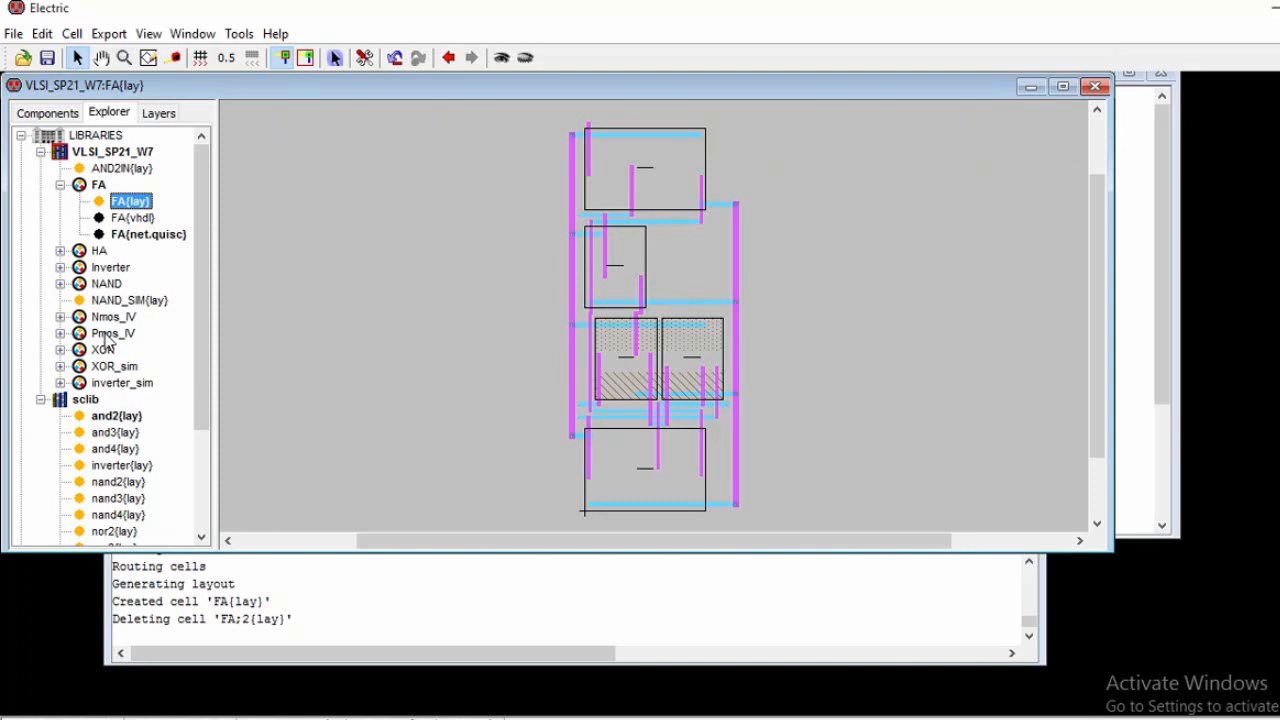
- Create a new schematic cell named AND_CM in the VLSI_SP21_W7 library
click(630, 452)
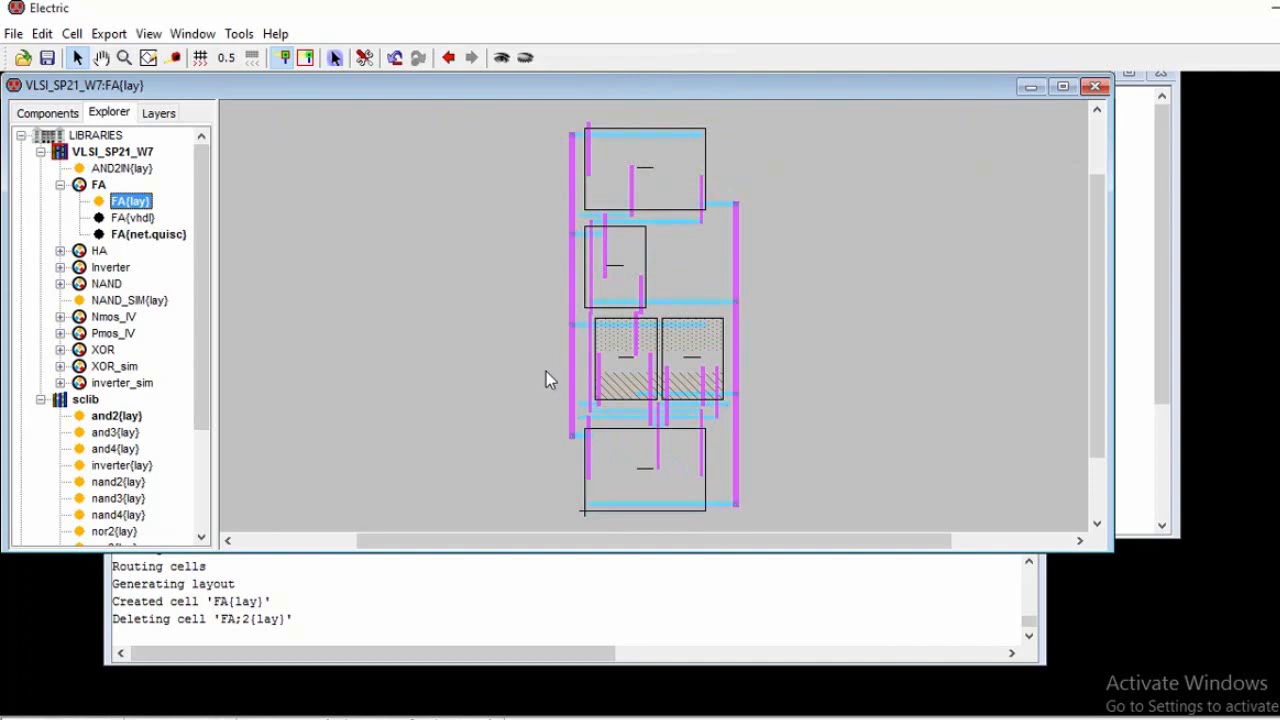
click(285, 58)
click(99, 156)
right_click(99, 158)
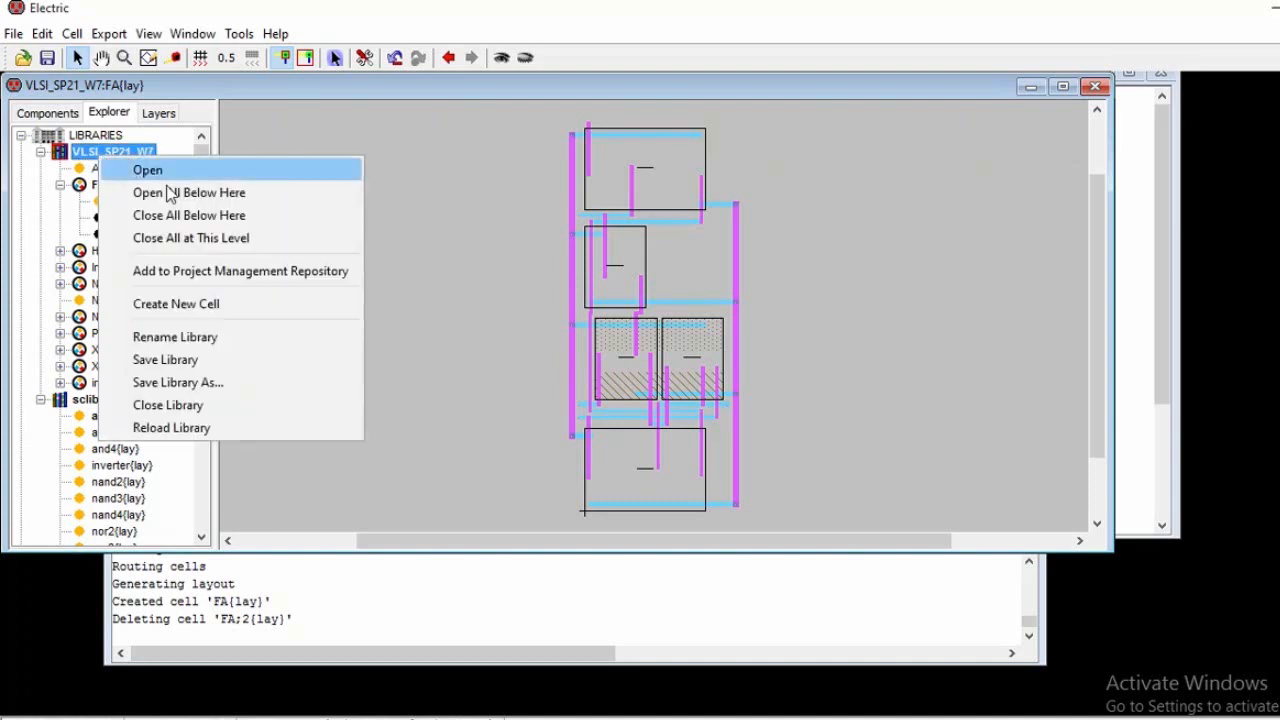
click(194, 304)
double_click(772, 148)
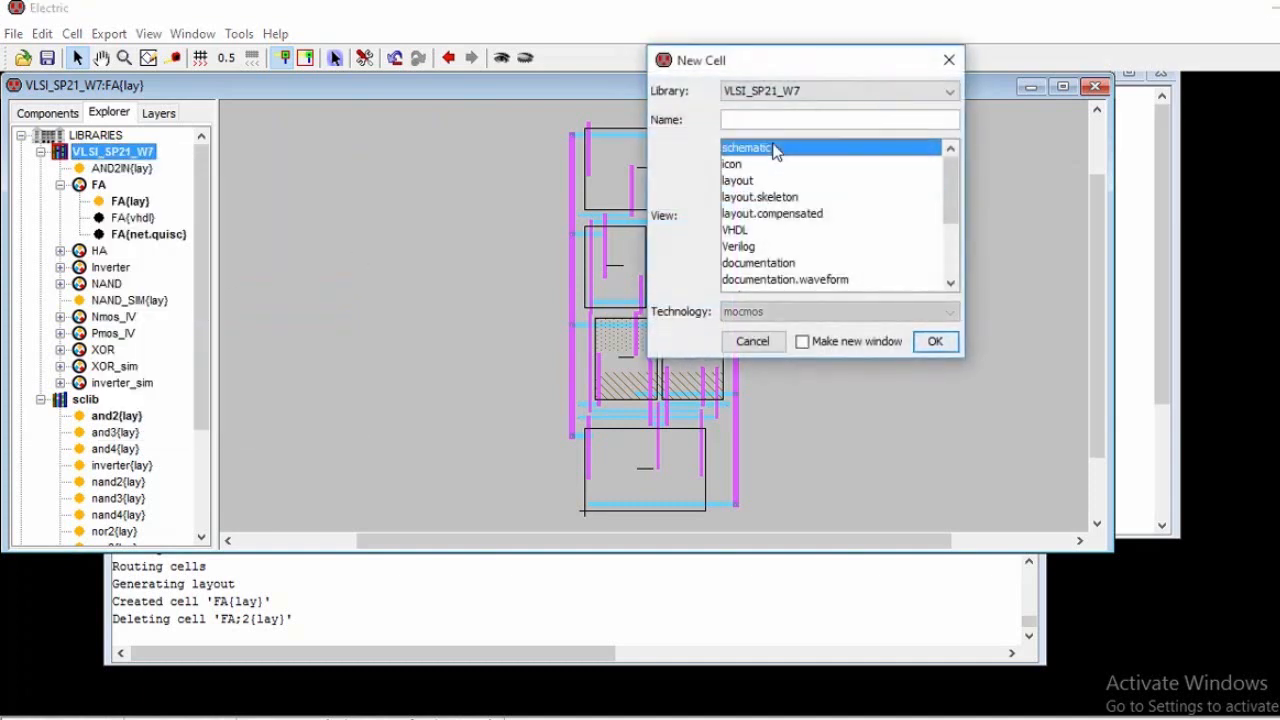
click(815, 324)
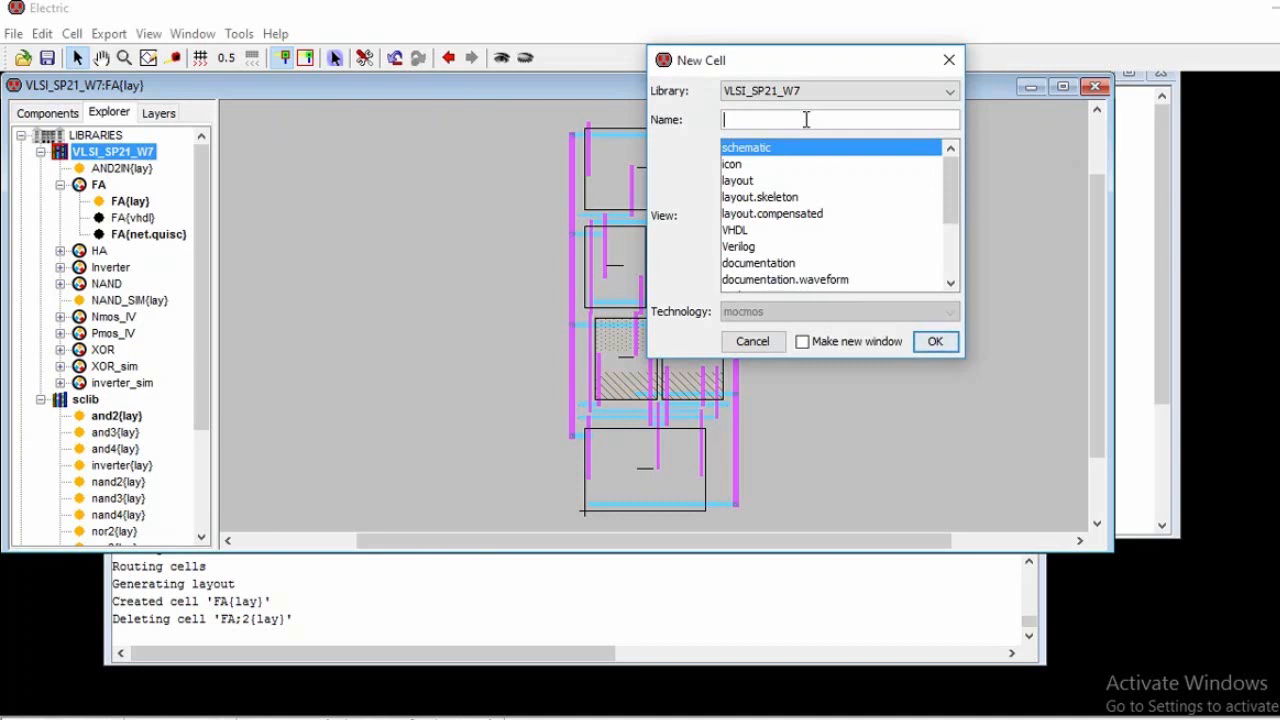
text(AND_CM)
click(936, 342)
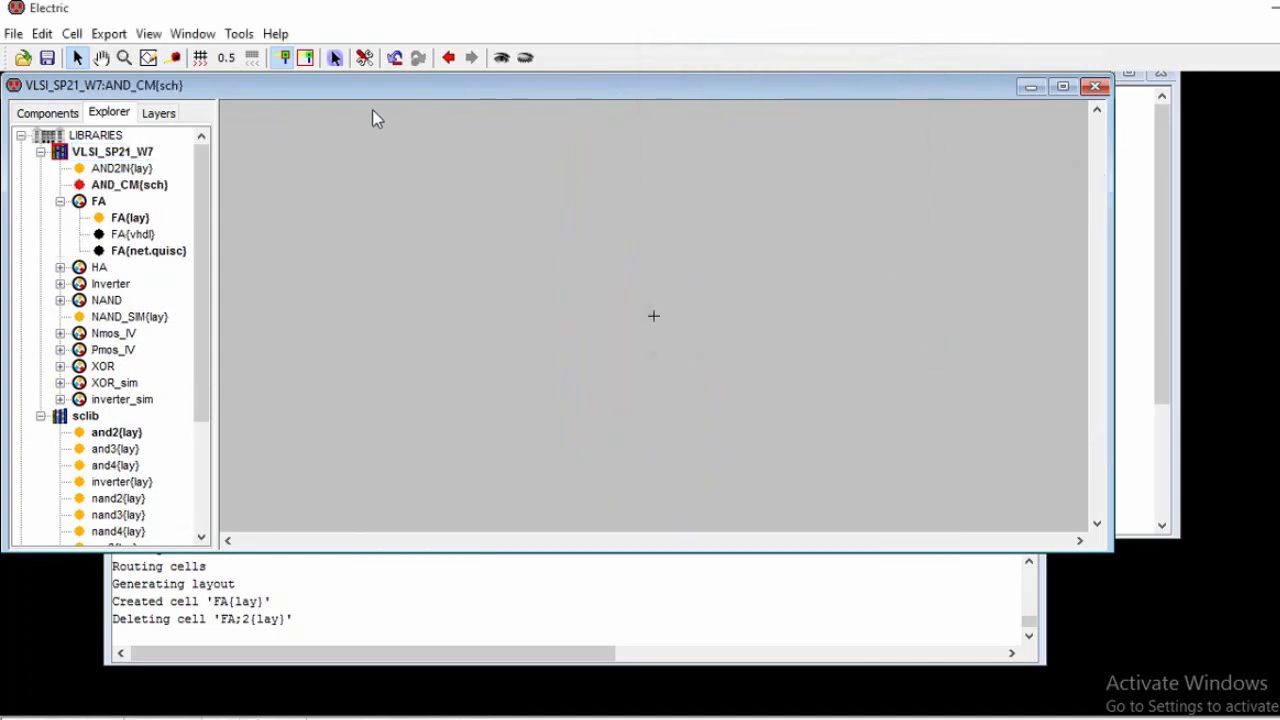
- Place the NAND icon and, just after its output, the Inverter icon in the AND_CM schematic
click(145, 186)
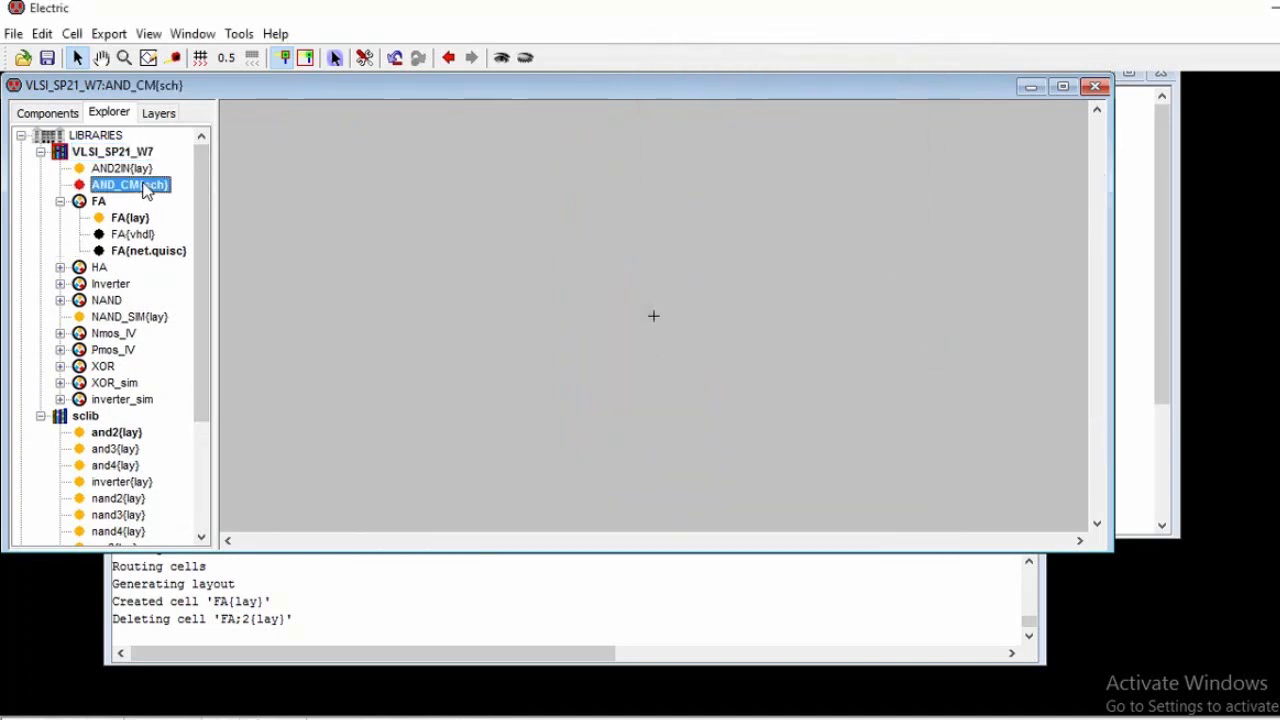
click(60, 300)
drag(133, 334, 566, 222)
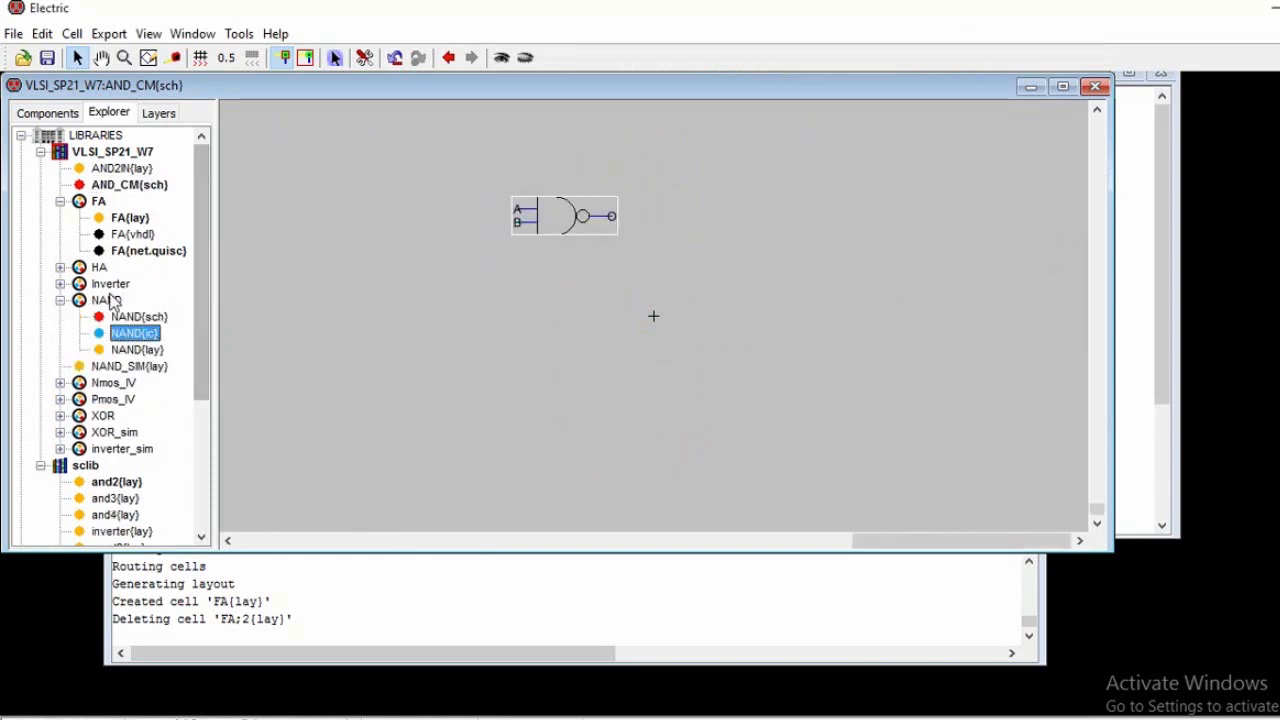
click(60, 284)
drag(135, 318, 670, 239)
- Wire the NAND output to the inverter input and extend open wires from both NAND inputs and the inverter output
click(614, 222)
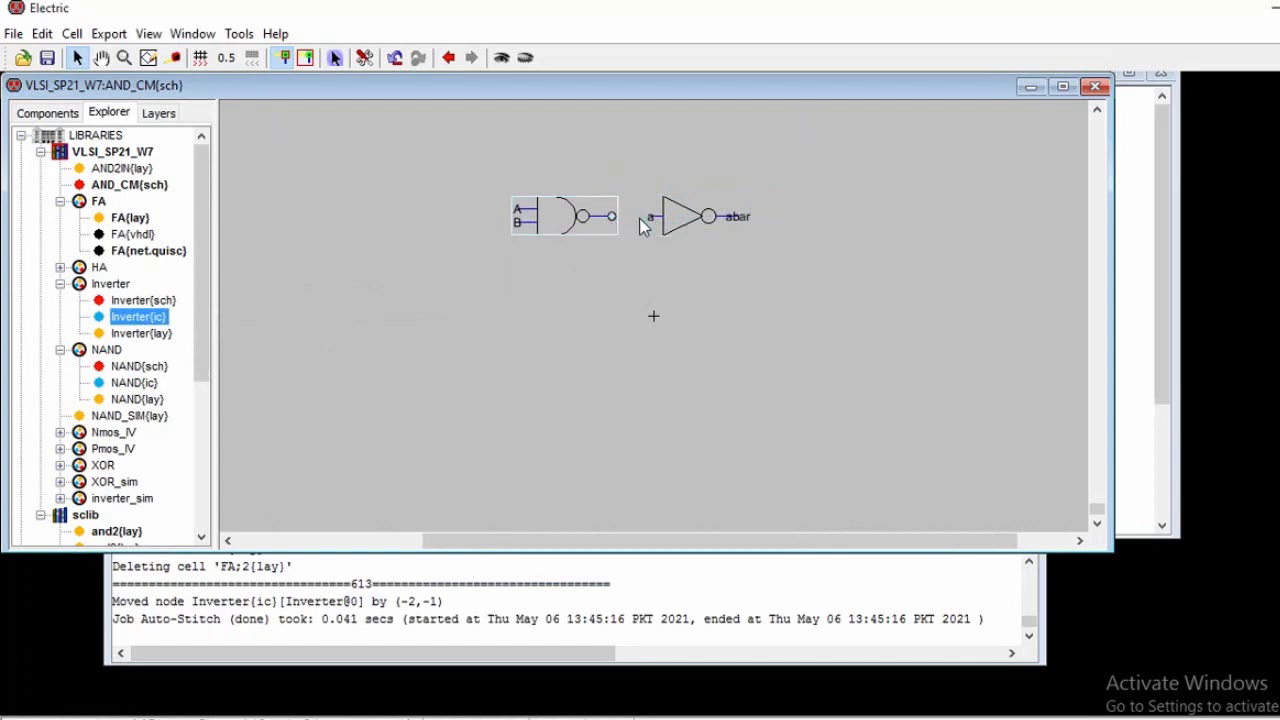
right_click(649, 217)
click(521, 209)
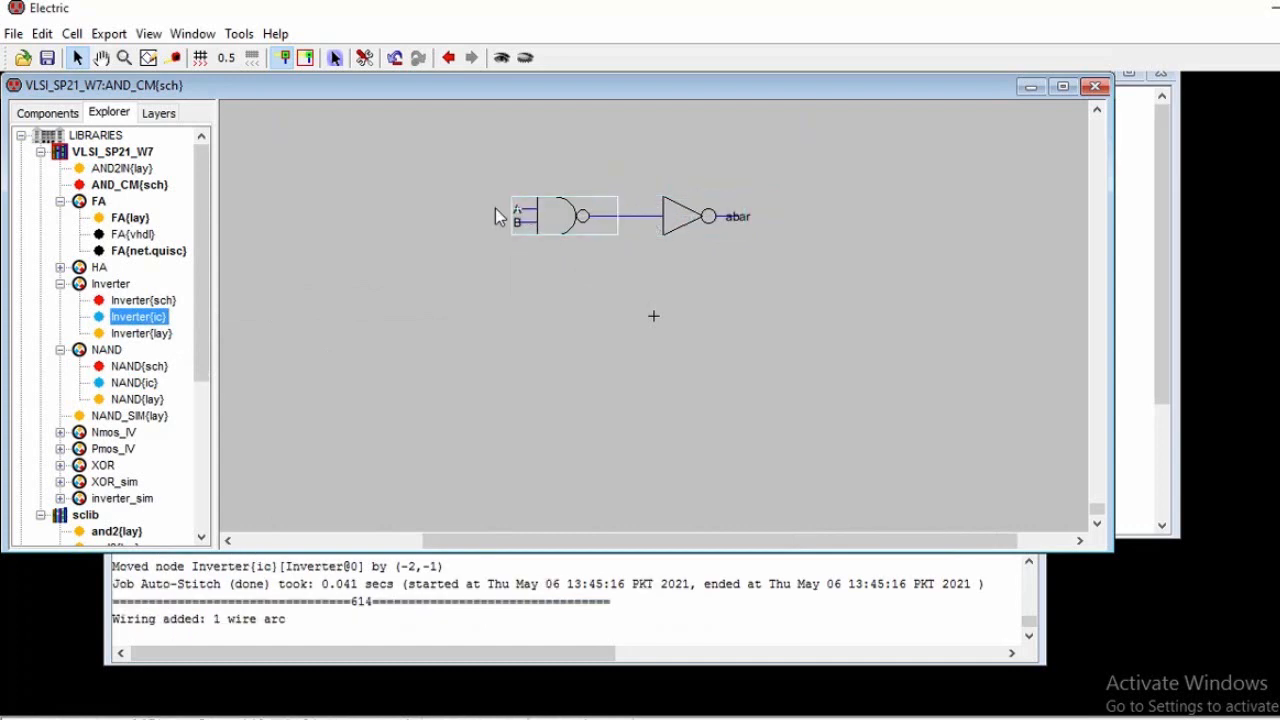
right_click(464, 209)
click(520, 225)
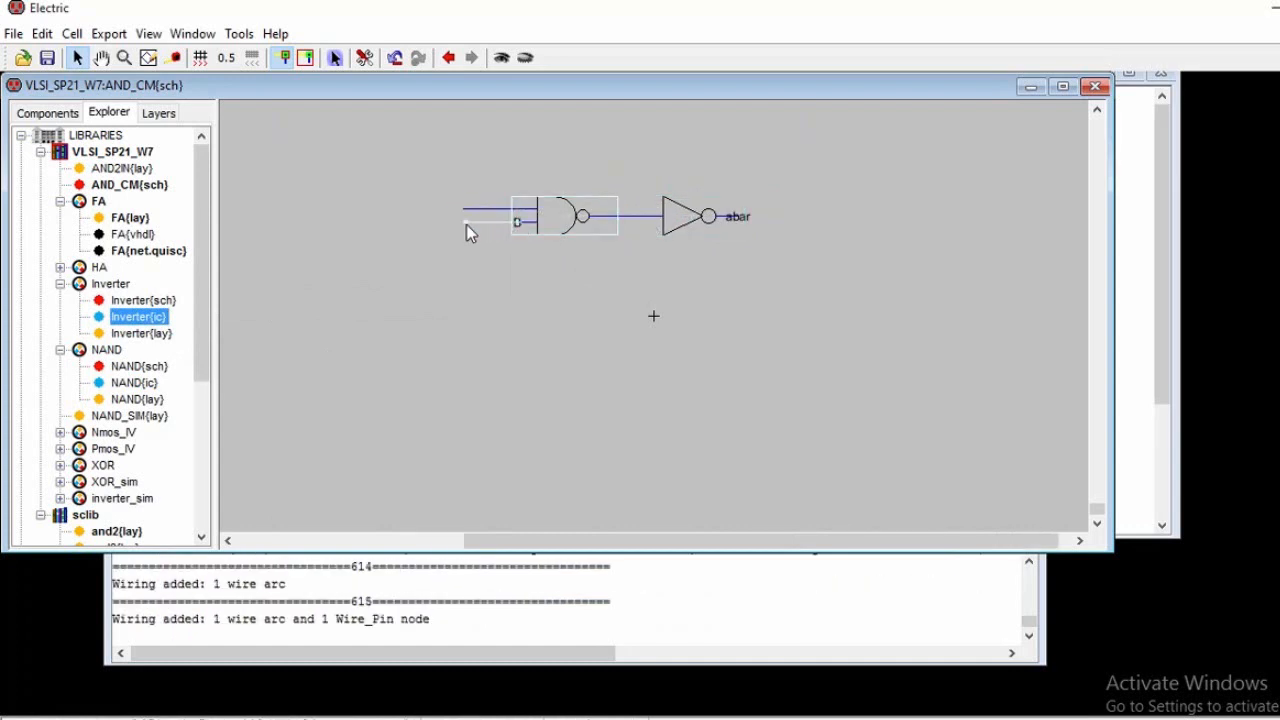
right_click(466, 223)
click(740, 218)
right_click(810, 216)
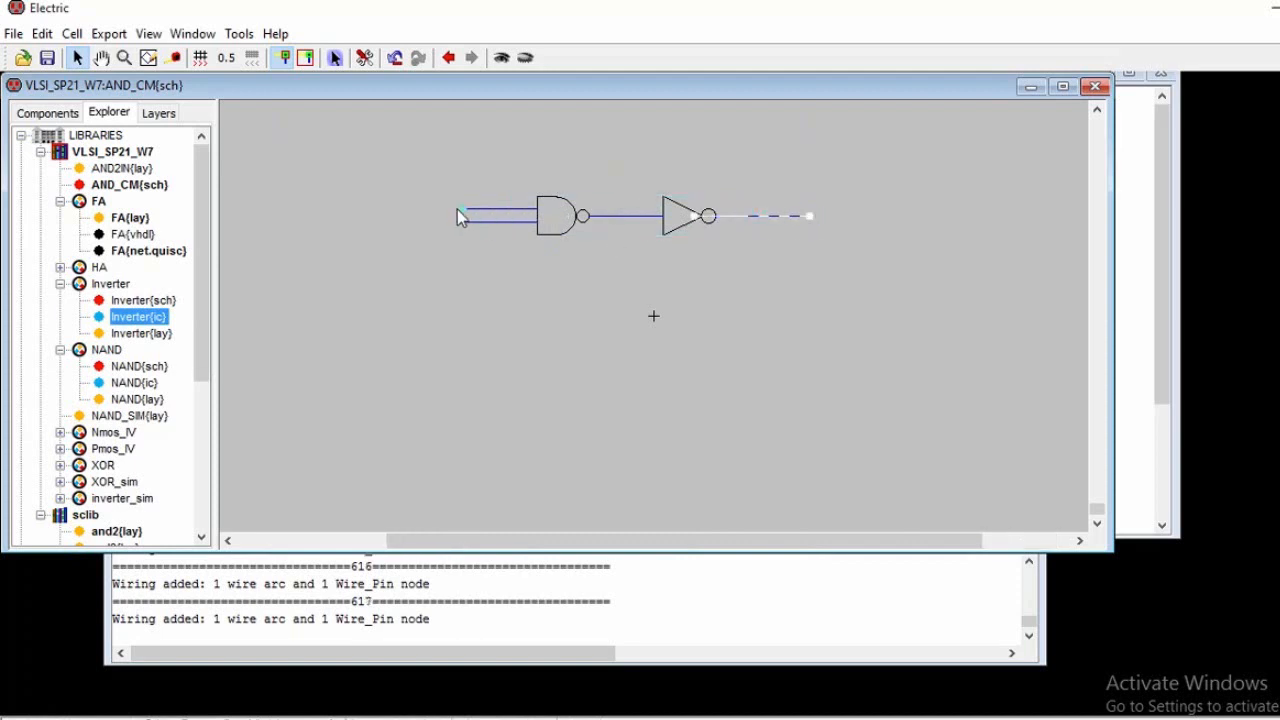
- Export the open end of the upper NAND input wire as A with the input characteristic
click(465, 210)
key(ctrl+e)
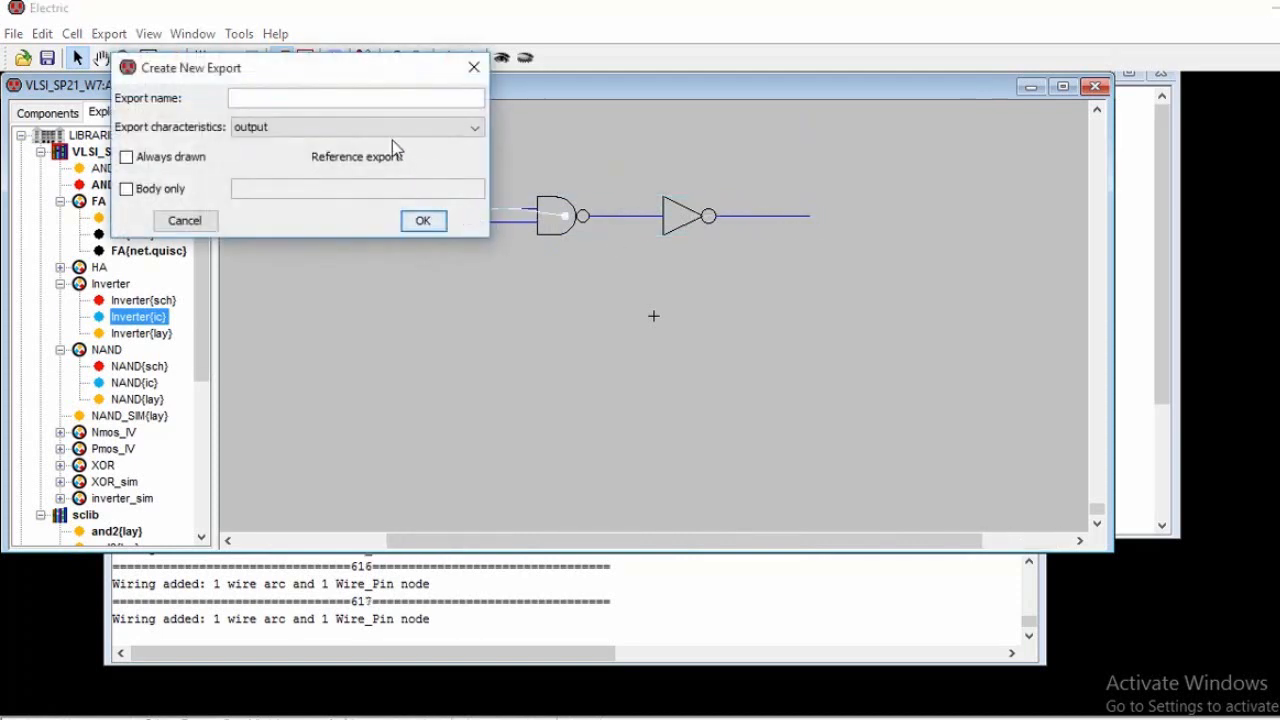
click(356, 129)
click(348, 146)
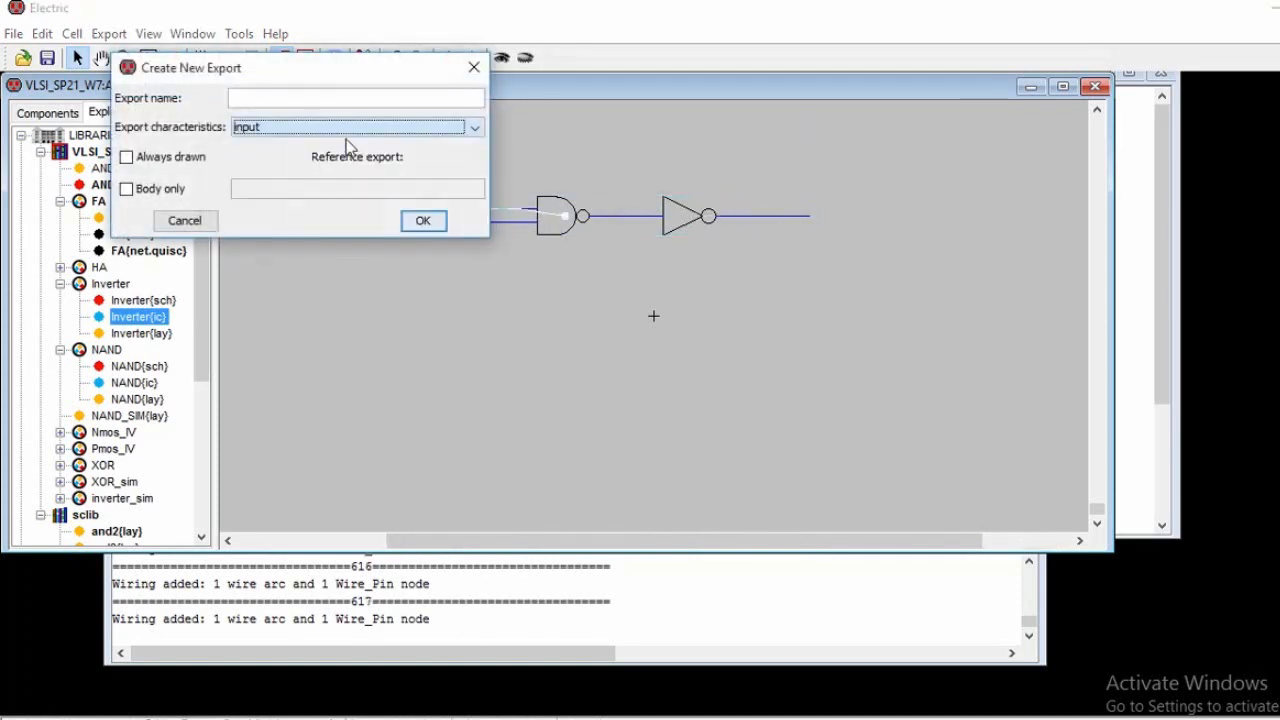
click(350, 99)
text(A)
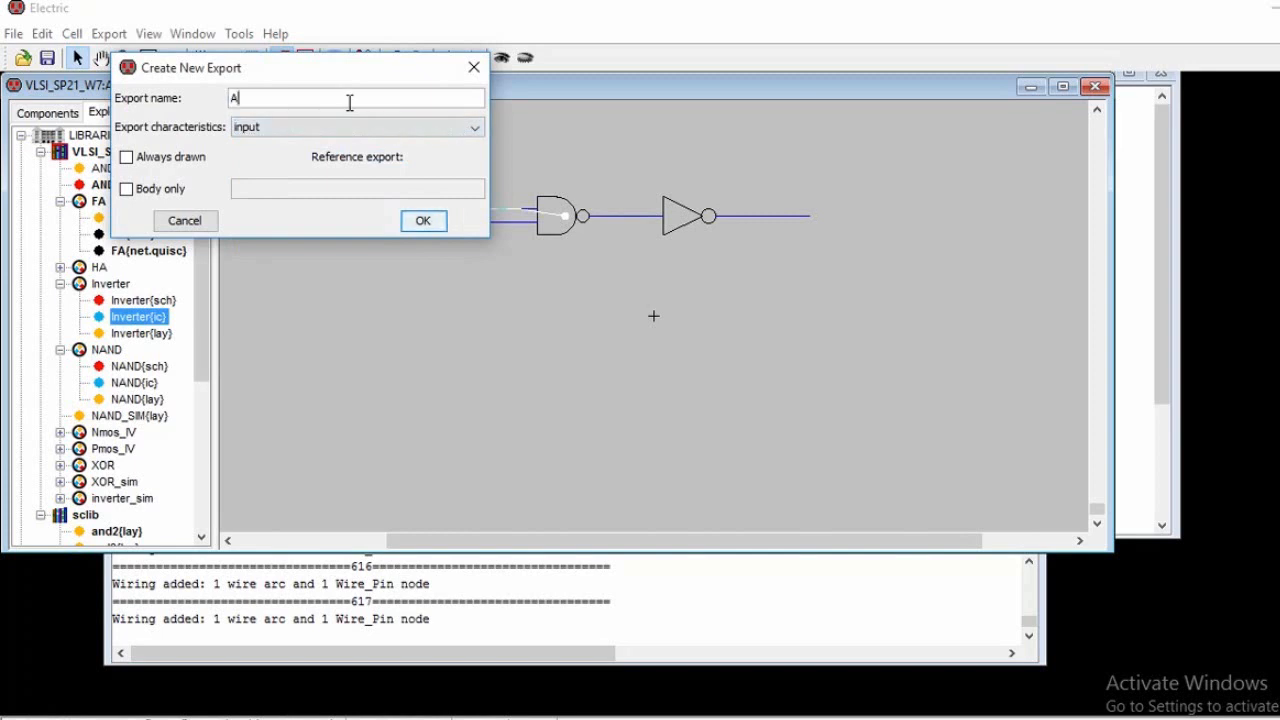
click(440, 224)
- Export the open end of the lower NAND input wire as B with the input characteristic
click(473, 223)
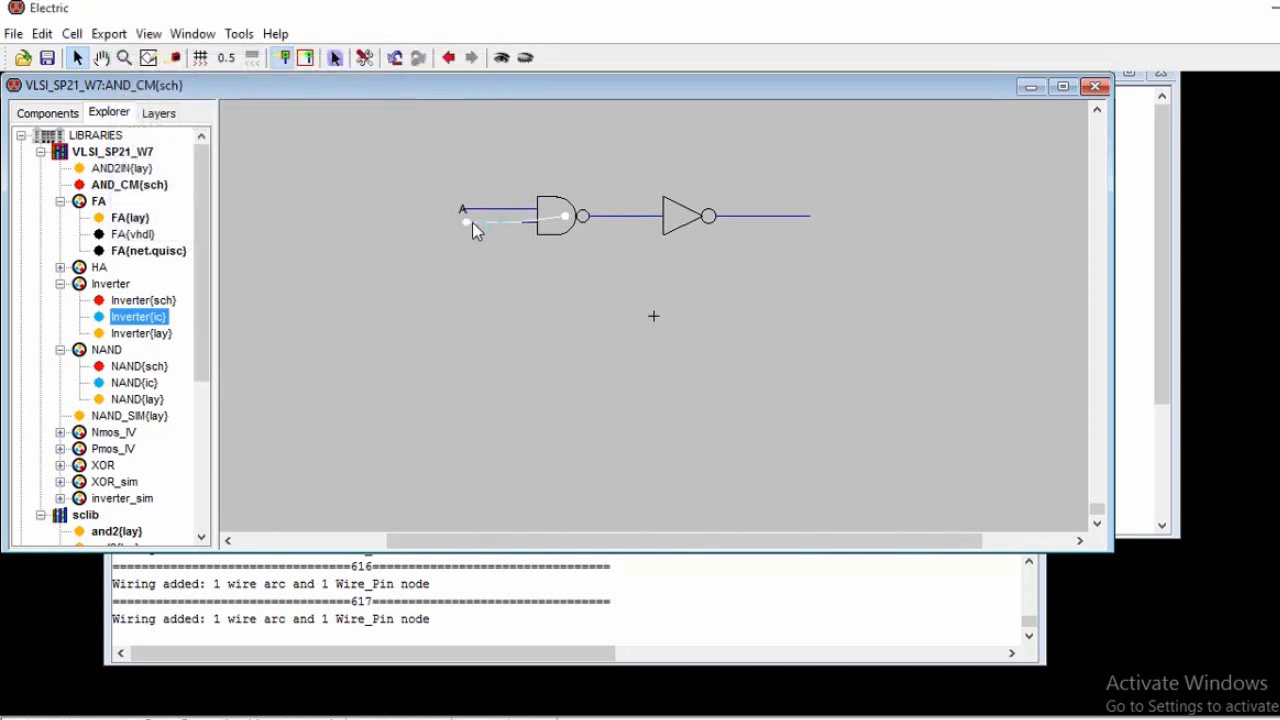
key(ctrl+e)
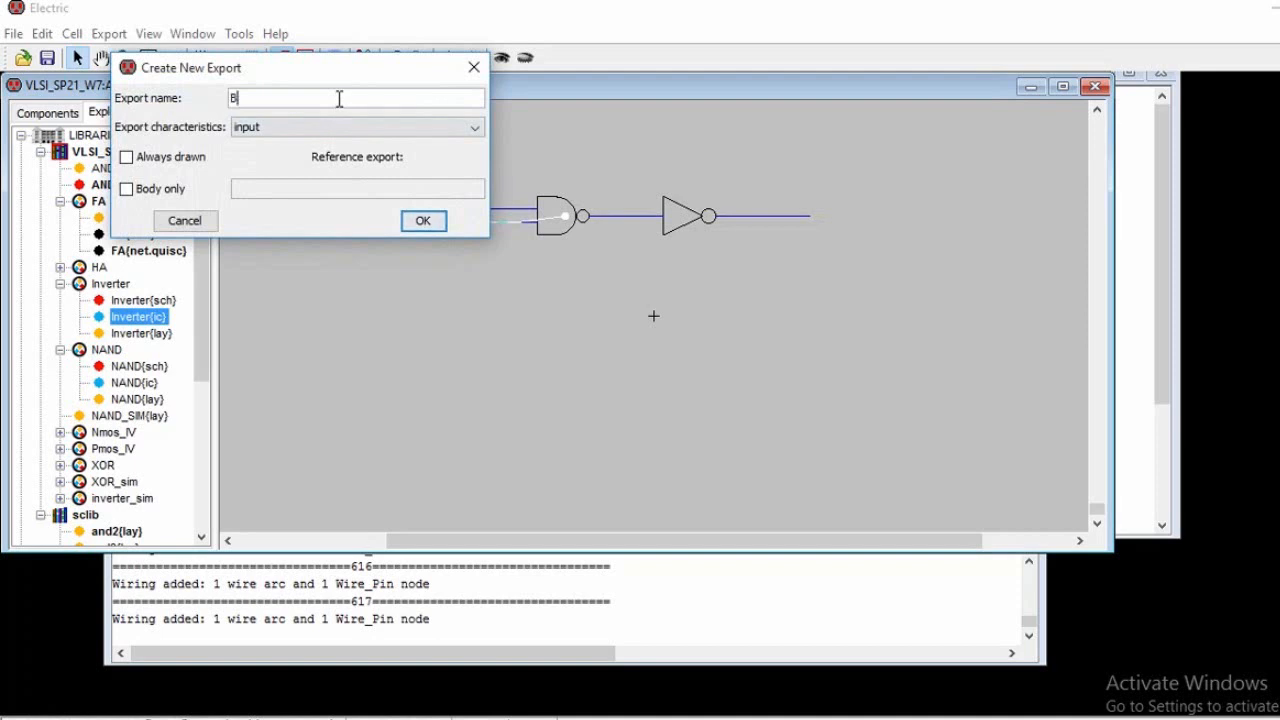
click(430, 222)
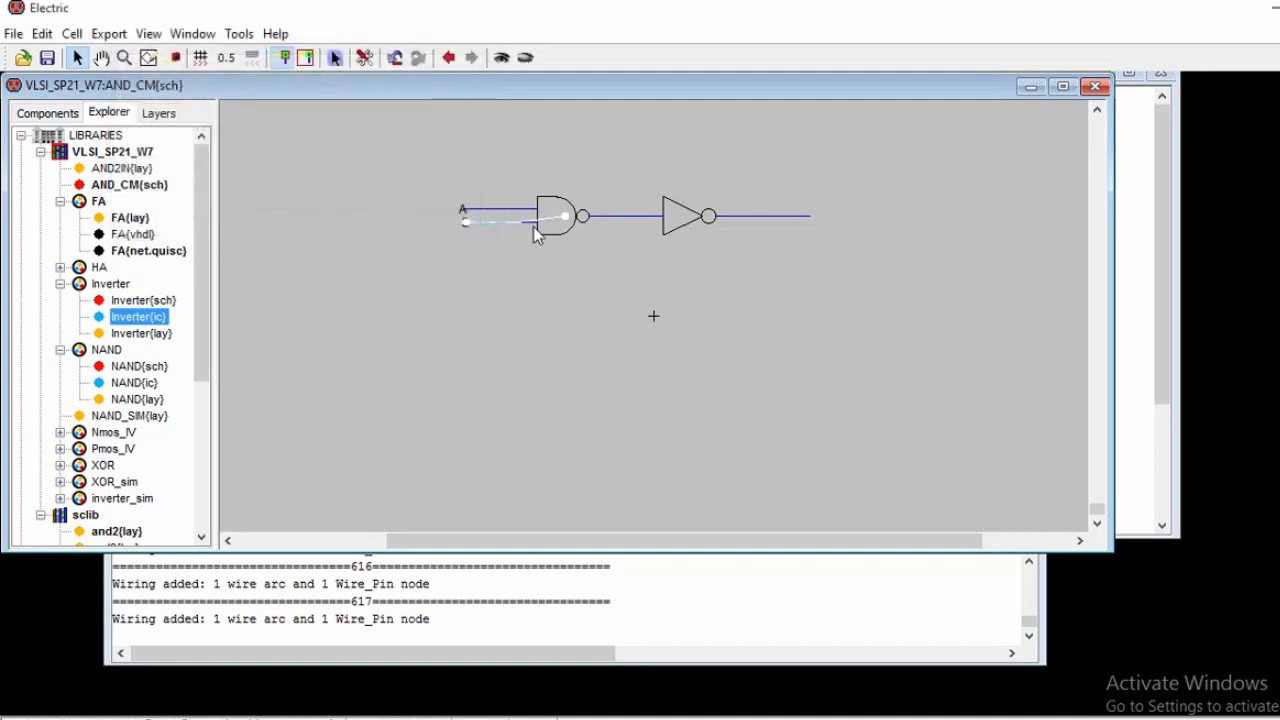
- Create an export with the output characteristic at the open end of the inverter's output wire
click(810, 218)
key(ctrl+e)
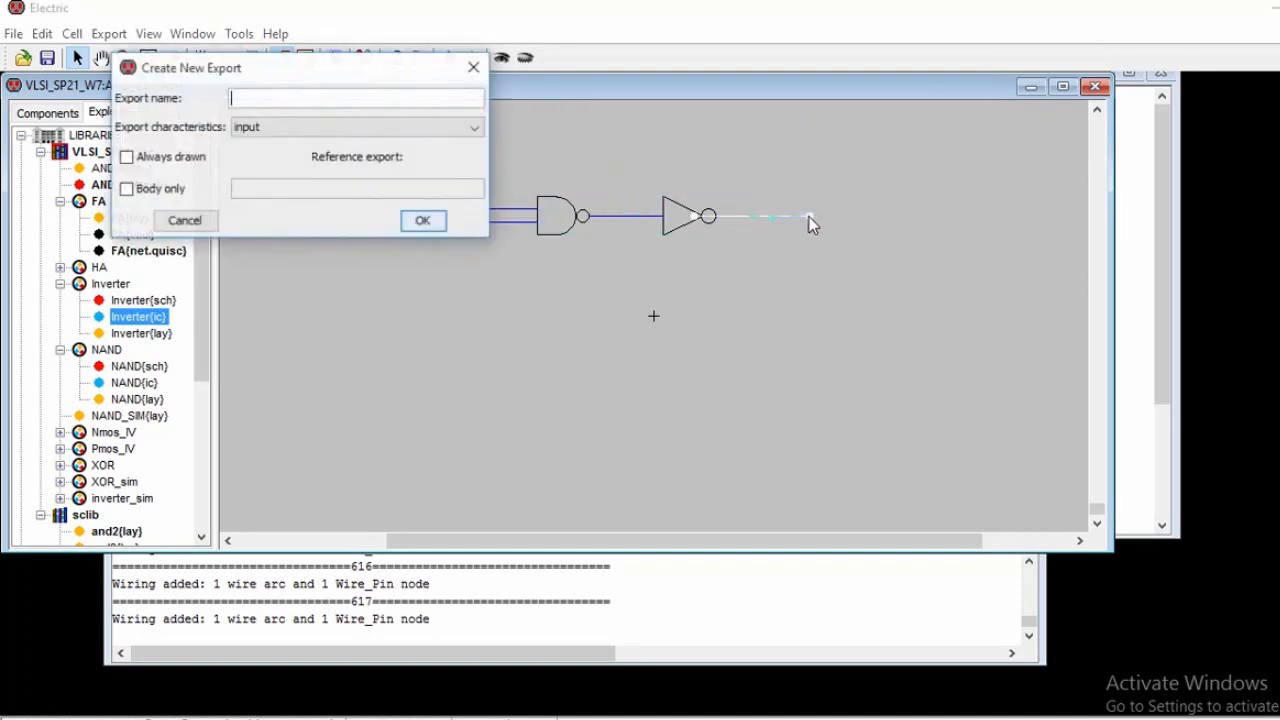
click(292, 130)
click(288, 164)
click(423, 221)
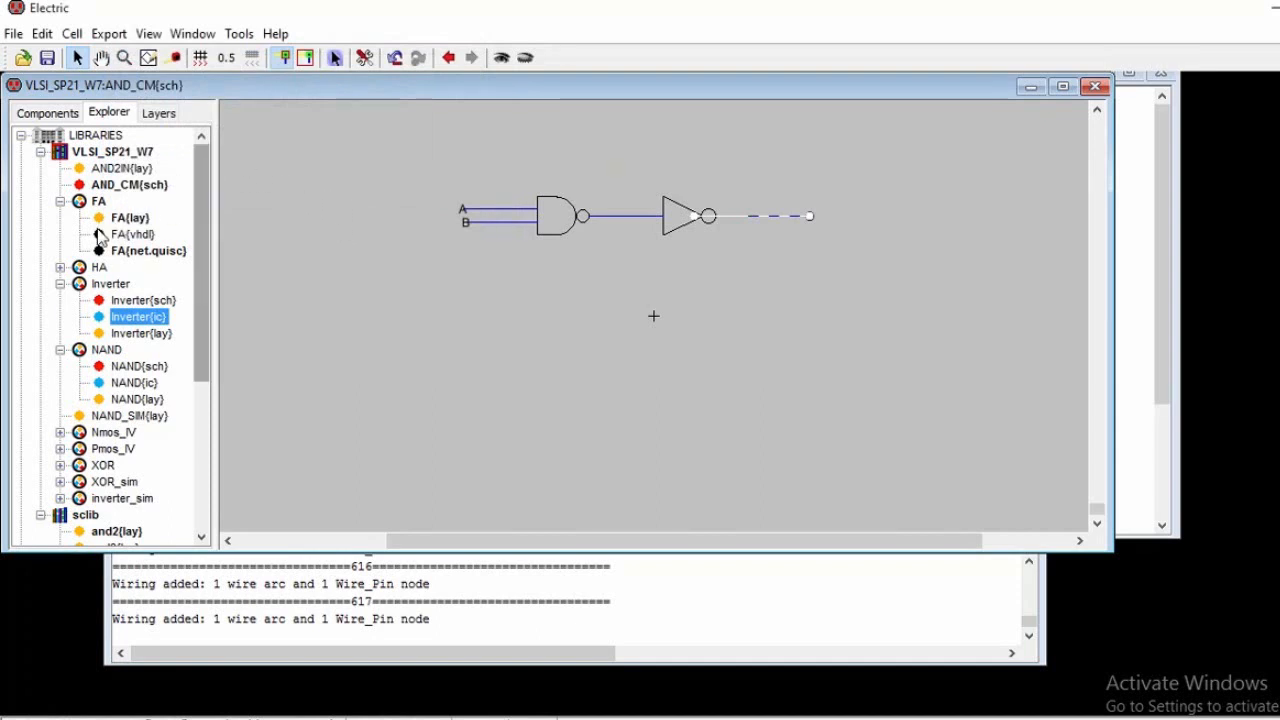
- Collapse the Inverter, HA and FA cell groups in the library tree
click(60, 284)
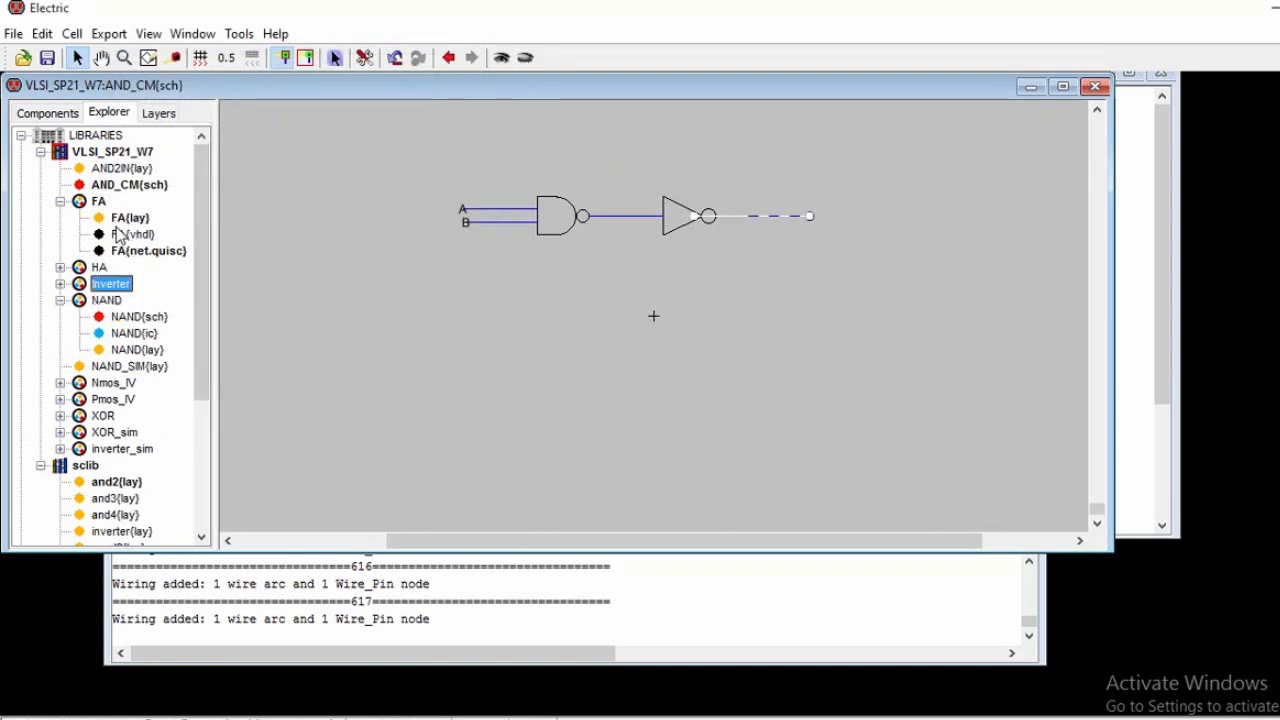
click(60, 267)
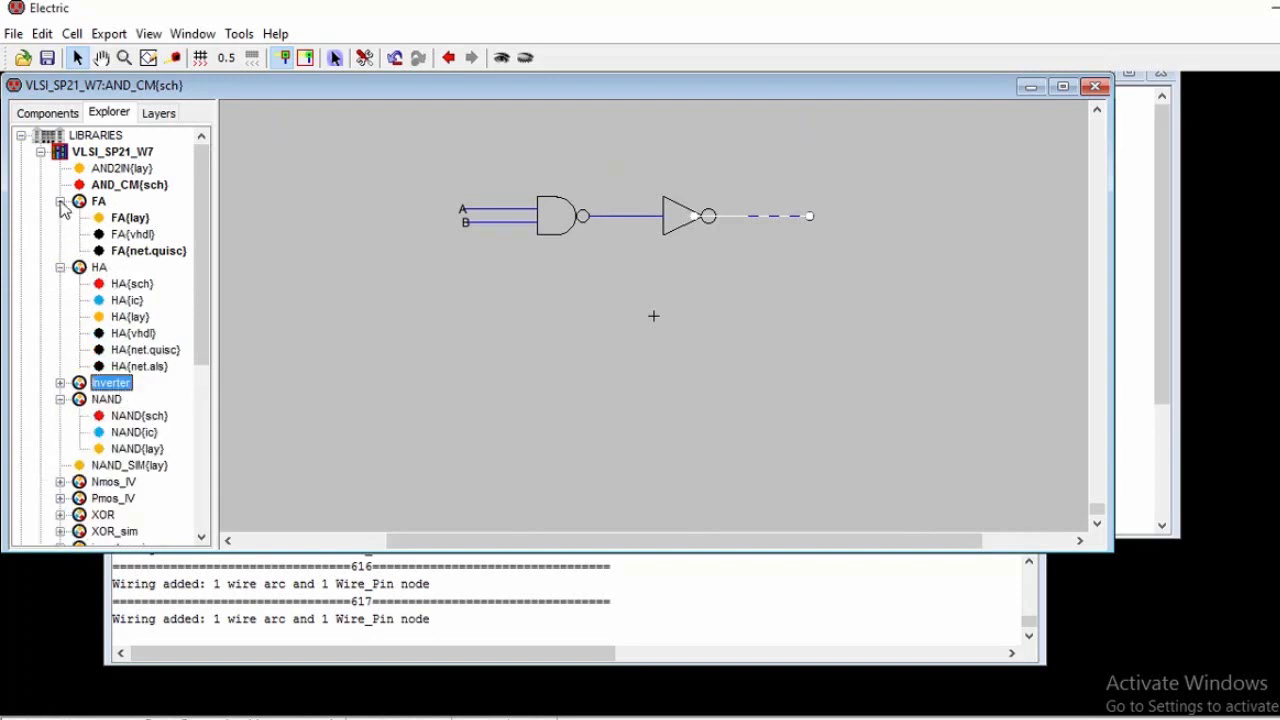
click(60, 267)
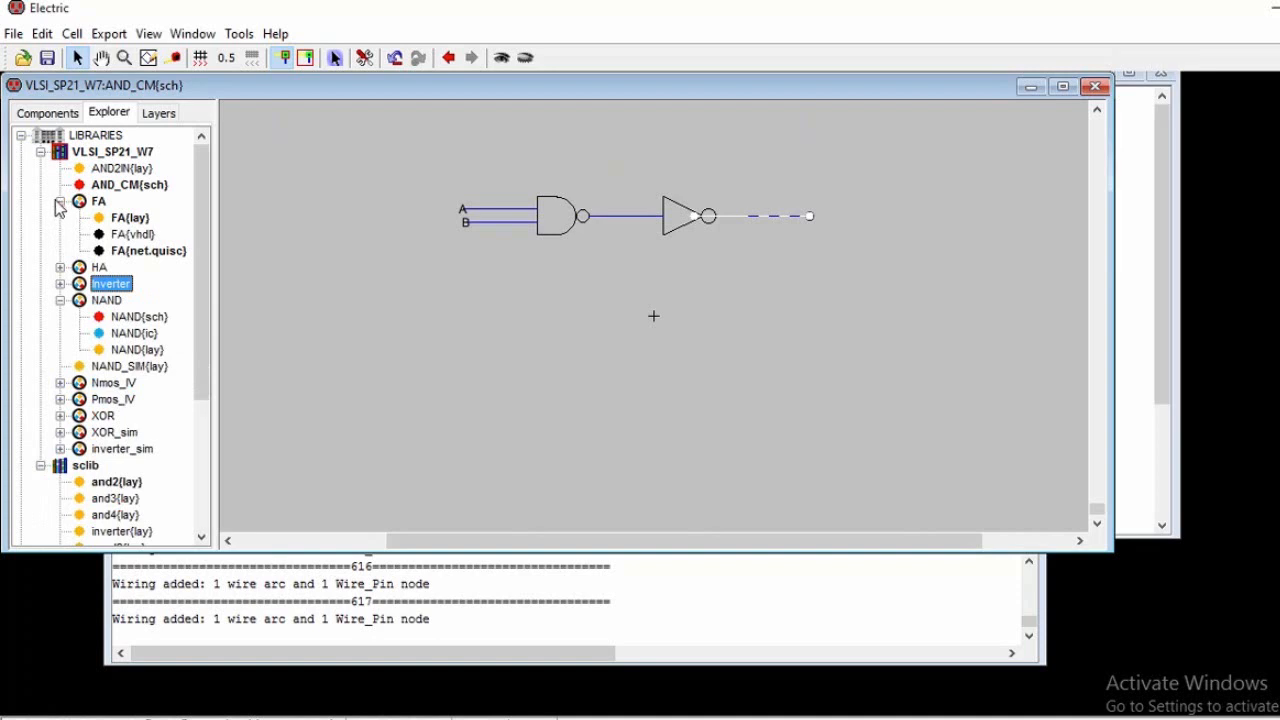
click(60, 201)
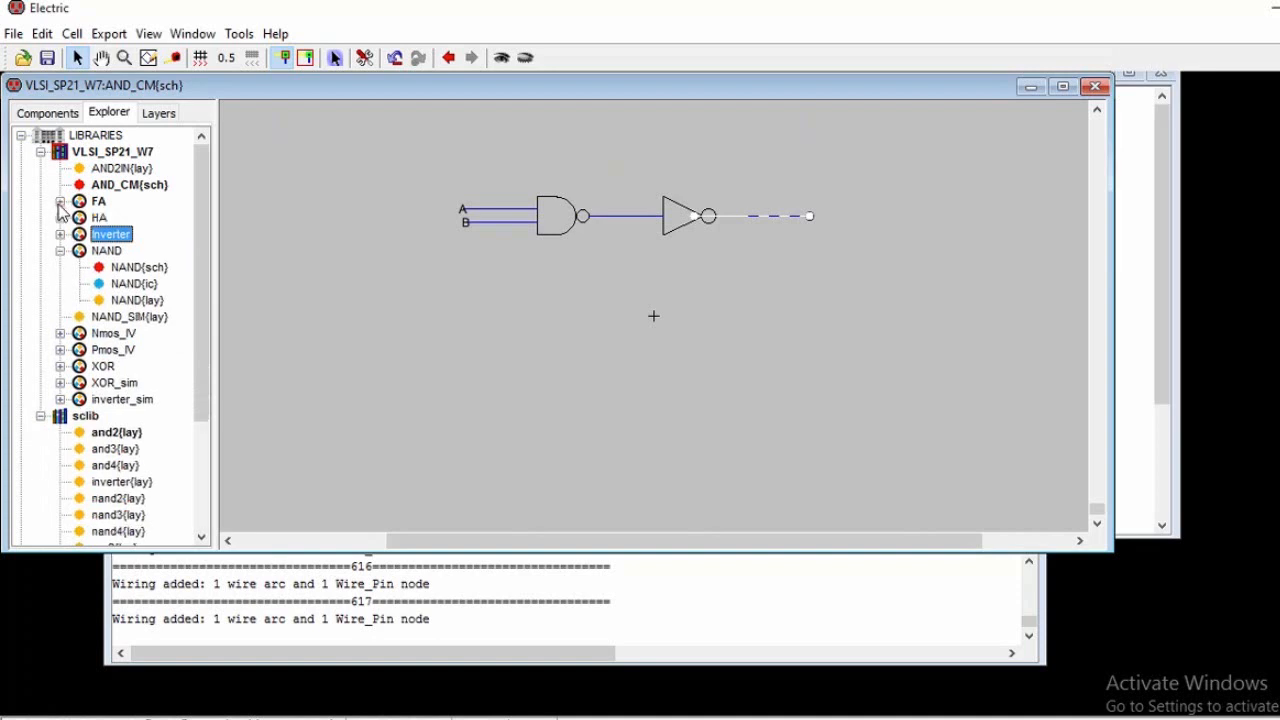
- Run a hierarchical DRC check on the AND_CM schematic
click(113, 189)
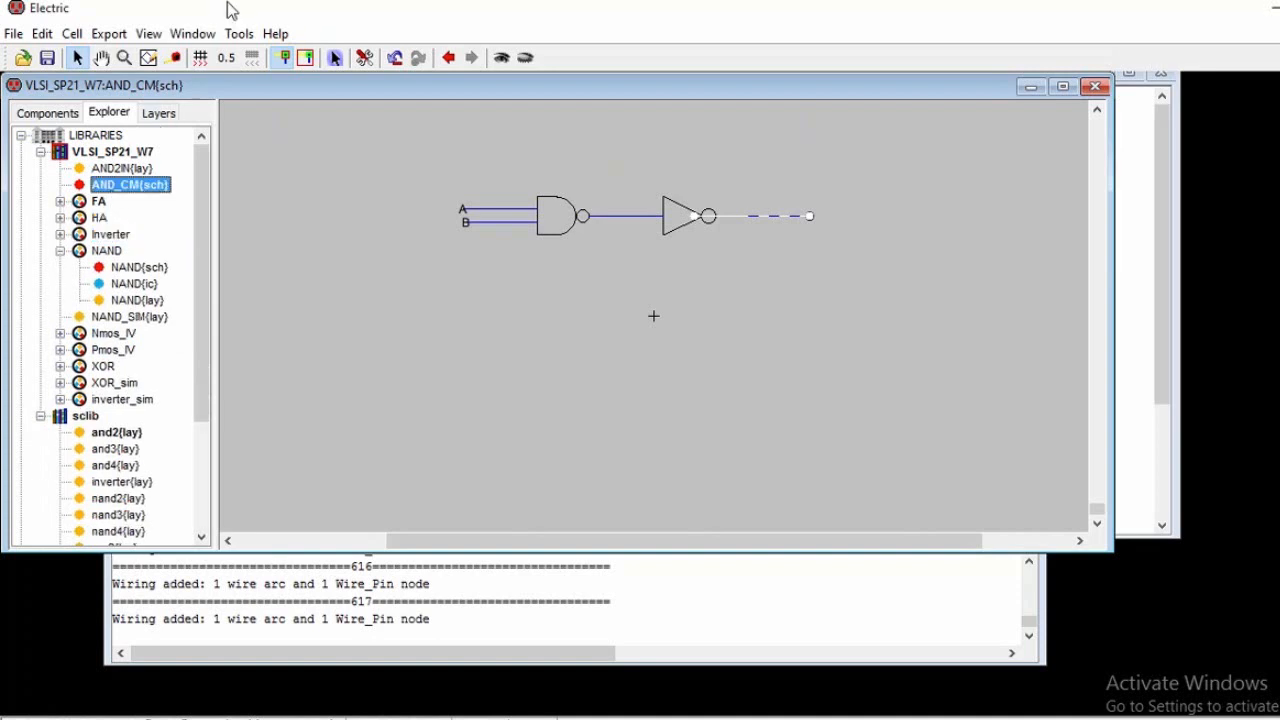
click(239, 34)
mouse_move(266, 62)
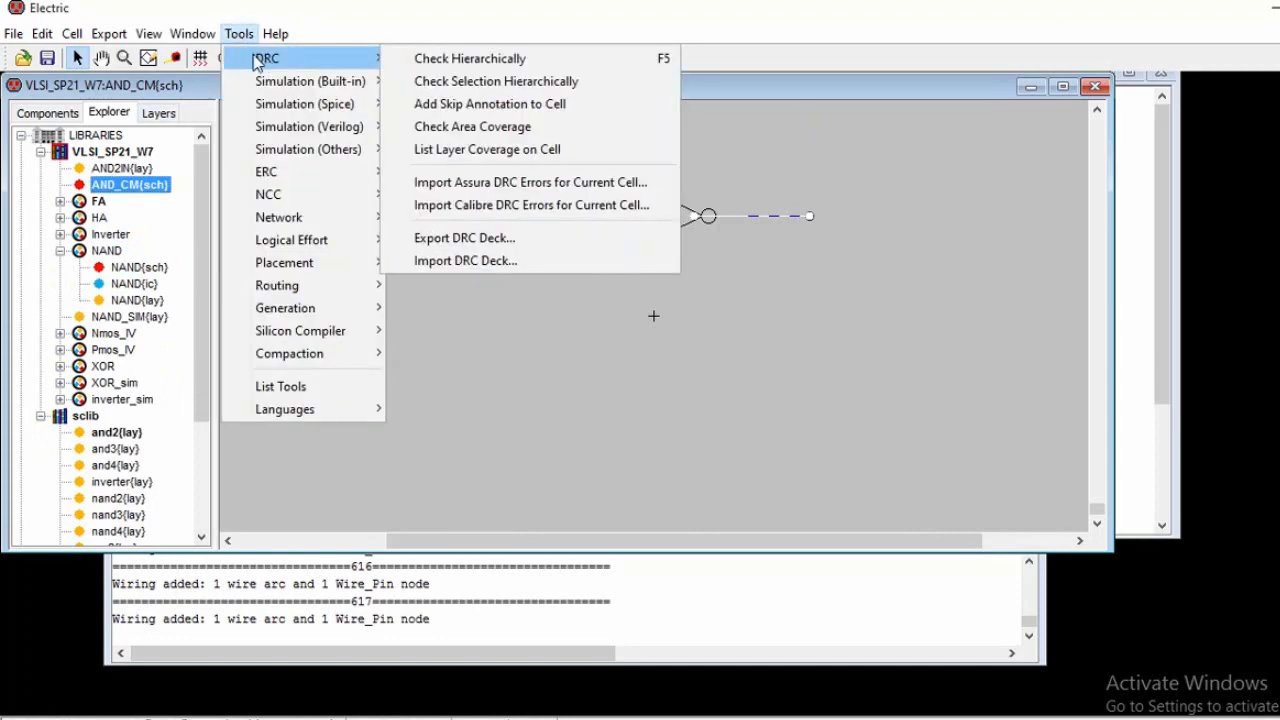
click(487, 60)
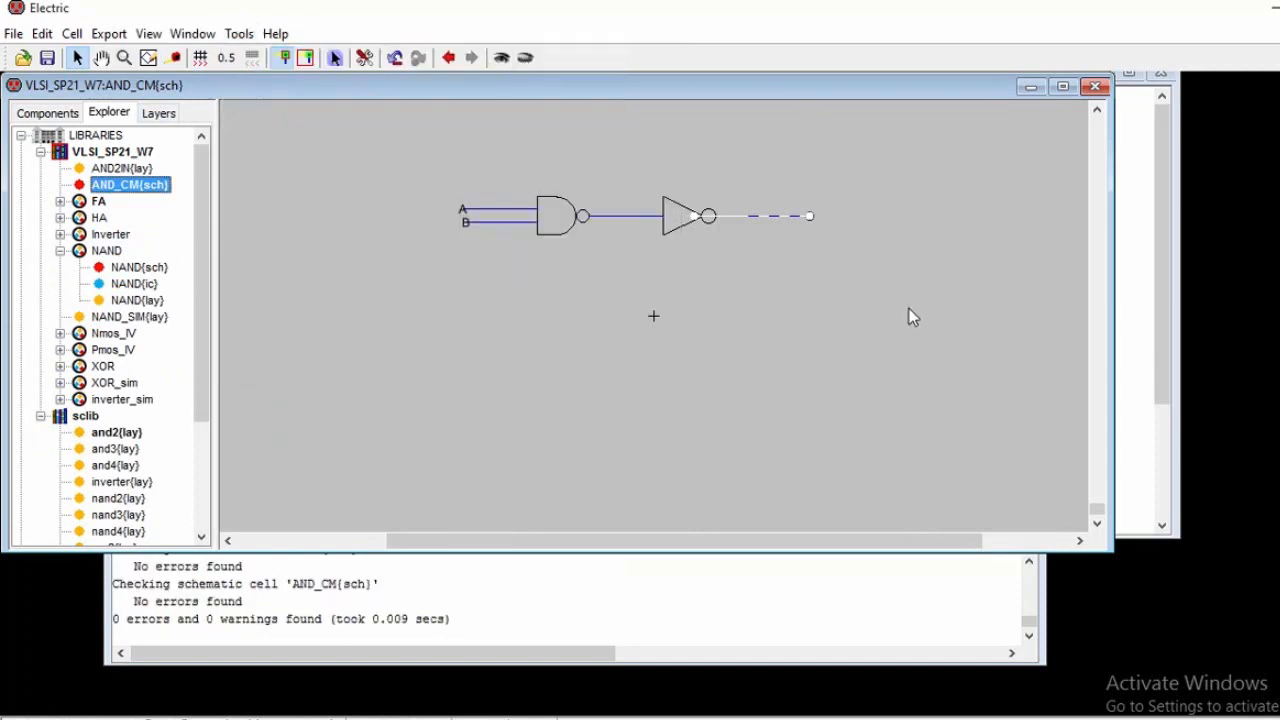
- Try to convert the AND_CM schematic to a layout with the Silicon Compiler
click(239, 34)
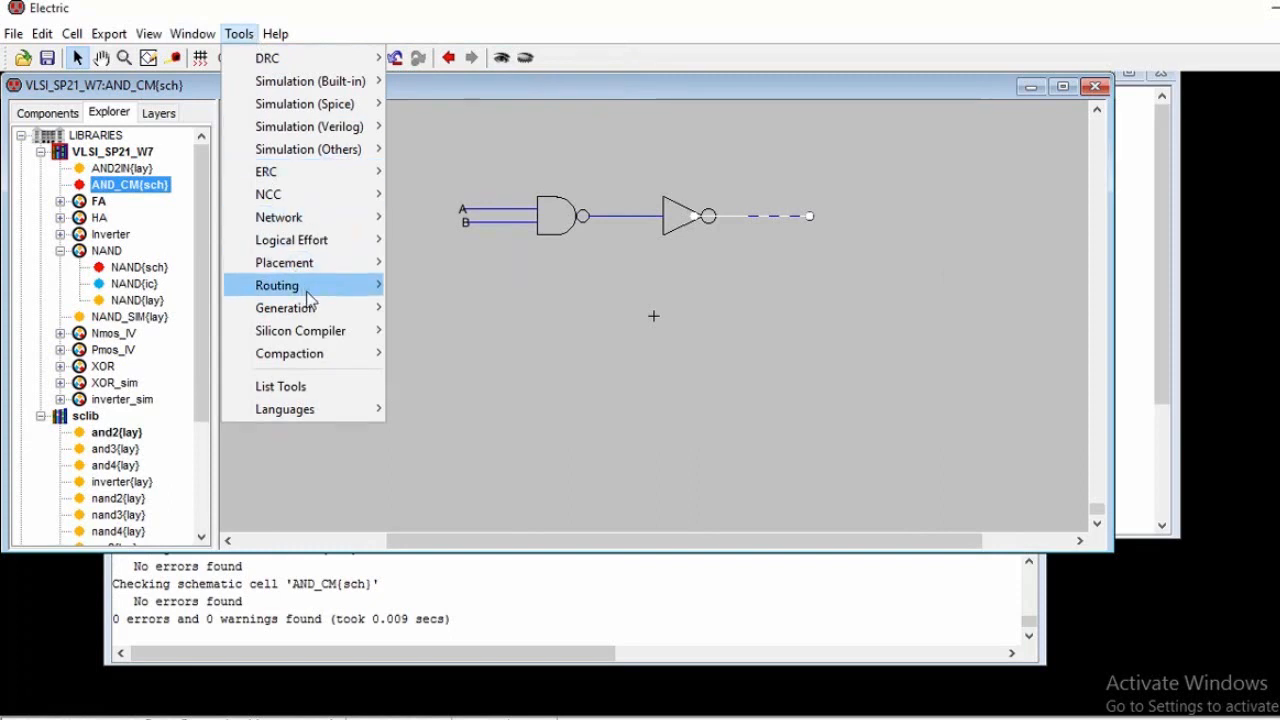
mouse_move(320, 340)
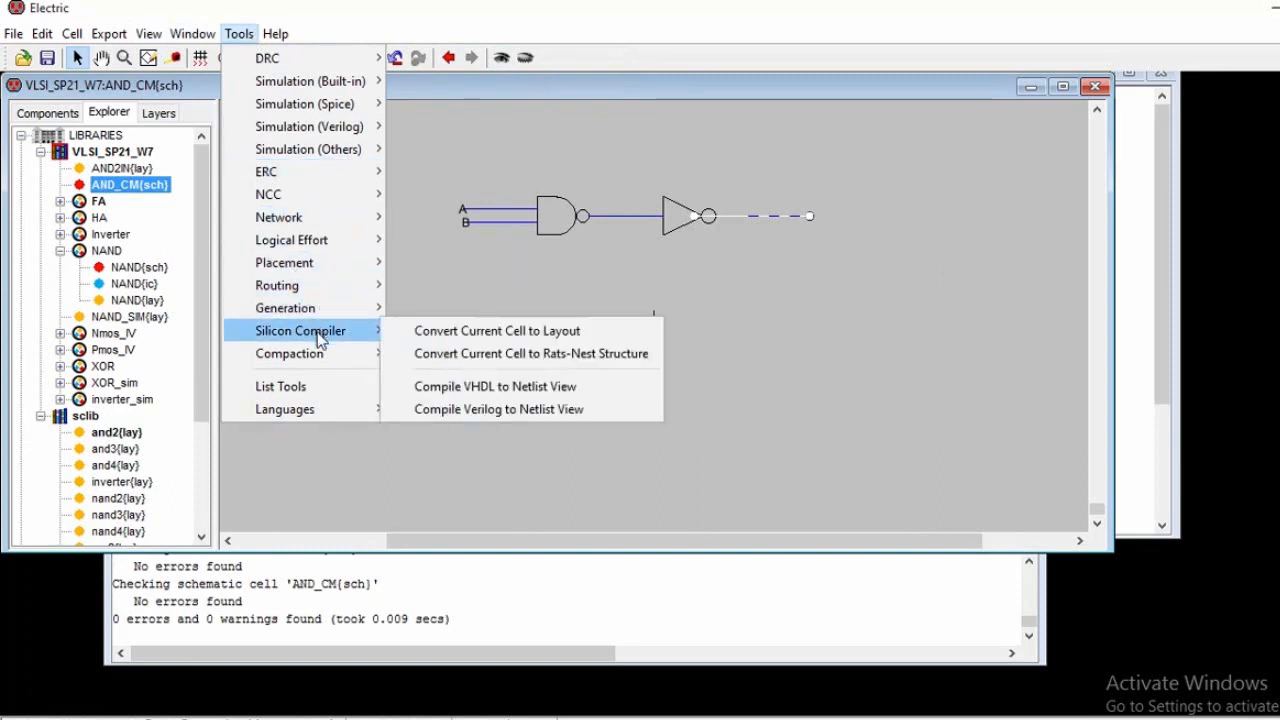
click(421, 336)
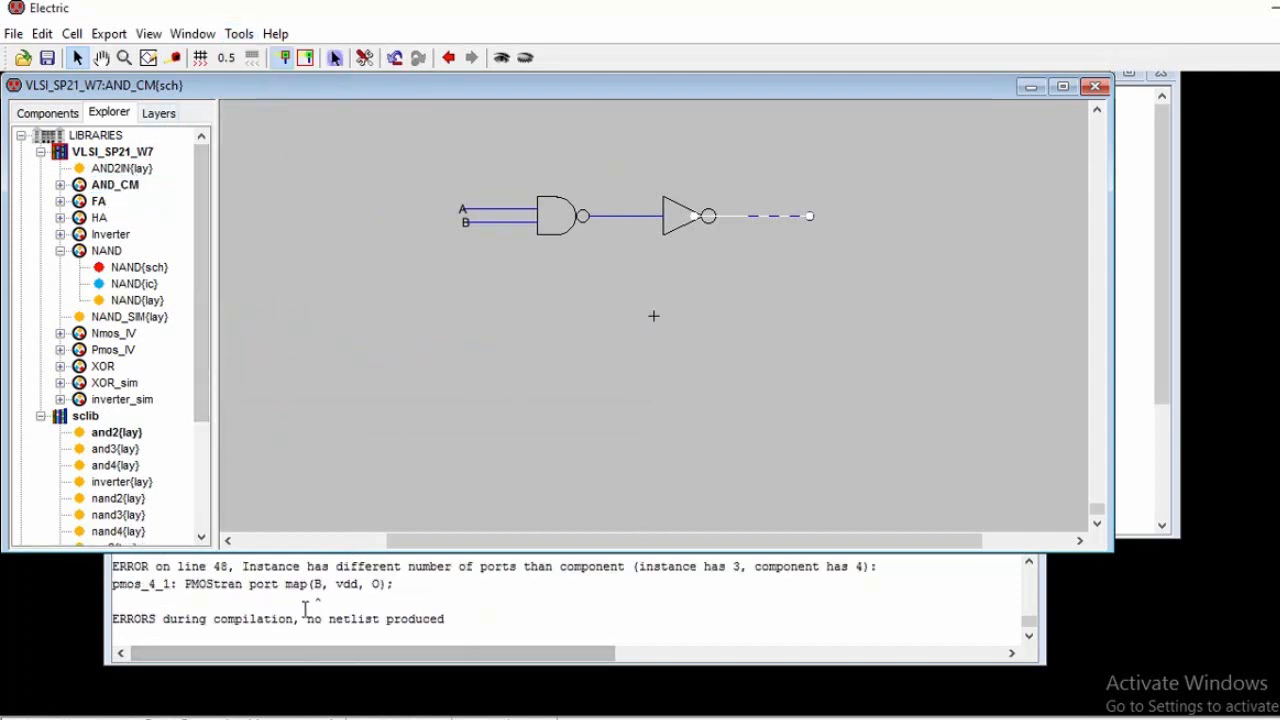
- Examine the PMOStran port error in the compiler messages and open the NAND layout for inspection
drag(184, 588, 202, 590)
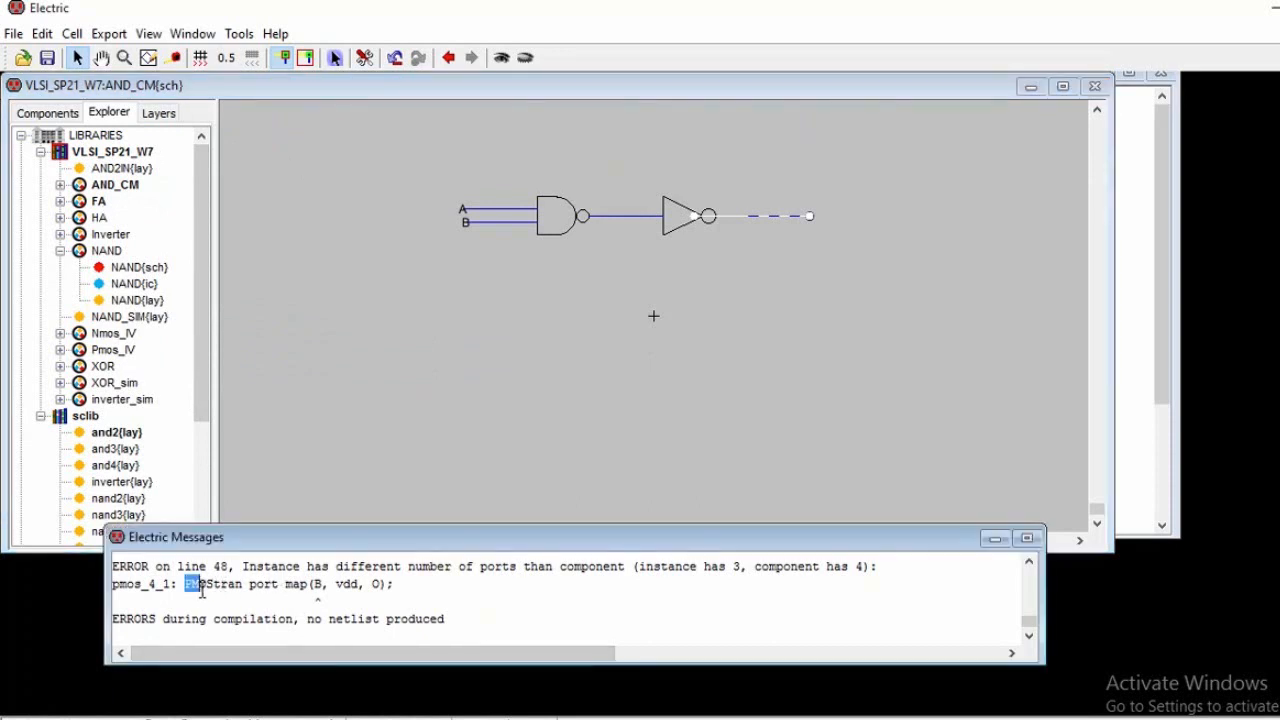
click(677, 222)
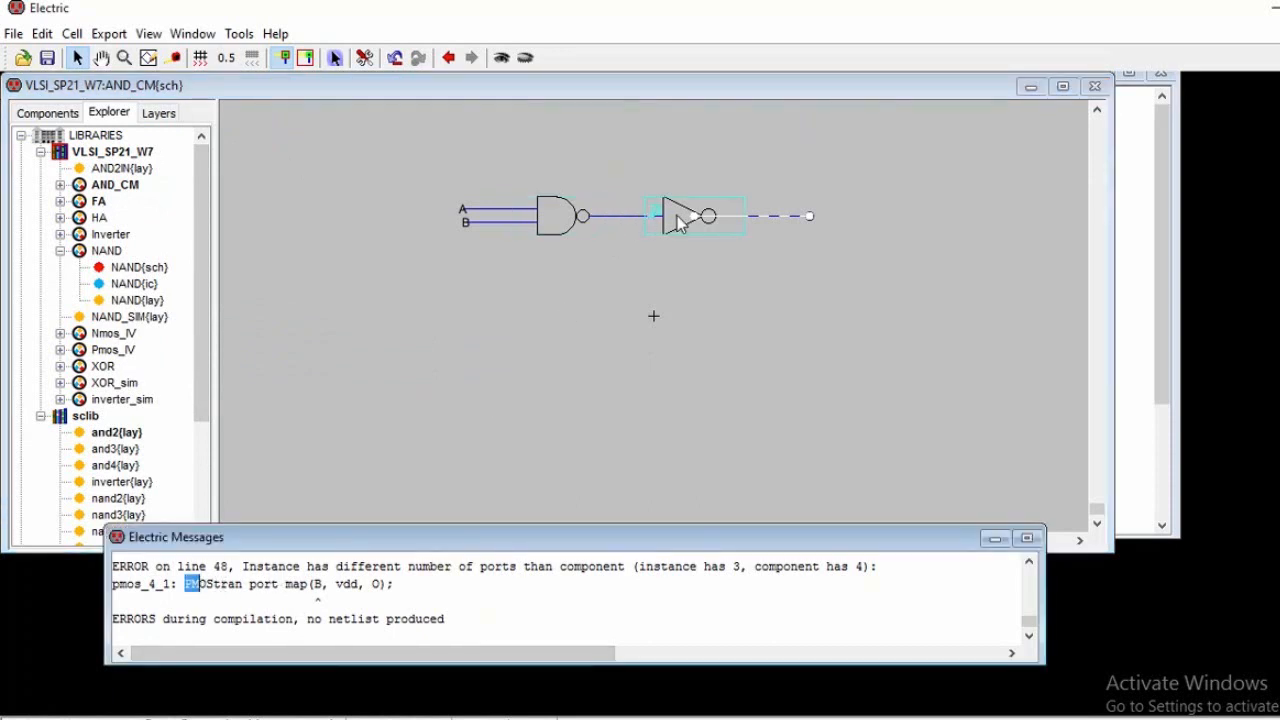
double_click(137, 300)
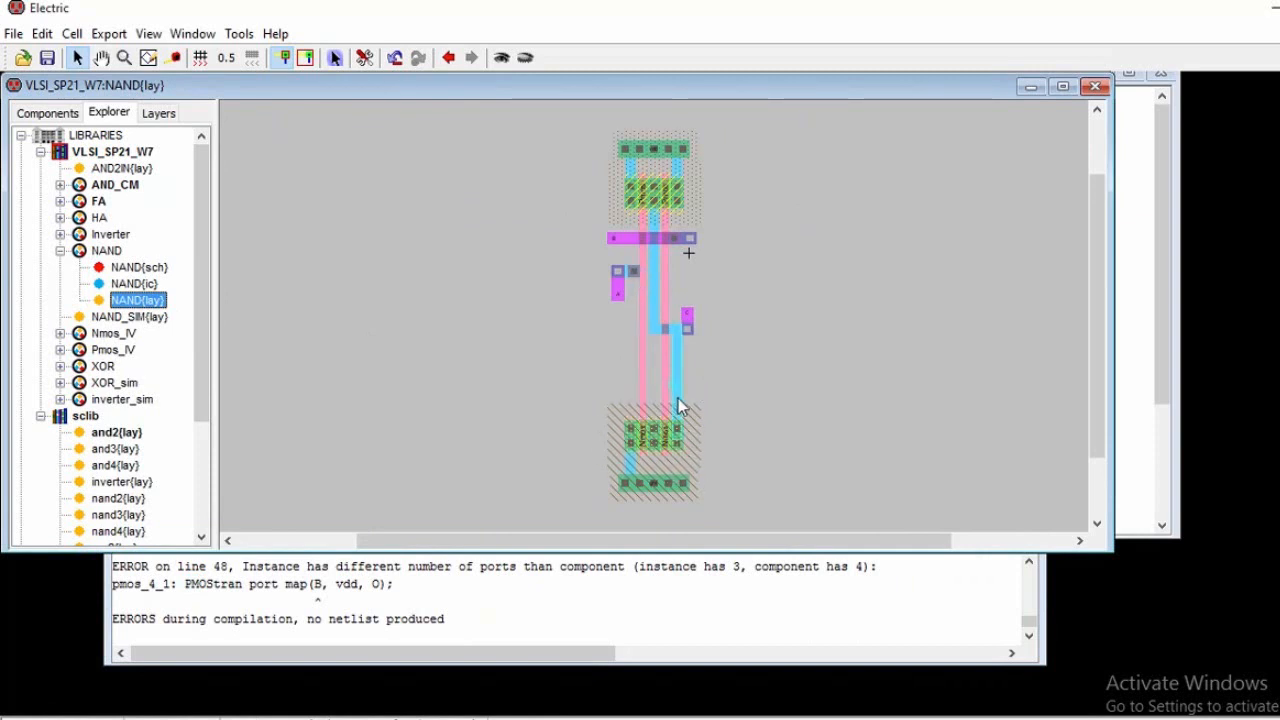
- Open the generated AND_CM VHDL and compare the transistor port declarations of the Inverter and NAND cells
click(60, 185)
double_click(122, 218)
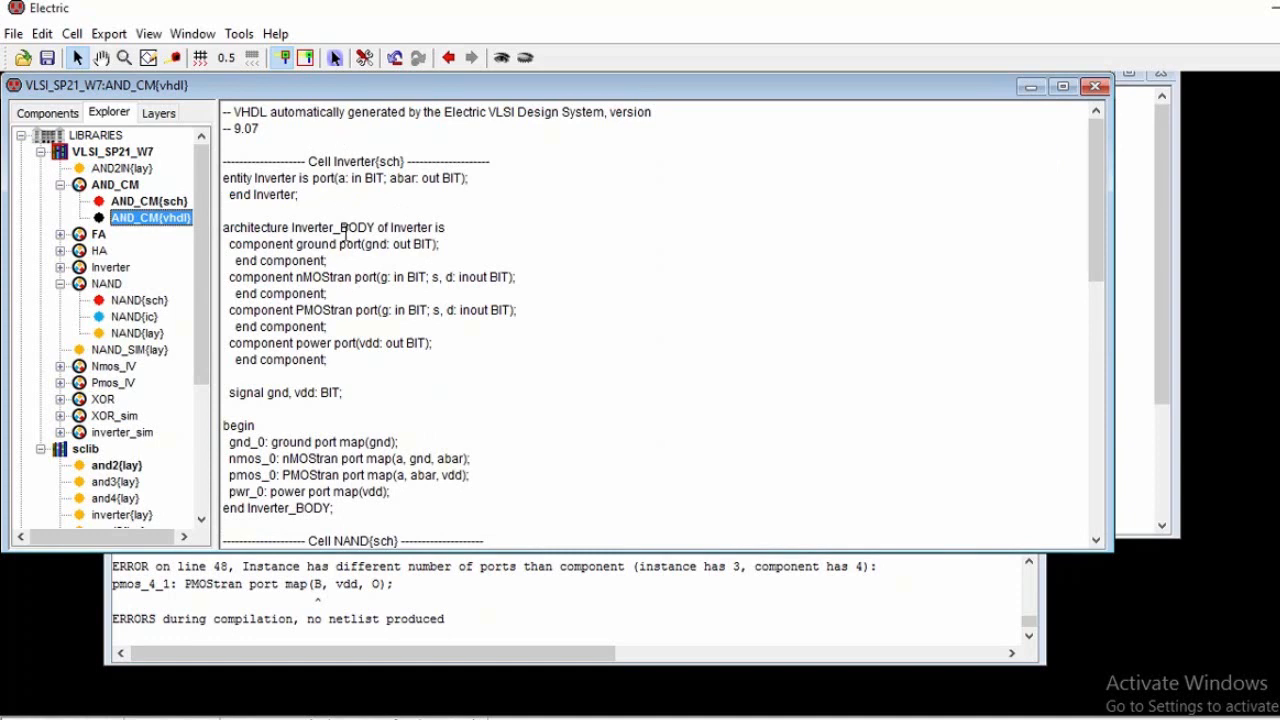
drag(352, 280, 285, 277)
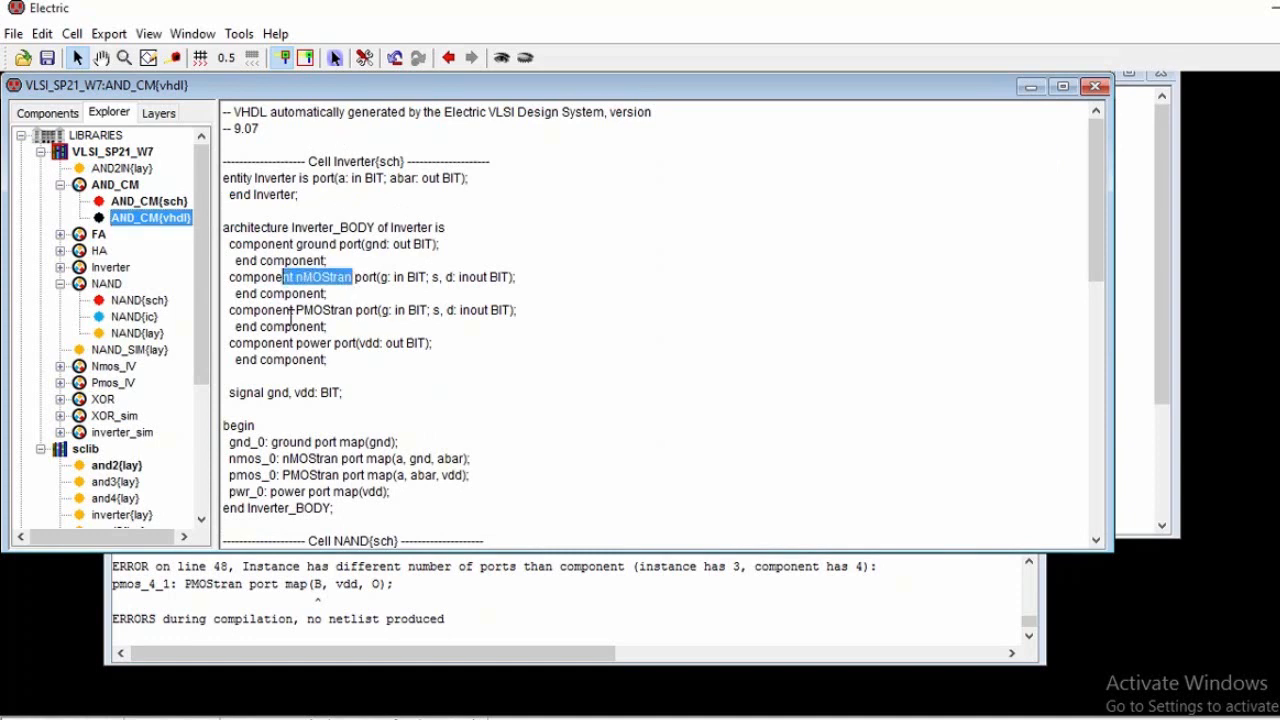
scroll(318, 292, down, 5)
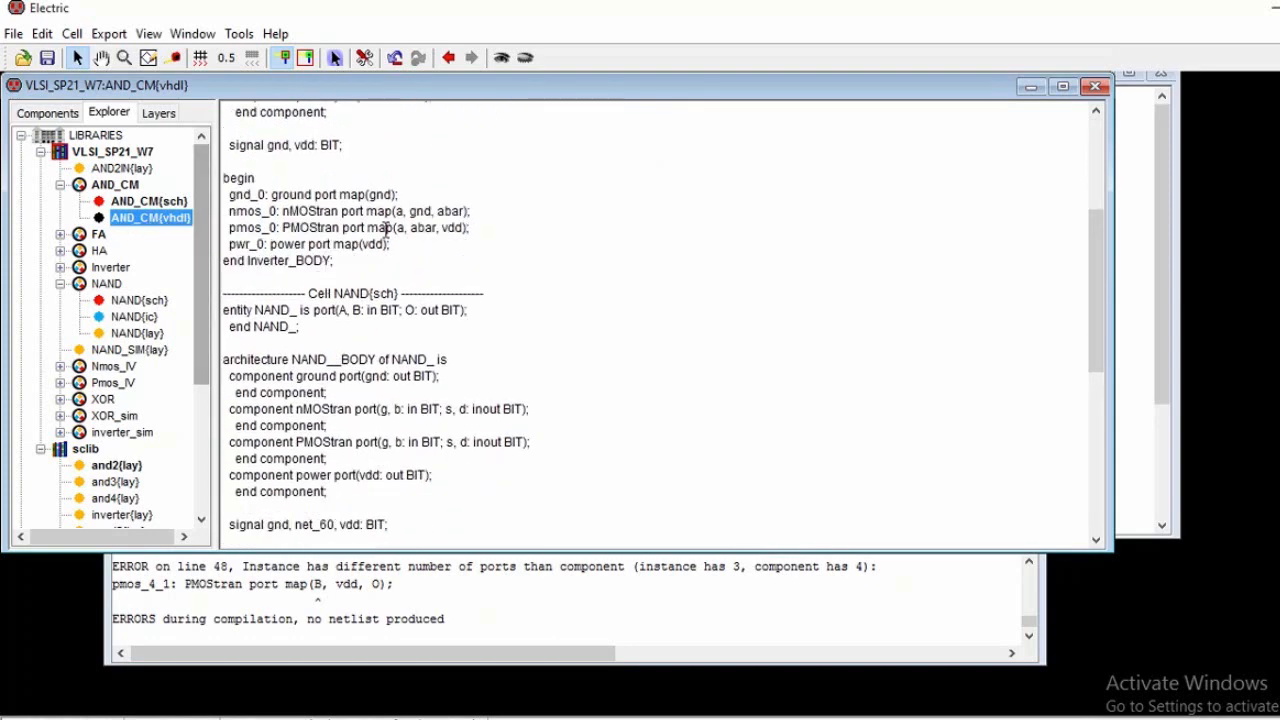
- Review the rest of the AND_CM VHDL and the HA cell's QUISC netlist for comparison
scroll(392, 232, down, 3)
scroll(392, 232, down, 4)
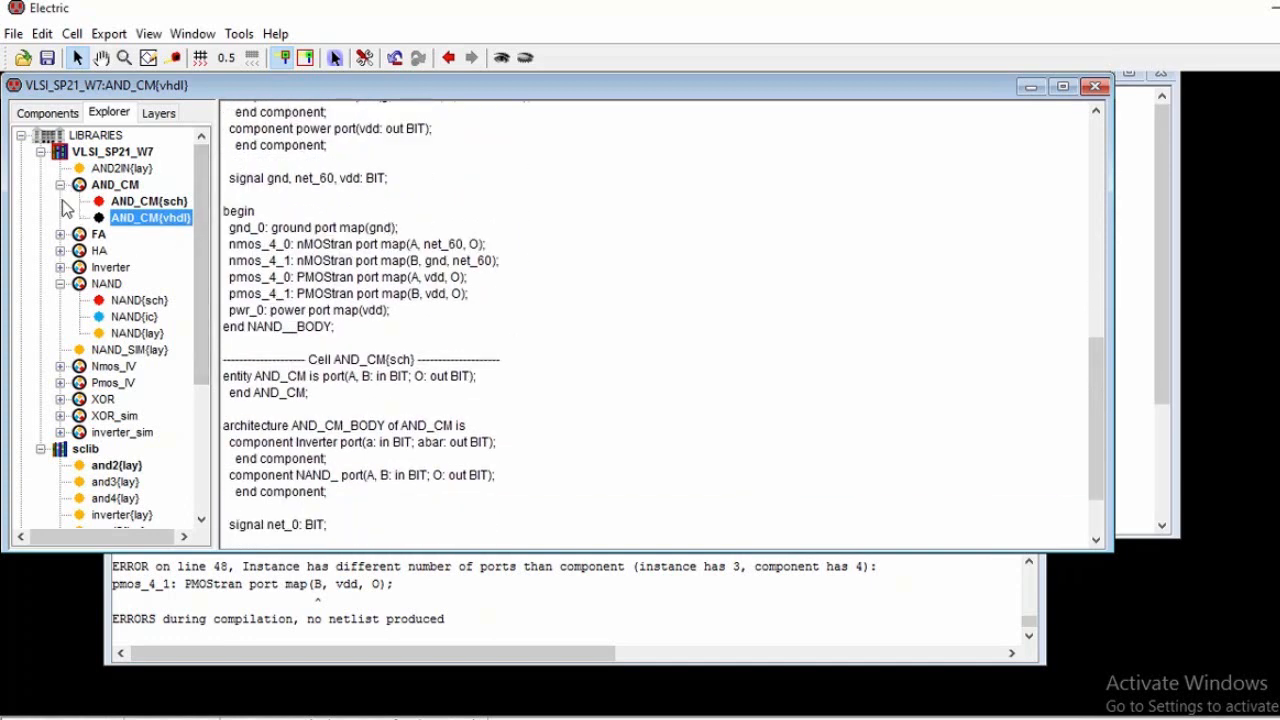
click(60, 250)
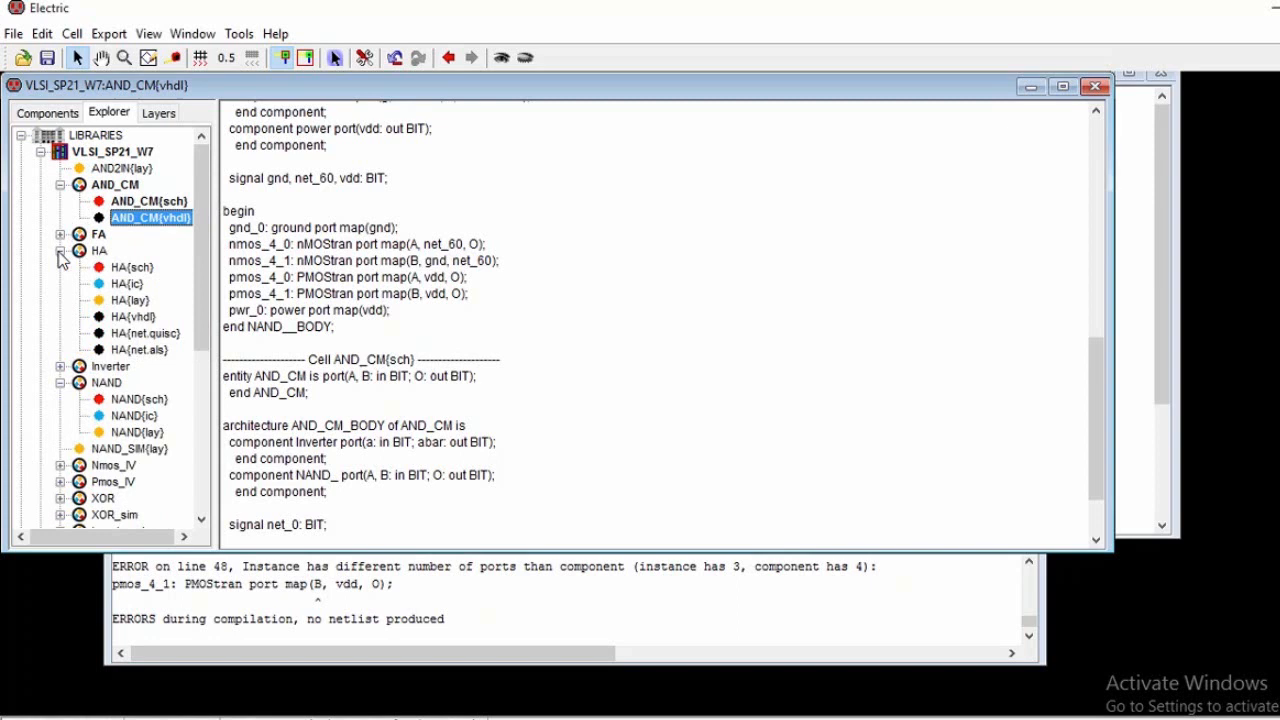
double_click(140, 334)
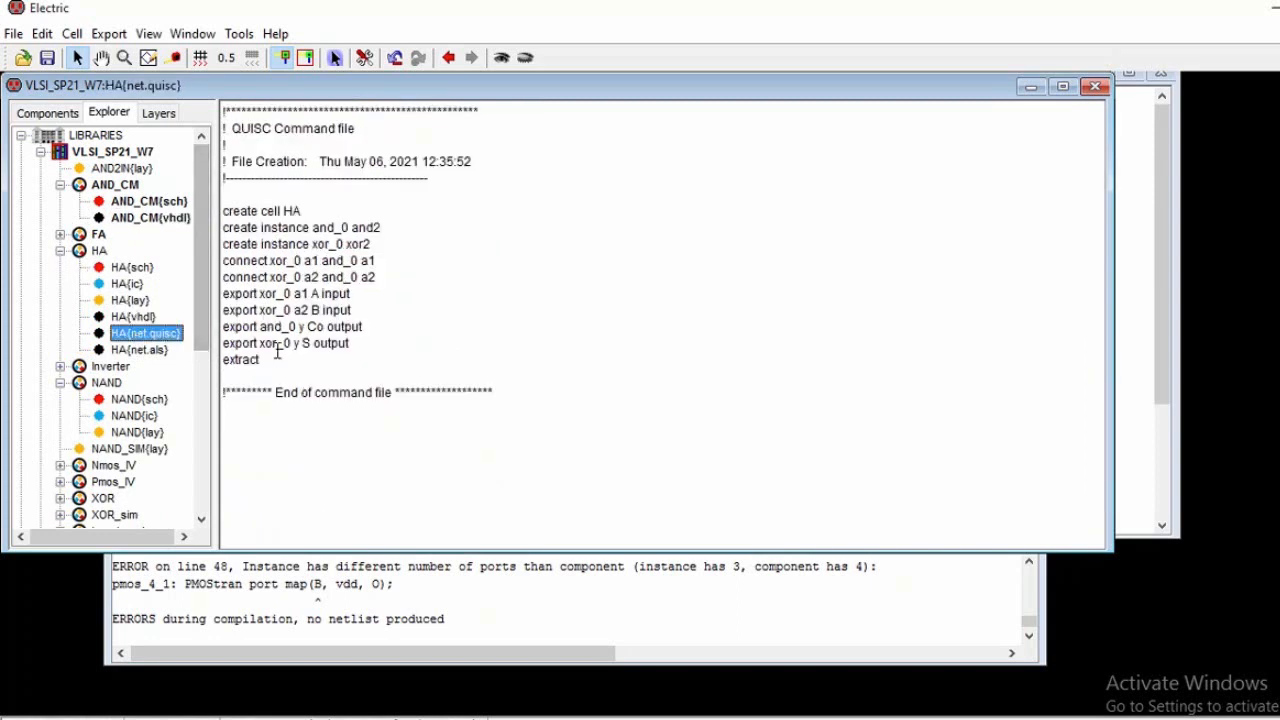
- Delete the Inverter and NAND cell definitions from the AND_CM VHDL, leaving the header and the AND_CM section, and save the library
double_click(146, 218)
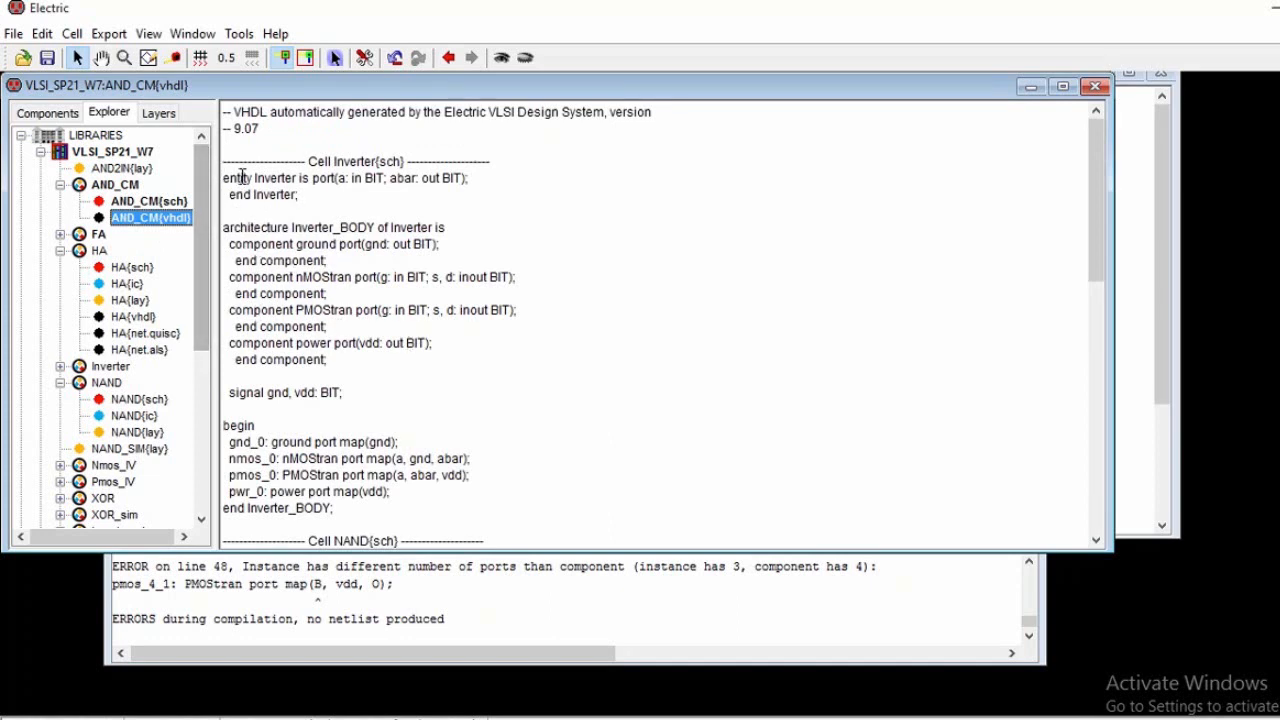
drag(224, 161, 442, 397)
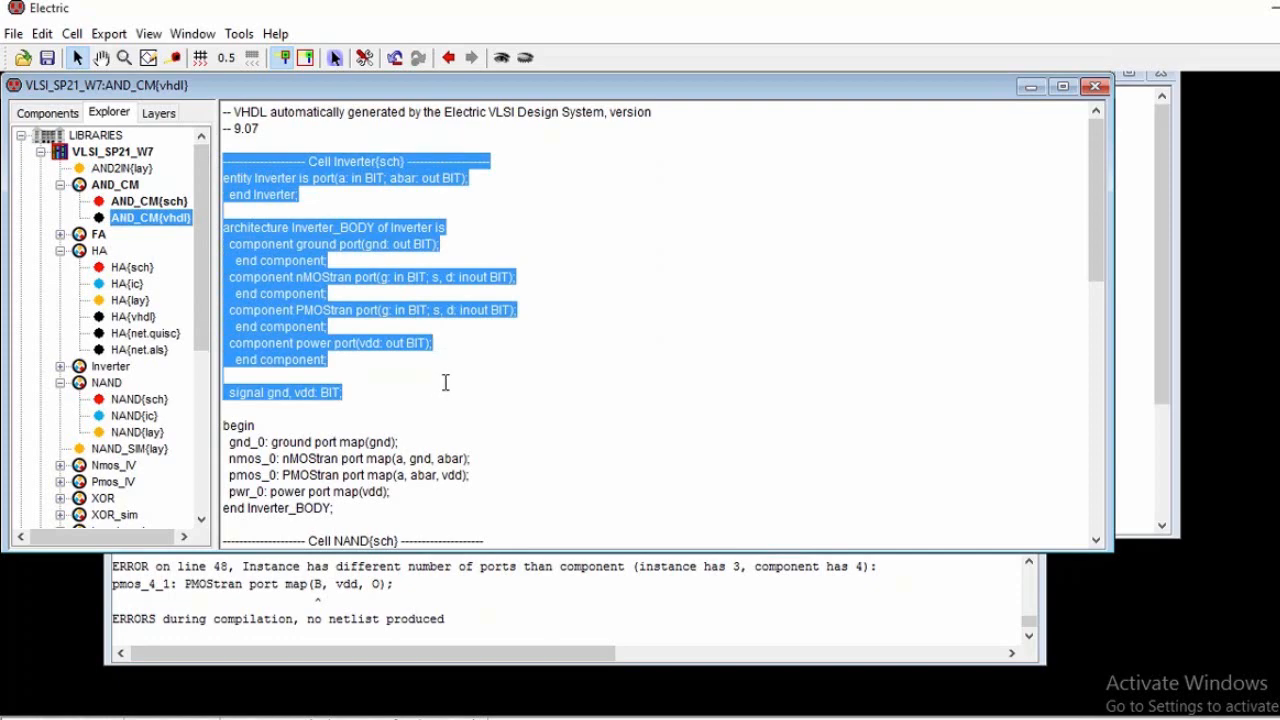
click(447, 379)
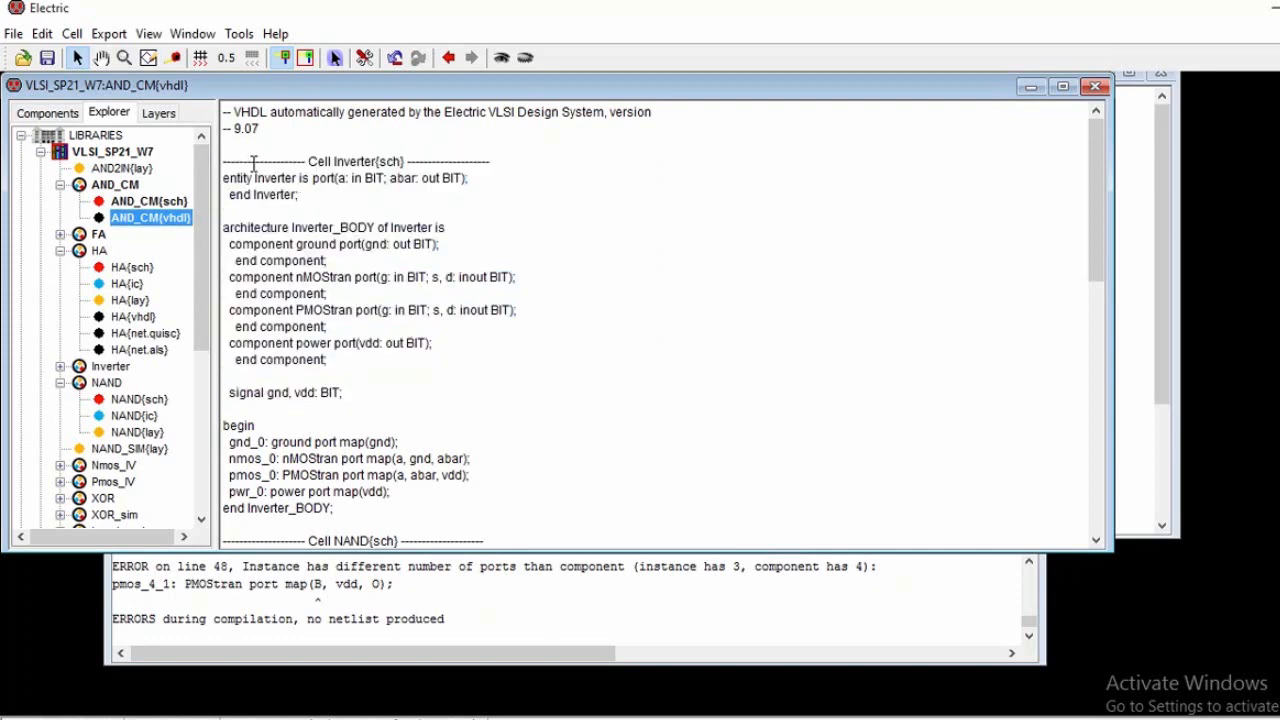
drag(224, 161, 563, 505)
click(601, 273)
drag(224, 161, 512, 363)
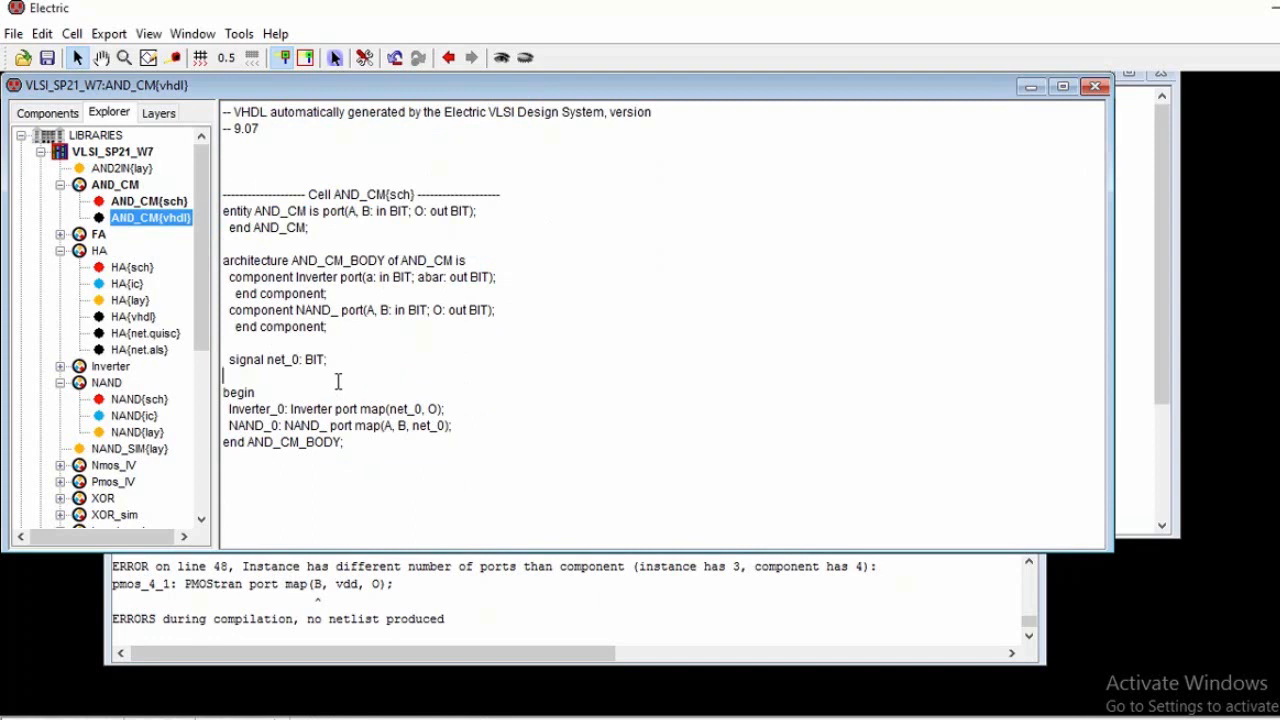
click(137, 226)
click(47, 57)
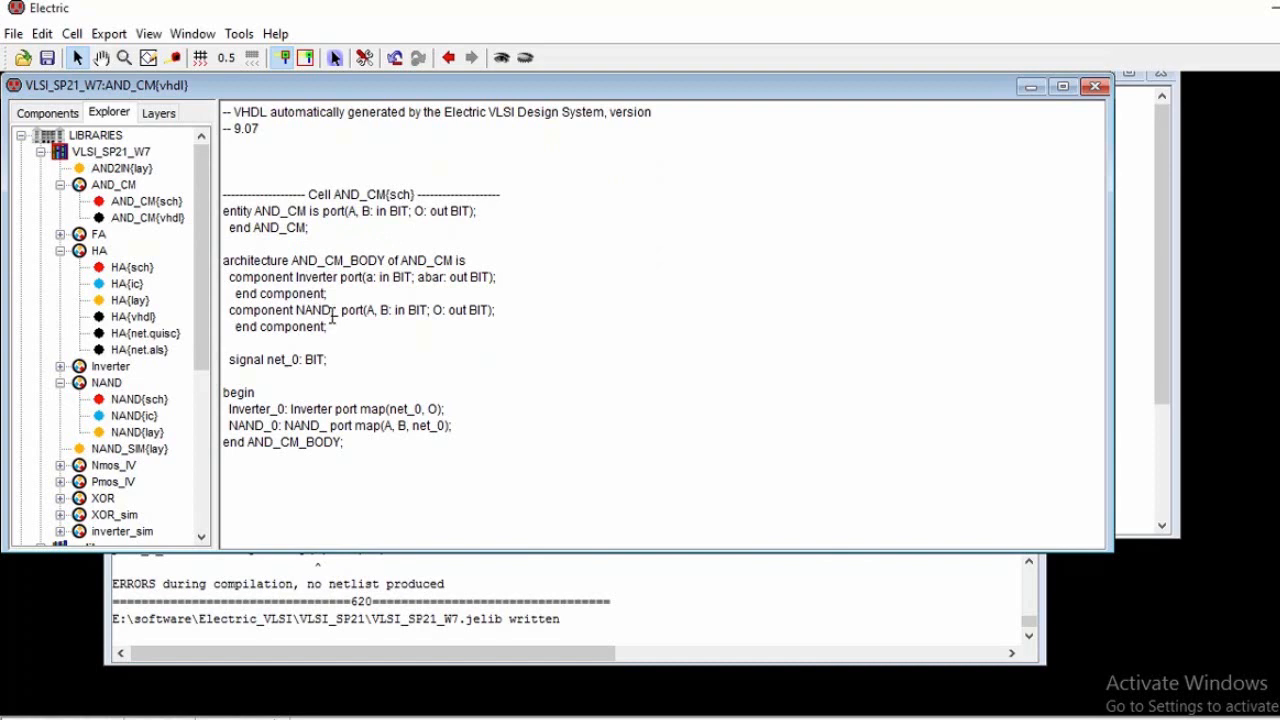
- Check the NAND_ component name in the AND_CM VHDL and compile that VHDL to a netlist view
drag(339, 312, 335, 311)
click(349, 347)
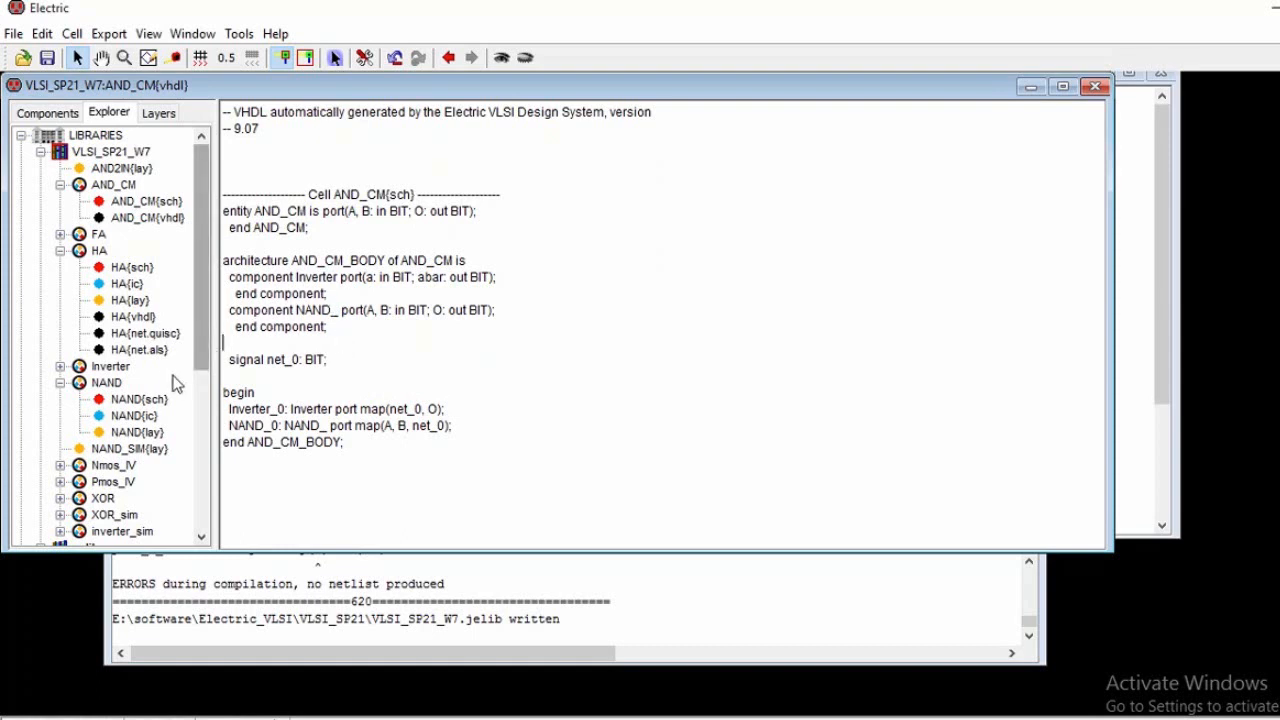
click(139, 399)
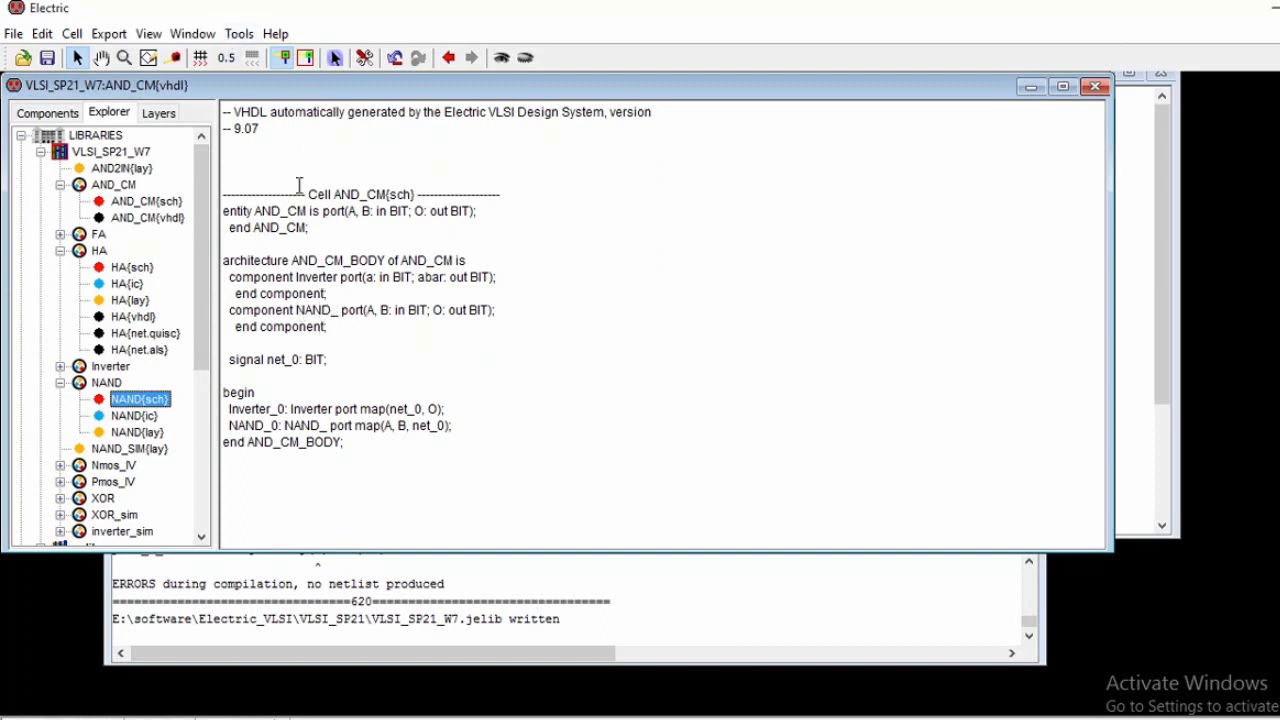
click(239, 33)
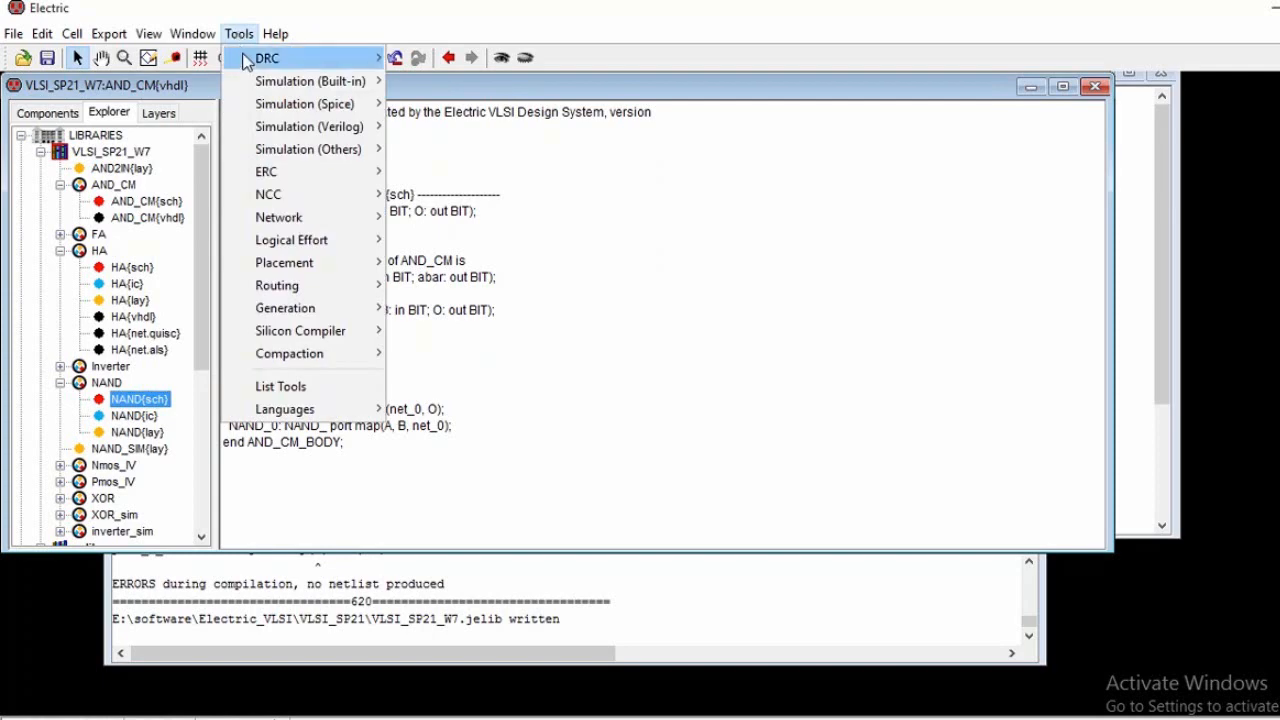
mouse_move(314, 331)
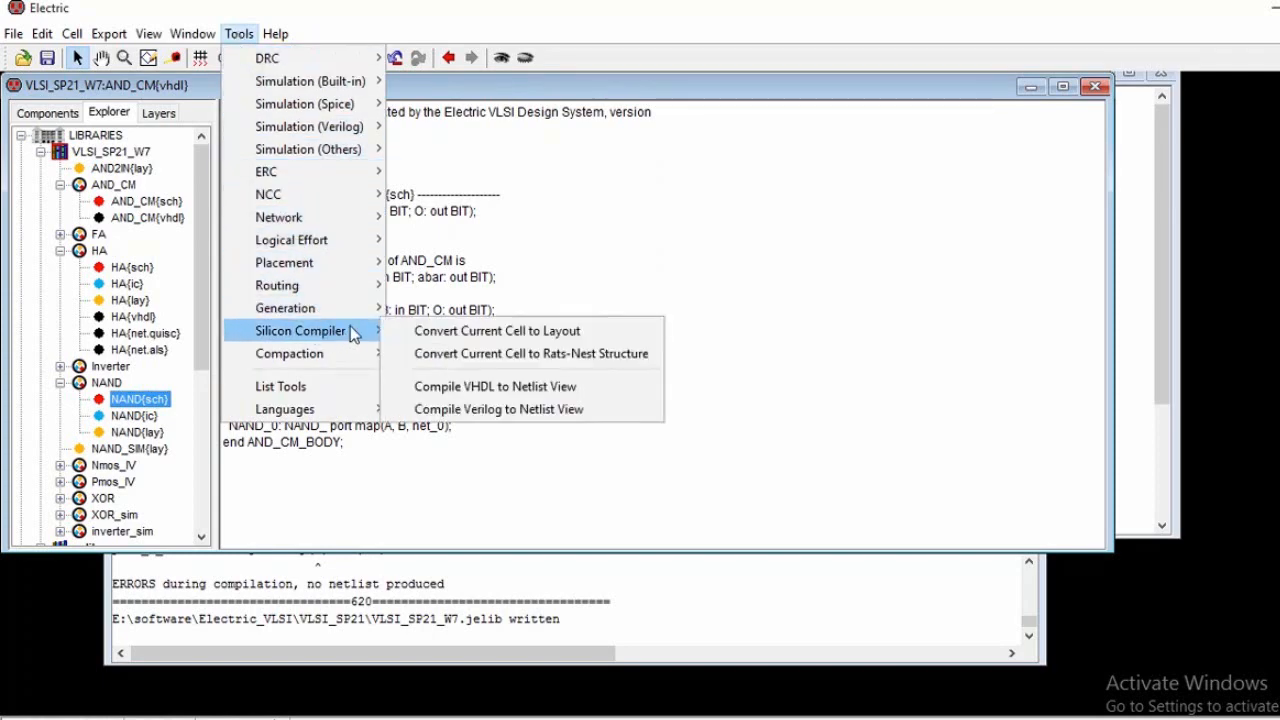
click(491, 387)
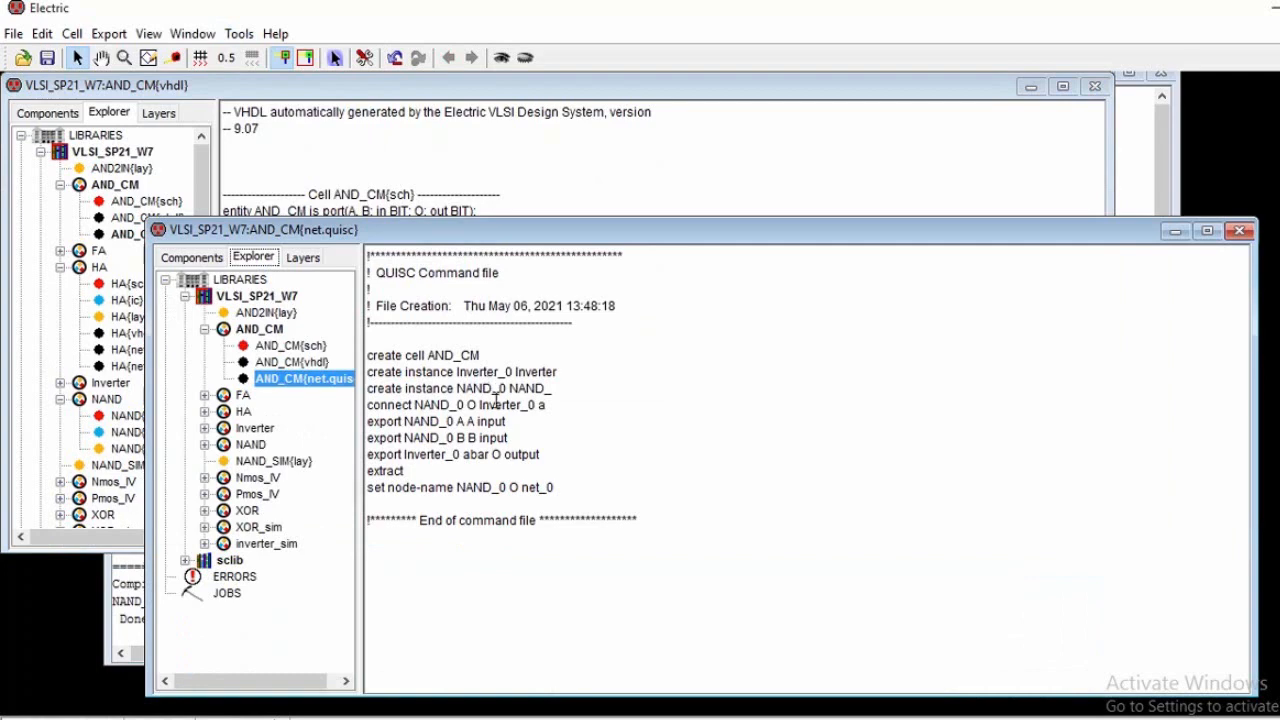
- Try to convert the AND_CM QUISC netlist to a layout with the Silicon Compiler
drag(672, 230, 556, 63)
click(239, 33)
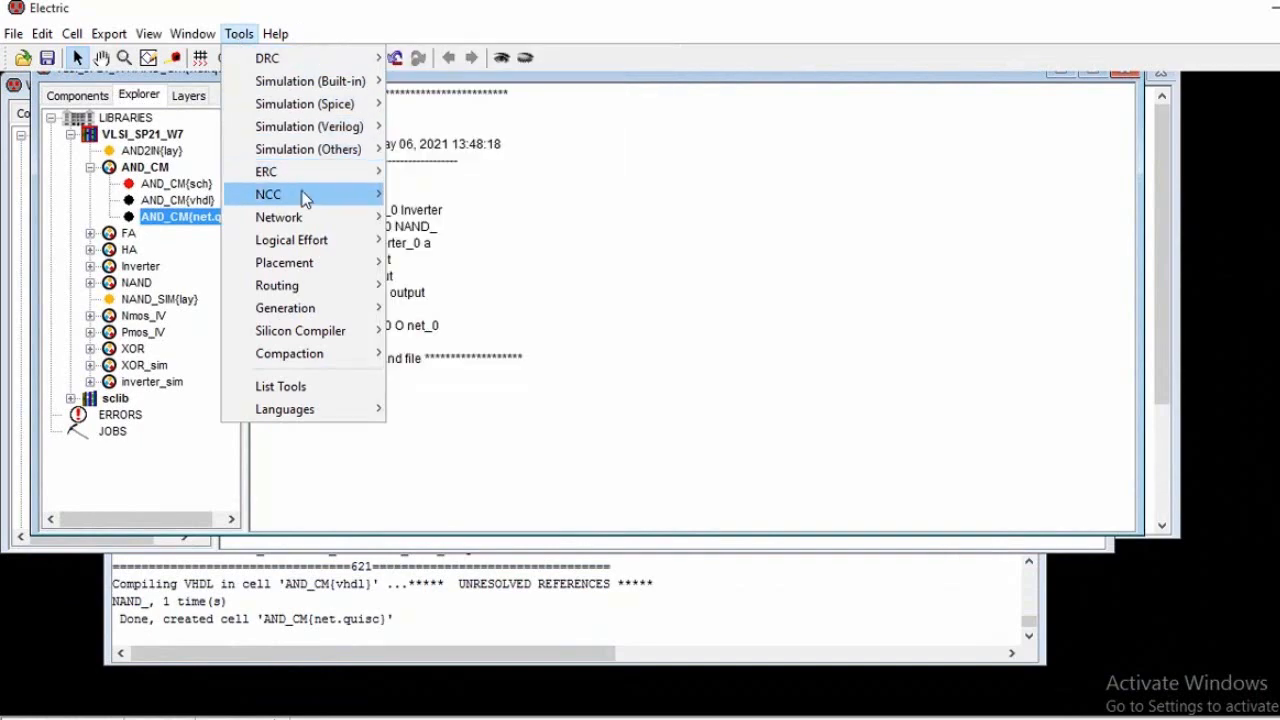
mouse_move(316, 334)
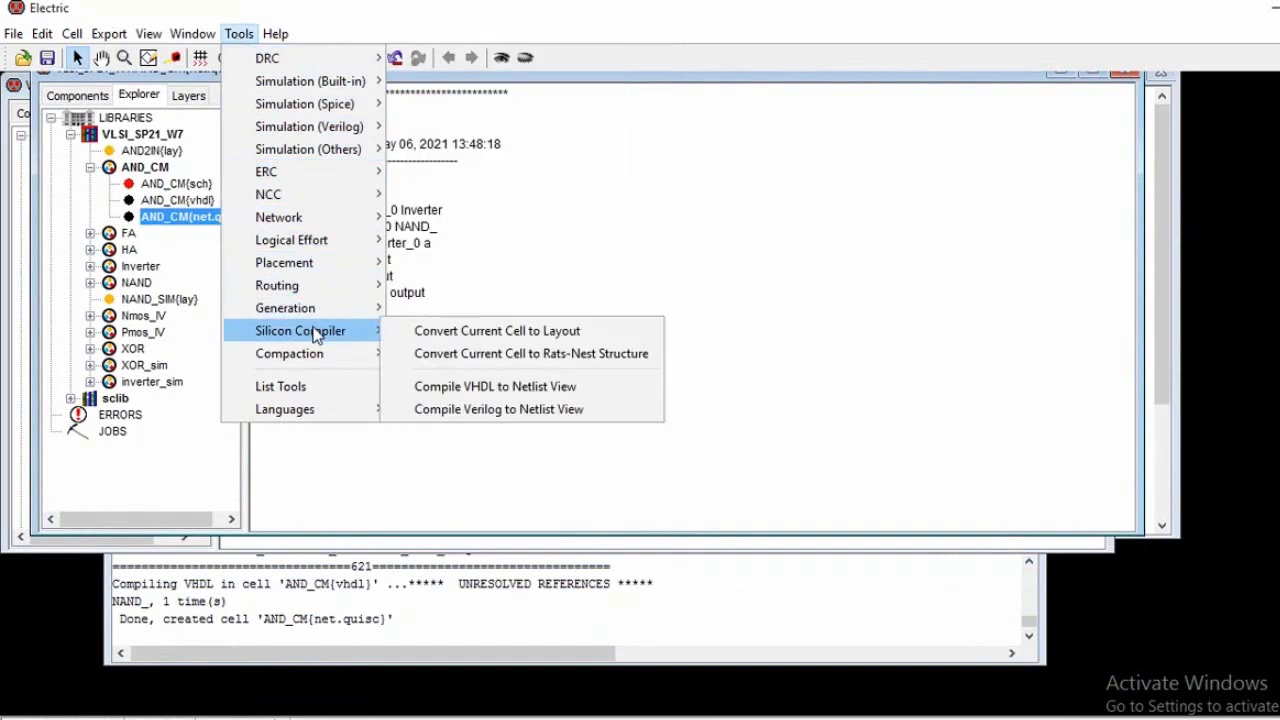
click(421, 333)
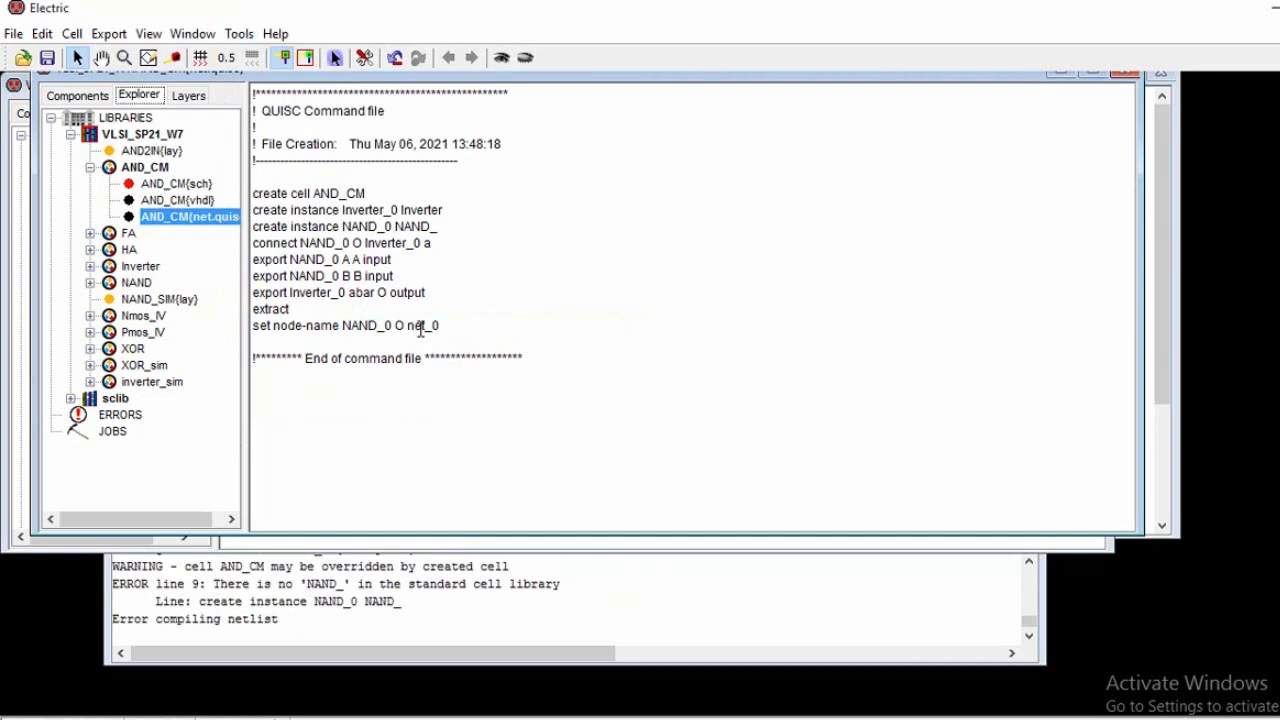
- Examine the NAND_ error message and check how the NAND_ cell is named in the AND_CM VHDL and QUISC netlist
click(347, 588)
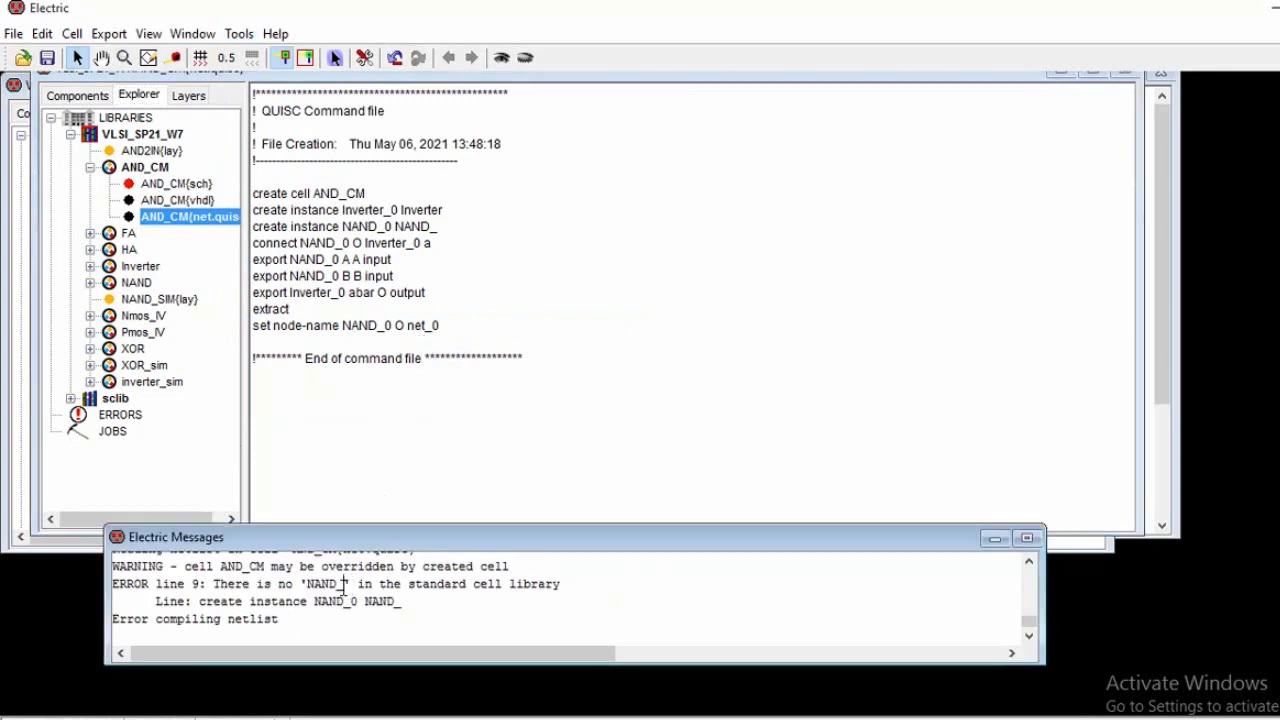
drag(347, 588, 337, 588)
double_click(623, 79)
click(585, 200)
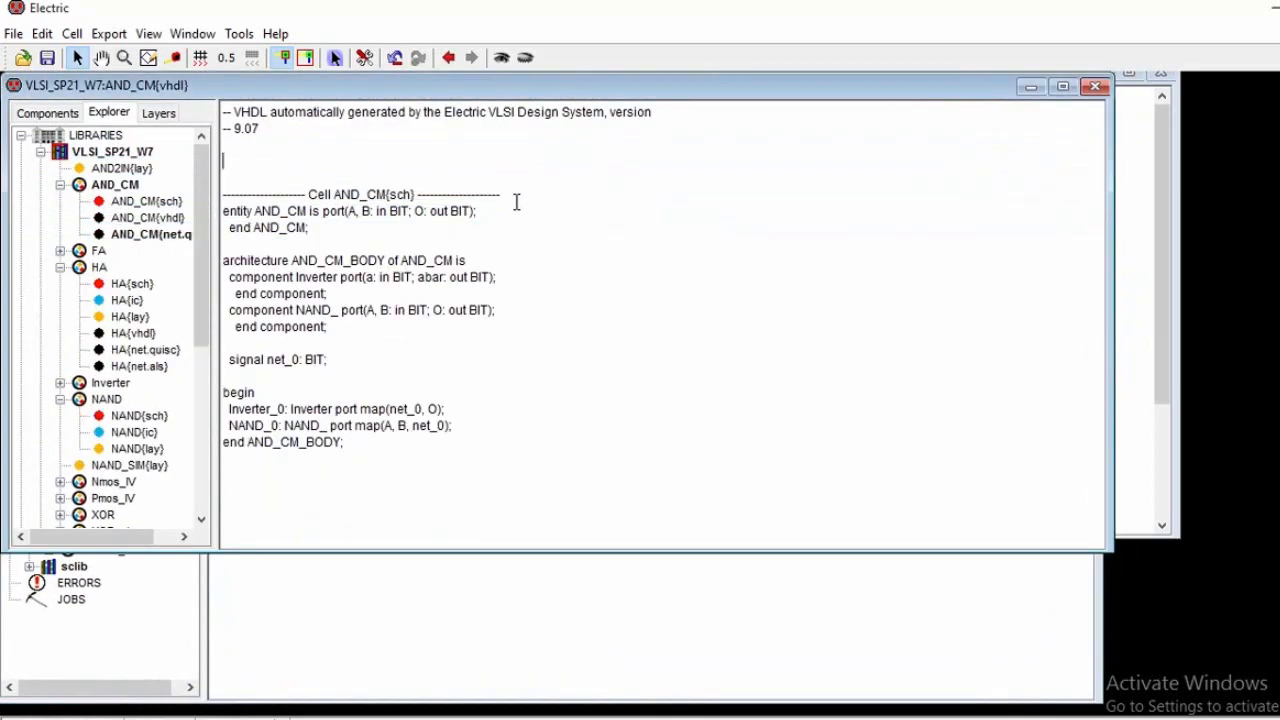
click(150, 218)
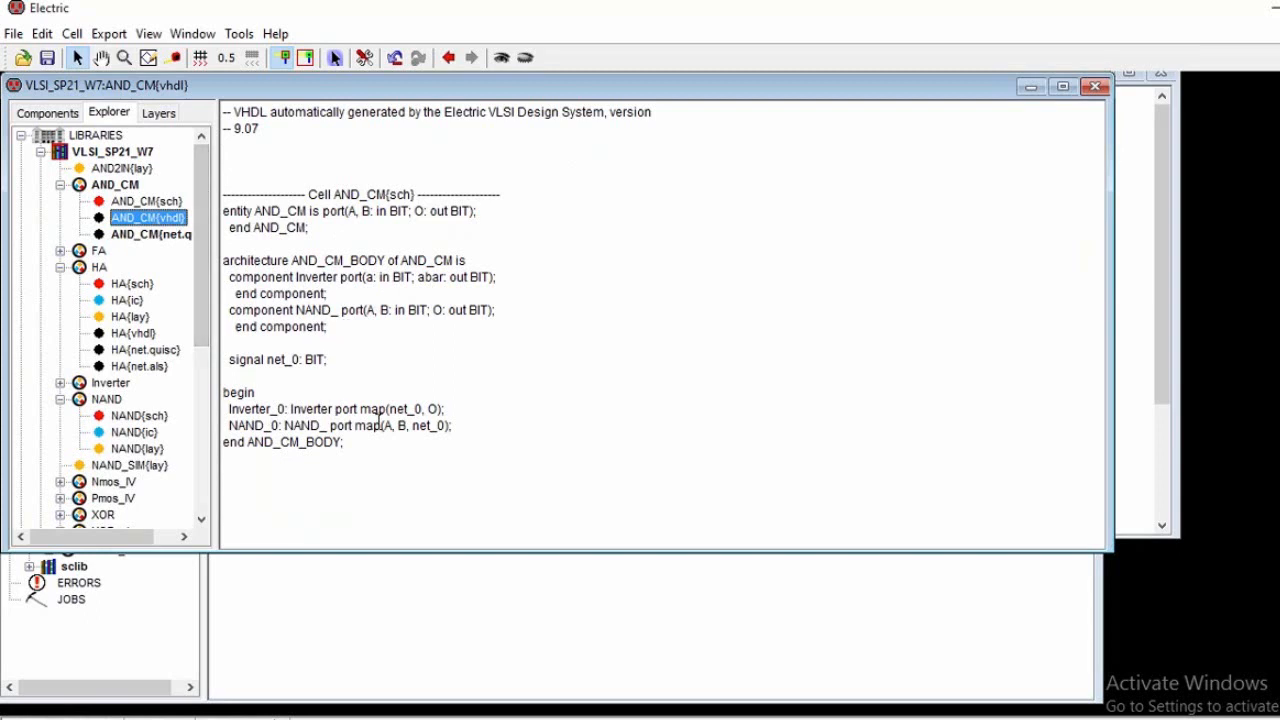
drag(329, 427, 319, 426)
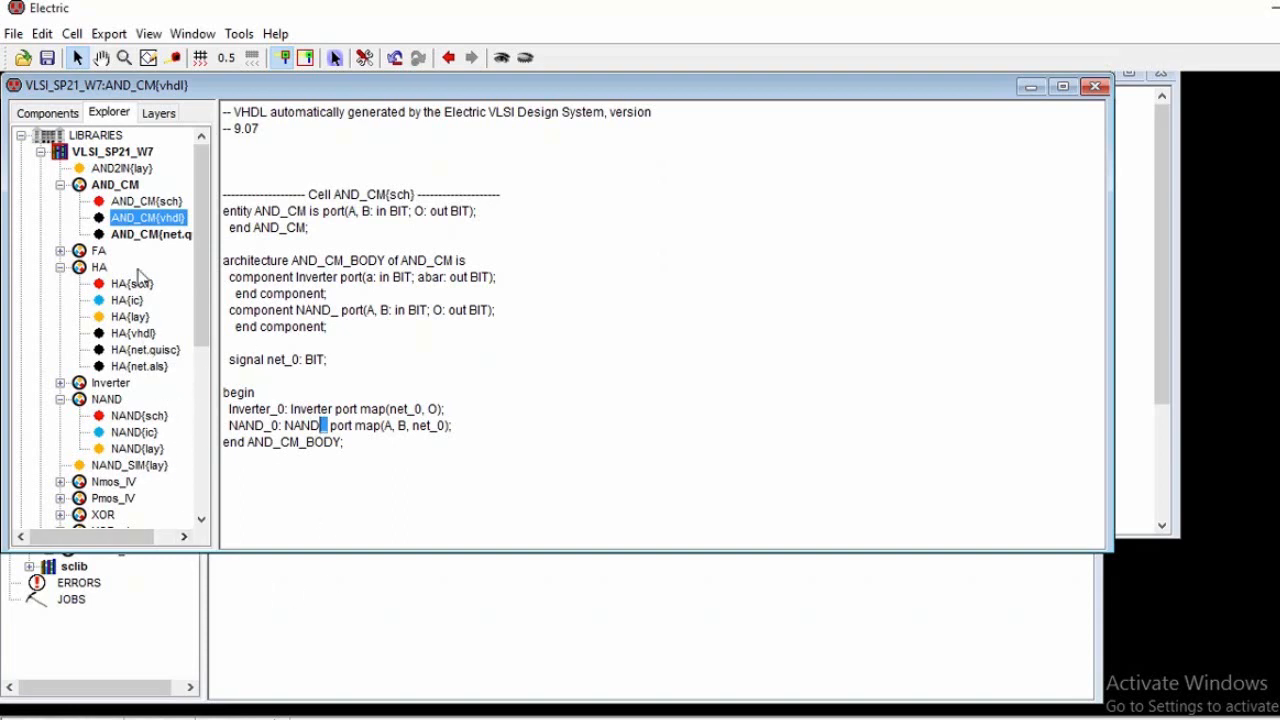
double_click(158, 234)
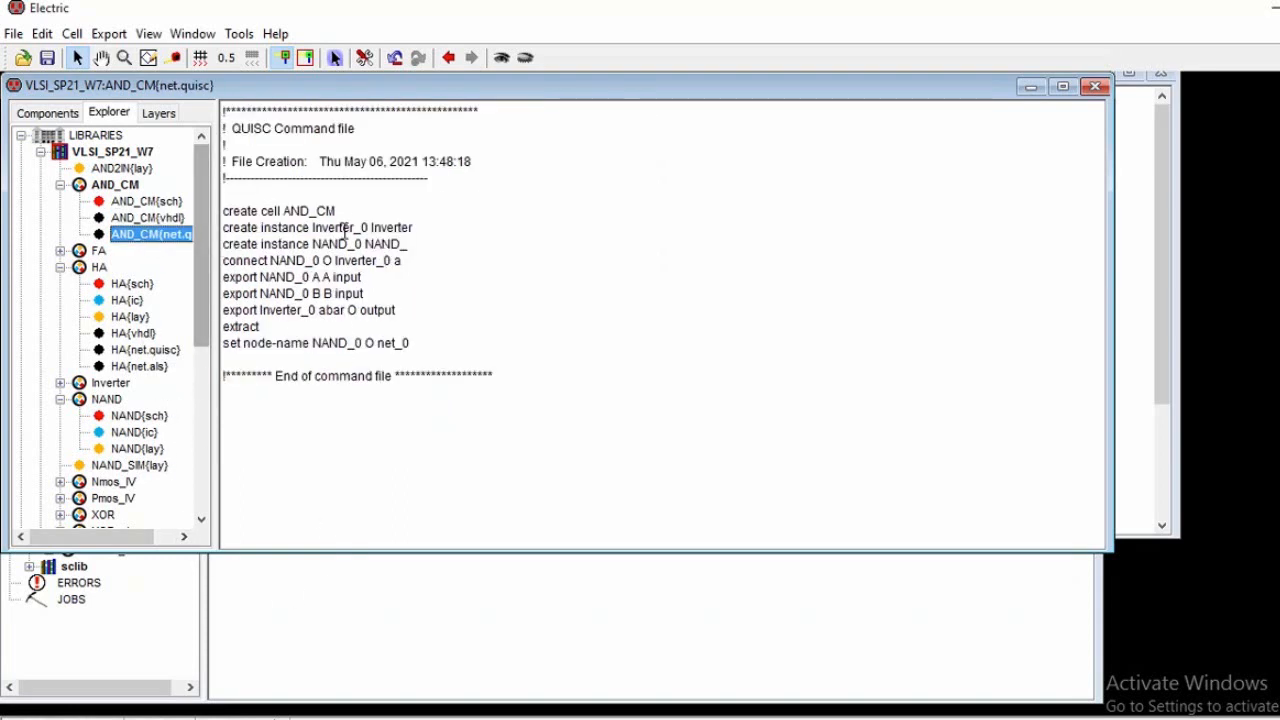
click(322, 595)
click(1083, 240)
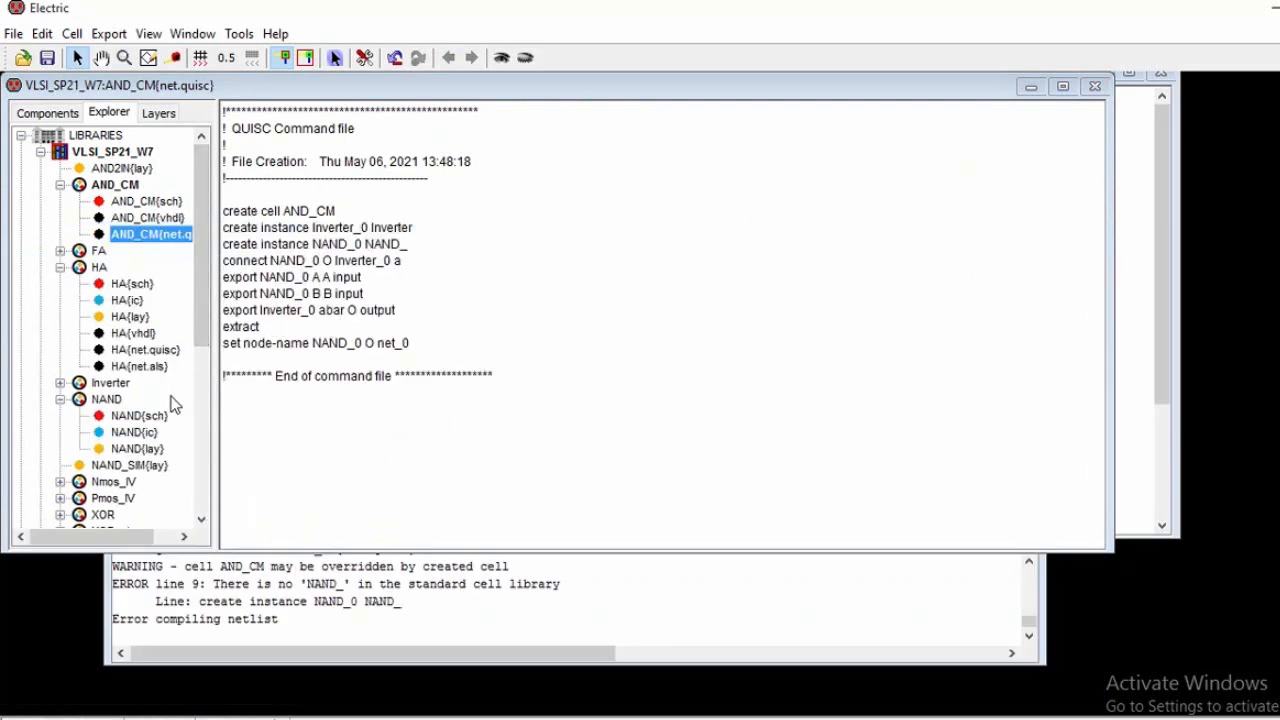
- Rename the cells in the NAND group to NAND2in
click(68, 400)
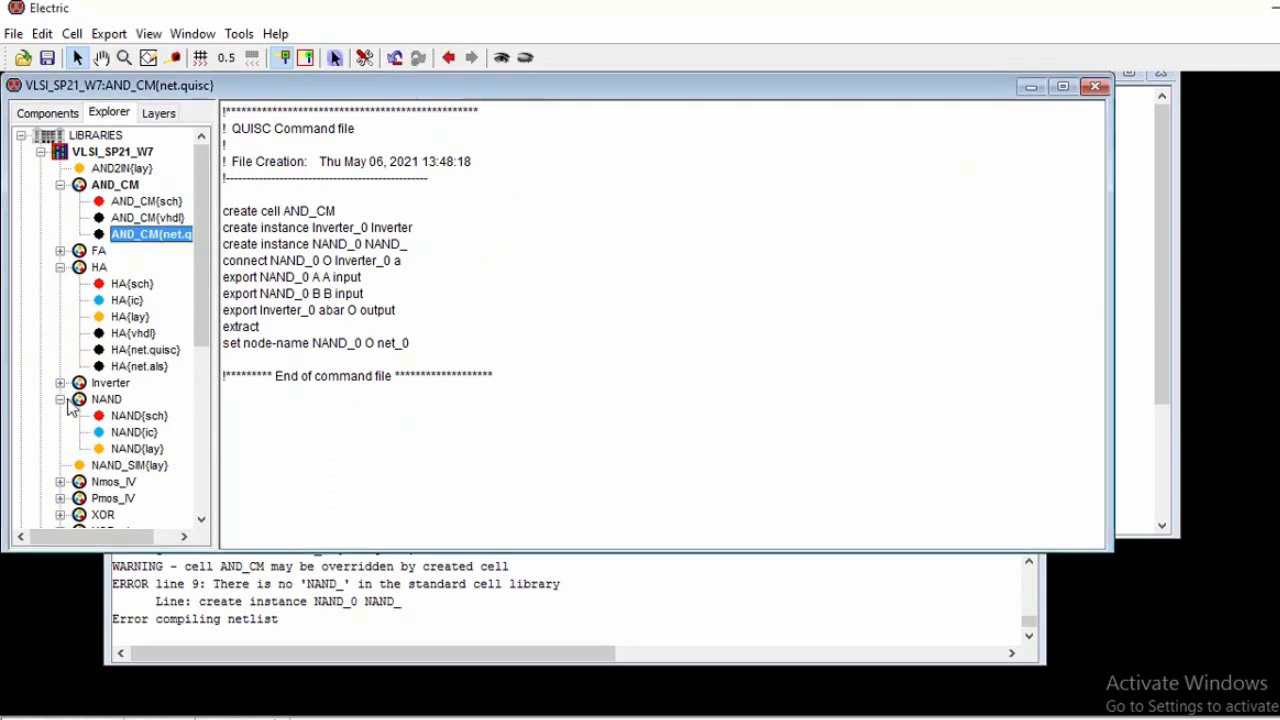
click(61, 400)
click(107, 400)
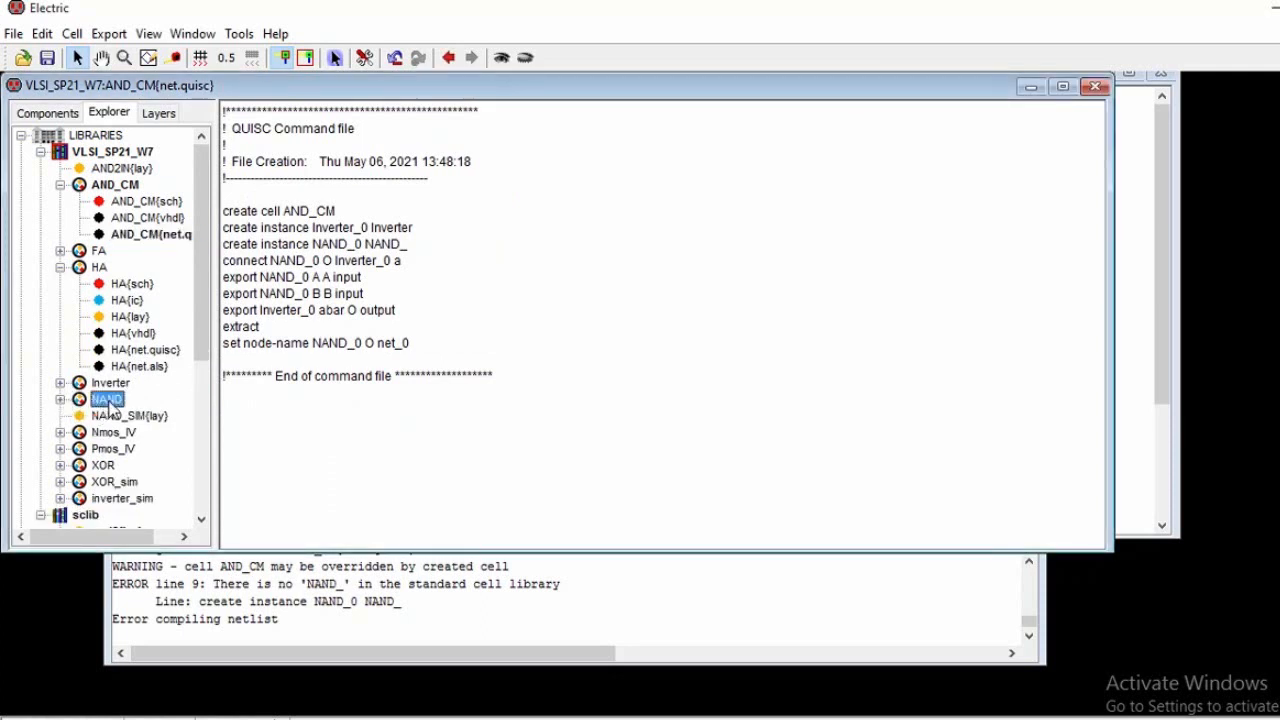
right_click(108, 404)
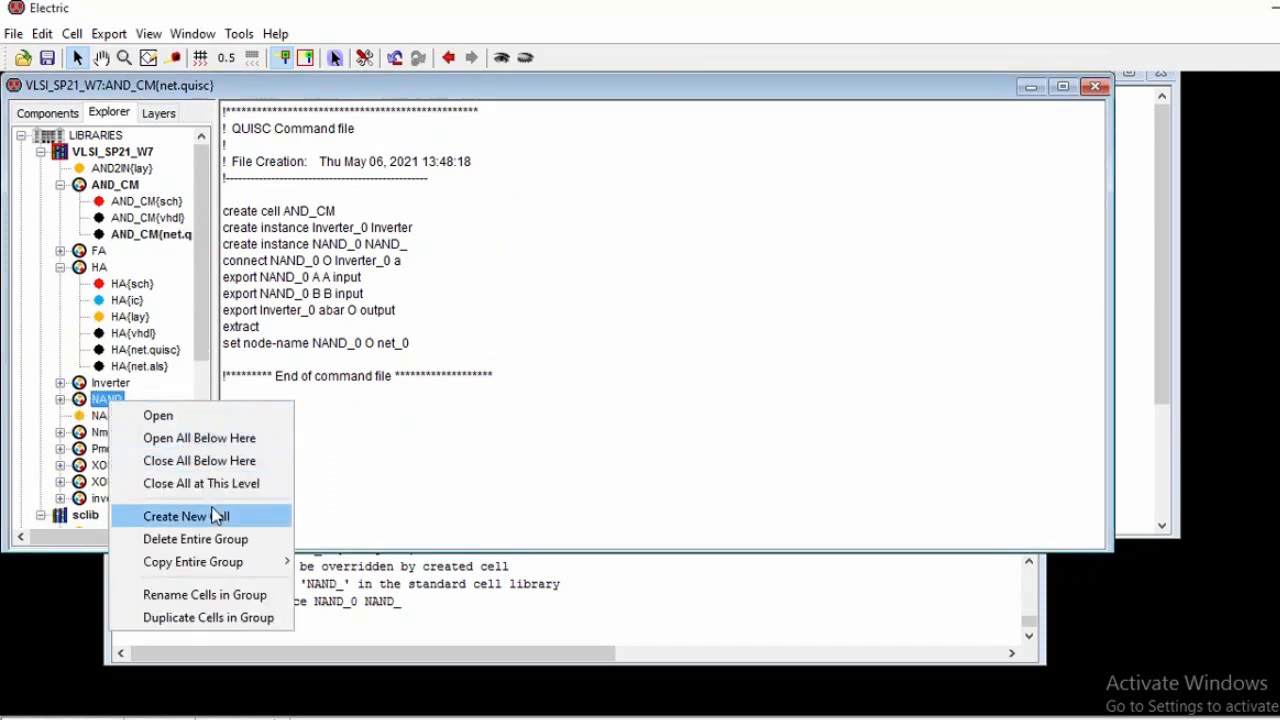
click(225, 597)
drag(149, 423, 675, 198)
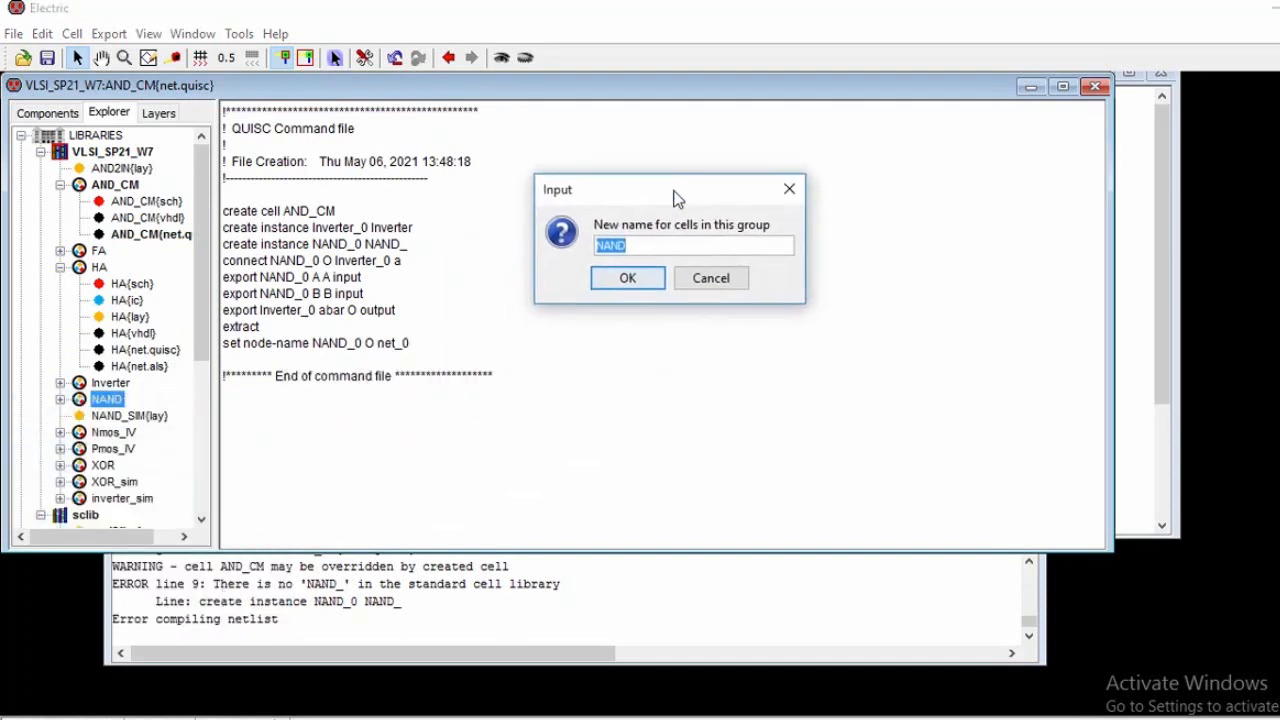
click(641, 245)
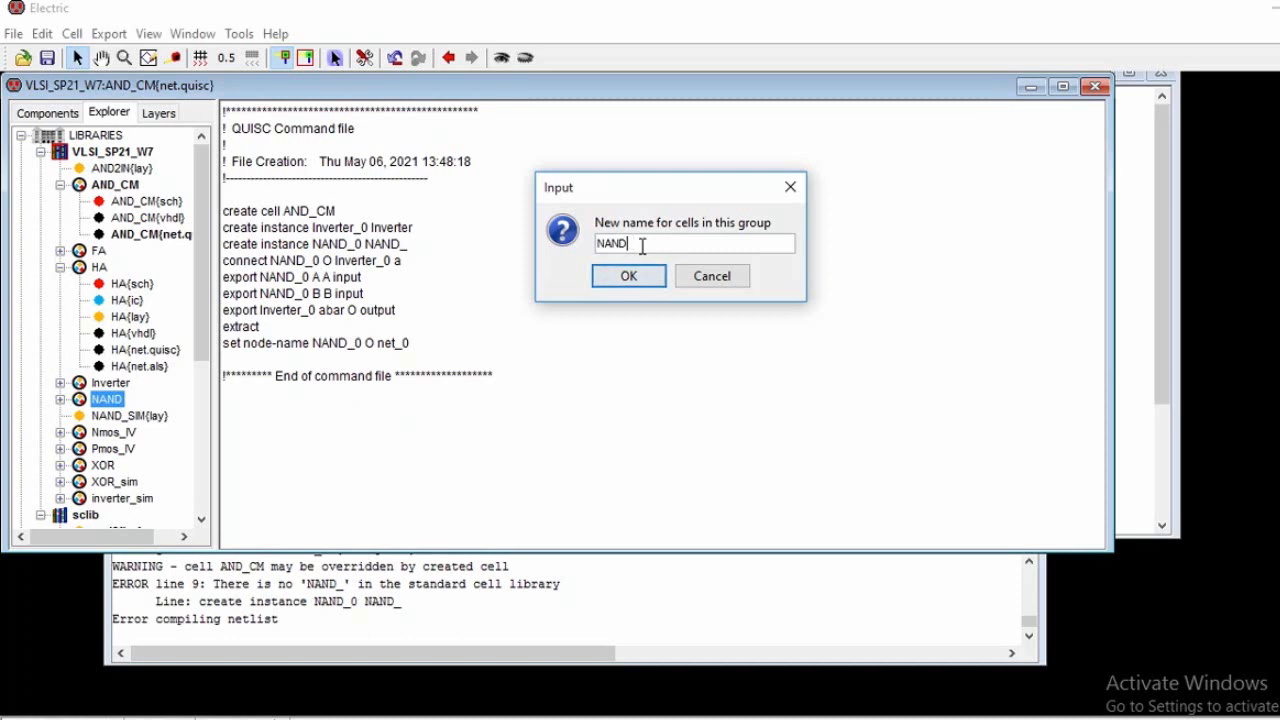
text(in)
click(638, 280)
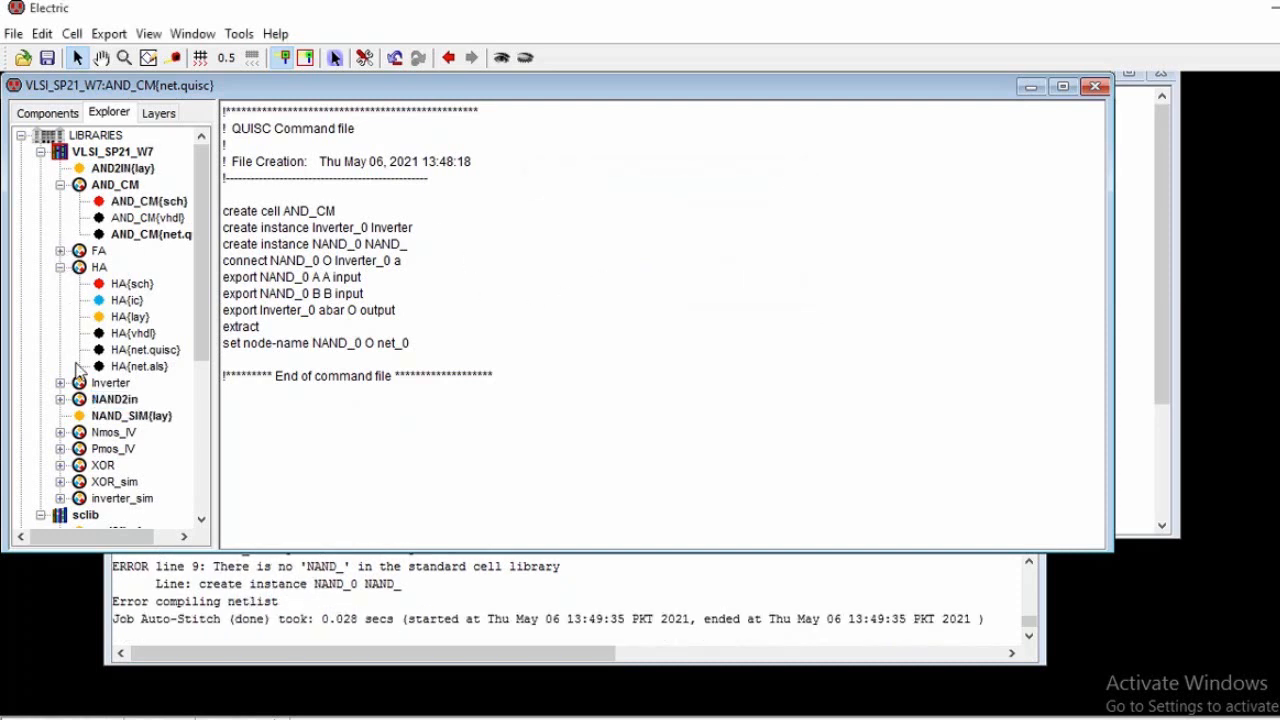
- Delete the generated AND_CM{vhdl} and AND_CM{net.quisc} cells from the library
click(112, 384)
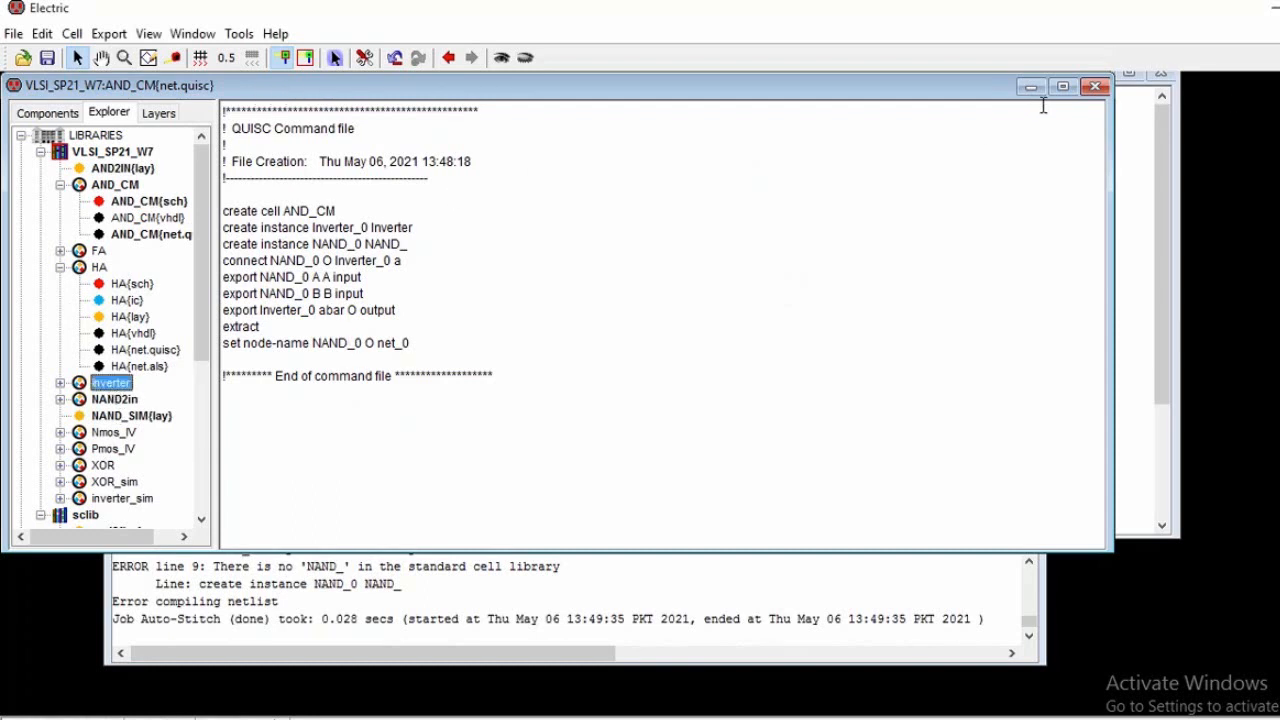
click(121, 238)
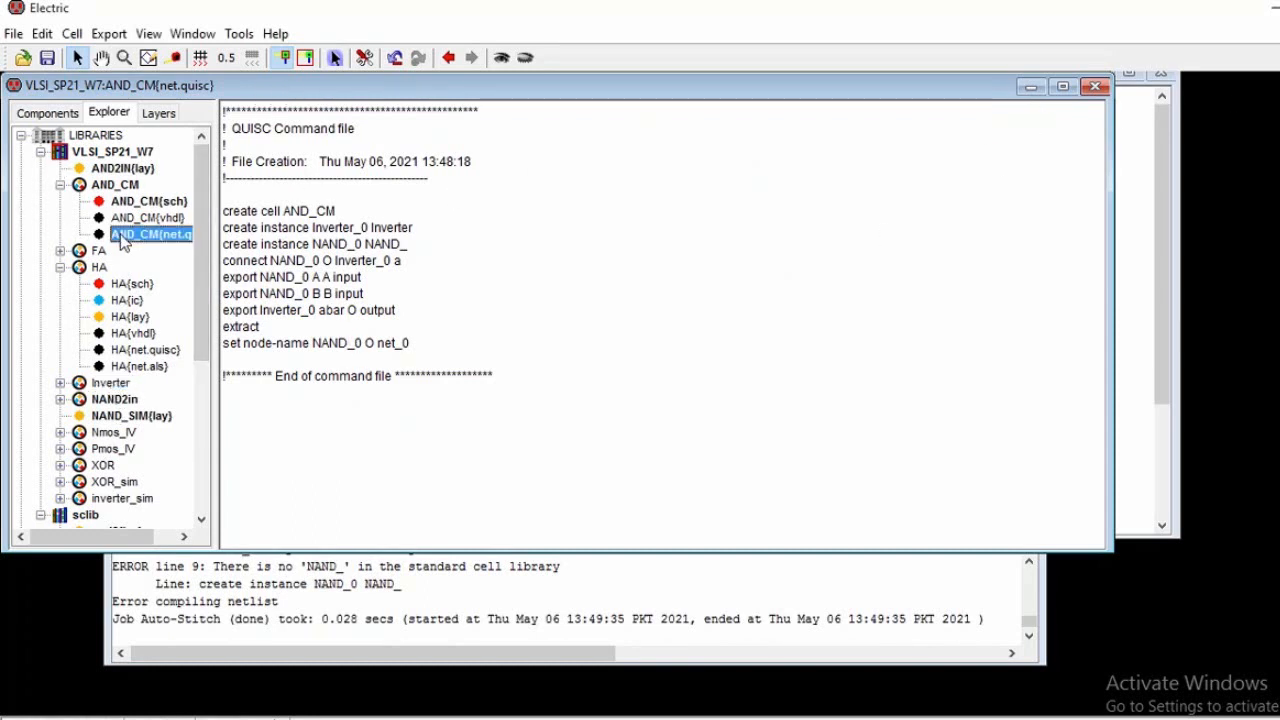
click(121, 218)
shift+click(121, 238)
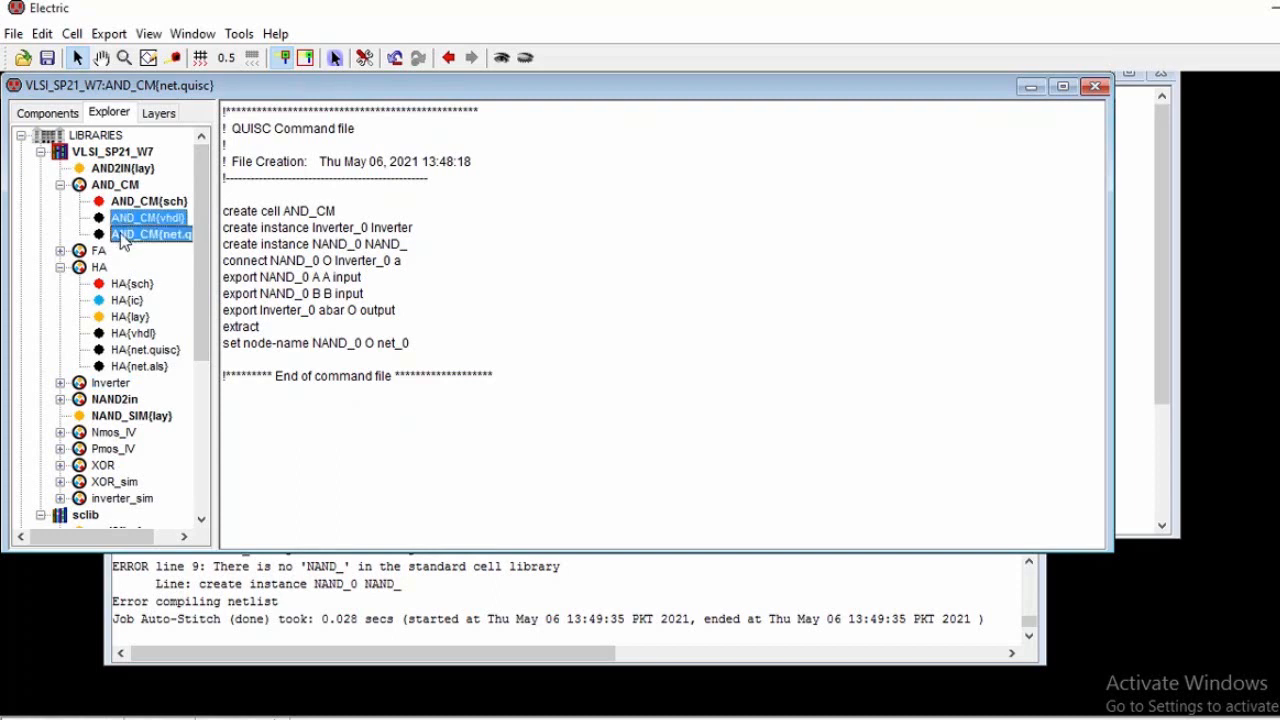
right_click(121, 238)
click(184, 247)
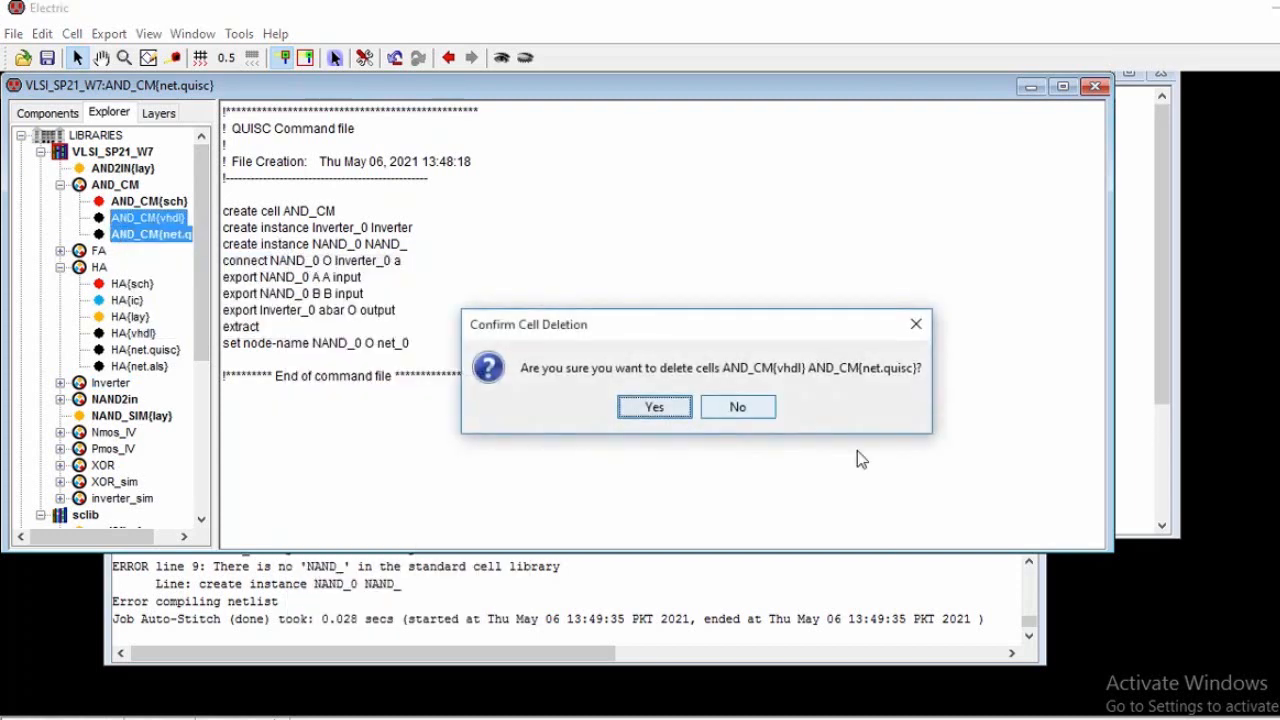
click(657, 408)
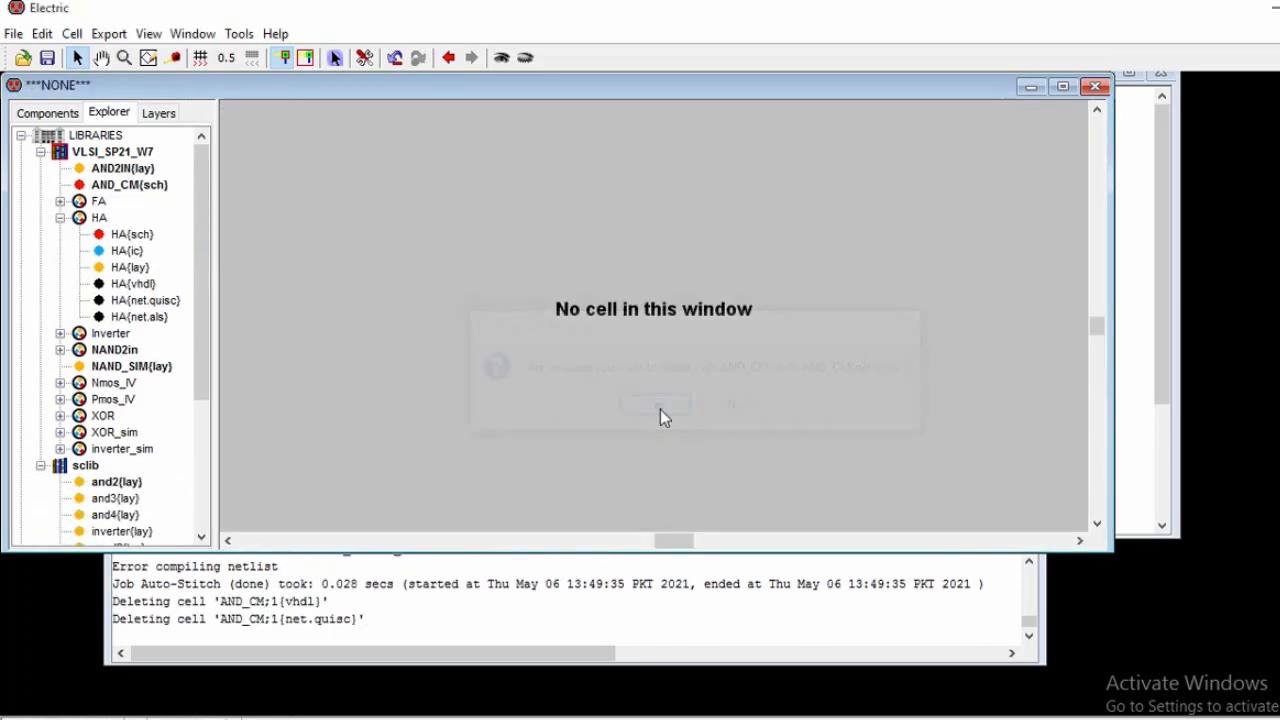
- Run the Silicon Compiler's layout conversion on the AND_CM schematic to generate its VHDL
double_click(133, 186)
click(236, 35)
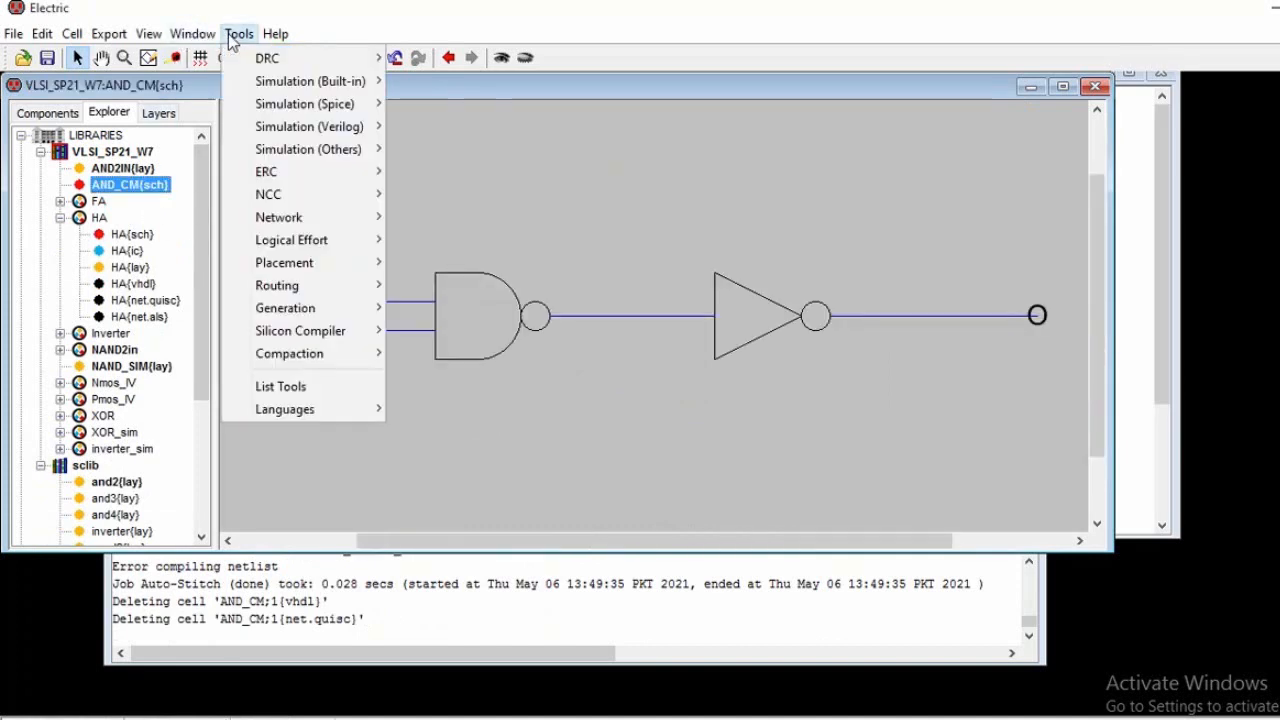
mouse_move(303, 338)
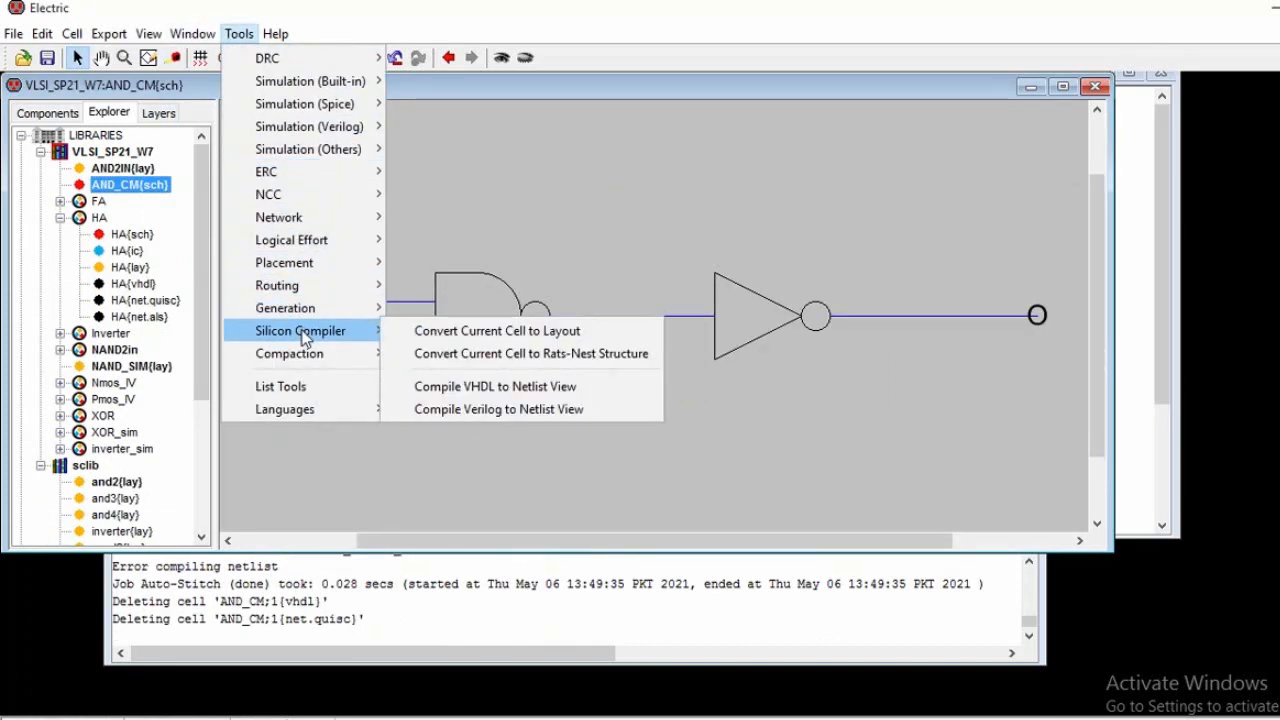
click(420, 330)
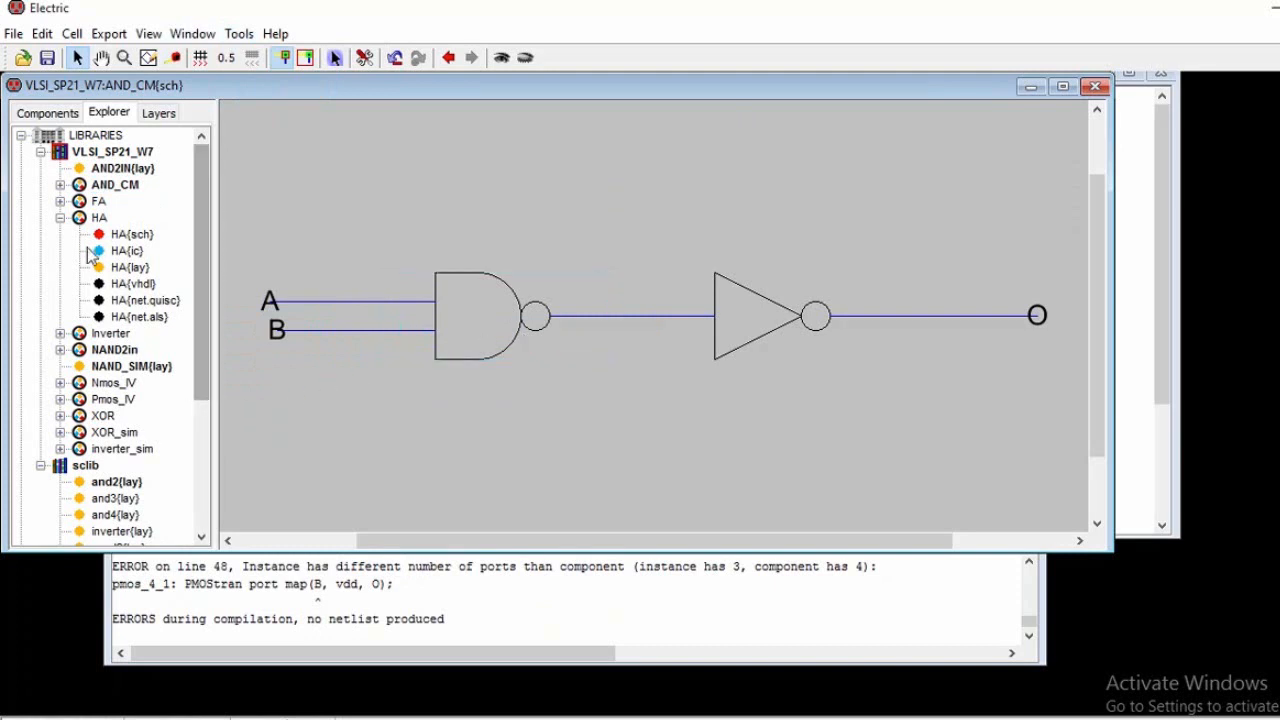
- Delete the Inverter and NAND2in cell sections from the AND_CM{vhdl} code, keeping only the header and the AND_CM section
click(60, 185)
double_click(150, 218)
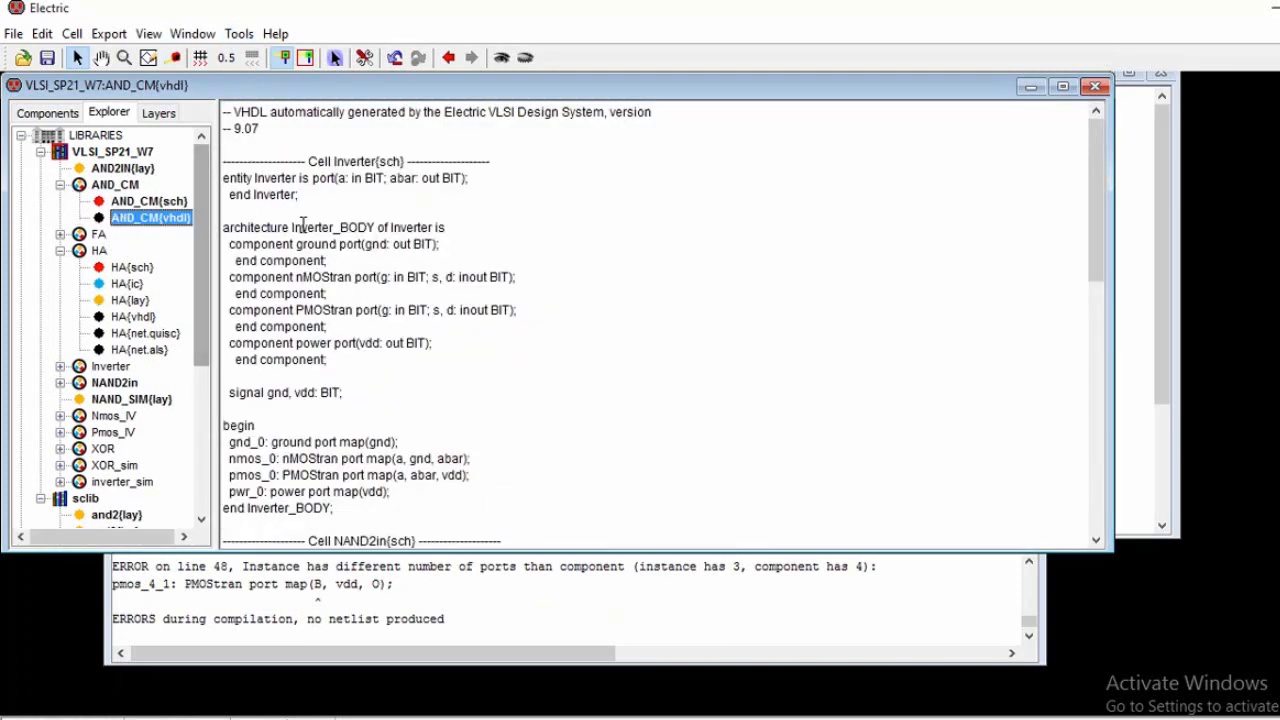
drag(223, 161, 466, 541)
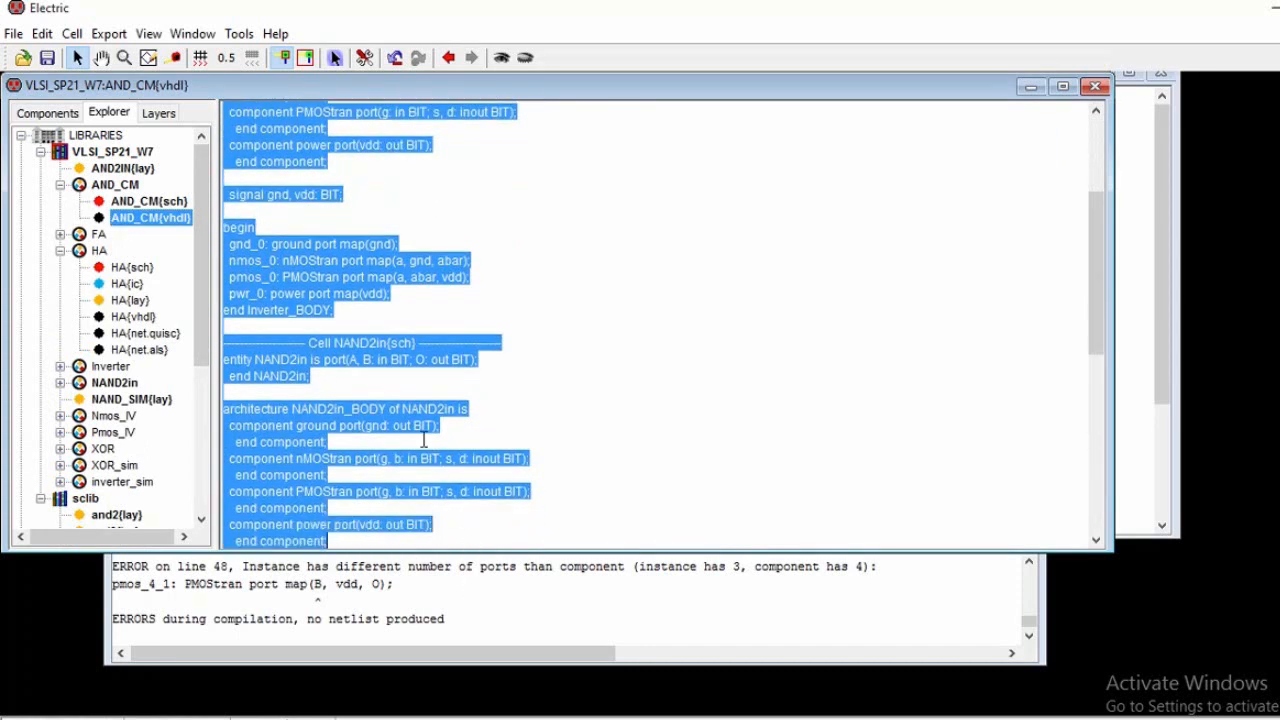
scroll(320, 492, down, 6)
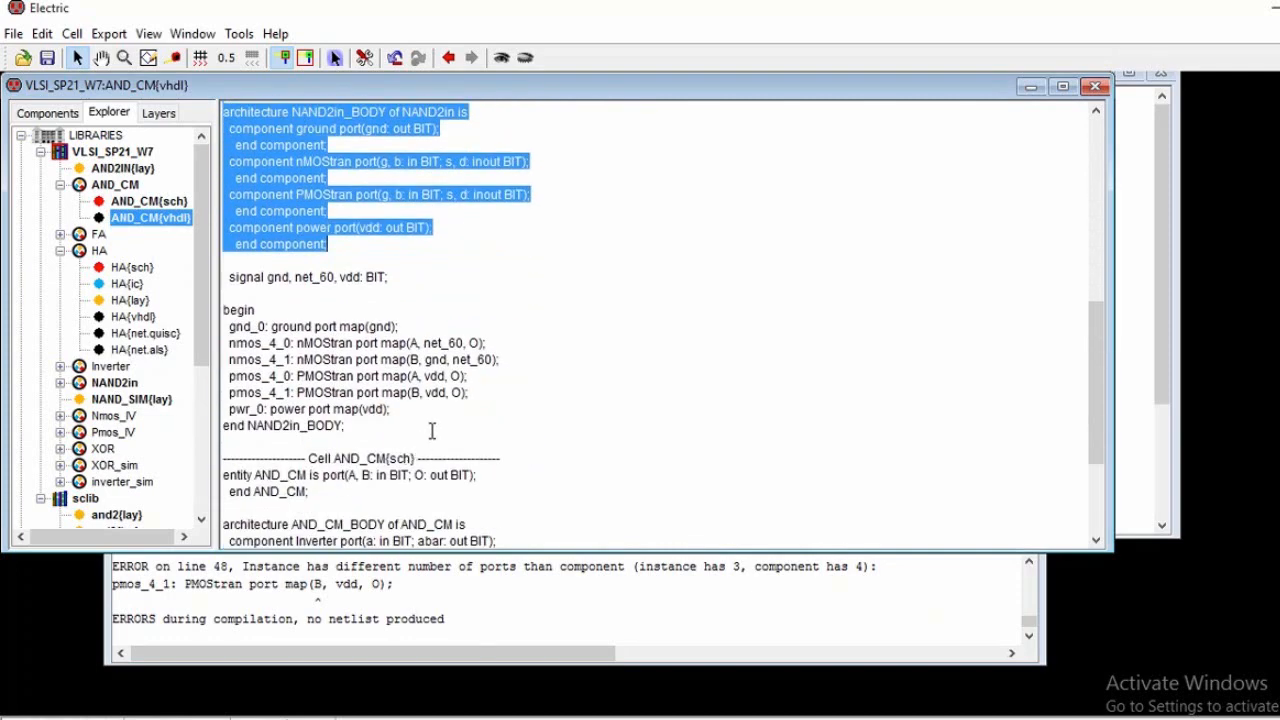
drag(408, 435, 226, 156)
key(Delete)
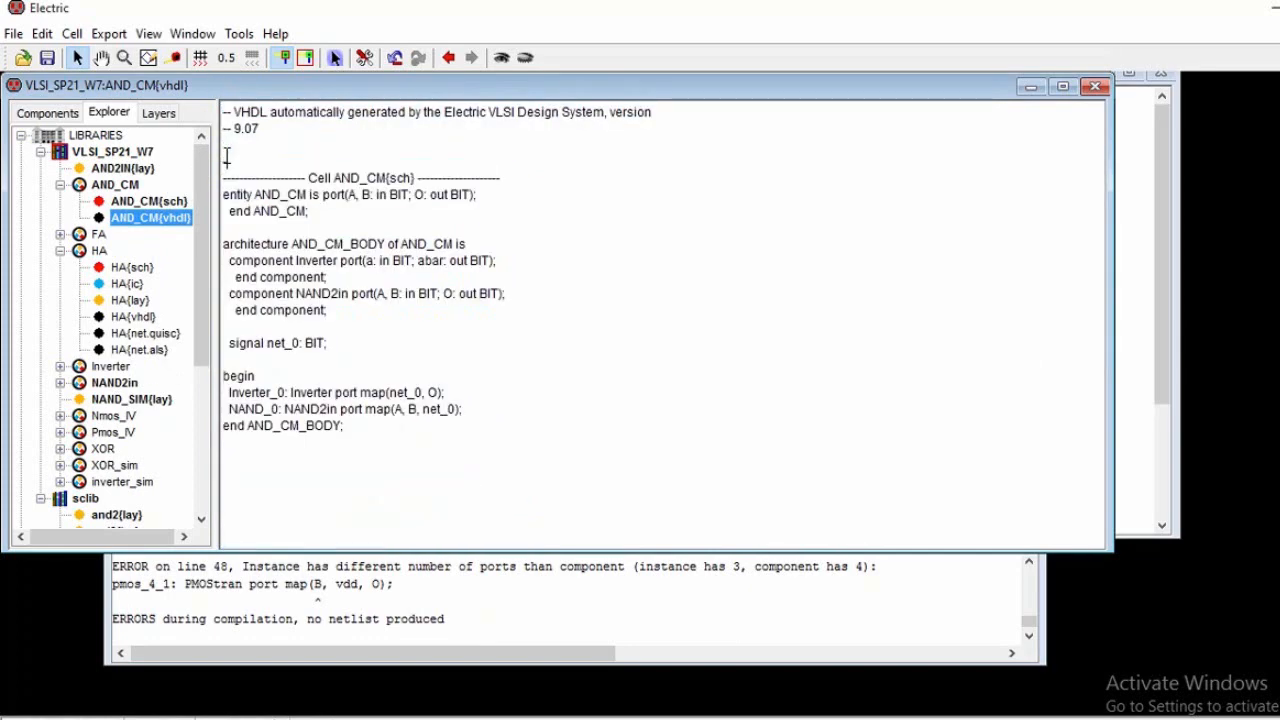
key(Delete)
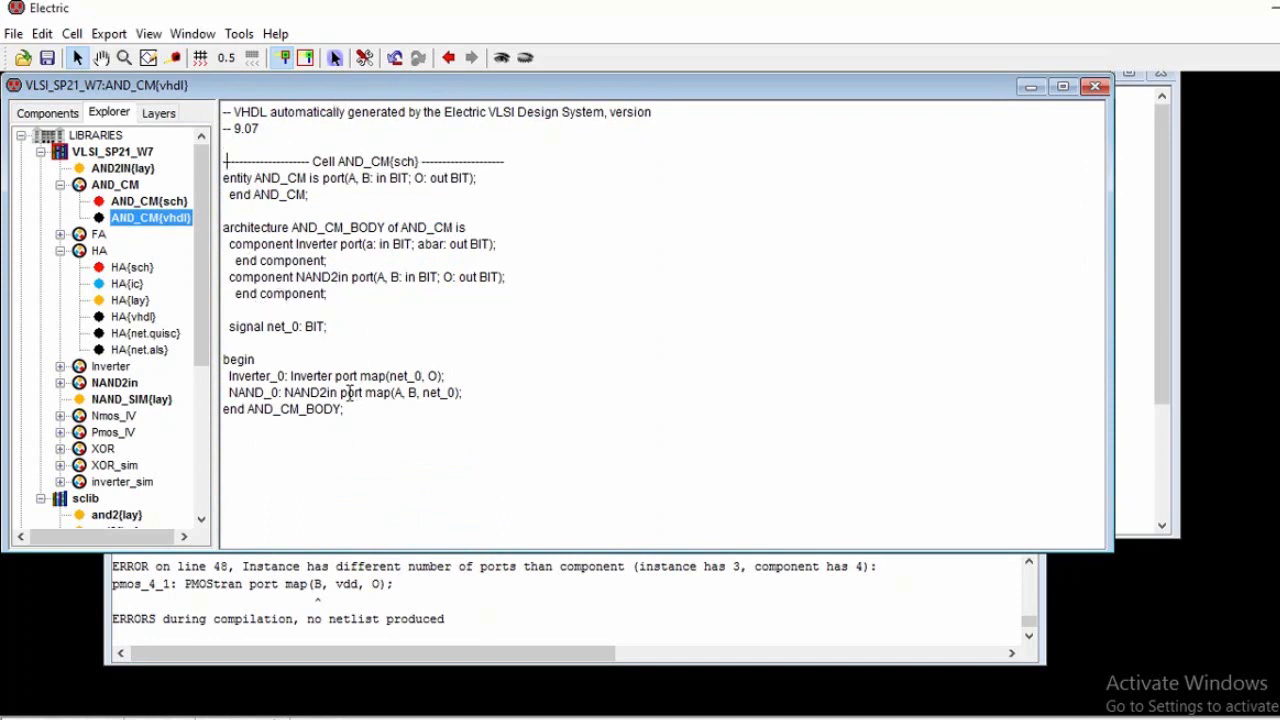
- Check the Inverter and NAND2in component names against the library cells and compile the AND_CM VHDL to a netlist view
drag(318, 394, 338, 397)
click(59, 385)
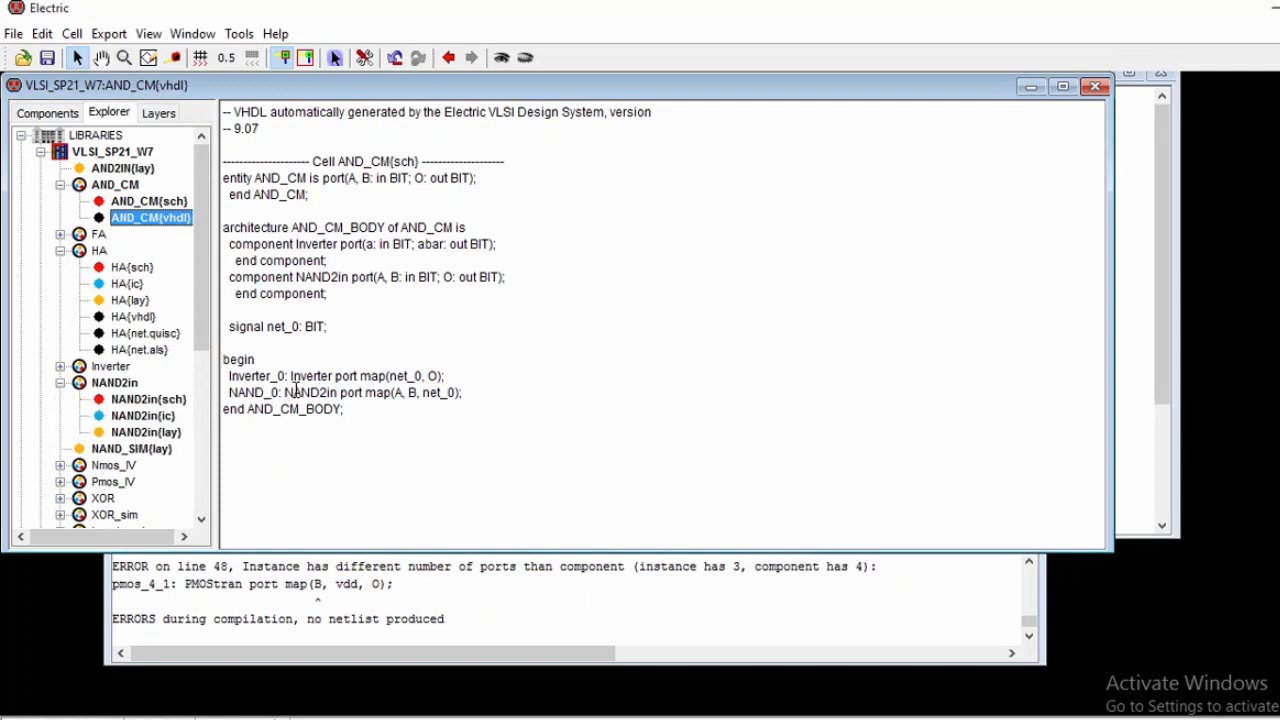
click(60, 367)
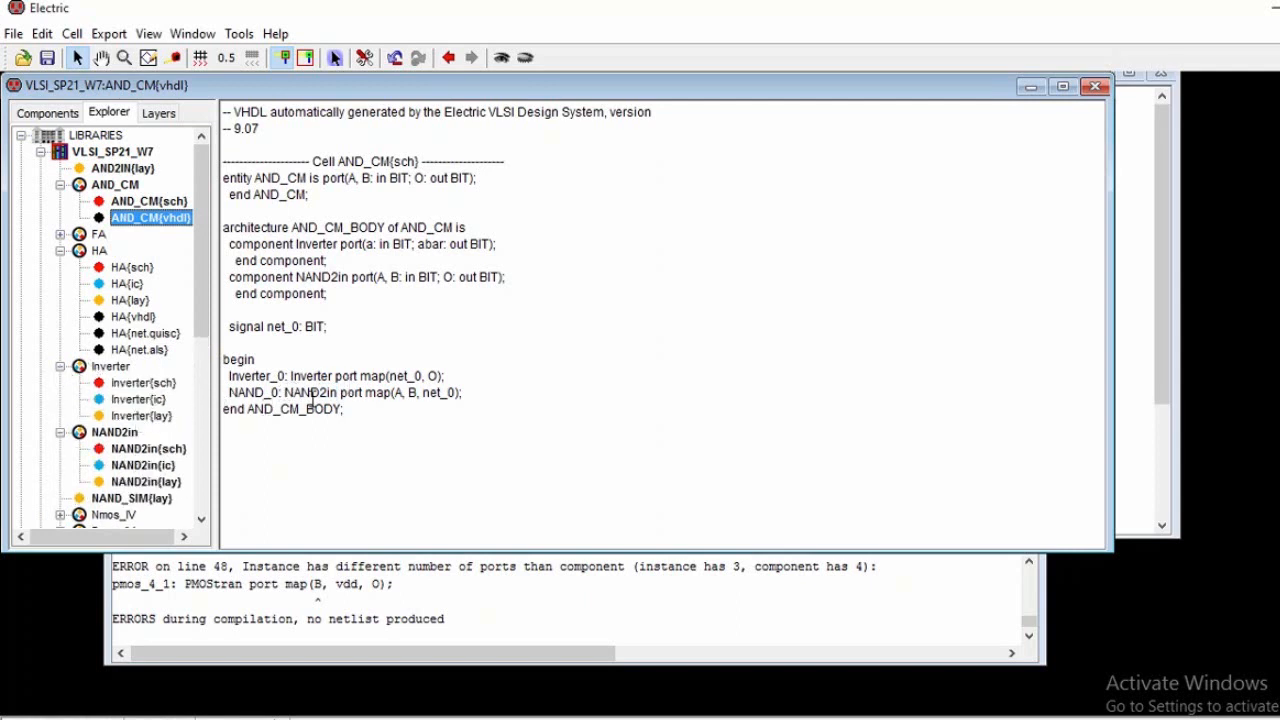
click(240, 35)
mouse_move(290, 330)
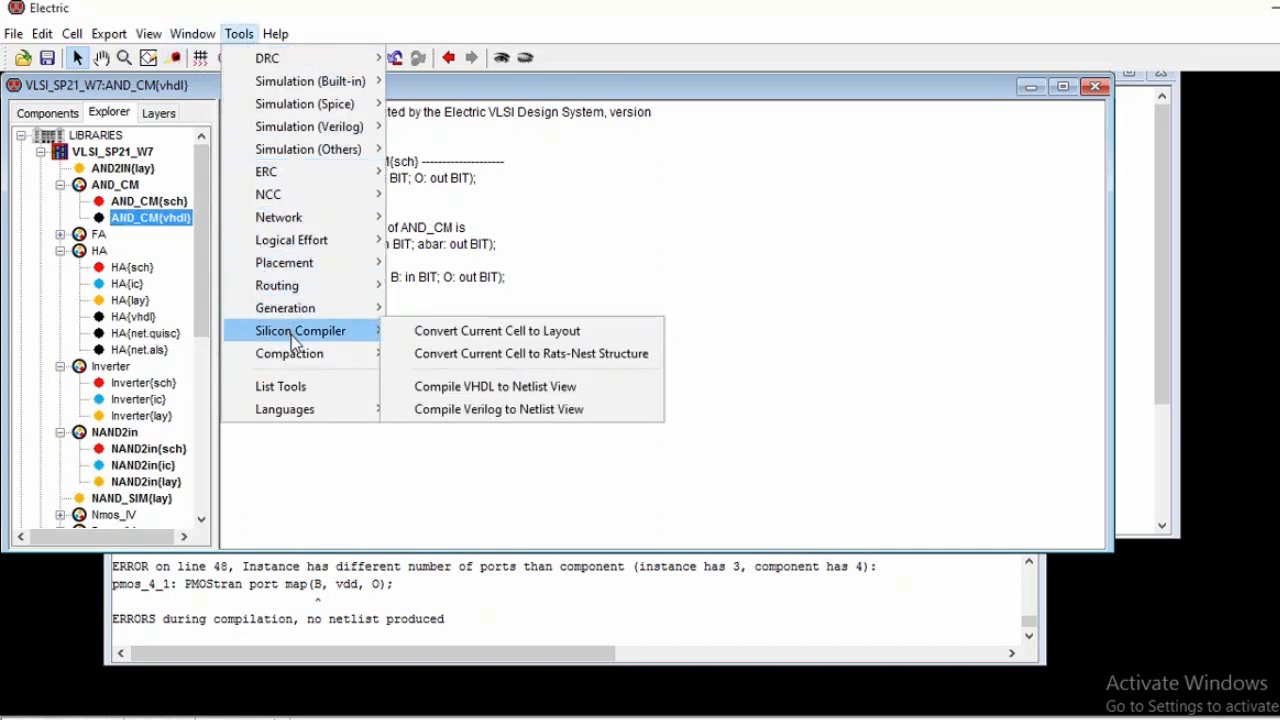
click(457, 386)
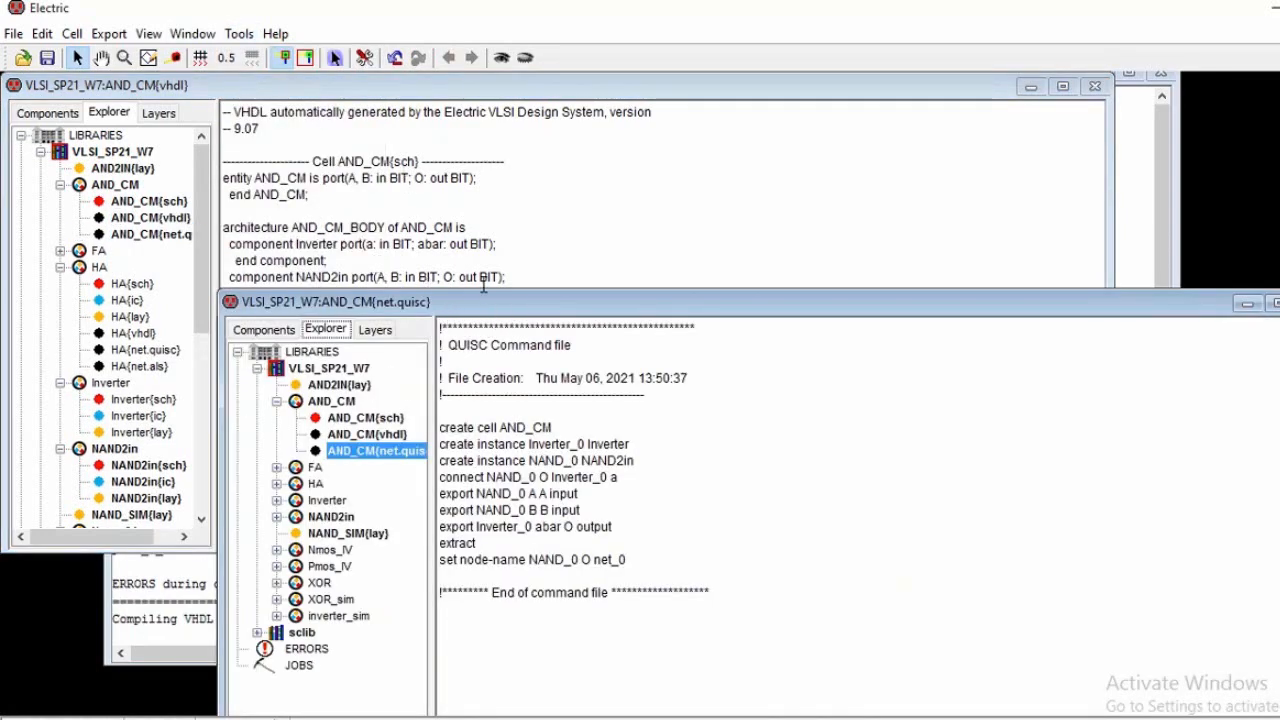
- Convert the AND_CM QUISC netlist to a layout with the Silicon Compiler
drag(493, 299, 250, 167)
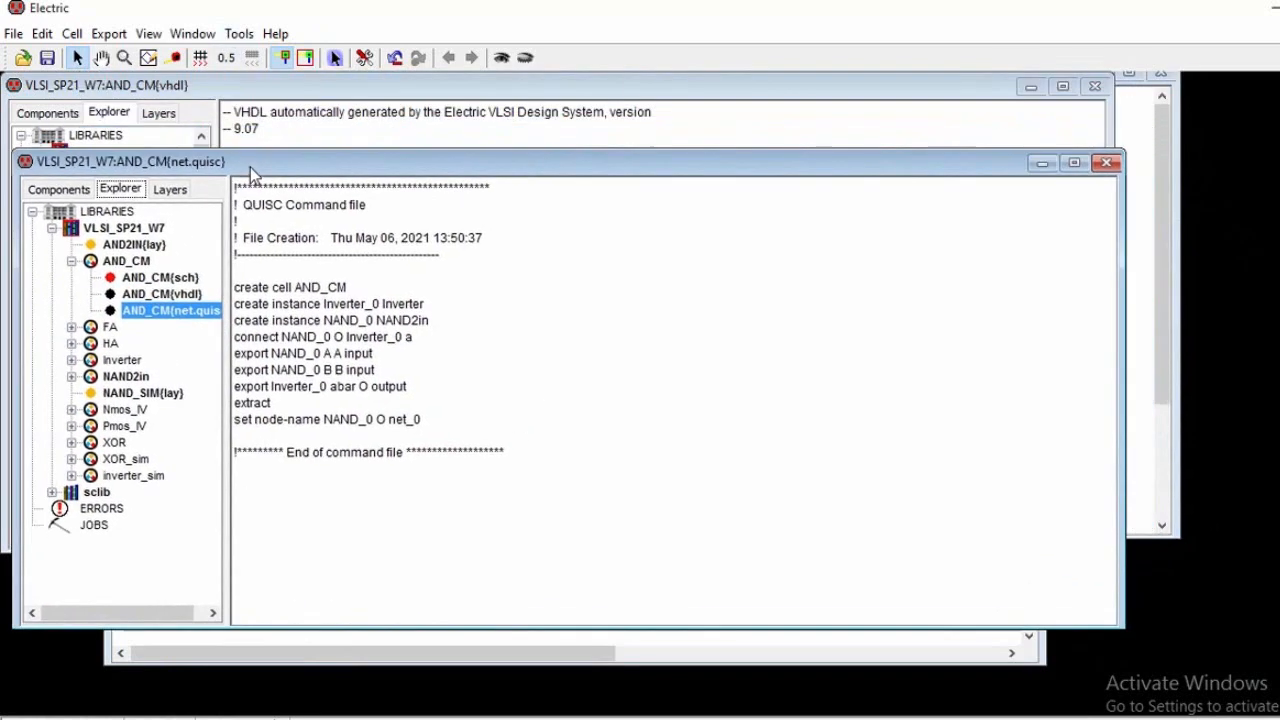
click(242, 34)
mouse_move(303, 338)
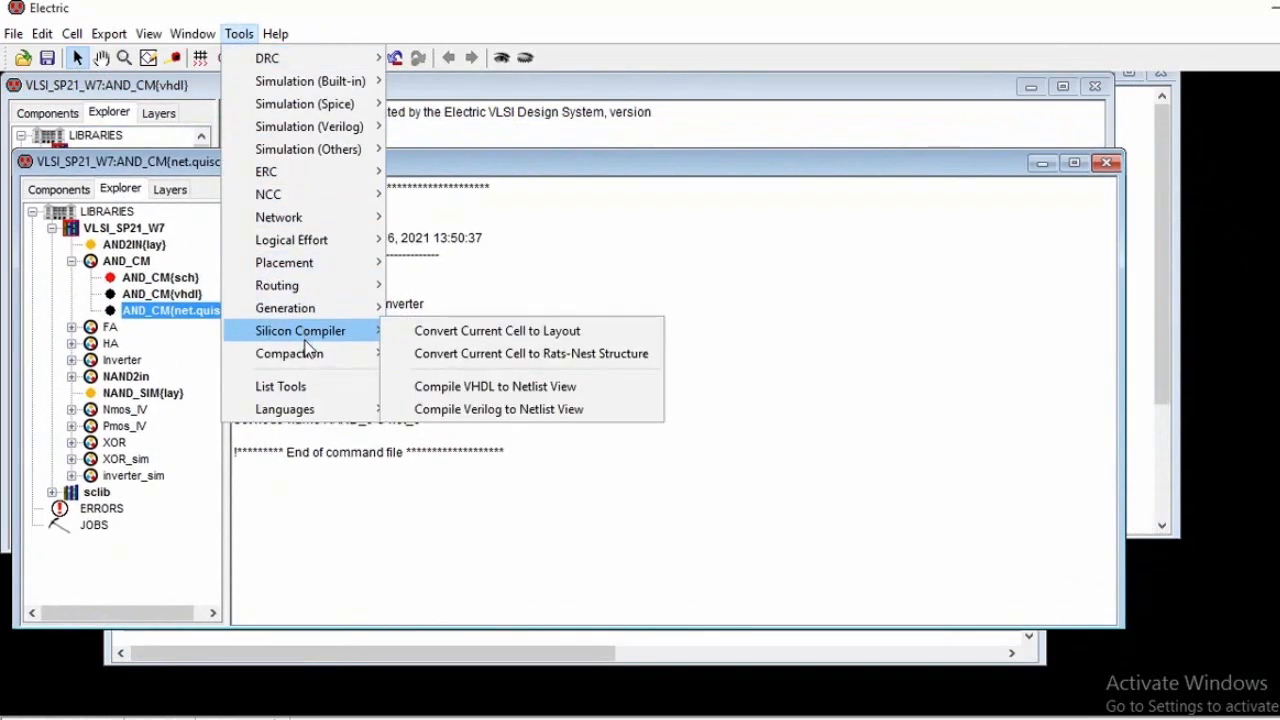
click(443, 337)
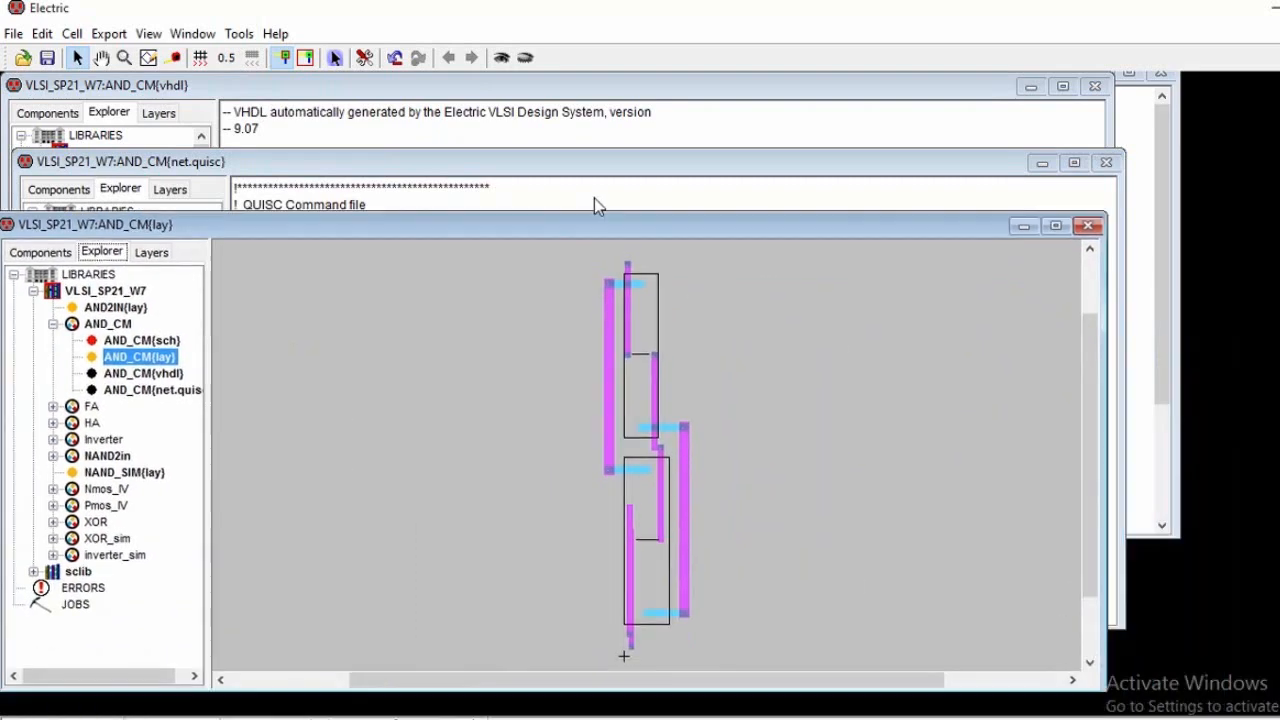
- Close the separate AND_CM layout and netlist windows and open AND_CM{lay} in the main window
drag(618, 224, 580, 123)
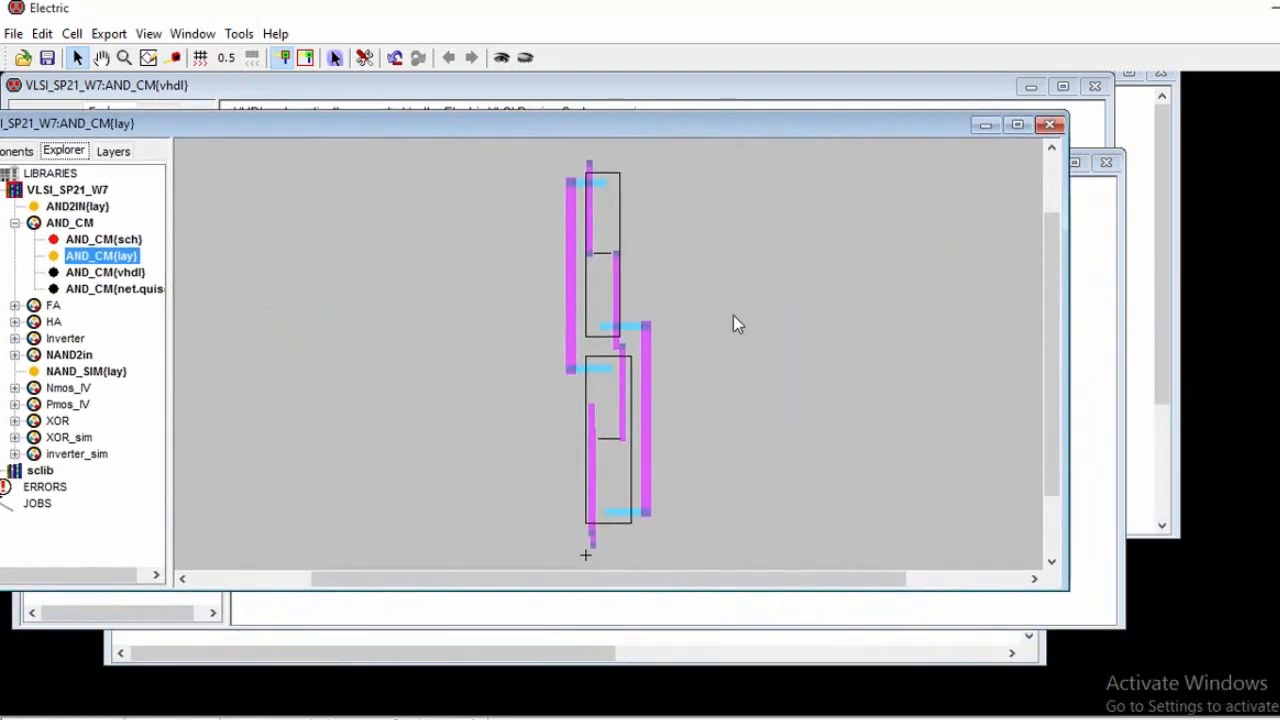
click(1017, 126)
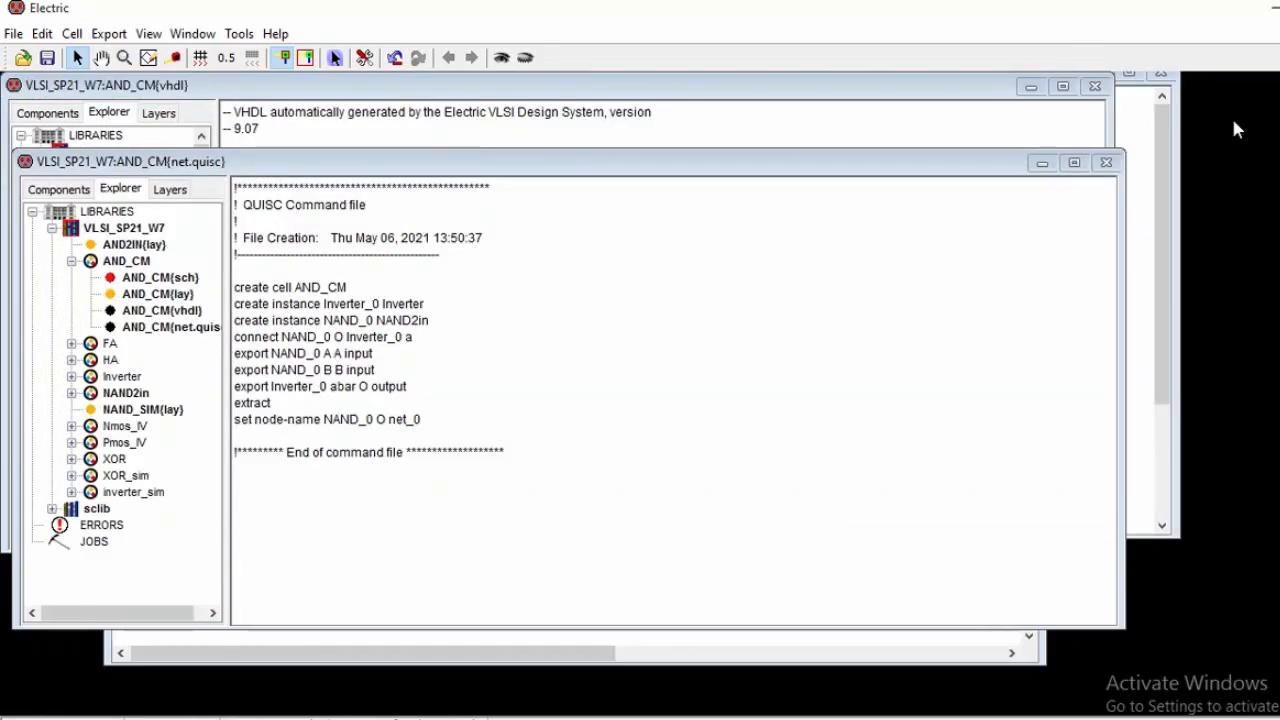
click(1110, 162)
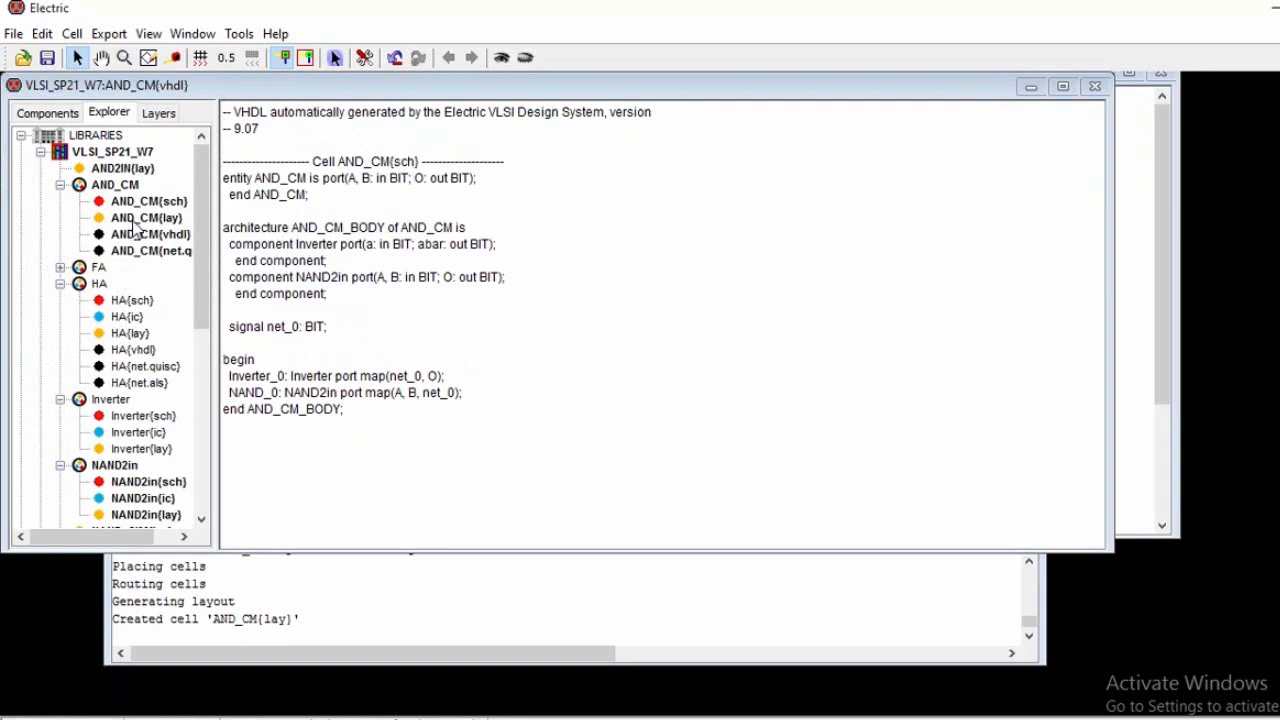
double_click(138, 218)
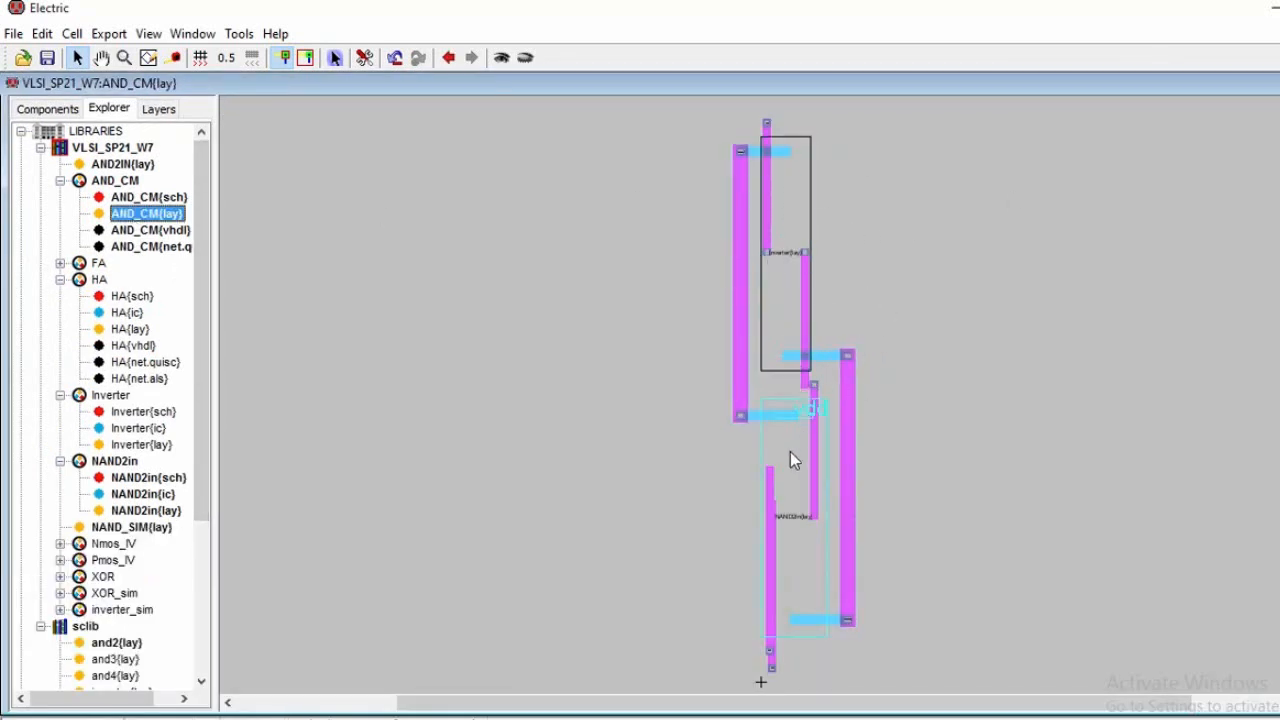
- Expand the NAND2in instance in the AND_CM layout and inspect the input pins and wires at its lower end
click(799, 588)
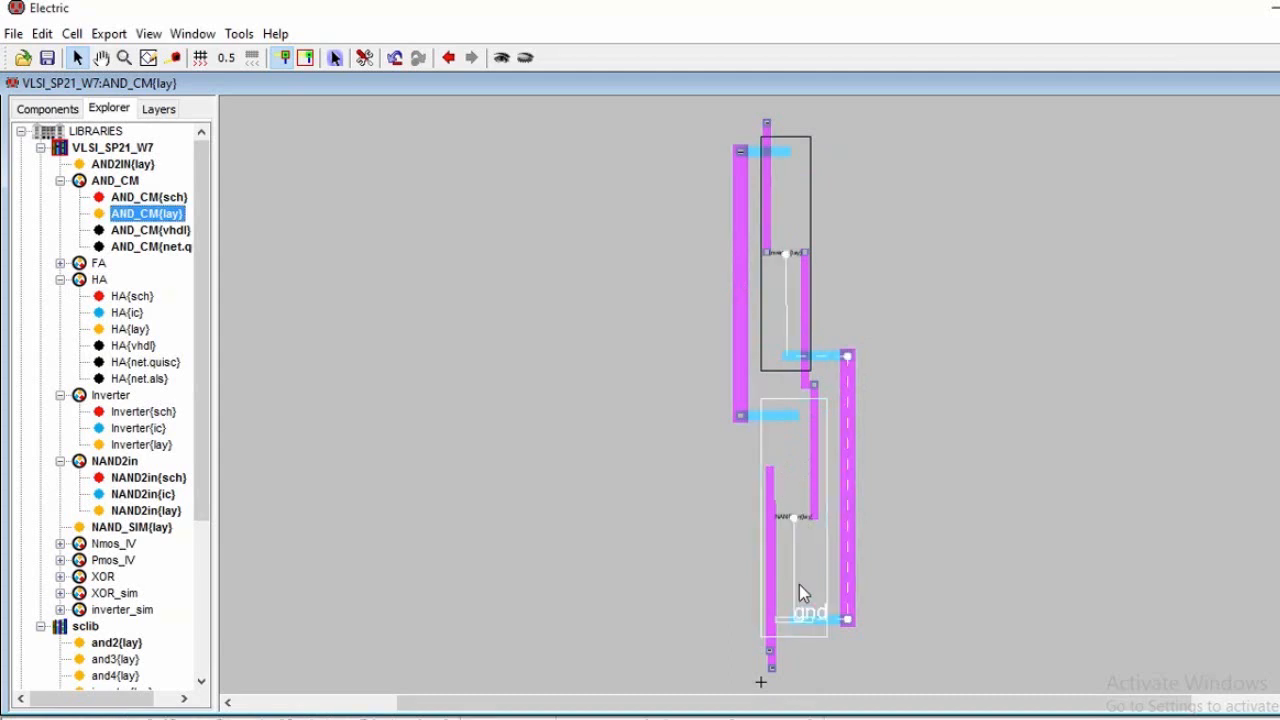
ctrl+scroll(774, 366, up, 2)
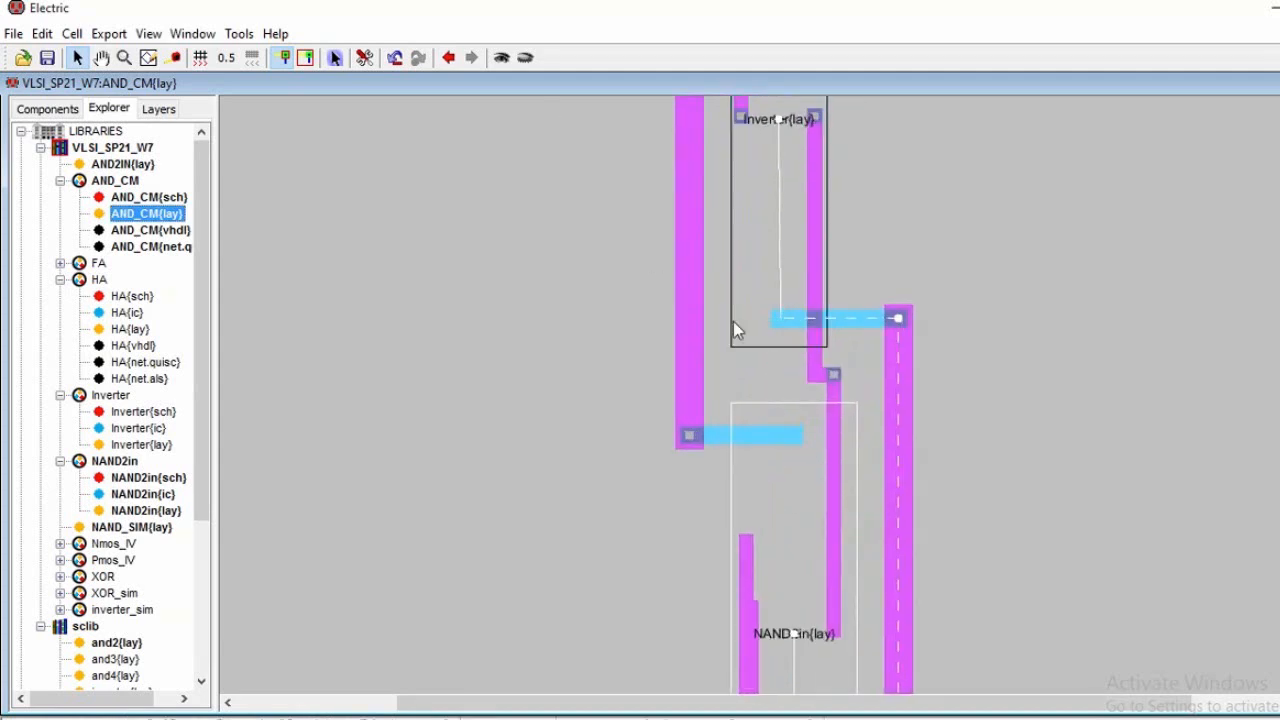
click(503, 63)
scroll(910, 364, down, 3)
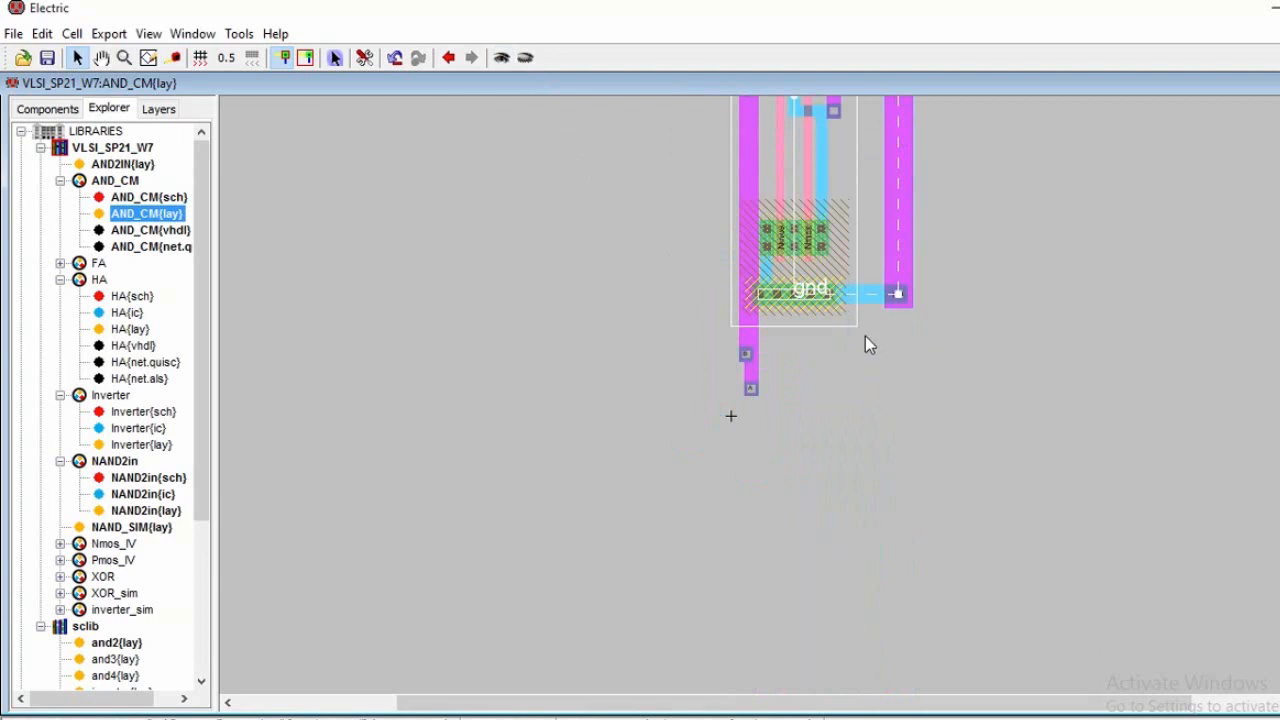
click(751, 388)
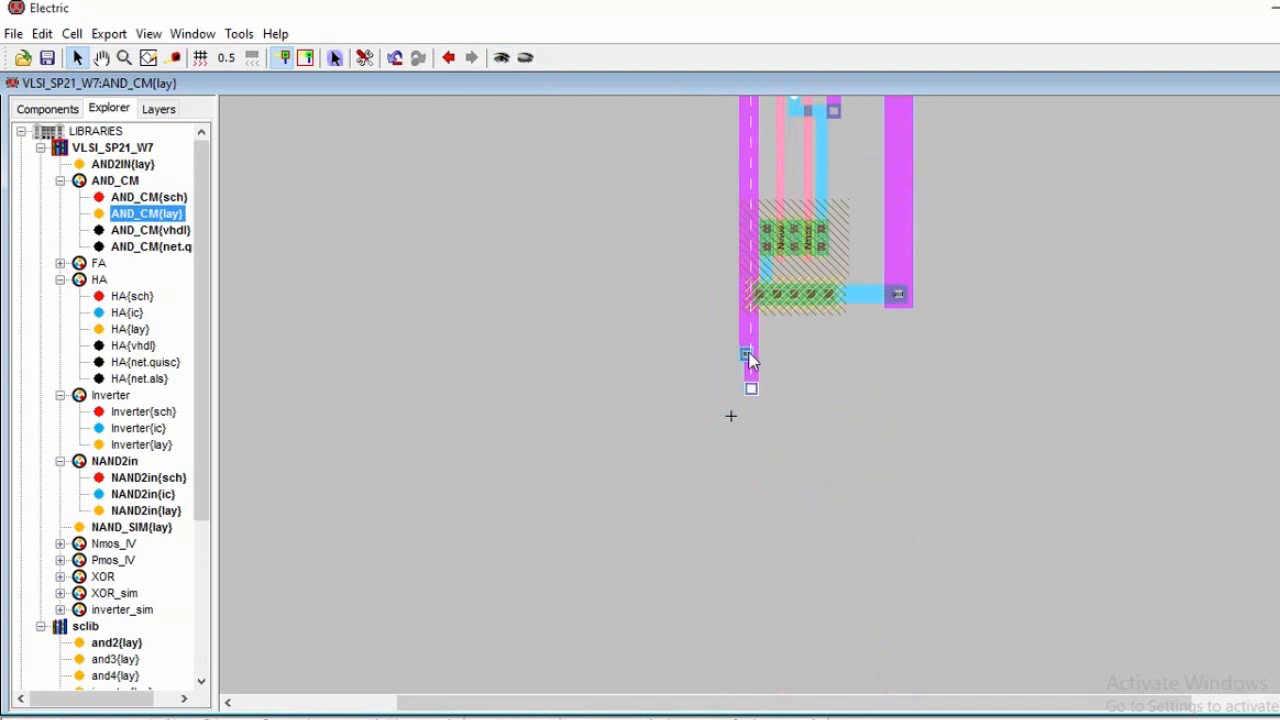
scroll(872, 345, up, 5)
scroll(870, 348, down, 5)
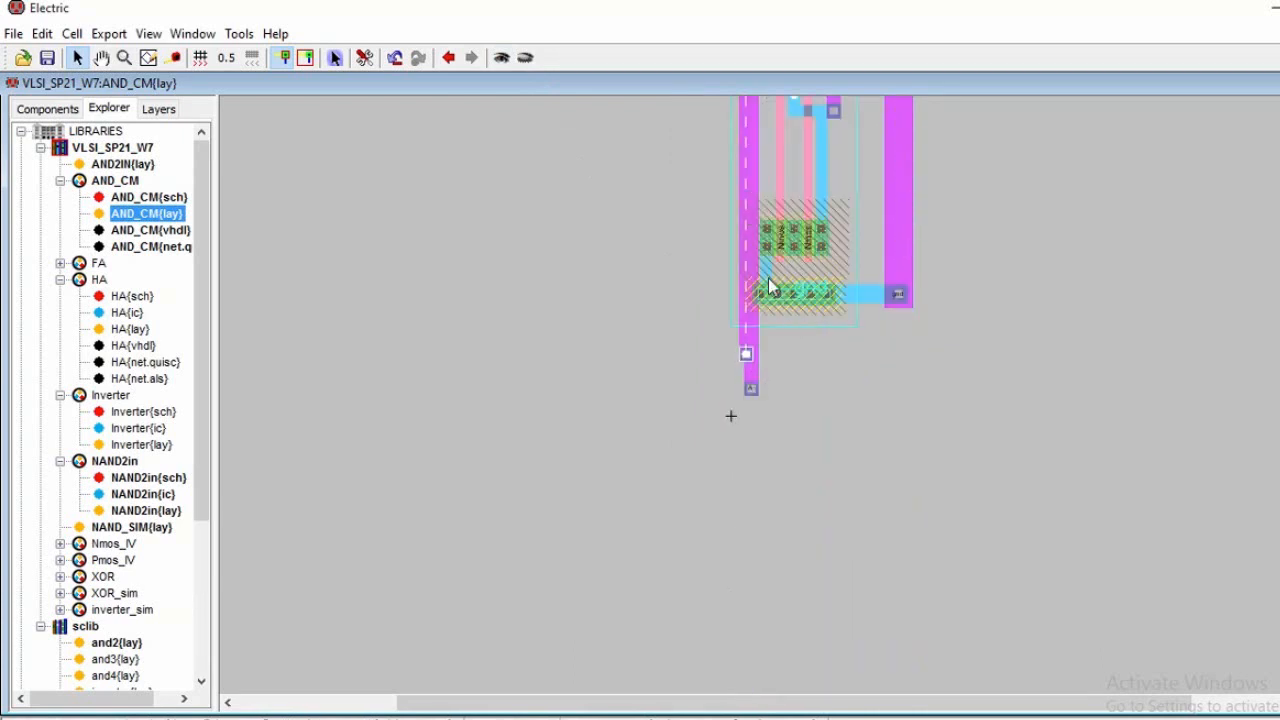
ctrl+scroll(770, 280, up, 2)
scroll(768, 276, up, 5)
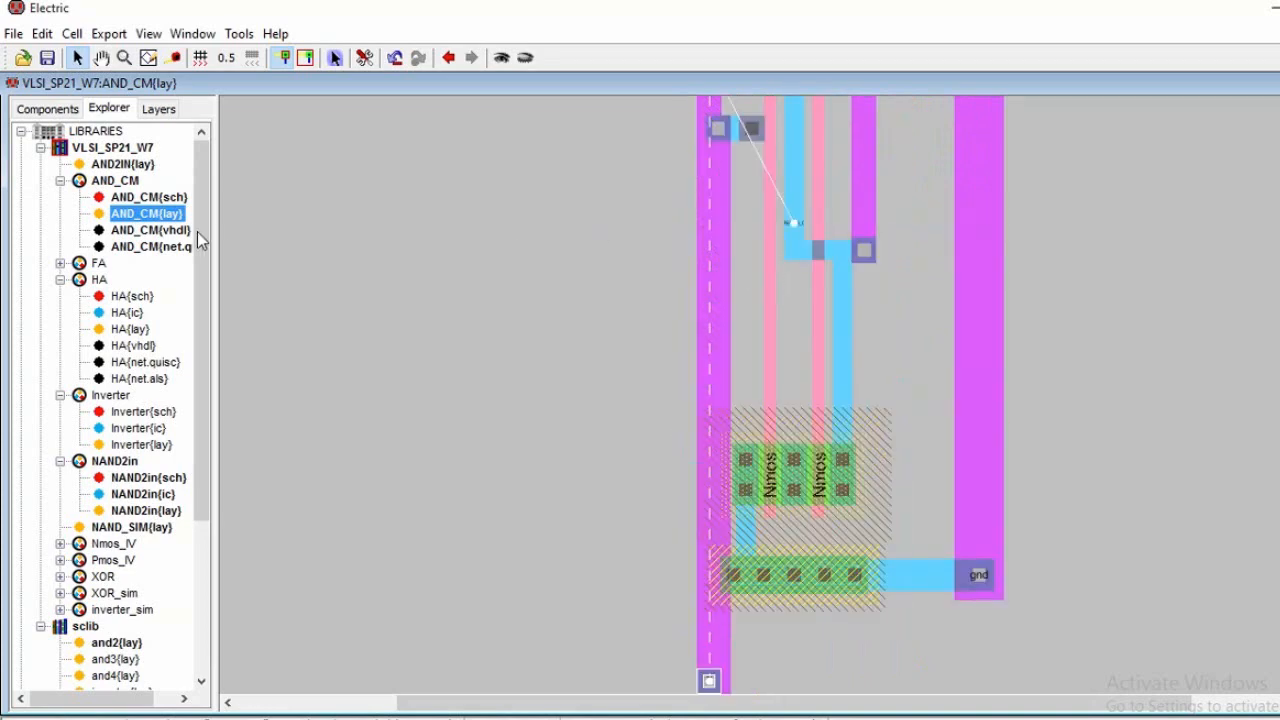
- Compare the AND2IN layout with the compiled AND_CM layout, examining the input routing around the NAND2in cell
double_click(102, 166)
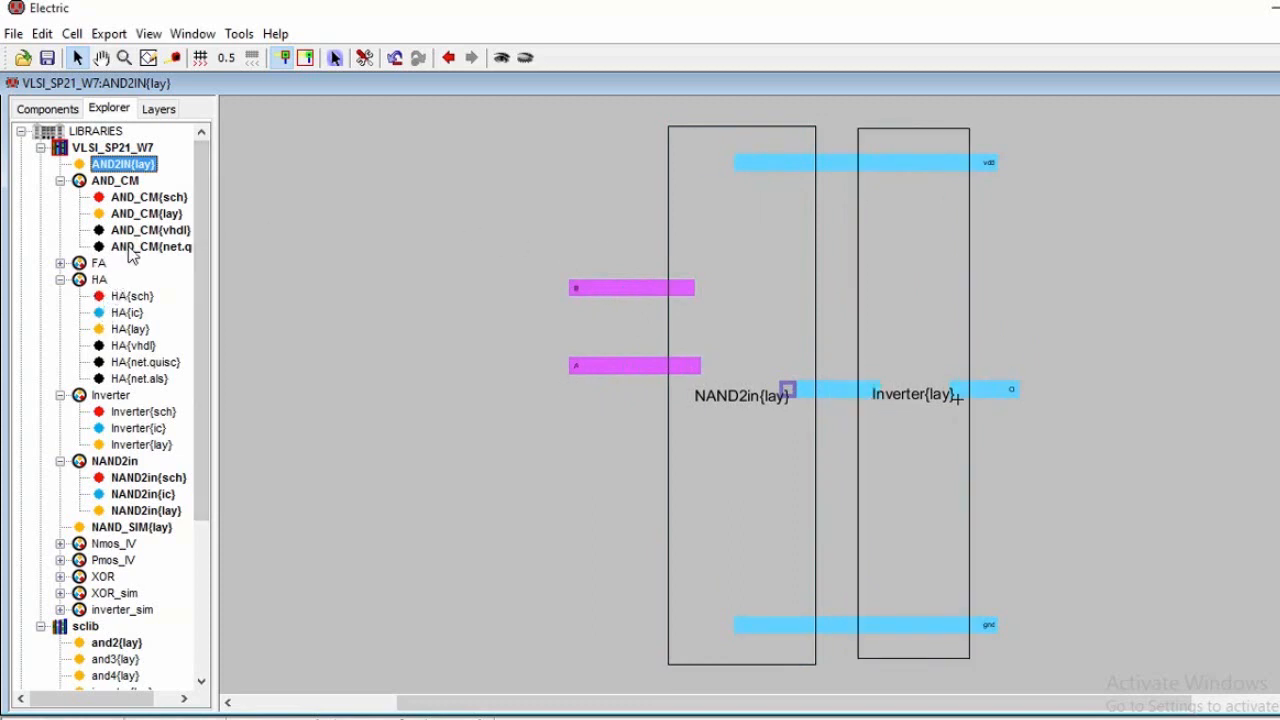
double_click(146, 213)
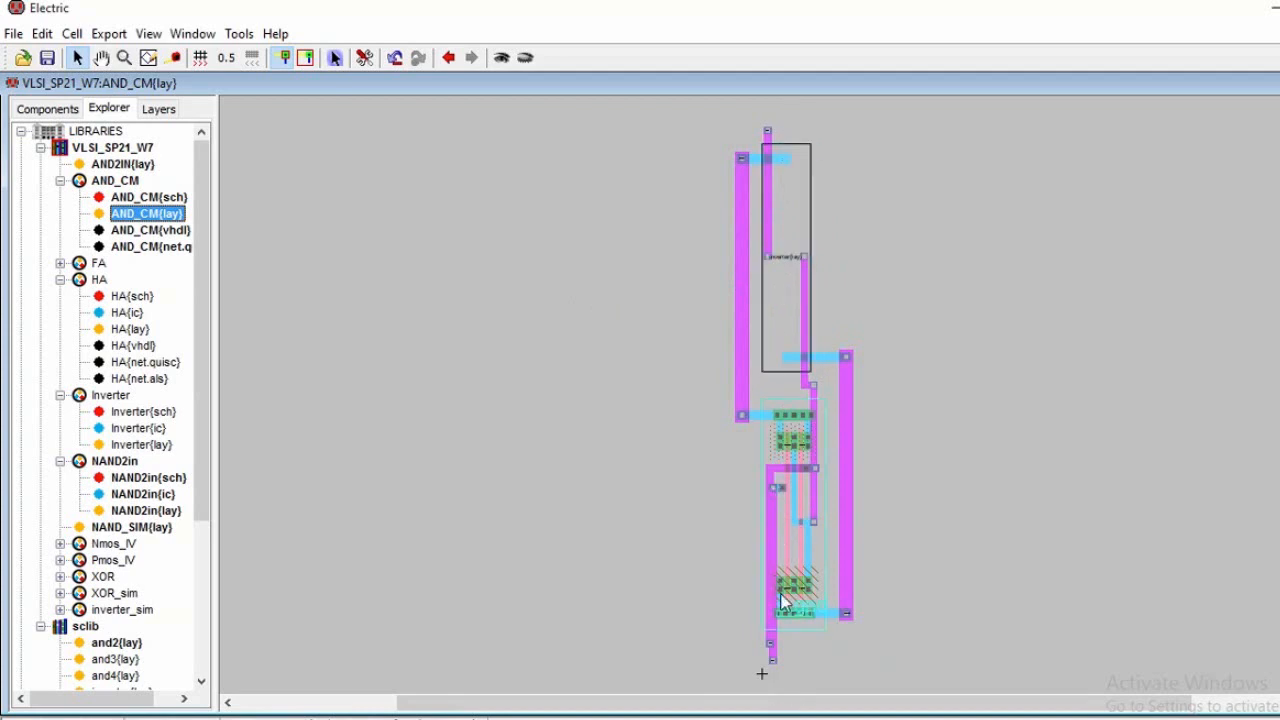
scroll(818, 350, down, 3)
ctrl+scroll(818, 345, down, 3)
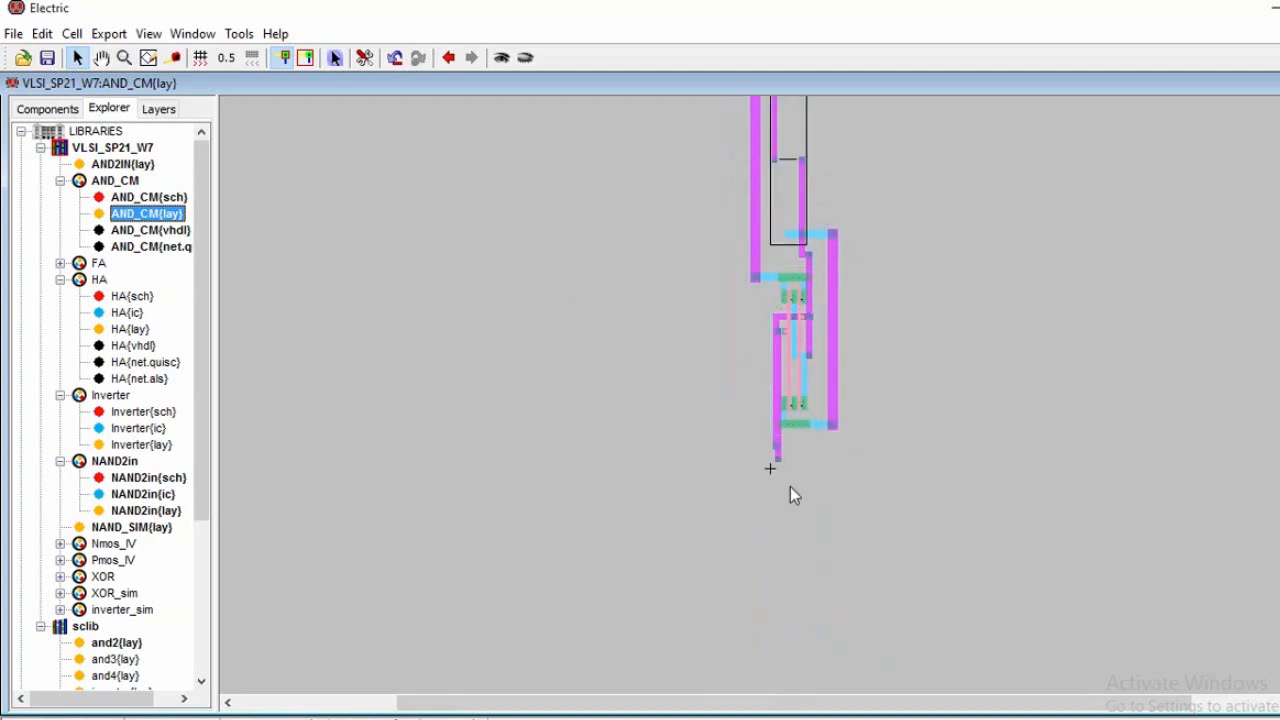
scroll(790, 486, up, 3)
scroll(790, 481, down, 2)
ctrl+scroll(790, 481, up, 4)
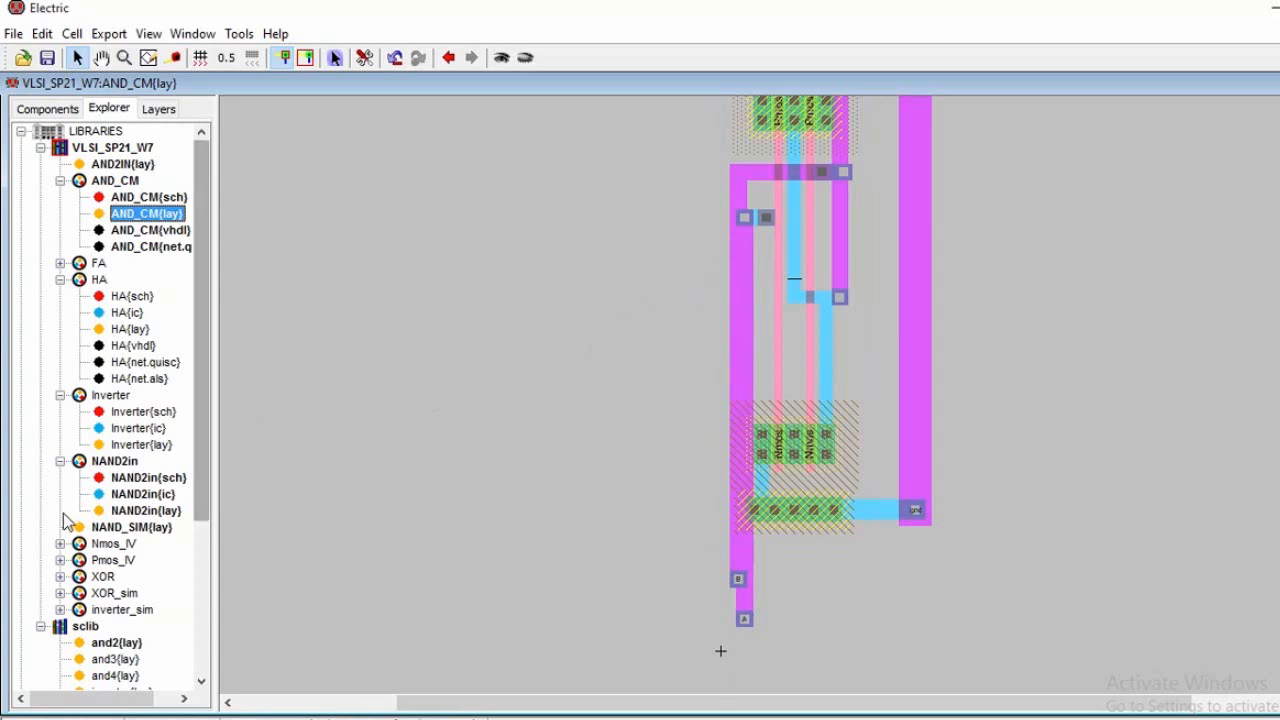
- In the NAND2in layout, shift the outer B input pin inward so it sits between the two vertical polysilicon gate lines
double_click(130, 512)
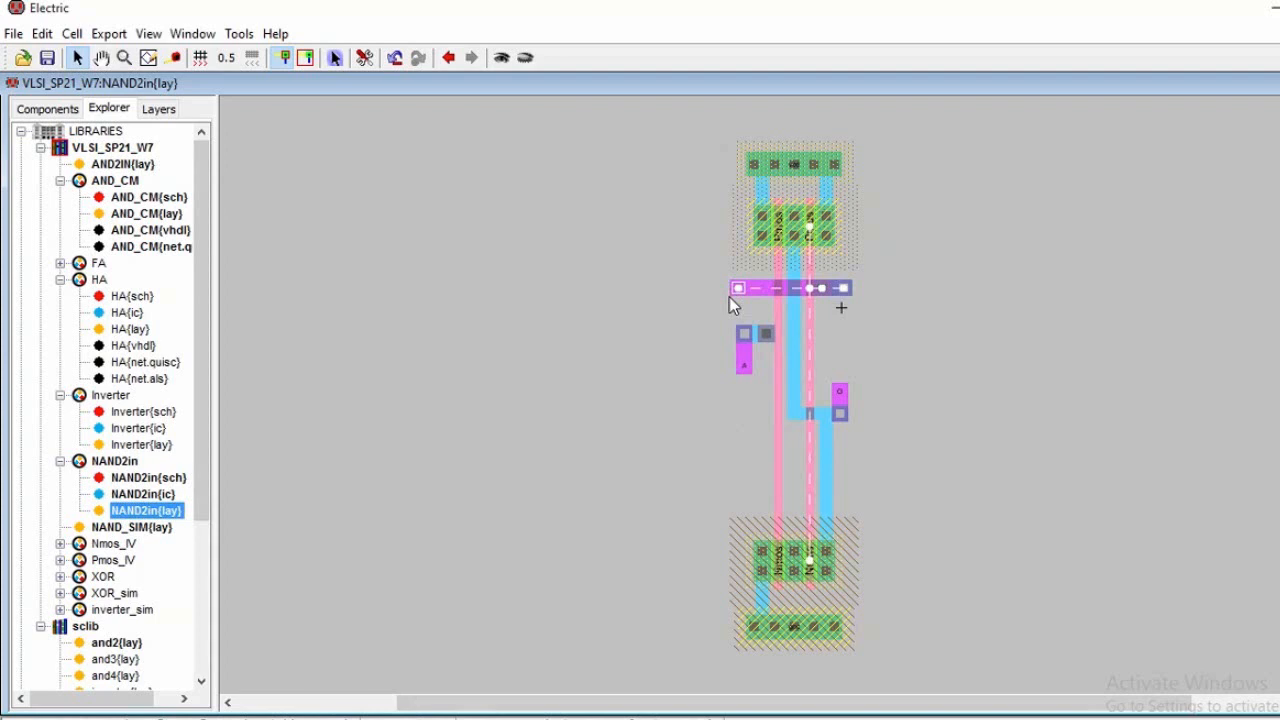
key(Right)
key(Right)
key(Right)
key(Right)
key(Right)
key(Right)
key(Right)
key(Right)
key(Right)
key(Right)
key(Right)
key(Right)
key(Right)
key(Right)
key(Right)
key(Right)
key(Right)
key(Right)
key(Right)
key(Right)
key(Right)
key(Right)
key(Right)
key(Right)
key(Right)
key(Right)
key(Right)
key(Right)
key(Right)
key(Right)
key(Right)
key(Right)
key(Right)
key(Right)
key(Right)
key(Right)
key(Right)
key(Right)
key(Right)
key(Right)
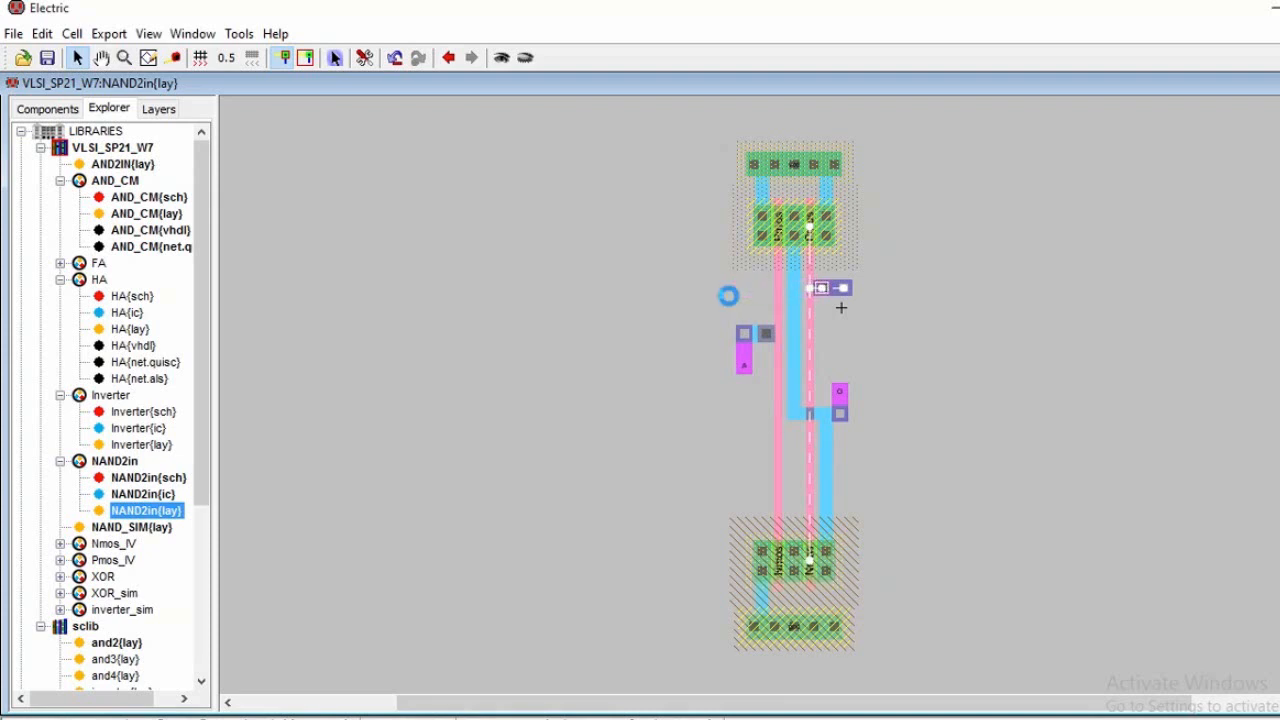
key(Left)
key(Left)
key(Left)
key(Left)
key(Left)
key(Left)
key(Left)
key(Left)
key(Left)
key(Left)
key(Left)
key(Left)
key(Left)
key(Left)
key(Left)
key(Left)
key(Left)
key(Left)
key(Left)
key(Left)
key(Left)
key(Left)
key(Left)
key(Left)
key(Left)
key(Left)
key(Left)
key(Left)
key(Left)
key(Left)
key(Left)
key(Left)
key(Left)
key(Left)
key(Left)
key(Left)
key(Left)
key(Left)
key(Left)
key(Left)
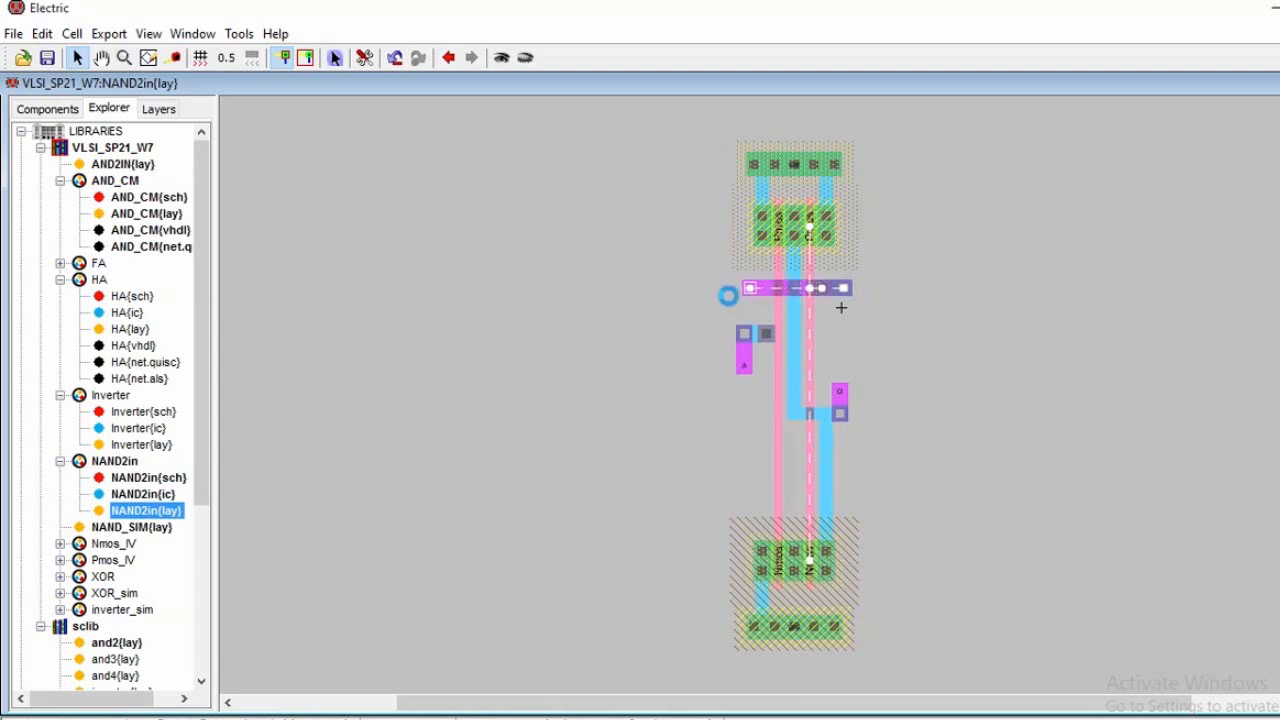
key(Right)
key(Right)
key(Right)
key(Right)
key(Right)
key(Right)
key(Right)
key(Right)
key(Right)
key(Right)
key(Right)
key(Right)
key(Right)
key(Right)
key(Right)
key(Right)
key(Right)
key(Right)
click(869, 361)
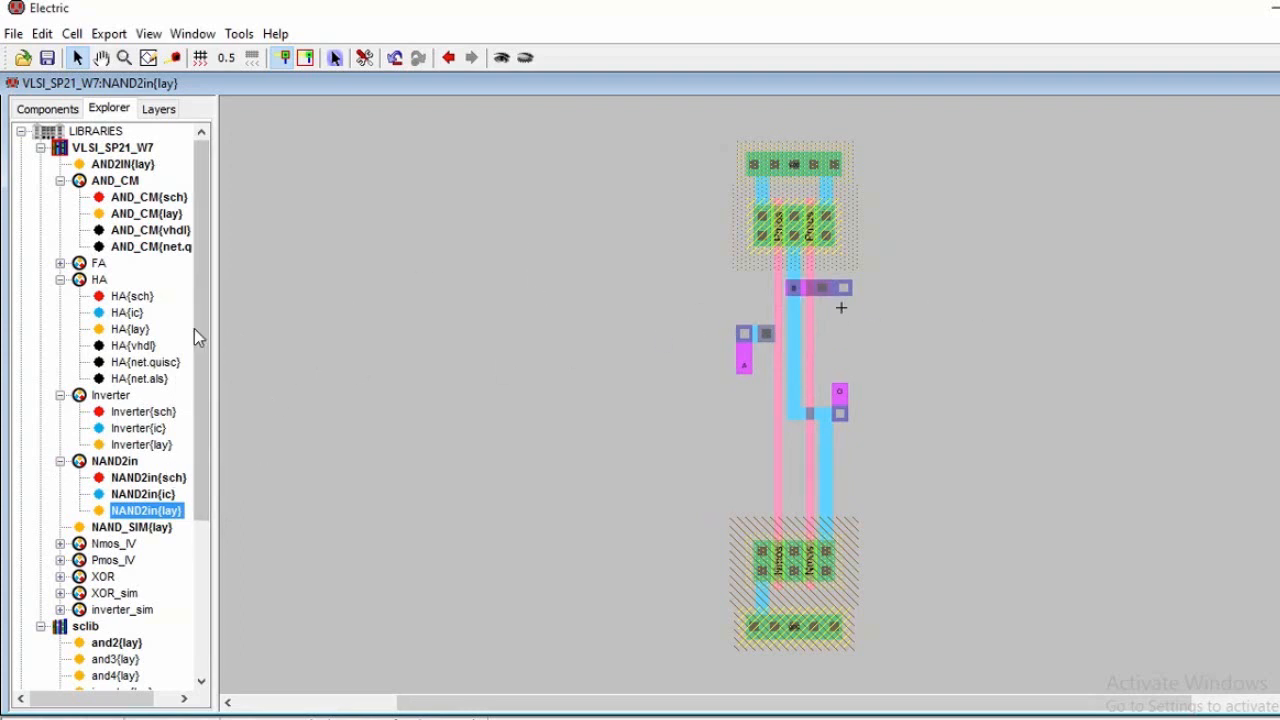
- Reopen the AND_CM layout and examine the A and B input wires at the lower end of the NAND2in instance
double_click(137, 213)
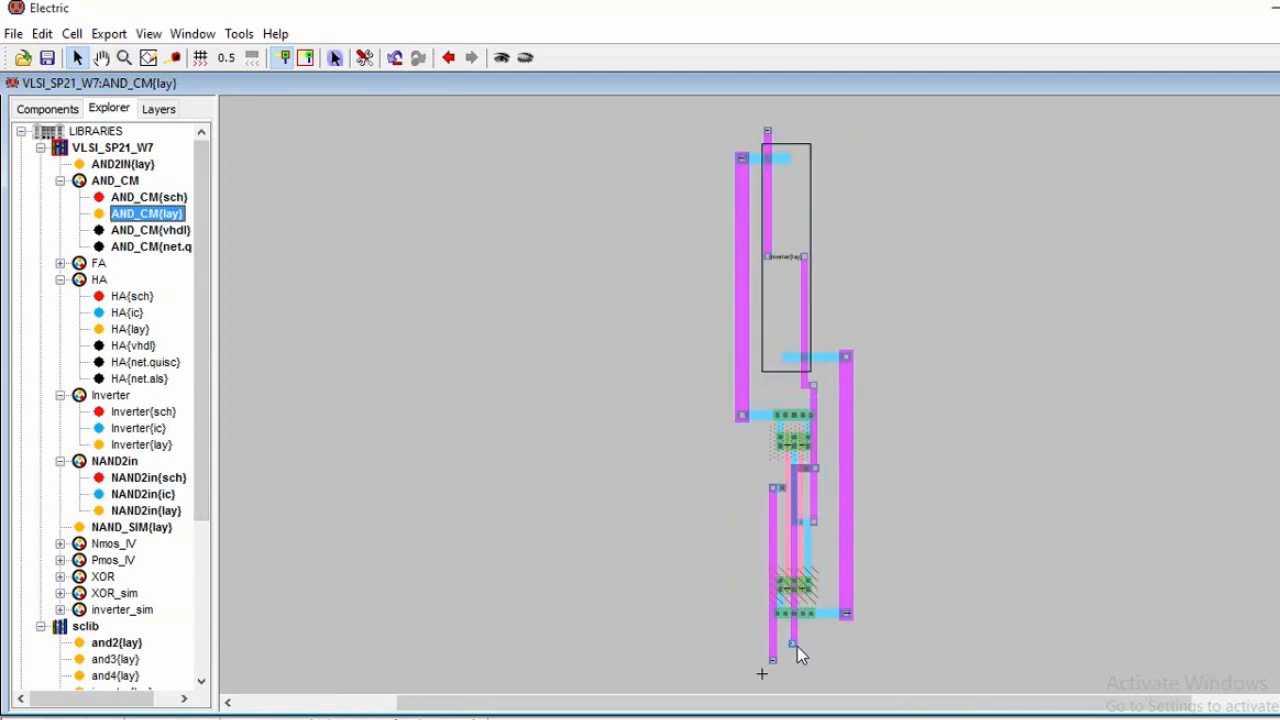
ctrl+scroll(797, 645, up, 7)
scroll(809, 621, down, 6)
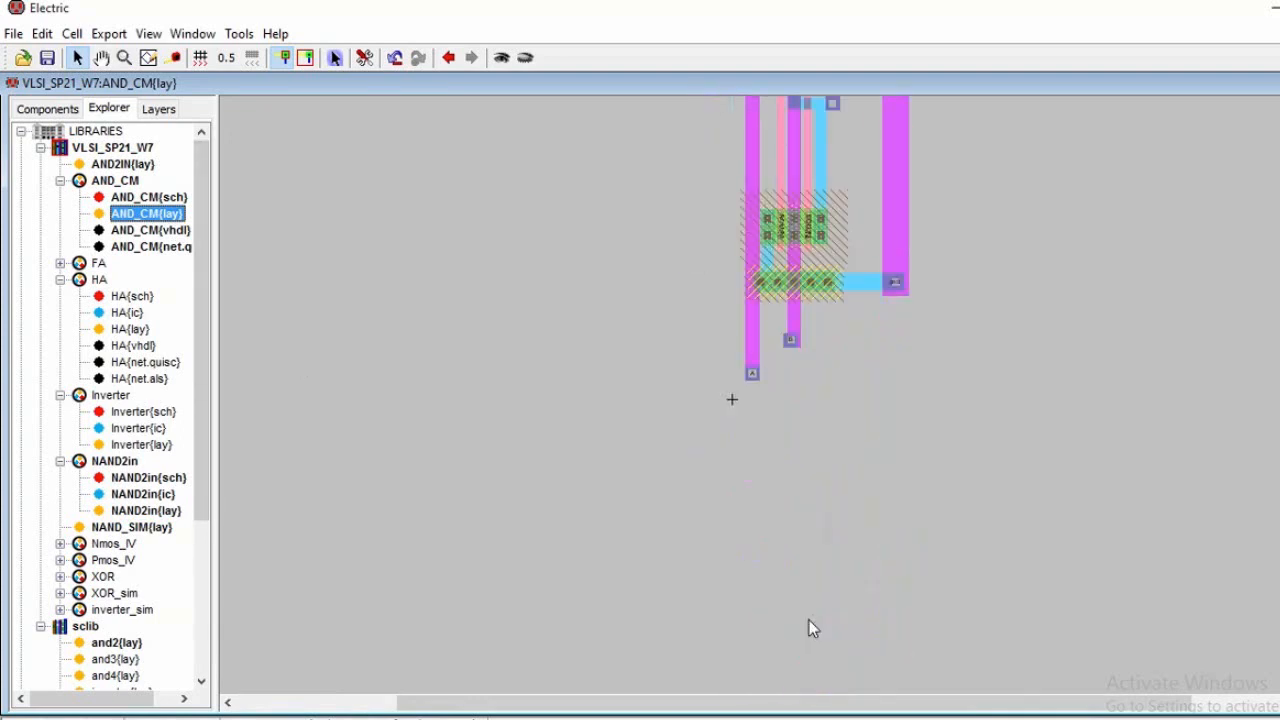
- Run a hierarchical DRC check on the AND_CM layout and close the result message
scroll(797, 337, up, 3)
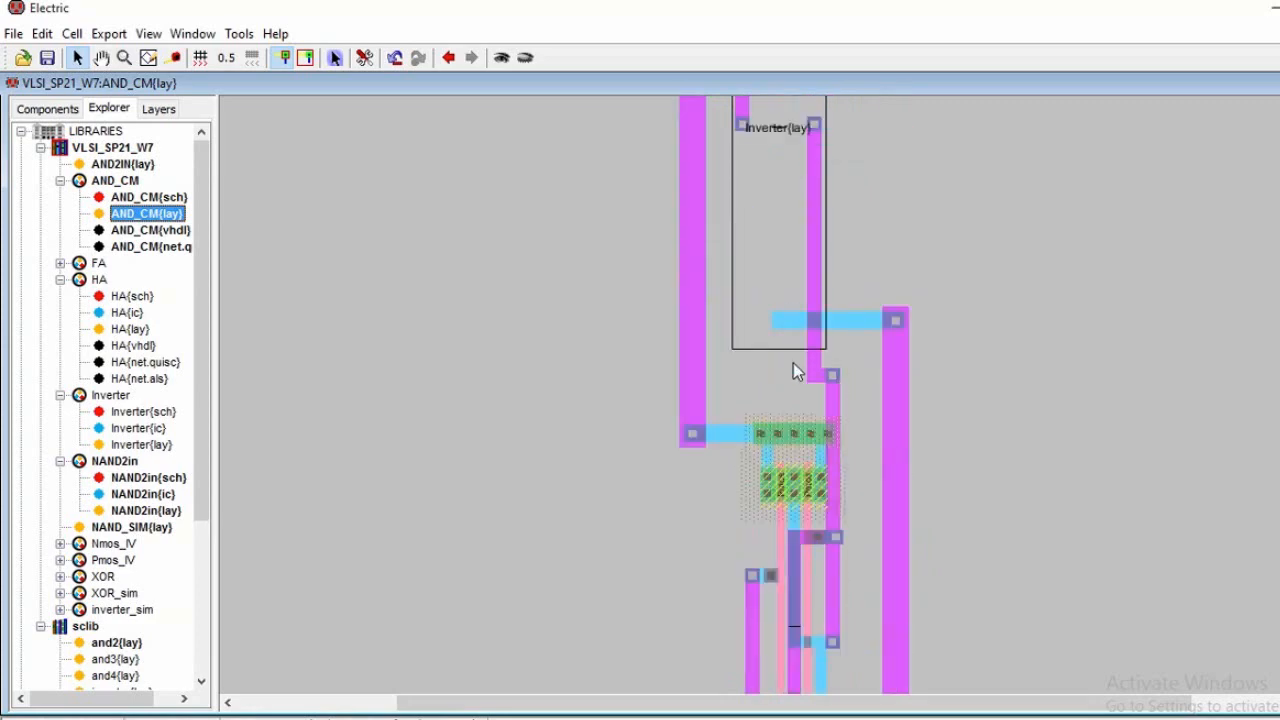
scroll(793, 363, down, 3)
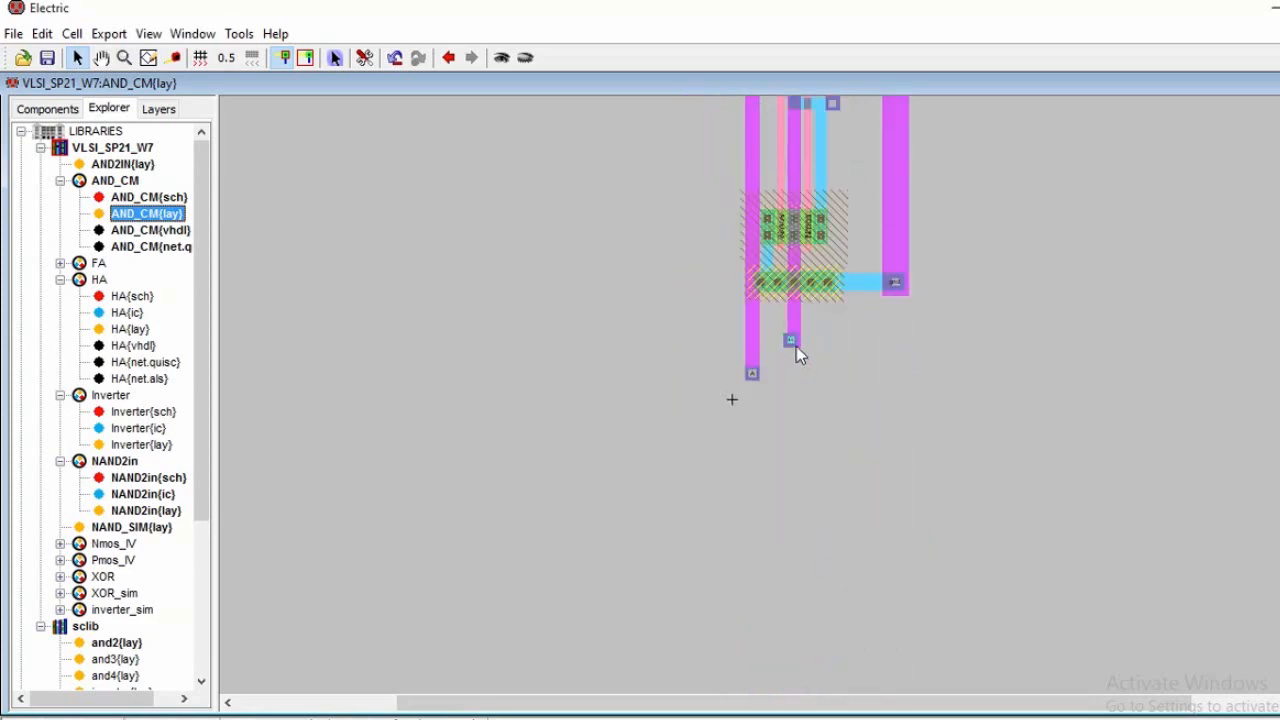
scroll(797, 350, up, 3)
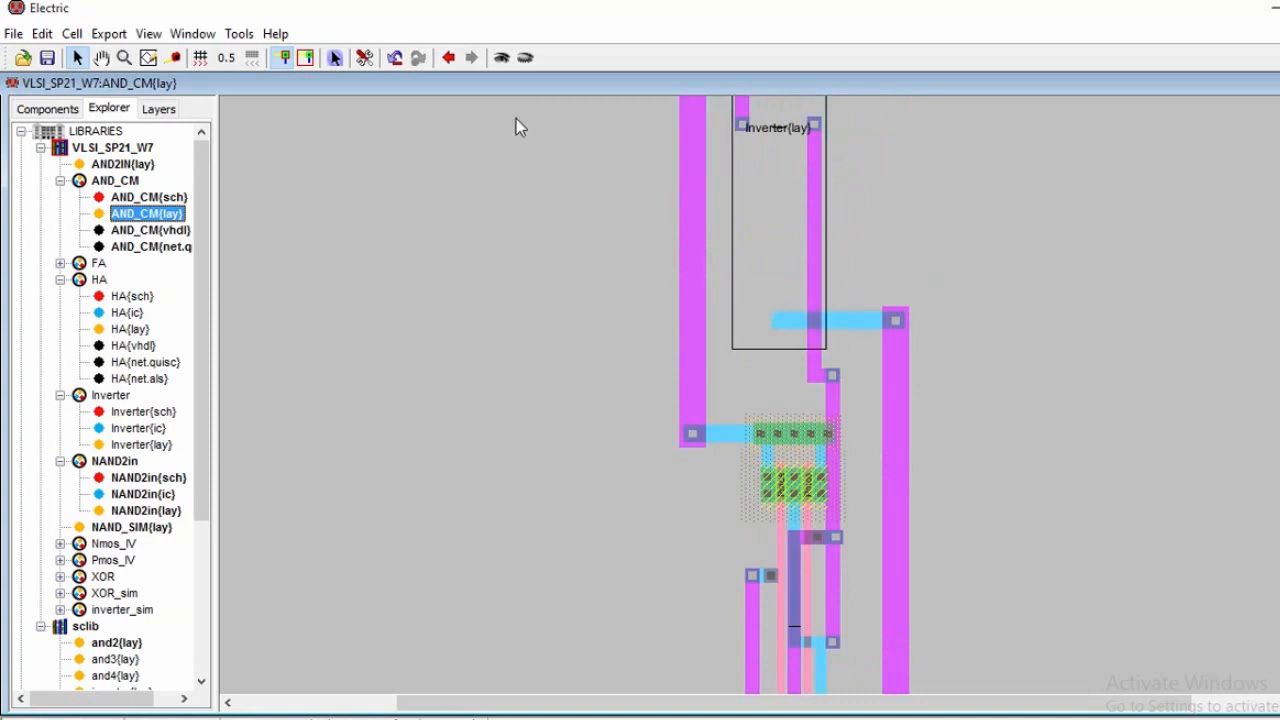
click(239, 34)
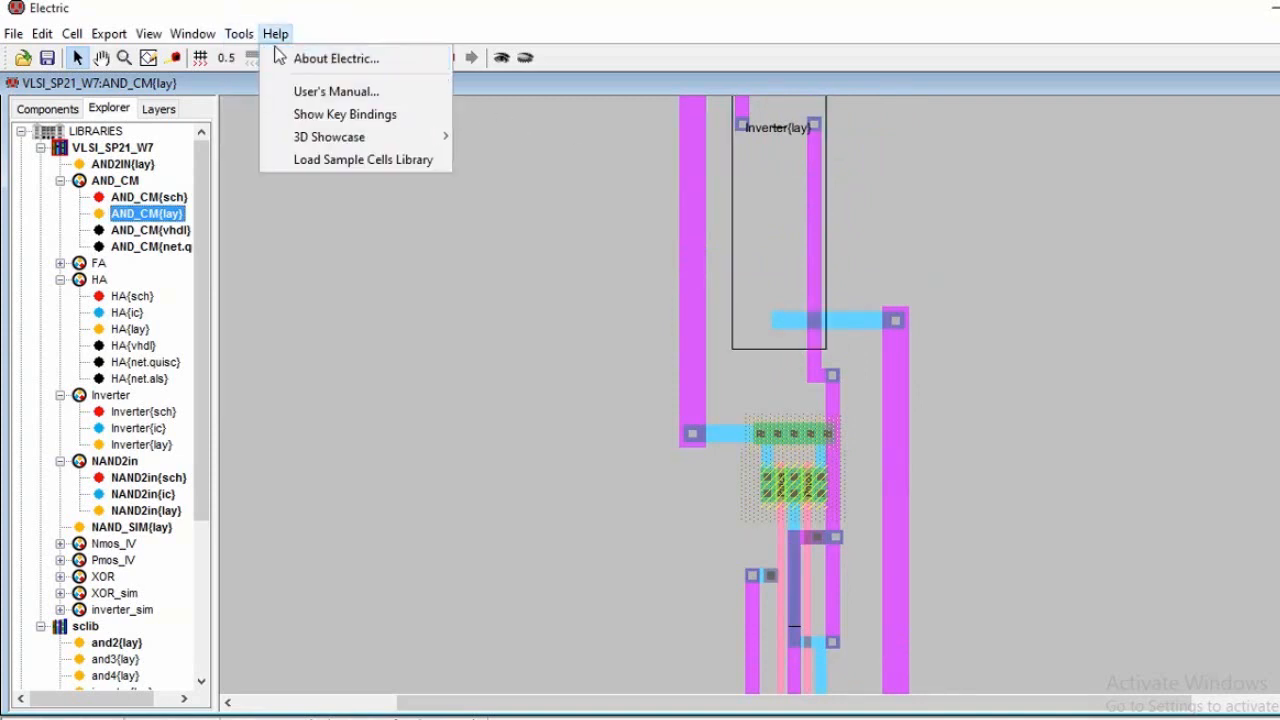
mouse_move(264, 58)
click(440, 58)
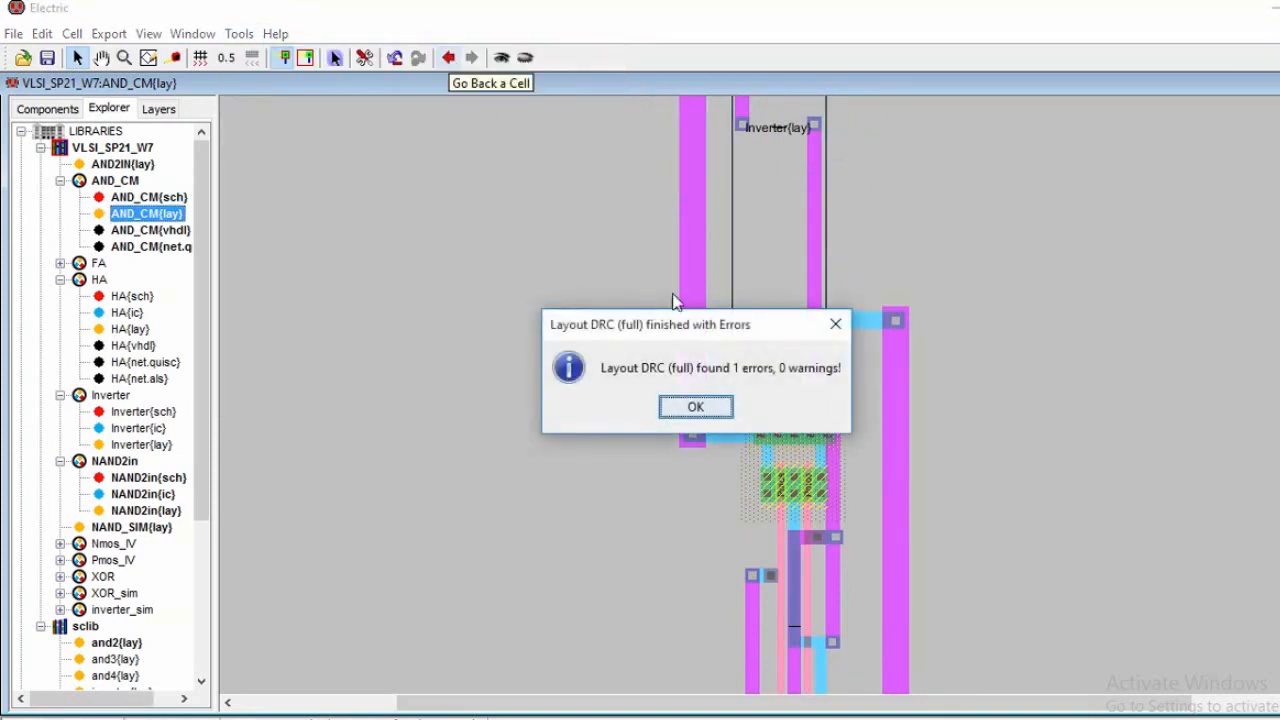
click(697, 403)
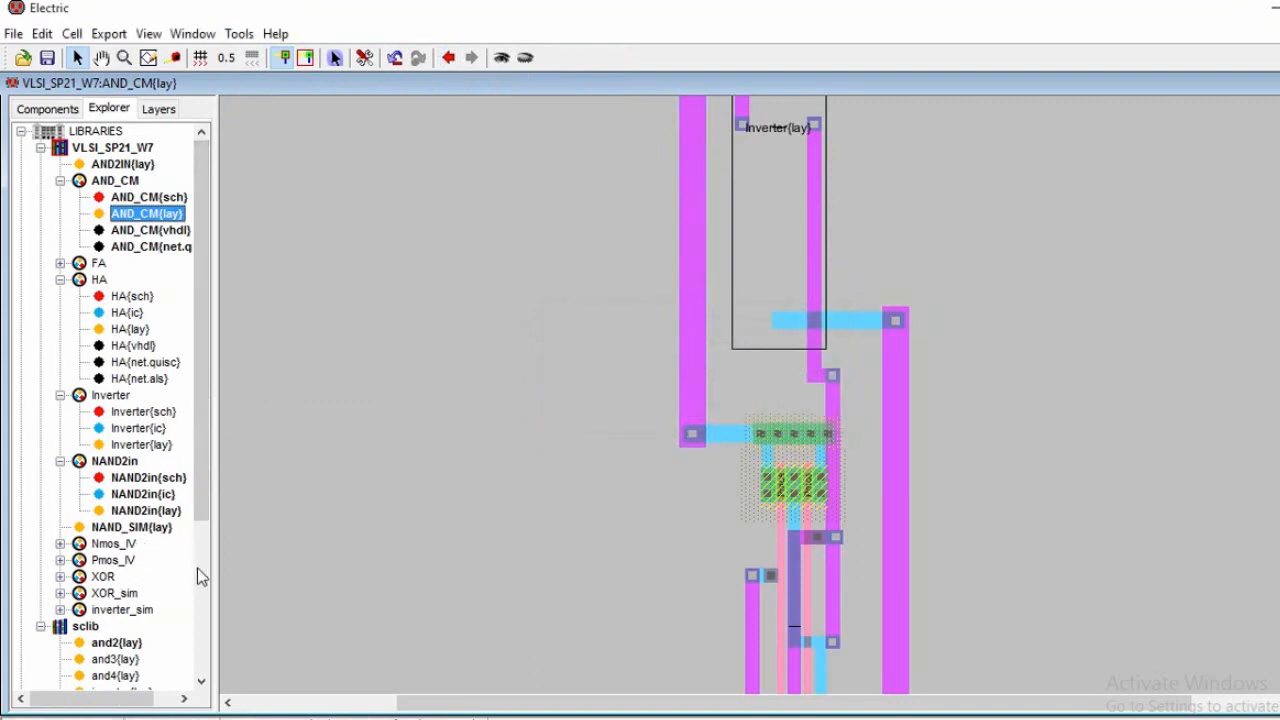
- Expand the Layout DRC errors for AND_CM and highlight the listed spacing error in the layout
drag(197, 500, 200, 652)
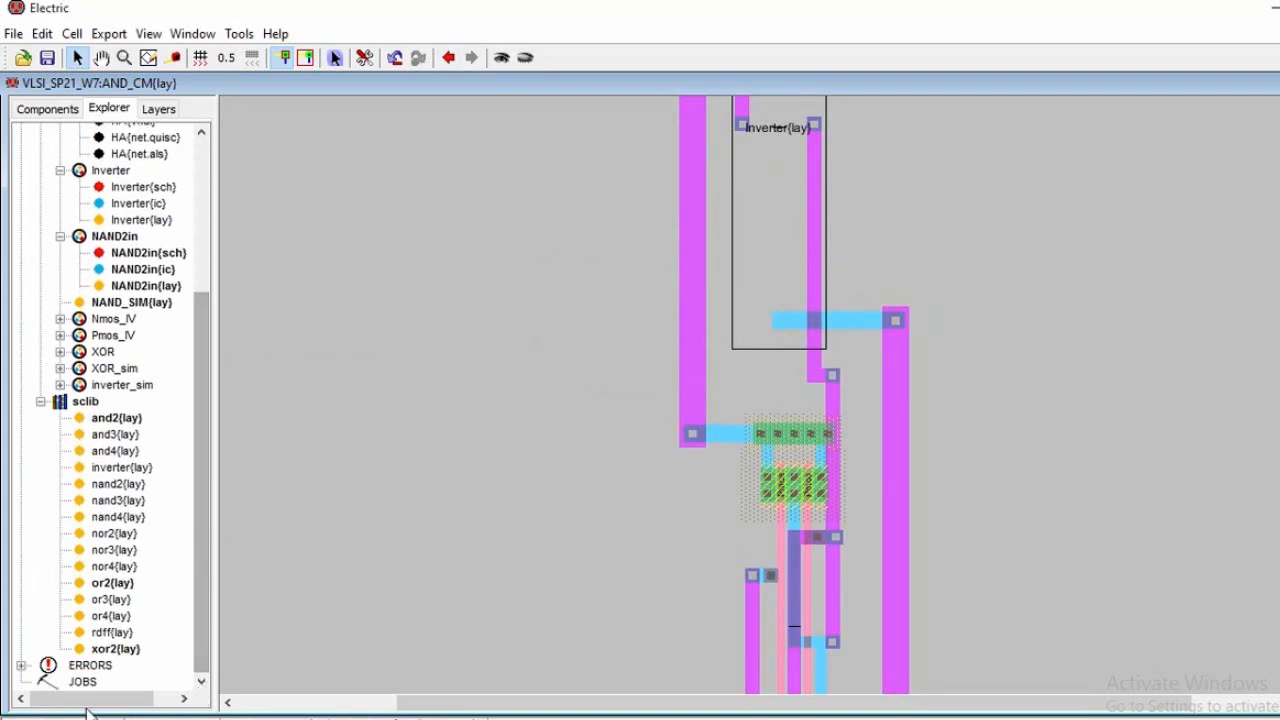
click(21, 666)
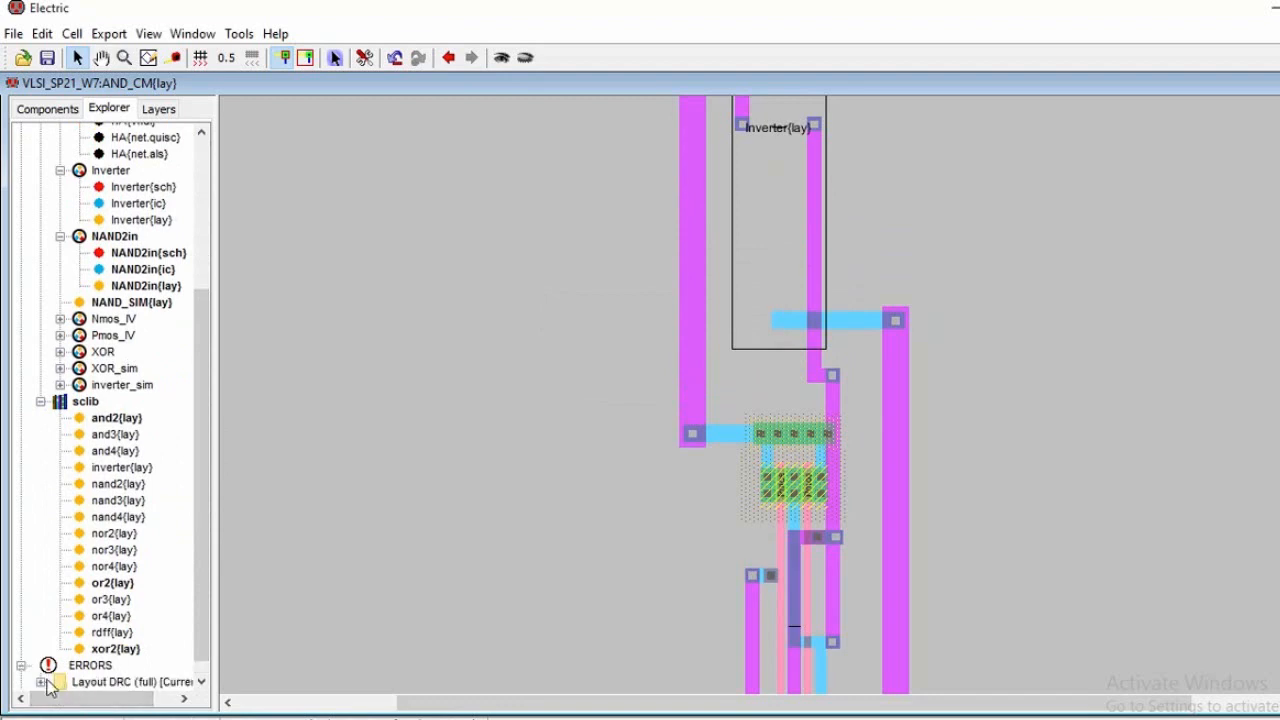
click(41, 682)
click(60, 682)
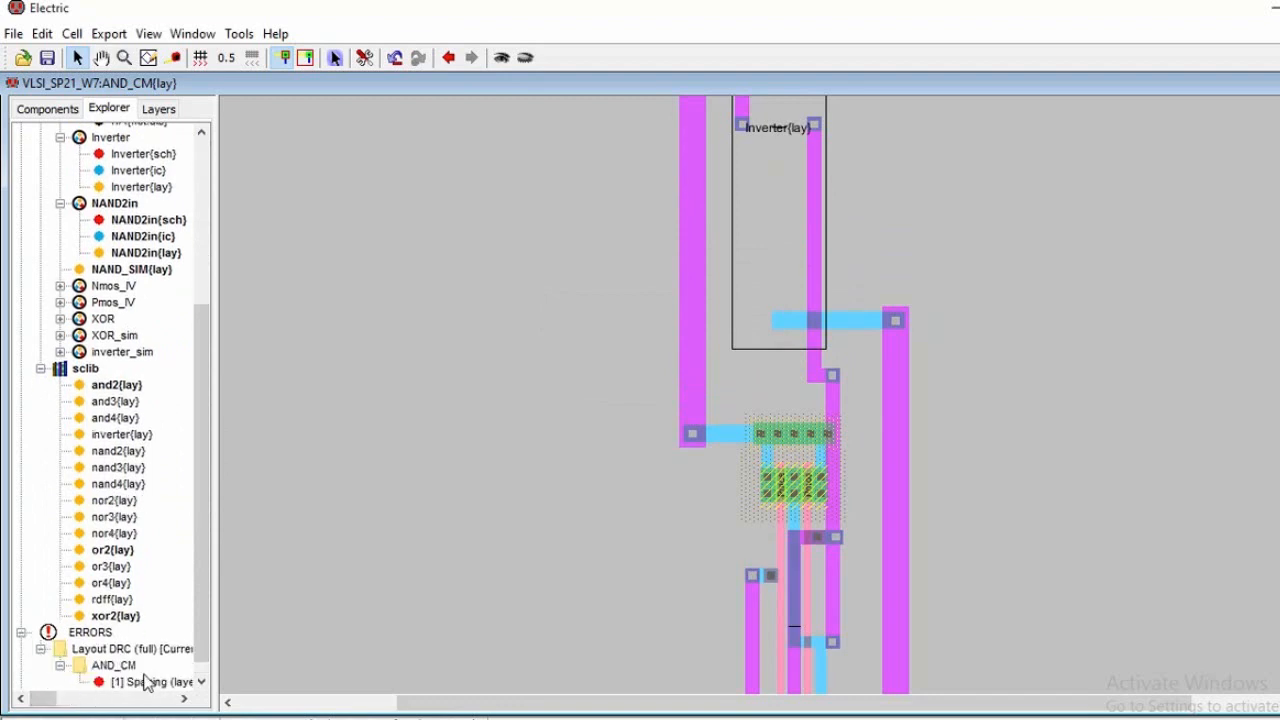
click(145, 681)
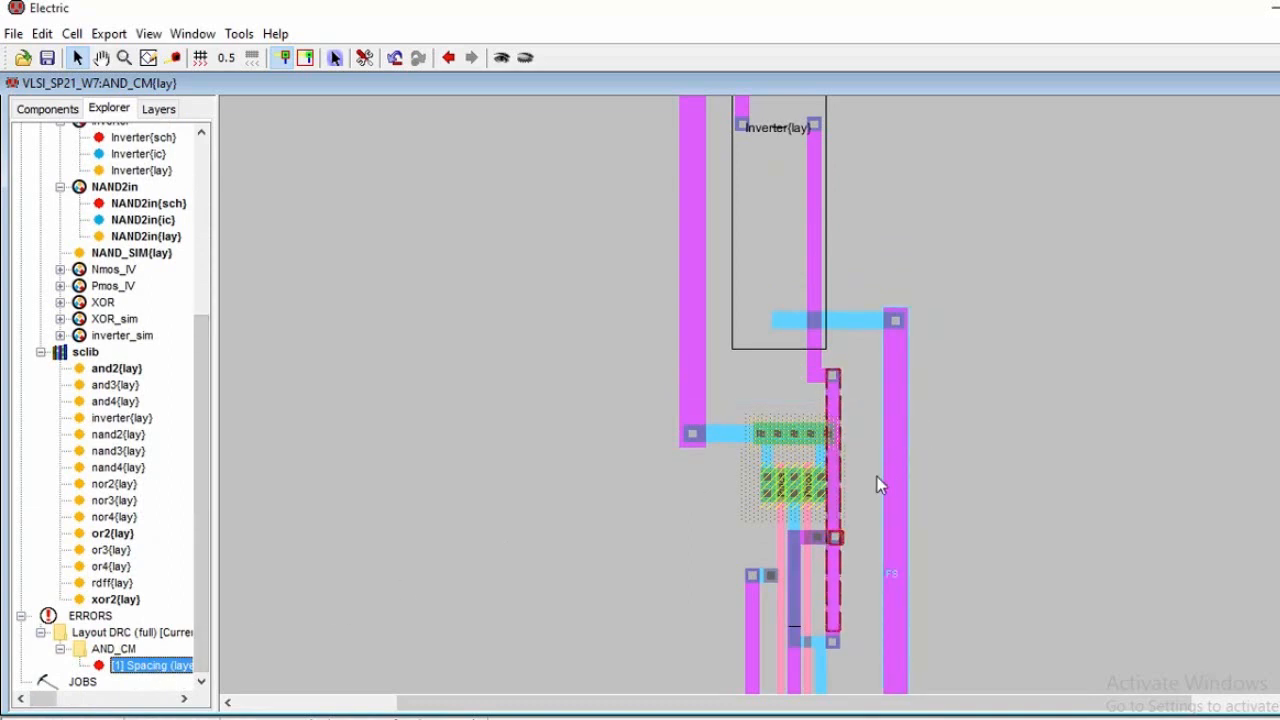
- Examine the highlighted spacing violation between the output wire and the B contact of the NAND2in instance
ctrl+scroll(846, 526, up, 2)
ctrl+scroll(850, 526, up, 2)
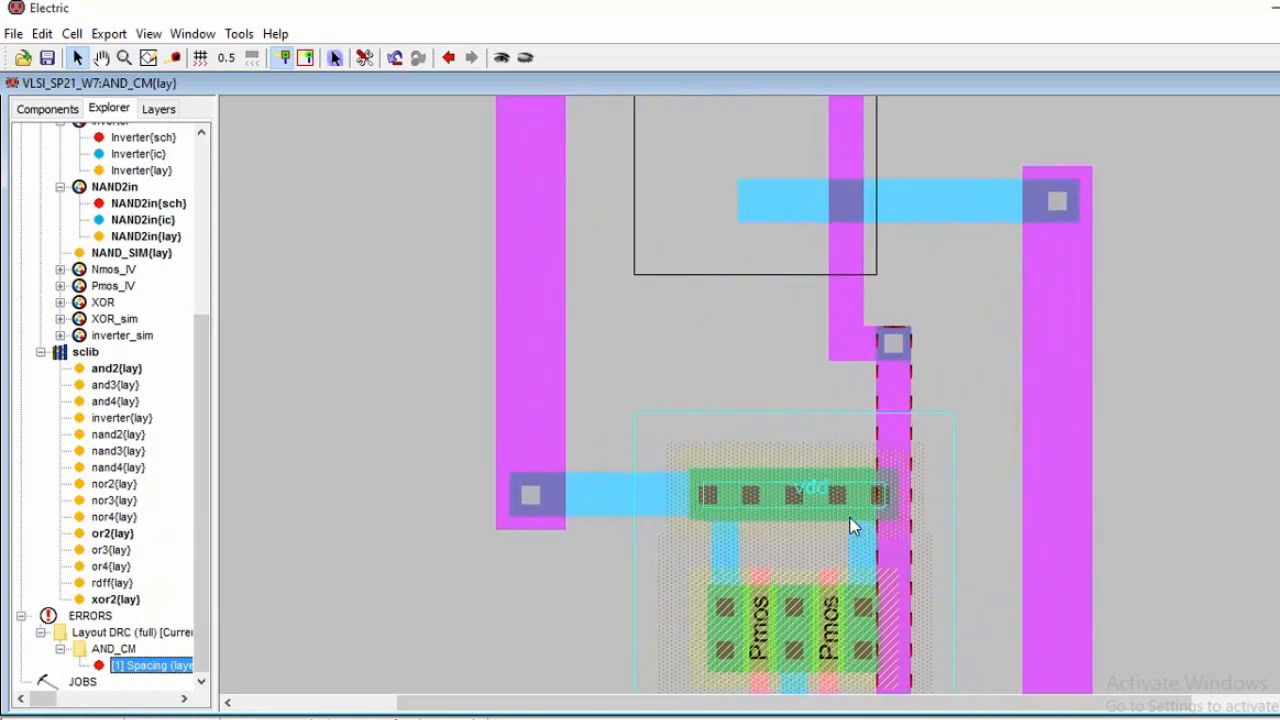
ctrl+scroll(851, 524, down, 2)
ctrl+scroll(897, 466, down, 1)
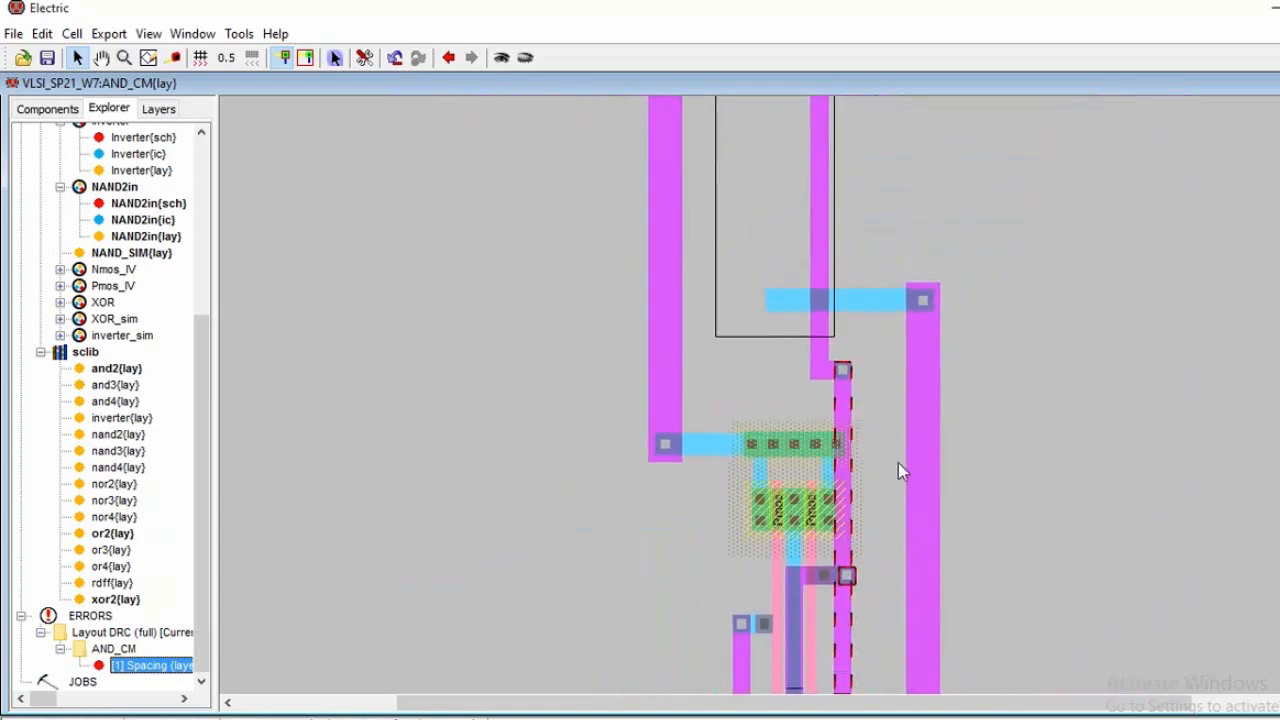
scroll(938, 298, up, 4)
scroll(938, 298, down, 2)
scroll(938, 298, down, 5)
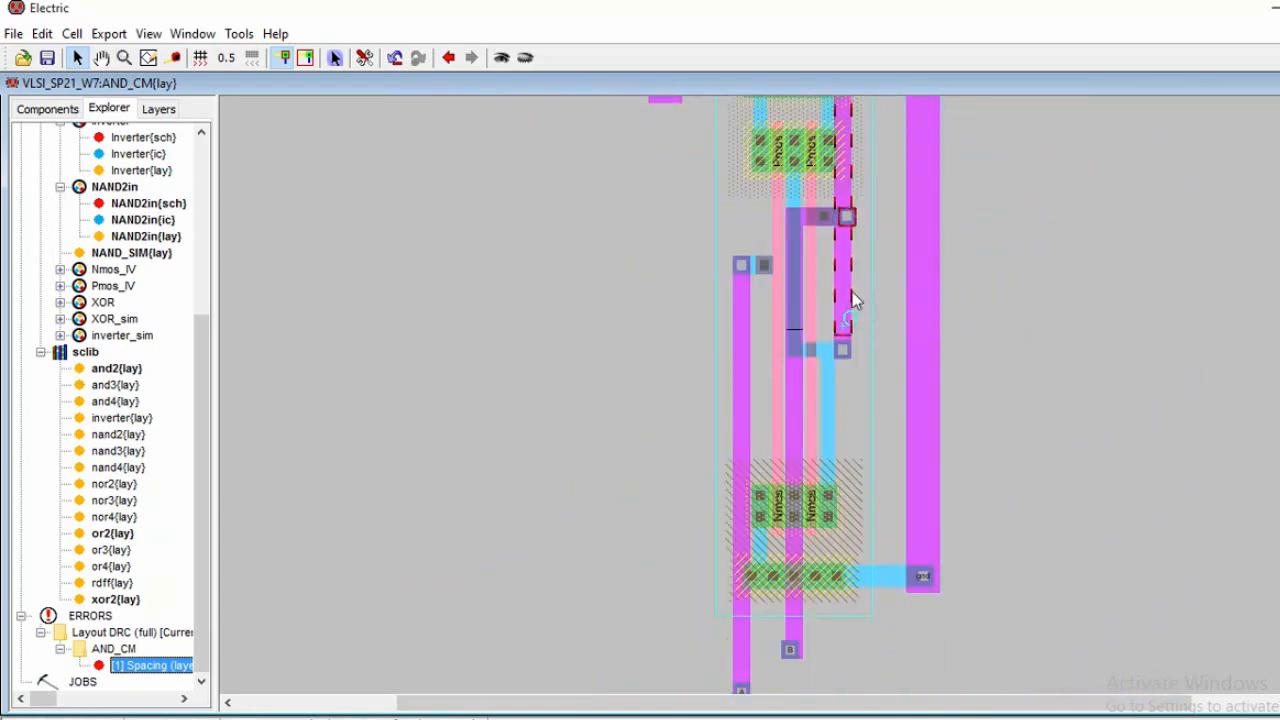
ctrl+scroll(863, 285, up, 2)
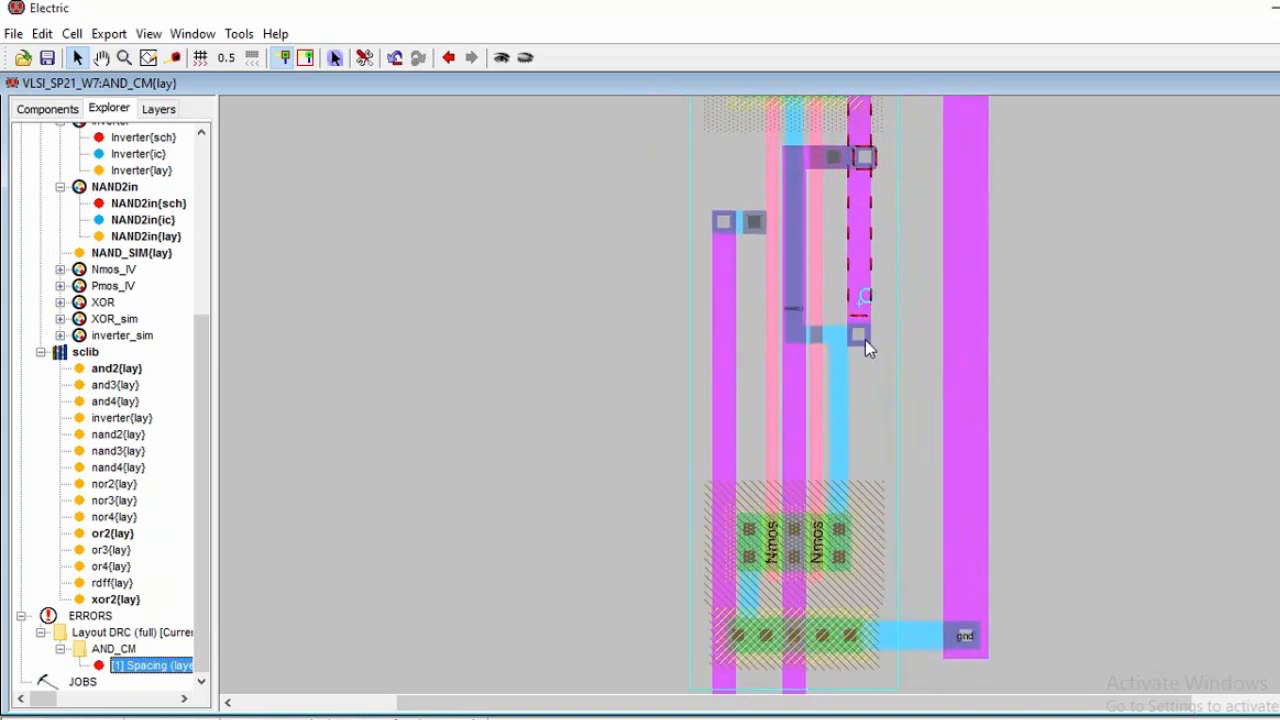
scroll(869, 306, up, 3)
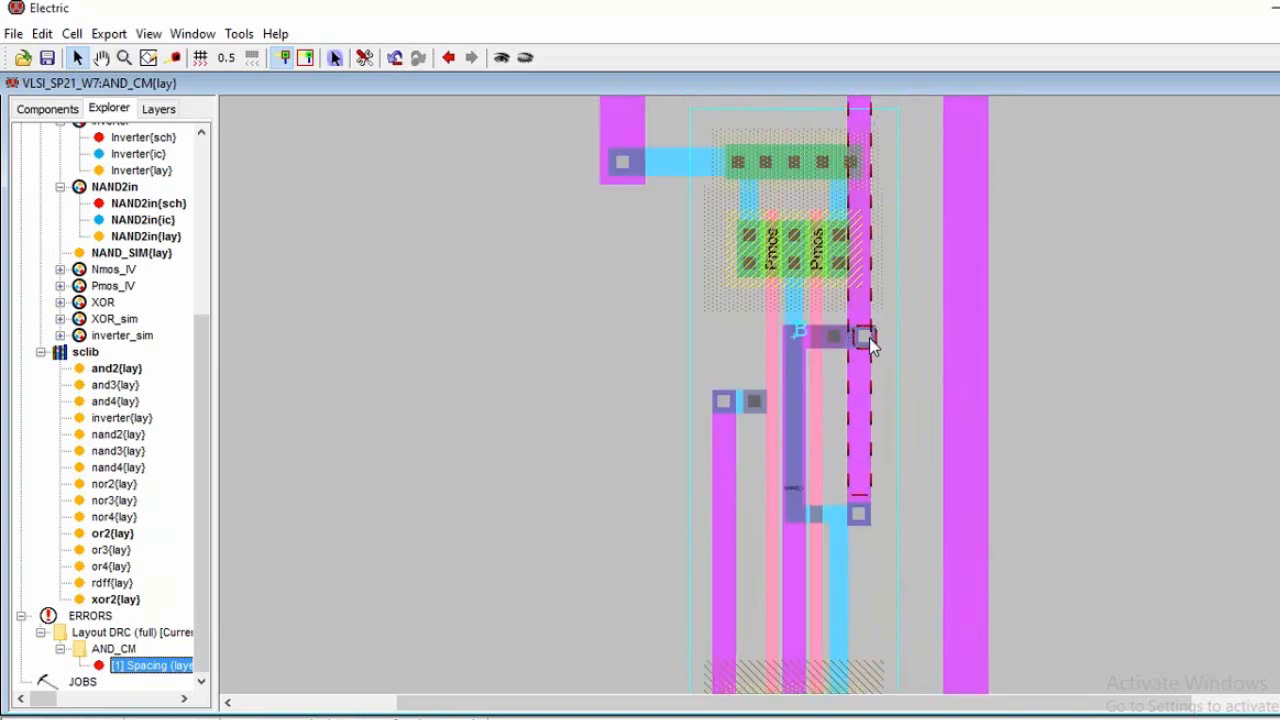
click(864, 516)
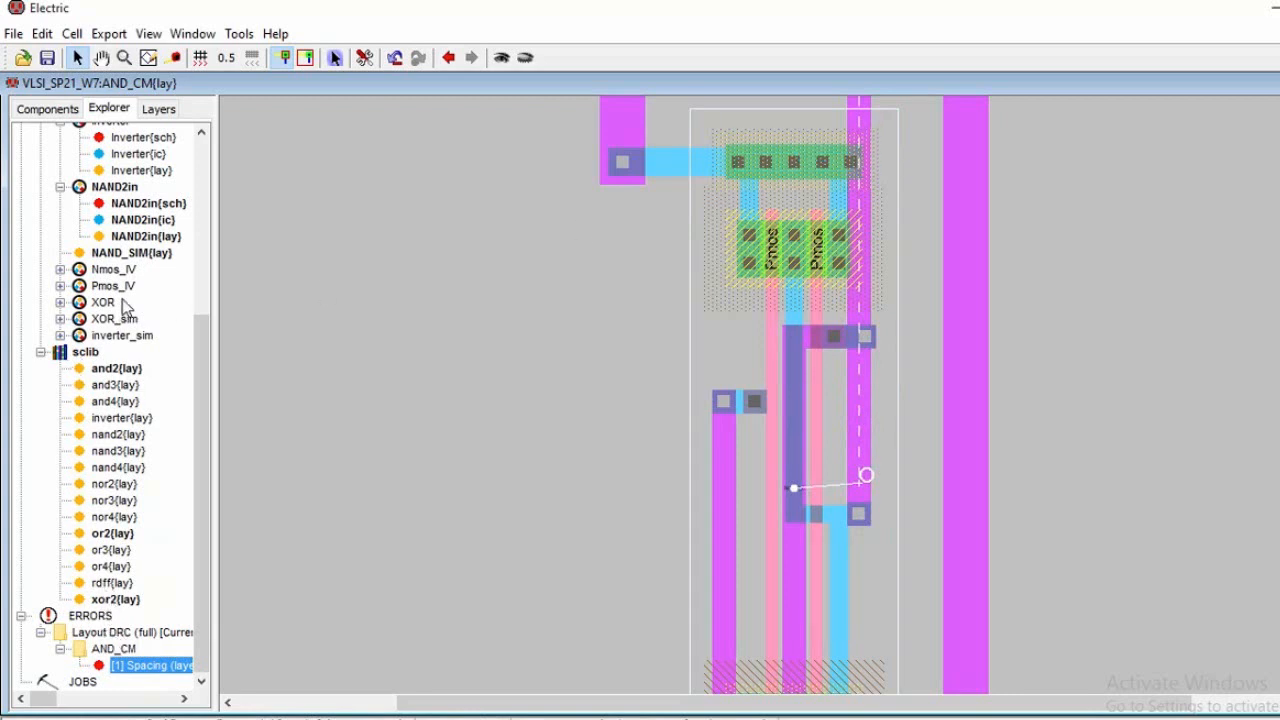
- In the NAND2in layout, move the O output contact and its pin outward, away from the polysilicon gate lines
double_click(147, 237)
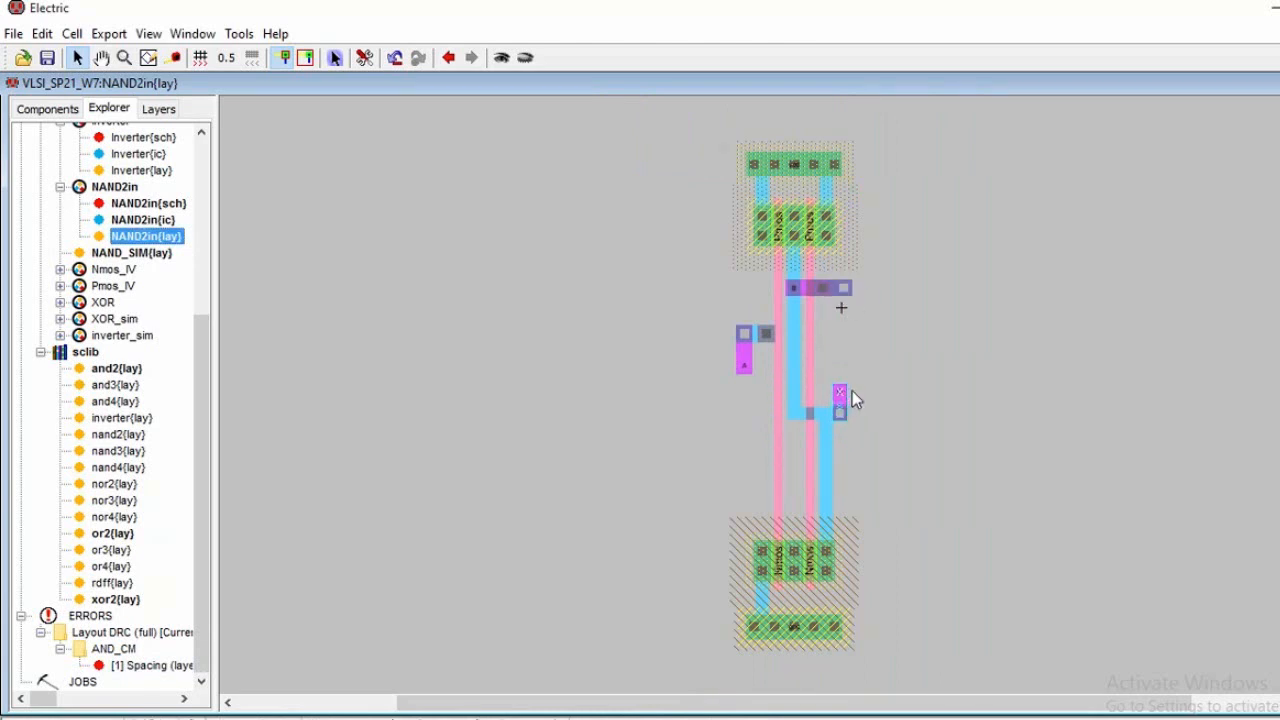
scroll(896, 381, up, 2)
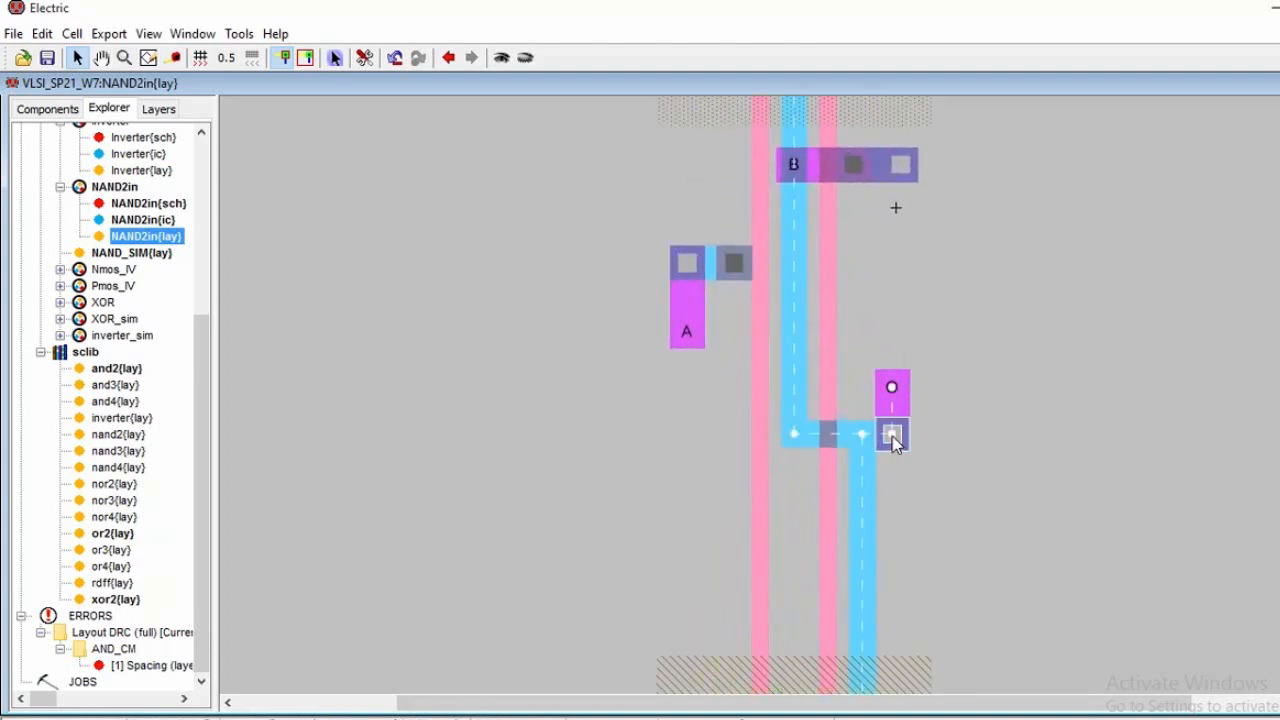
key(Right)
key(Right)
key(Right)
key(Right)
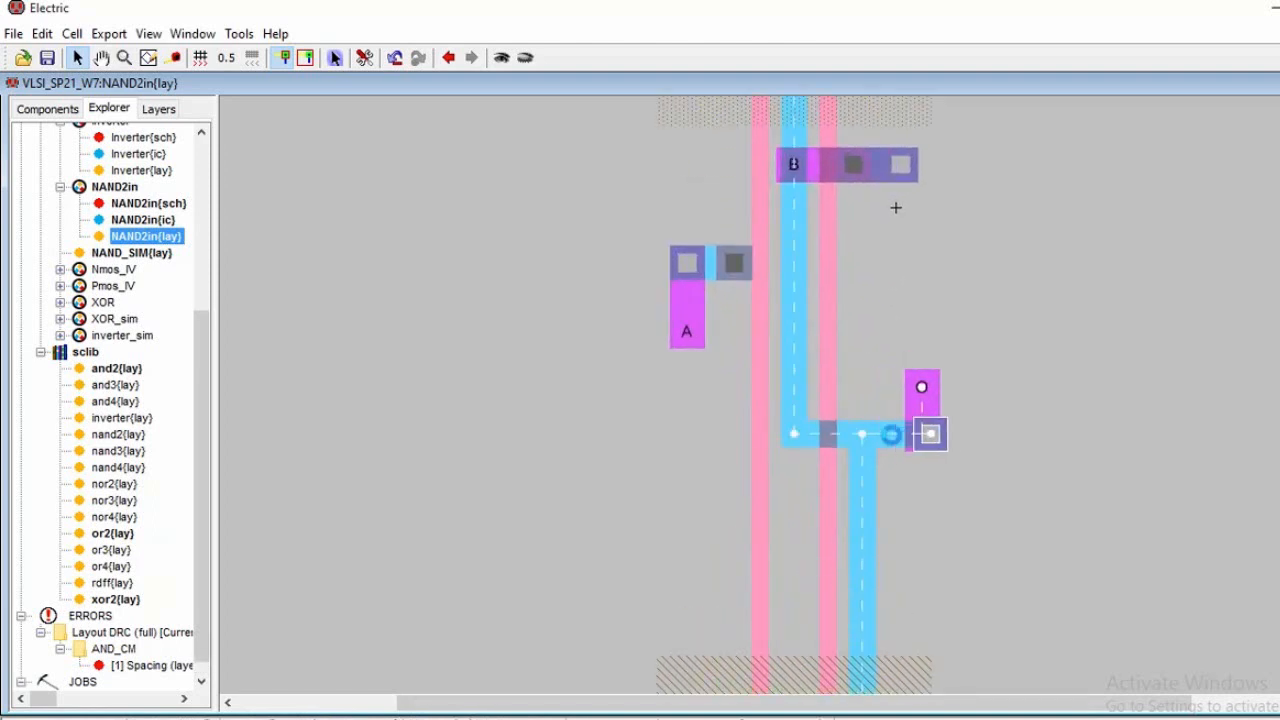
key(Right)
key(Right)
key(Right)
key(Right)
key(Right)
key(Right)
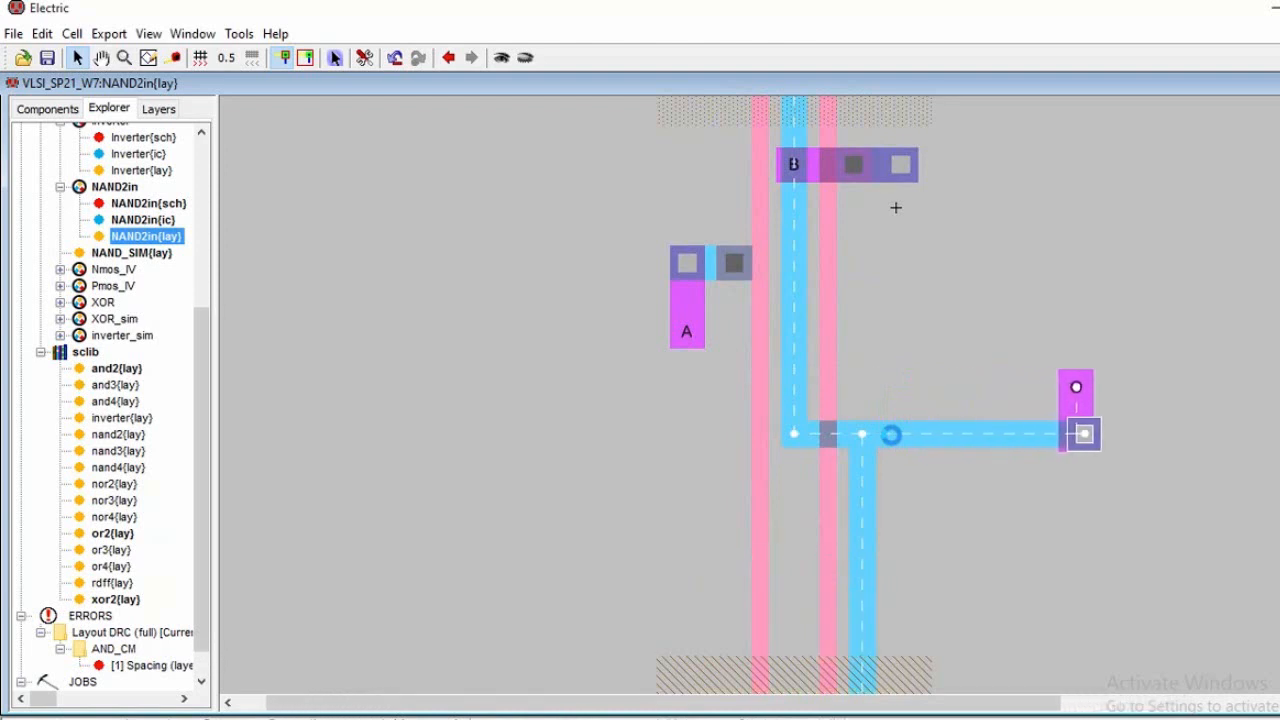
key(Left)
key(Left)
key(Left)
key(Left)
key(Left)
key(Left)
key(Left)
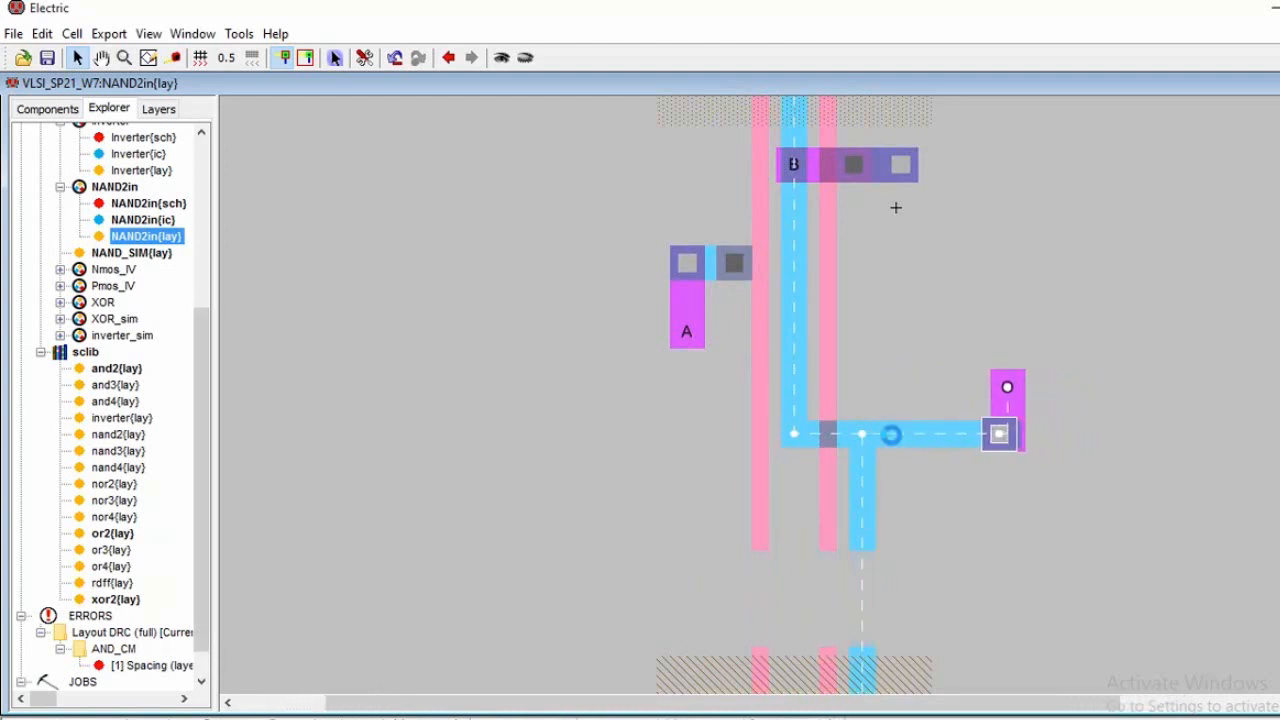
key(Right)
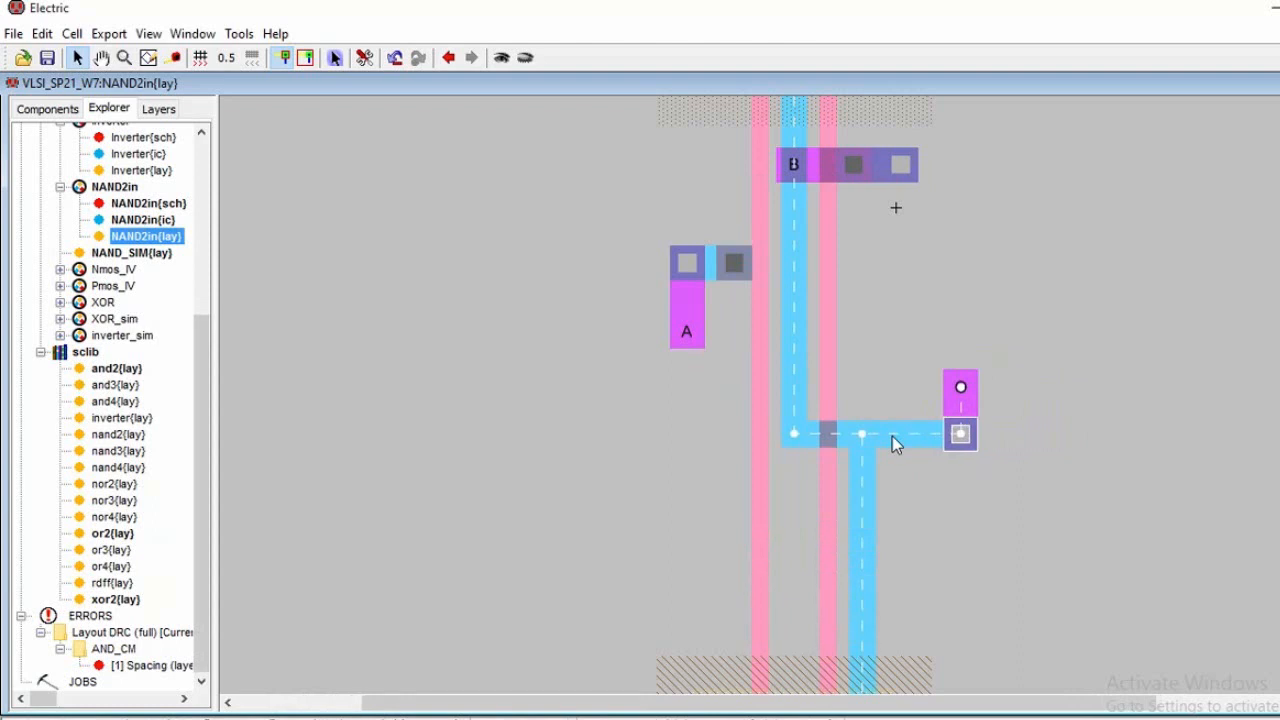
- Move the outer B via inward so it sits on the polysilicon contact beside the right-hand gate line
click(910, 168)
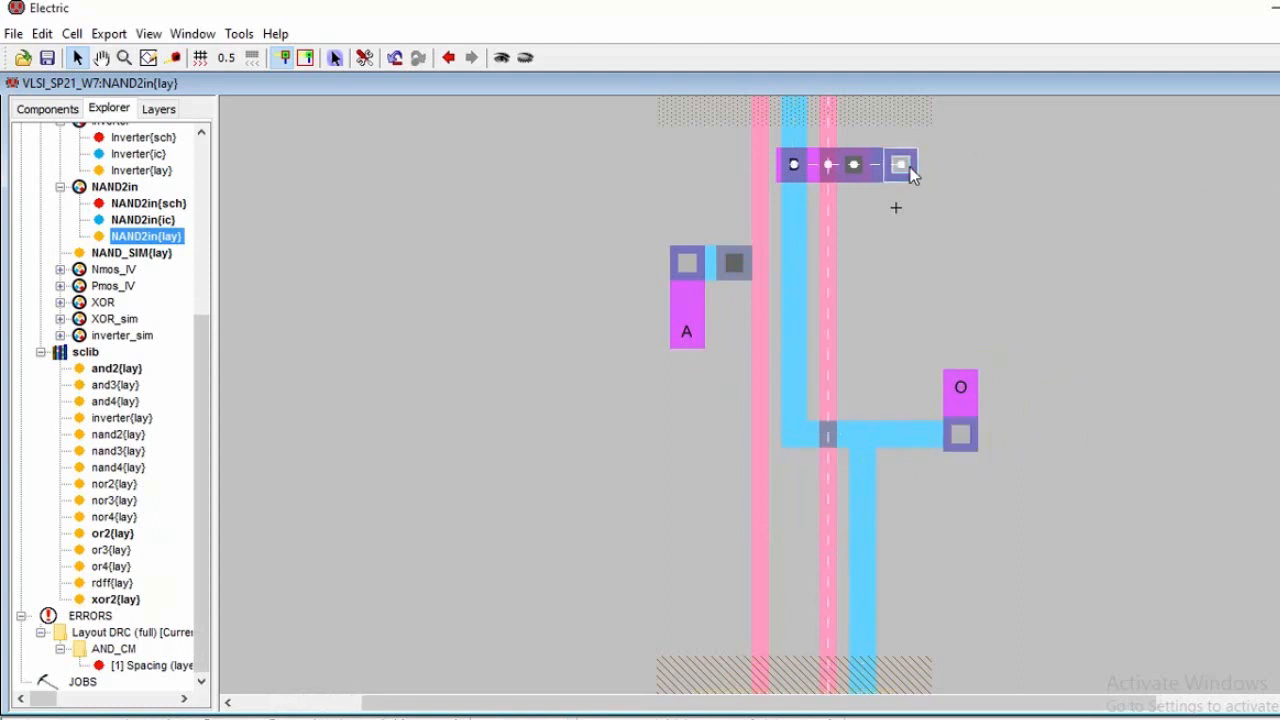
key(Left)
key(Left)
key(Left)
key(Left)
key(Left)
key(Left)
key(Left)
key(Left)
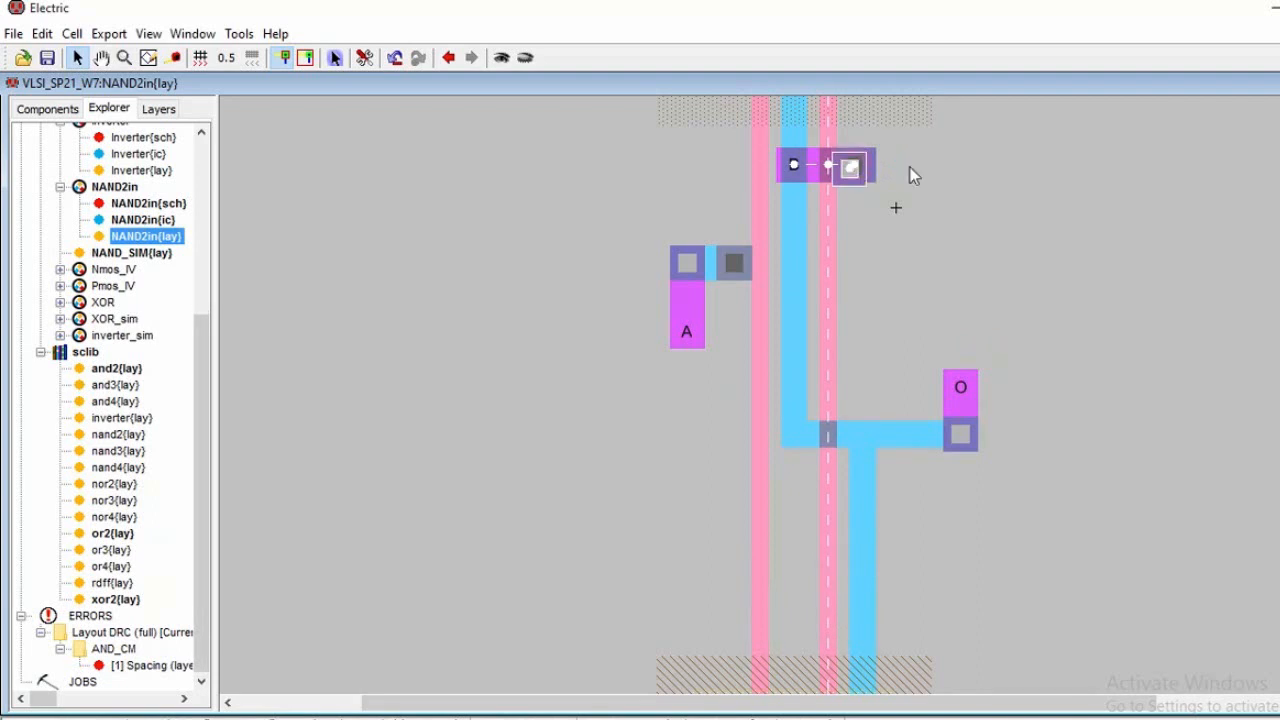
key(Up)
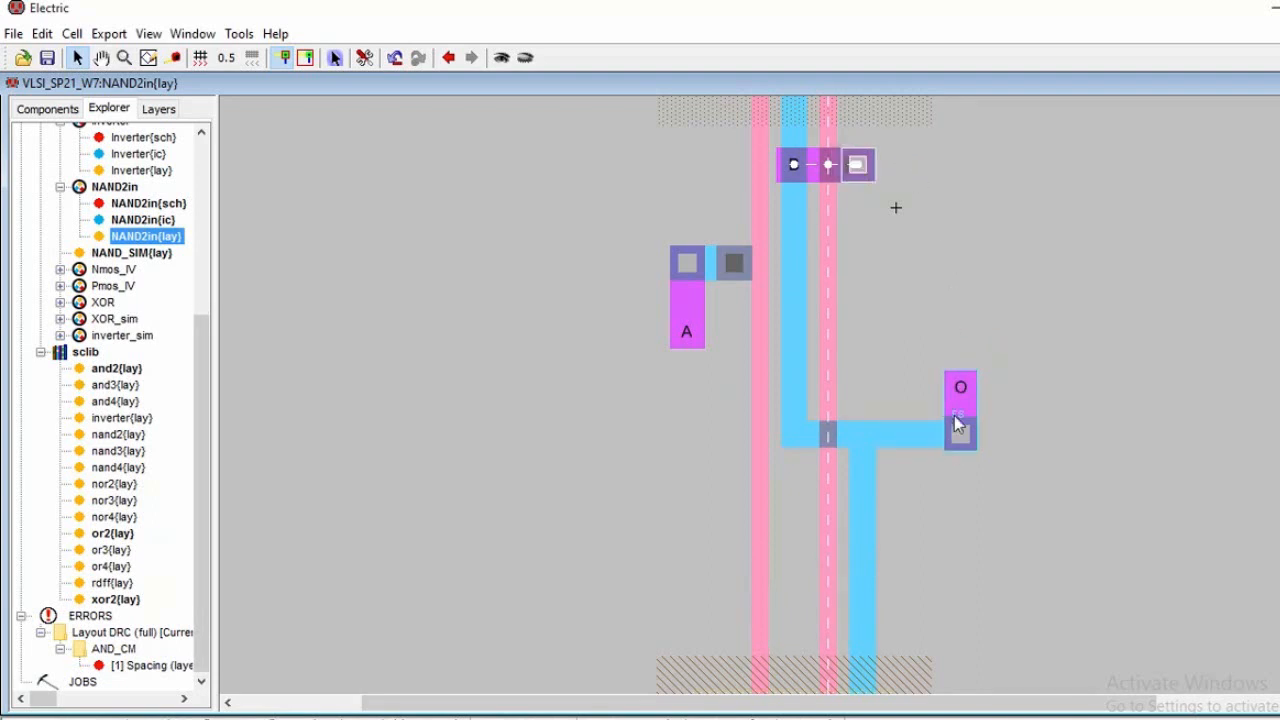
- Shift the O output contact and pin slightly back inward toward the gate lines
click(958, 443)
drag(958, 443, 934, 443)
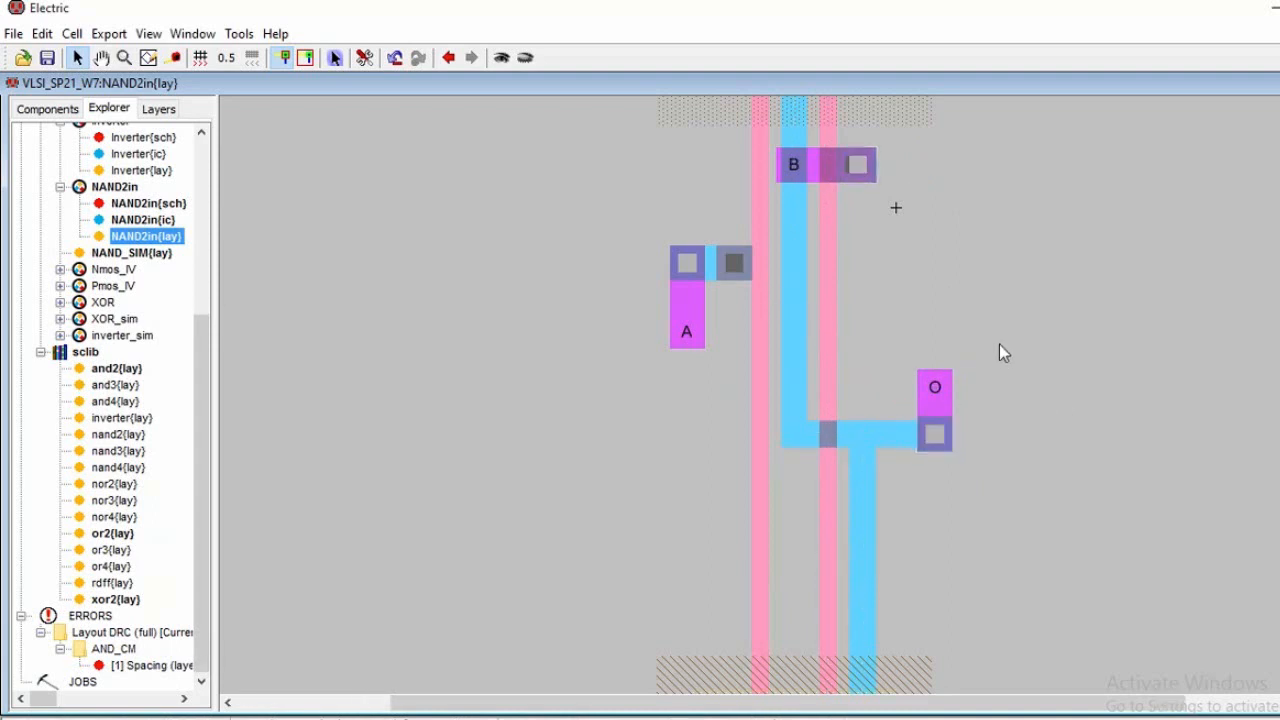
- Draw a trial vertical wire from the O pin up past the B contact, and undo it
click(934, 389)
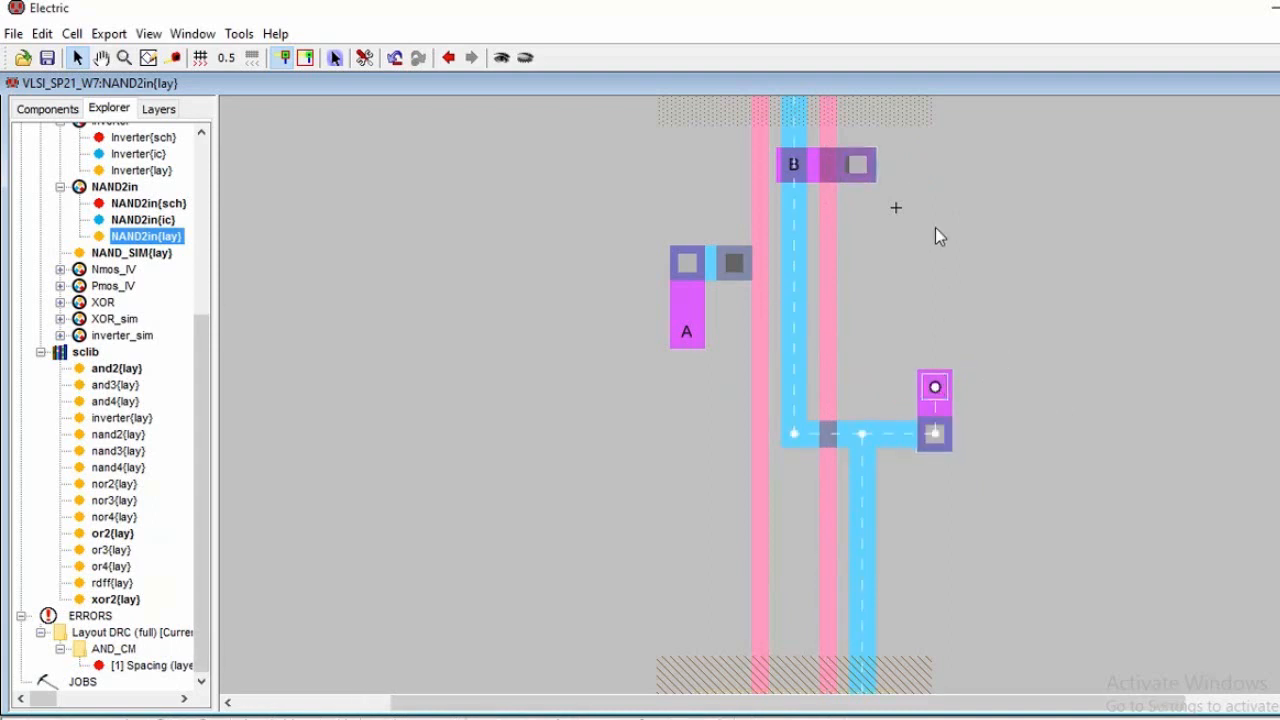
right_click(917, 151)
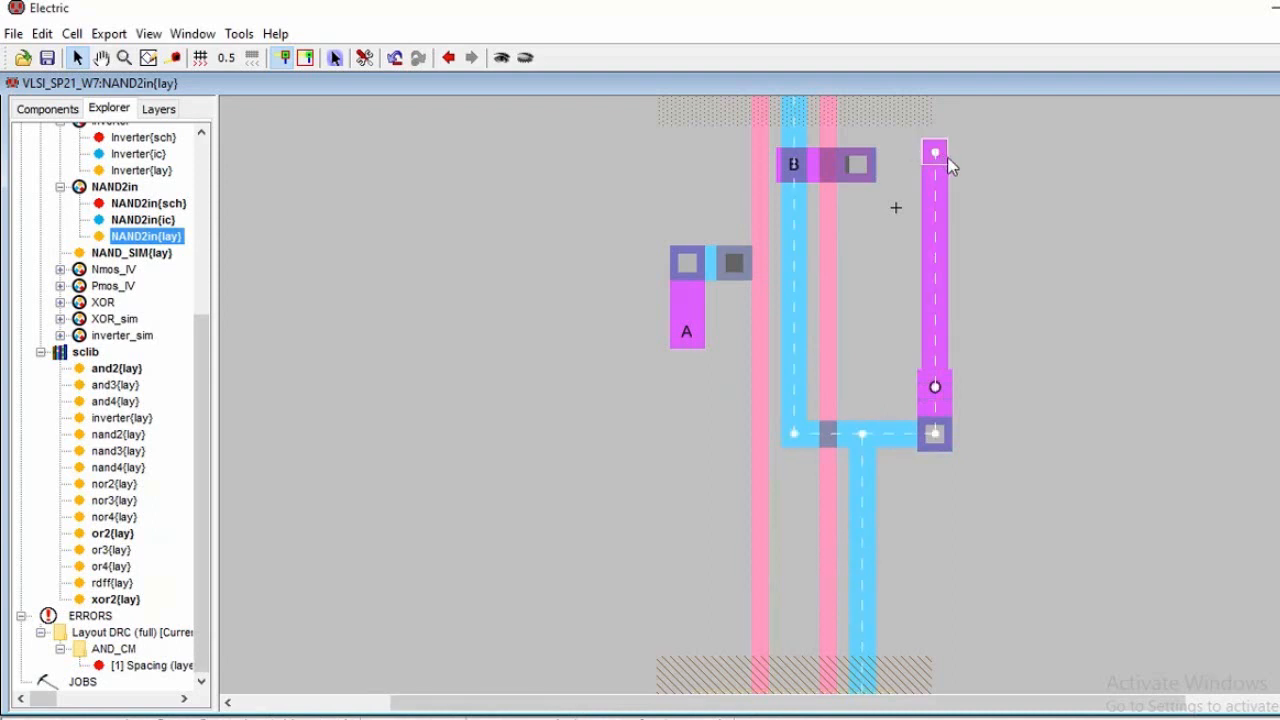
key(ctrl+z)
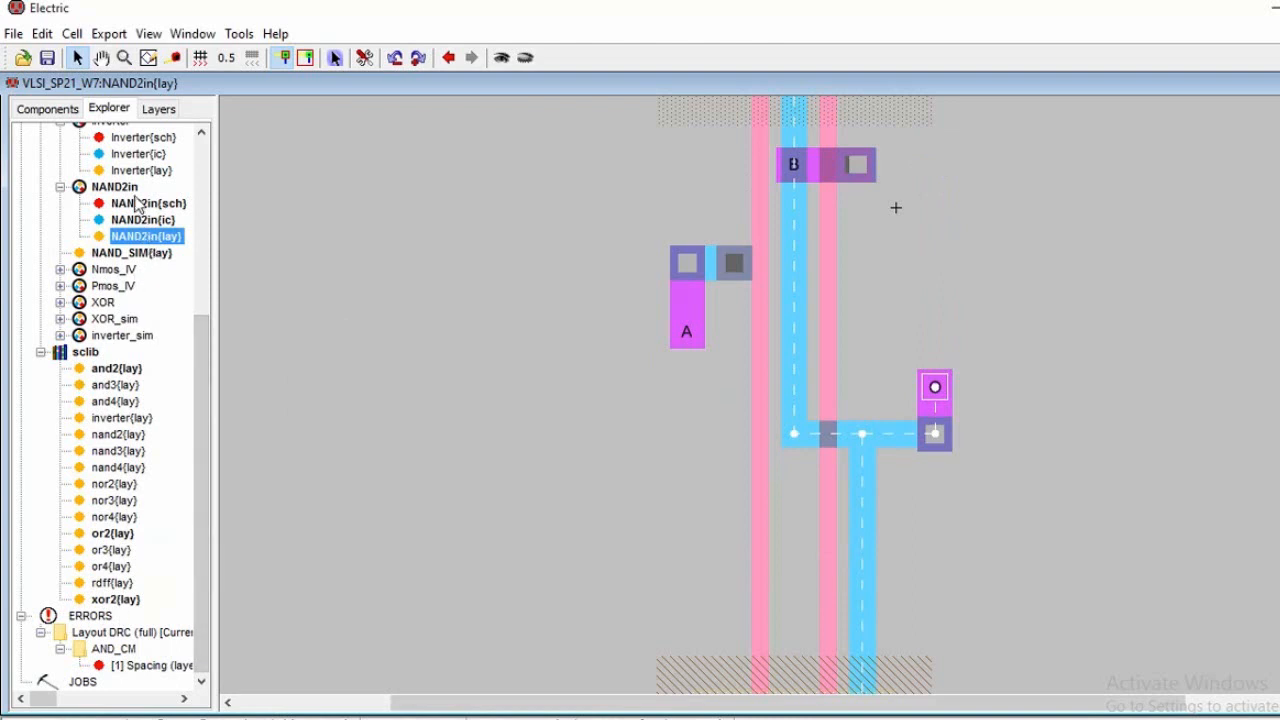
- Reopen the AND_CM layout and rerun the hierarchical DRC check on it
scroll(137, 205, up, 4)
scroll(137, 205, up, 1)
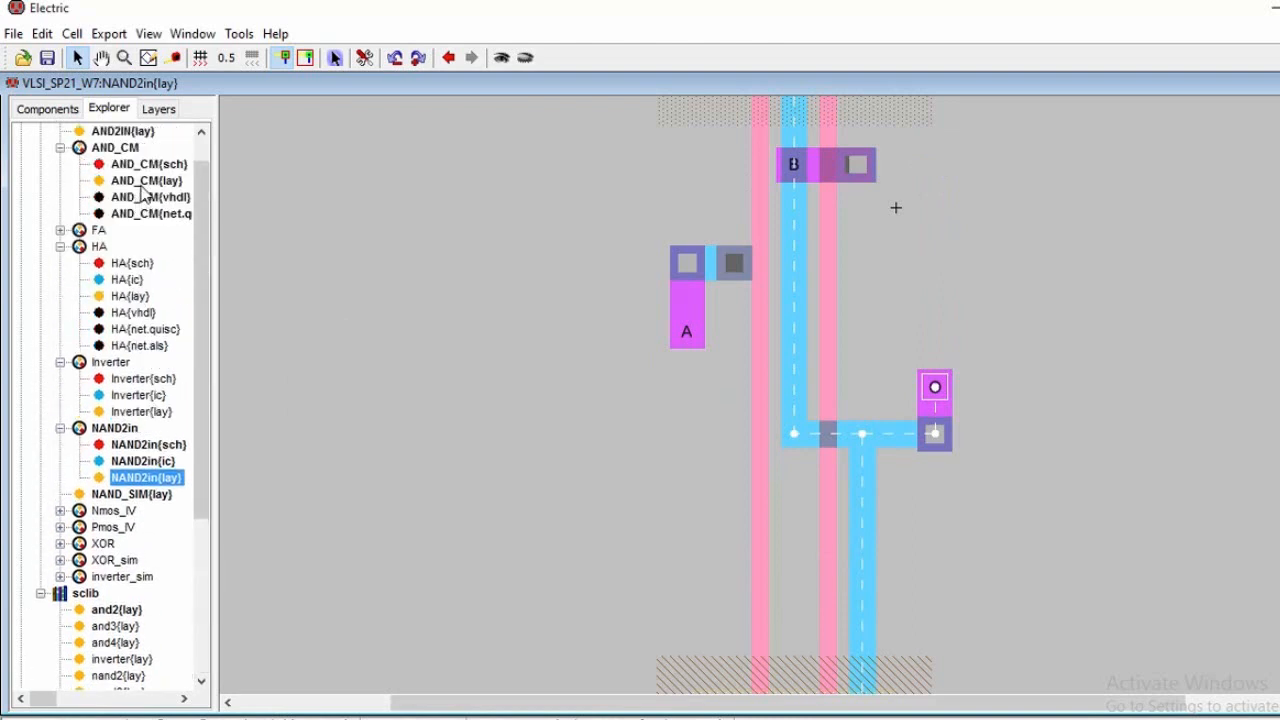
double_click(142, 181)
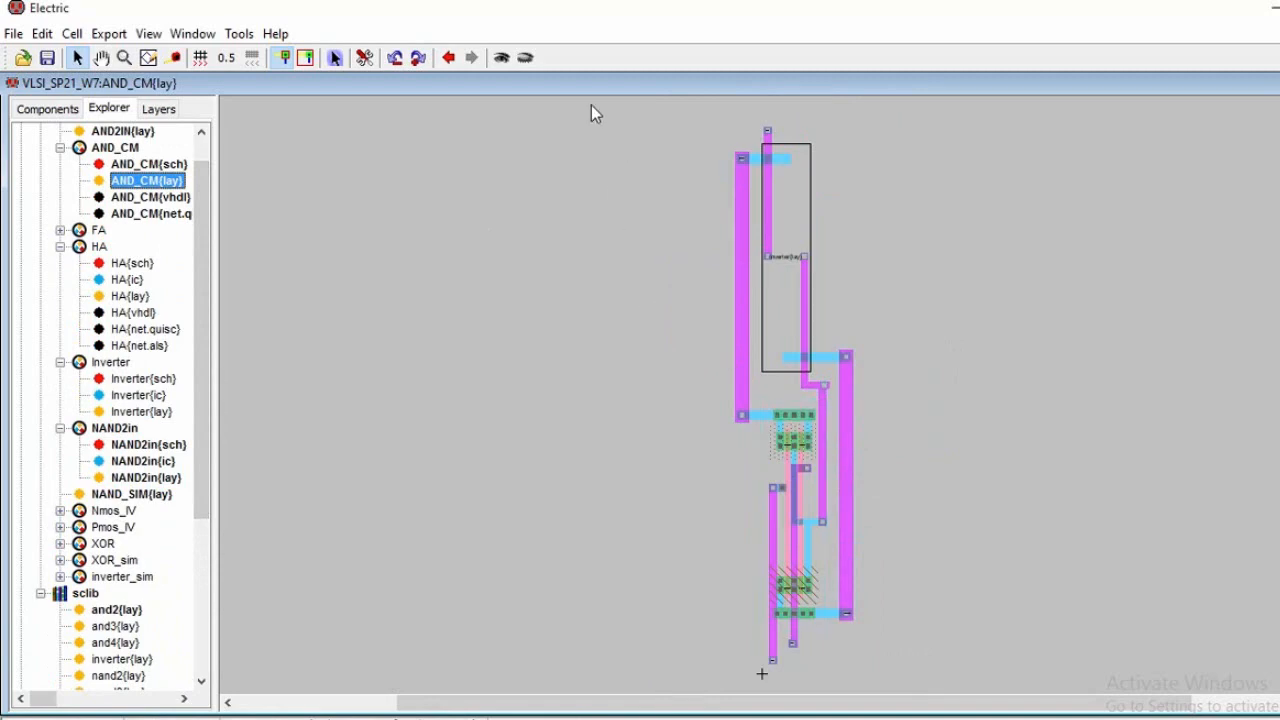
click(238, 34)
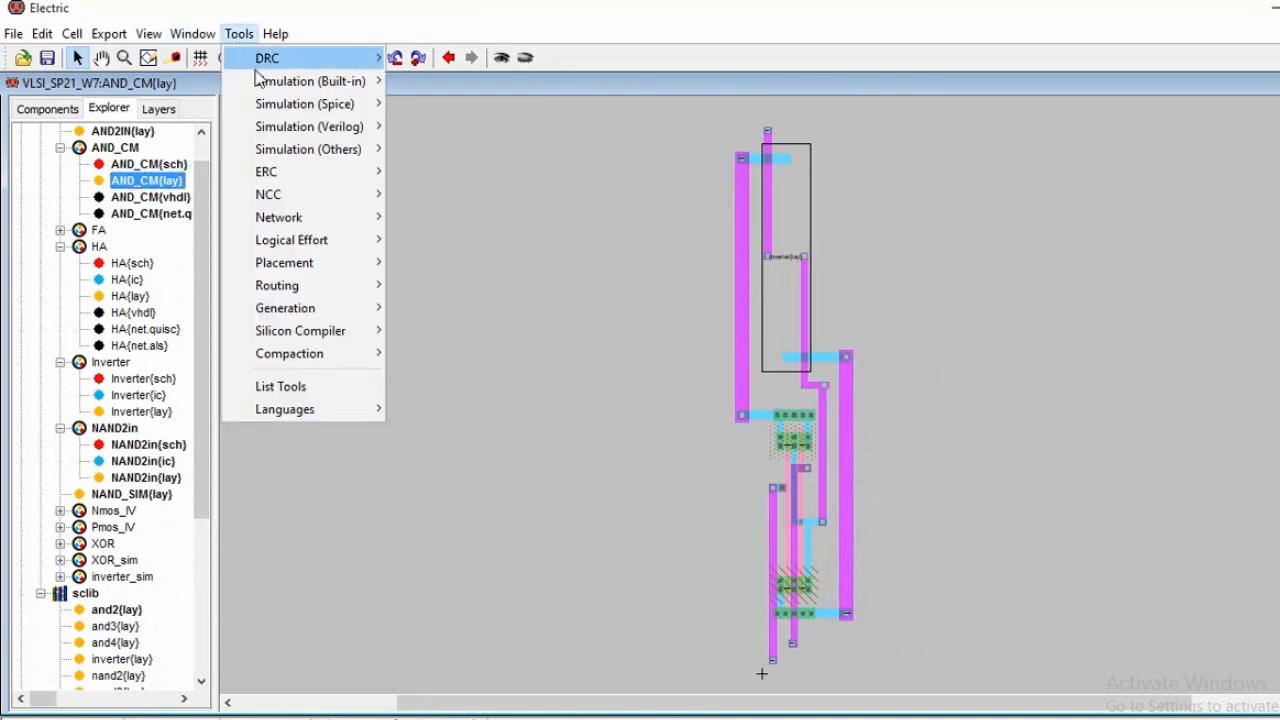
mouse_move(309, 57)
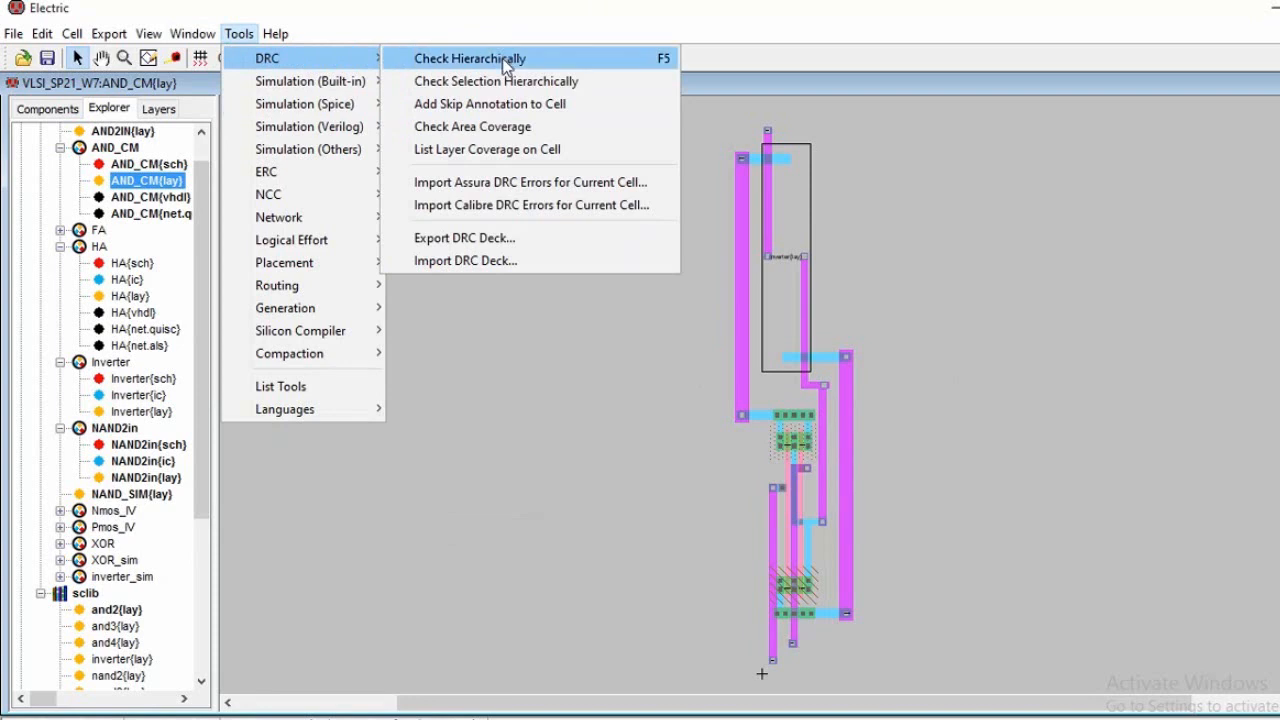
click(502, 58)
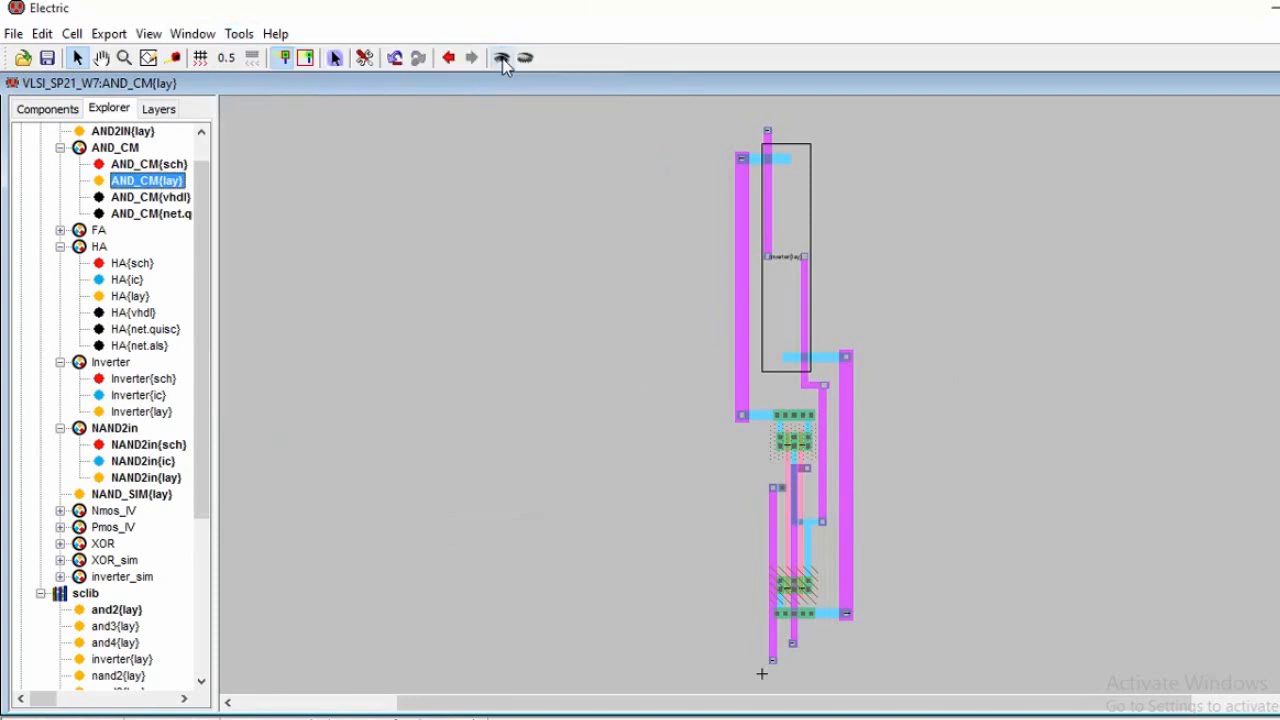
- Delete the outdated AND_CM layout cell from the VLSI_SP21_W7 library
right_click(119, 181)
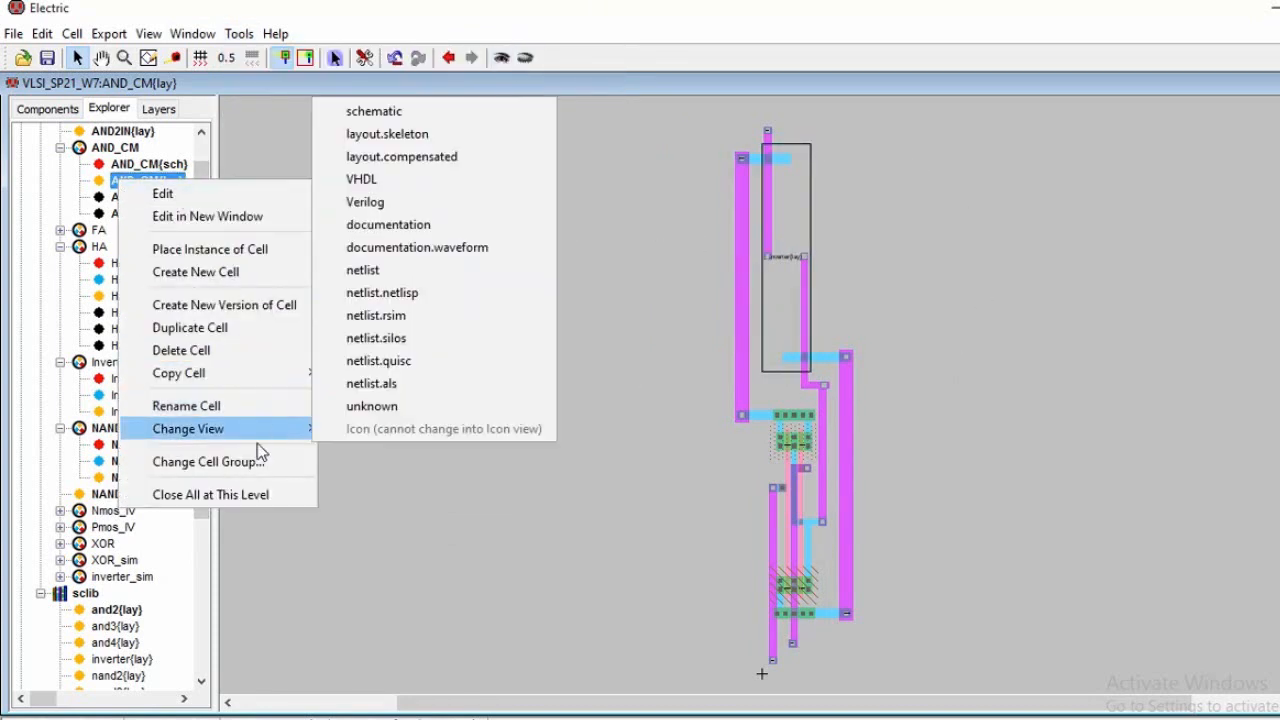
click(228, 350)
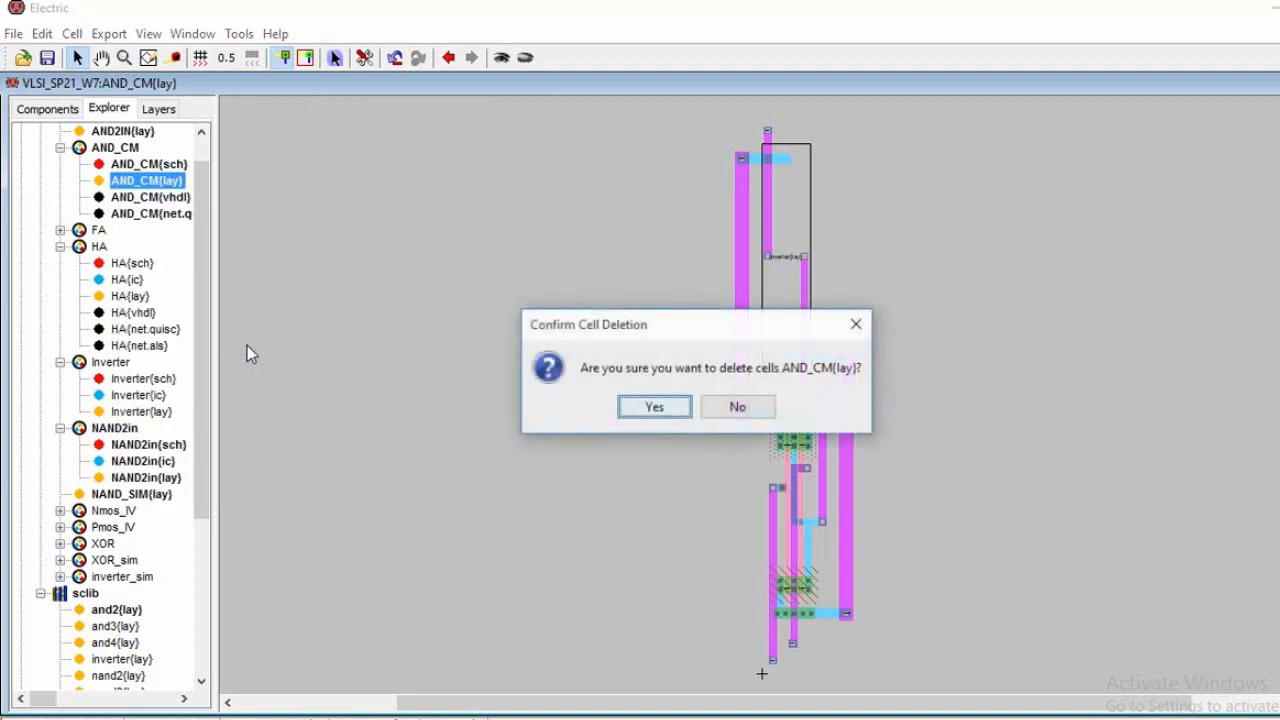
click(656, 404)
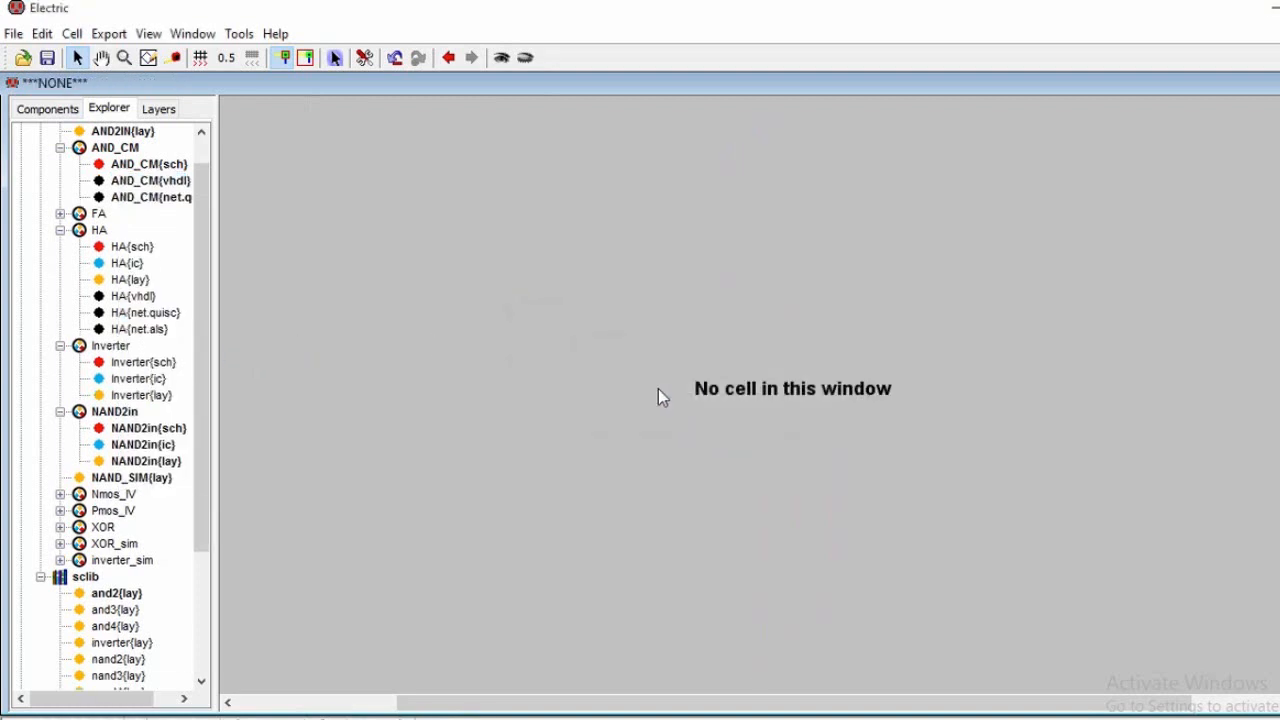
- Open the AND_CM net.quisc netlist and convert it to a fresh layout with the Silicon Compiler
double_click(150, 198)
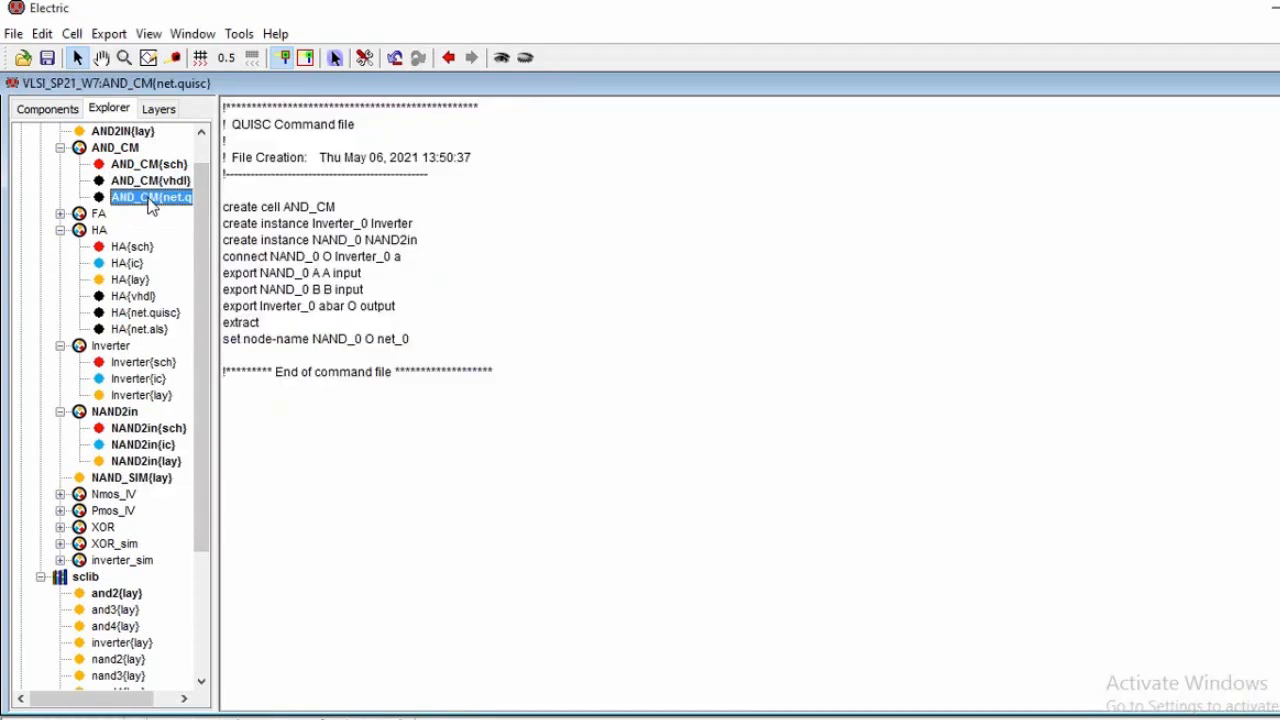
click(239, 34)
mouse_move(363, 335)
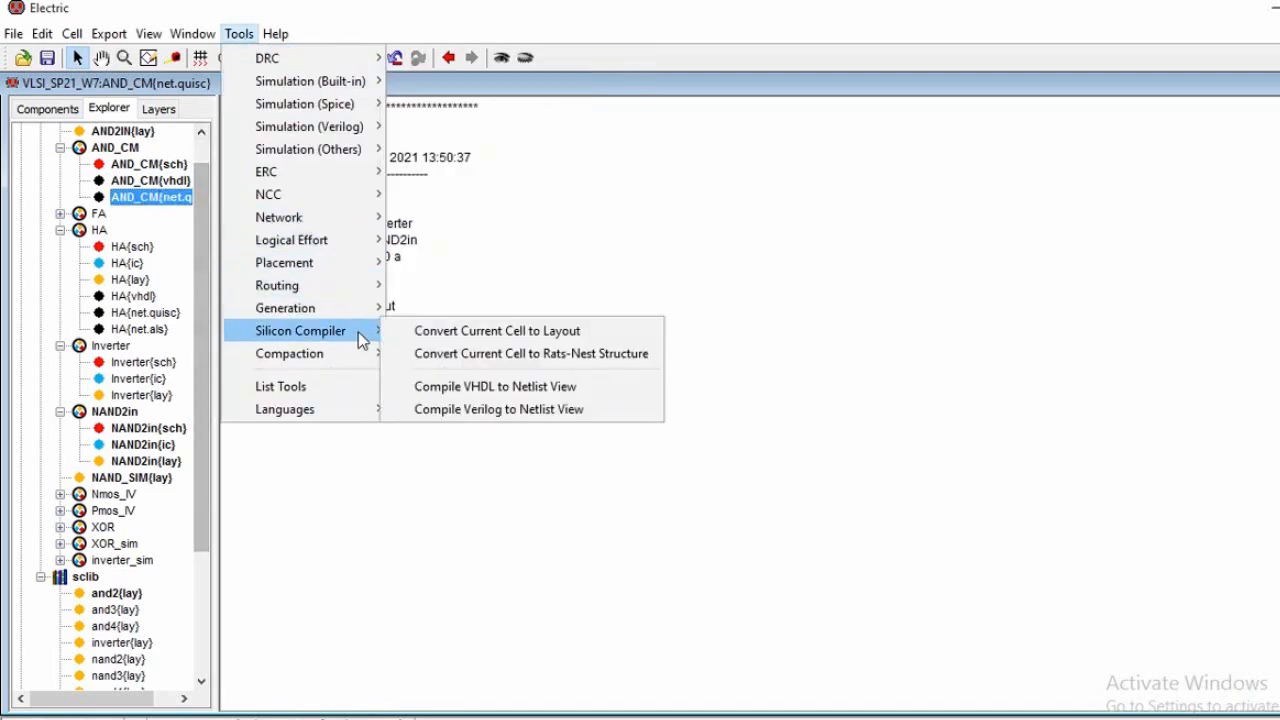
click(424, 340)
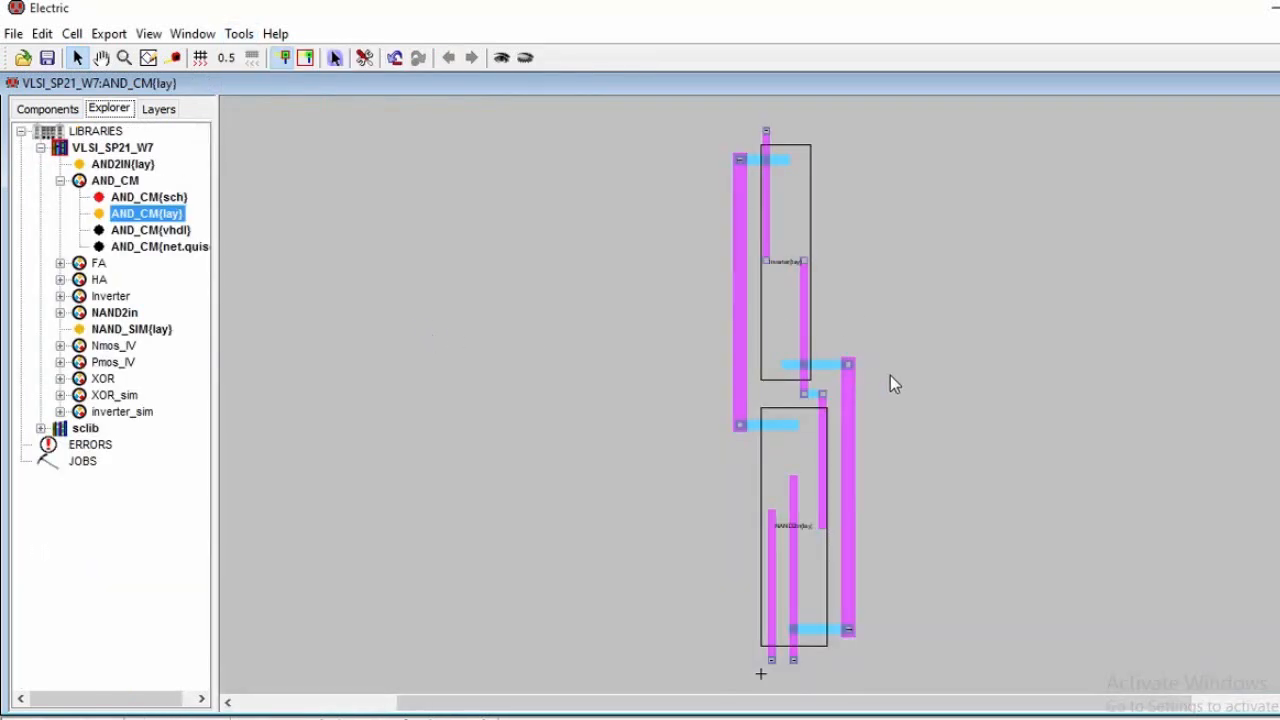
- Inspect the routing around the NAND2in instance in the regenerated AND_CM layout, run the hierarchical DRC check, and collapse the AND_CM cell group
ctrl+scroll(821, 436, up, 5)
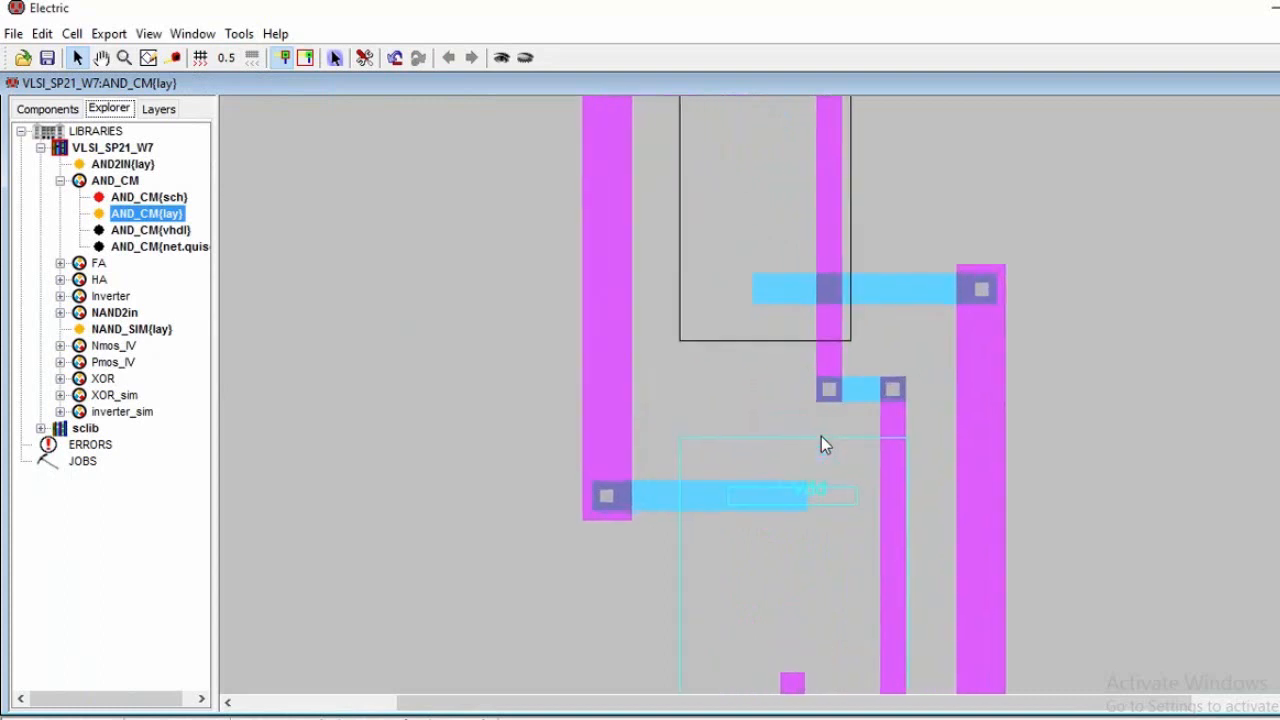
ctrl+scroll(821, 436, up, 1)
scroll(858, 343, down, 3)
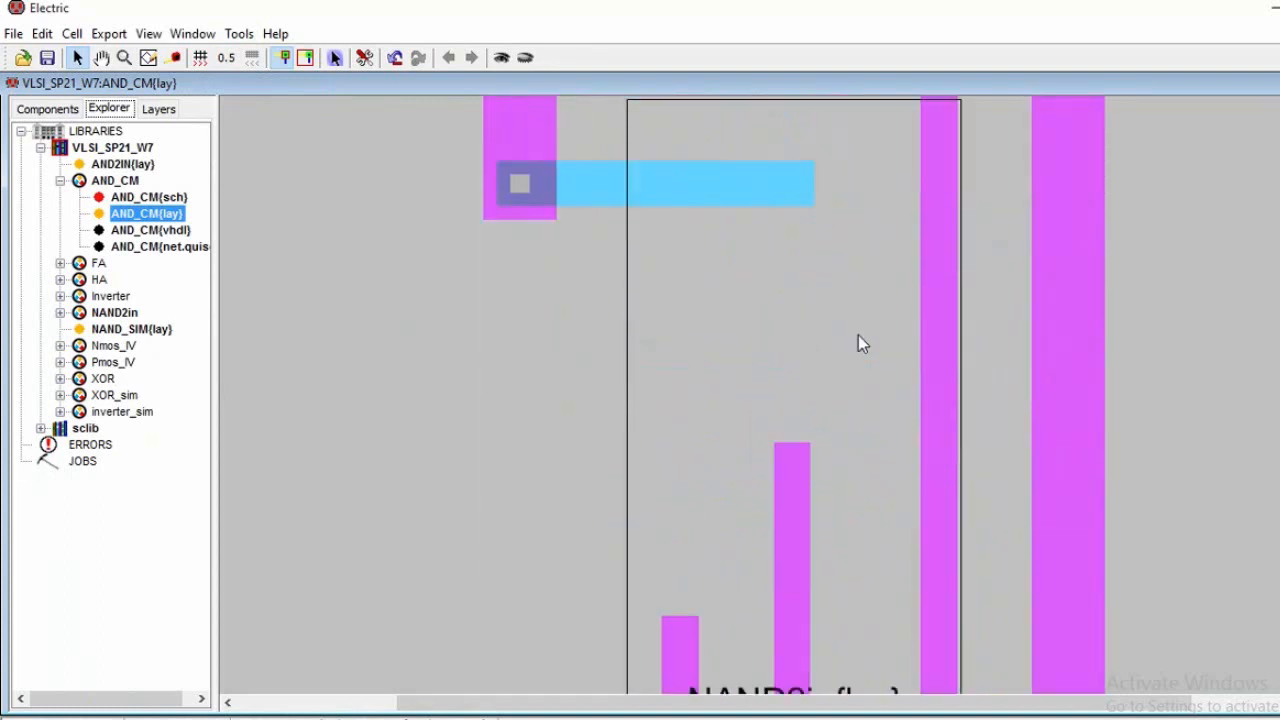
ctrl+scroll(858, 343, down, 2)
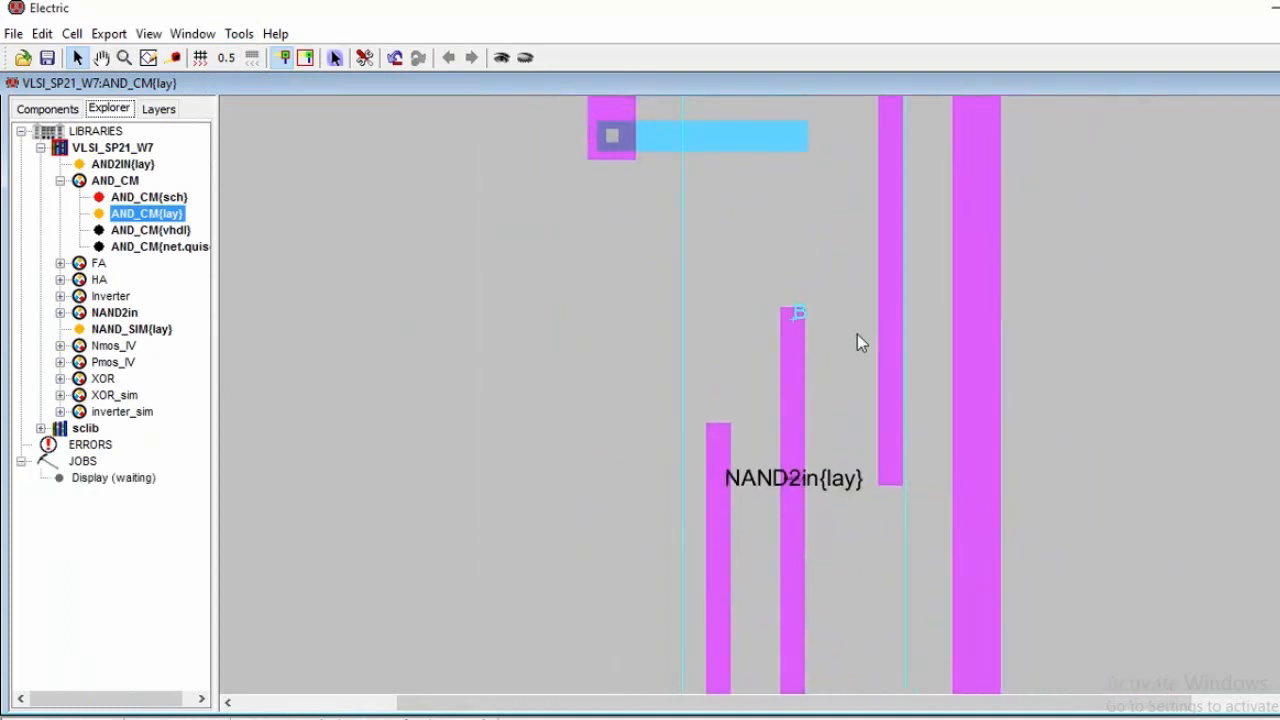
ctrl+scroll(857, 334, down, 2)
scroll(820, 573, down, 3)
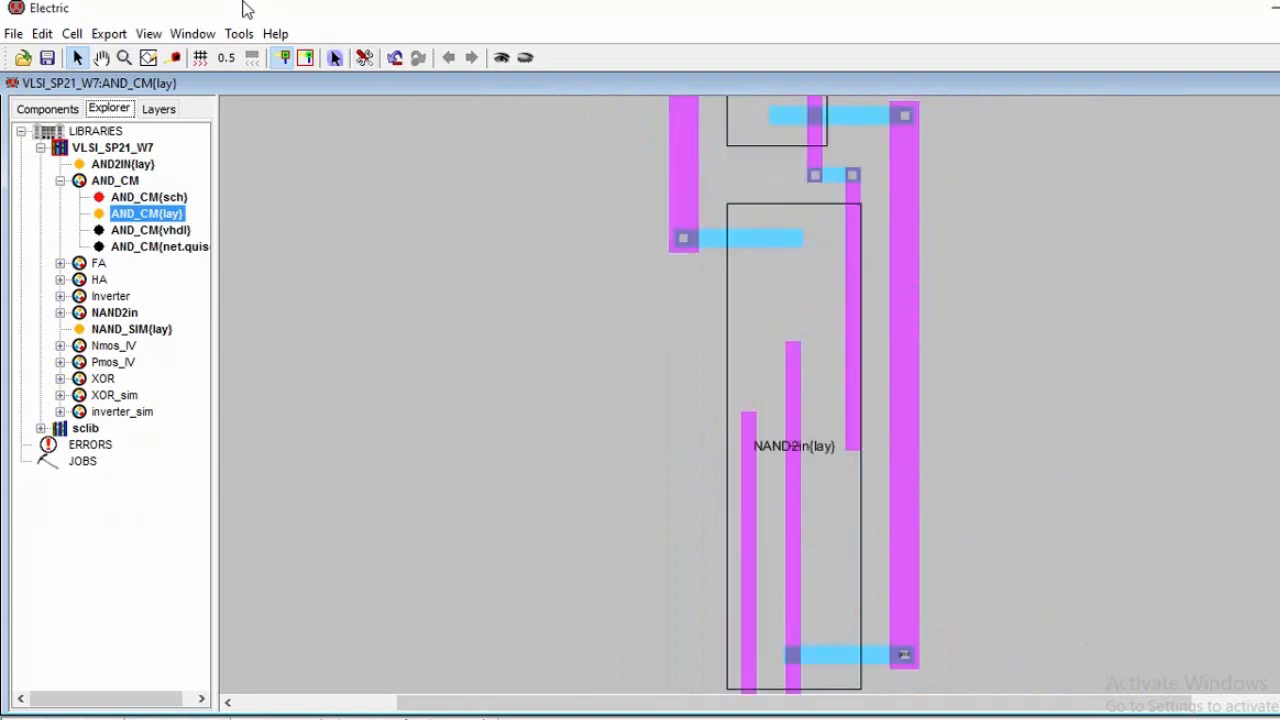
click(238, 34)
mouse_move(260, 60)
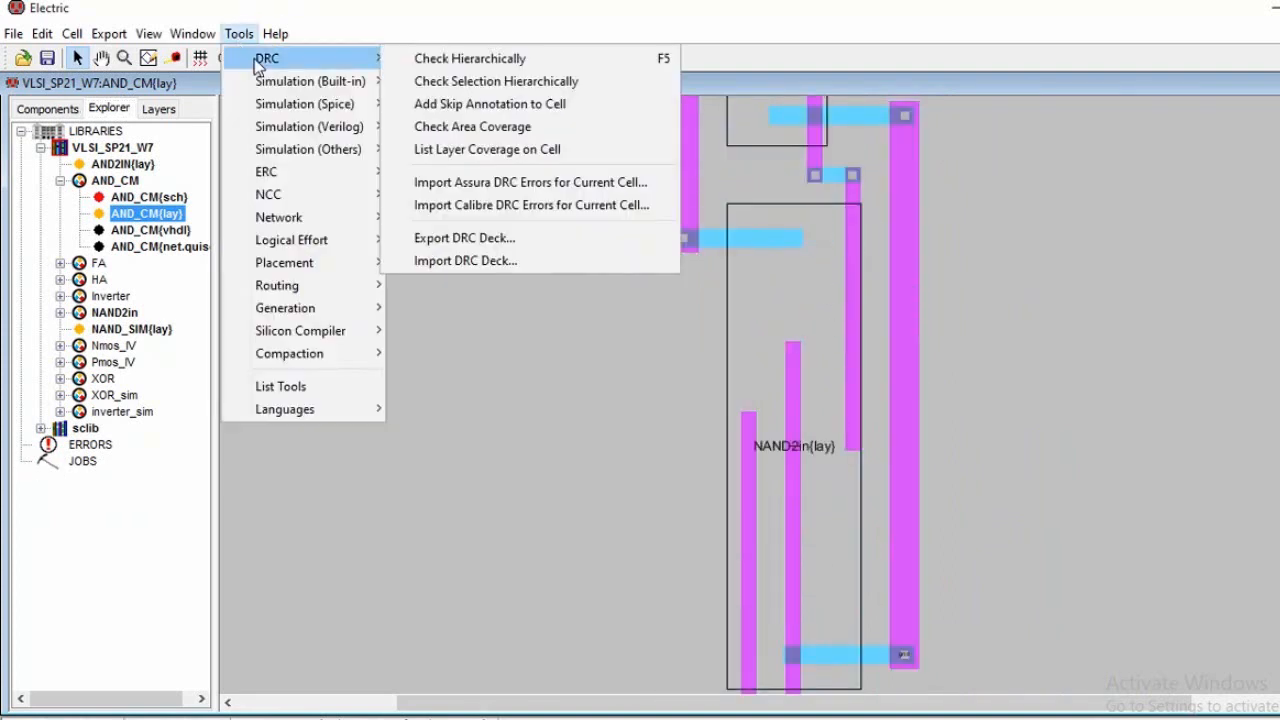
click(512, 60)
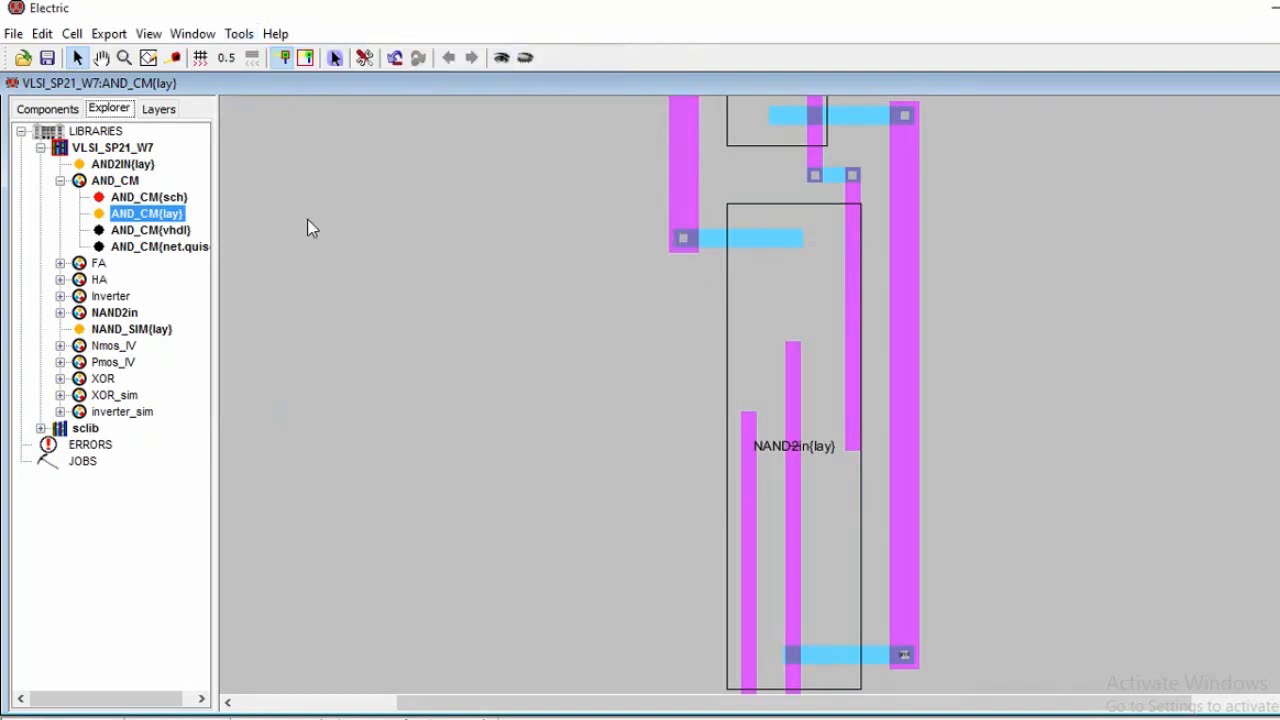
click(60, 181)
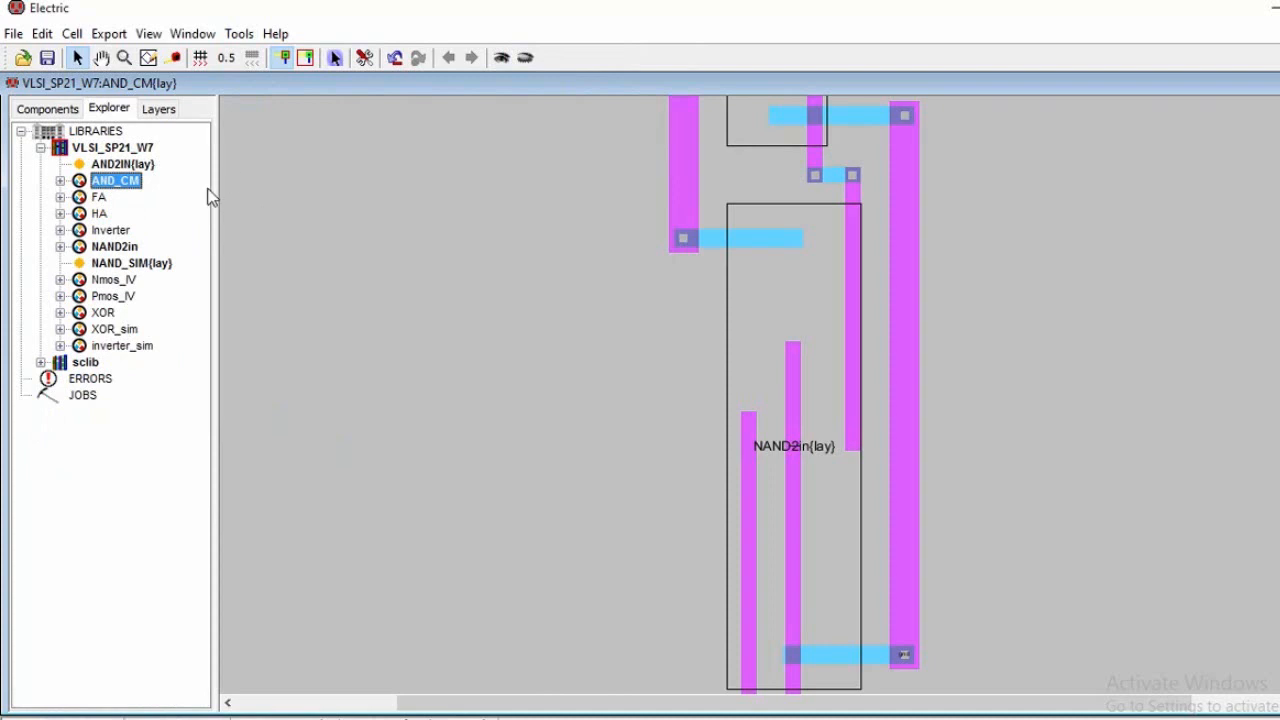
ctrl+scroll(237, 189, down, 9)
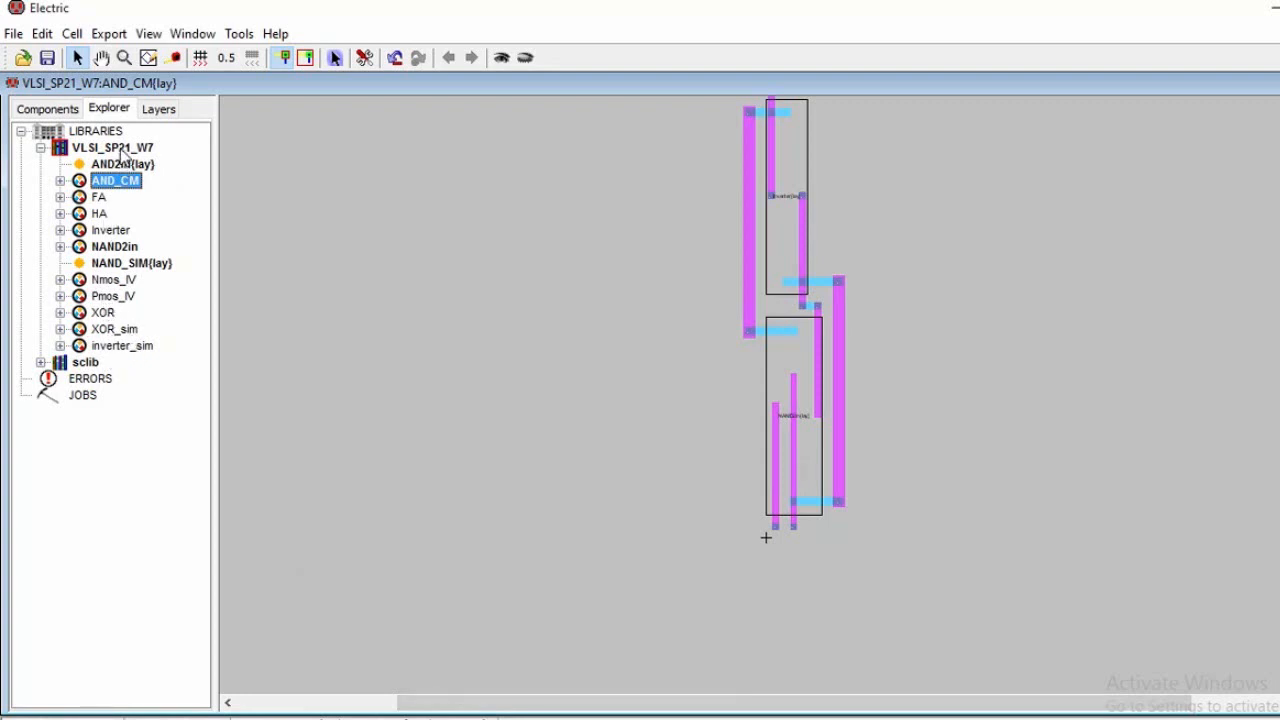
click(121, 150)
right_click(121, 150)
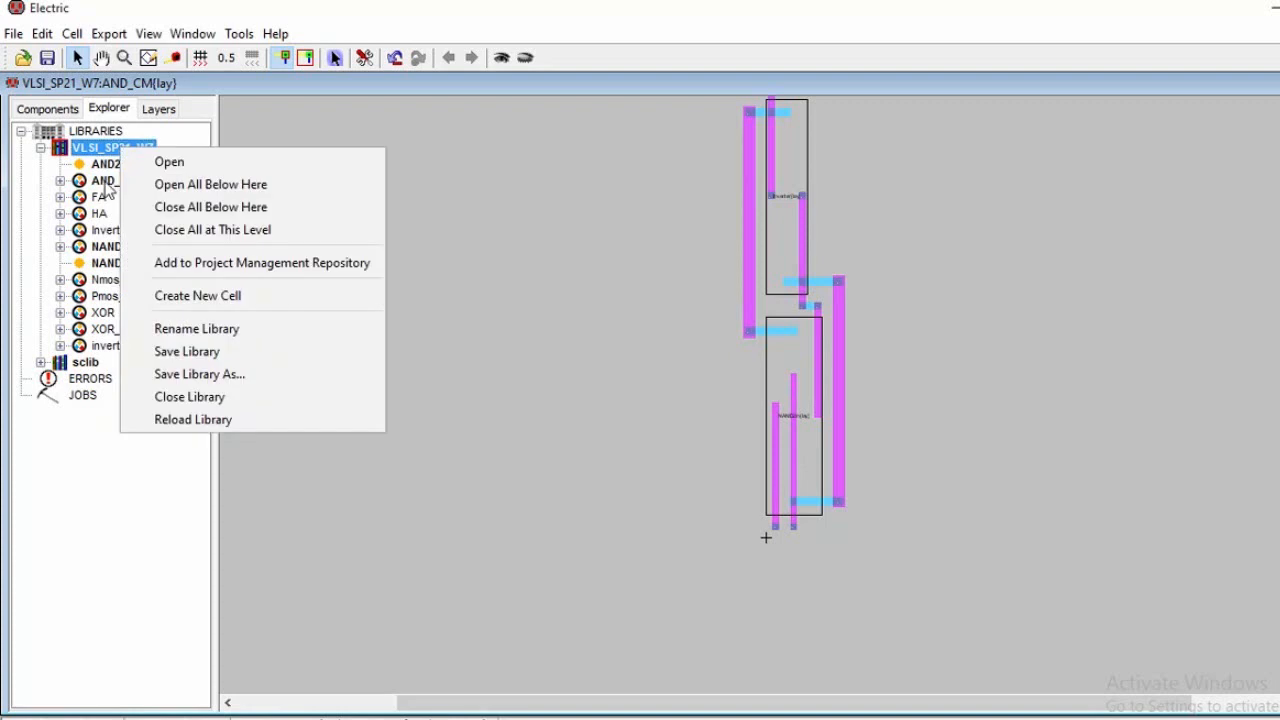
click(397, 135)
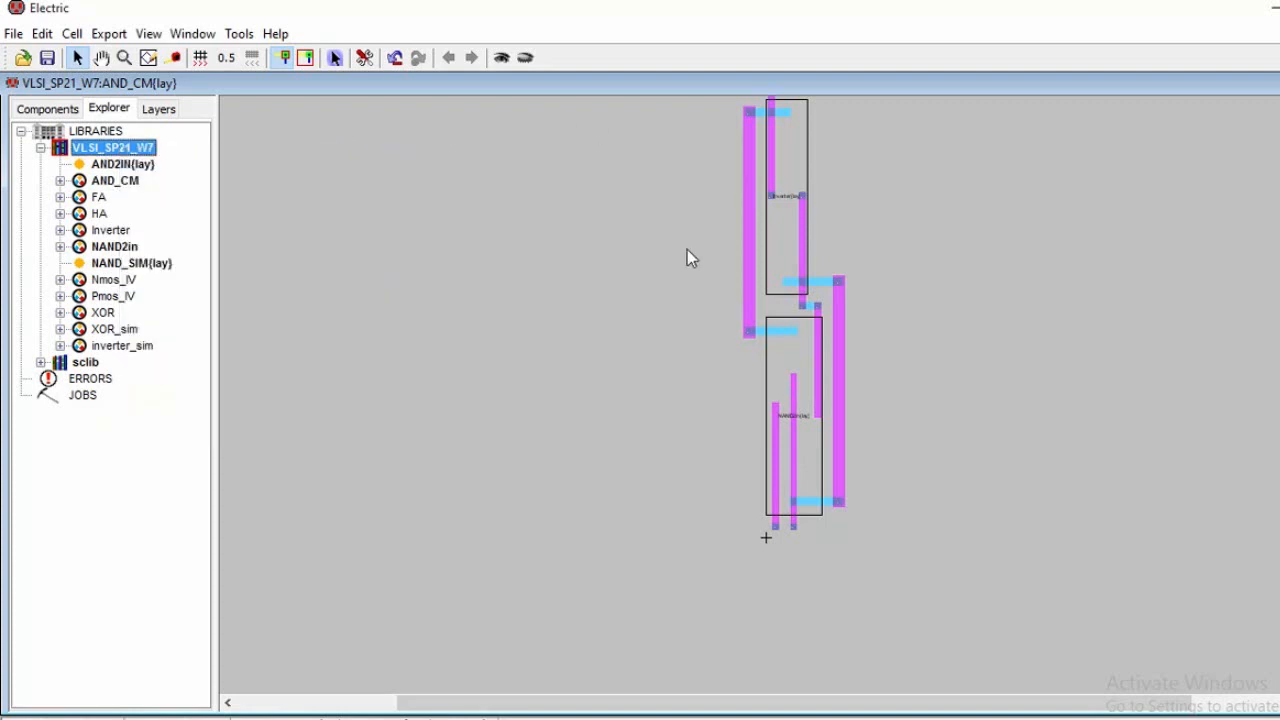
- Switch to the browser, review the 2x1 mux NAND-gate equations and circuit figure, and return to Electric
click(460, 719)
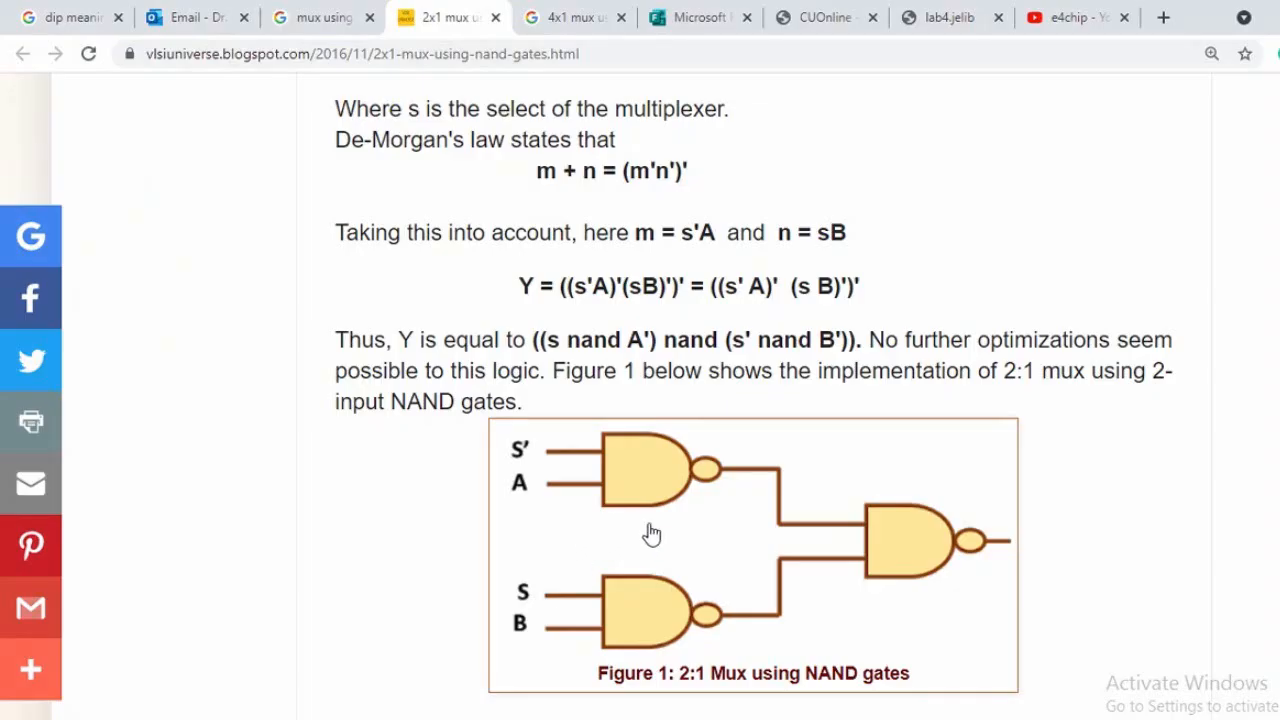
scroll(694, 468, up, 4)
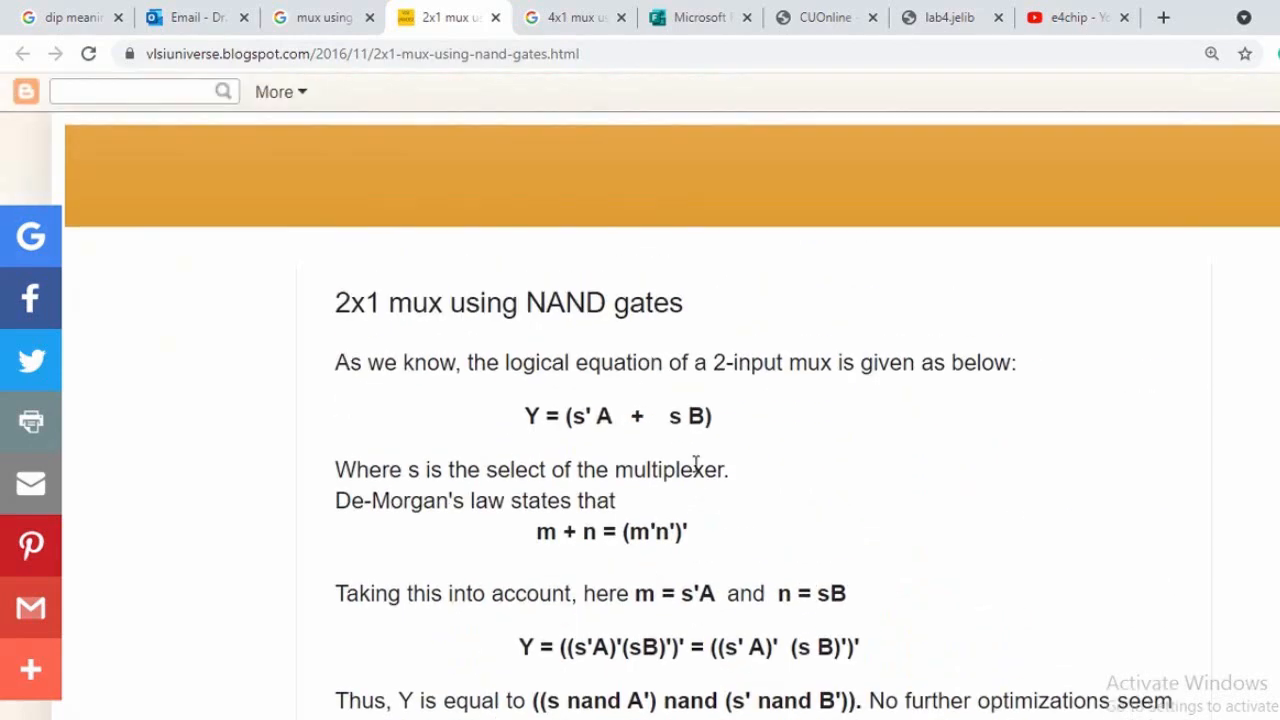
scroll(694, 470, down, 5)
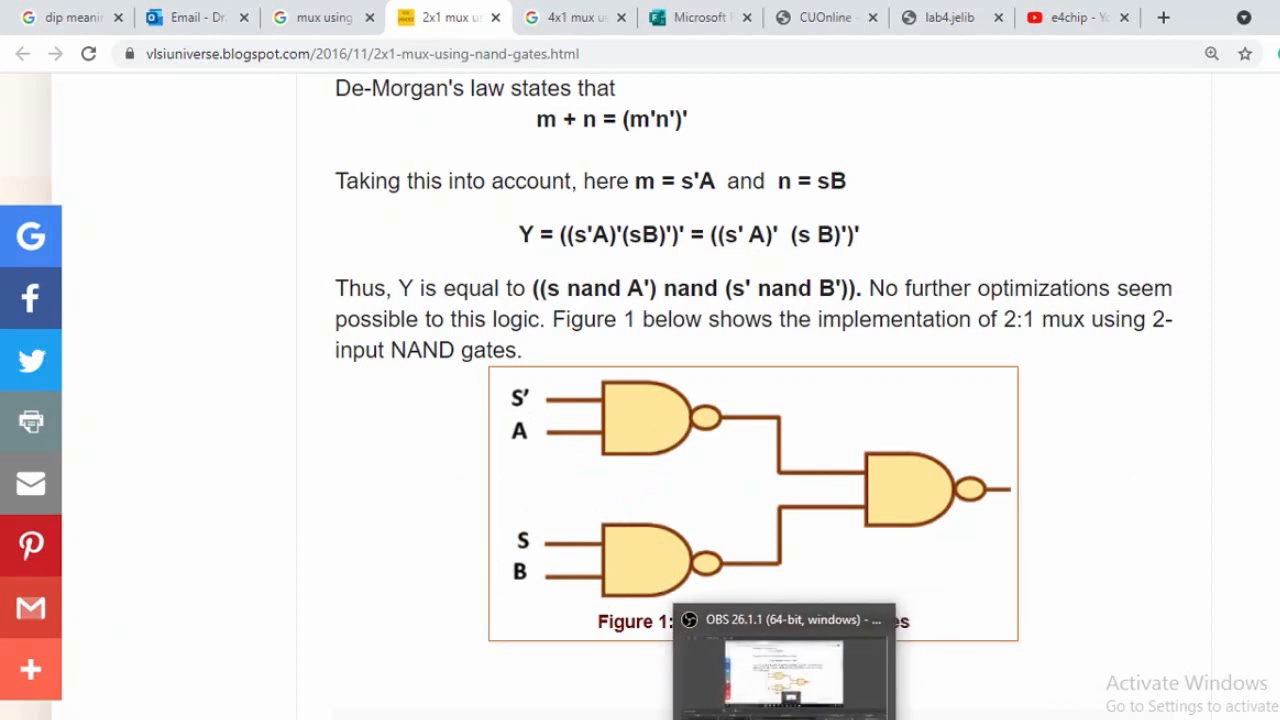
mouse_move(835, 719)
click(835, 680)
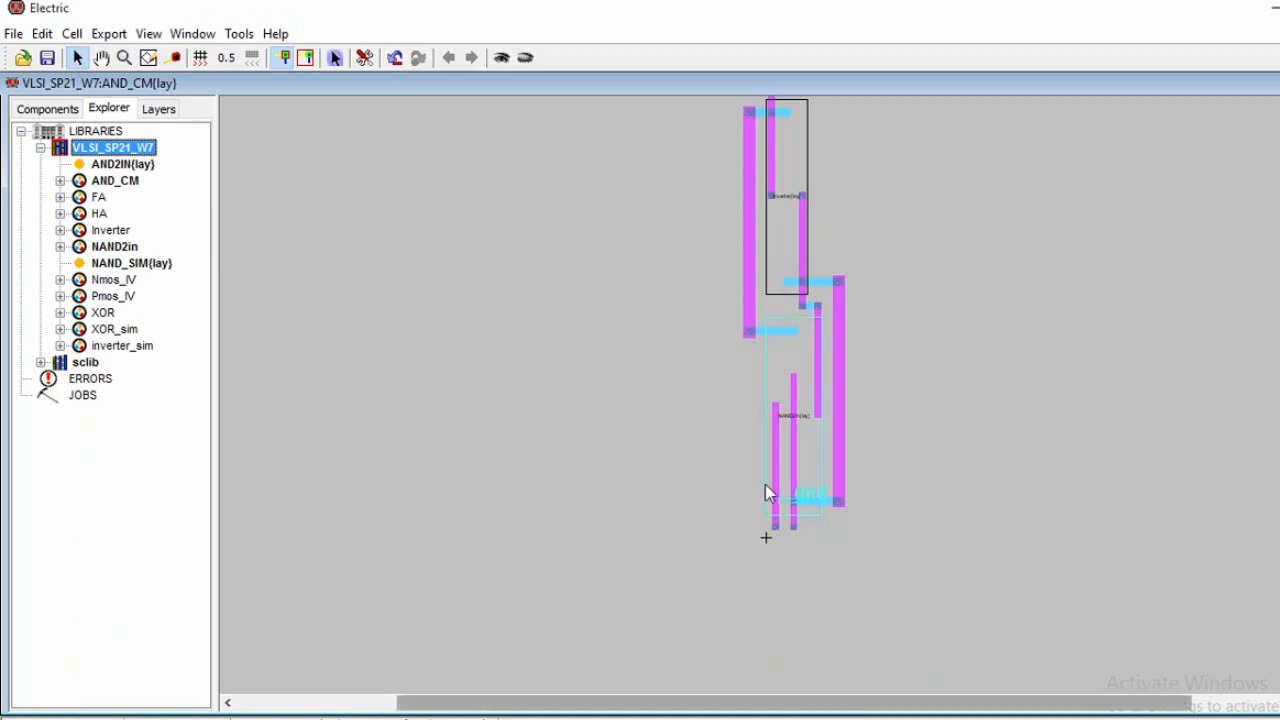
- Create a new schematic cell named mux2to1 in the VLSI_SP21_W7 library
click(107, 251)
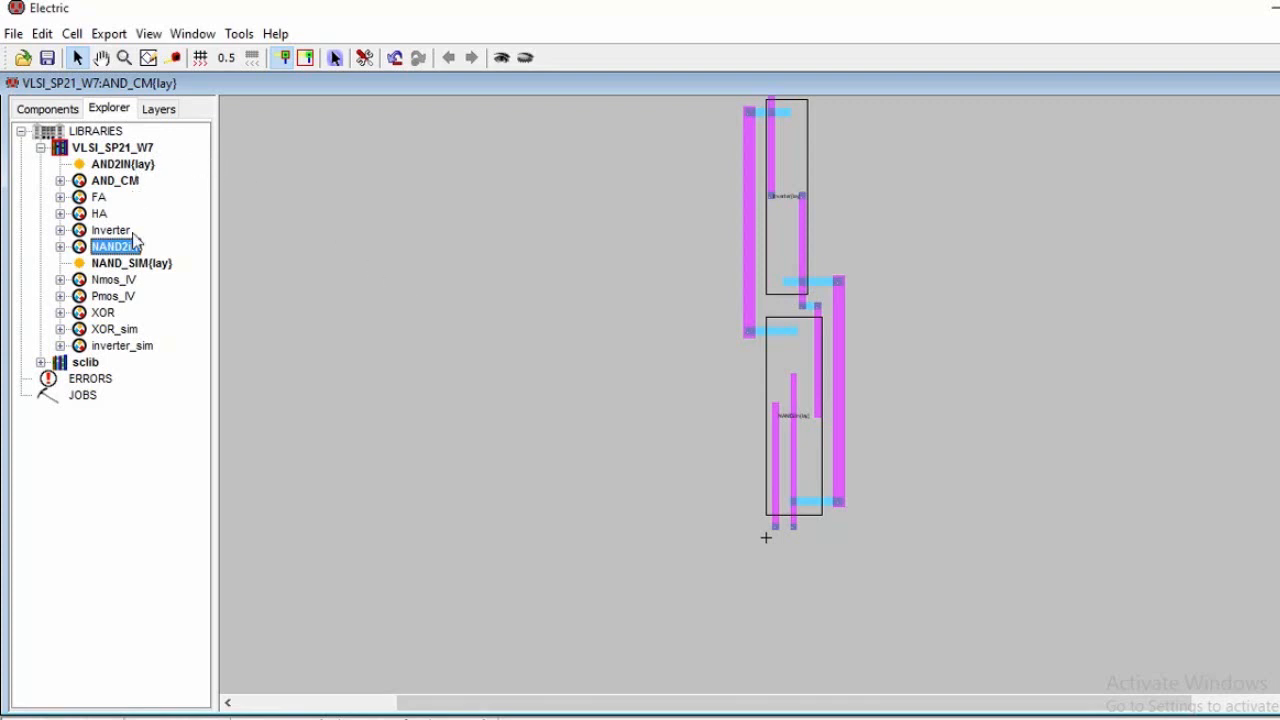
right_click(108, 147)
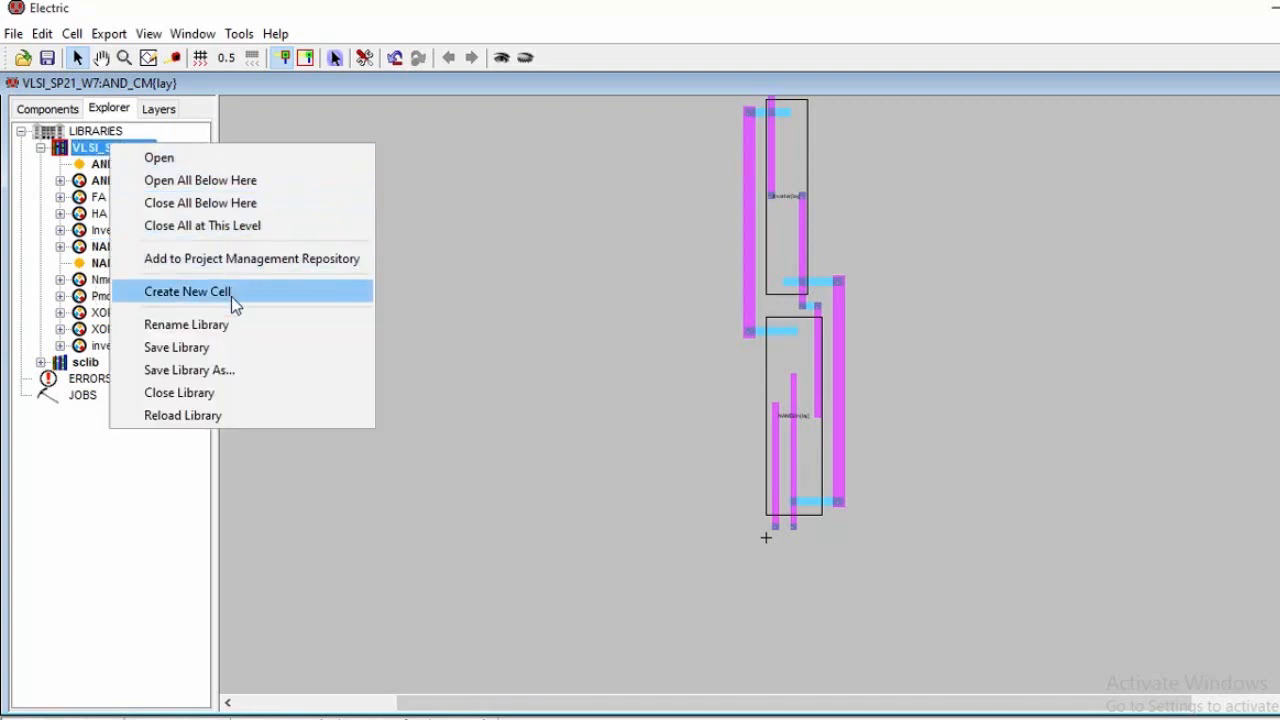
click(188, 291)
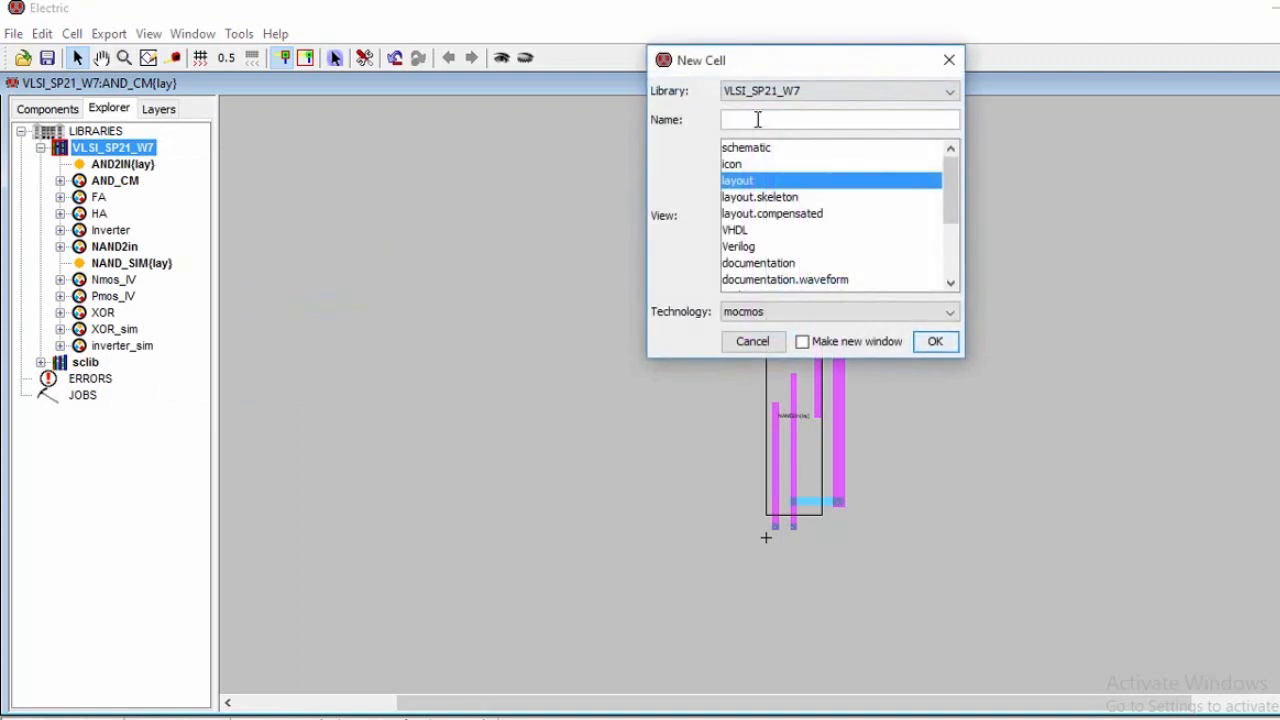
text(mux2to1)
click(760, 148)
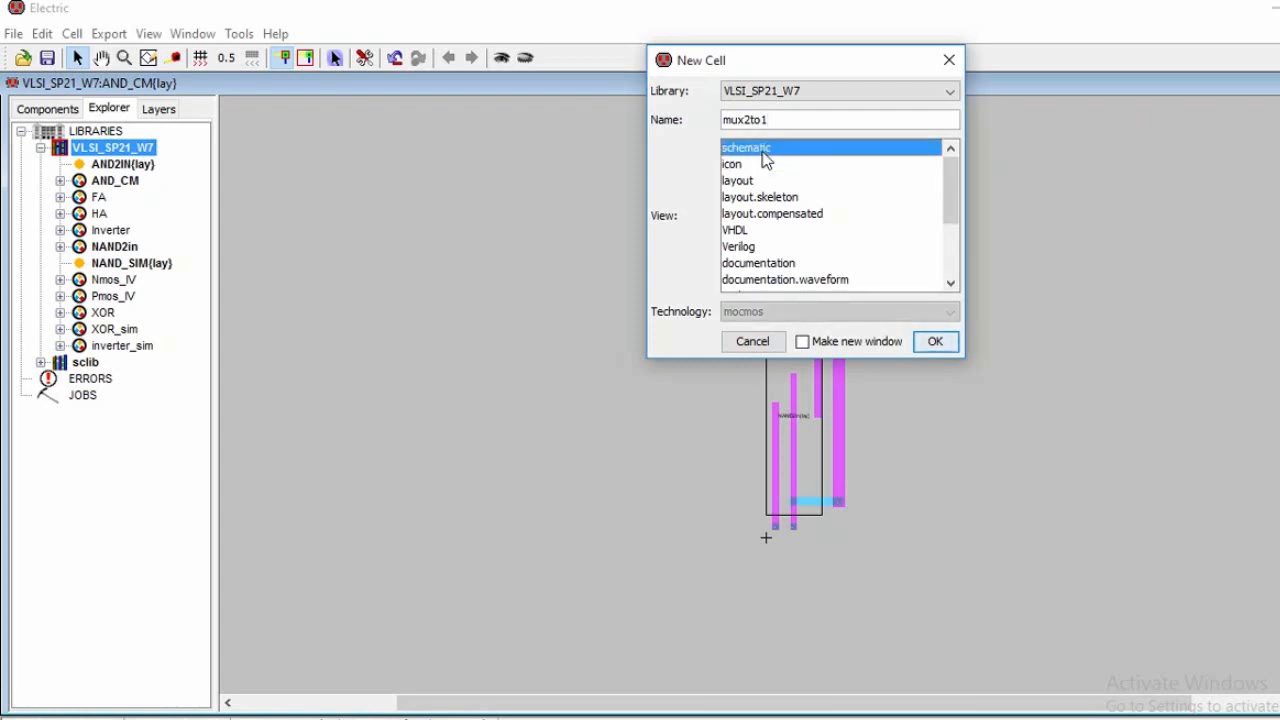
click(932, 343)
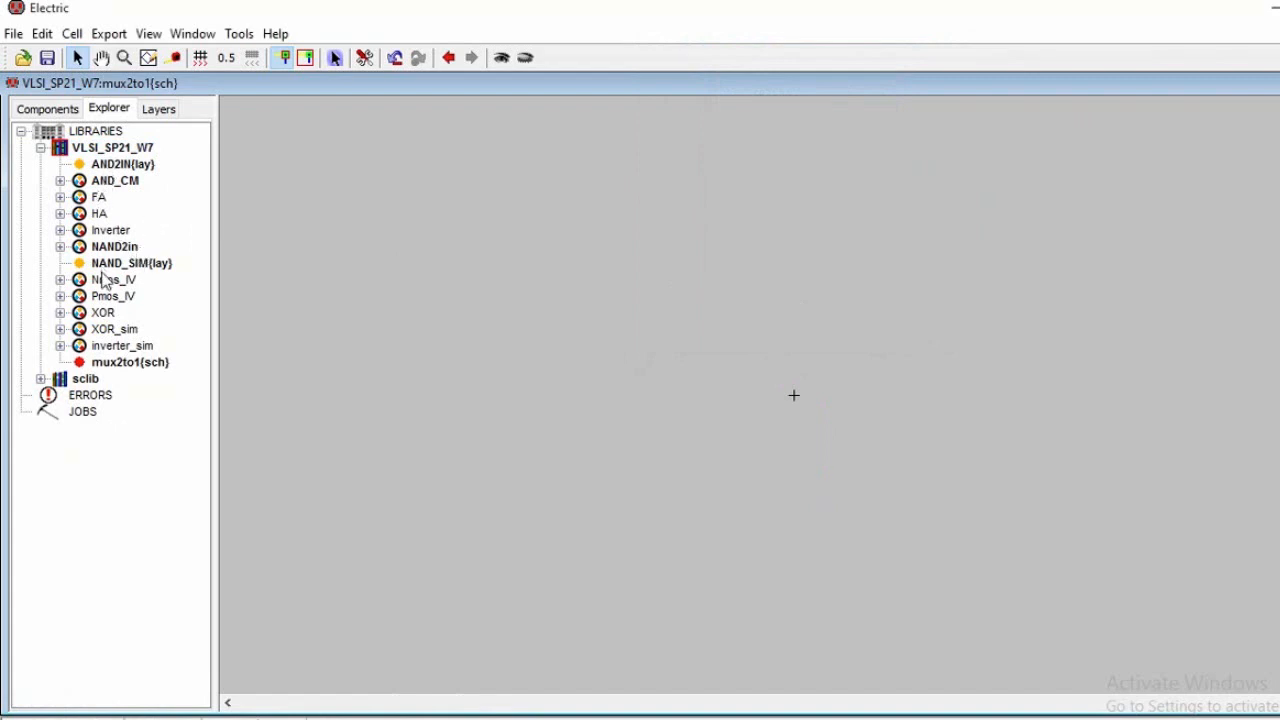
click(104, 365)
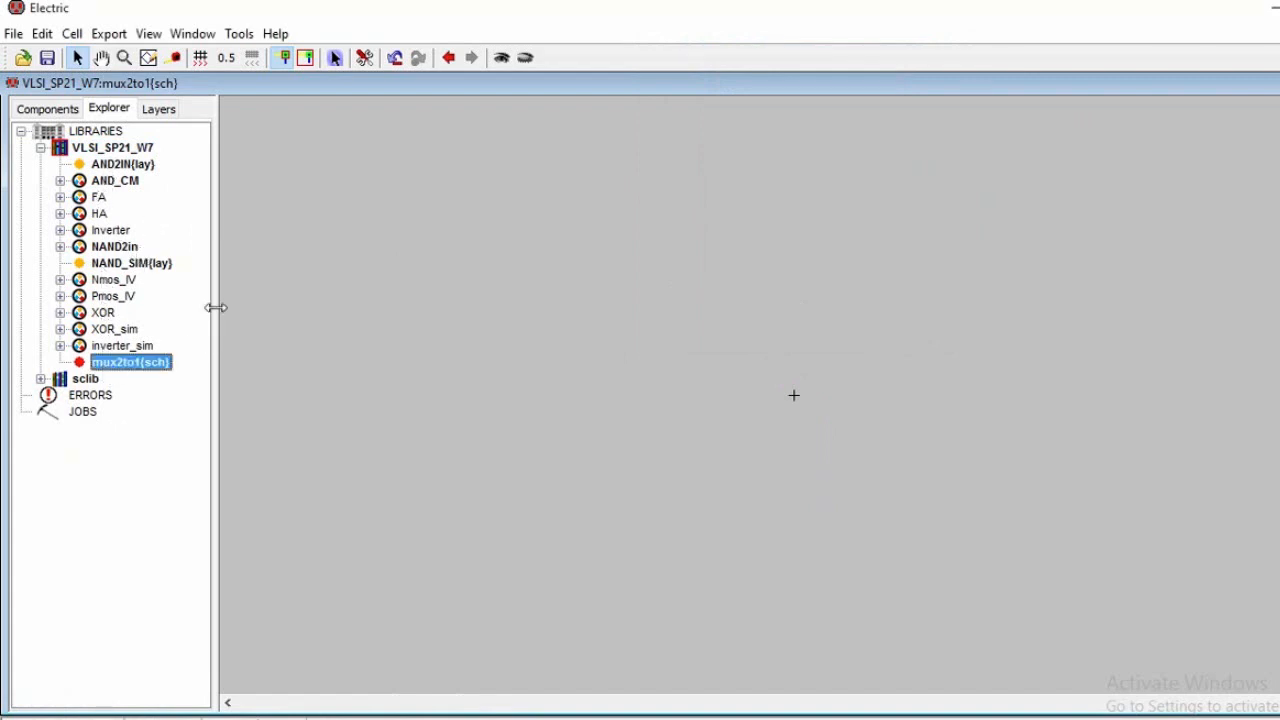
- Place three NAND2in icons, two stacked and one to their right between them, plus an Inverter icon below and left of them
click(108, 247)
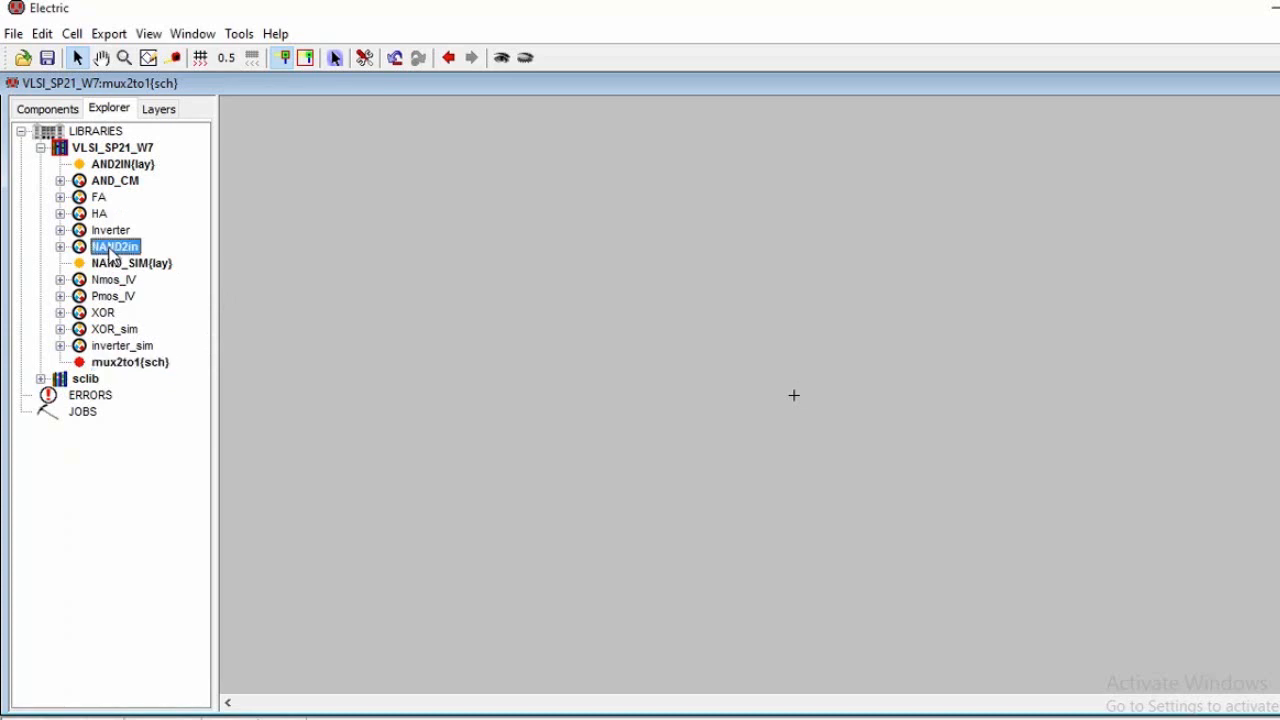
click(61, 246)
drag(120, 284, 685, 273)
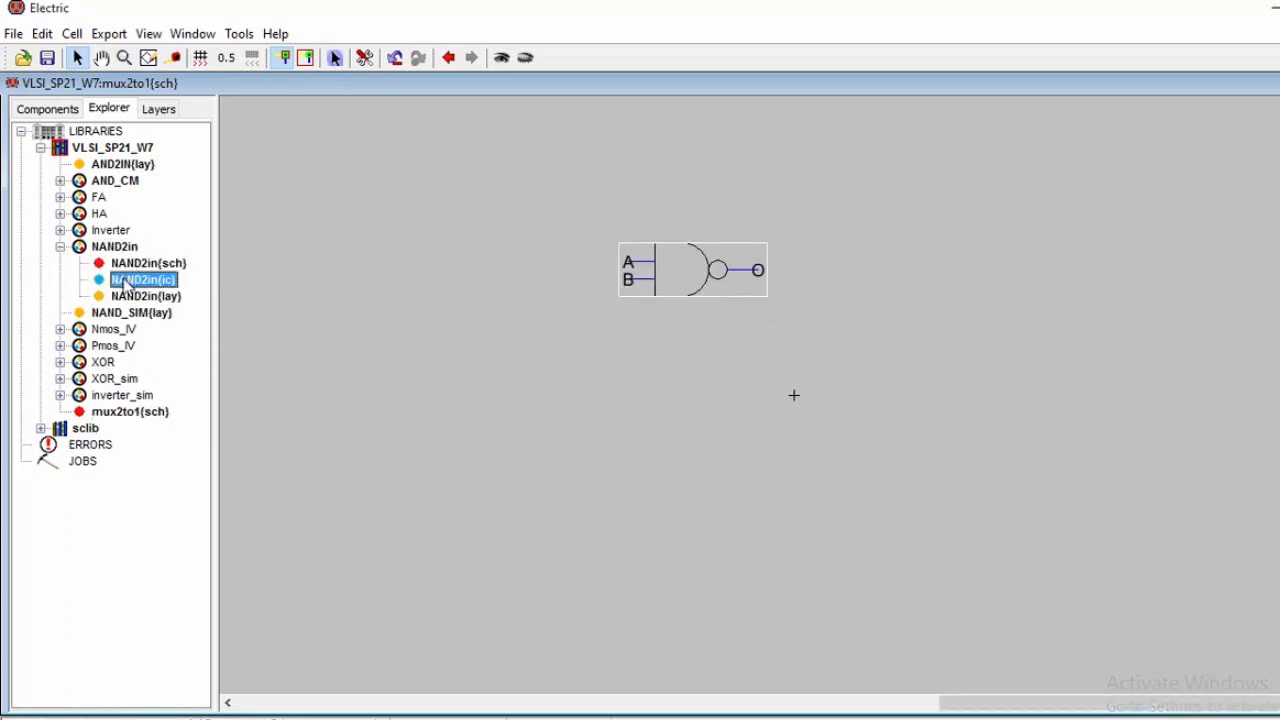
drag(127, 285, 695, 427)
drag(167, 283, 942, 346)
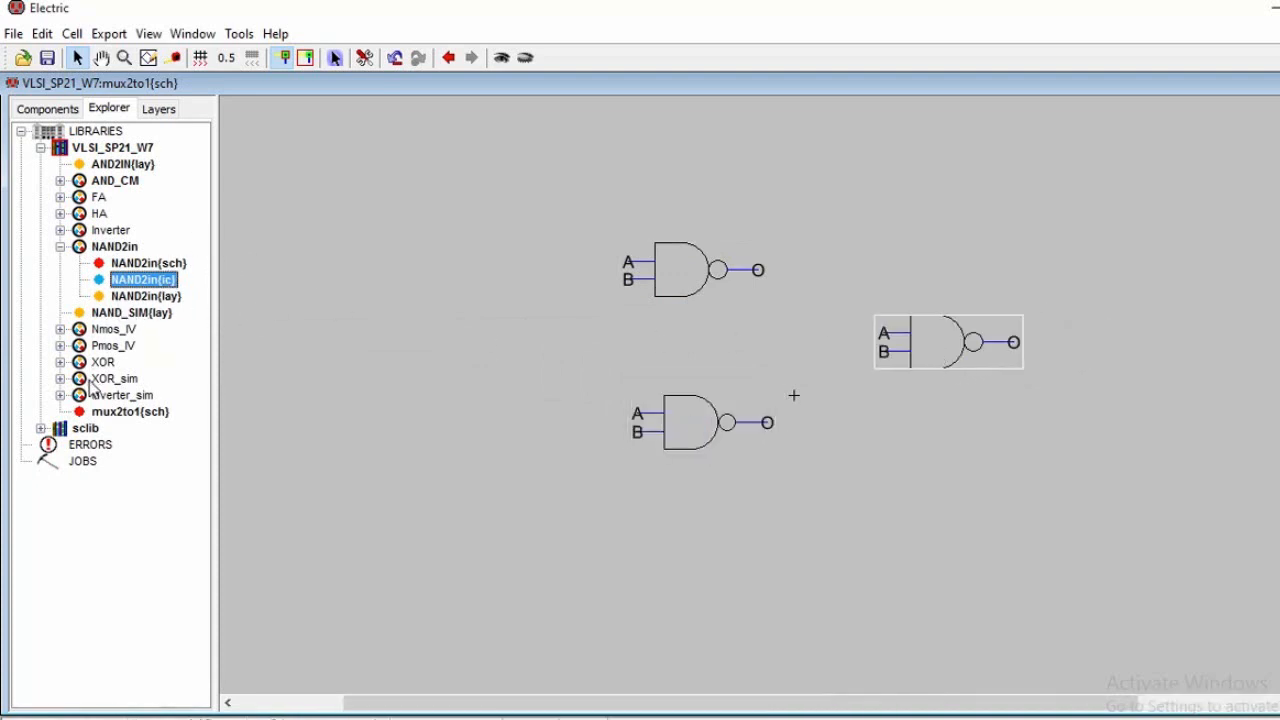
click(60, 230)
drag(138, 264, 455, 589)
- Check the mux figure in the browser, wire the inverter's output to input A of the upper-left NAND gate, and extend a wire leftward from the inverter's input
click(626, 265)
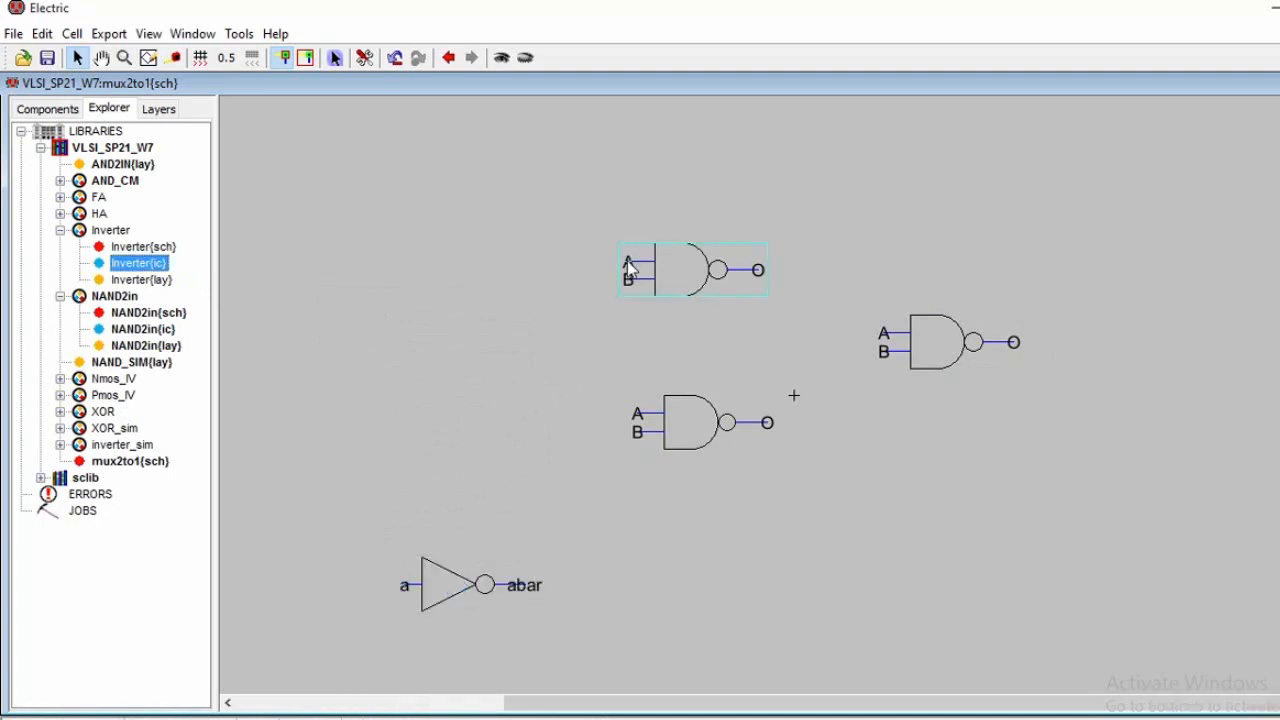
click(518, 718)
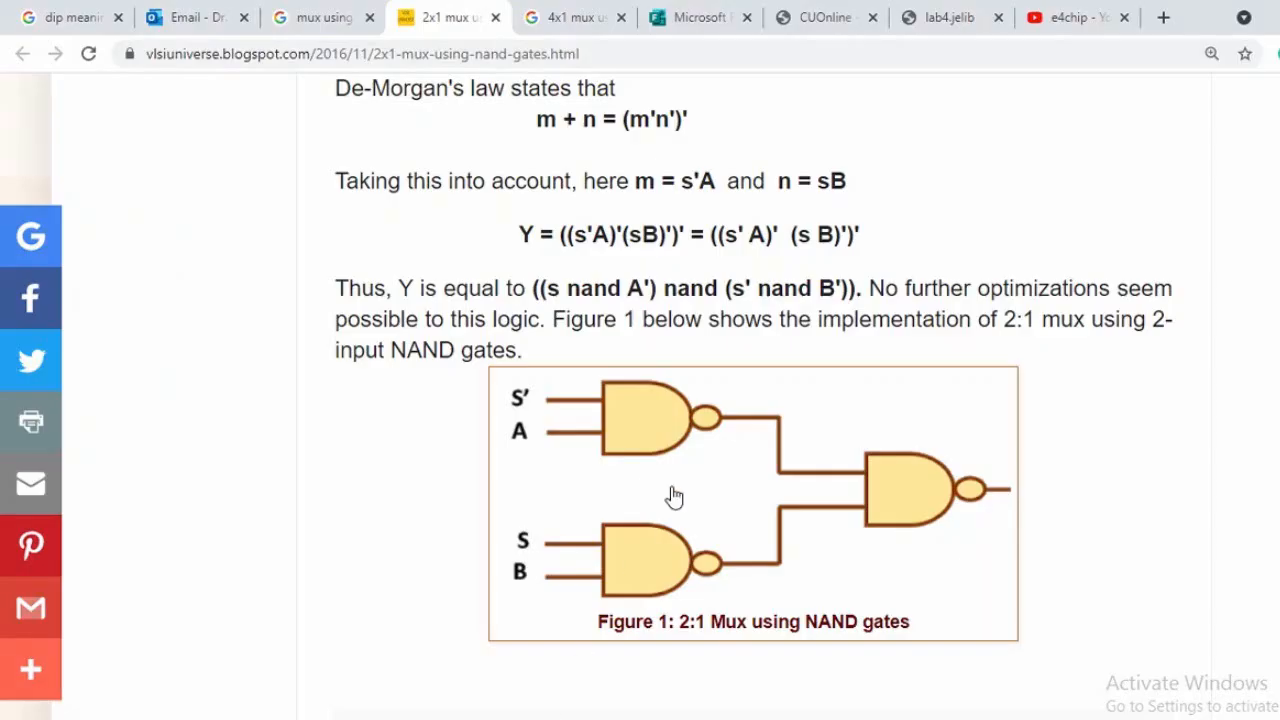
click(540, 718)
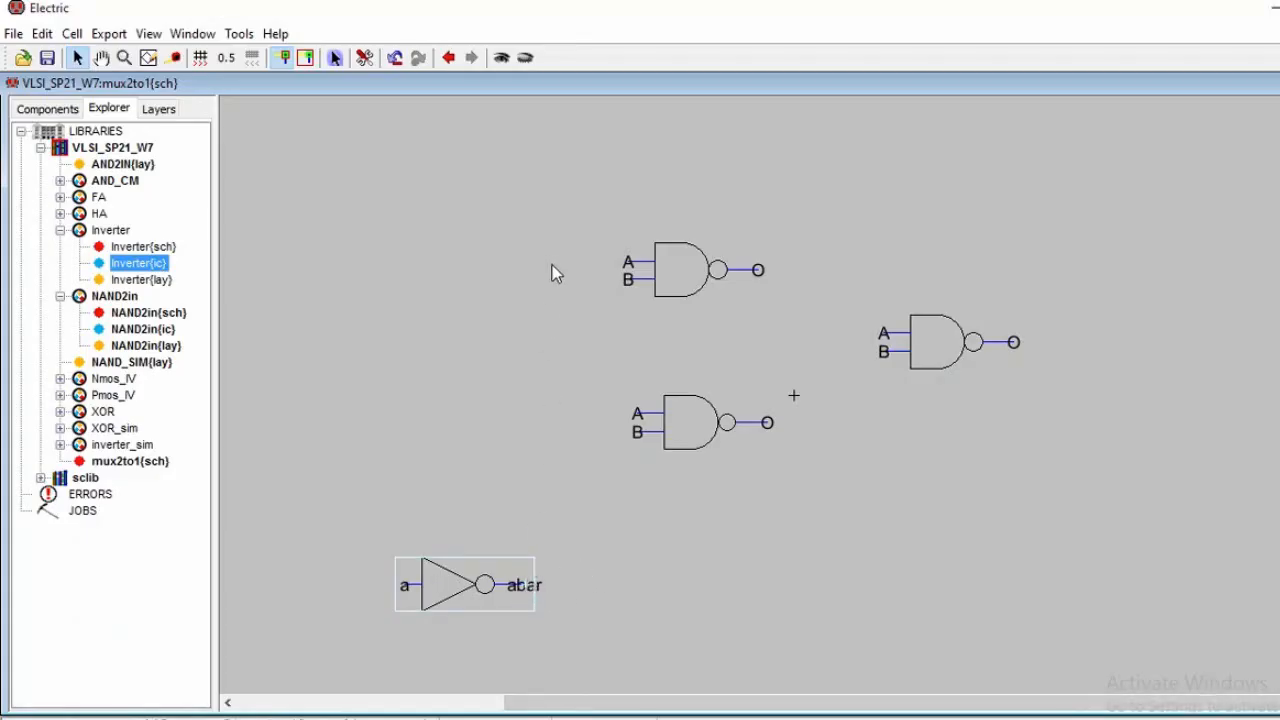
right_drag(556, 274, 633, 266)
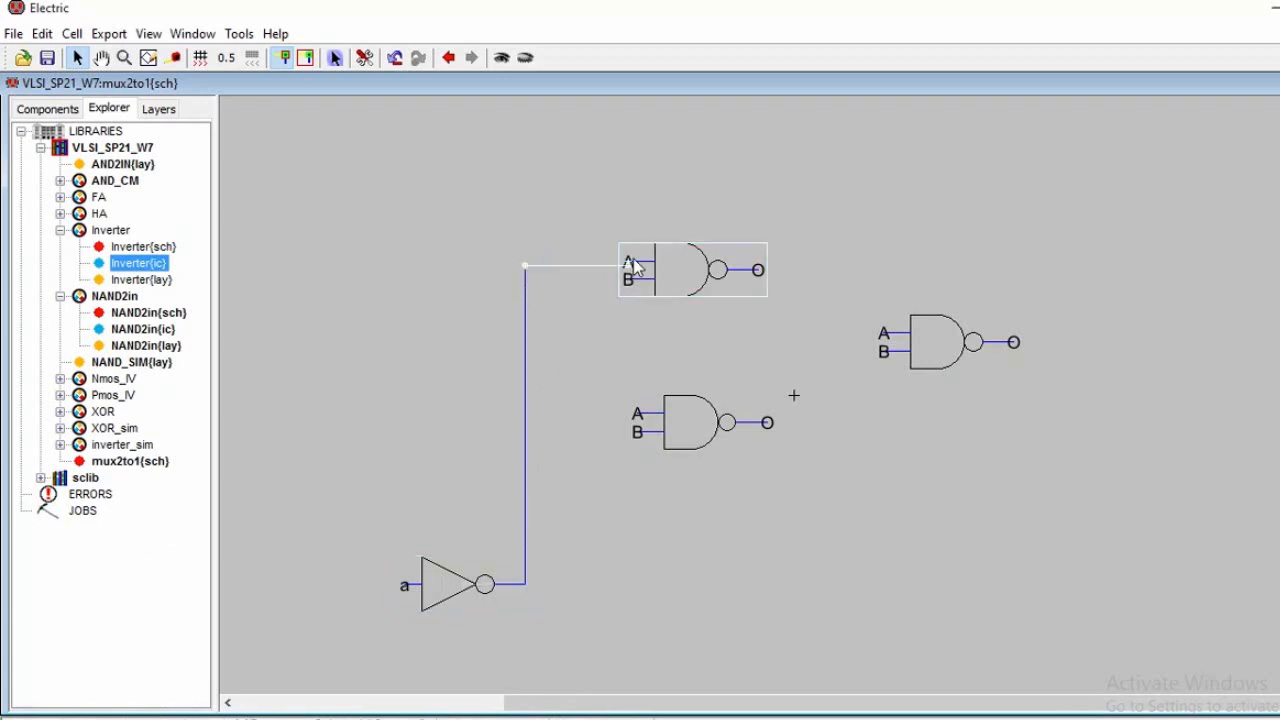
click(405, 590)
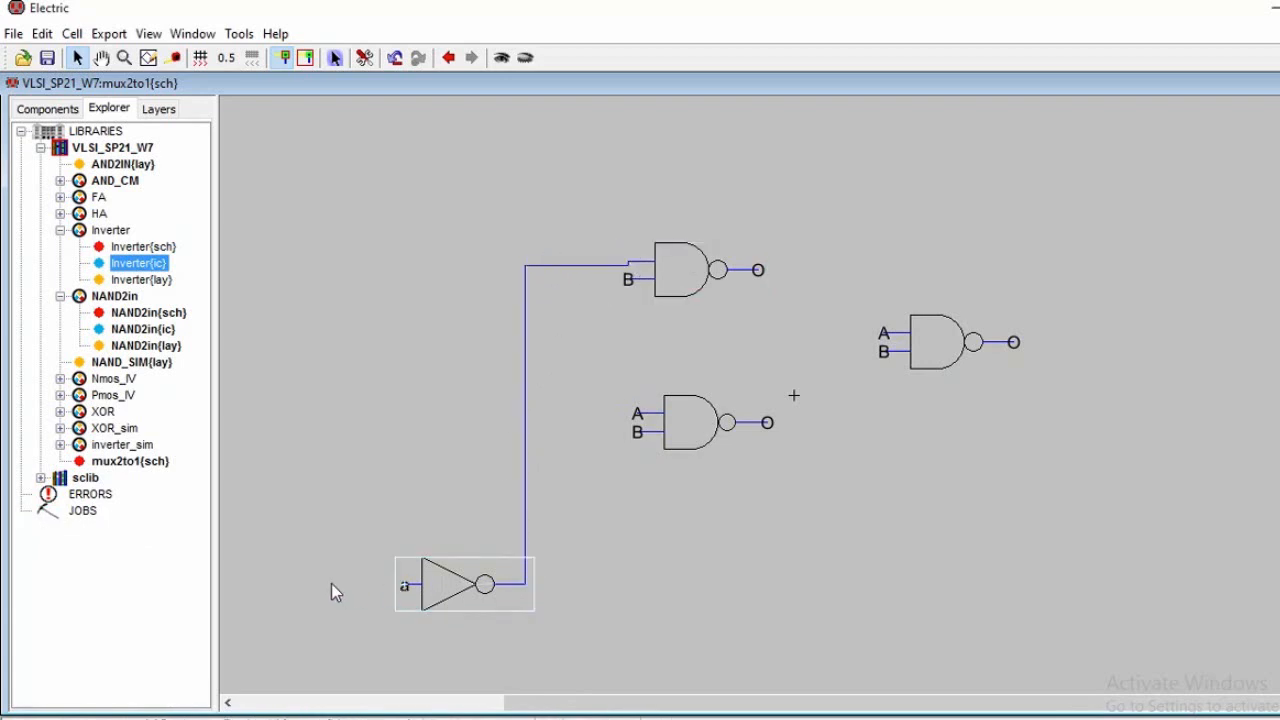
right_drag(336, 592, 333, 590)
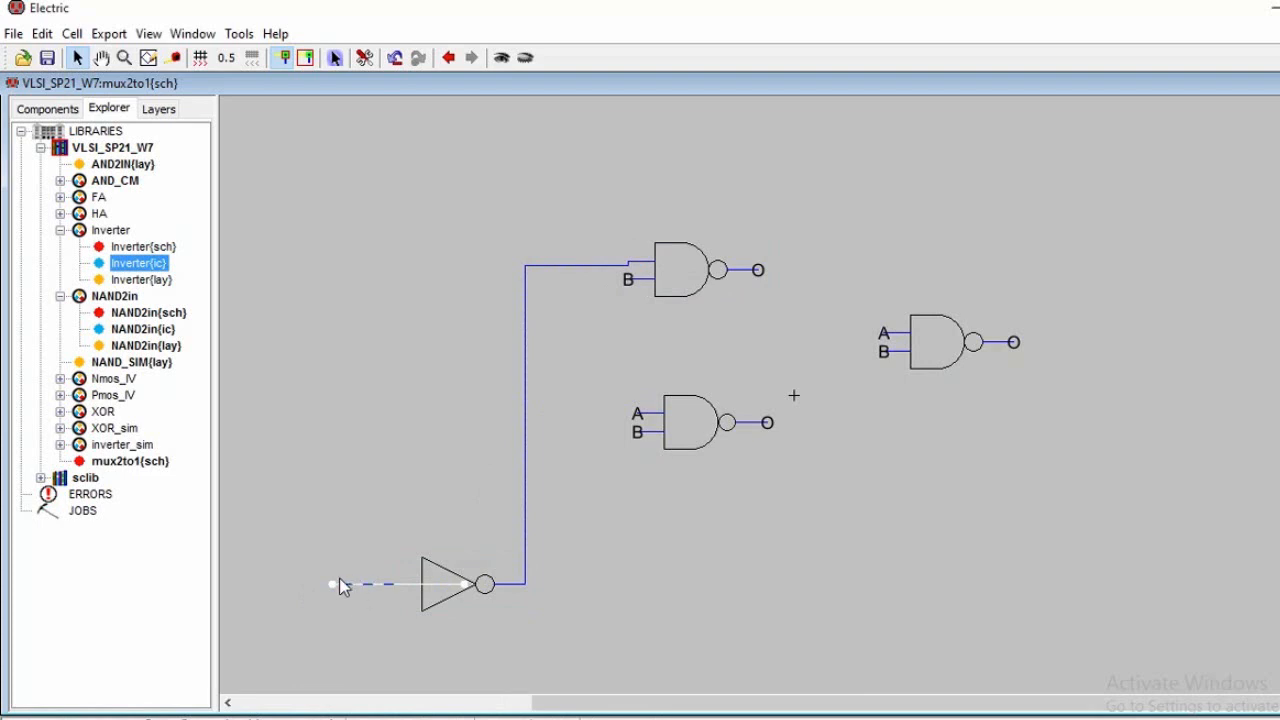
- Create an input export named S at the free end of the inverter's input wire
key(ctrl+e)
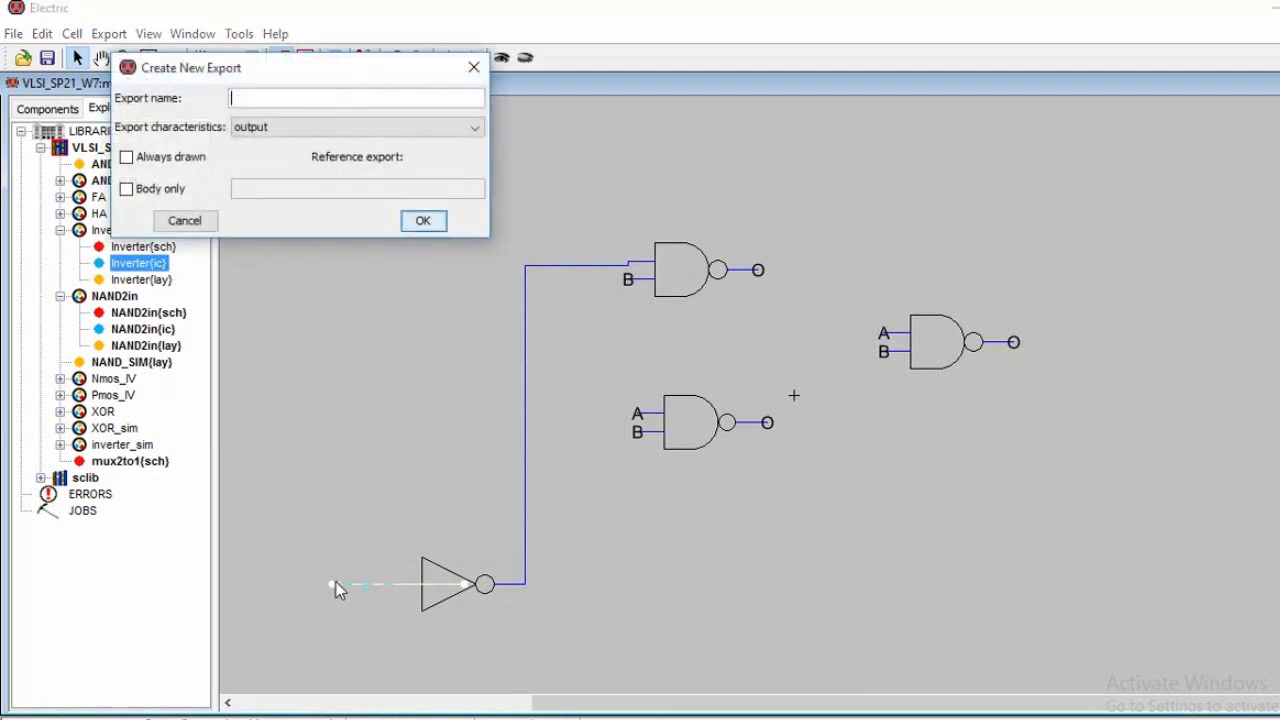
click(349, 129)
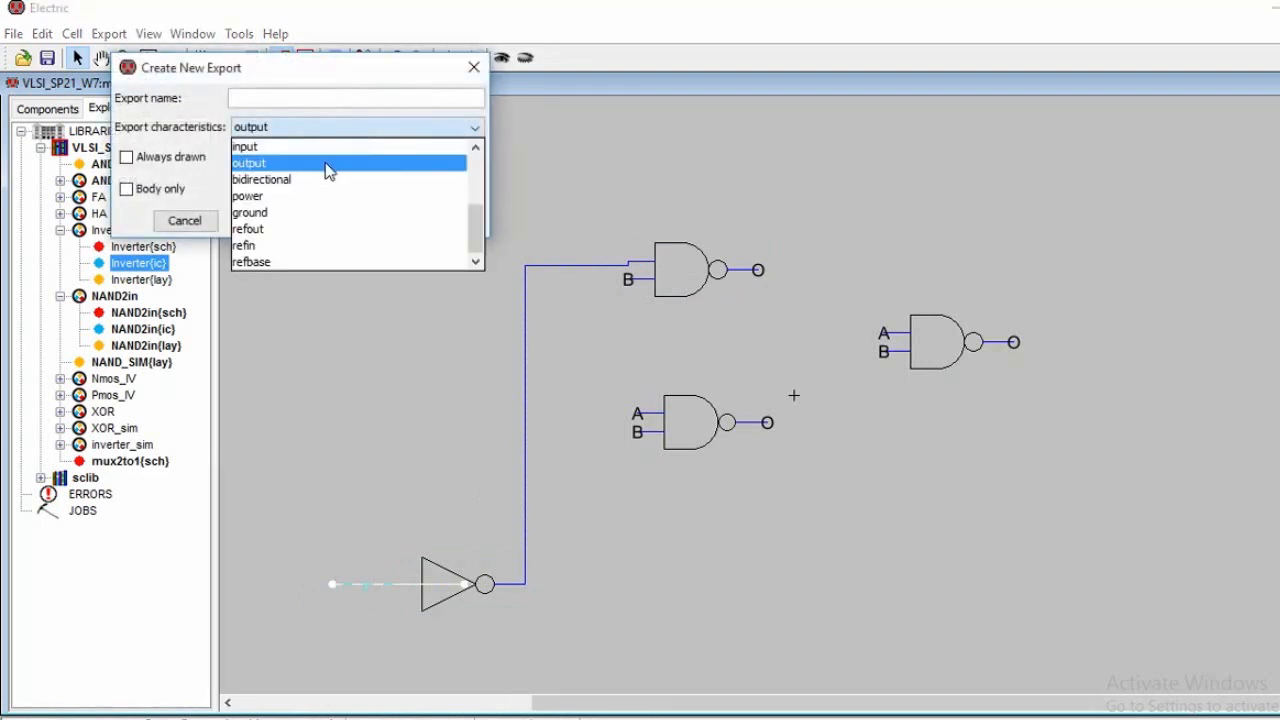
click(328, 147)
click(331, 96)
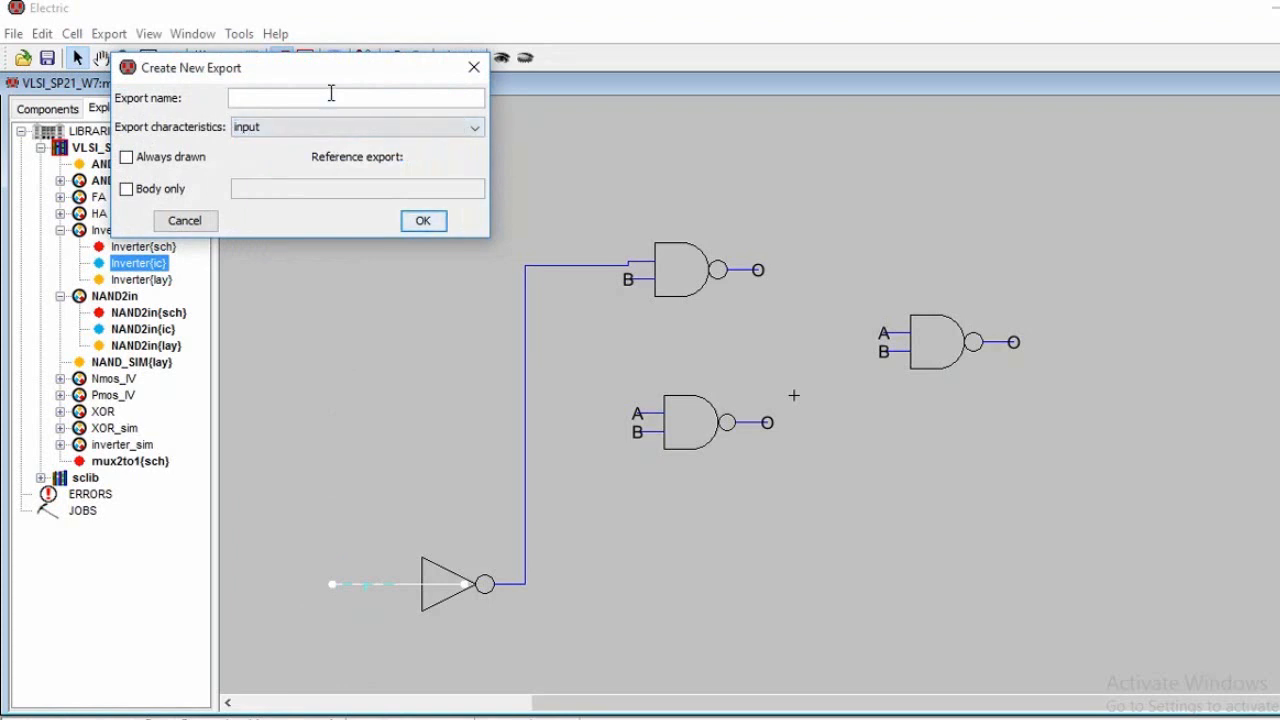
text(S)
click(423, 220)
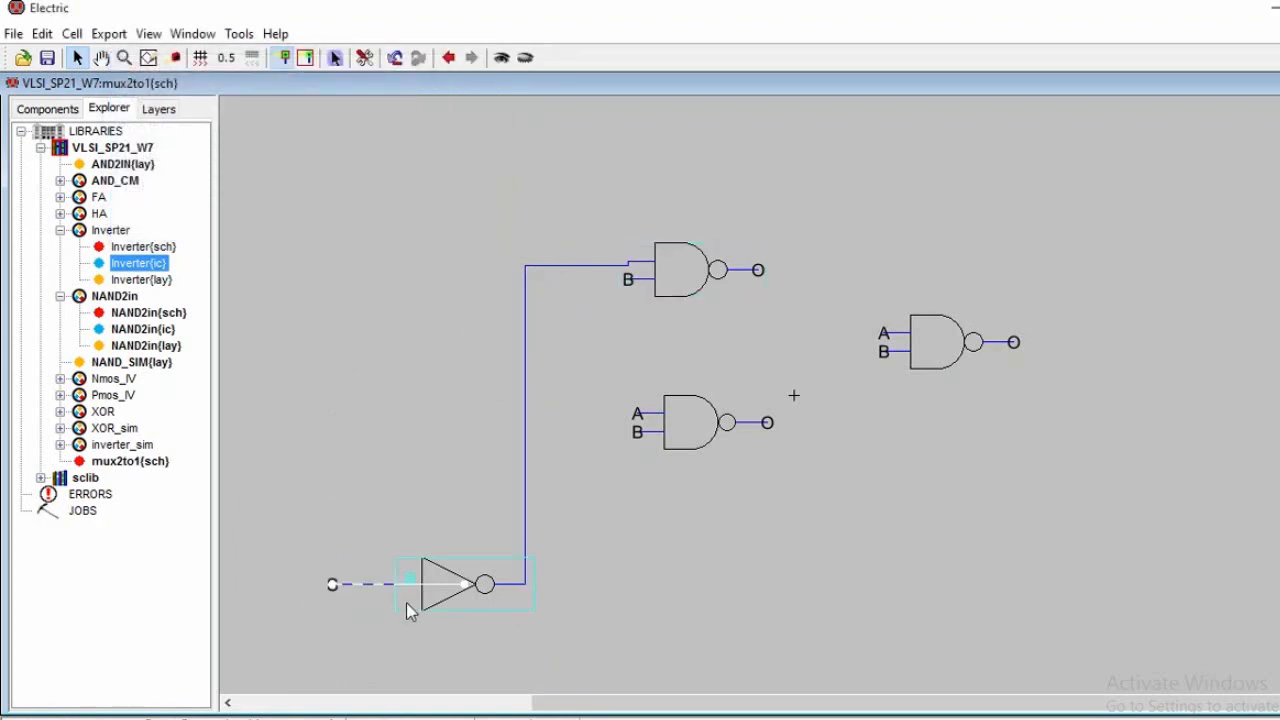
- Extend wires leftward from input B of both the upper-left and lower-left NAND gates
click(631, 278)
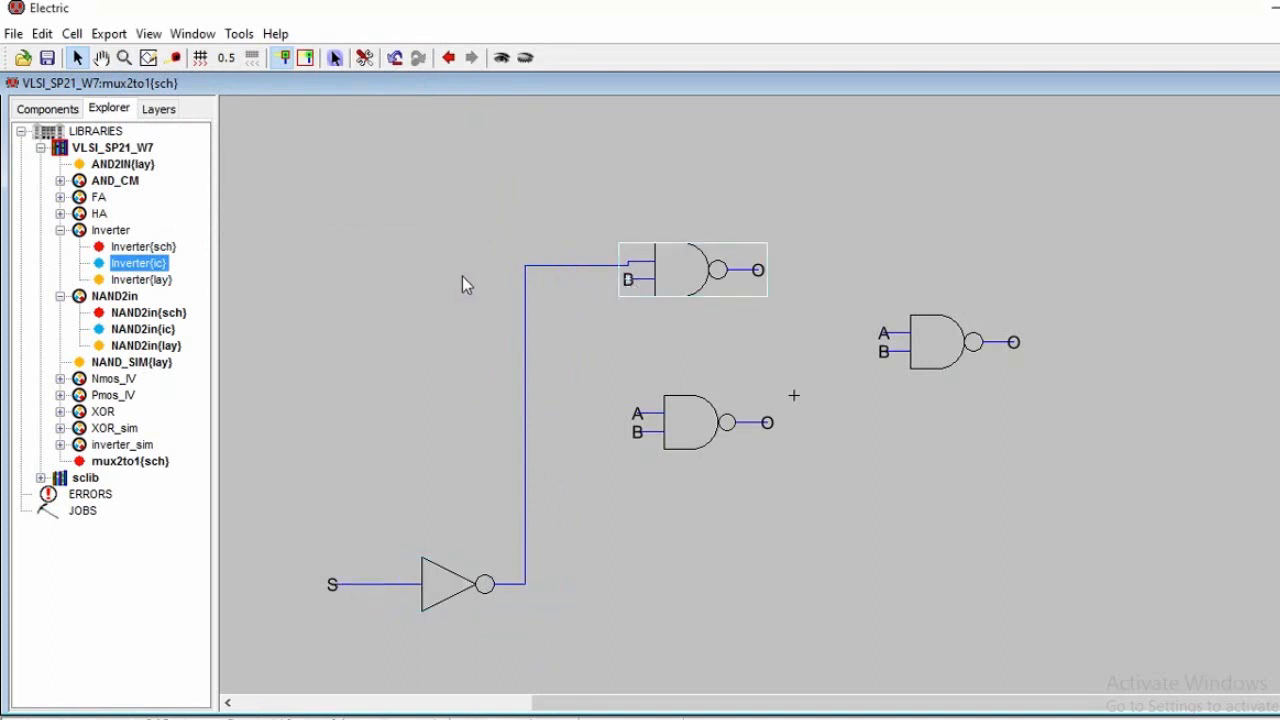
right_drag(427, 280, 427, 280)
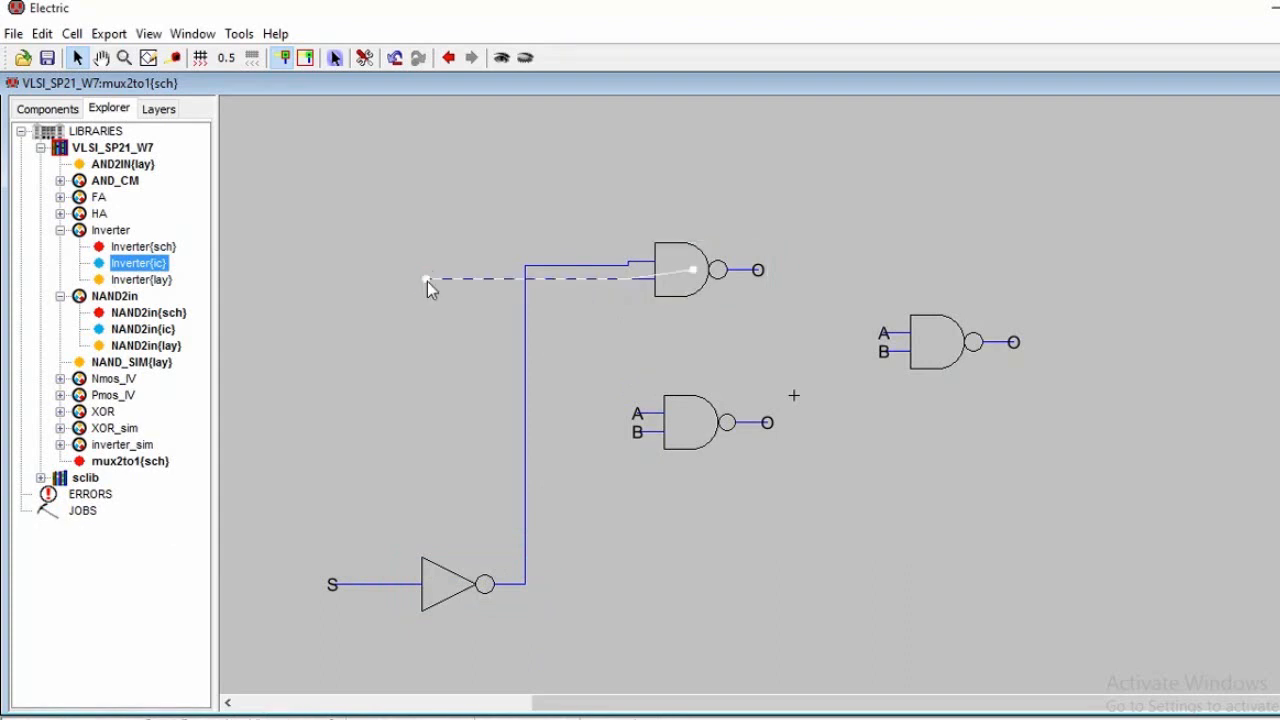
click(641, 440)
right_click(425, 431)
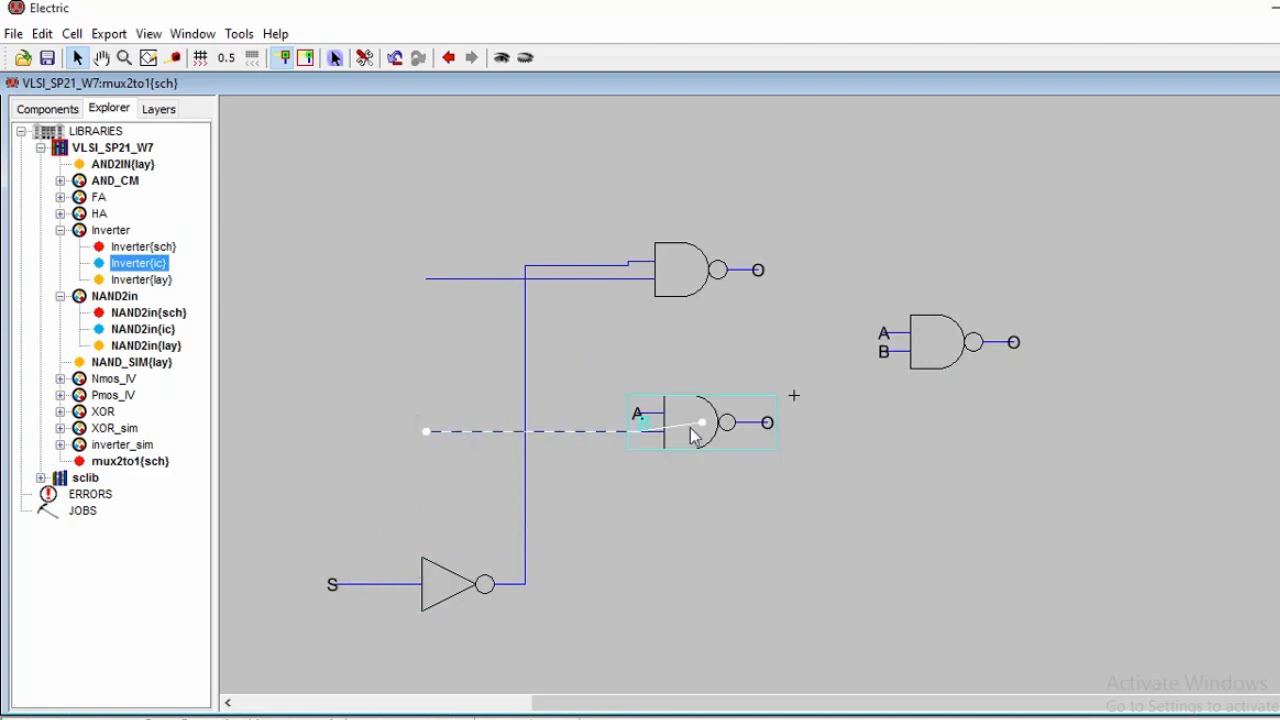
- Wire input A of the lower-left NAND gate around and down to the S wire ahead of the inverter
click(640, 420)
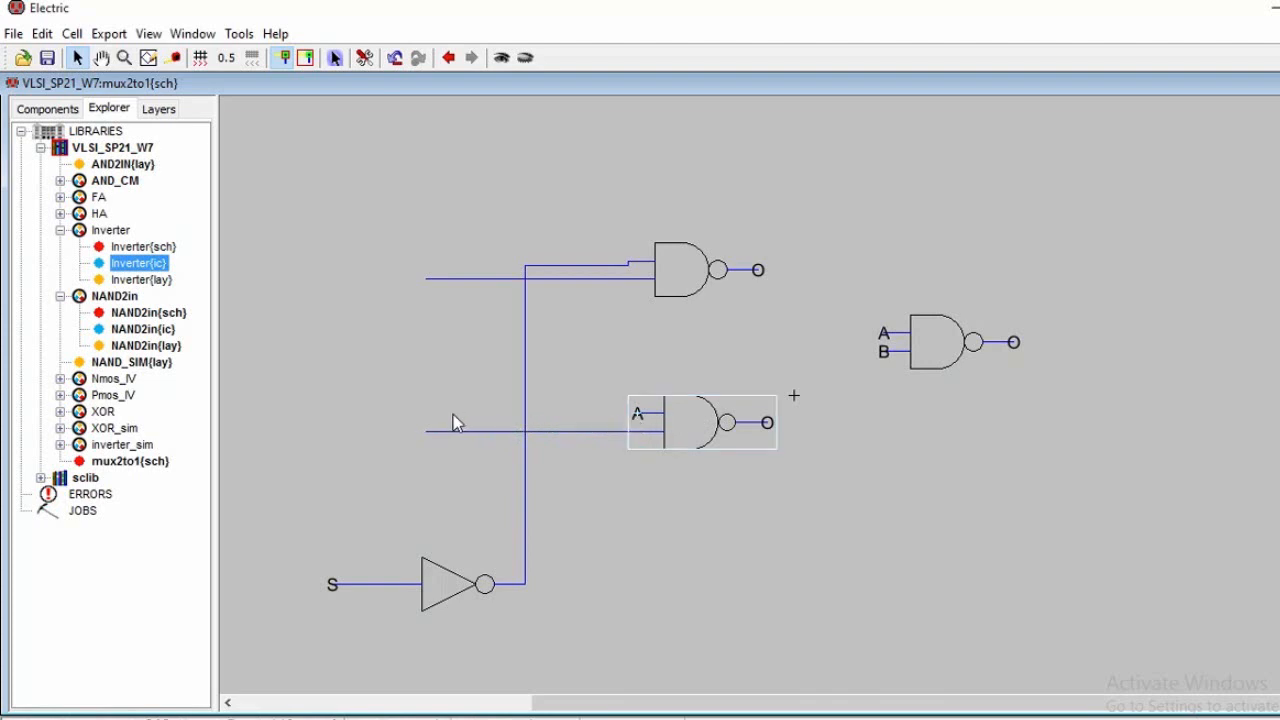
right_click(381, 411)
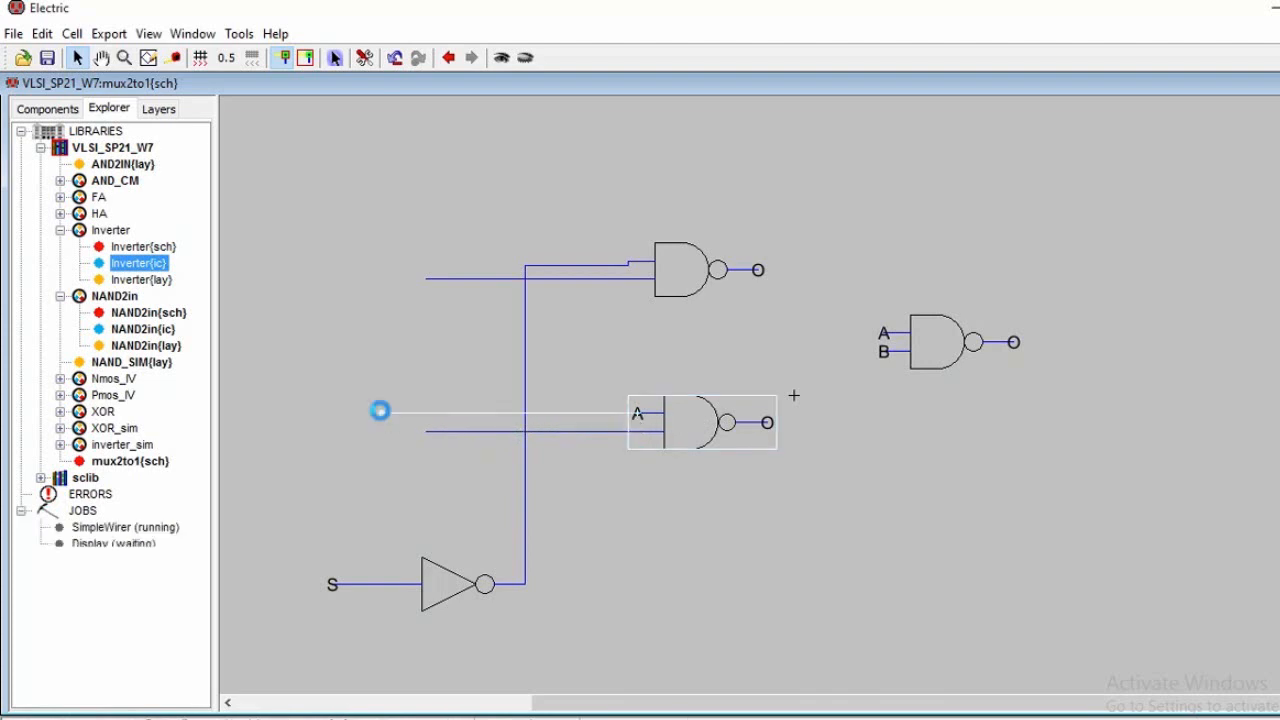
right_click(378, 584)
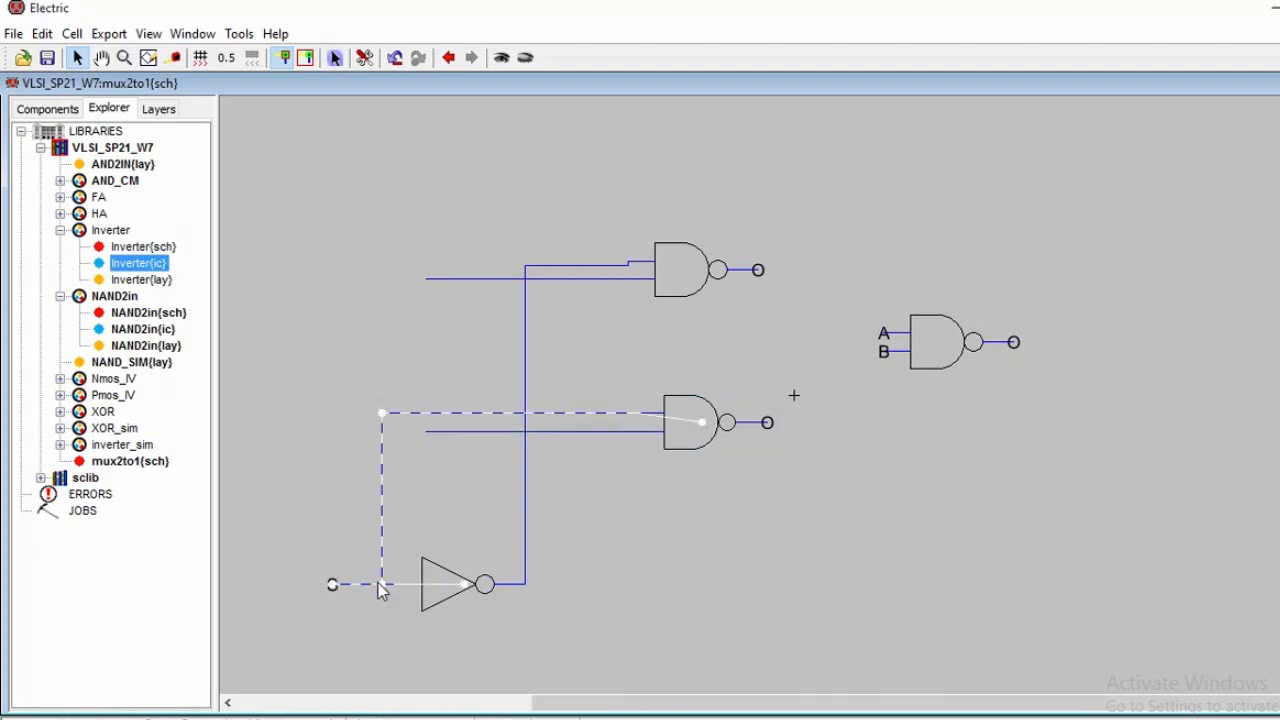
- Lengthen both NAND gates' input B wires leftward past the vertical S branch
click(432, 431)
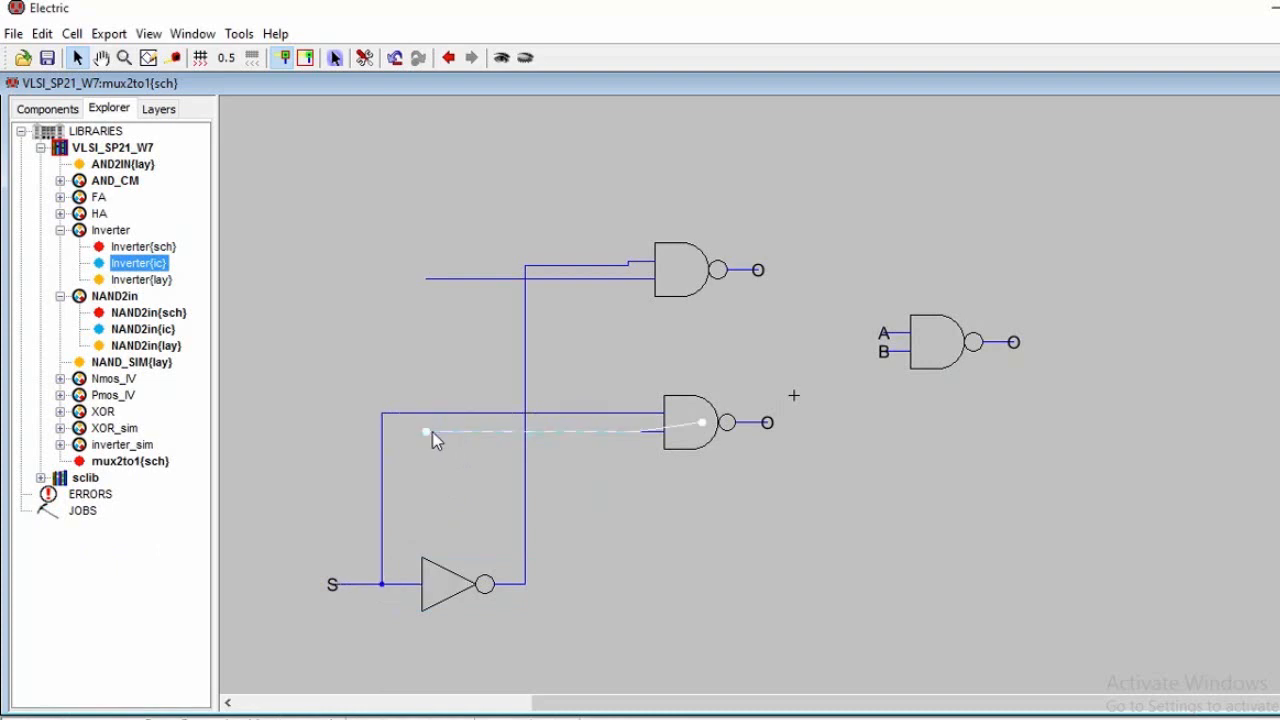
right_click(312, 446)
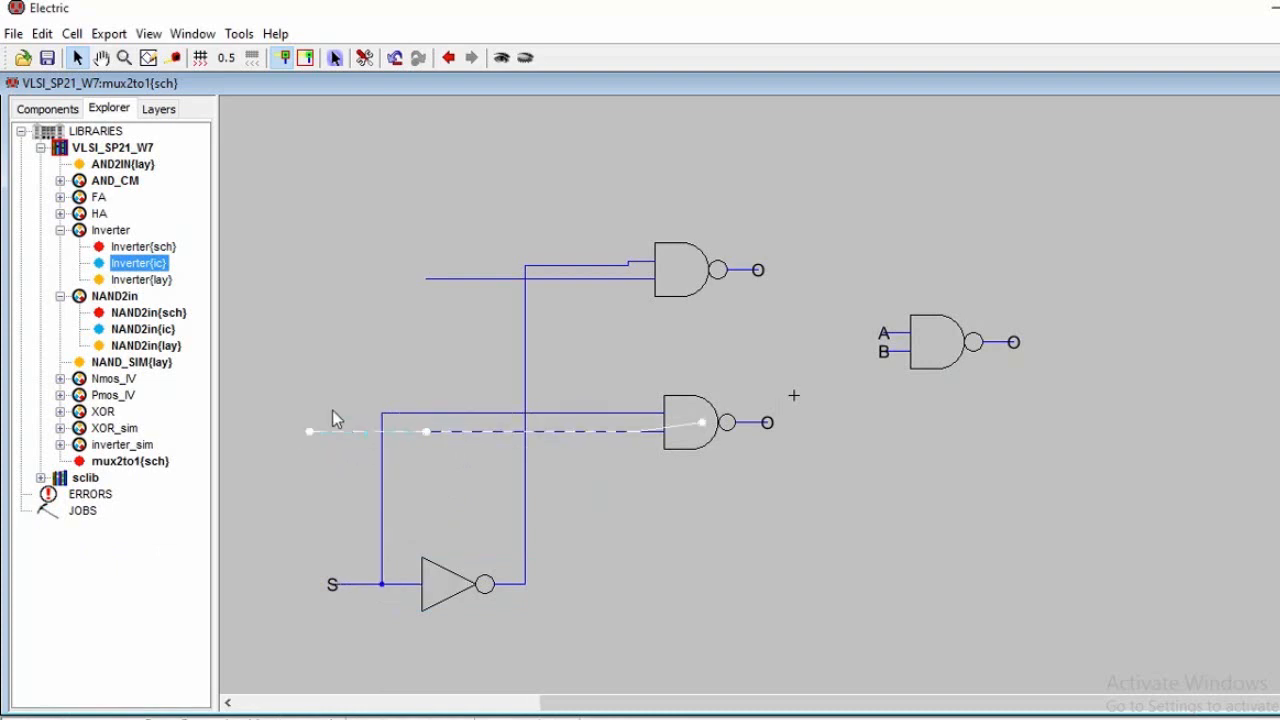
click(430, 279)
right_click(315, 279)
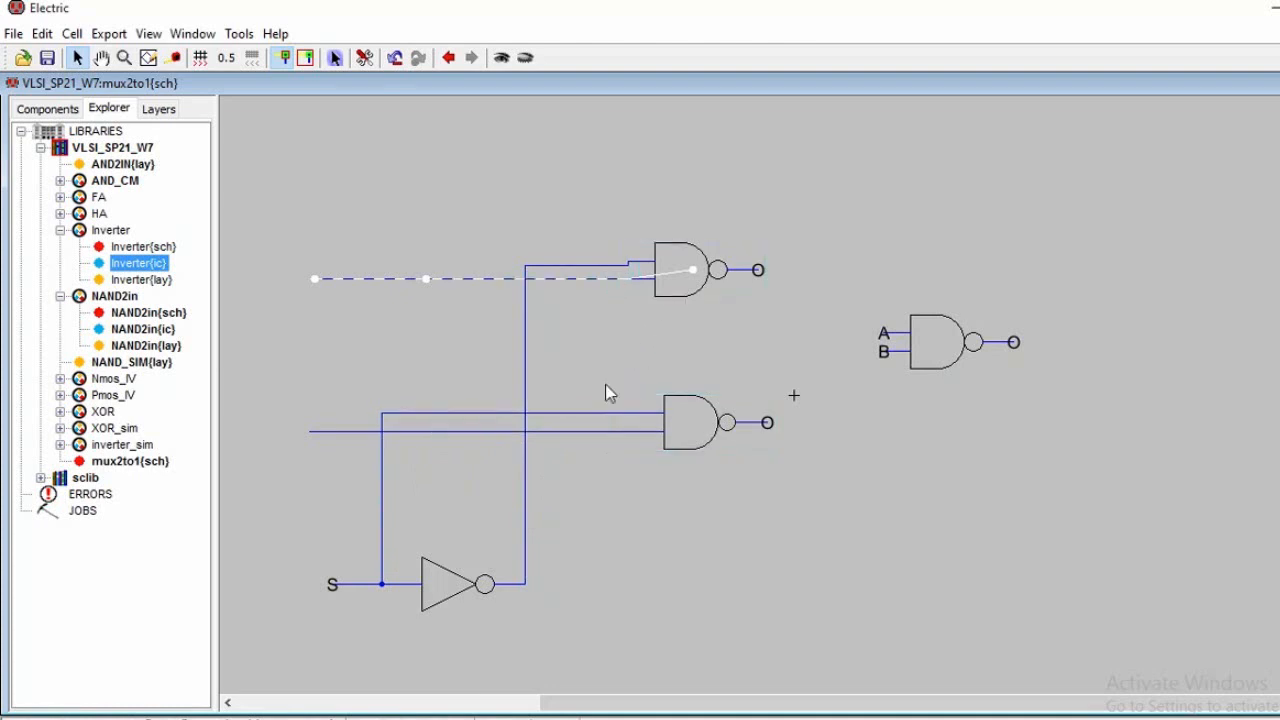
- Wire the upper-left NAND gate's output to input A of the right-hand NAND gate with right-angle bends, and shift that gate to straighten the connection
drag(762, 272, 822, 266)
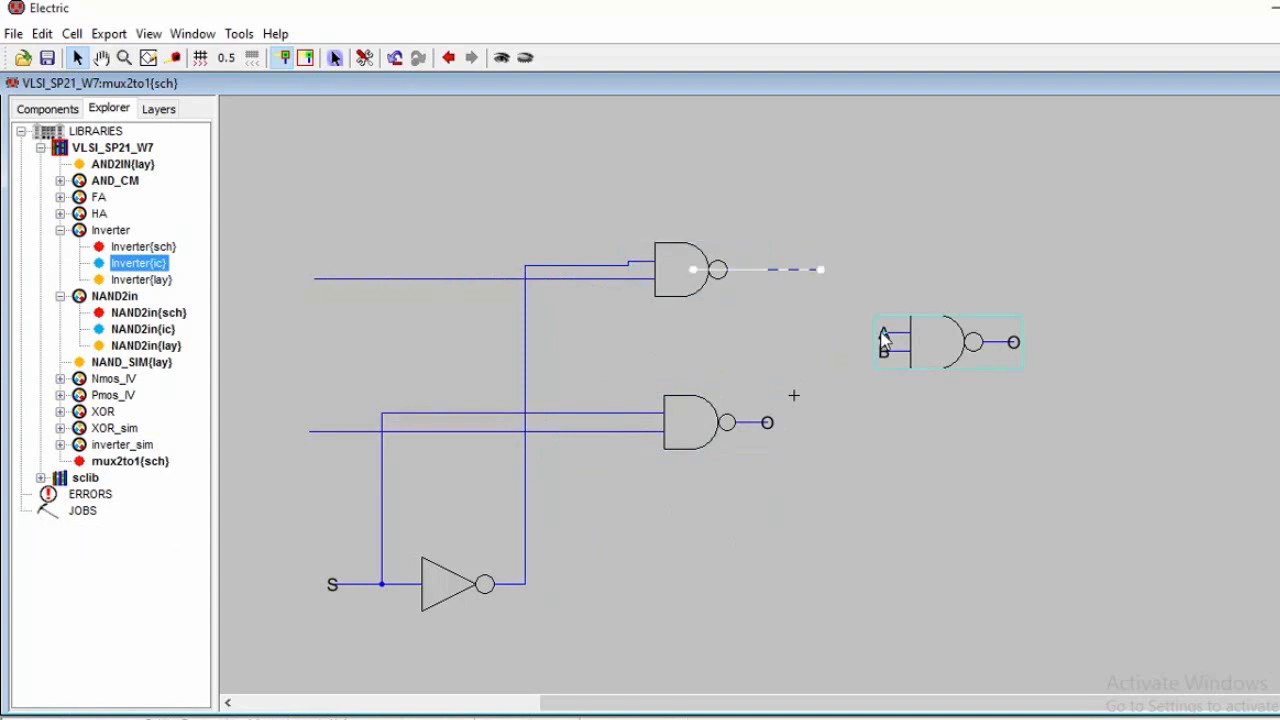
right_click(882, 331)
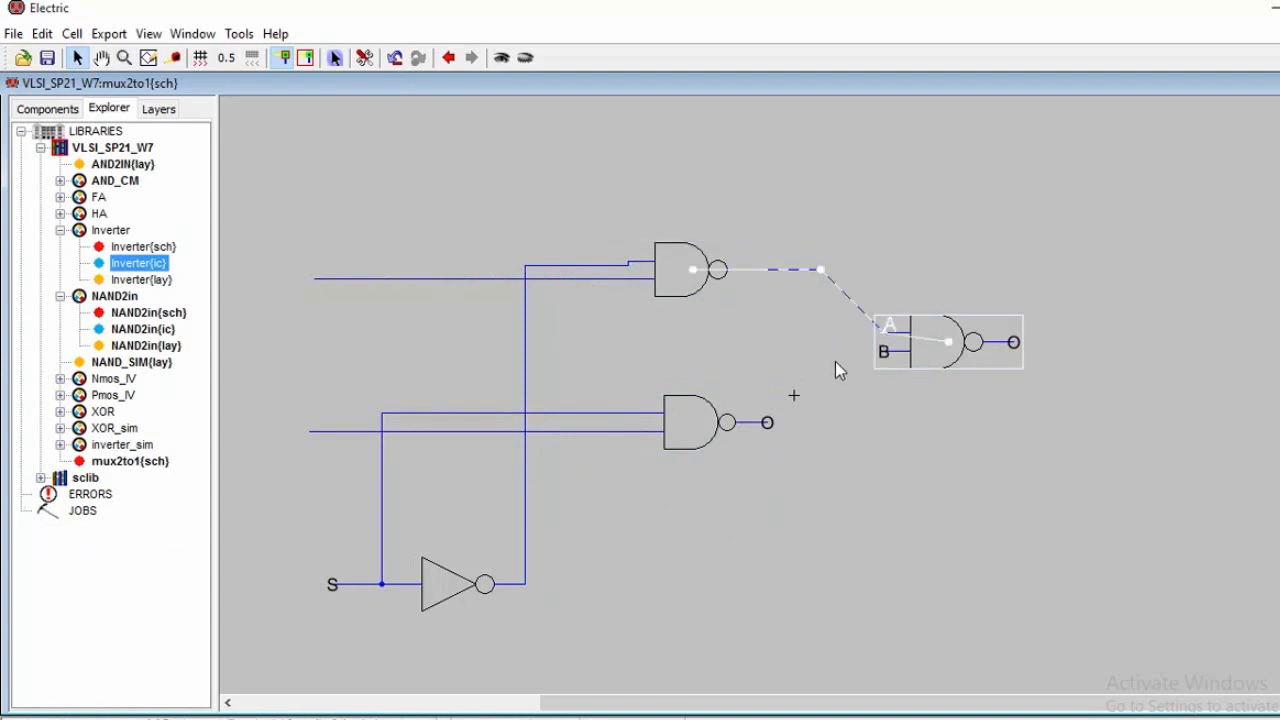
key(ctrl+z)
right_click(818, 323)
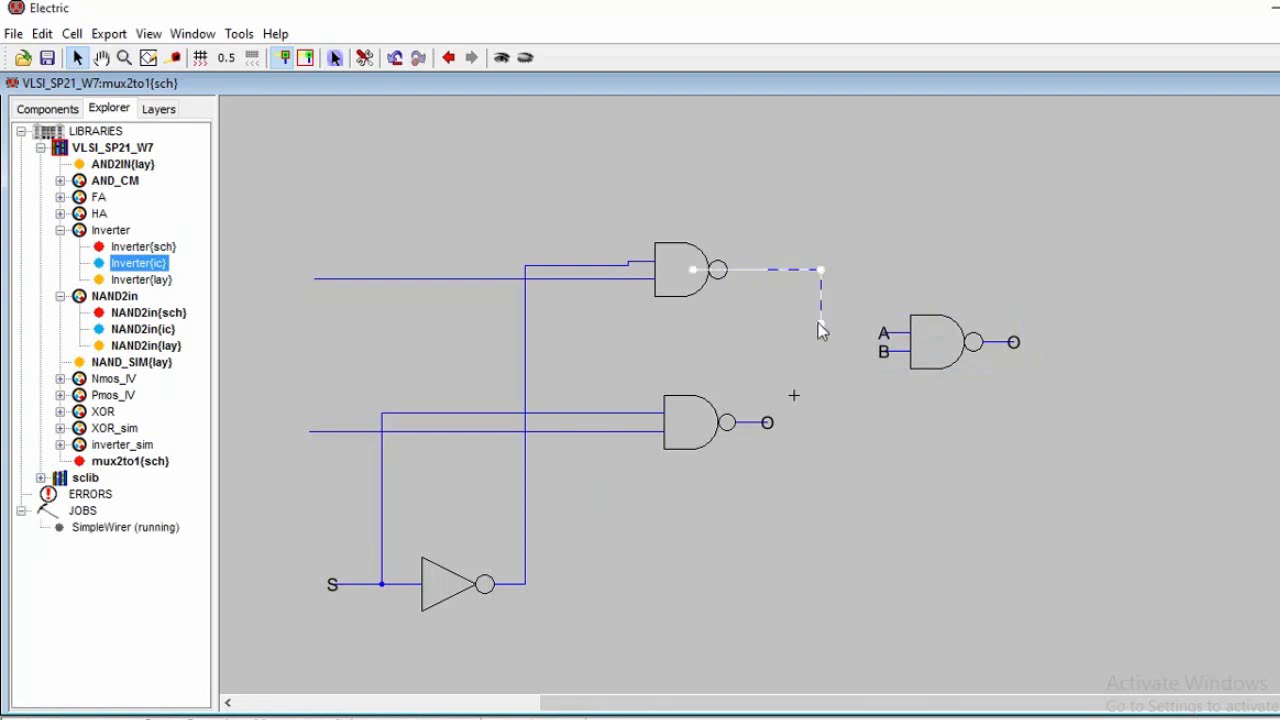
right_click(885, 330)
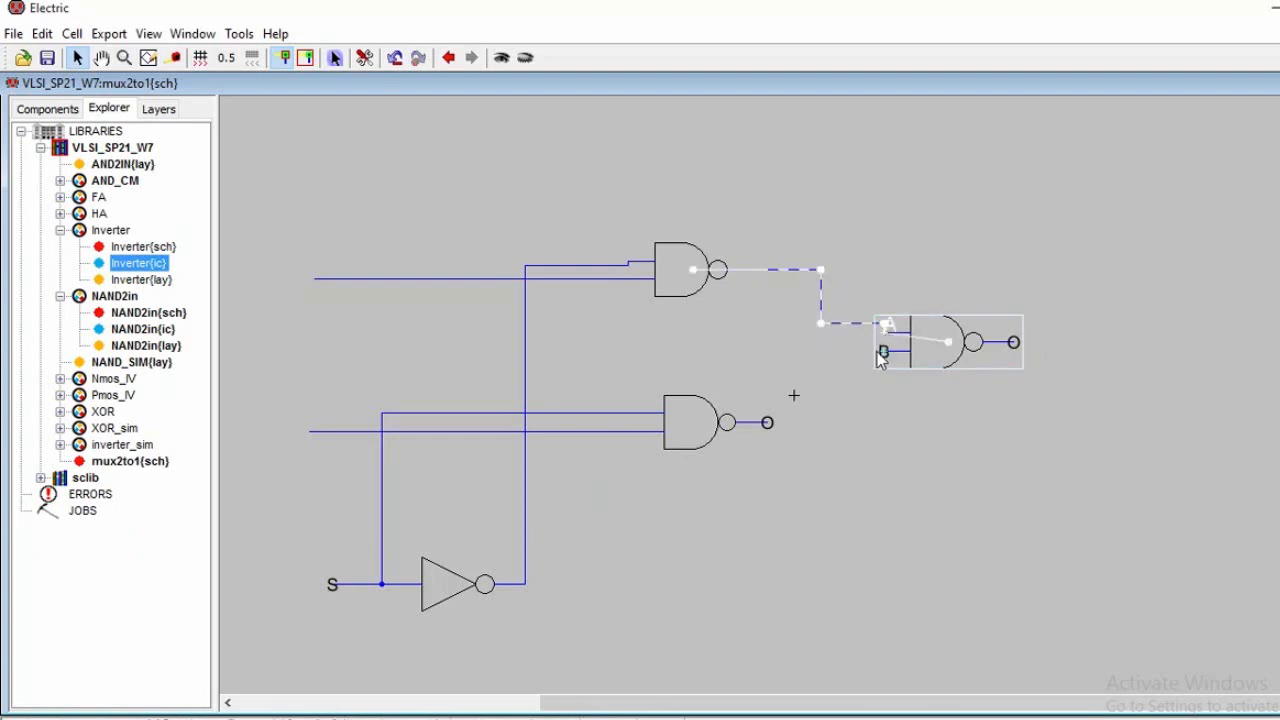
mouse_move(947, 340)
mouse_down()
mouse_move(958, 330)
mouse_move(966, 344)
mouse_up()
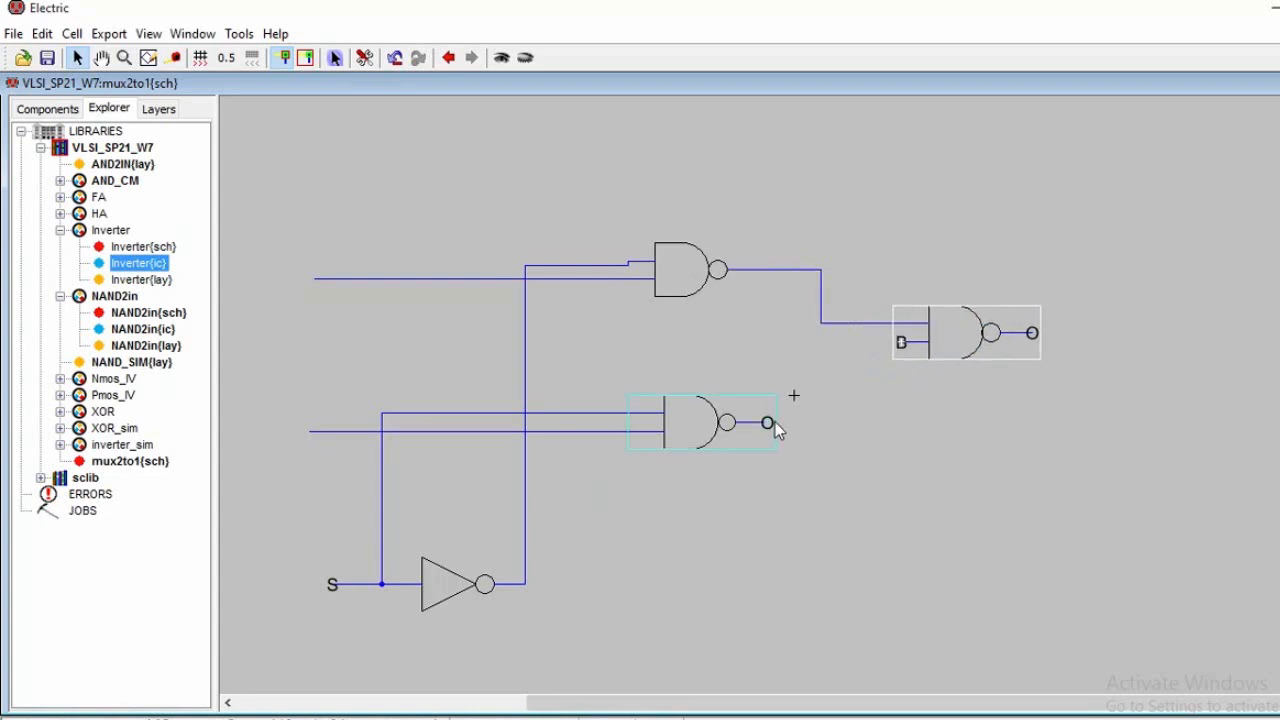
- Wire the lower-left NAND gate's output to input B of the right-hand gate and extend a wire rightward from that gate's output
click(776, 423)
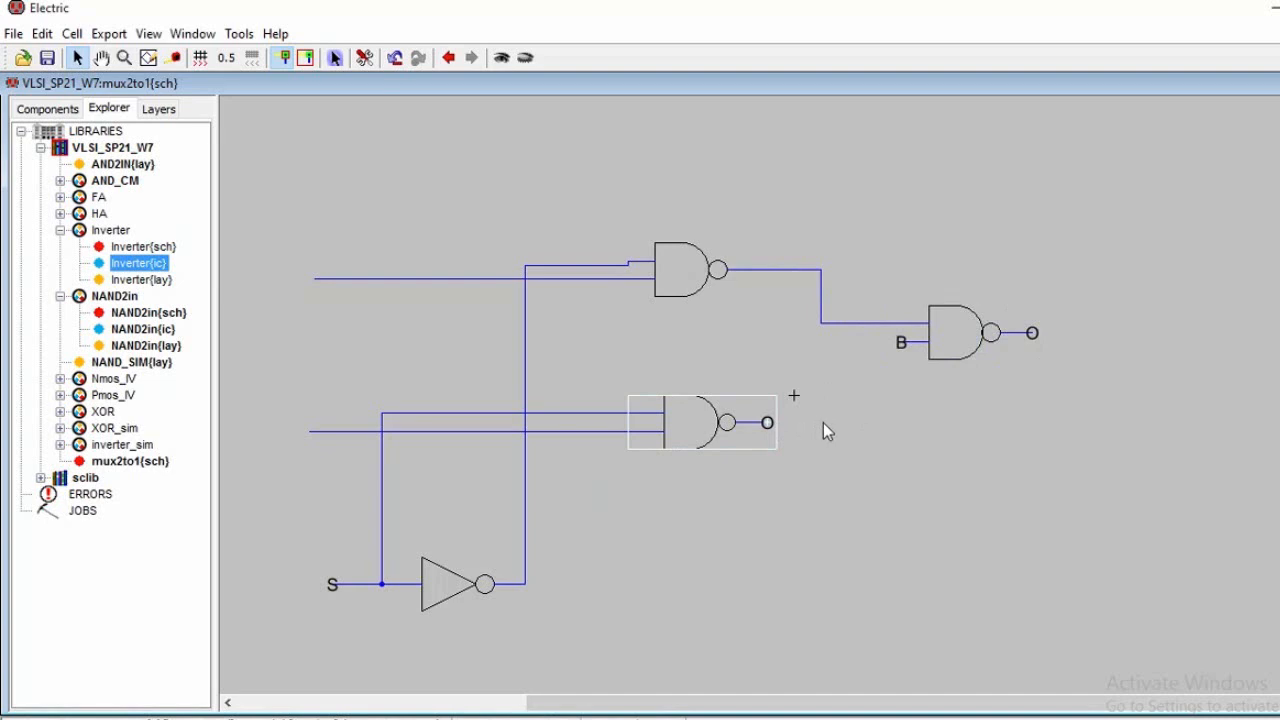
right_click(822, 422)
right_drag(827, 352, 903, 343)
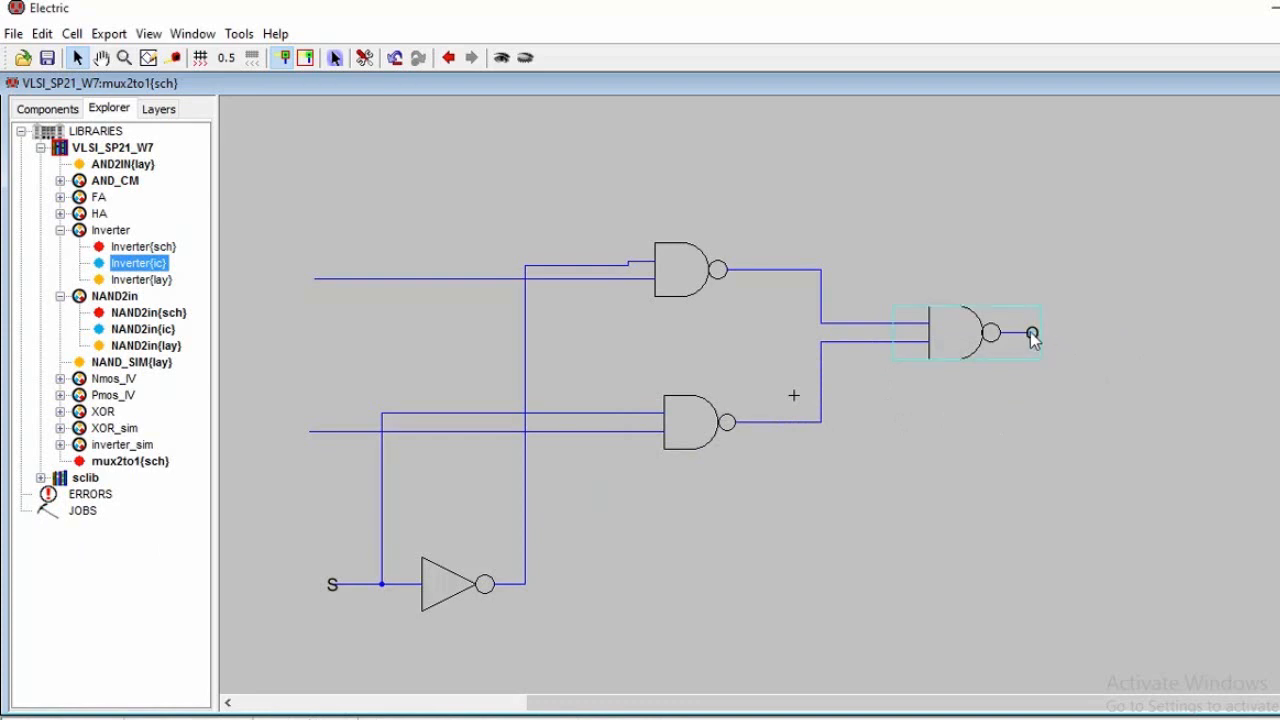
click(1034, 331)
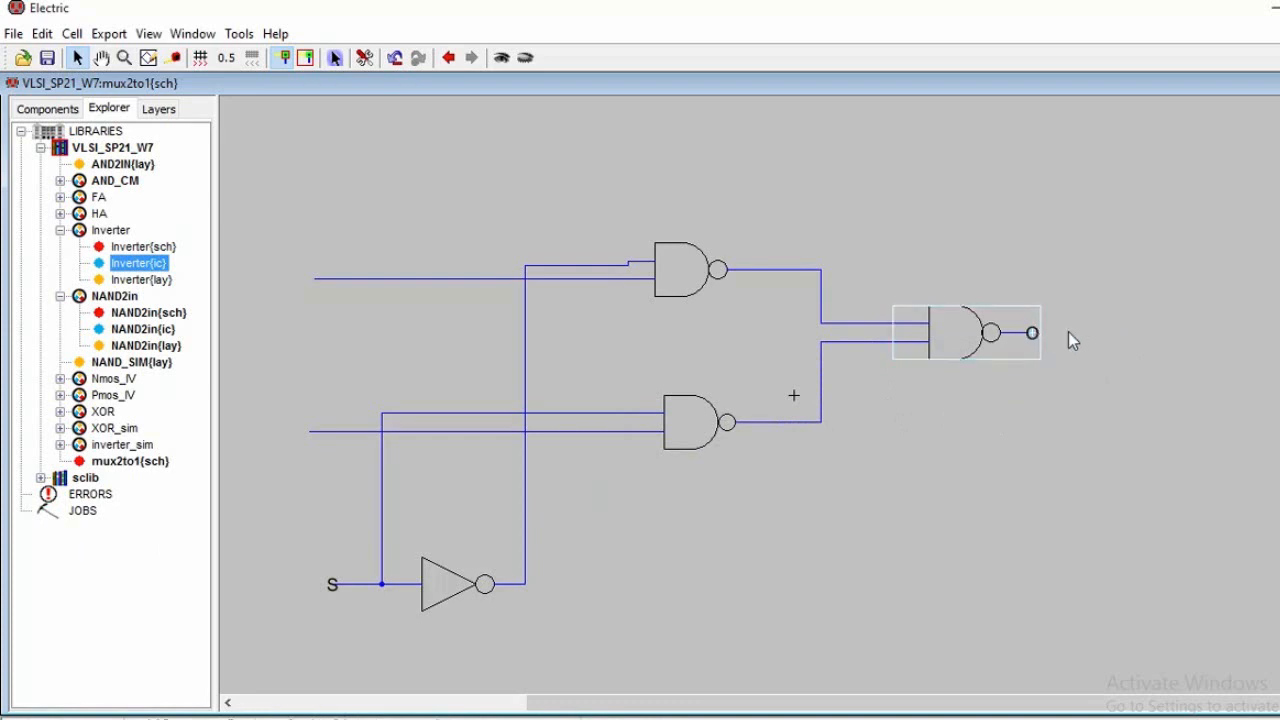
right_click(1080, 332)
- Create input exports named I0 on the upper input wire's free end and I1 on the lower one's
click(315, 281)
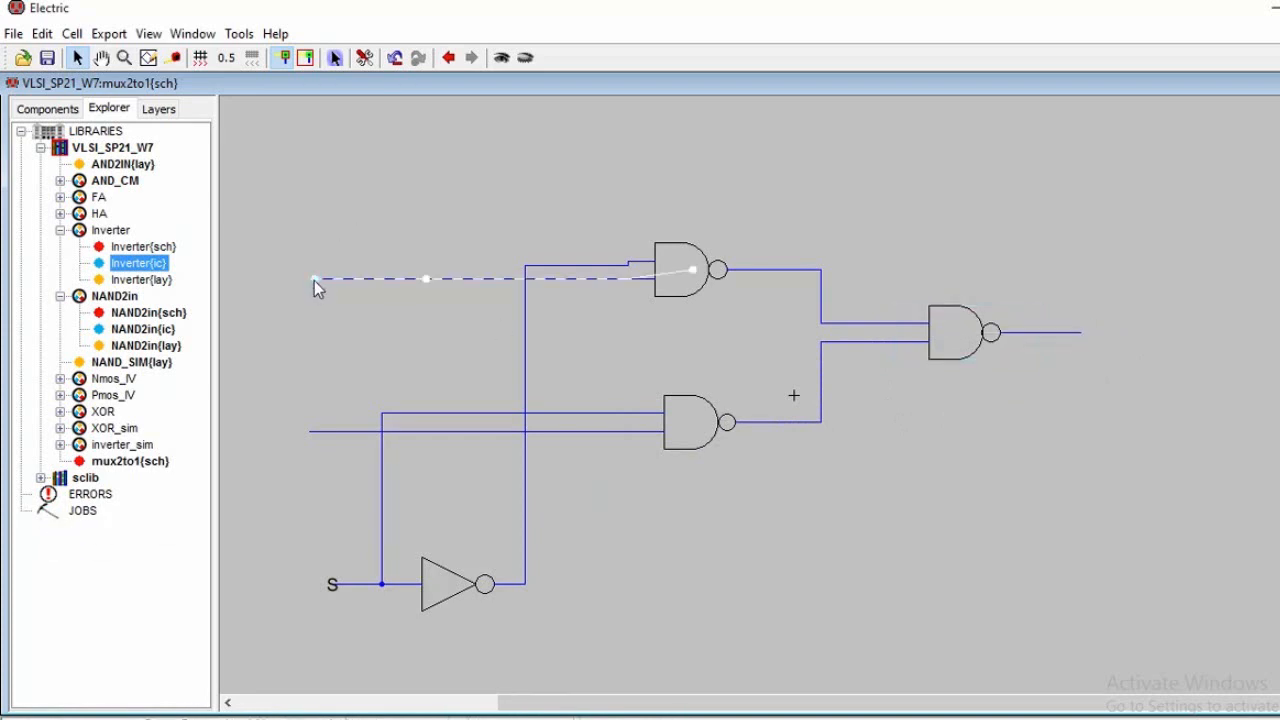
key(ctrl+e)
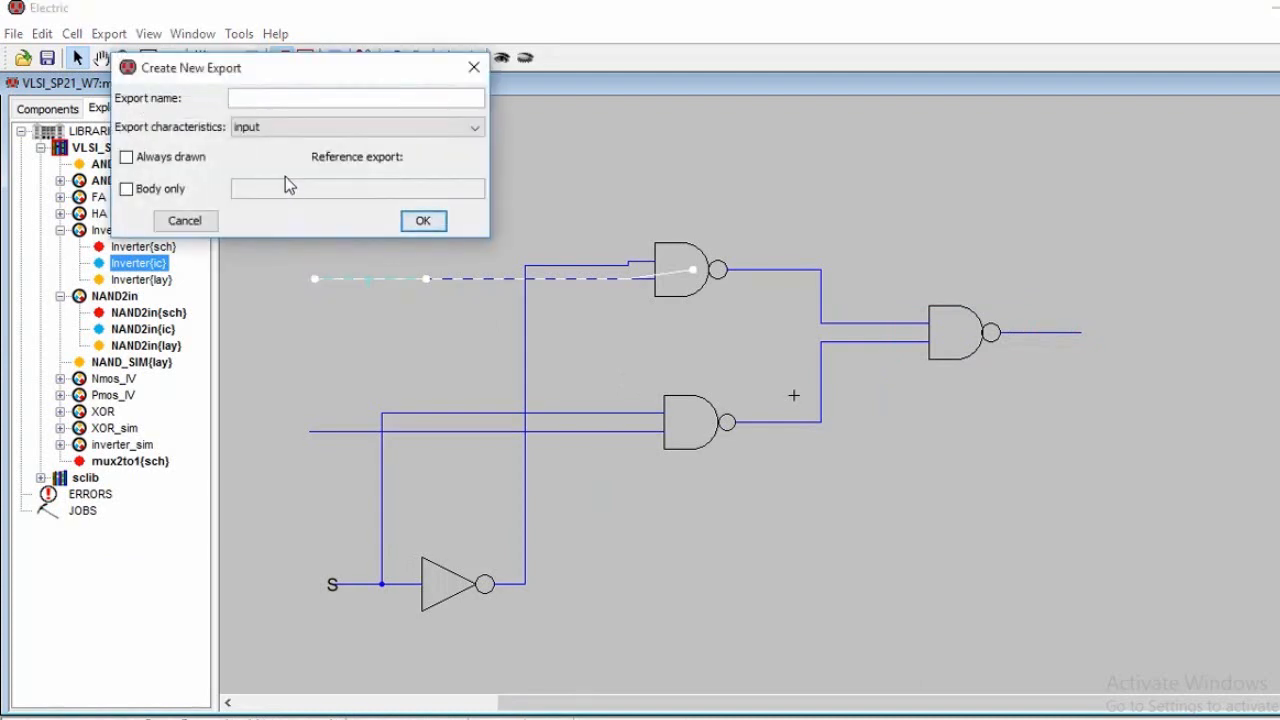
text(I0)
click(411, 228)
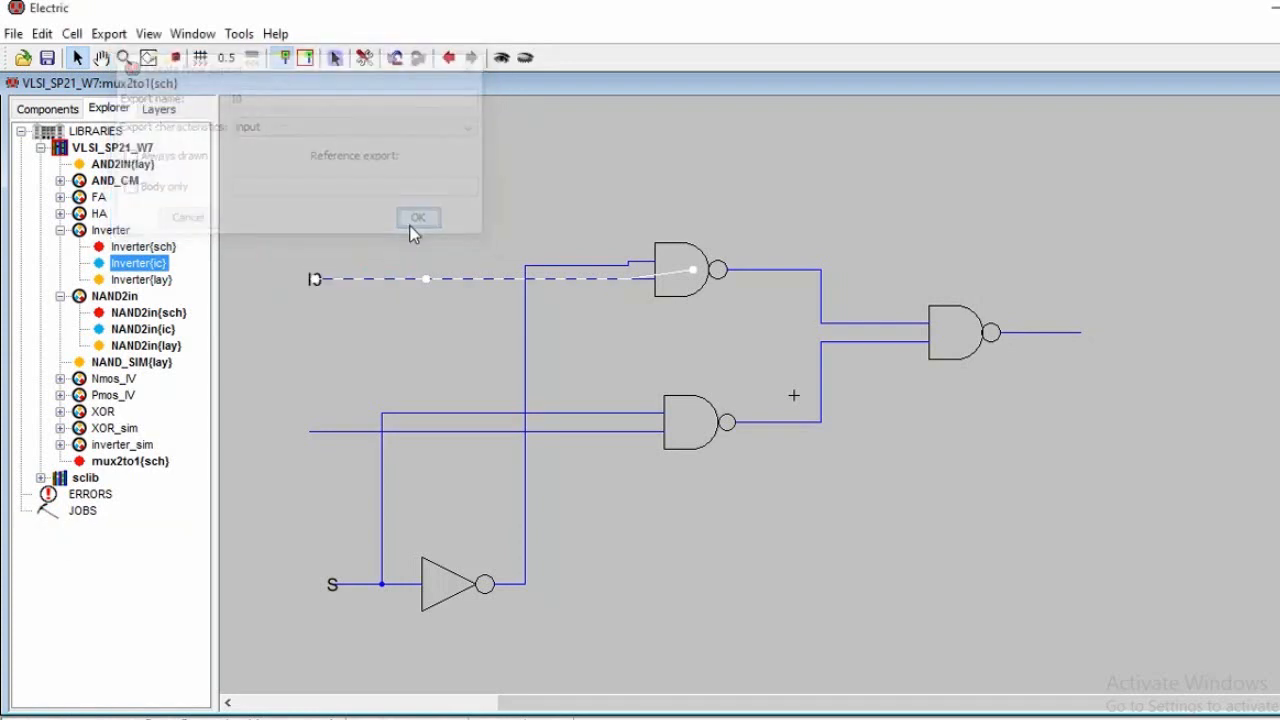
click(309, 433)
key(ctrl+e)
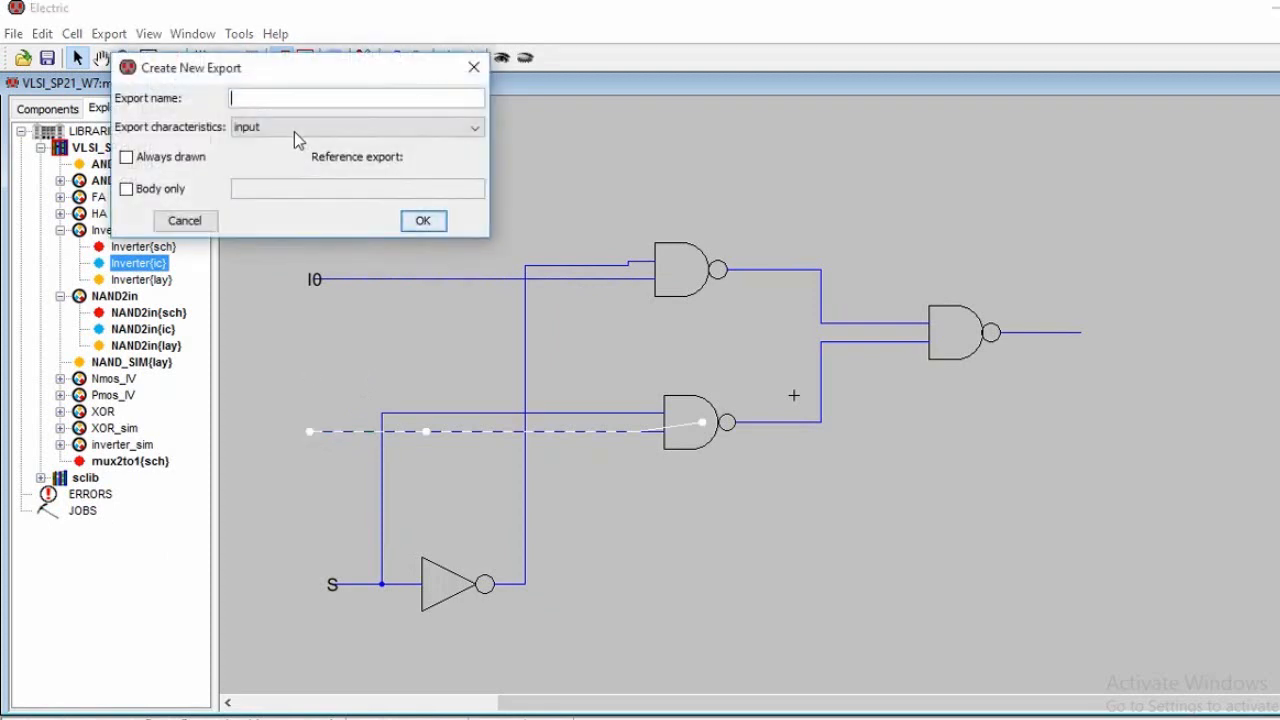
text(I1)
click(423, 221)
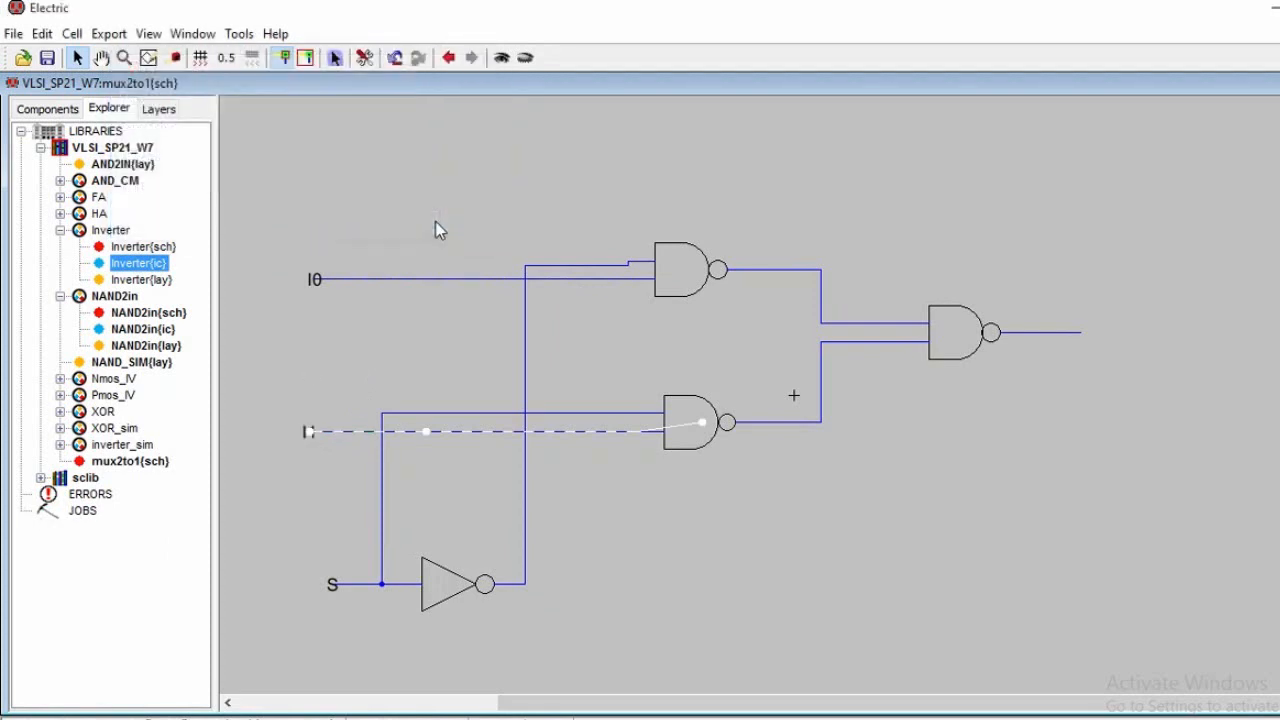
- Create an output export named O at the free end of the right-hand NAND gate's output wire
click(1087, 338)
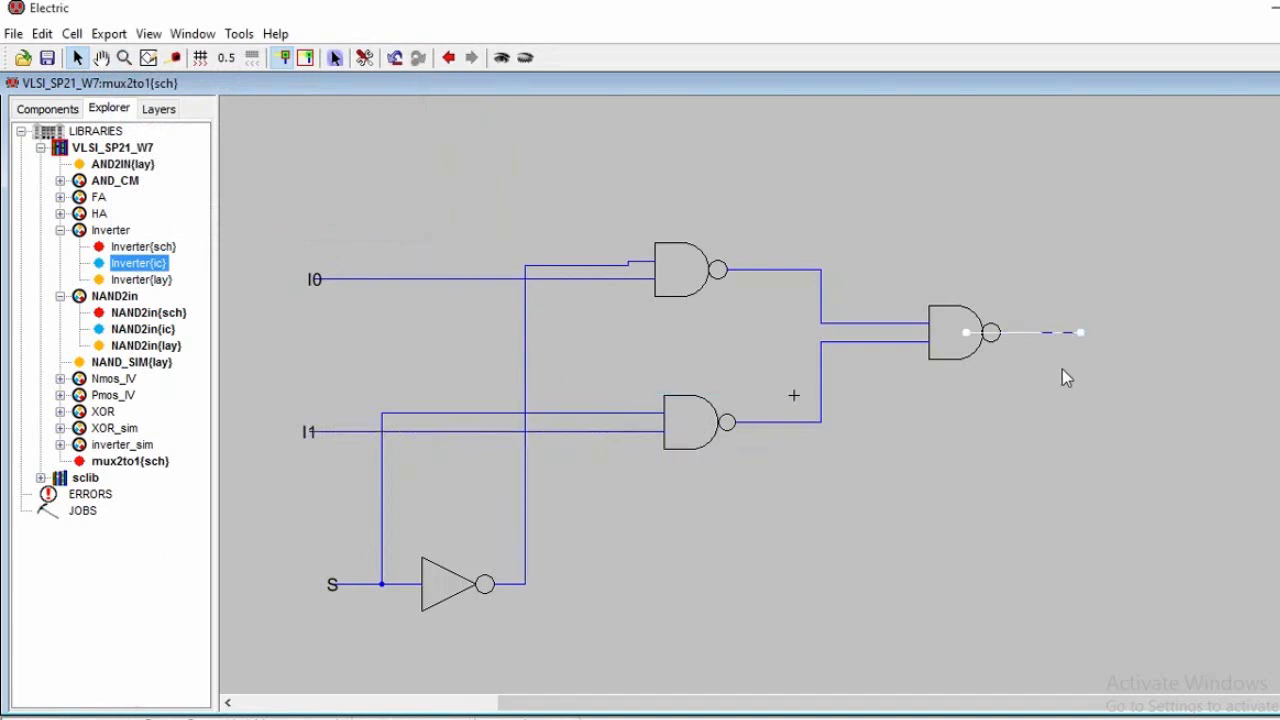
key(ctrl+e)
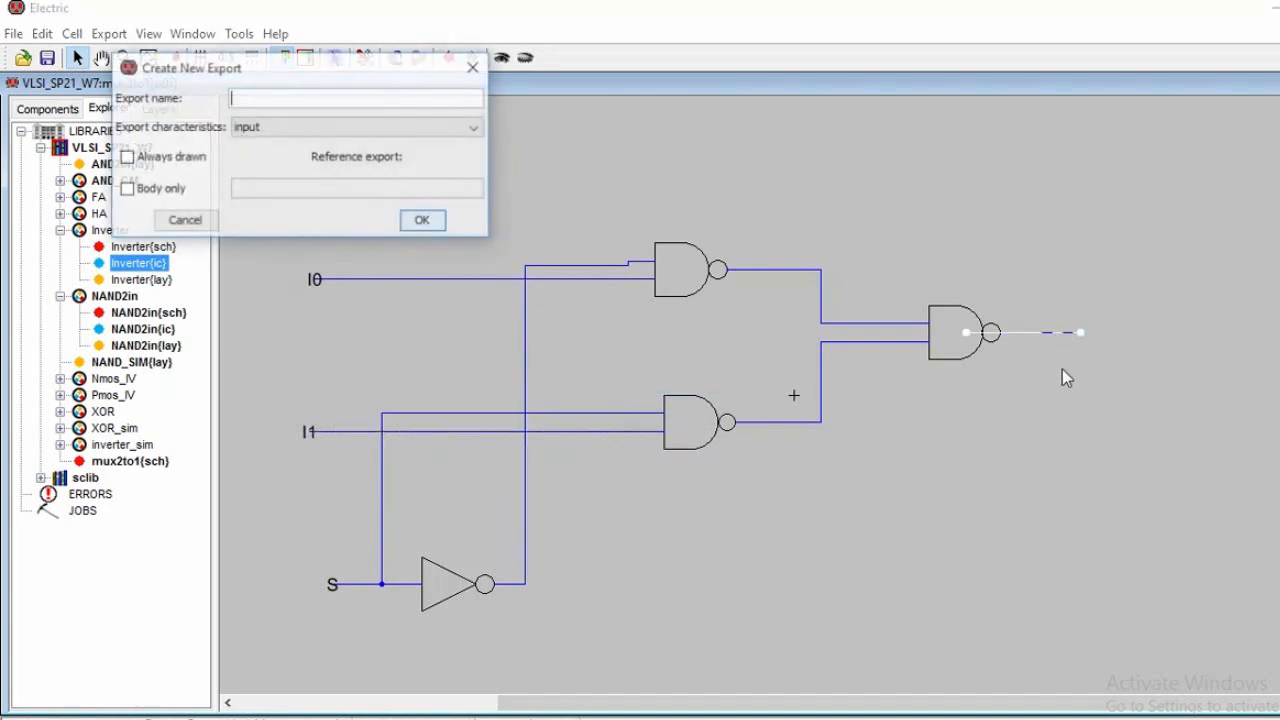
click(387, 128)
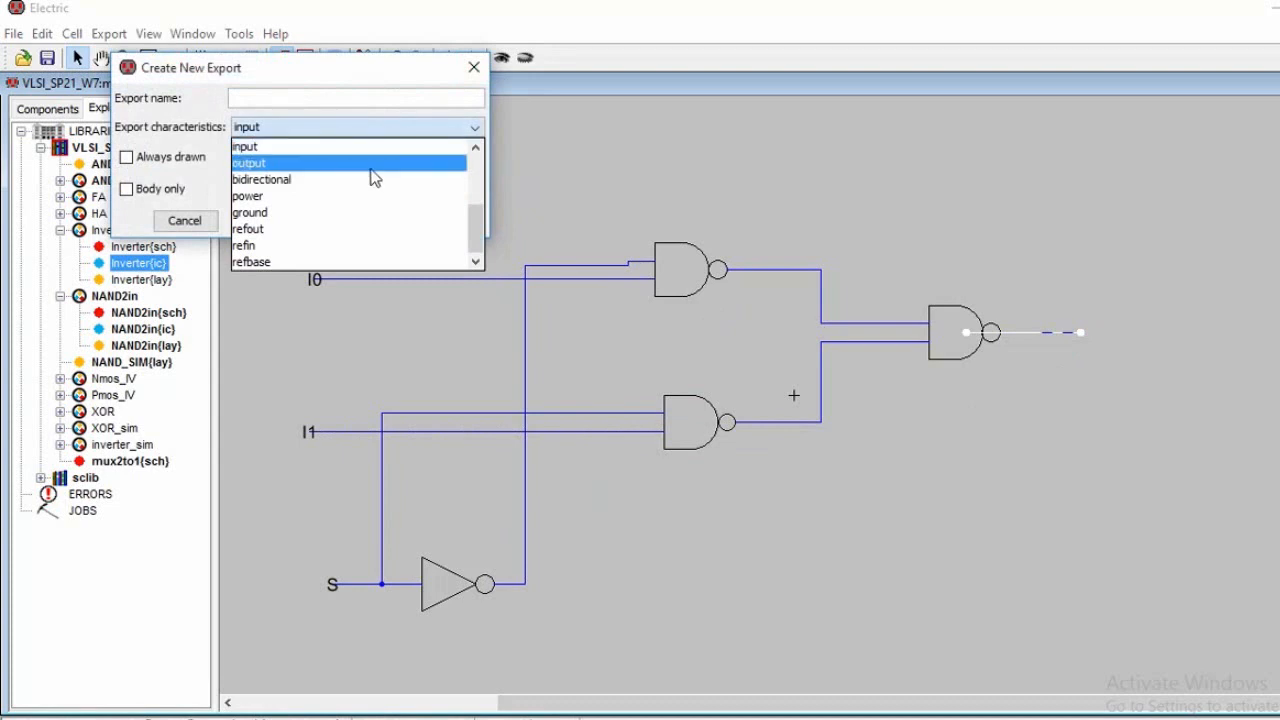
click(372, 163)
click(354, 98)
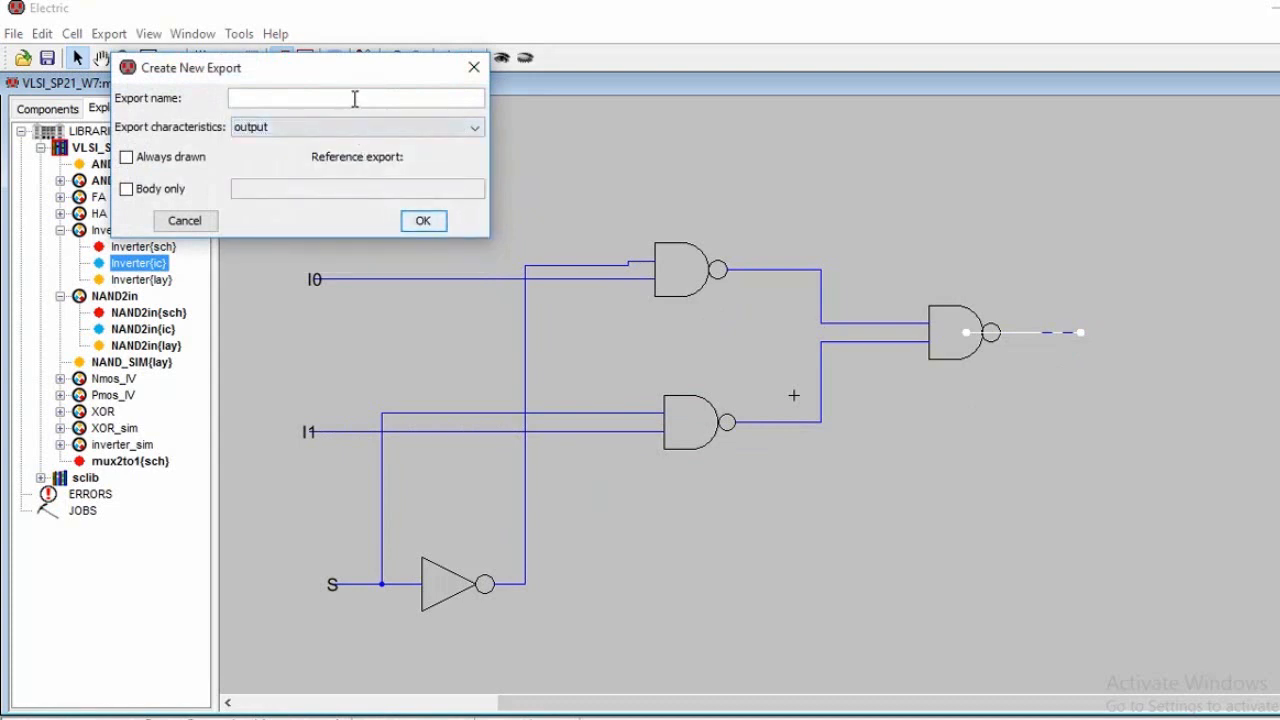
text(y)
text(O)
click(423, 221)
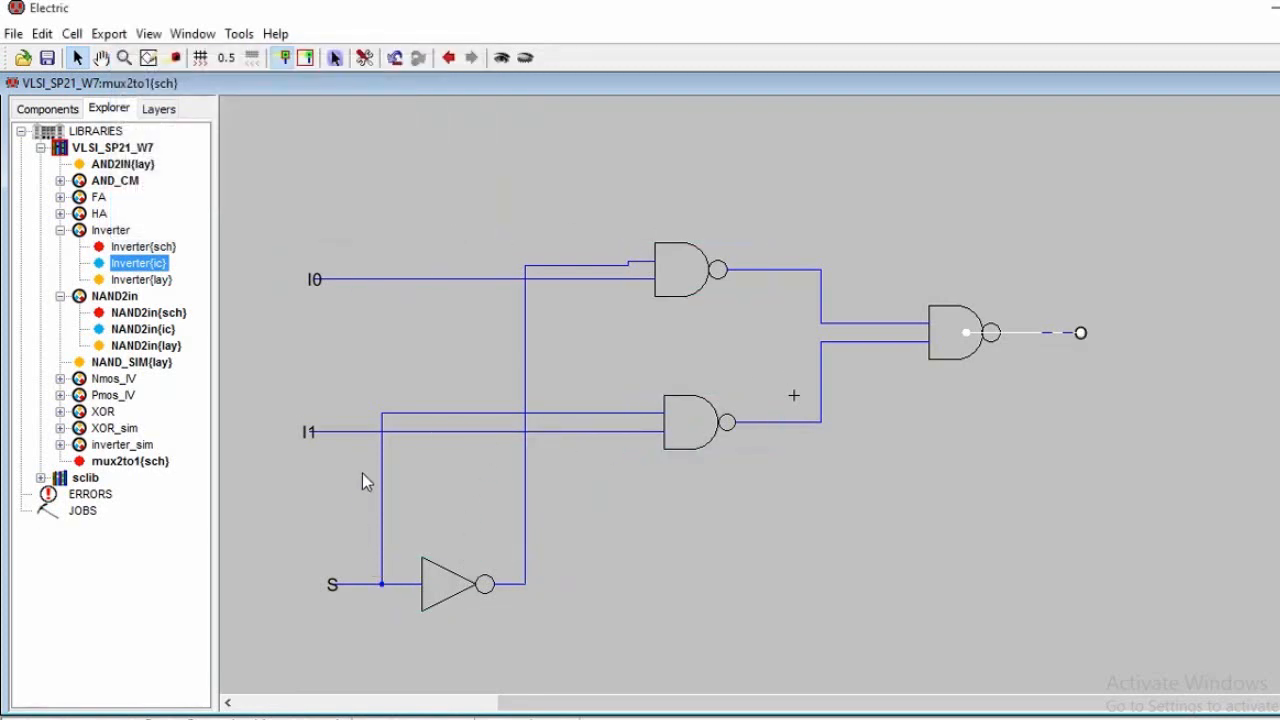
right_drag(537, 420, 673, 446)
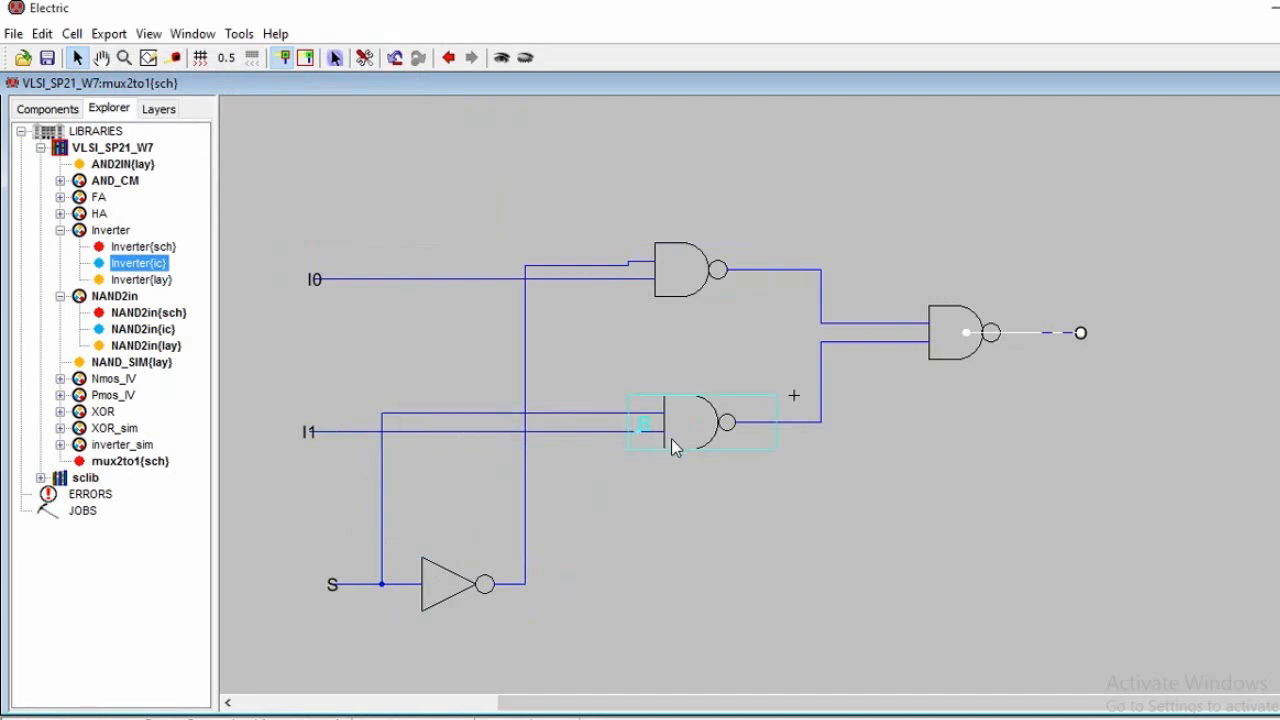
click(520, 307)
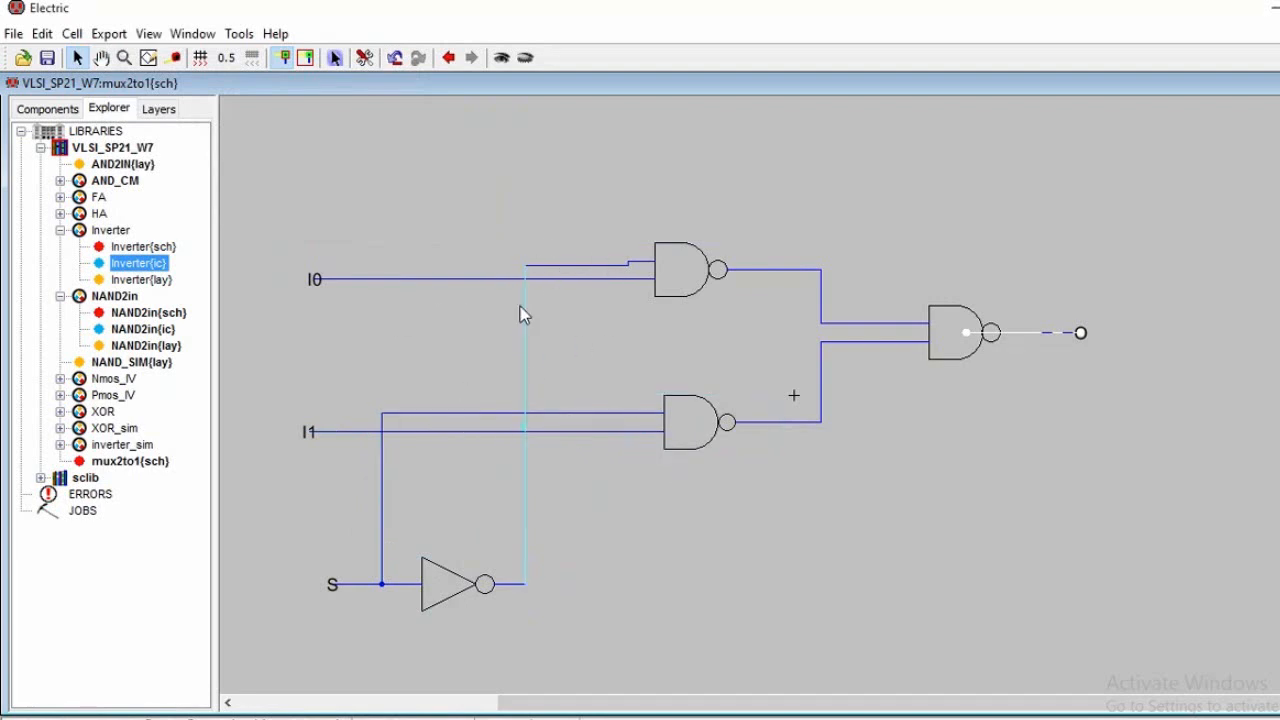
click(567, 356)
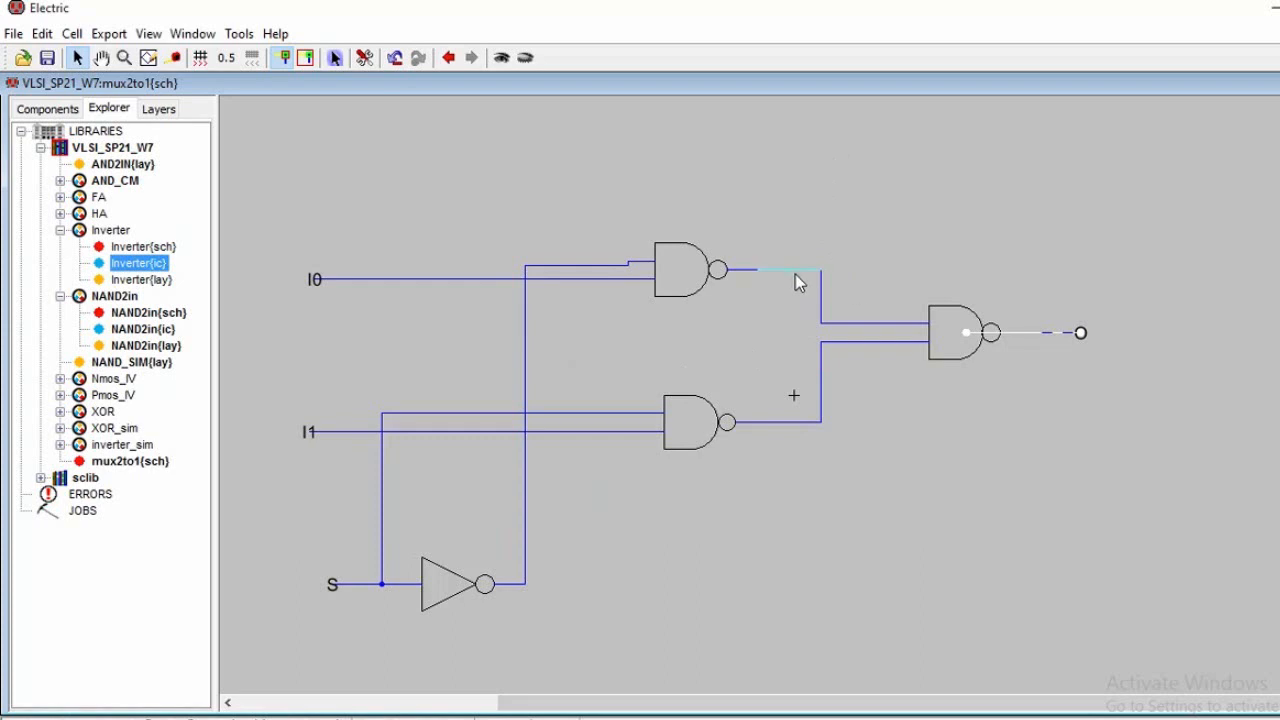
ctrl+scroll(795, 274, down, 3)
ctrl+scroll(795, 274, up, 1)
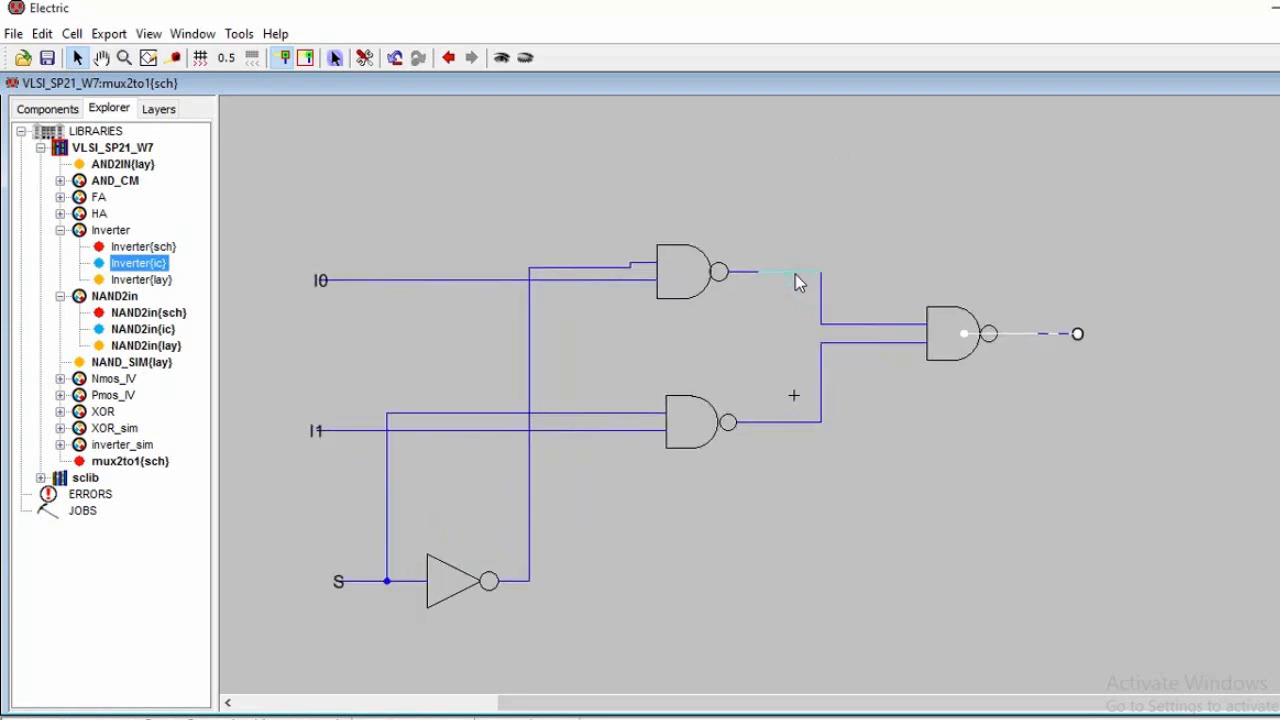
- Run a hierarchical design rule check on the mux2to1 schematic
click(240, 33)
mouse_move(262, 62)
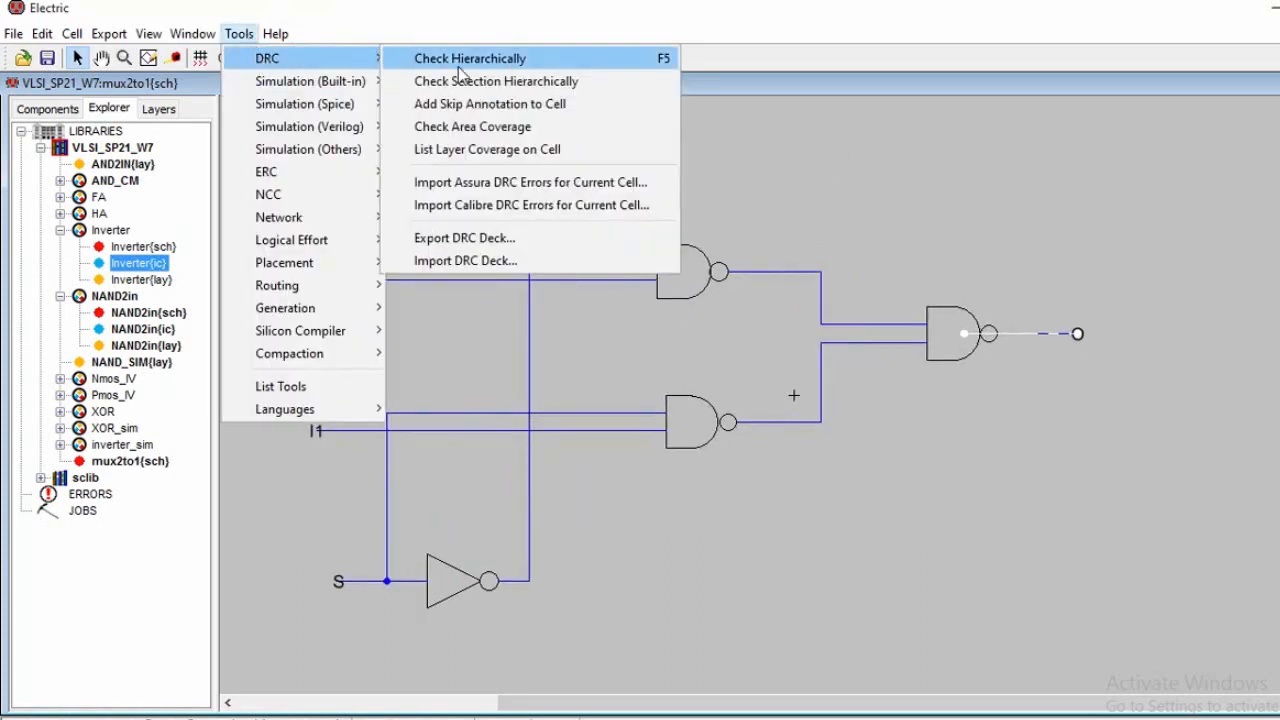
click(450, 57)
click(697, 407)
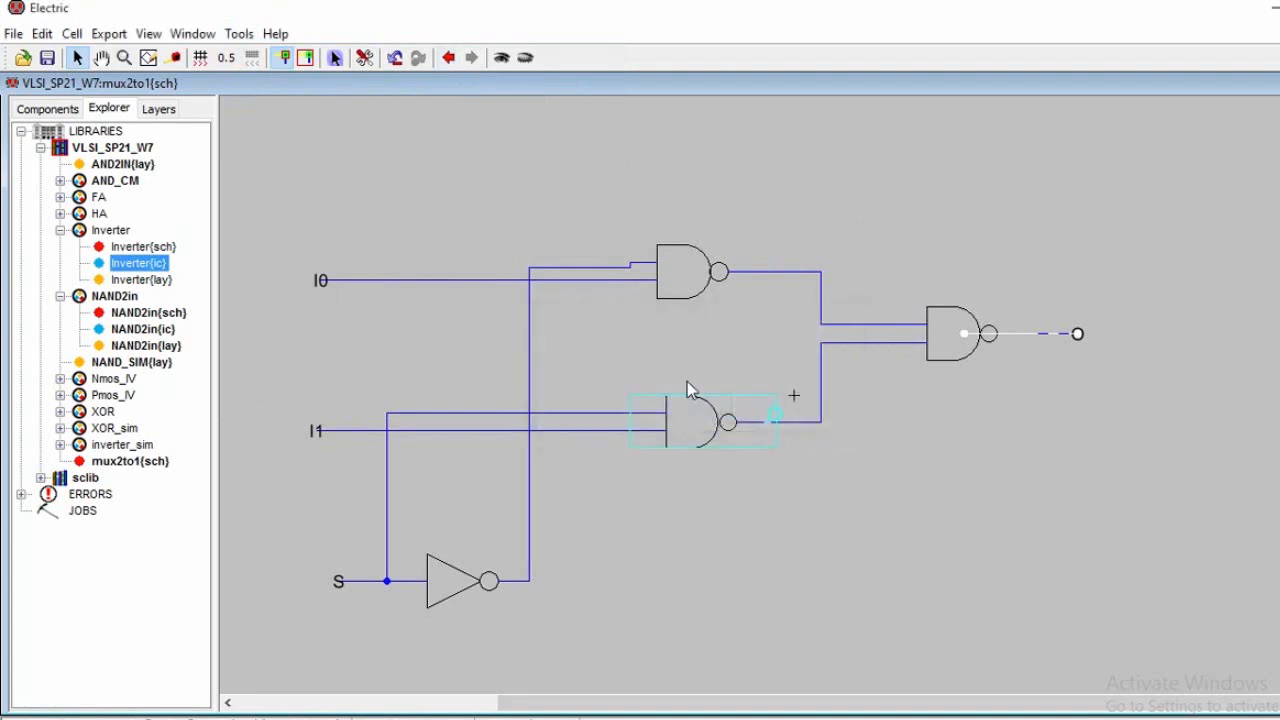
- Run a cell cleanup on the entire mux2to1 schematic and repeat the hierarchical design rule check
key(ctrl+a)
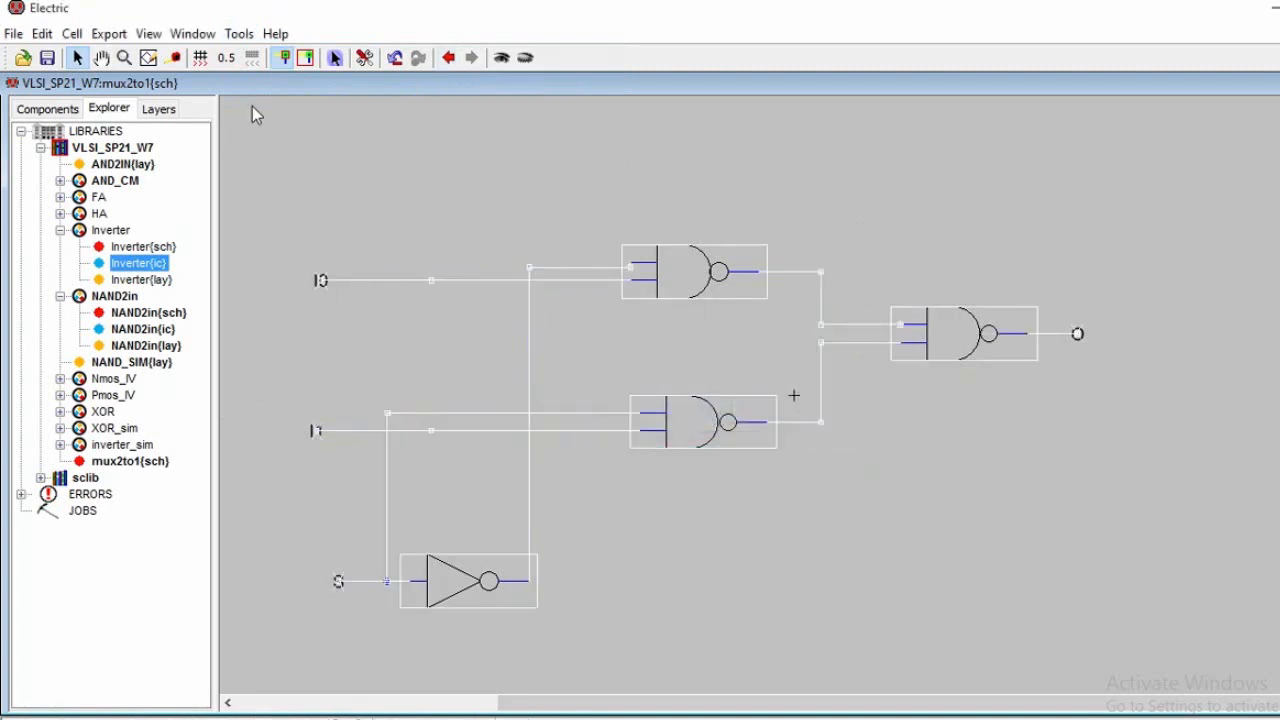
click(72, 33)
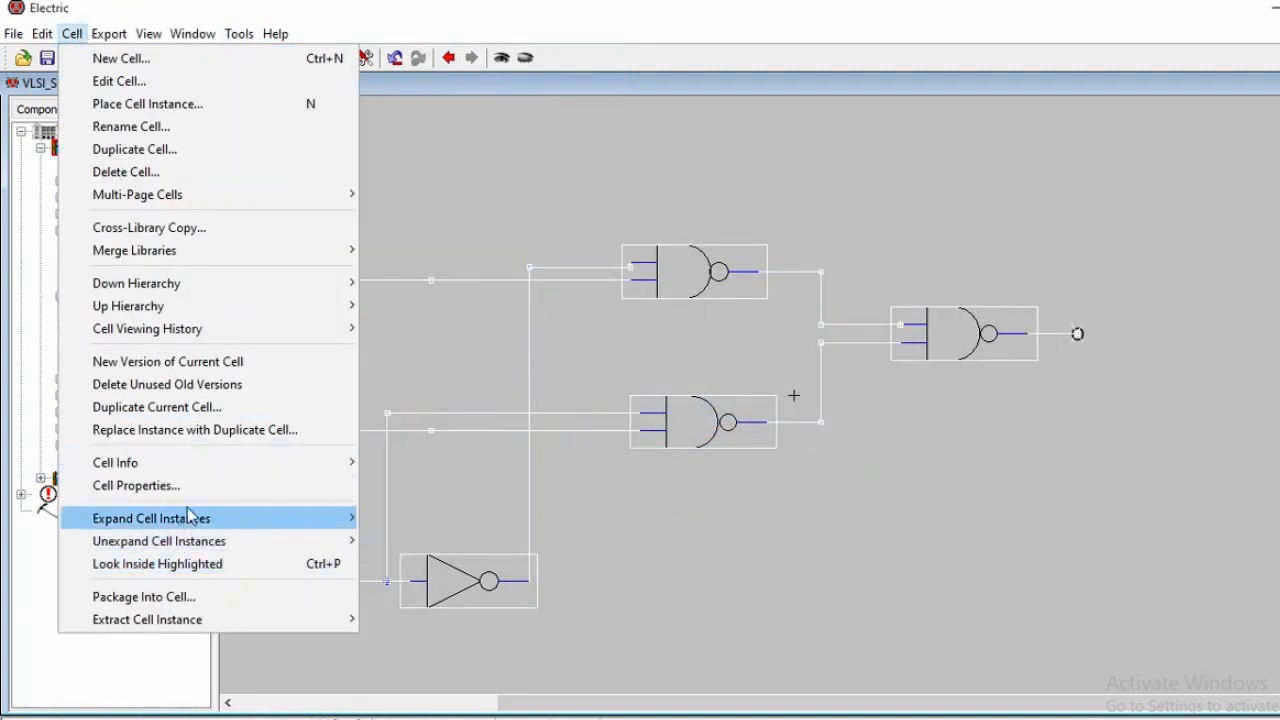
mouse_move(40, 38)
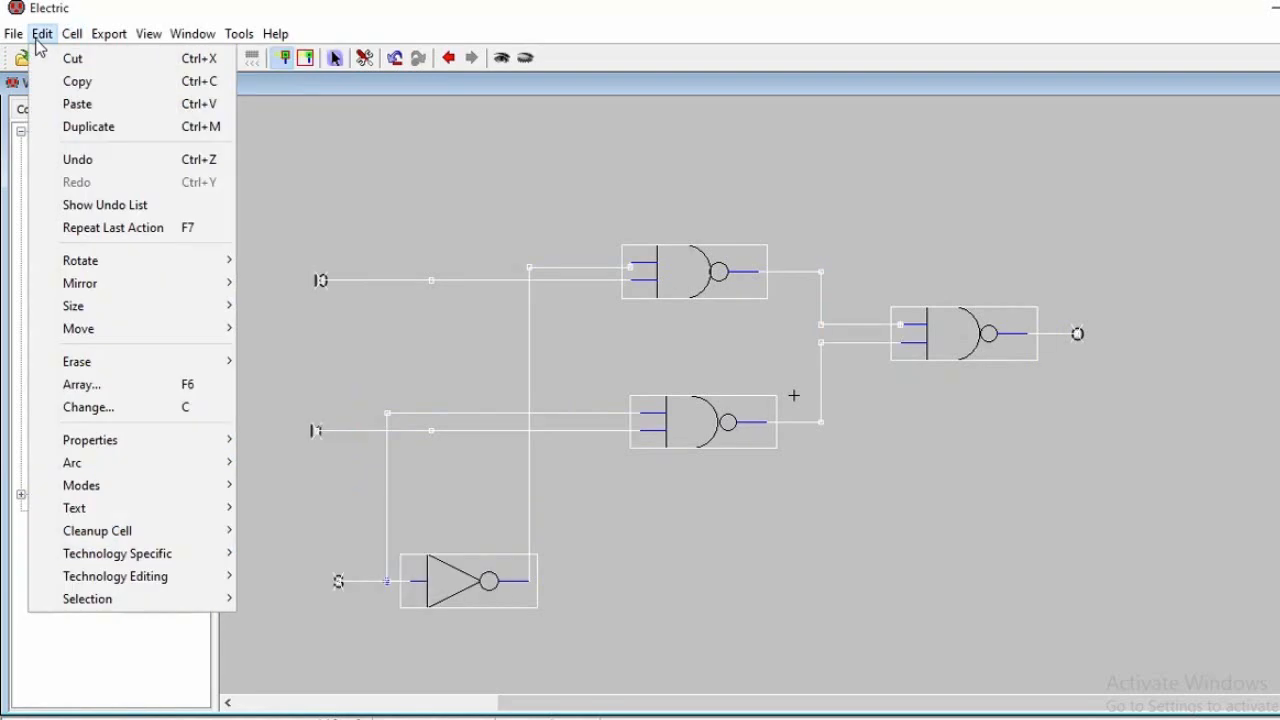
mouse_move(150, 530)
click(291, 533)
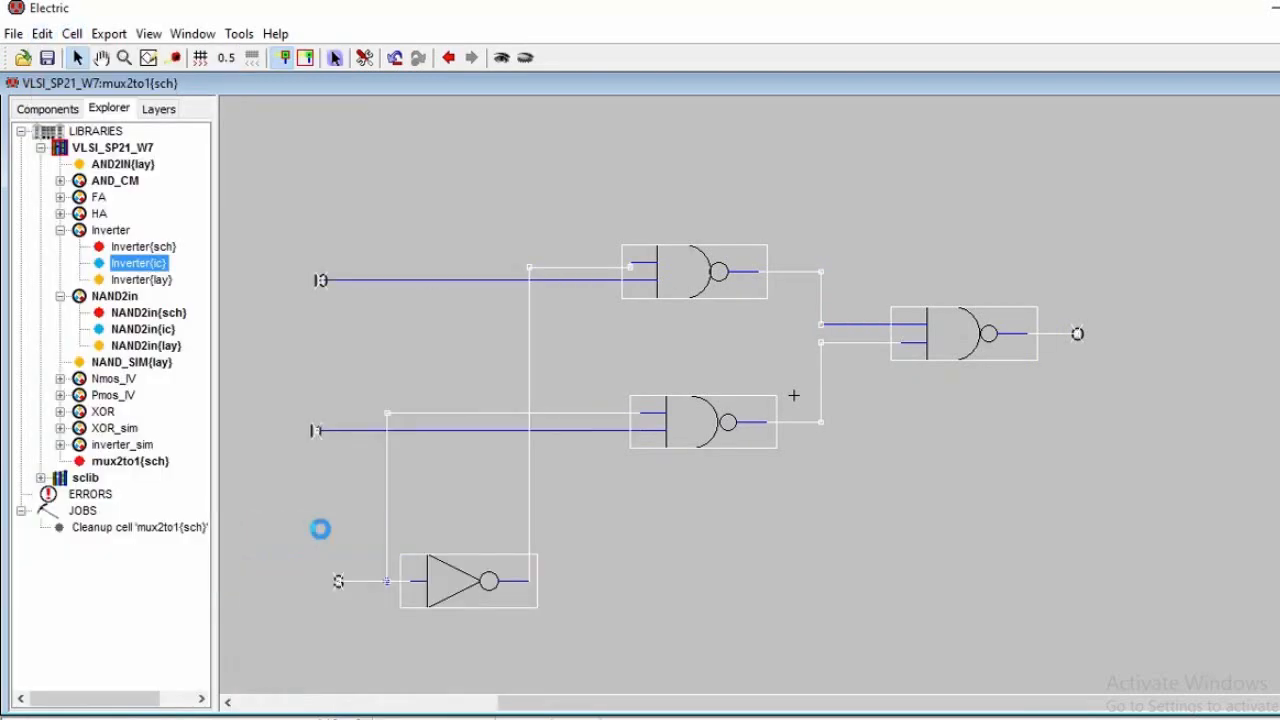
click(239, 34)
mouse_move(262, 58)
click(451, 60)
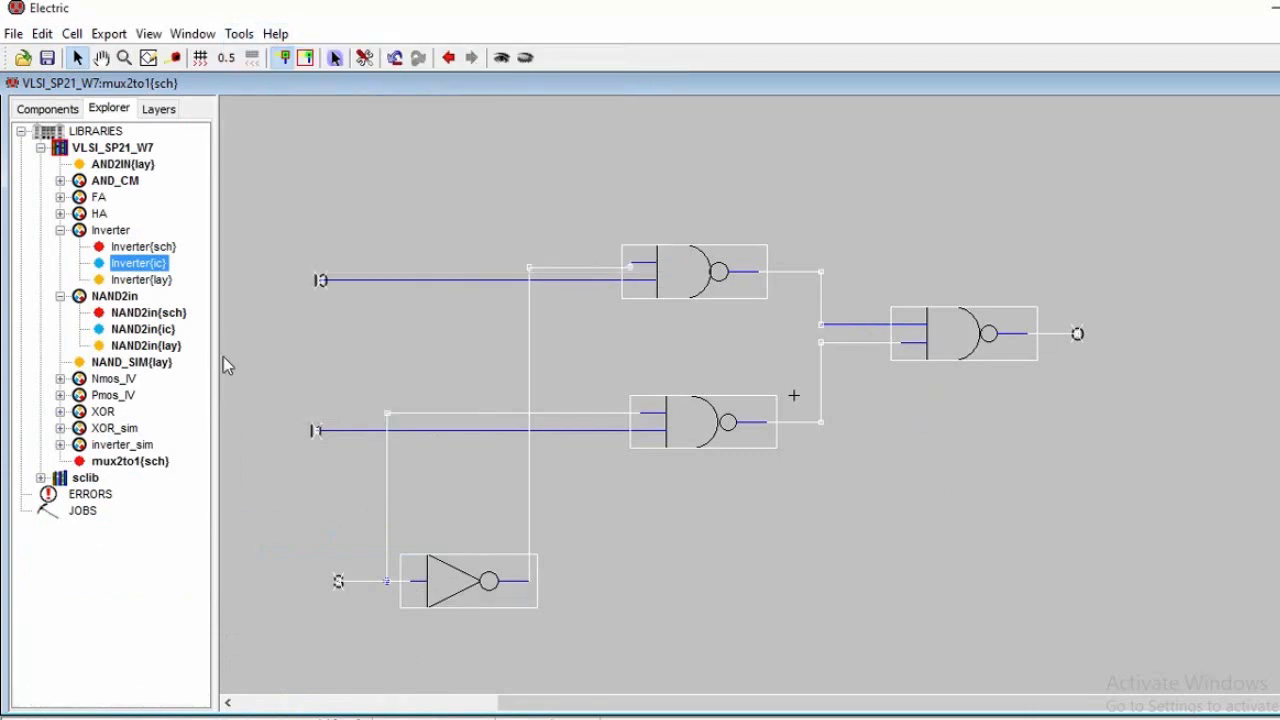
- Reopen the mux2to1{sch} cell and run the Silicon Compiler's conversion of the current cell to layout
double_click(112, 463)
click(242, 34)
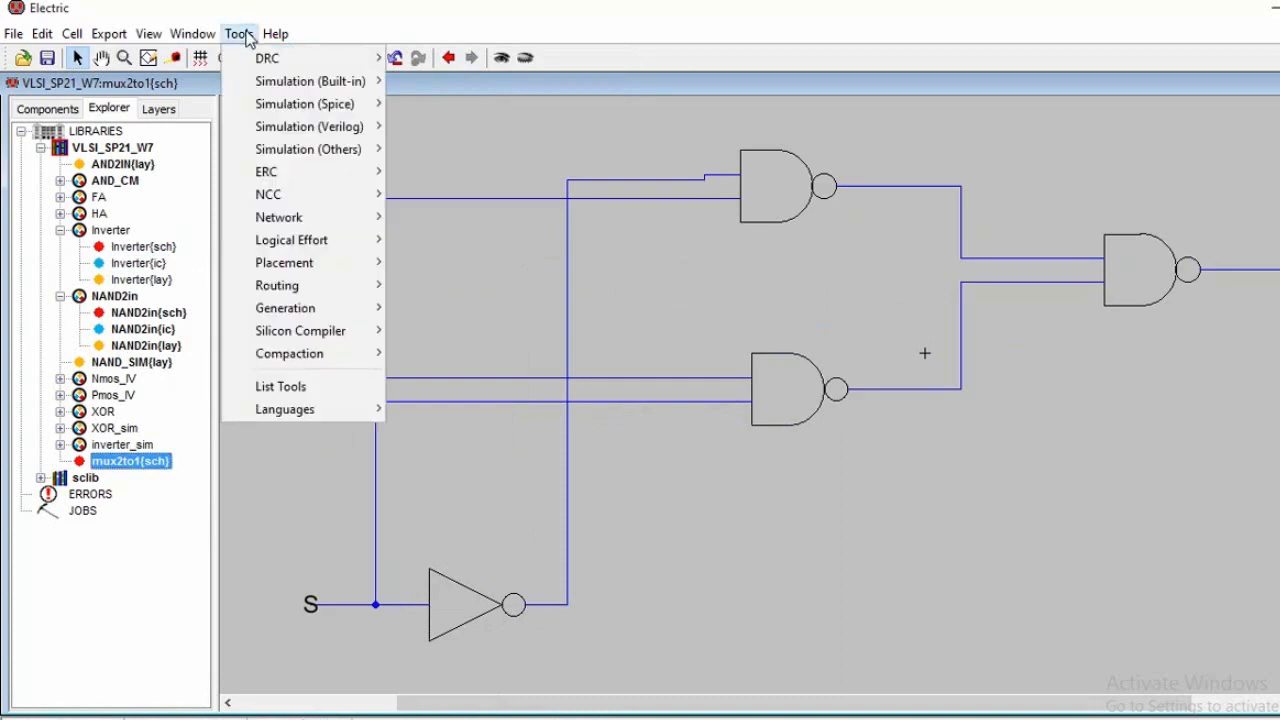
mouse_move(300, 336)
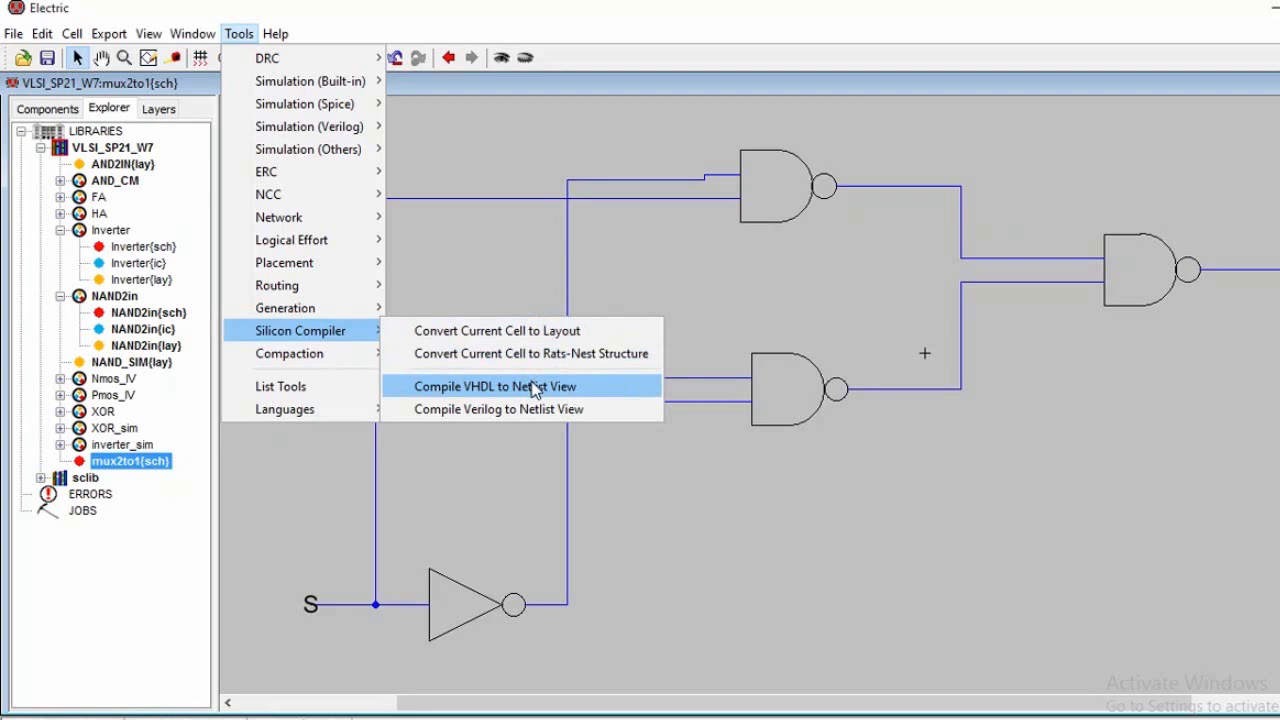
click(537, 330)
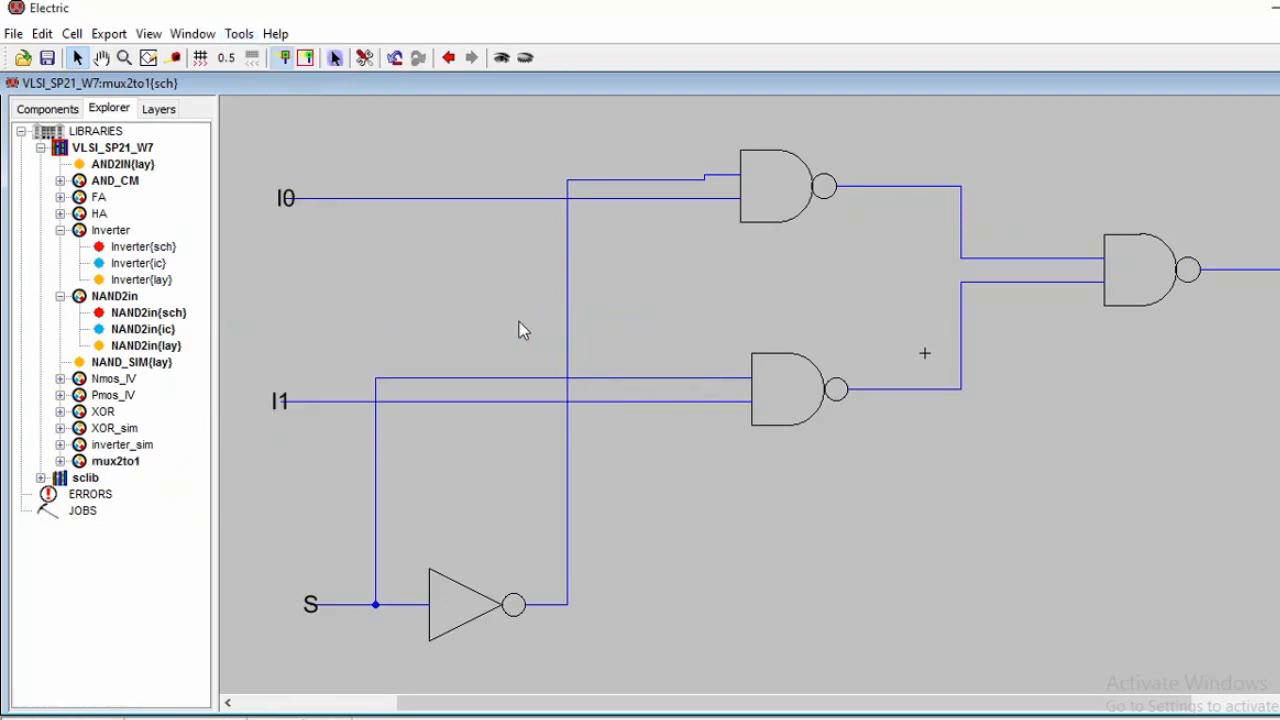
- Open the mux2to1{vhdl} cell and delete the Inverter{sch} and NAND2in{sch} sections, keeping only the mux2to1 section
click(60, 462)
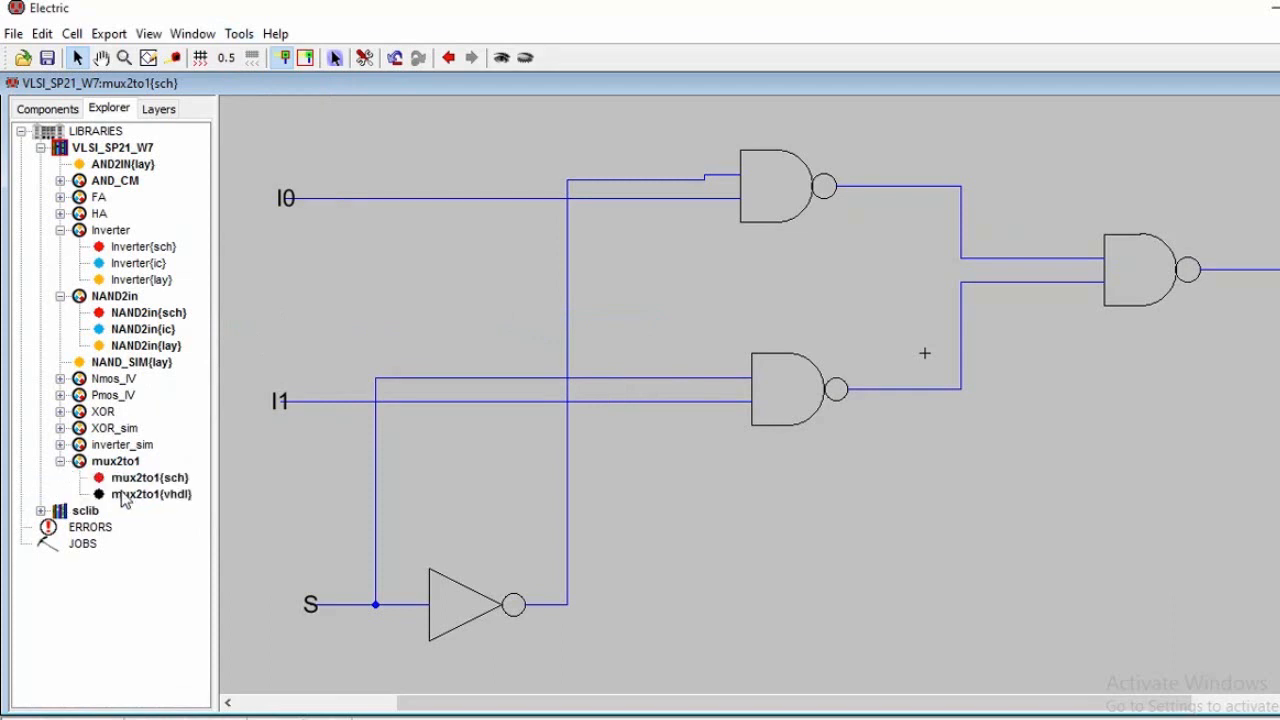
double_click(126, 500)
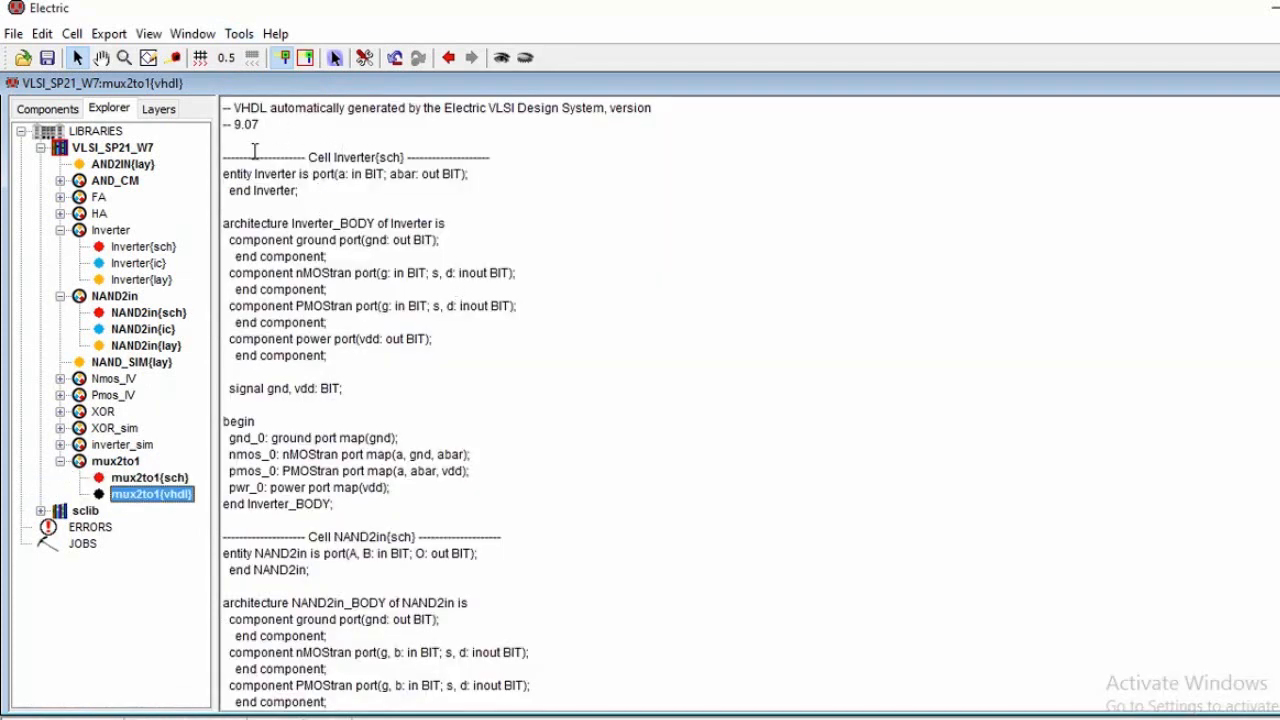
drag(338, 508, 215, 150)
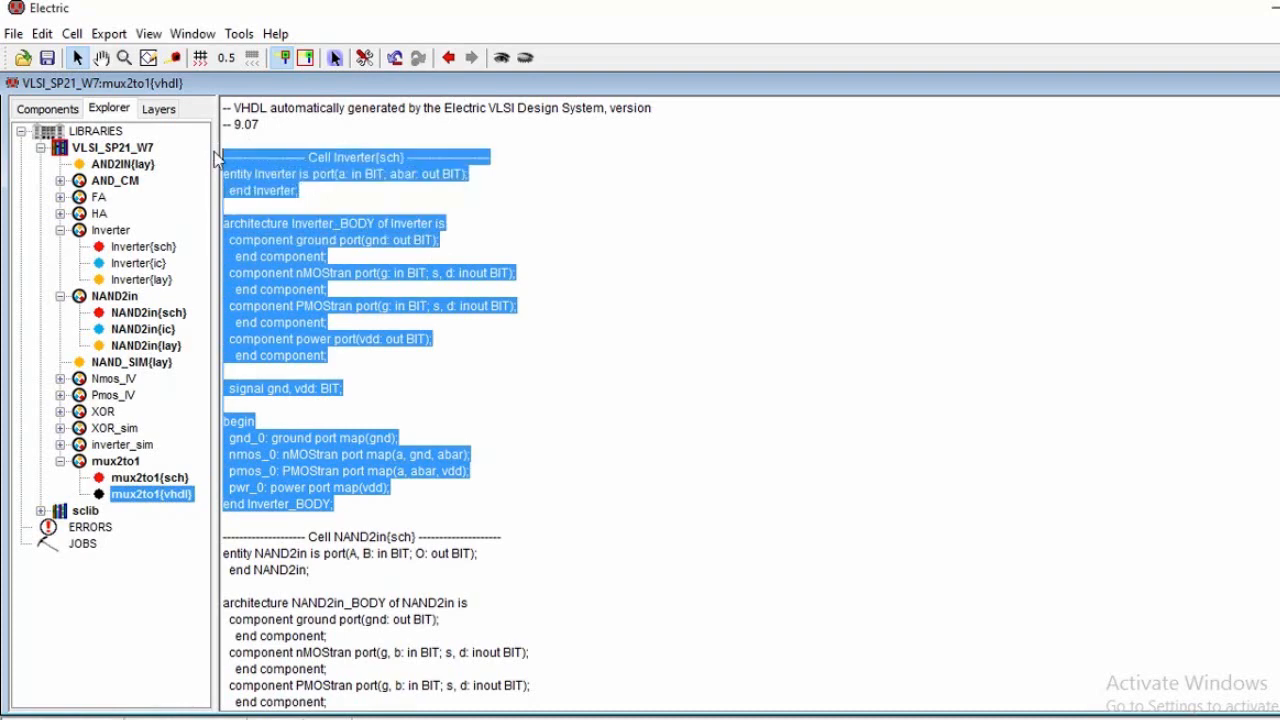
key(Delete)
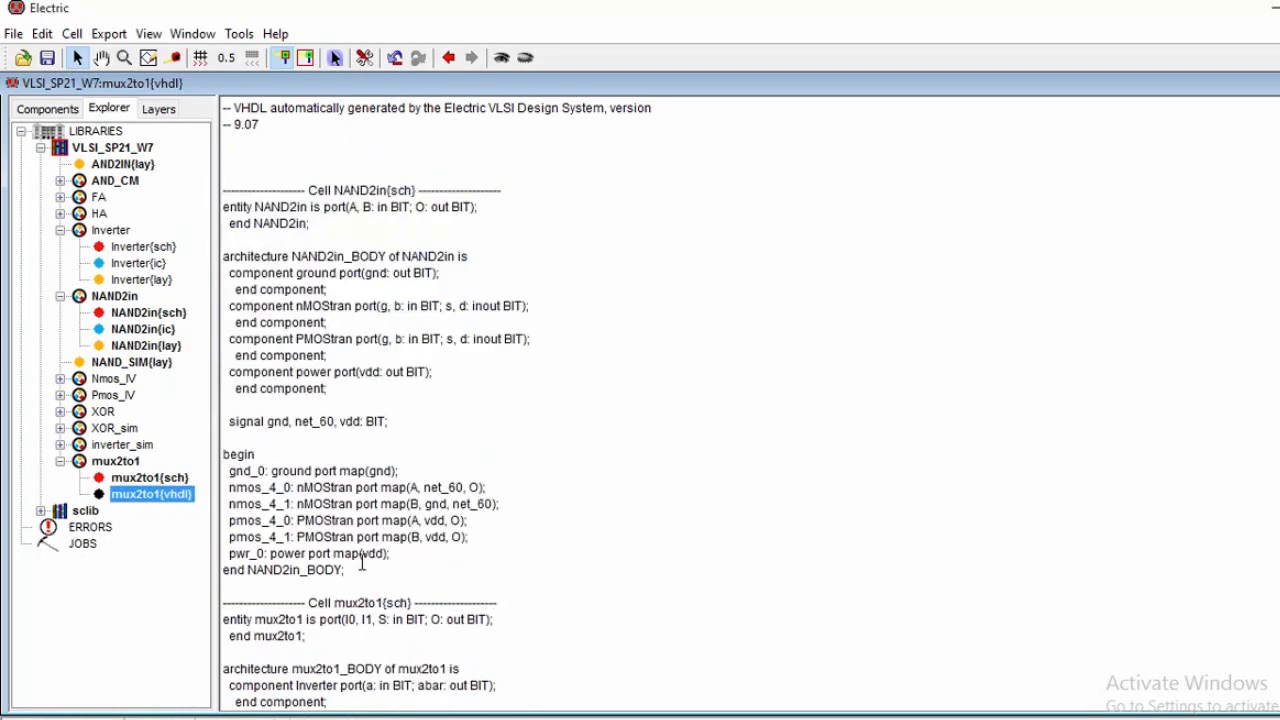
drag(354, 568, 193, 193)
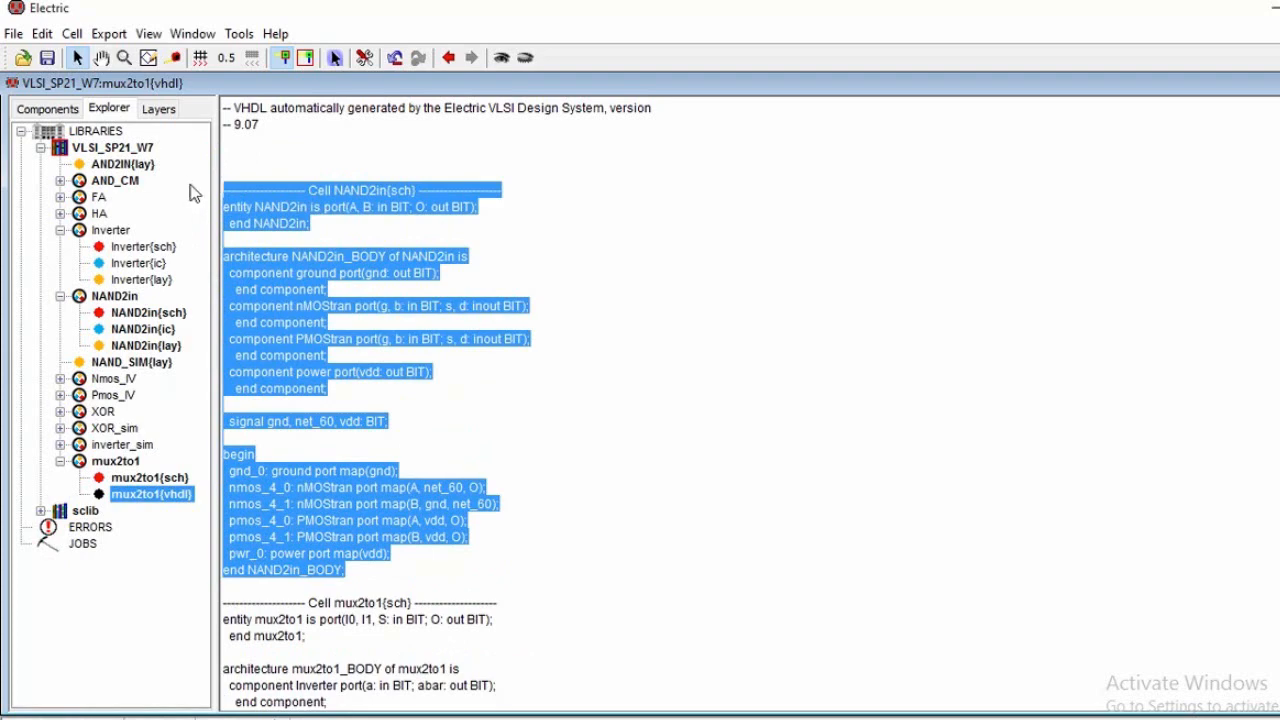
key(Delete)
key(Delete)
key(Delete)
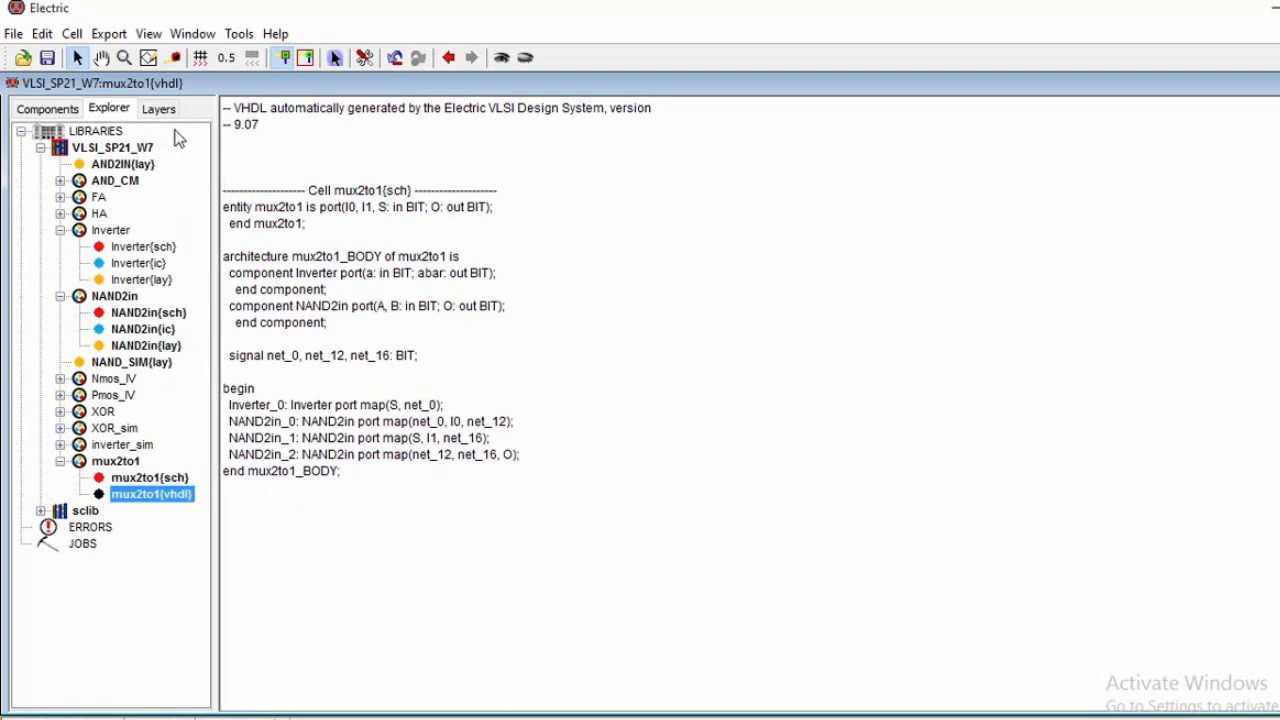
- Collapse the Inverter and NAND2in groups in the cell tree and compile the mux2to1 VHDL to a netlist view
click(60, 112)
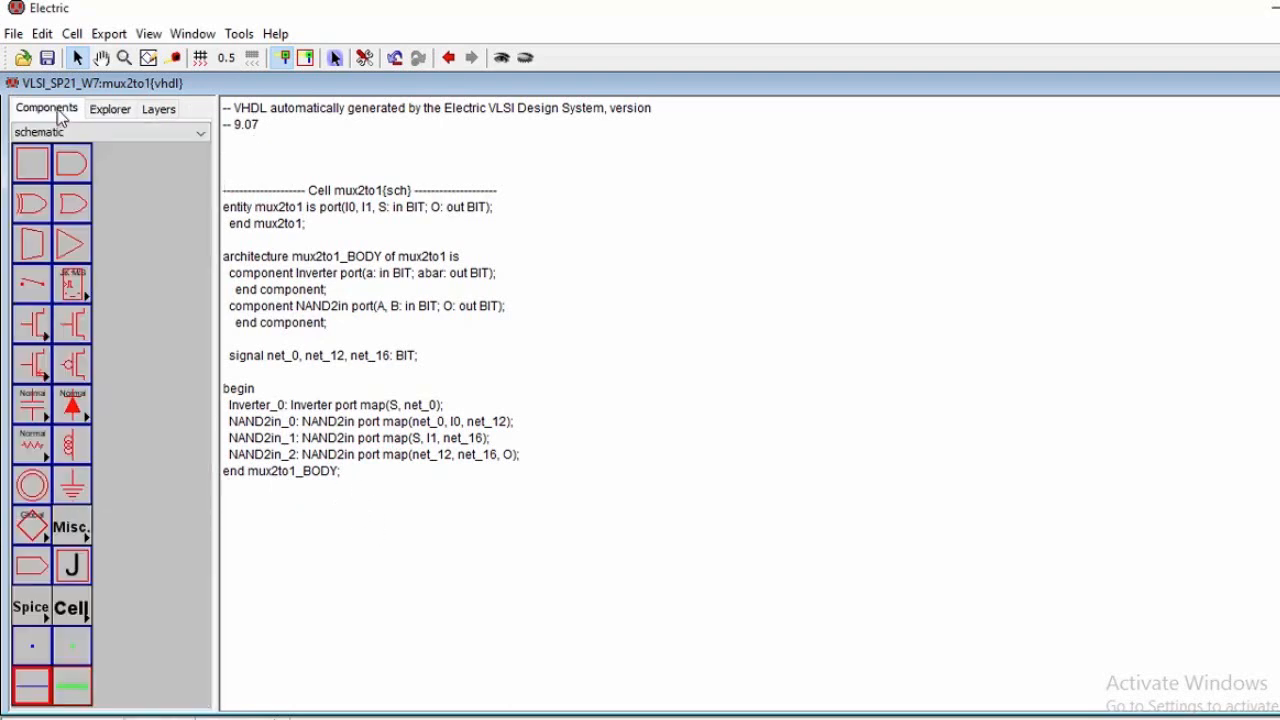
click(110, 110)
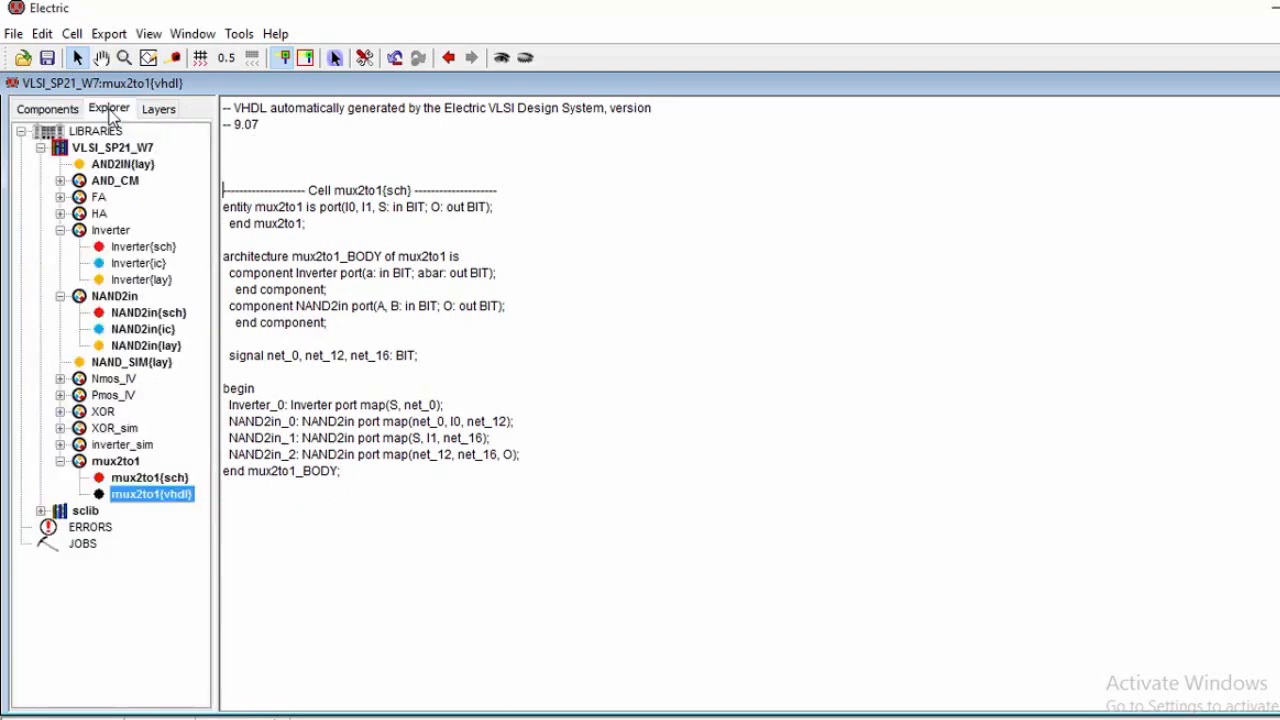
click(60, 230)
click(60, 246)
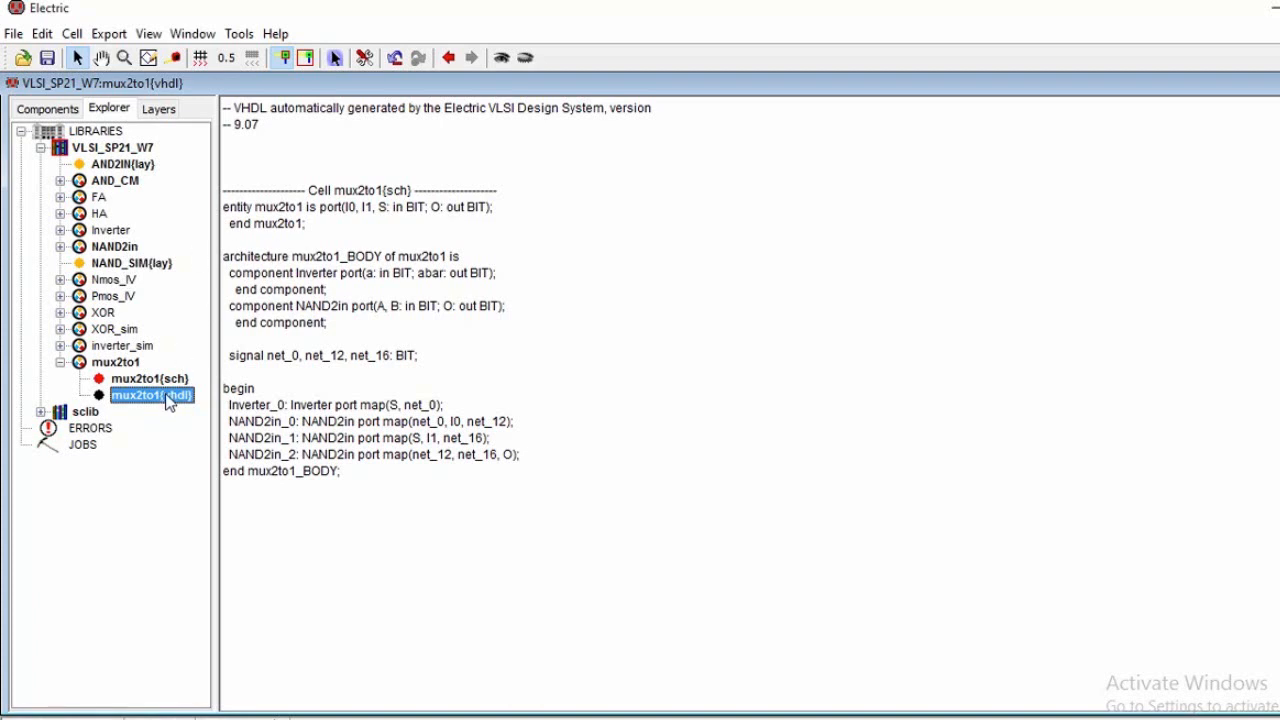
click(239, 33)
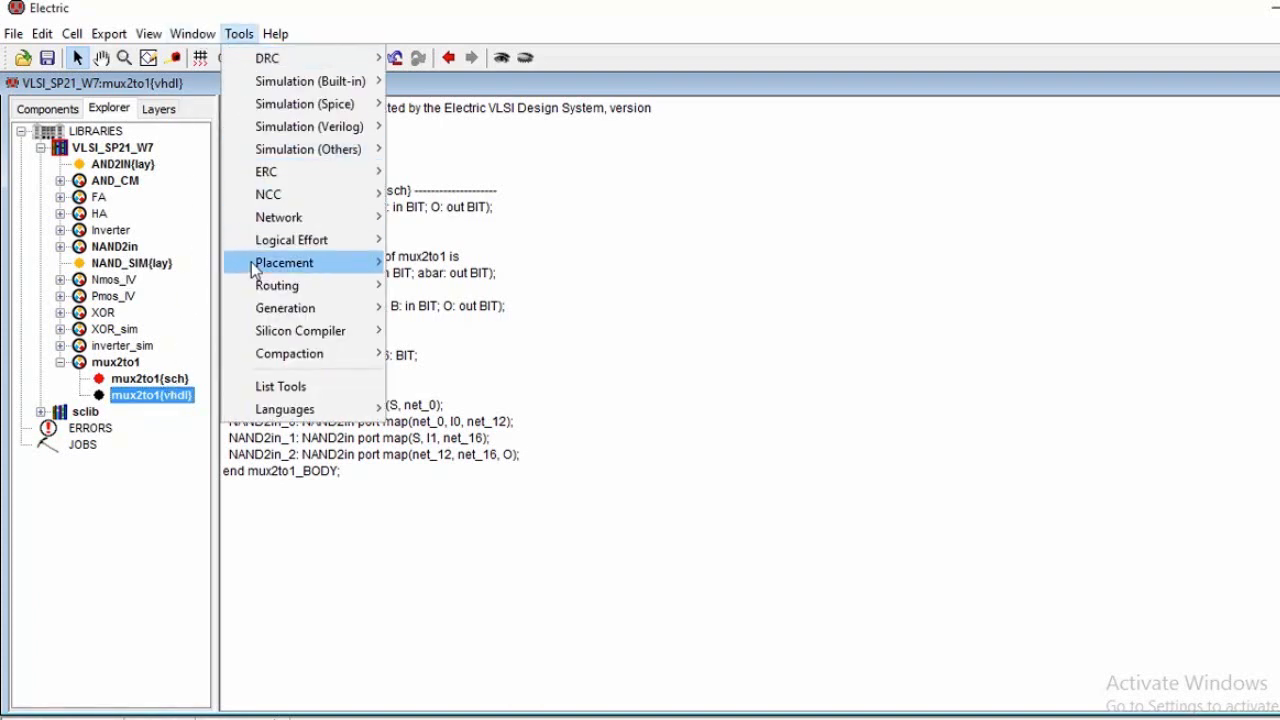
mouse_move(260, 340)
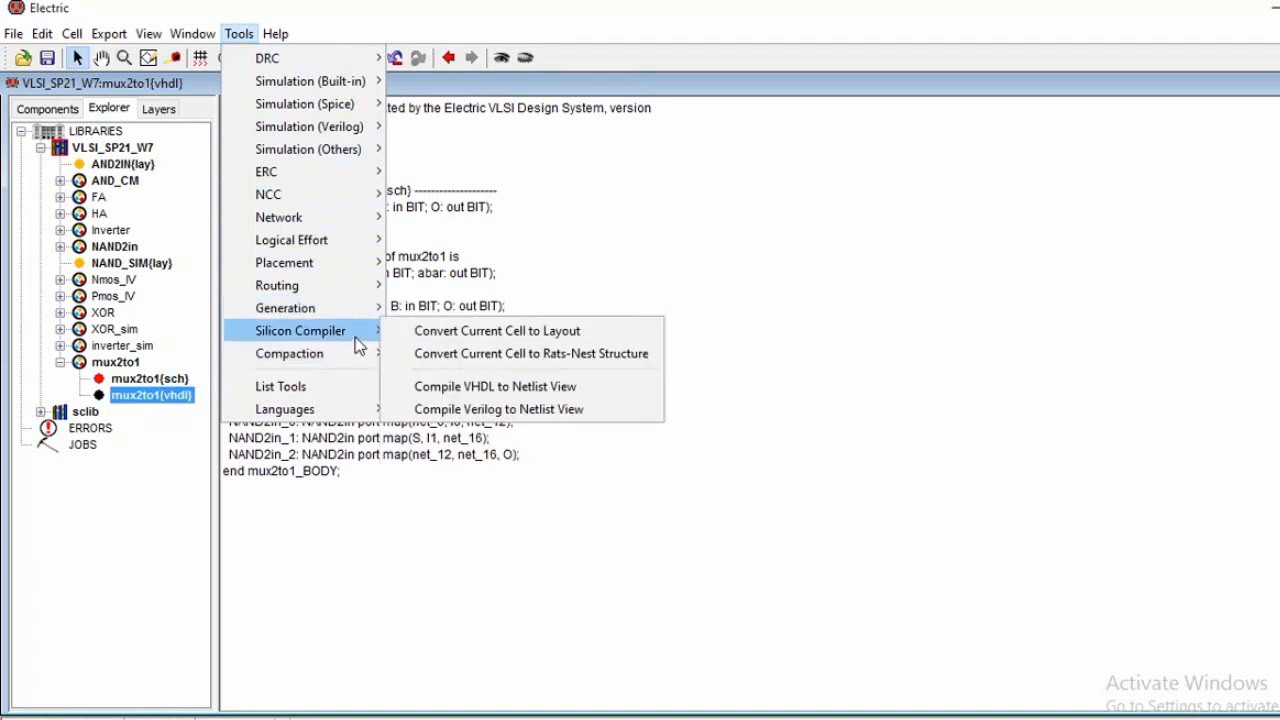
mouse_move(361, 338)
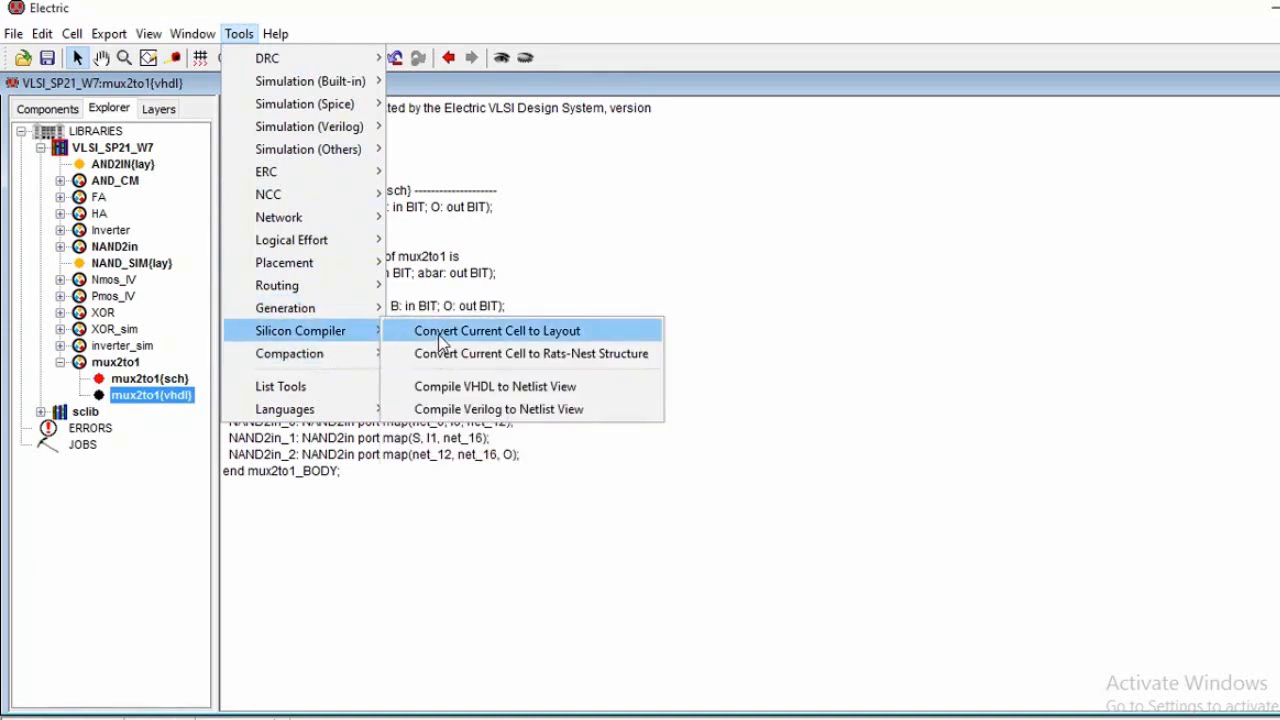
click(487, 383)
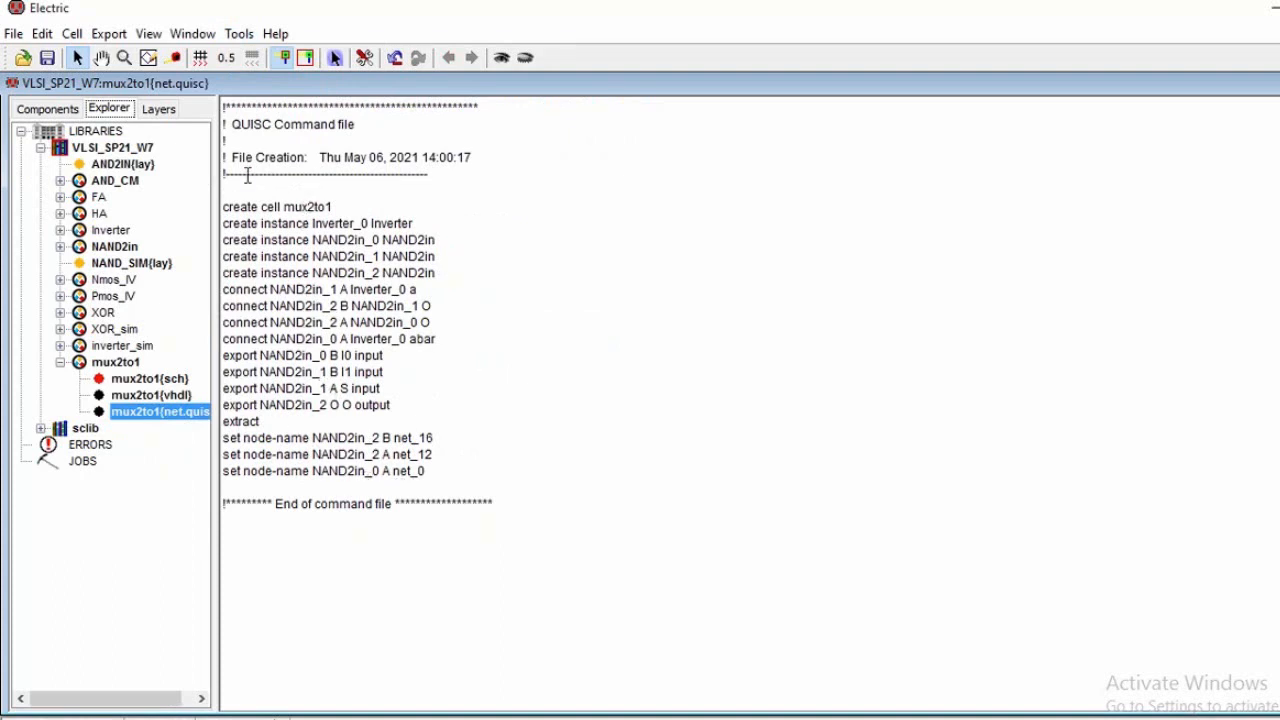
- Convert the mux2to1{net.quisc} netlist cell to a layout with the Silicon Compiler
click(240, 33)
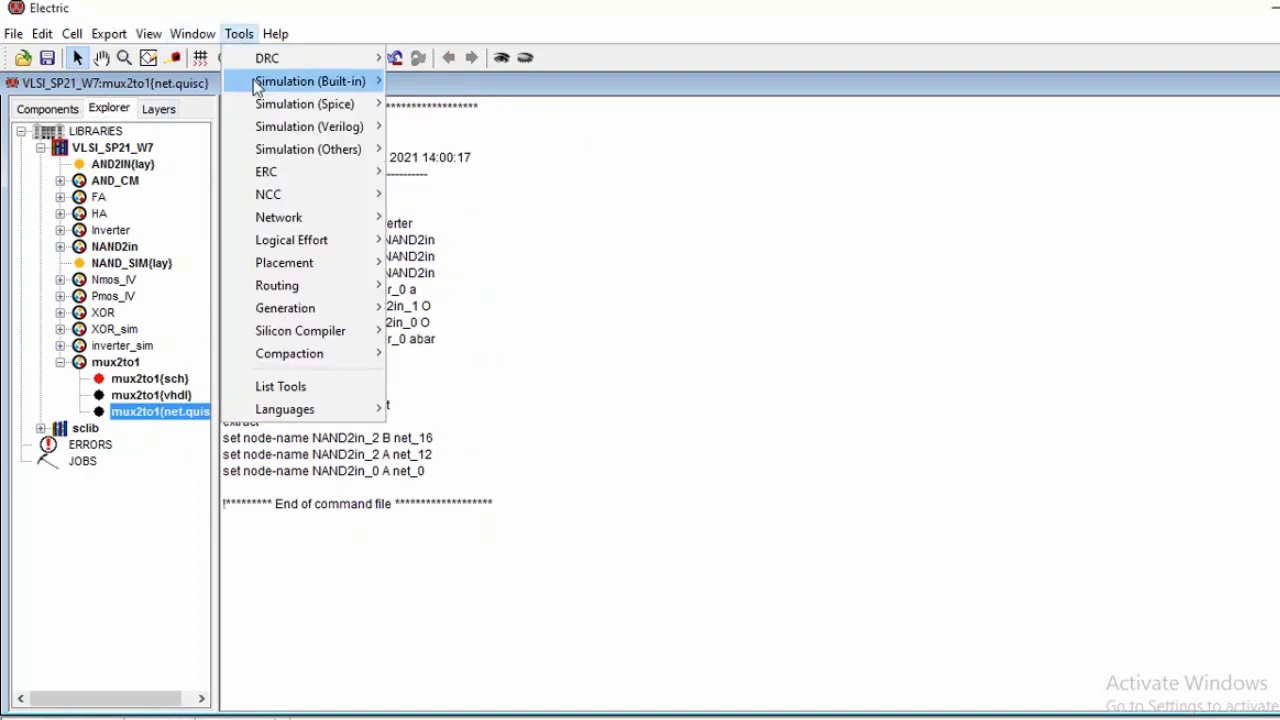
mouse_move(326, 357)
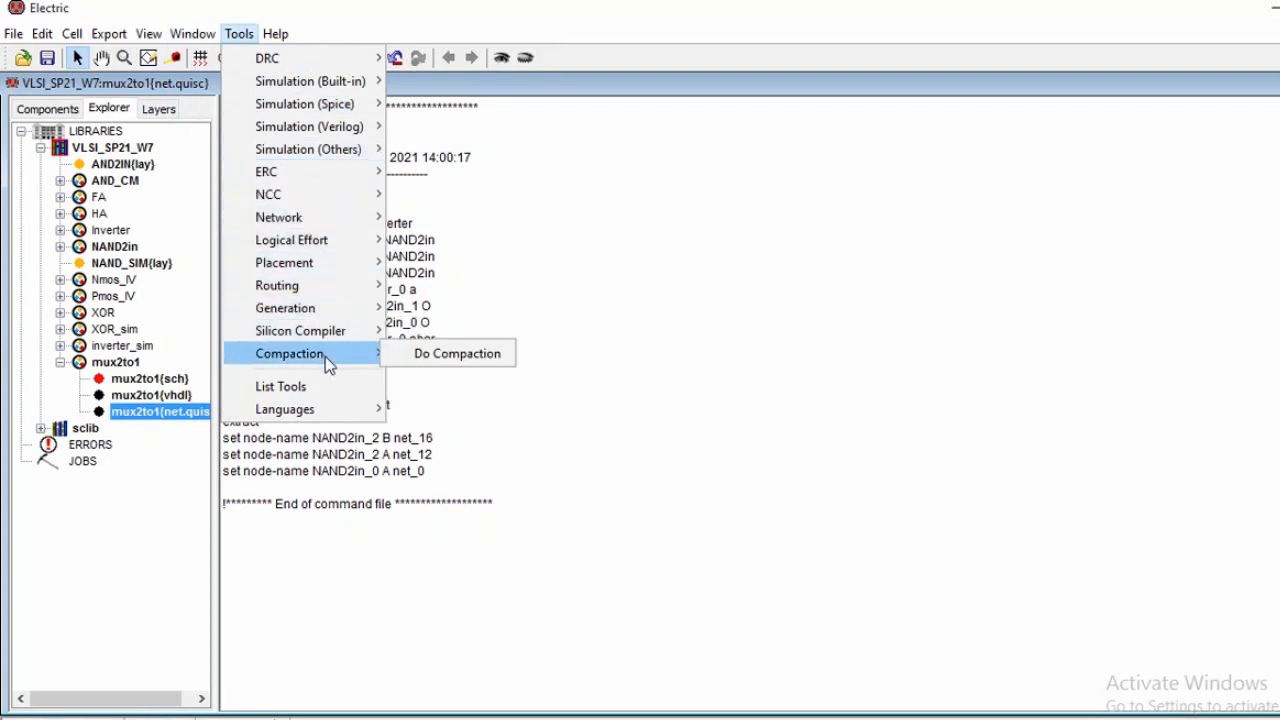
mouse_move(362, 331)
click(431, 329)
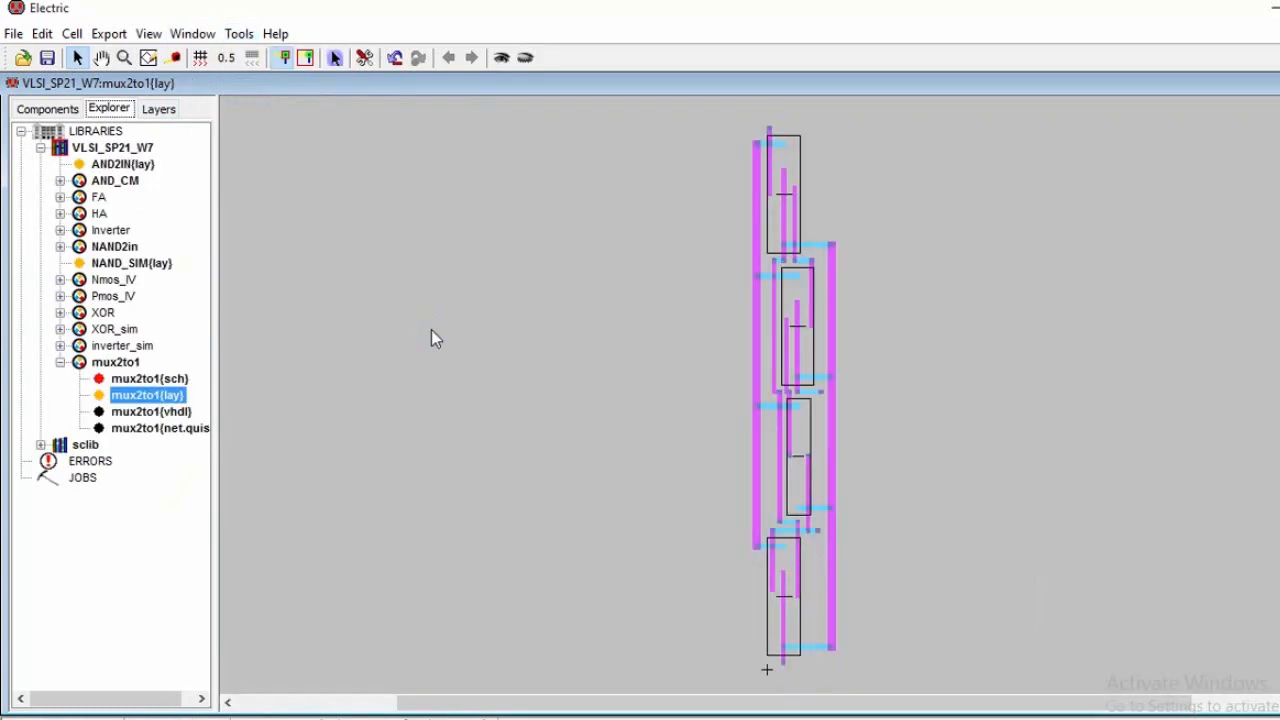
- Examine the generated mux2to1 layout, including its NAND2in and Inverter instances and the routing between them
ctrl+scroll(934, 342, up, 3)
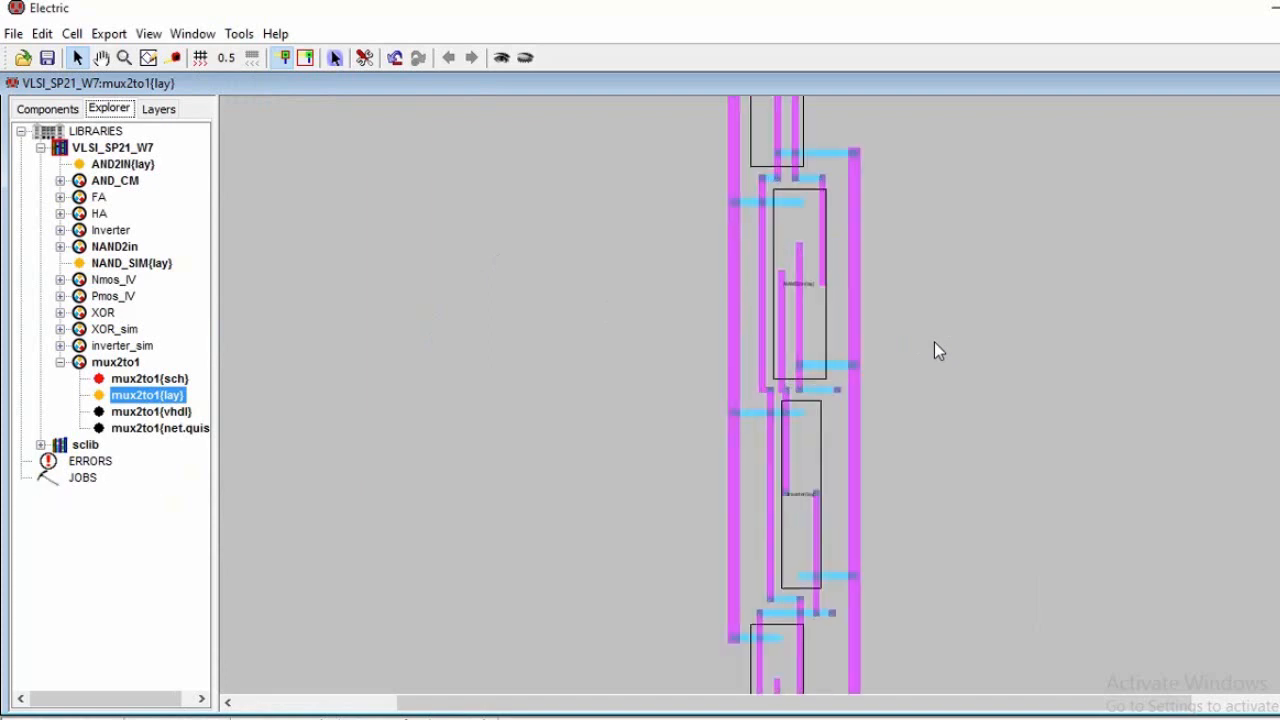
ctrl+scroll(934, 342, up, 4)
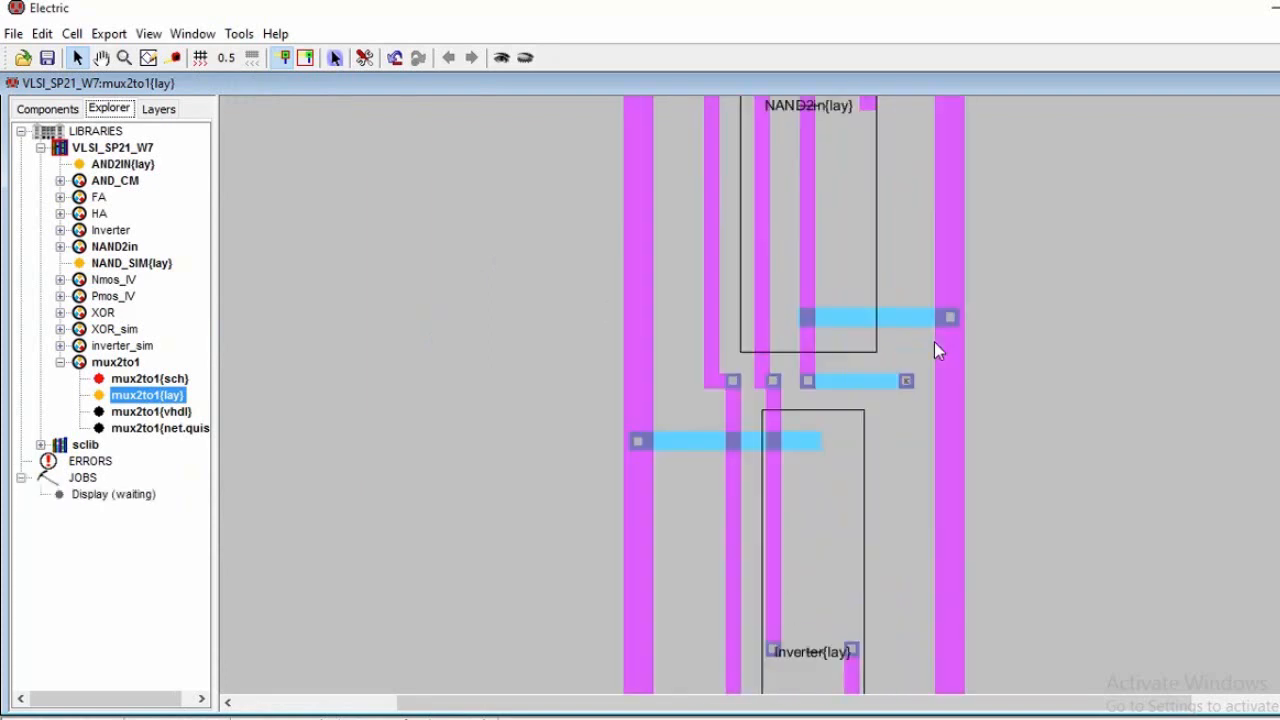
ctrl+scroll(934, 342, down, 3)
scroll(934, 342, down, 4)
scroll(934, 342, down, 2)
scroll(934, 342, up, 2)
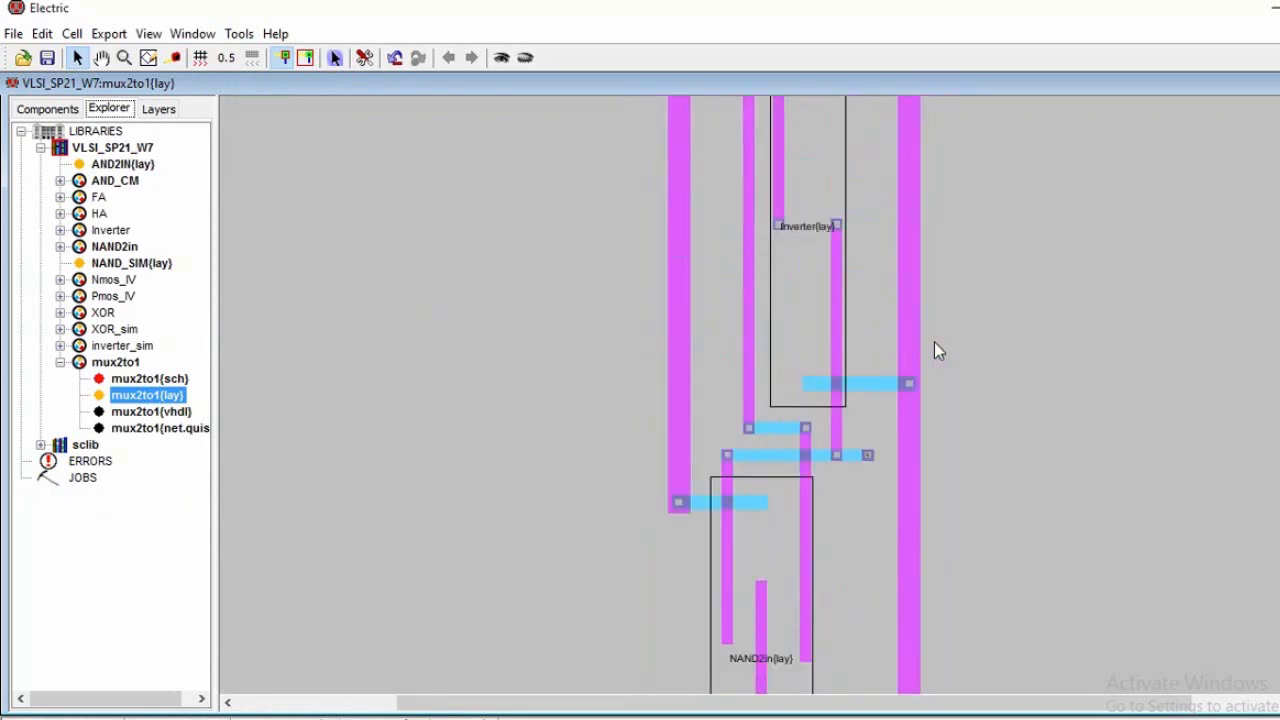
scroll(934, 342, down, 5)
scroll(934, 342, up, 2)
scroll(934, 342, up, 6)
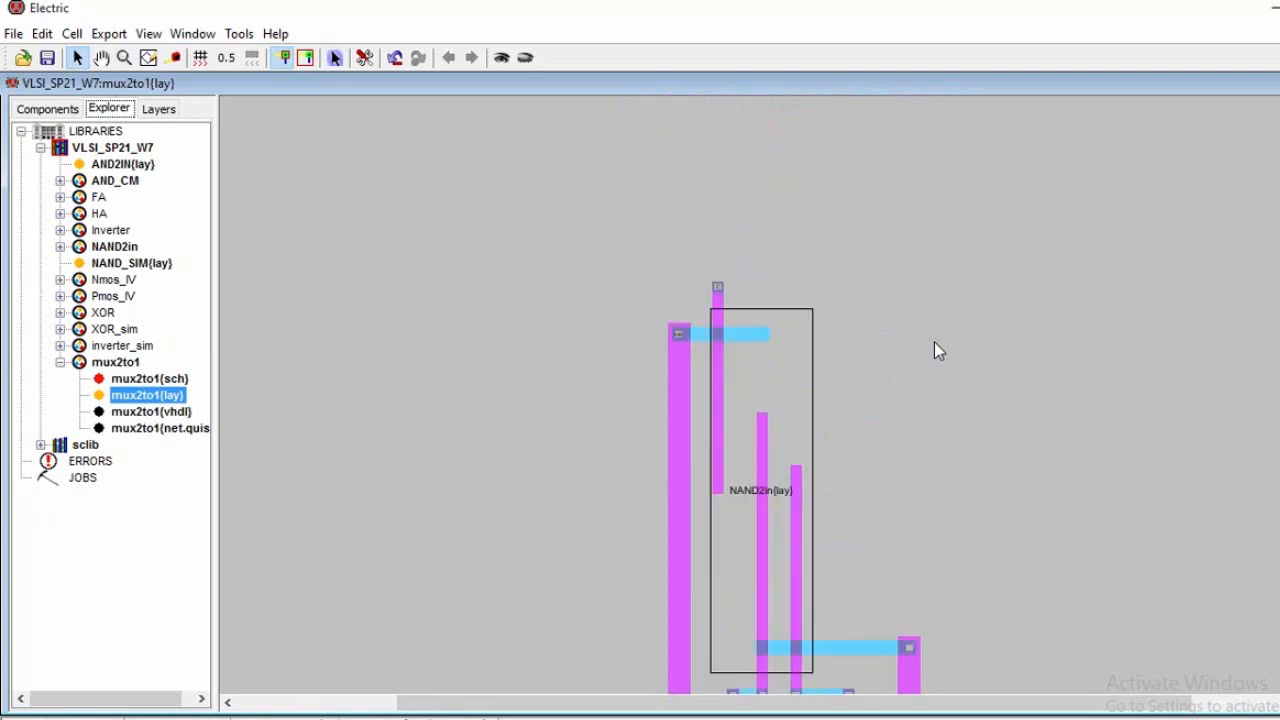
scroll(934, 342, down, 2)
ctrl+scroll(934, 342, down, 3)
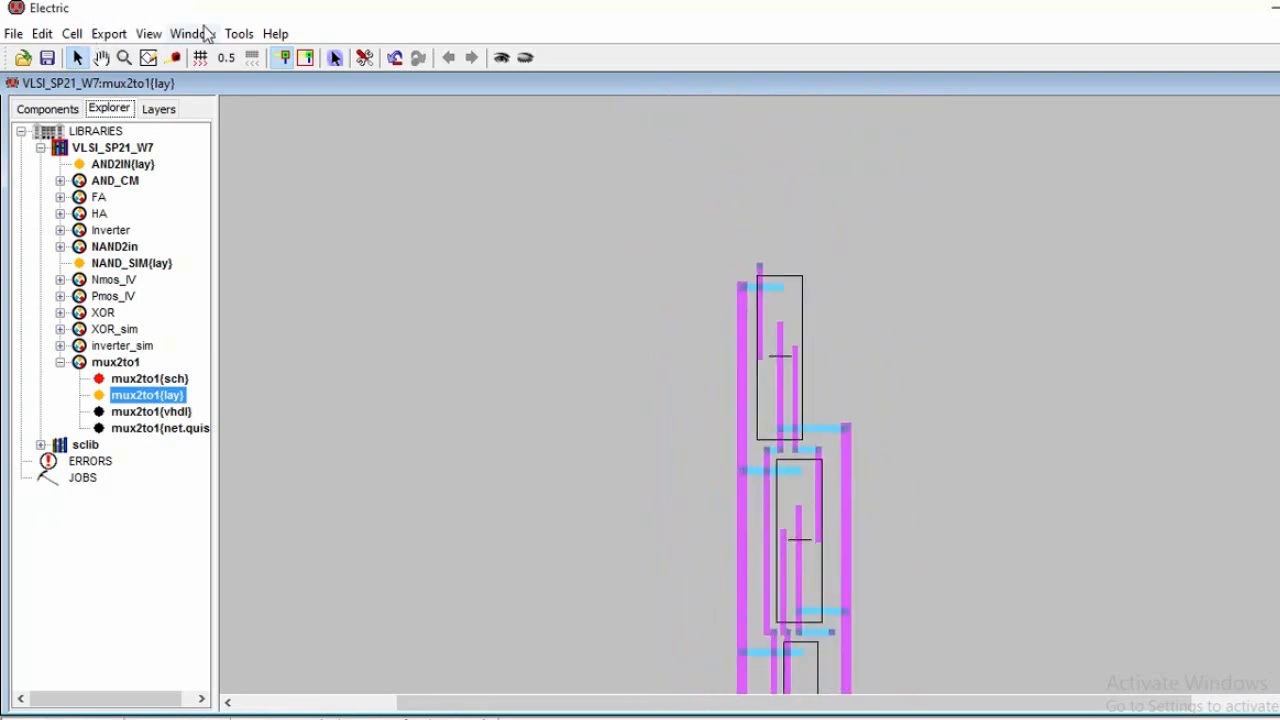
- Run a hierarchical design rule check and an ERC check on the mux2to1 layout
click(236, 34)
mouse_move(317, 57)
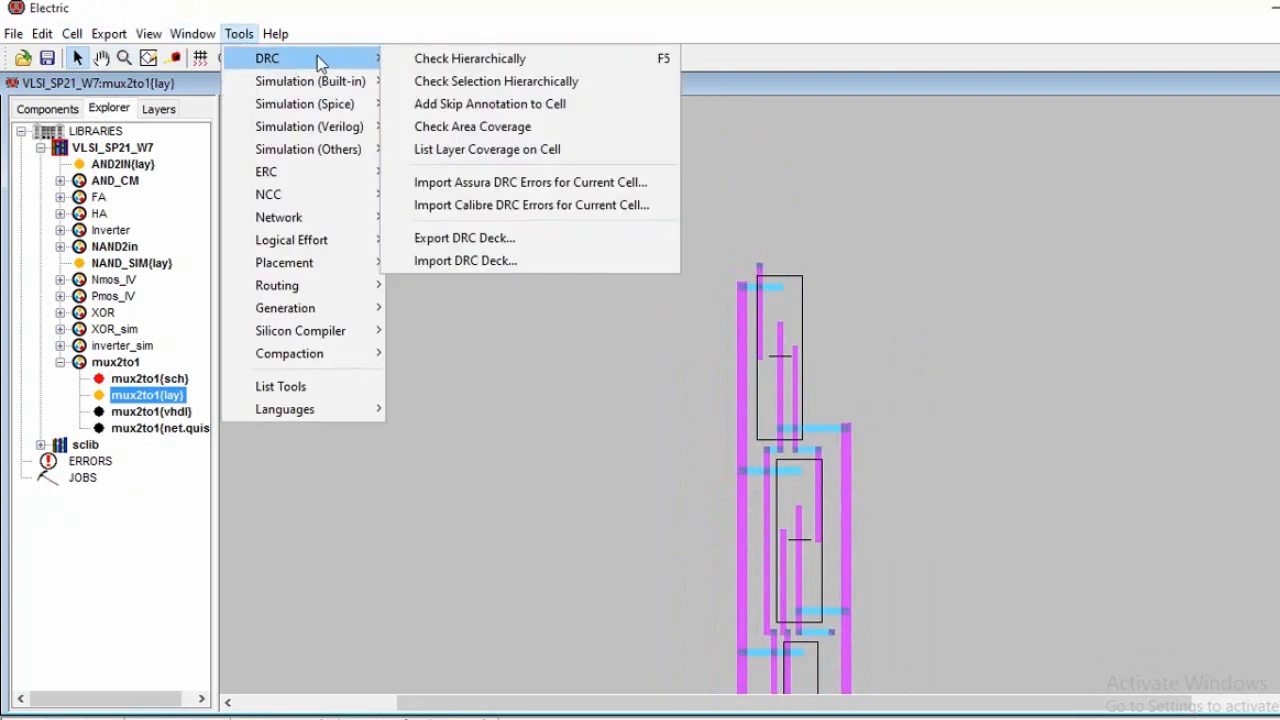
click(450, 58)
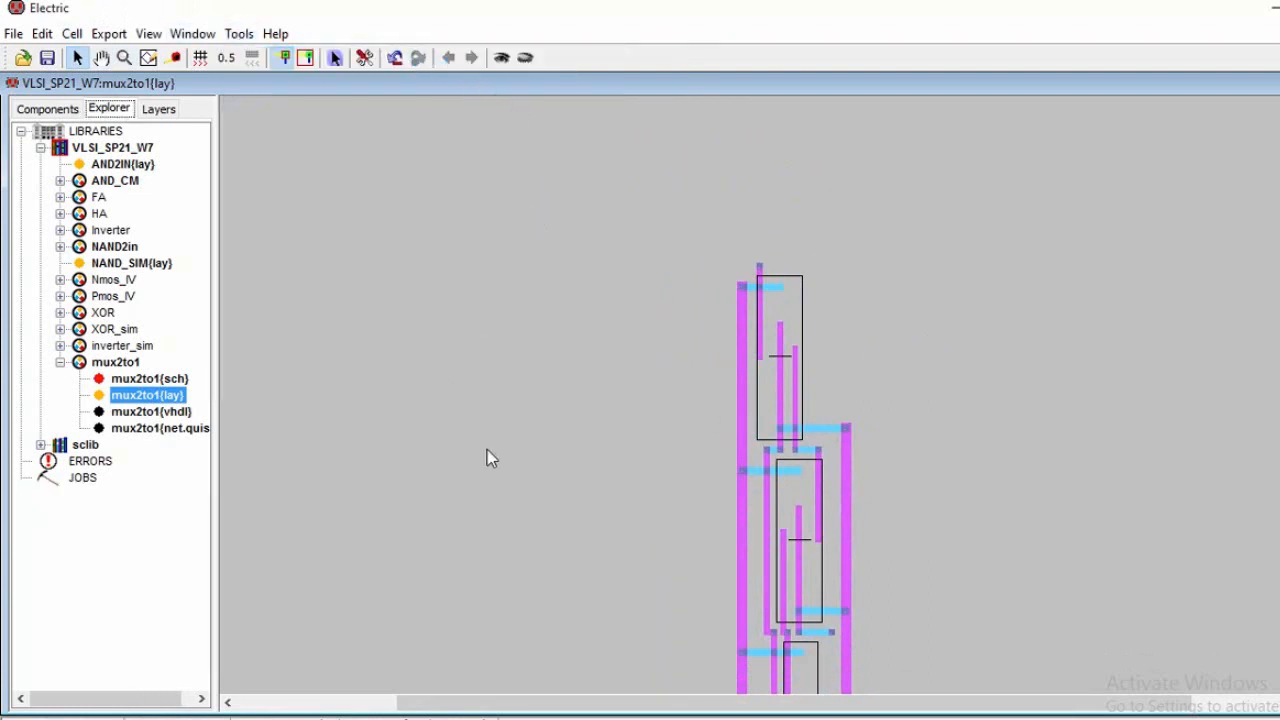
click(240, 36)
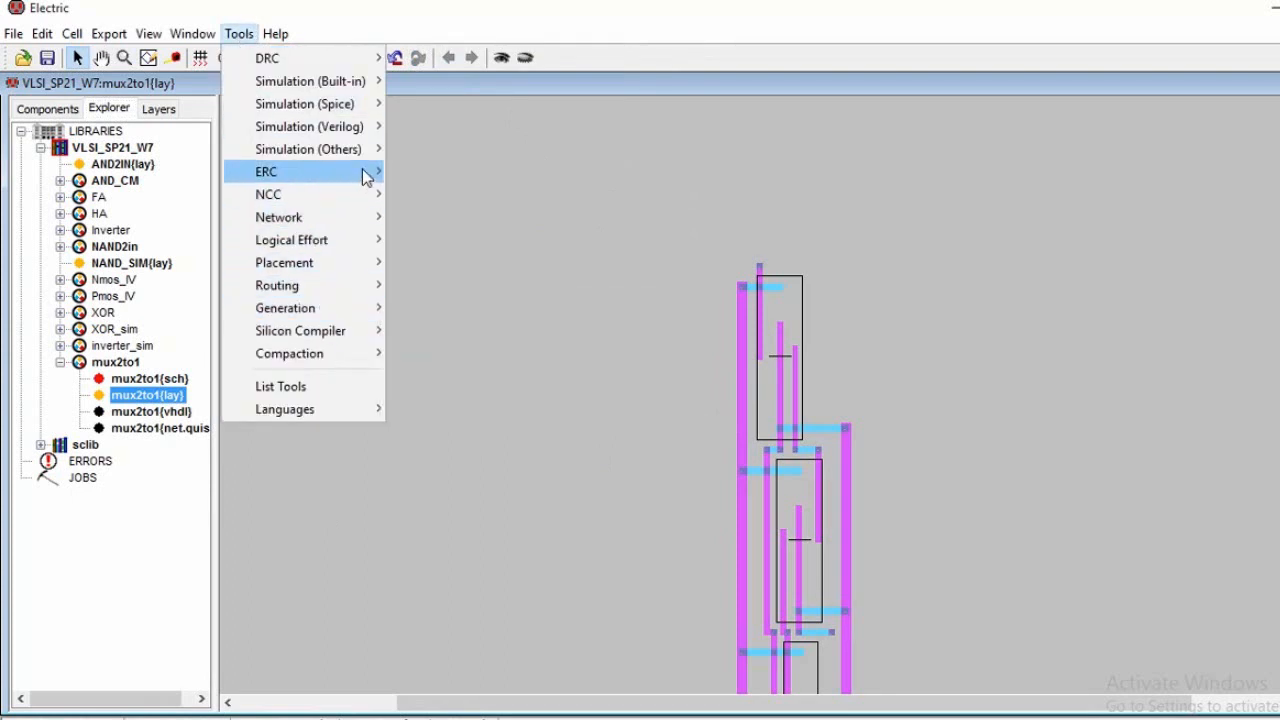
mouse_move(366, 171)
click(446, 172)
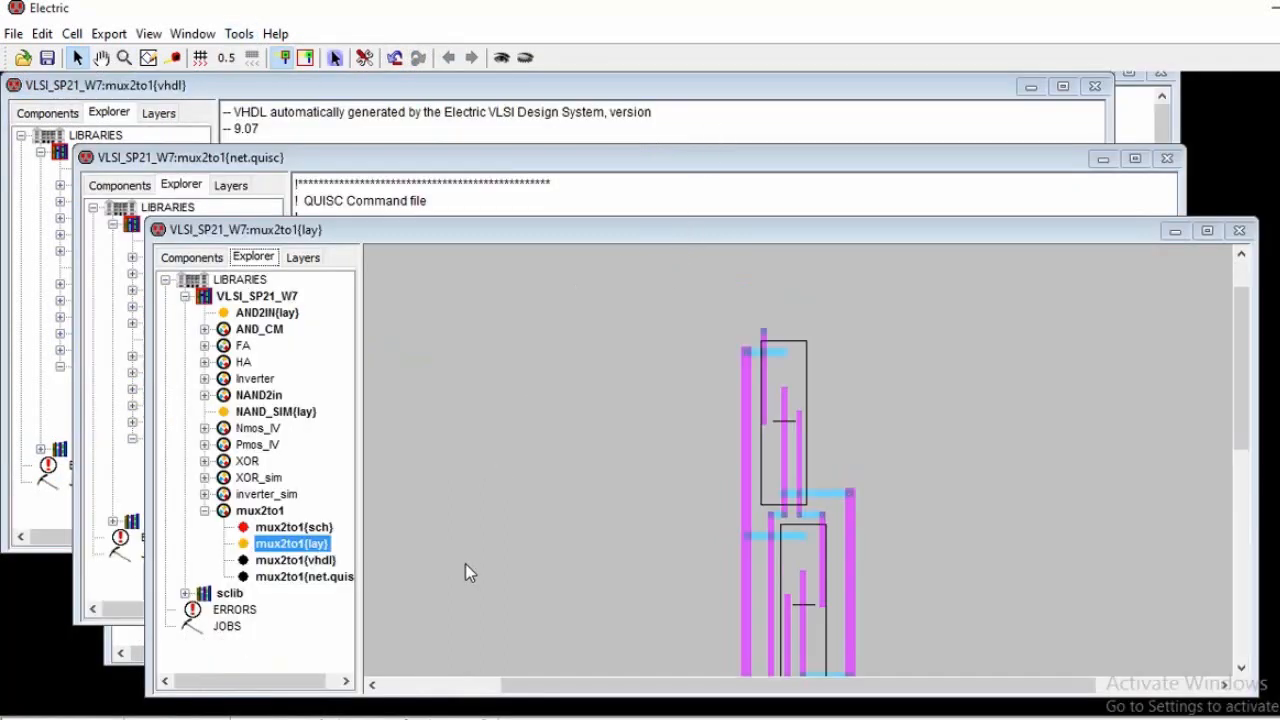
- Close the separate mux2to1 layout, QUISC netlist and VHDL windows
click(1238, 232)
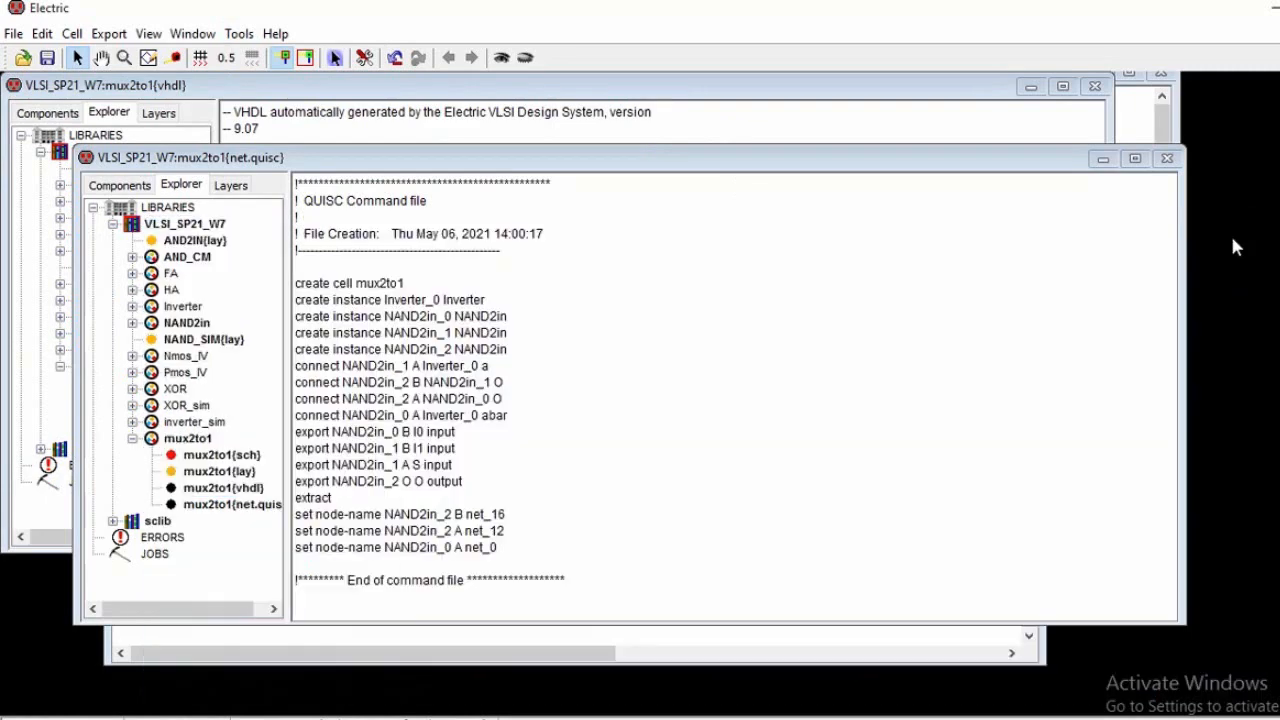
click(1168, 160)
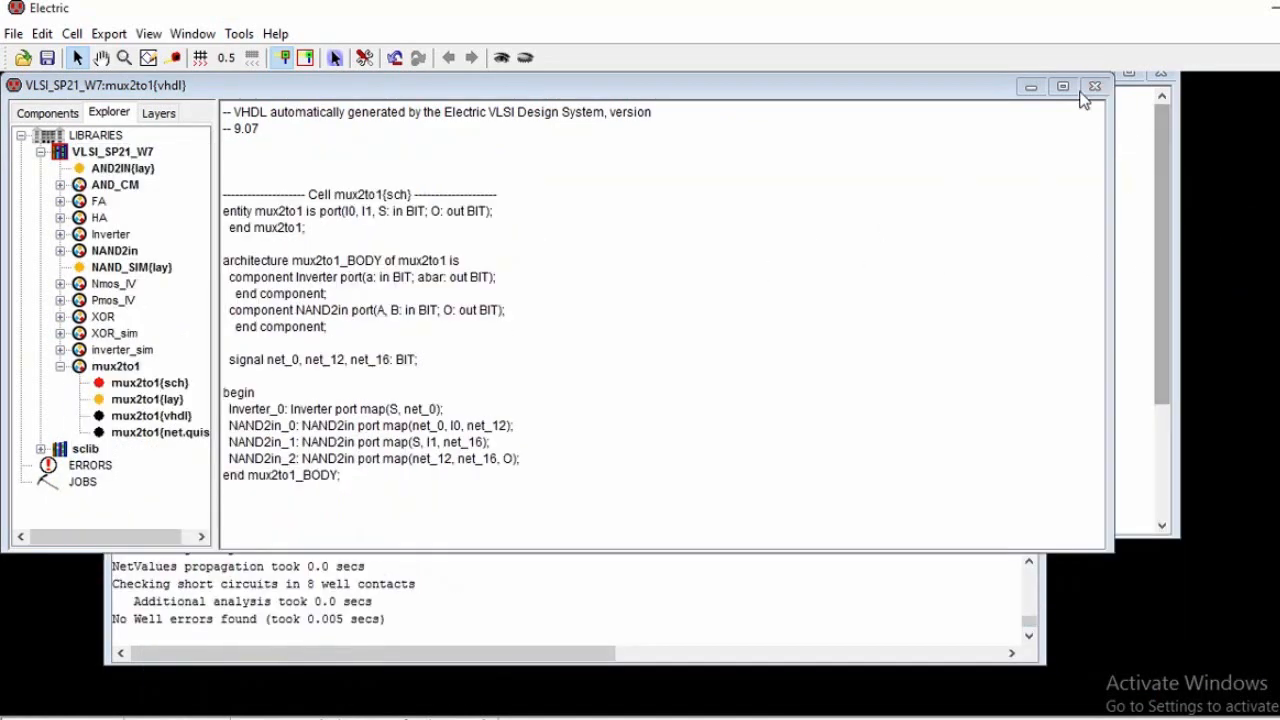
click(1094, 86)
click(1094, 87)
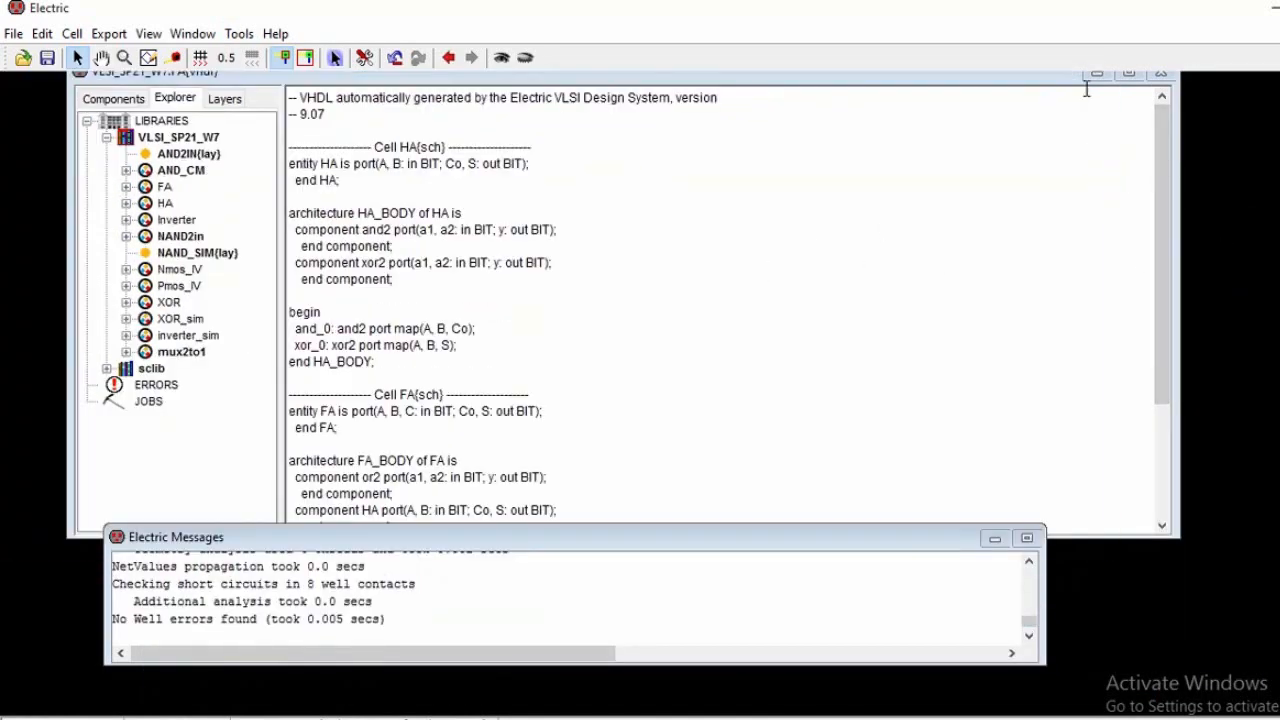
- Open the mux2to1{lay} cell from the cell tree in the remaining window and maximize that window
click(126, 352)
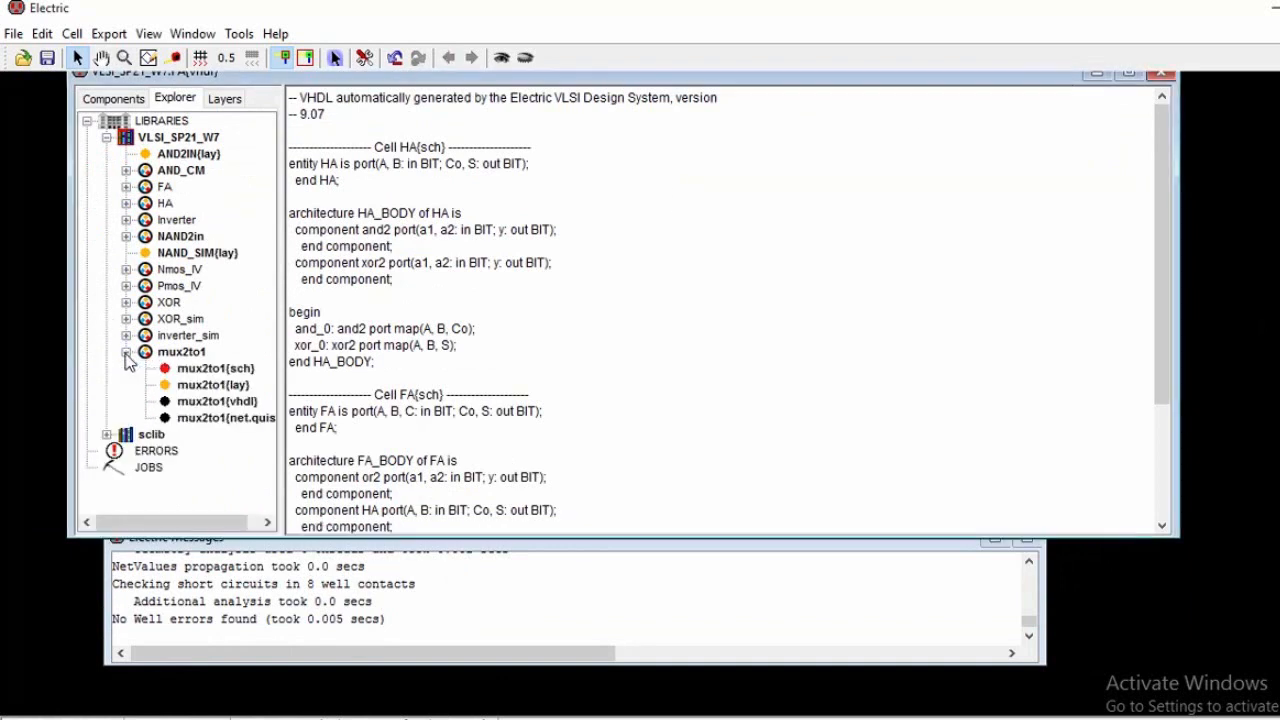
double_click(213, 385)
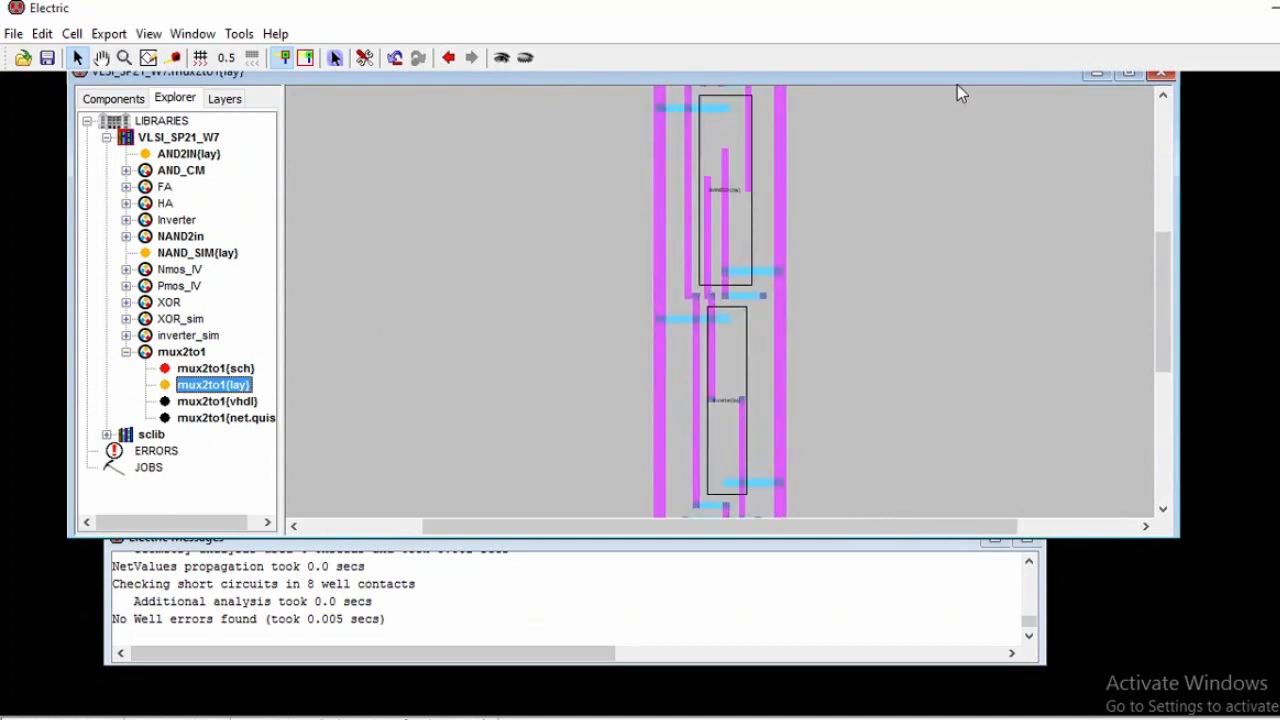
drag(957, 86, 975, 190)
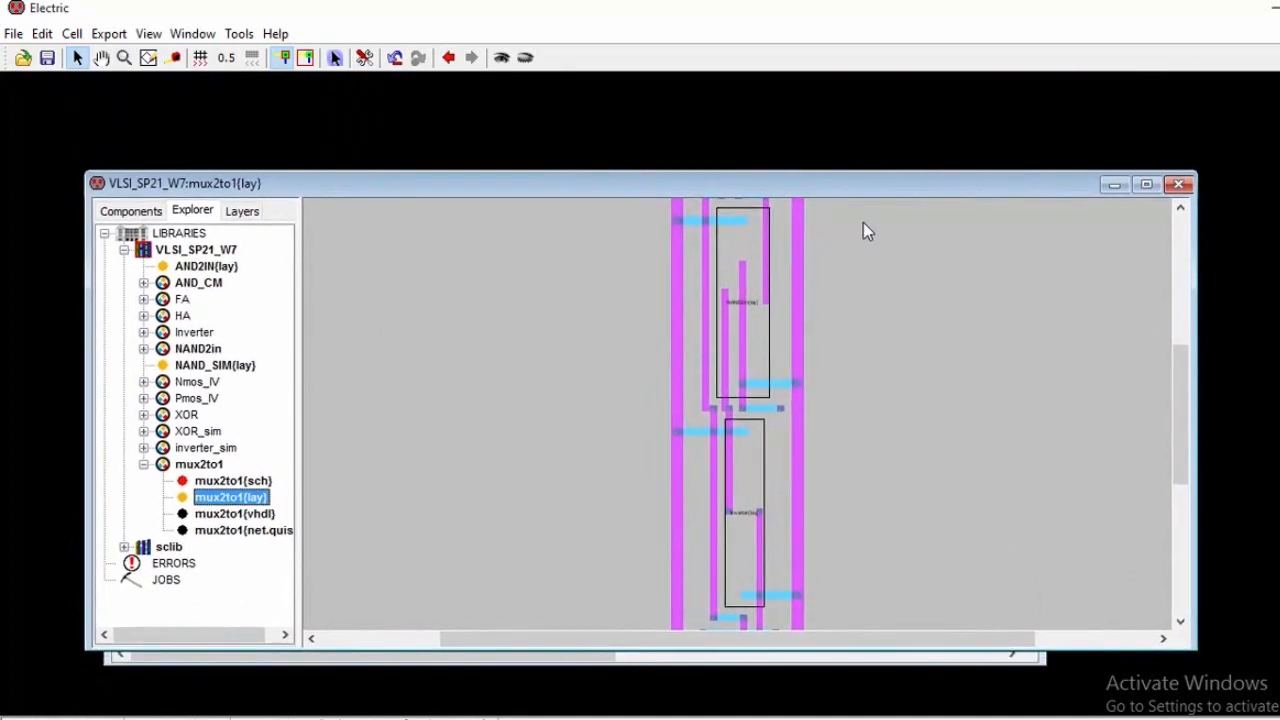
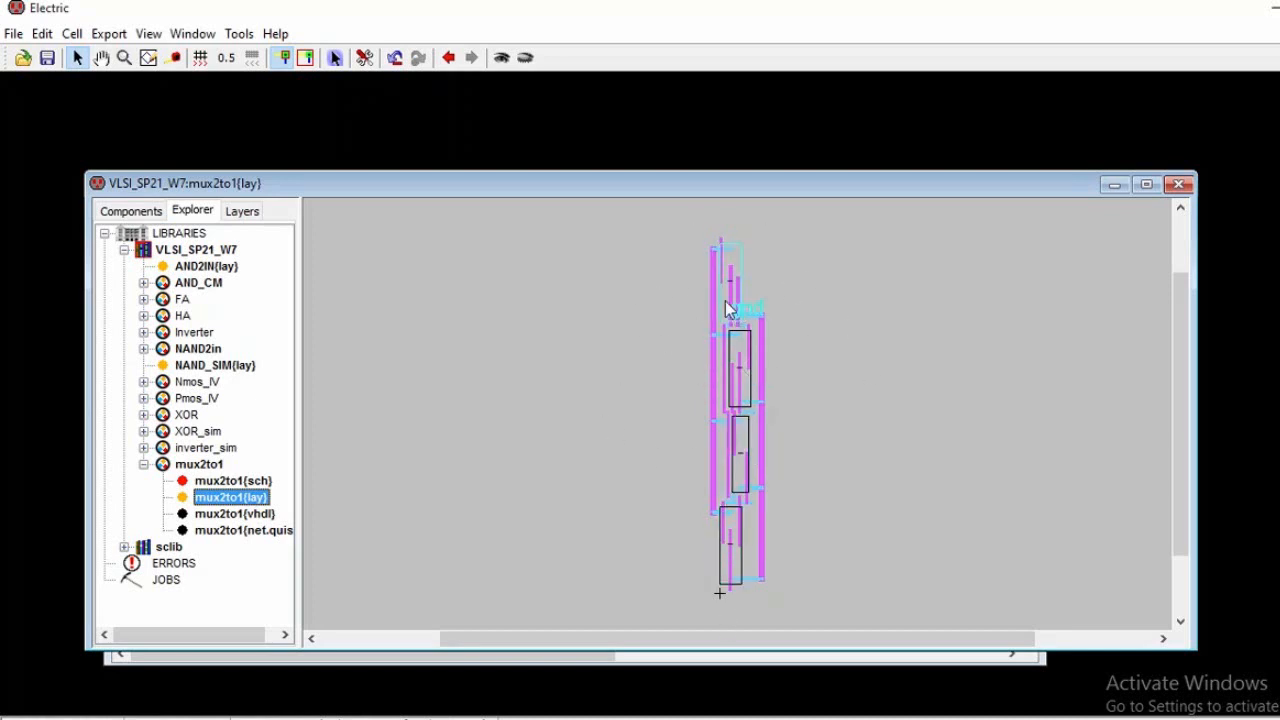
ctrl+scroll(760, 377, up, 8)
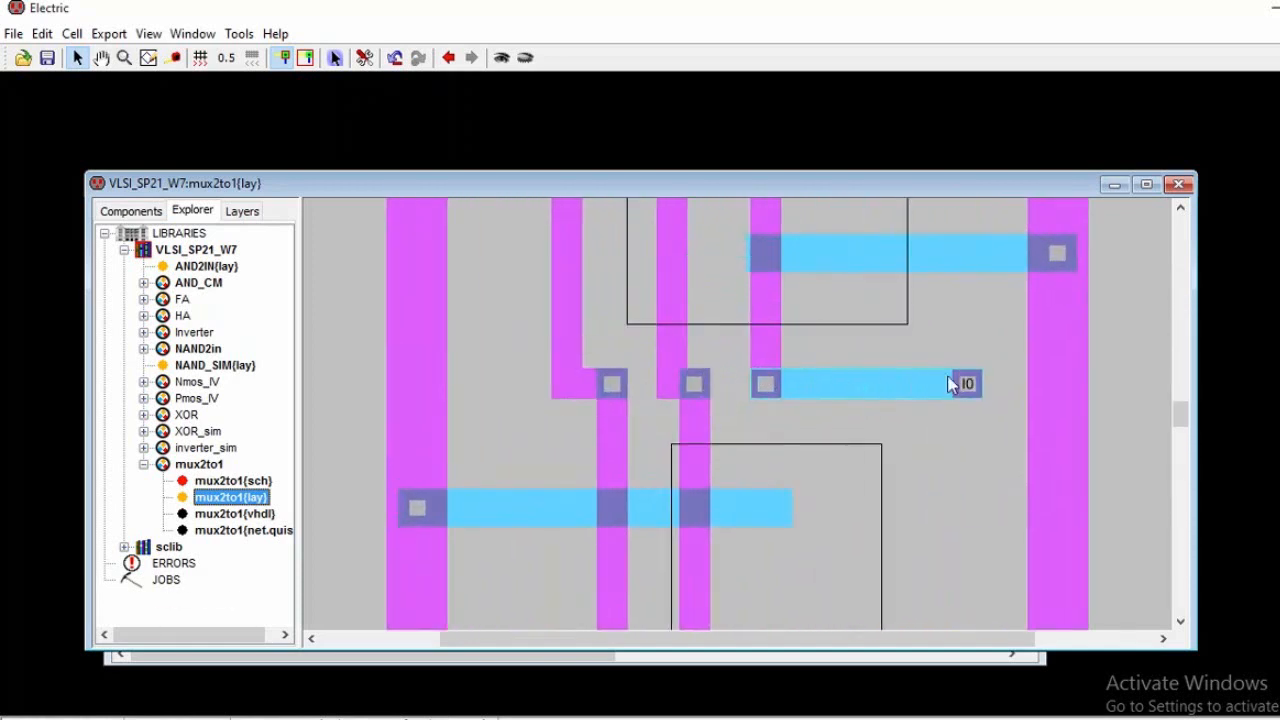
click(1146, 186)
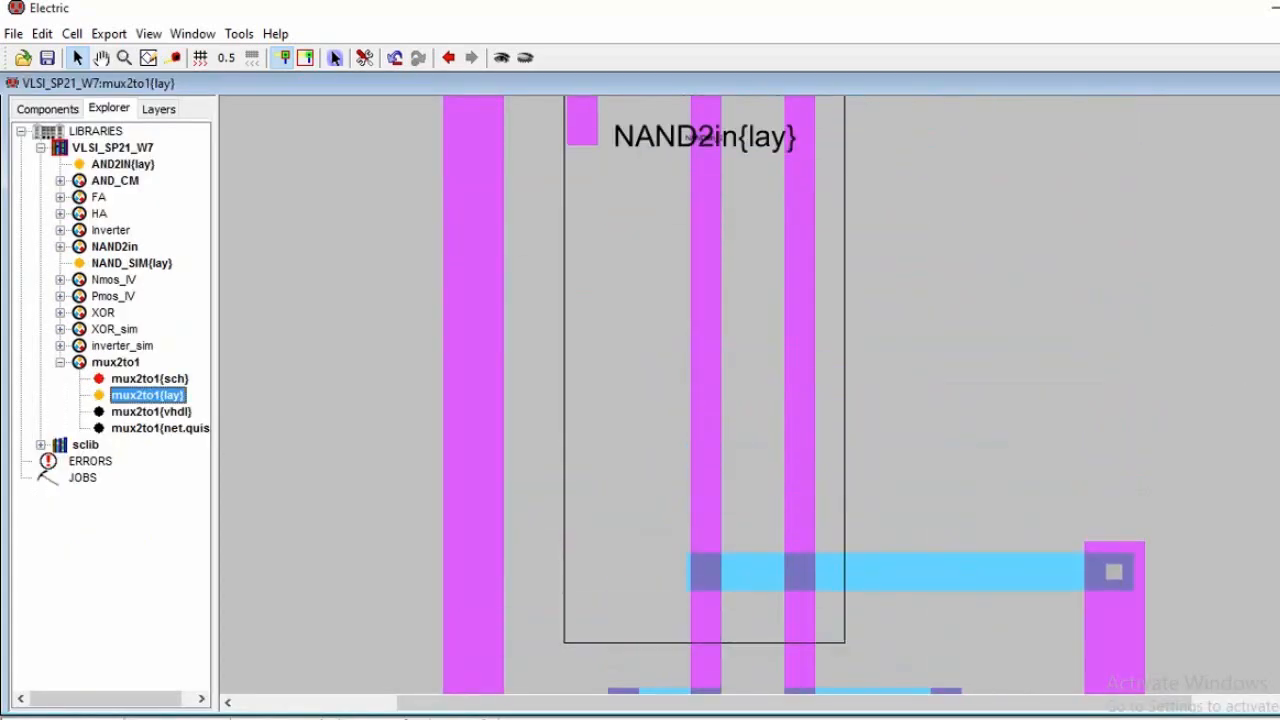
- Select the vdd export in the mux2to1 layout and trace its net down through the cell instances
scroll(748, 394, up, 1)
scroll(748, 394, down, 7)
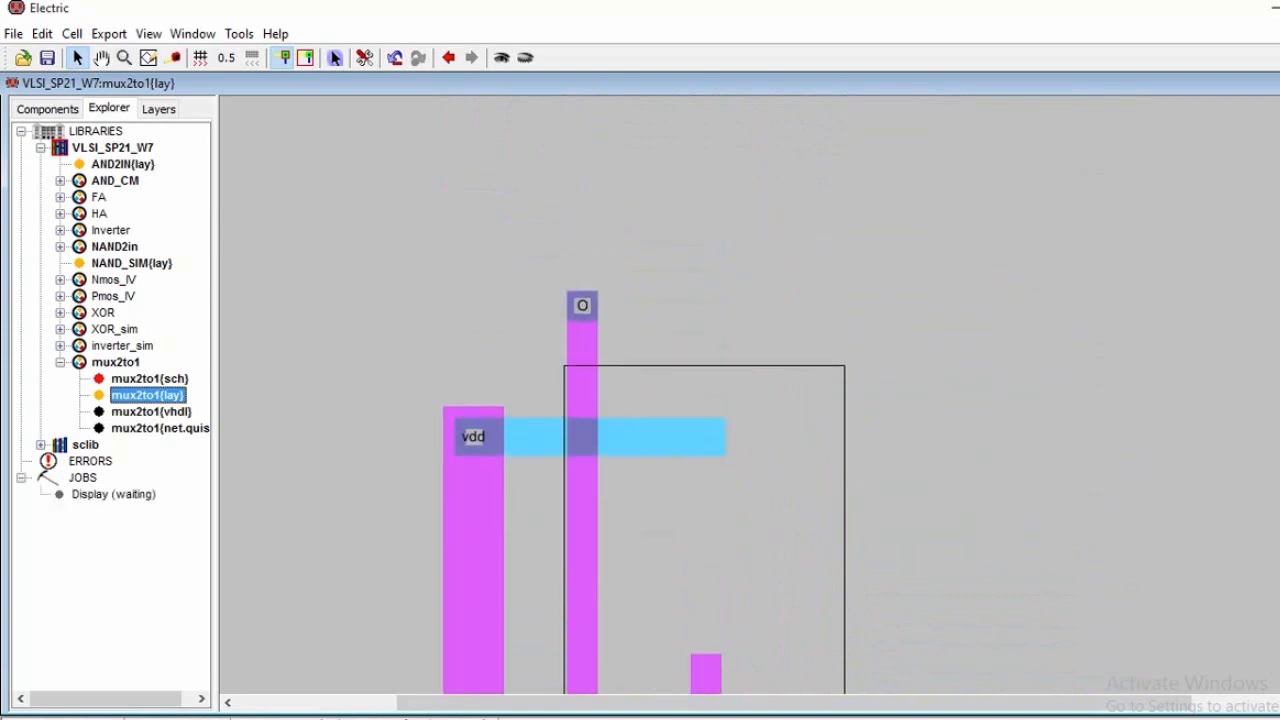
scroll(748, 394, down, 8)
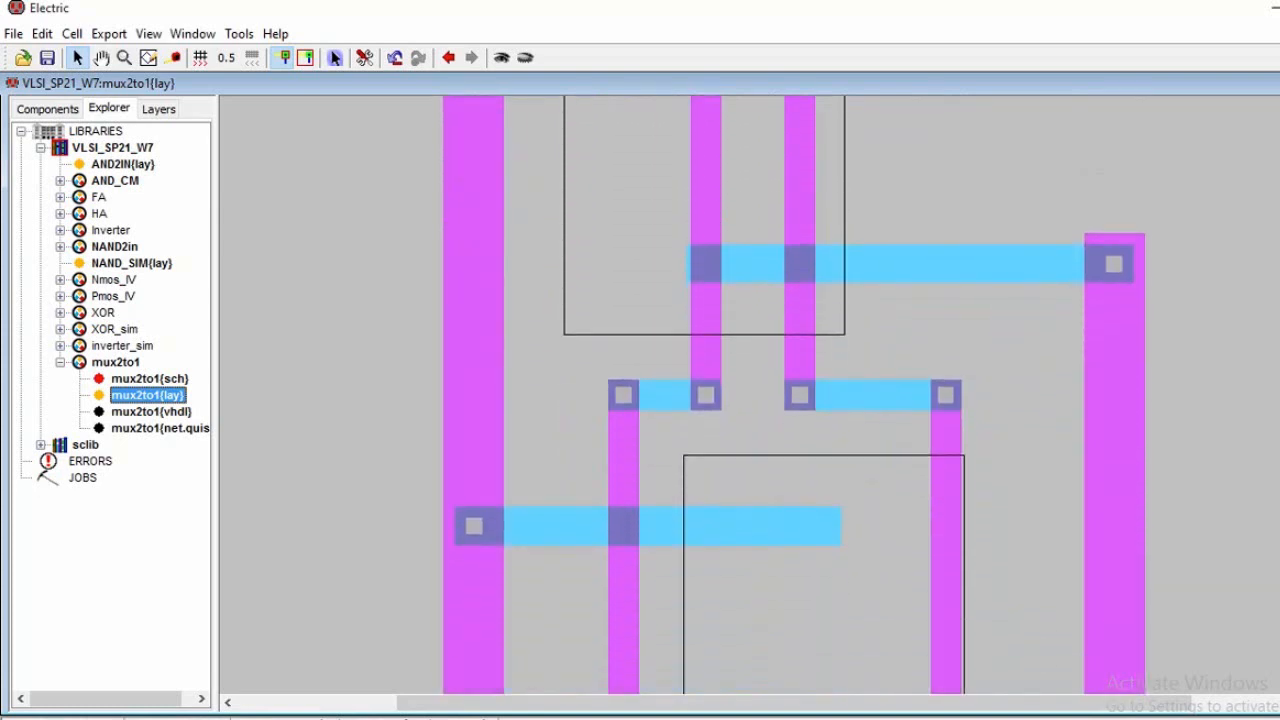
scroll(748, 394, up, 13)
scroll(634, 329, up, 3)
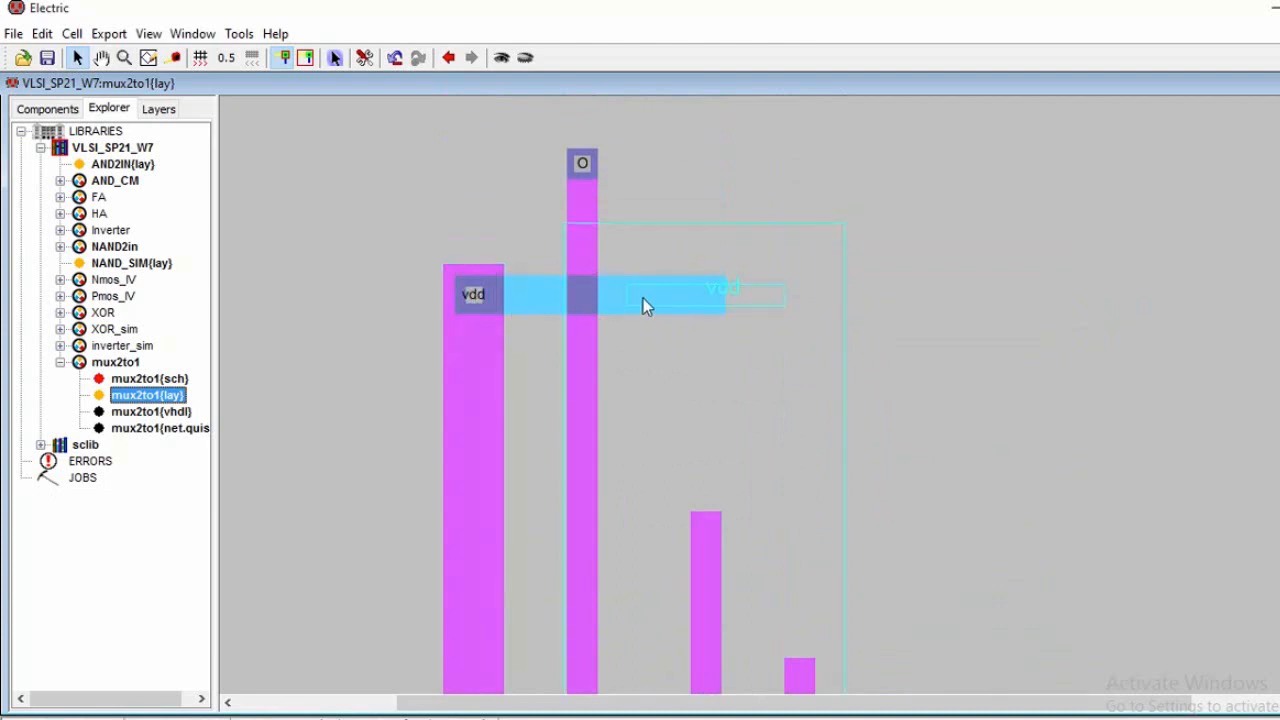
click(474, 298)
scroll(609, 303, down, 5)
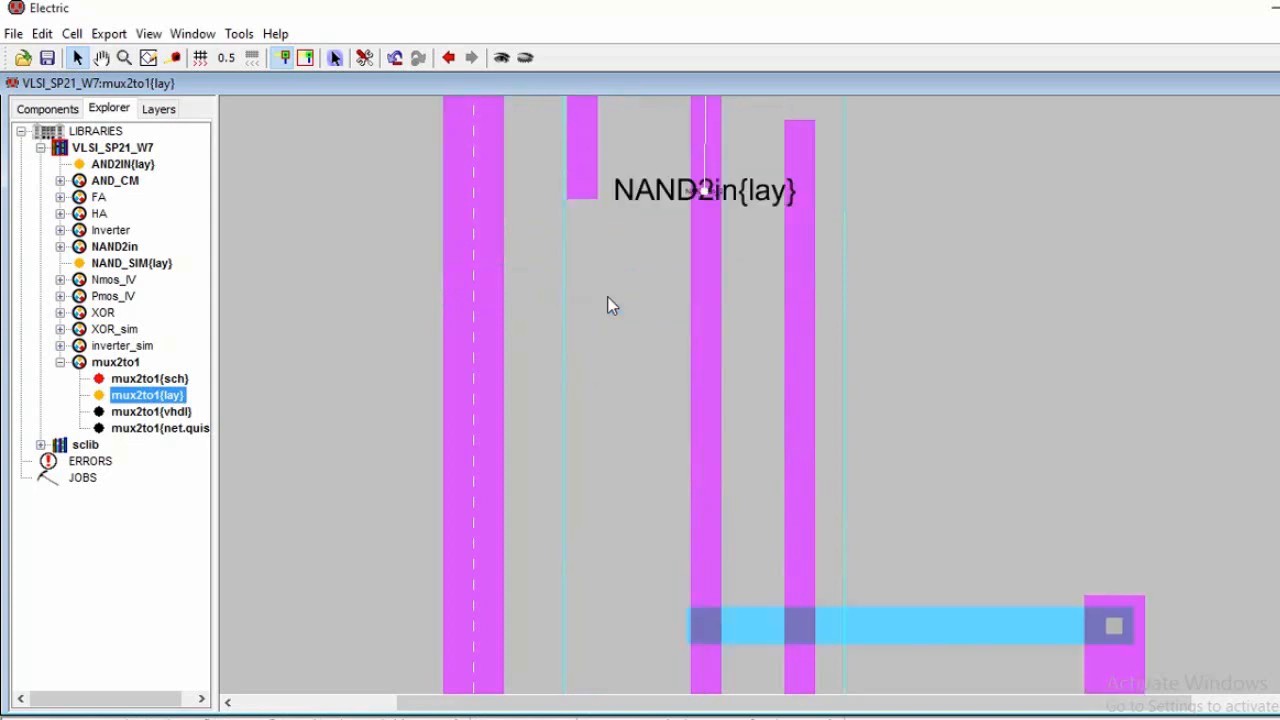
scroll(612, 306, down, 9)
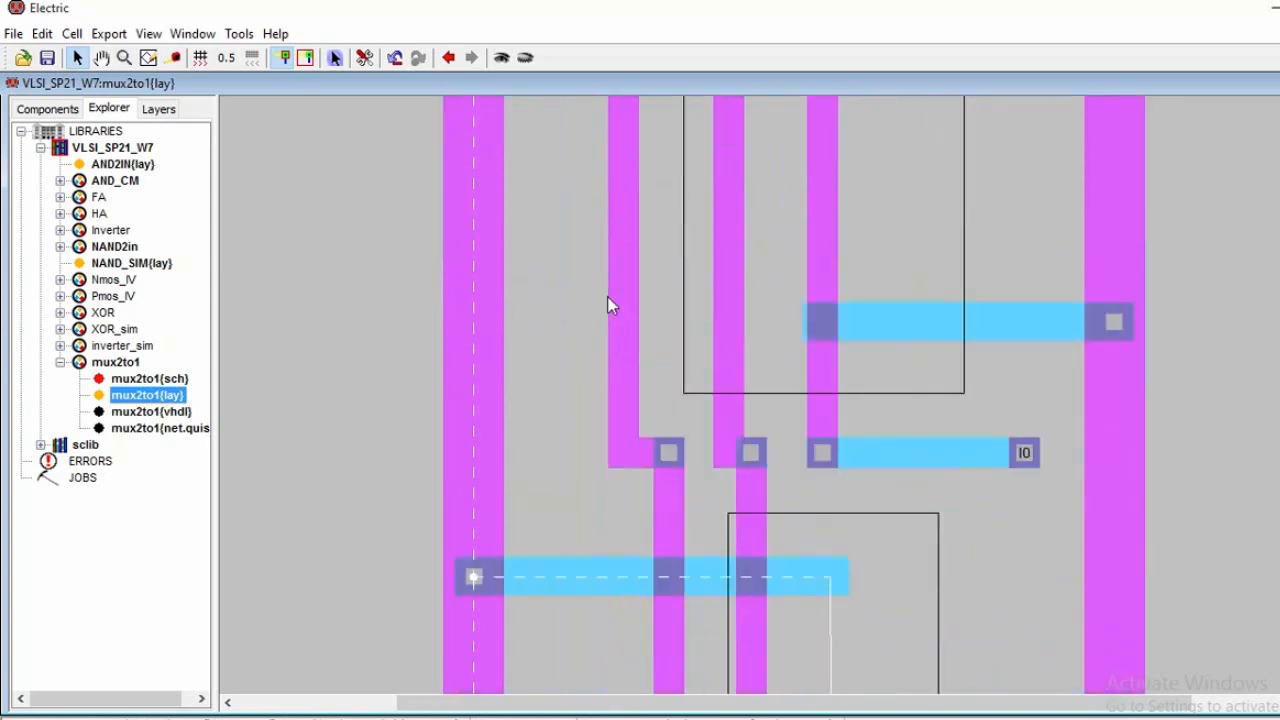
scroll(610, 305, down, 10)
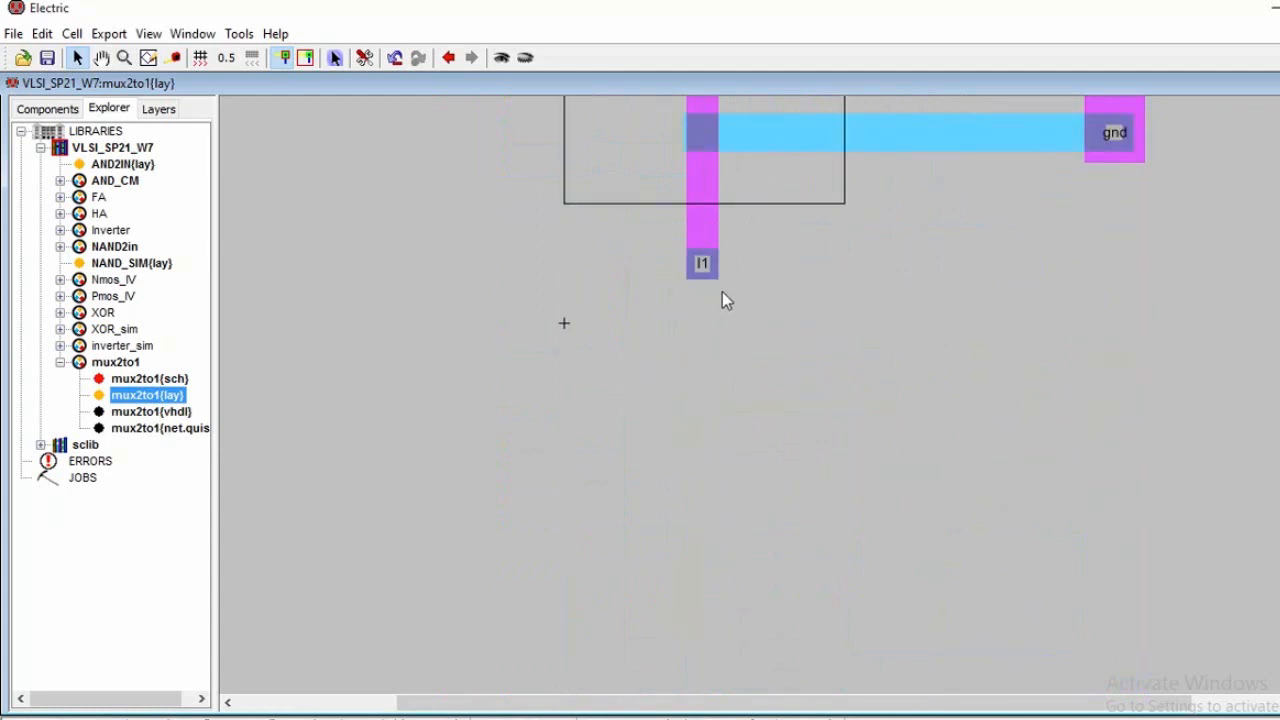
- Select the gnd export near the base of the mux2to1 layout and trace its net along the cells
scroll(721, 294, up, 8)
scroll(695, 400, down, 8)
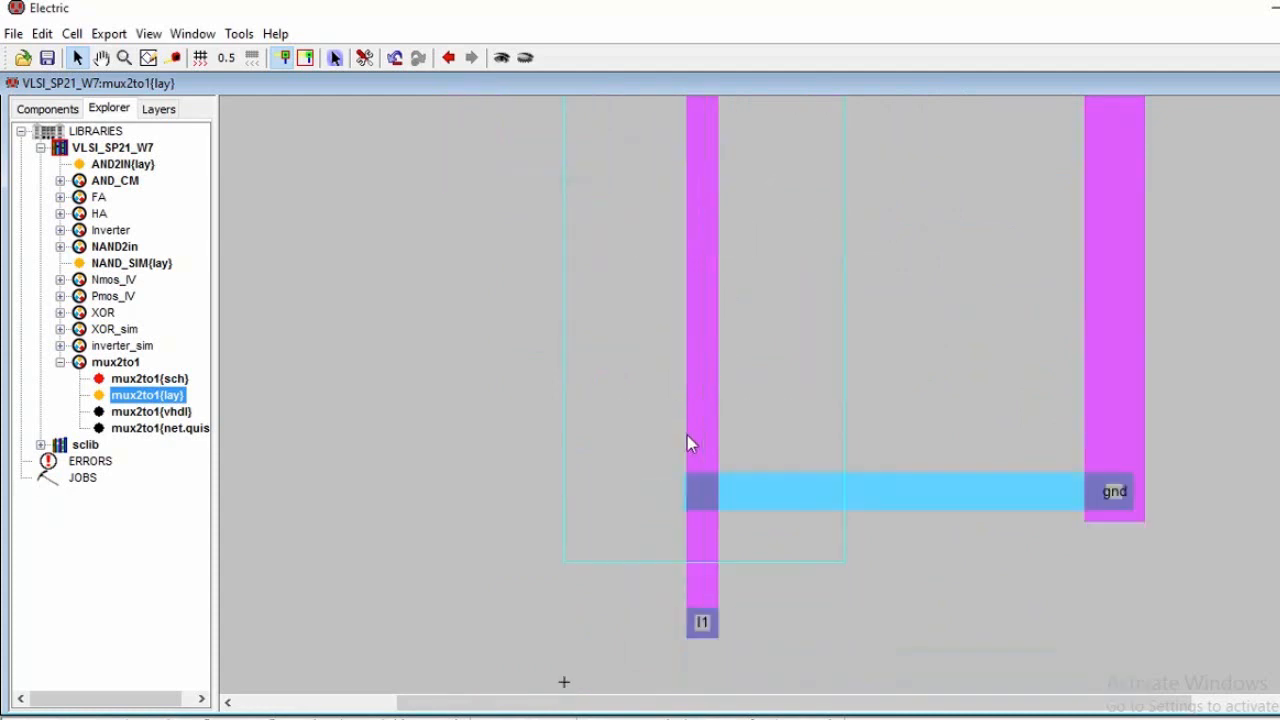
scroll(940, 337, up, 3)
click(1114, 312)
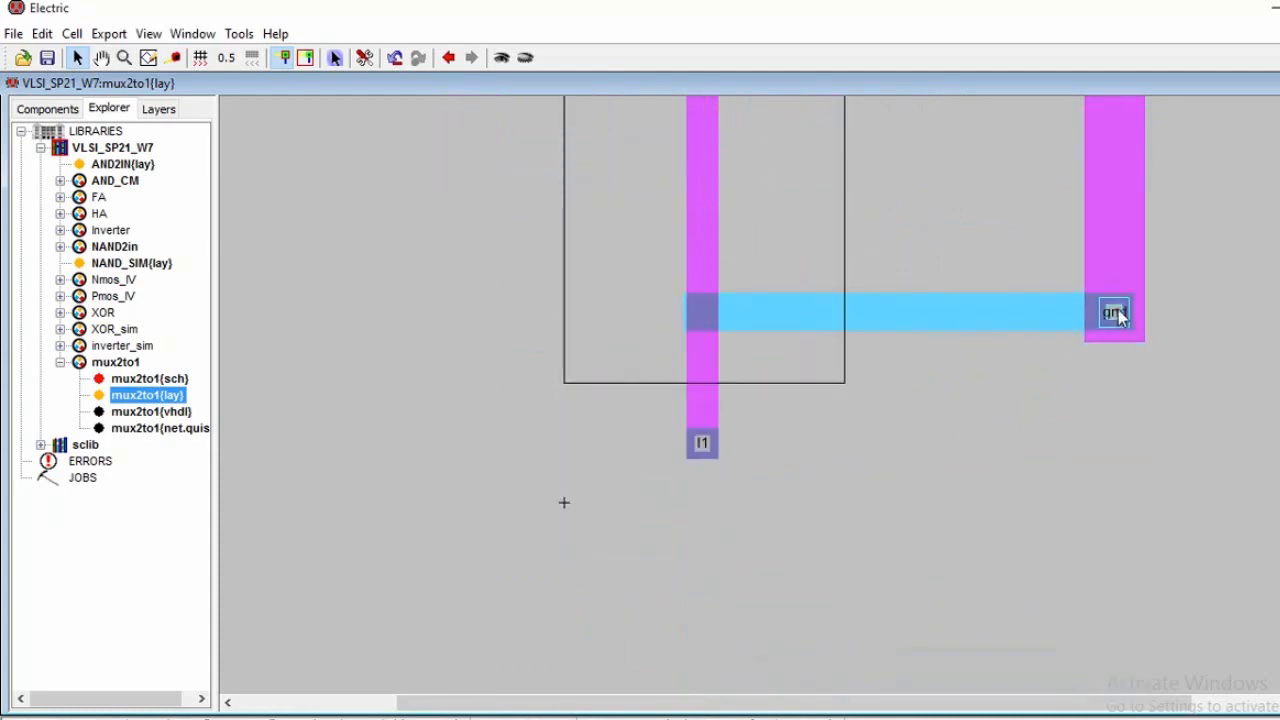
scroll(959, 376, up, 12)
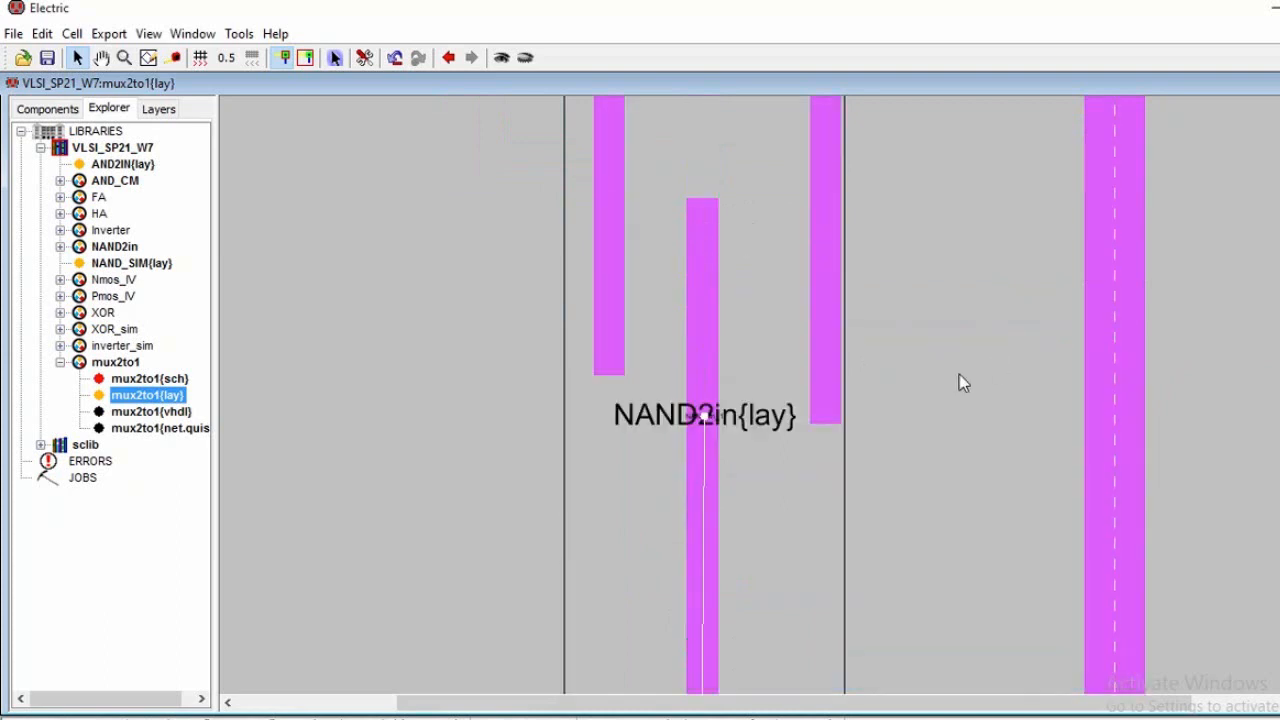
scroll(958, 385, down, 6)
scroll(957, 386, down, 9)
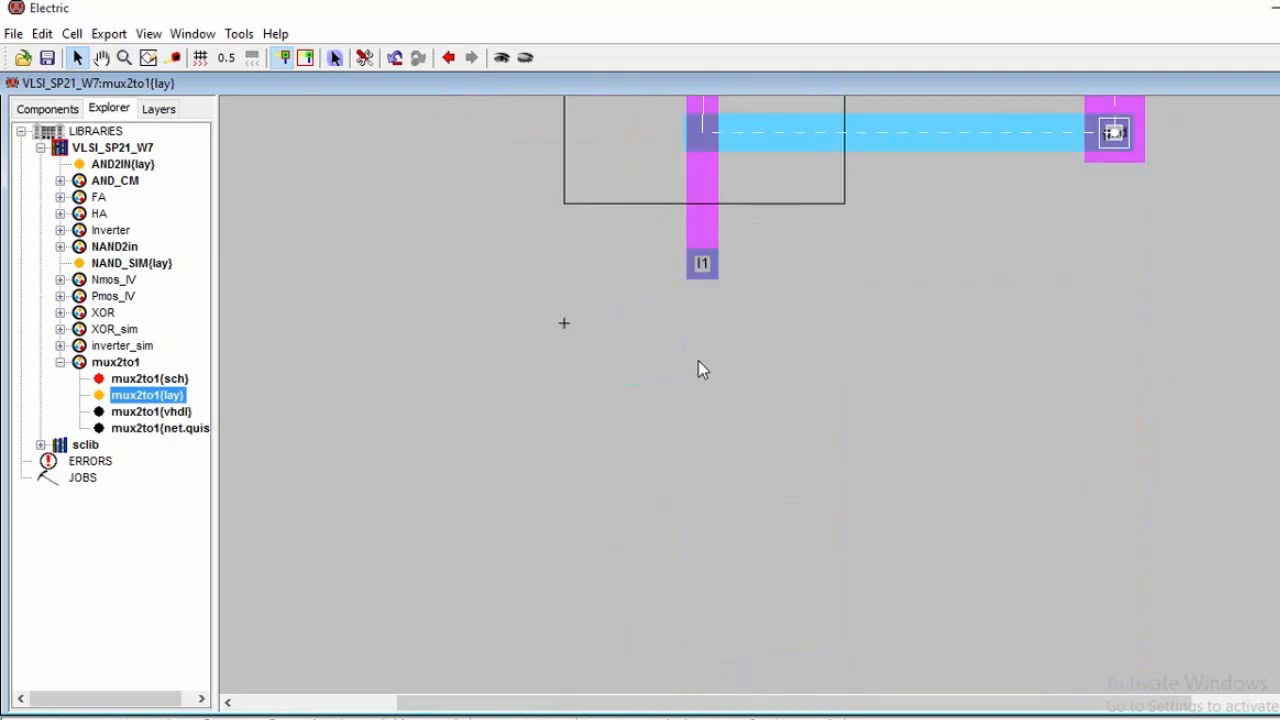
- Trace the I1 input net up into the lowest NAND2in instance
scroll(711, 268, up, 15)
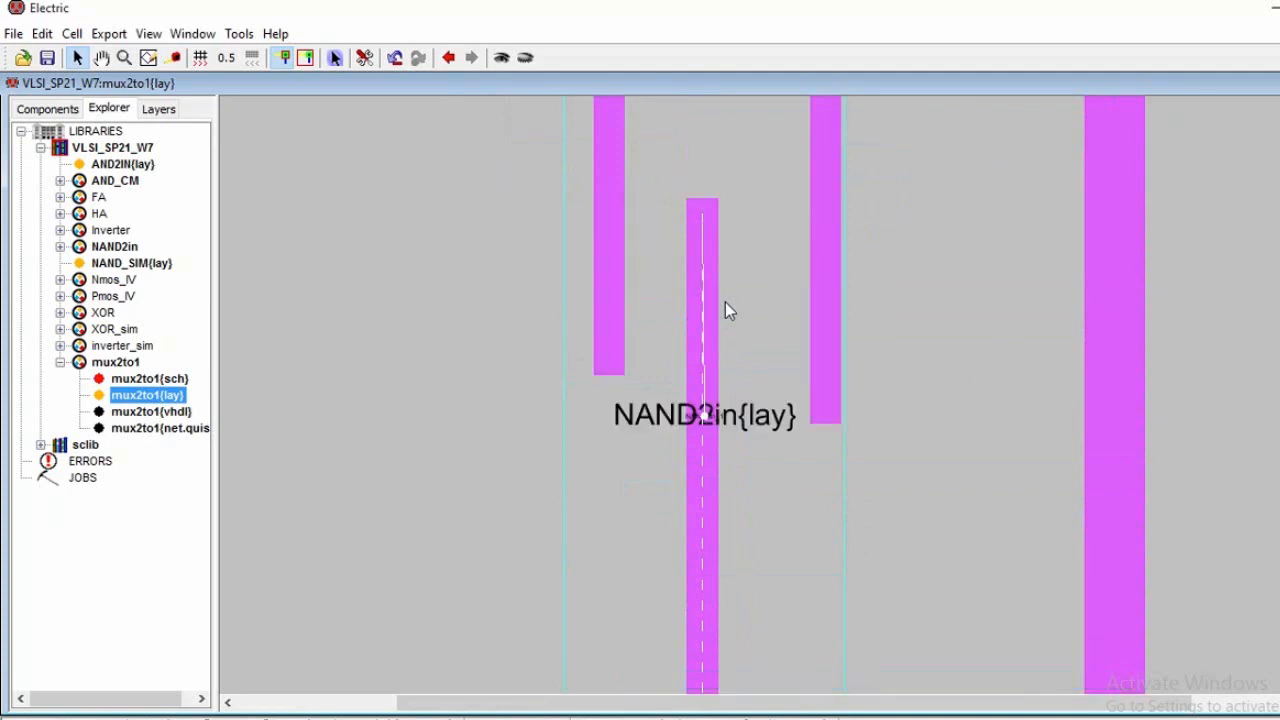
scroll(700, 520, up, 6)
scroll(700, 520, down, 6)
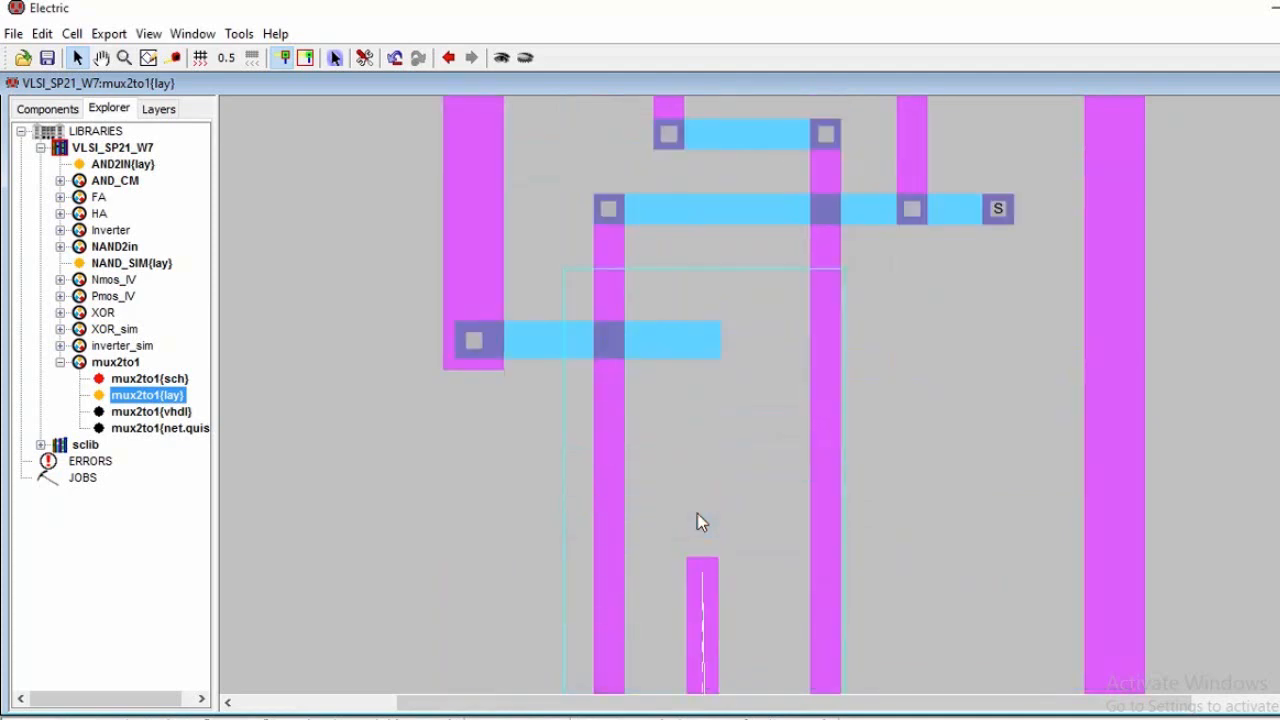
- Select the S export and trace its net to the lowest NAND2in and the Inverter instance
scroll(613, 515, up, 6)
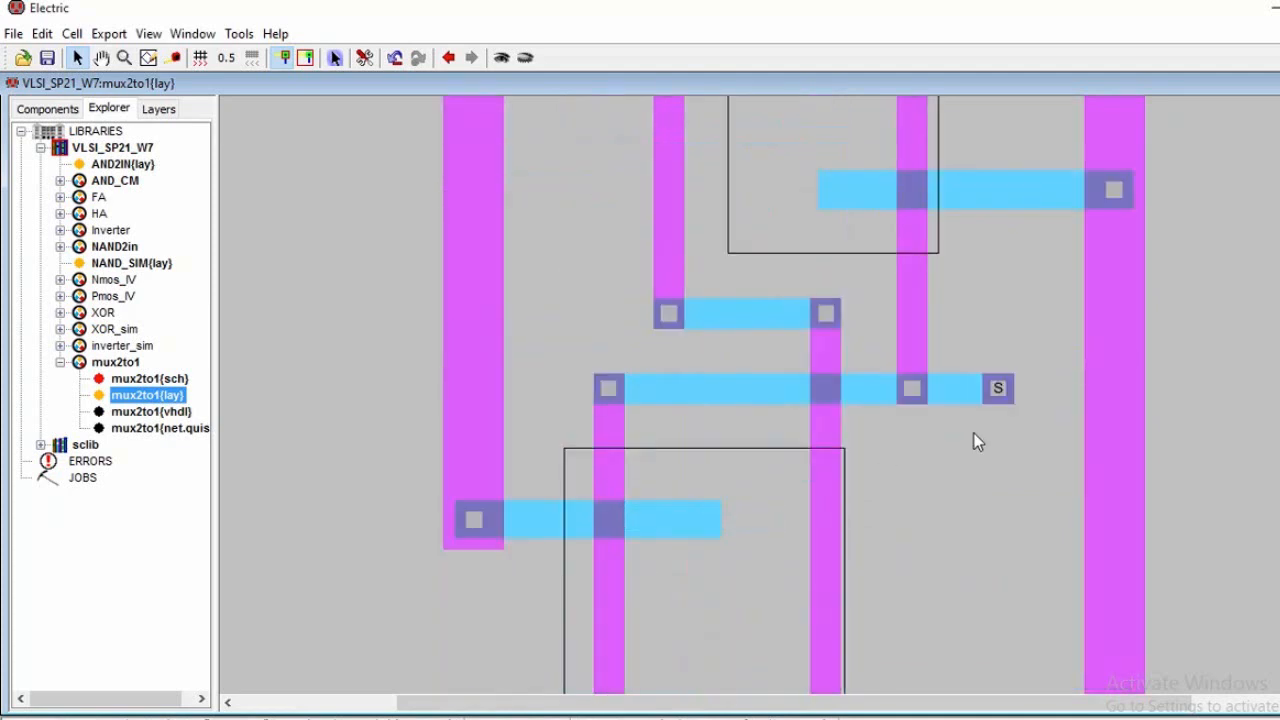
click(1007, 390)
scroll(899, 456, down, 6)
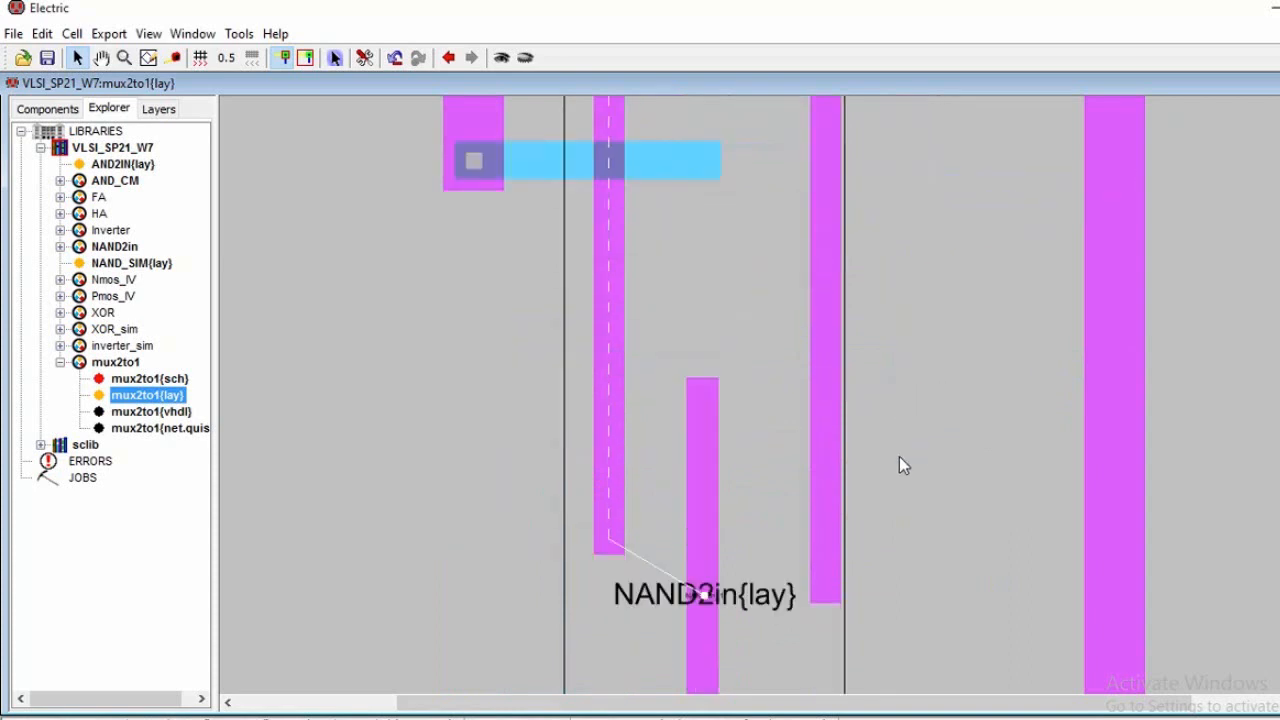
scroll(899, 465, up, 6)
scroll(899, 465, down, 3)
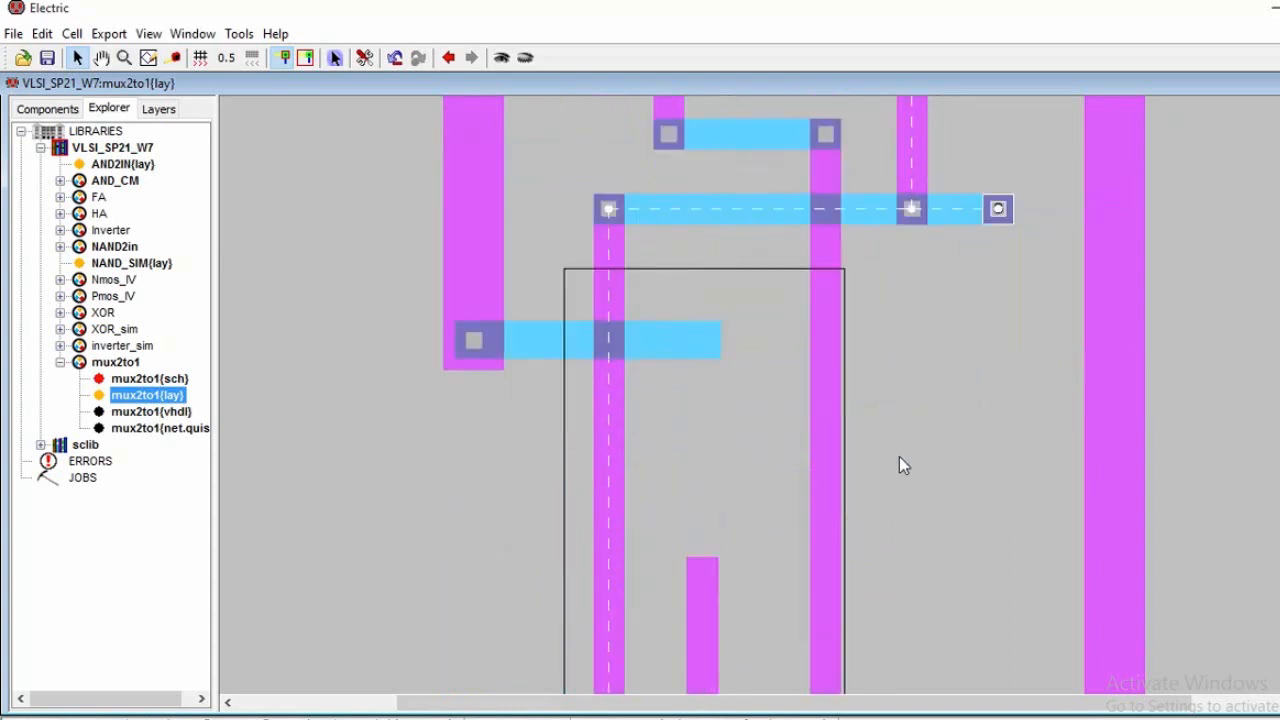
scroll(899, 458, down, 6)
scroll(899, 458, up, 9)
scroll(993, 382, up, 12)
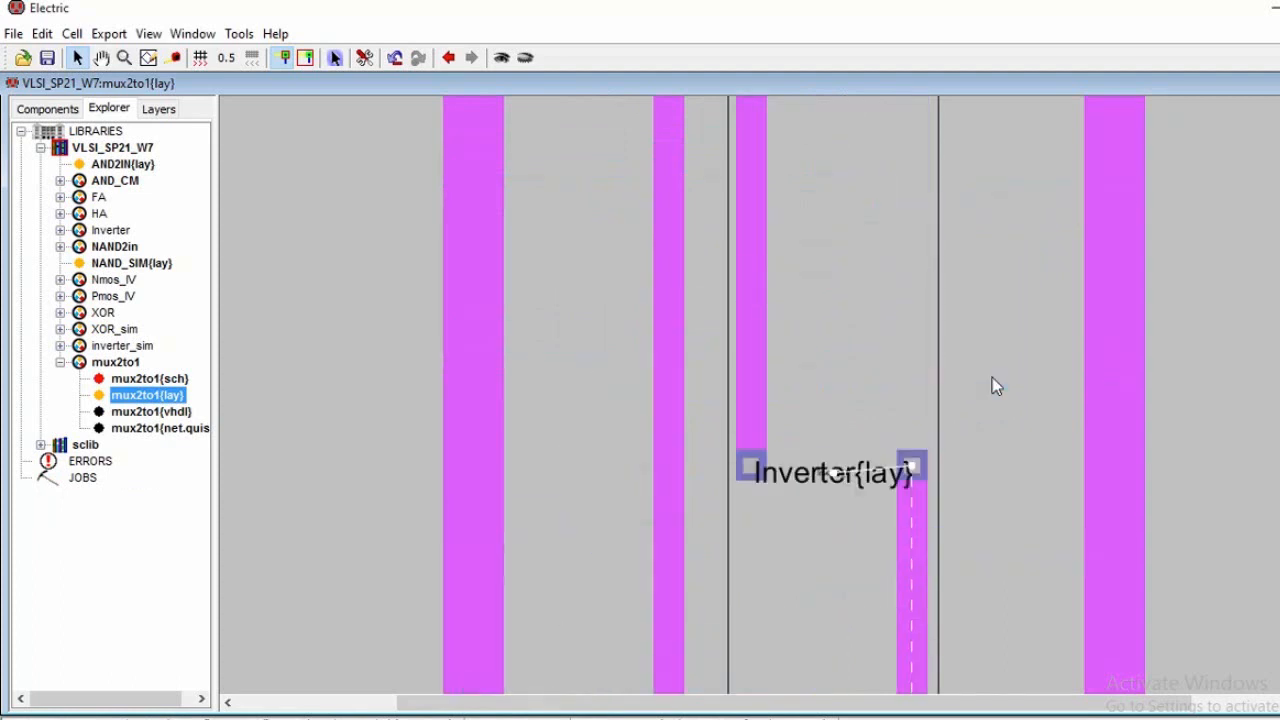
- Select the I0 export, trace its net into the NAND2in above it, and examine the routing down to the Inverter
ctrl+scroll(993, 380, down, 1)
ctrl+scroll(992, 376, down, 2)
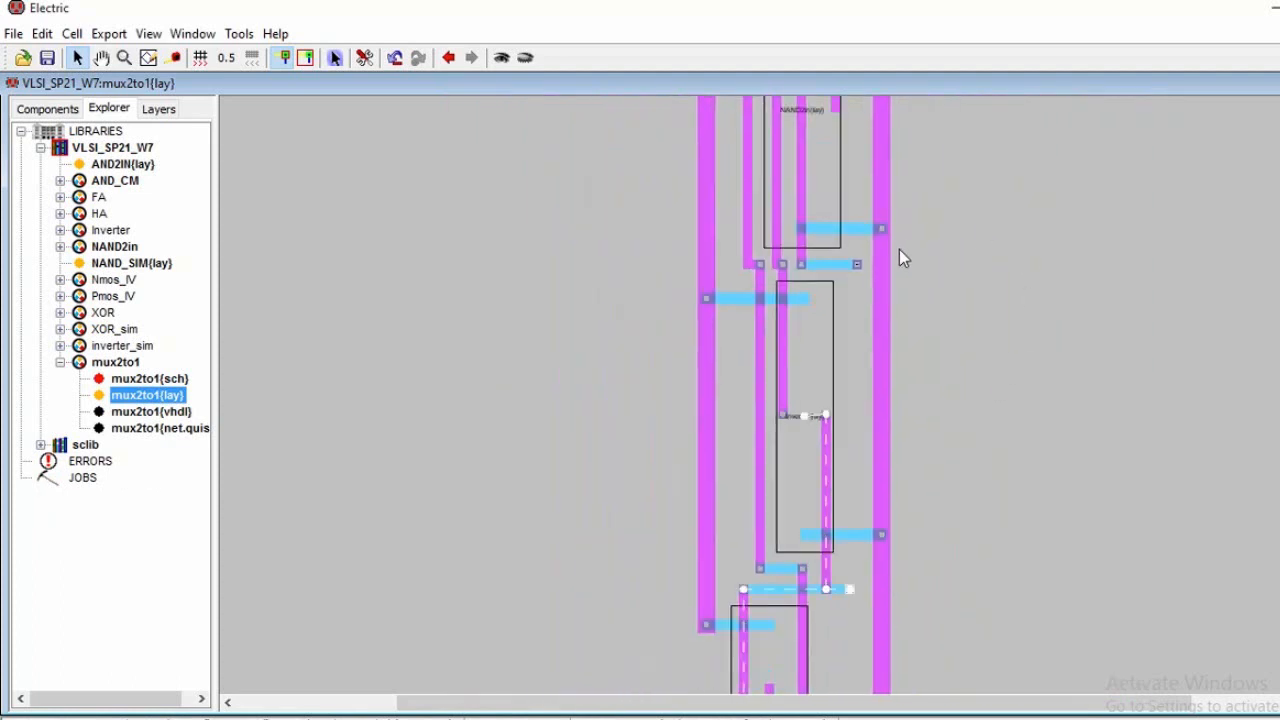
click(855, 265)
ctrl+scroll(857, 270, up, 1)
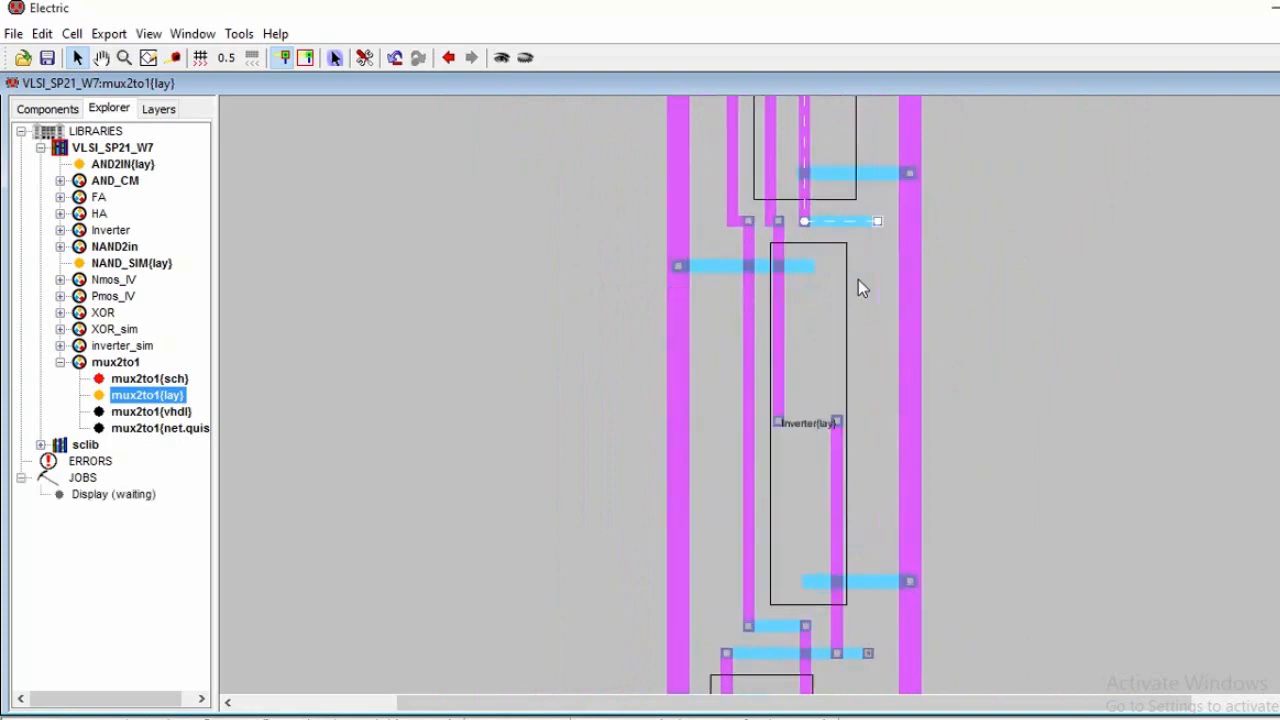
ctrl+scroll(858, 285, up, 1)
scroll(860, 285, up, 3)
scroll(890, 275, up, 3)
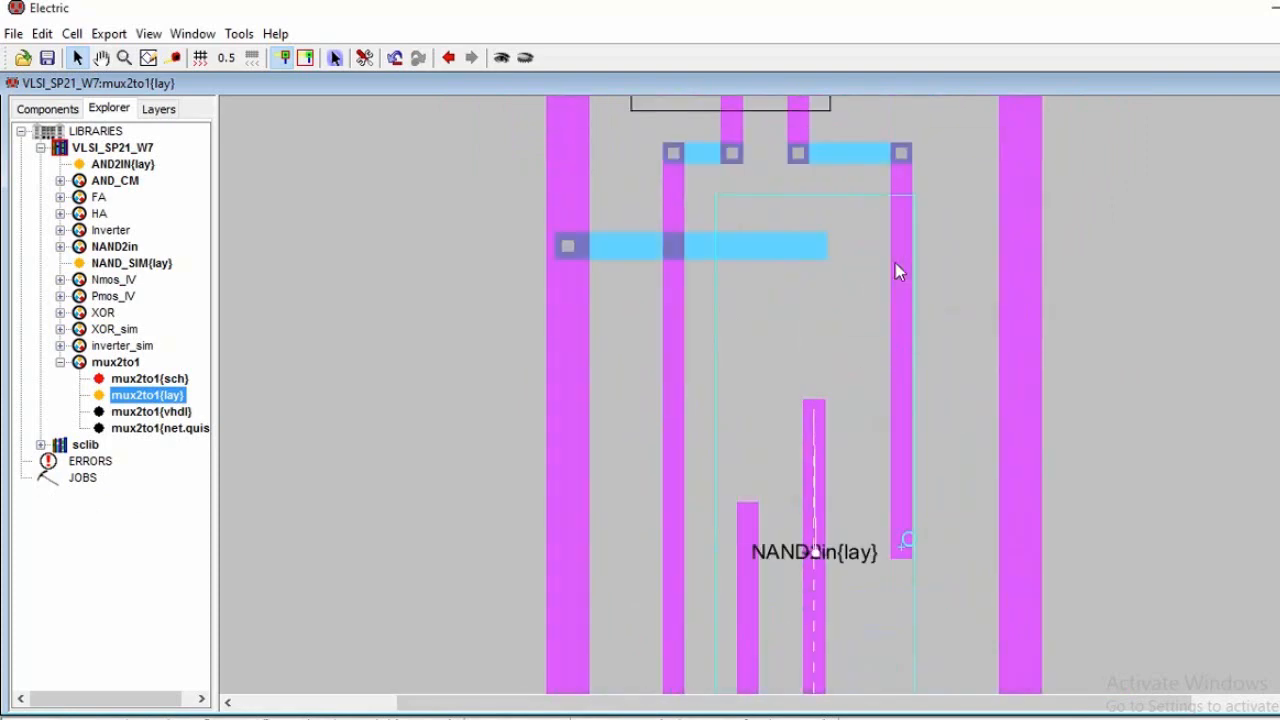
scroll(895, 262, down, 3)
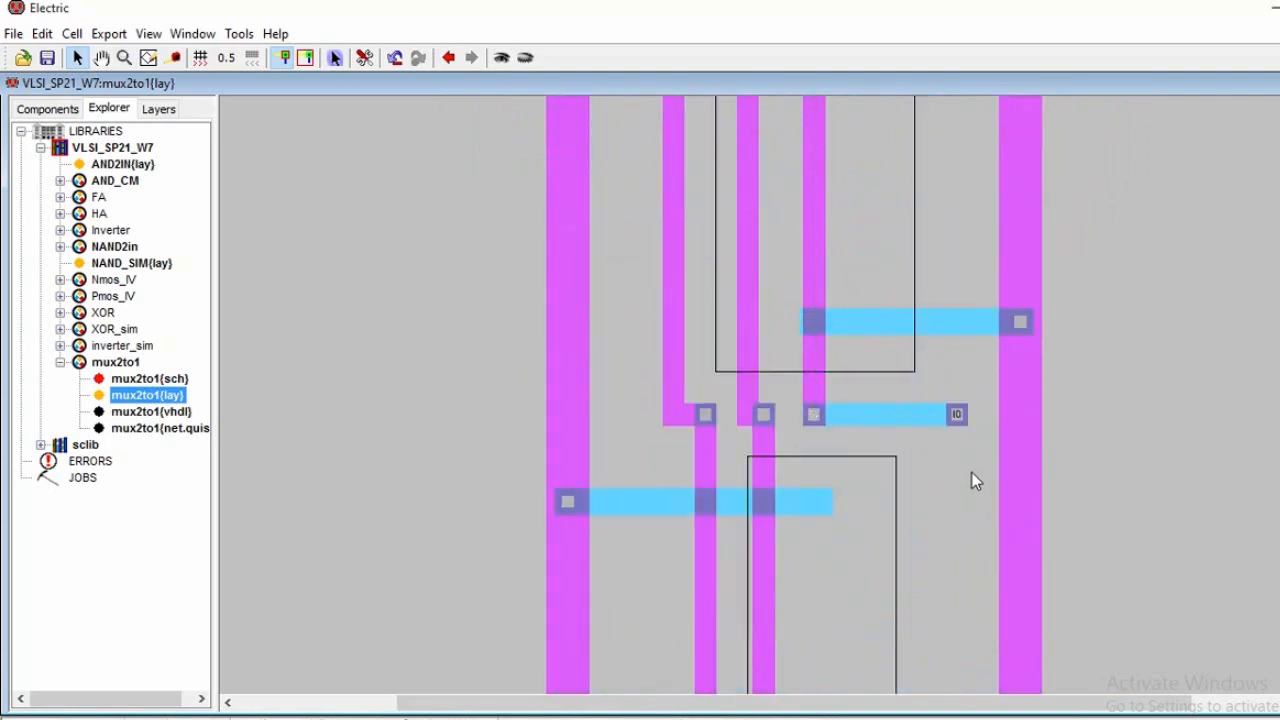
ctrl+scroll(963, 457, up, 1)
scroll(900, 340, up, 5)
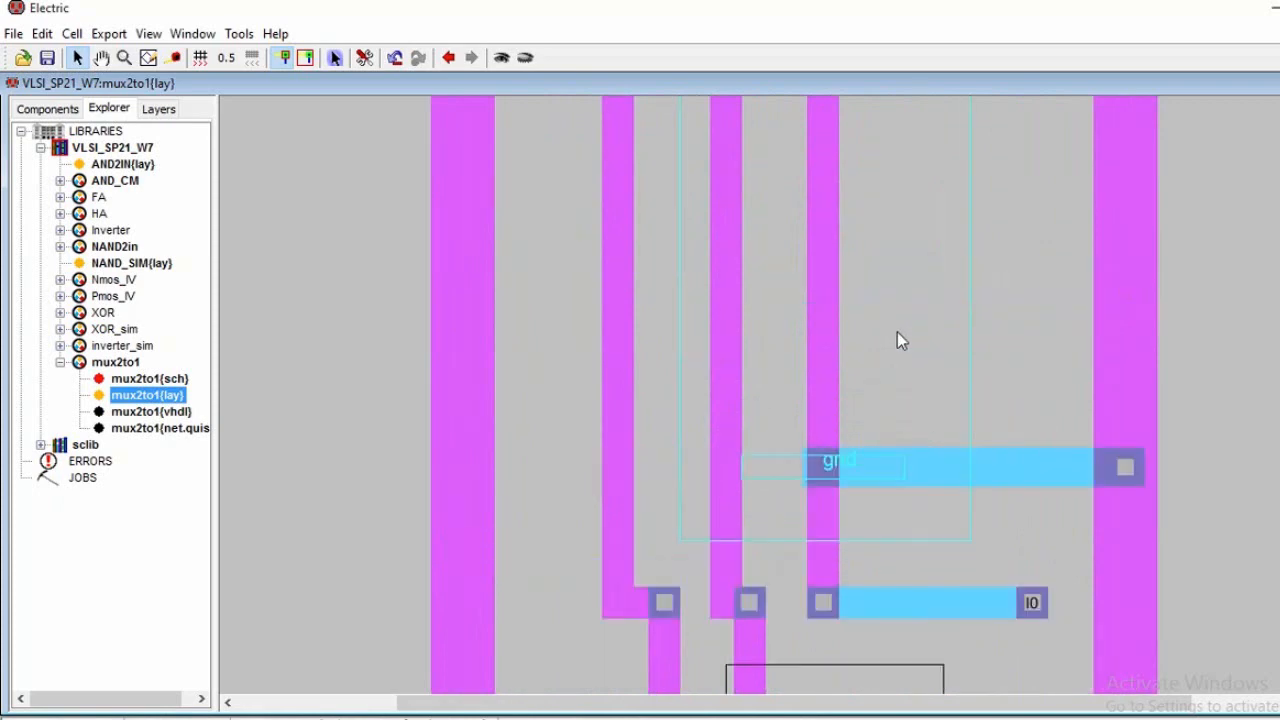
scroll(897, 333, down, 5)
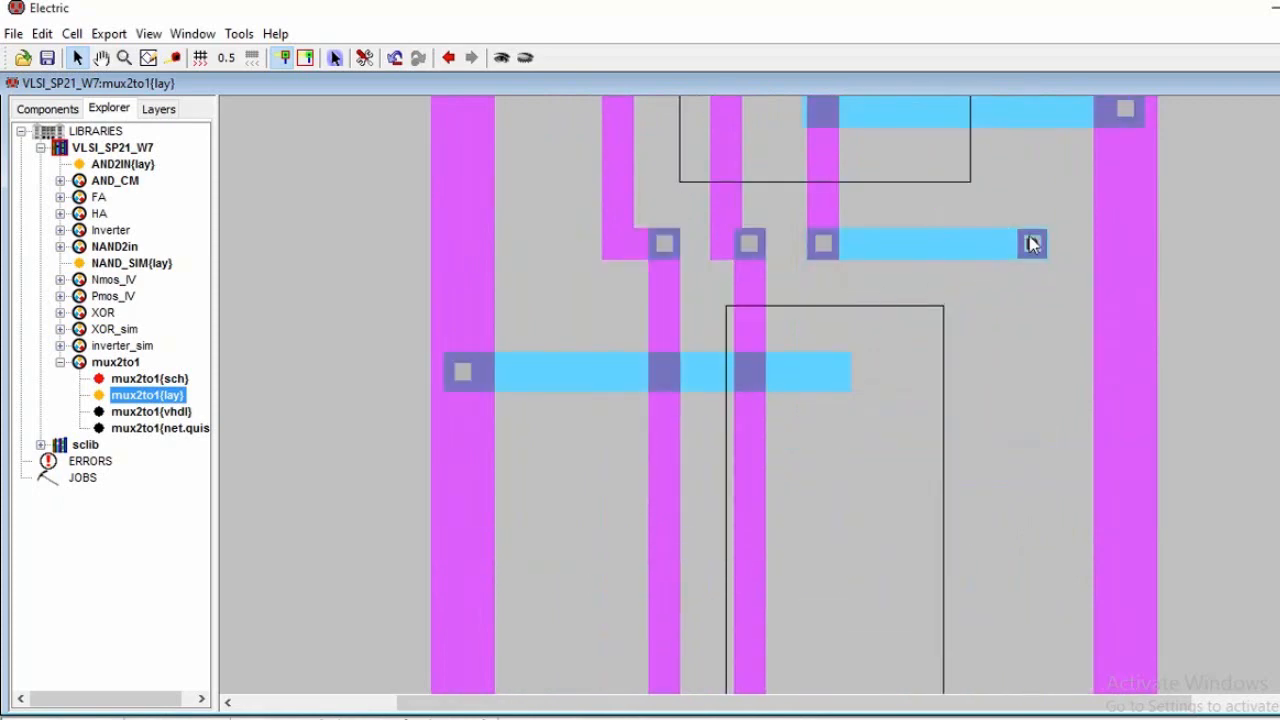
scroll(914, 398, down, 5)
scroll(903, 397, up, 2)
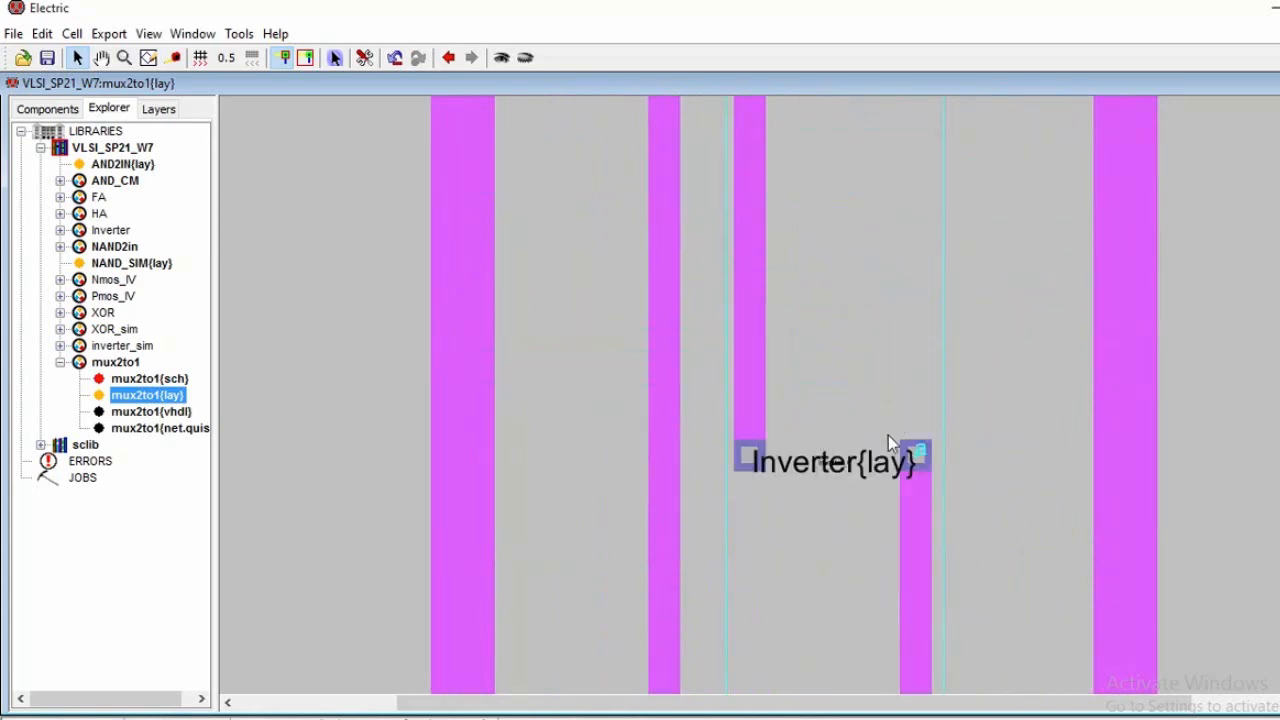
- Compare the mux2to1 schematic with the layout routing around the I0 input
double_click(148, 378)
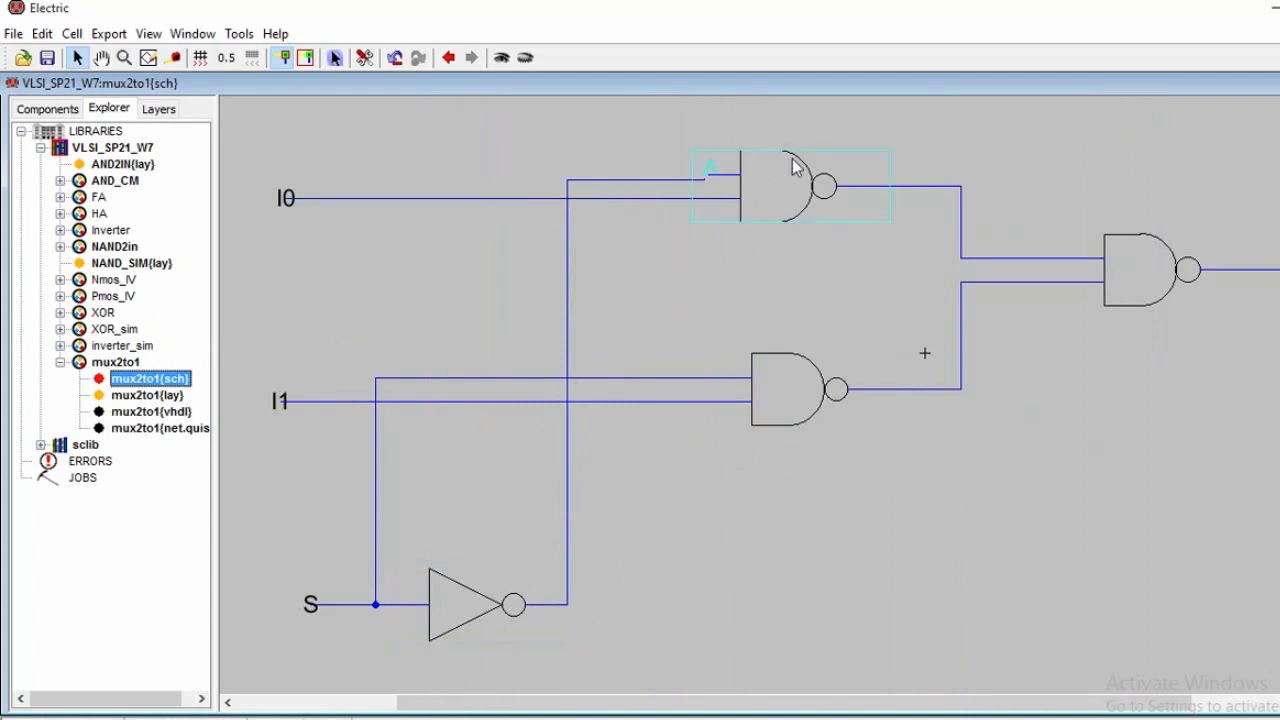
double_click(147, 395)
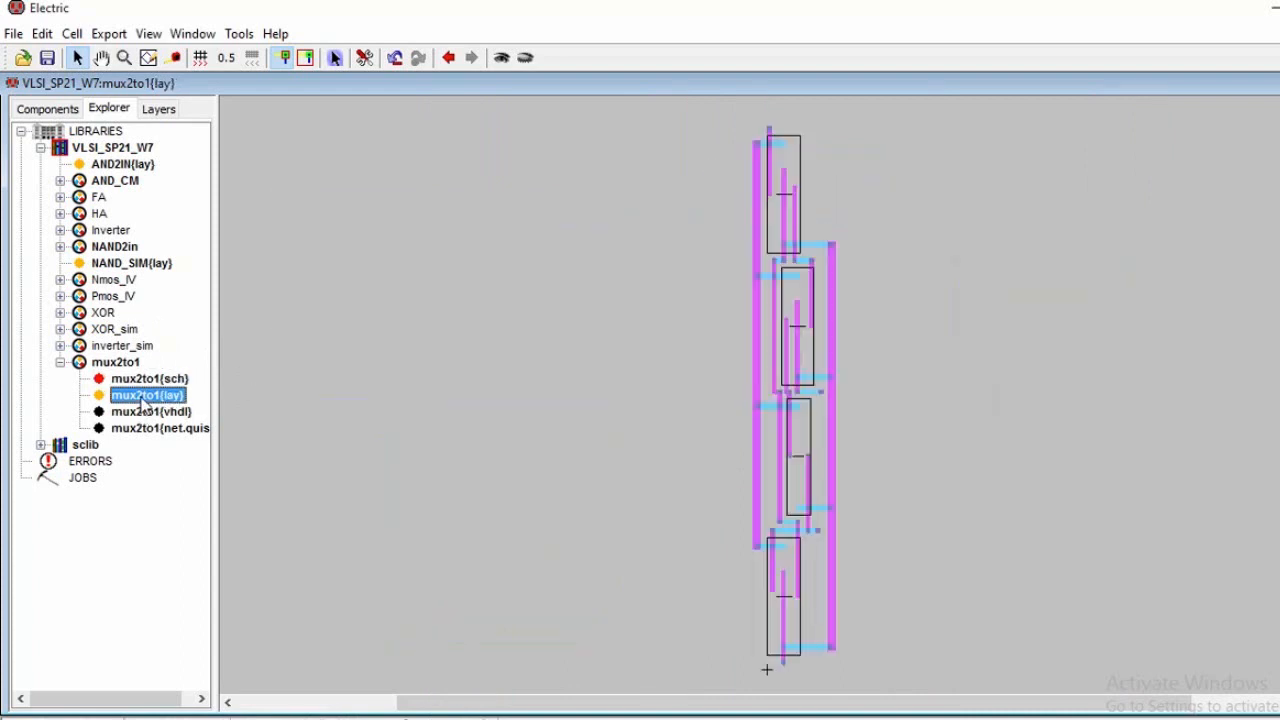
ctrl+scroll(820, 388, up, 5)
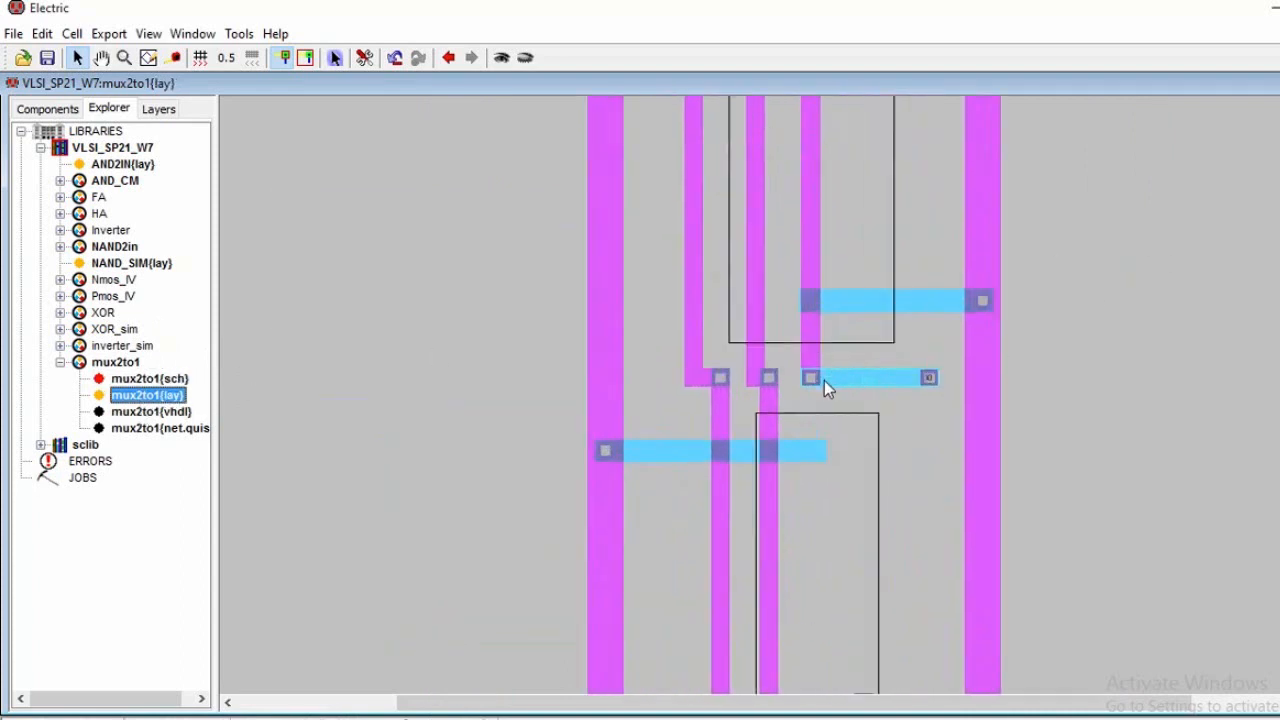
- Select the net linking the topmost NAND2in instance's A input to the NAND2in directly below it
ctrl+scroll(866, 366, up, 1)
ctrl+scroll(866, 366, down, 2)
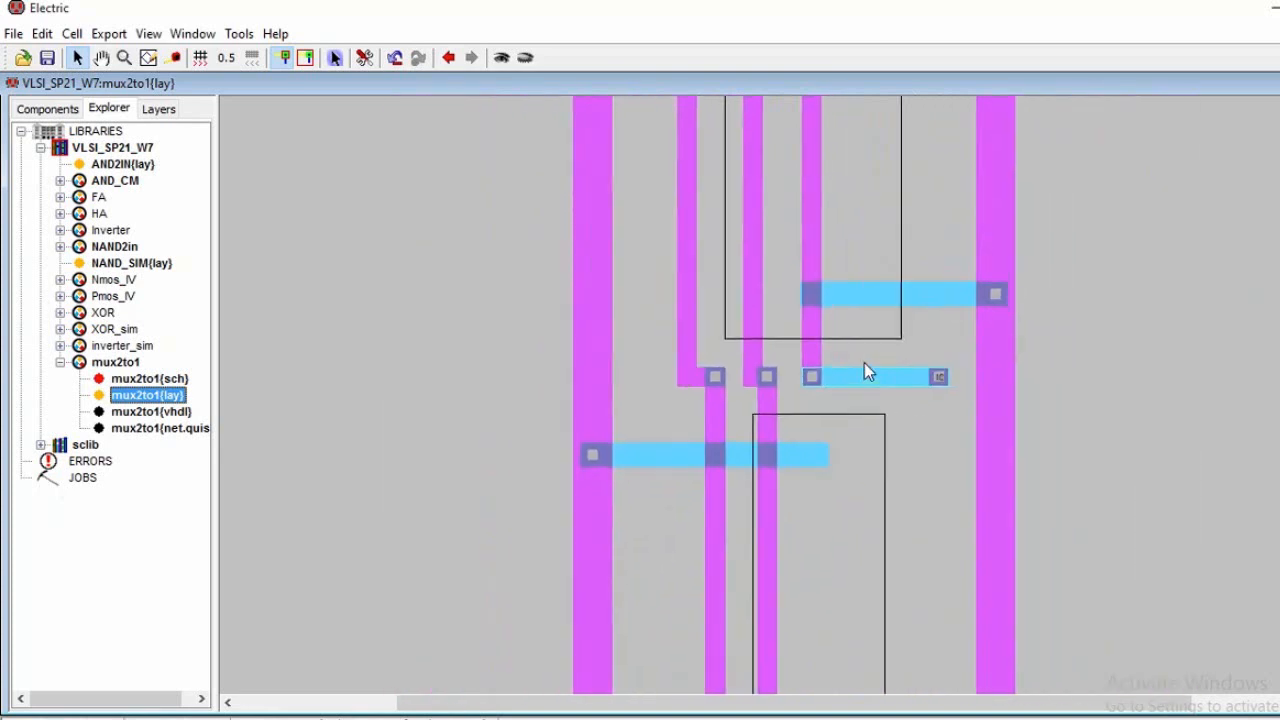
ctrl+scroll(864, 362, up, 2)
ctrl+scroll(864, 362, down, 6)
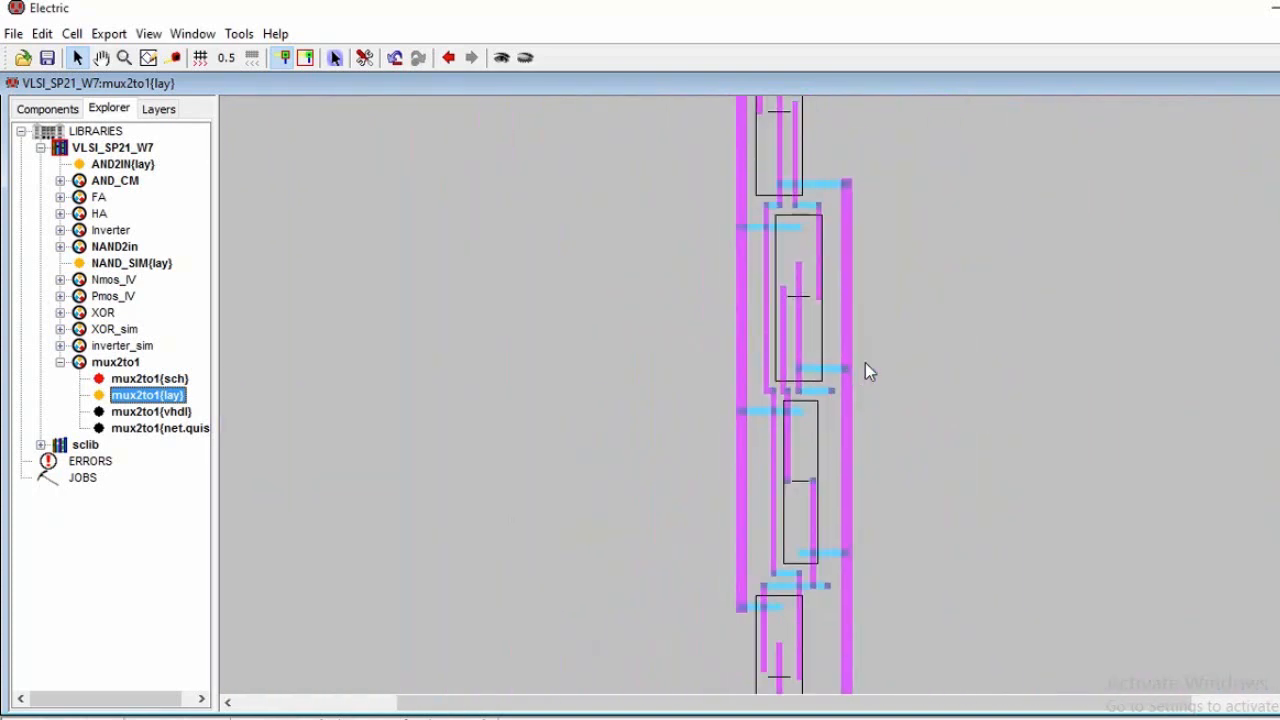
scroll(862, 247, up, 1)
click(791, 311)
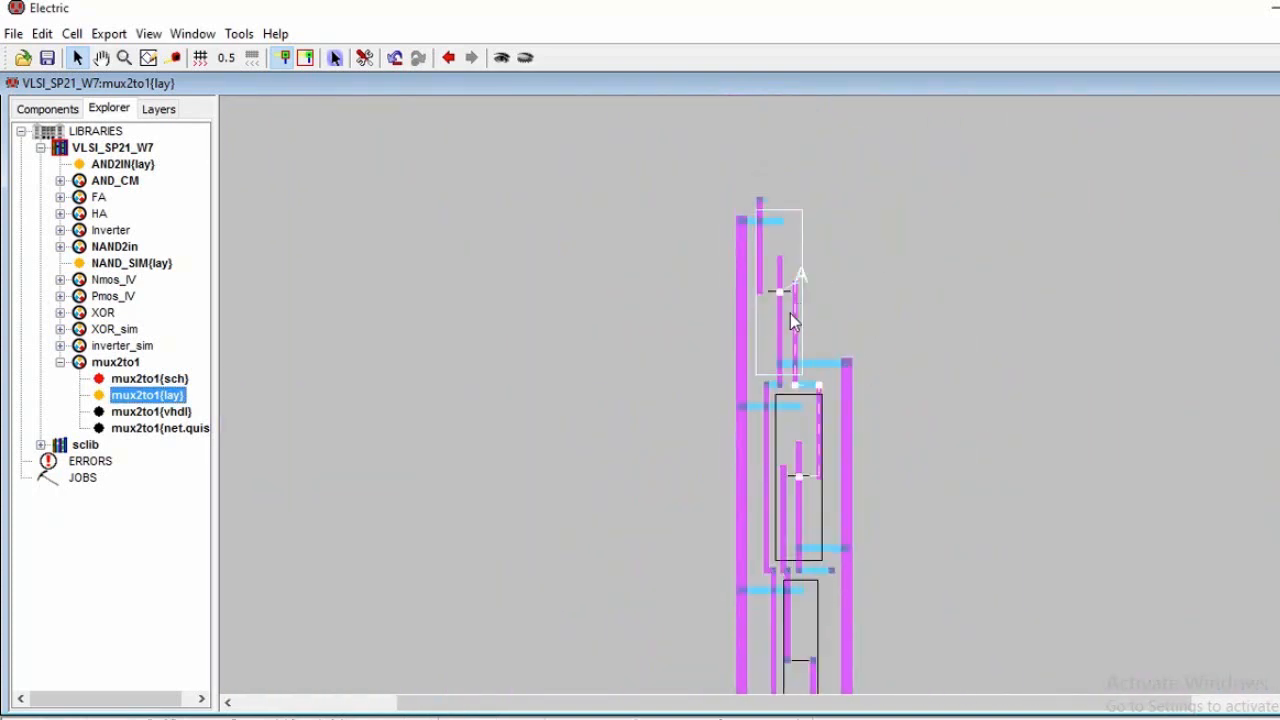
- Select the other net between the two upper NAND2in instances and trace it down to the lowest NAND2in
ctrl+scroll(789, 314, up, 2)
ctrl+scroll(789, 314, up, 2)
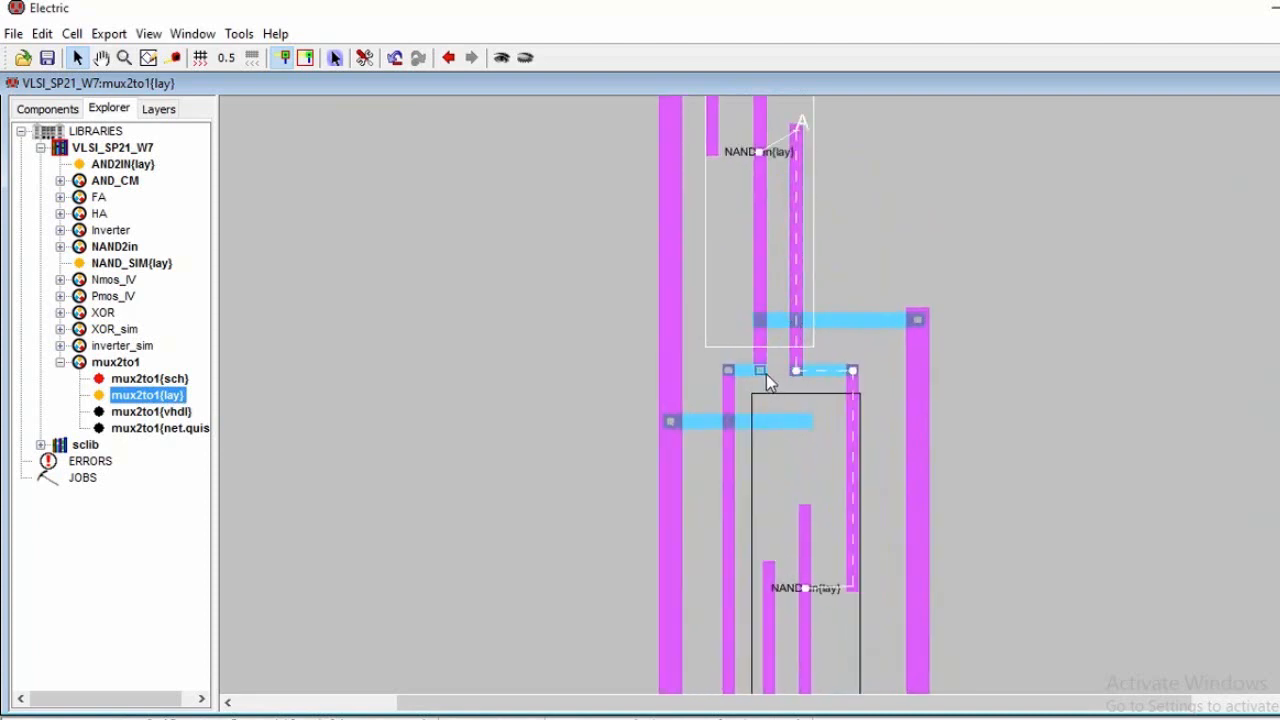
ctrl+scroll(766, 371, up, 2)
ctrl+scroll(766, 371, up, 2)
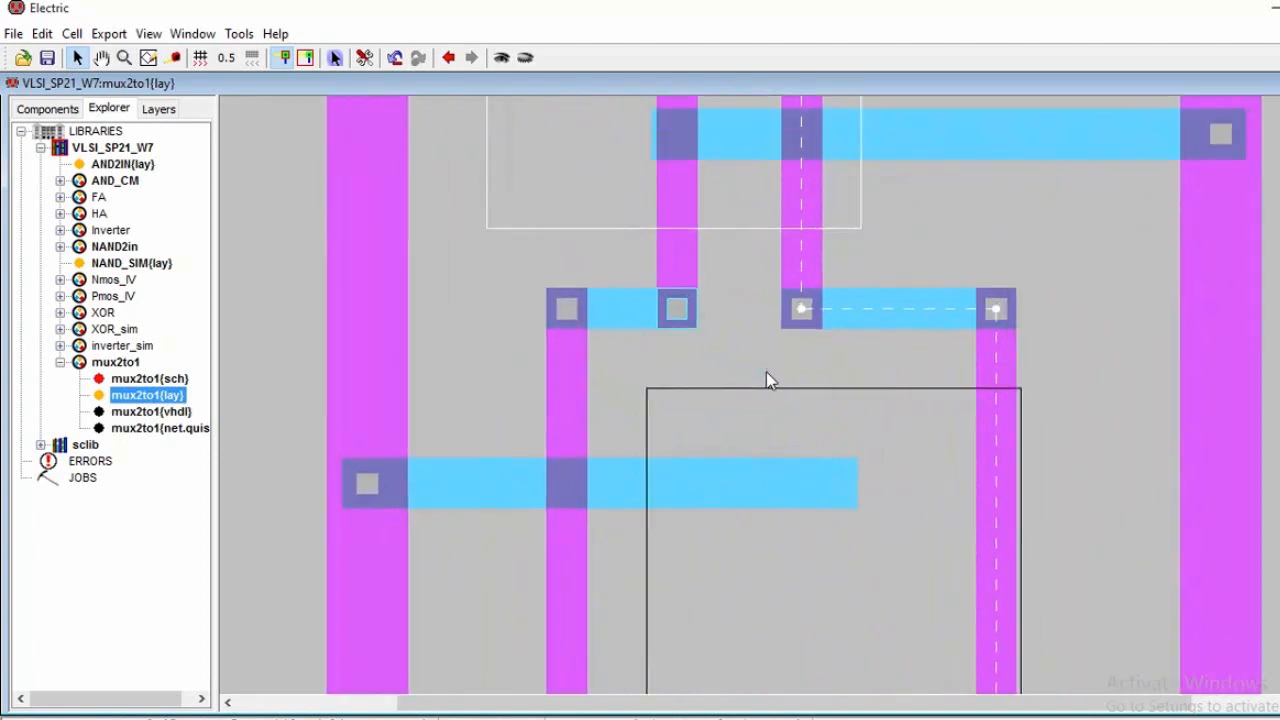
click(677, 312)
scroll(654, 421, down, 5)
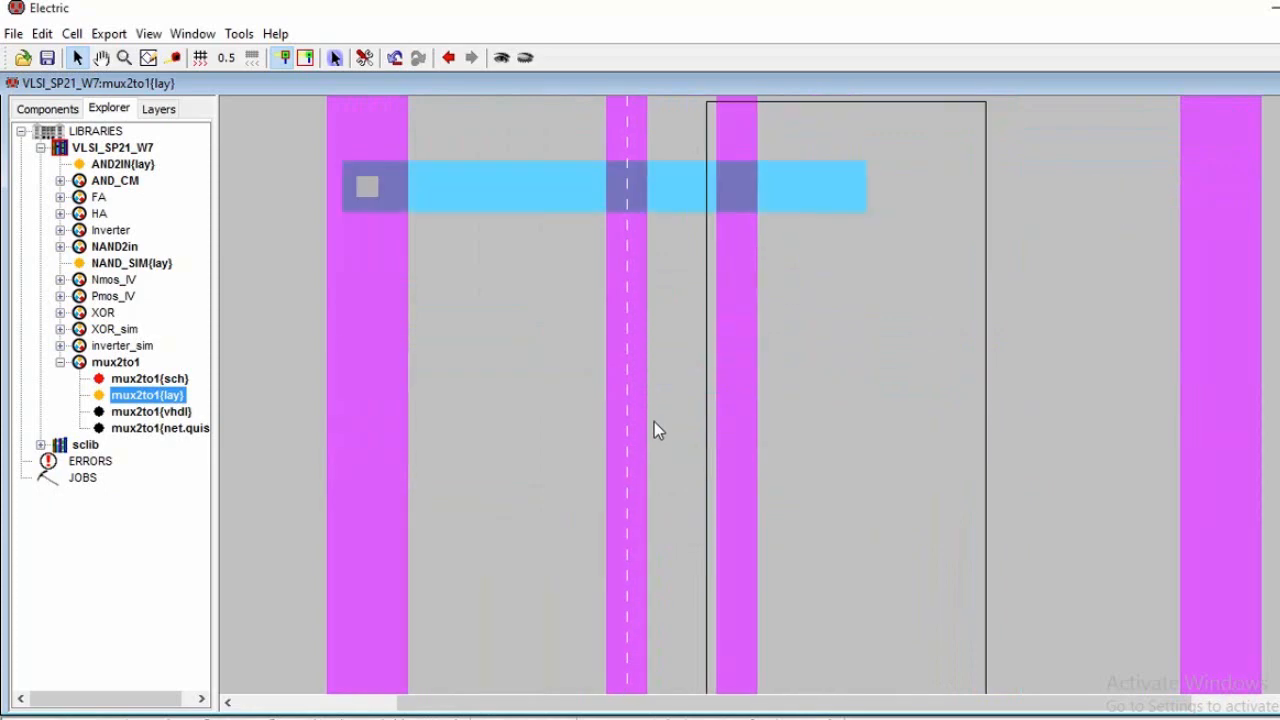
ctrl+scroll(654, 421, up, 2)
ctrl+scroll(654, 426, down, 3)
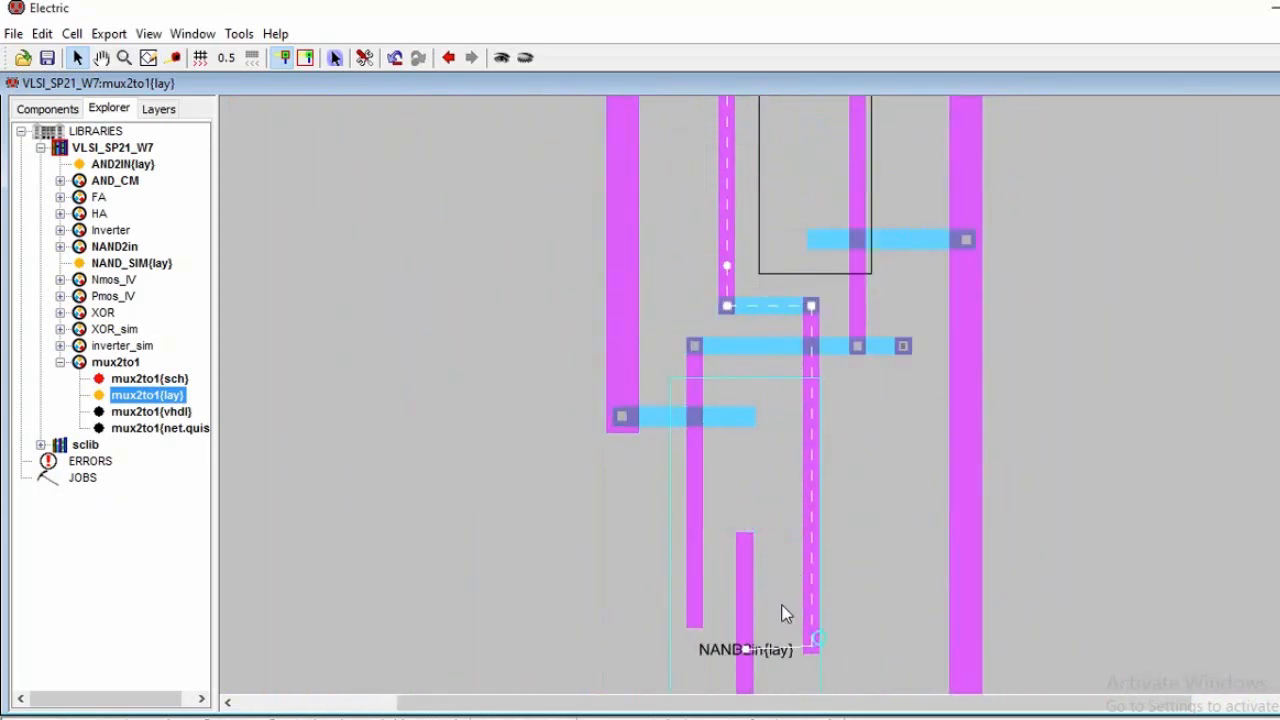
scroll(731, 297, down, 5)
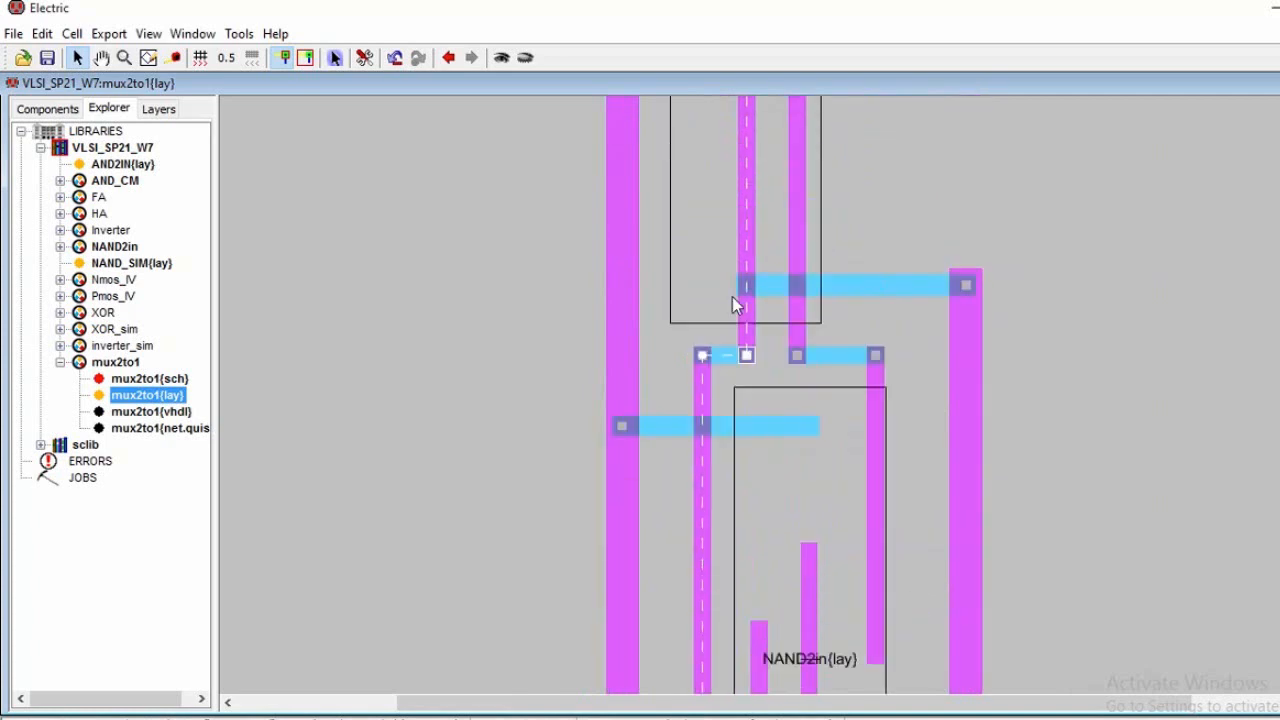
ctrl+scroll(970, 242, down, 4)
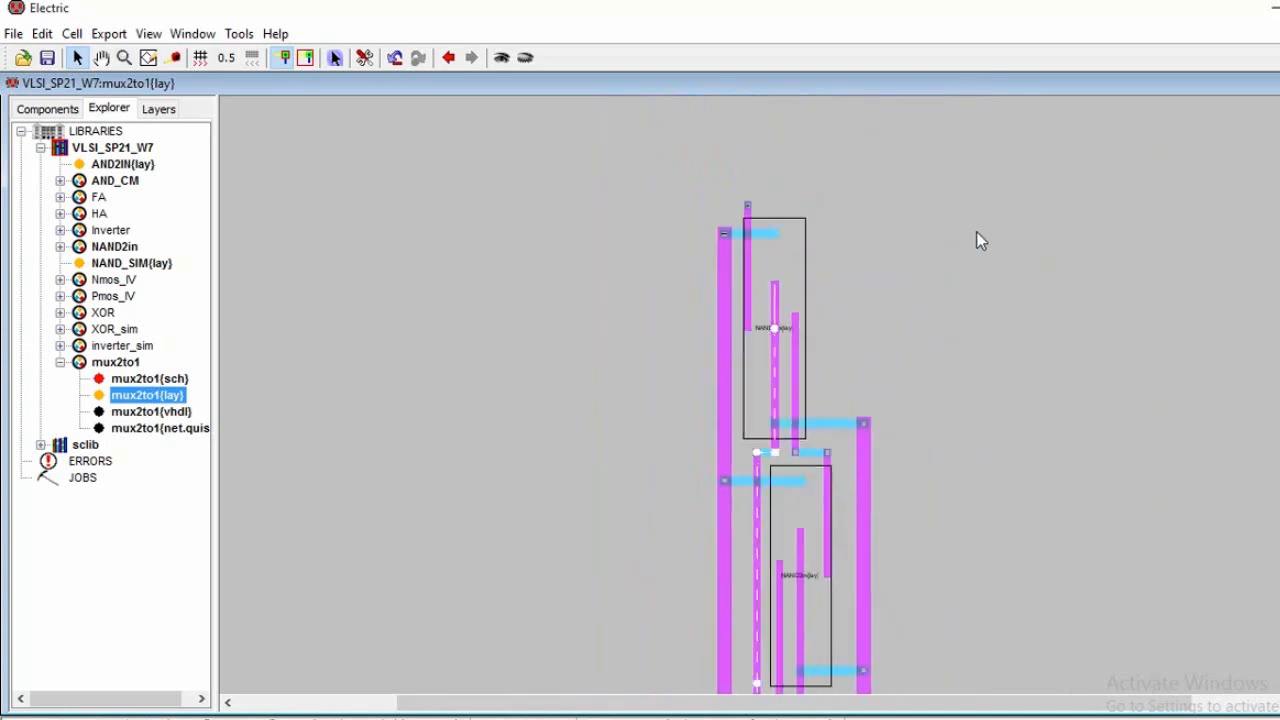
ctrl+scroll(970, 240, down, 1)
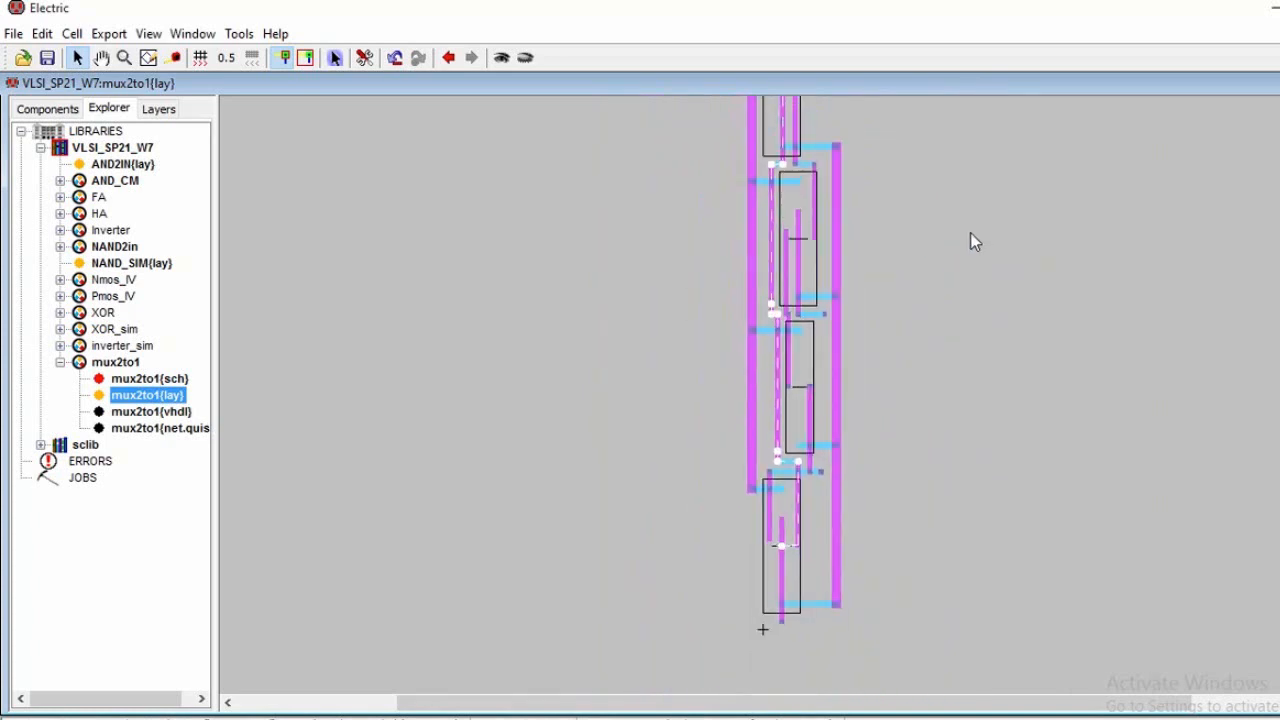
- Collapse the mux2to1 cell group in the library tree and view the overall mux2to1 layout
click(60, 362)
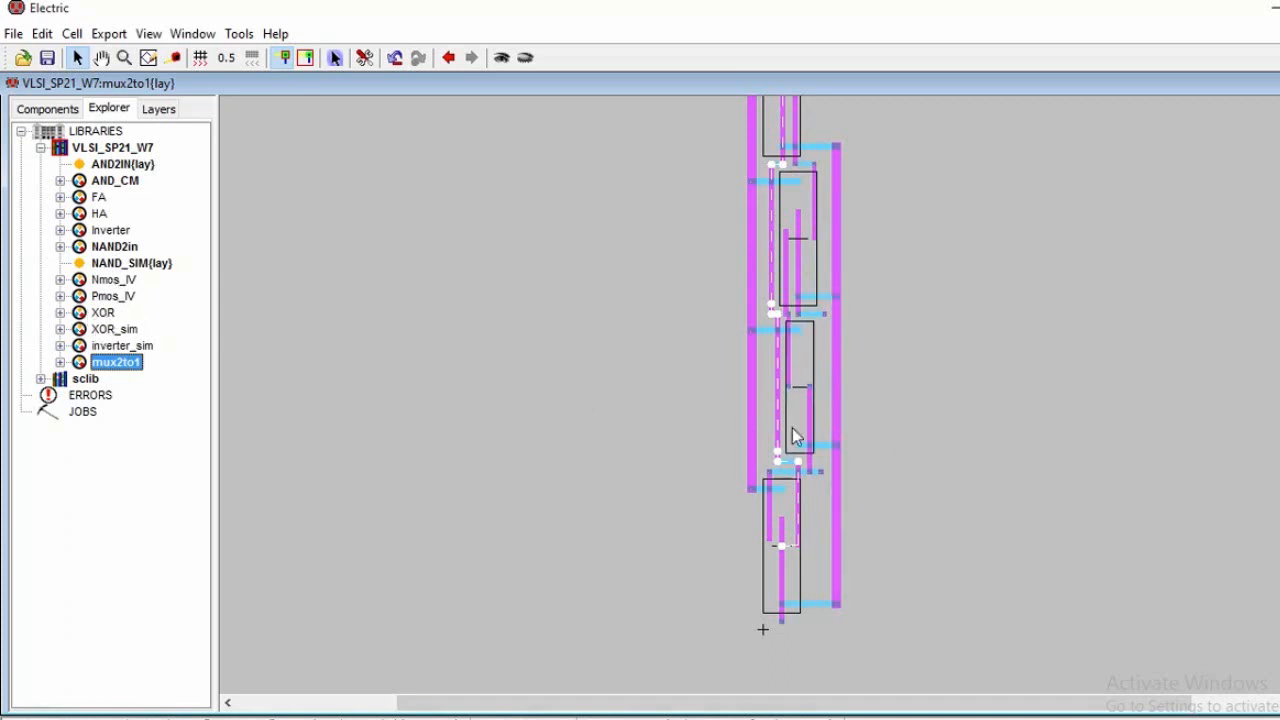
ctrl+scroll(702, 376, down, 2)
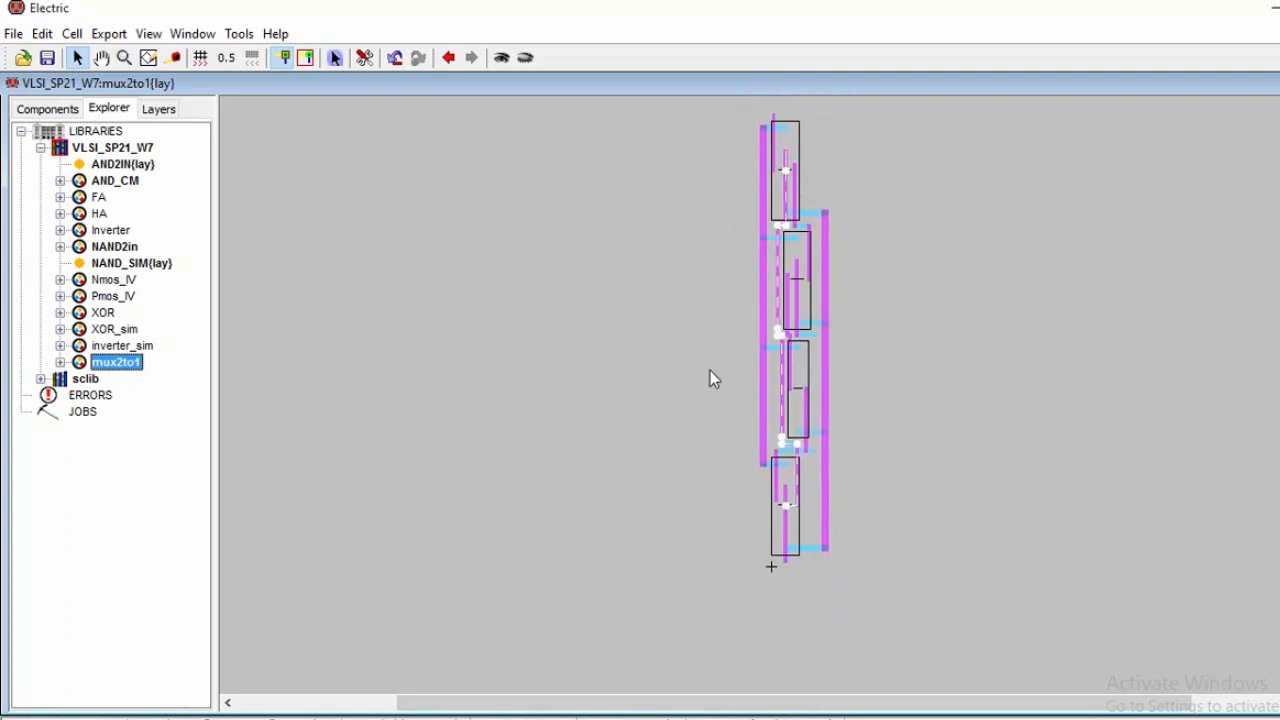
scroll(560, 341, up, 3)
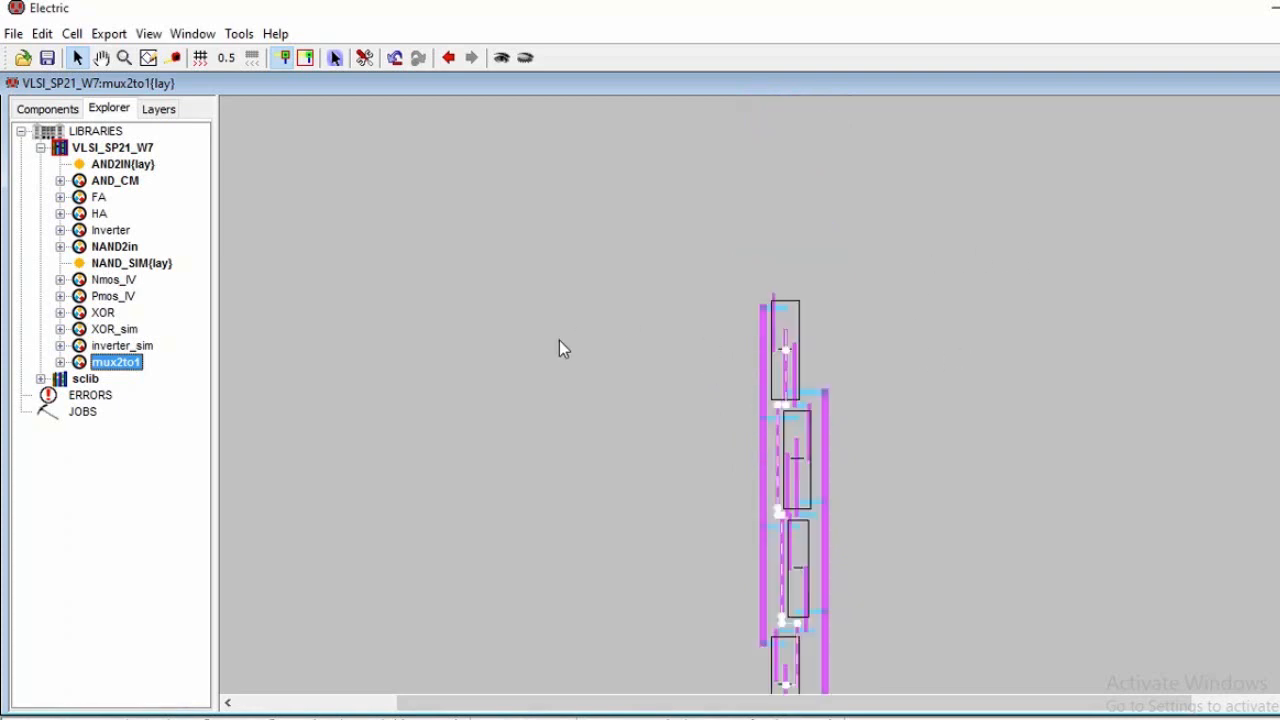
- Examine the mux2to1 layout along its full height
scroll(559, 340, down, 3)
ctrl+scroll(559, 340, up, 1)
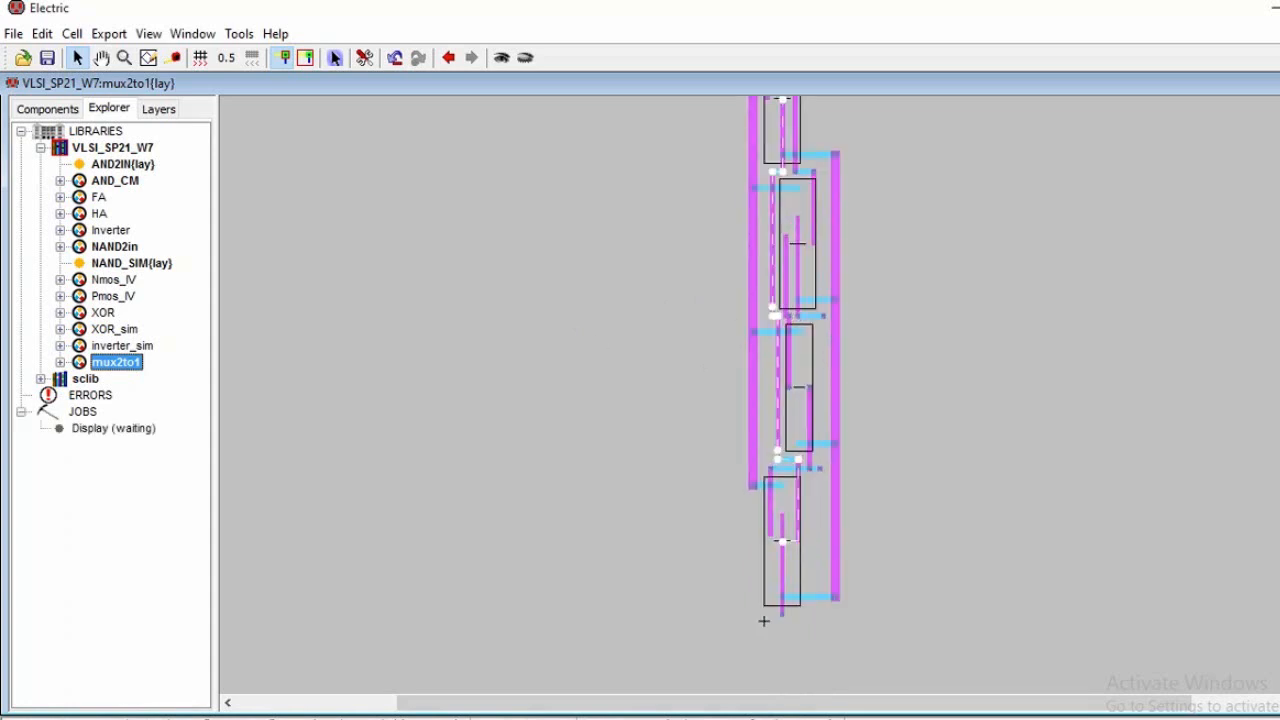
scroll(750, 395, up, 2)
ctrl+scroll(988, 298, down, 1)
ctrl+scroll(988, 298, down, 1)
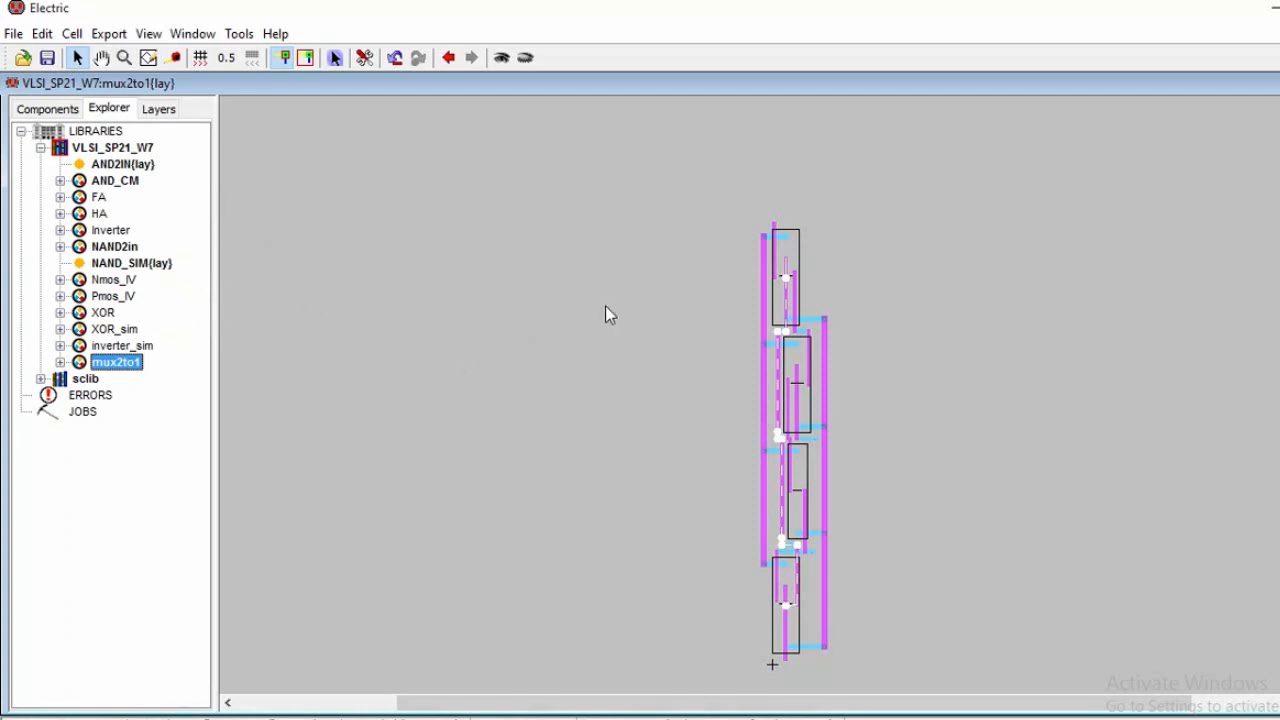
scroll(606, 301, down, 5)
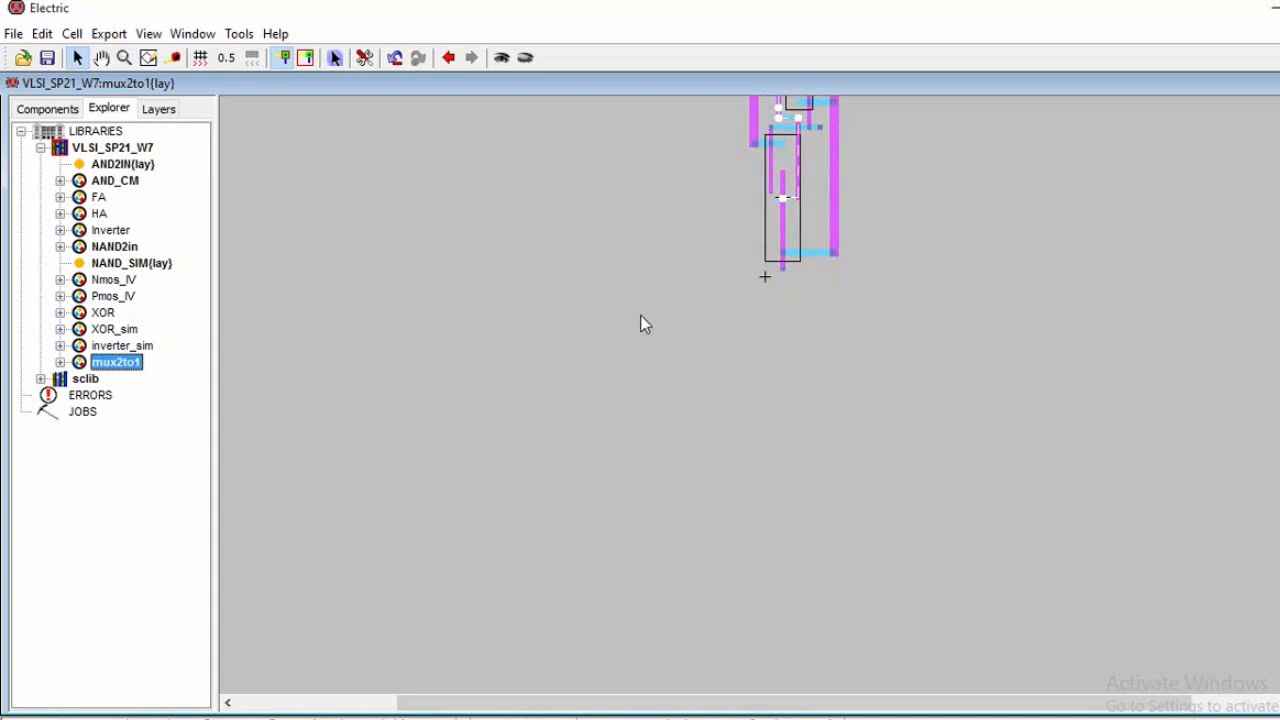
shift+scroll(641, 316, up, 2)
shift+scroll(641, 316, down, 3)
shift+scroll(641, 316, up, 1)
scroll(644, 323, up, 5)
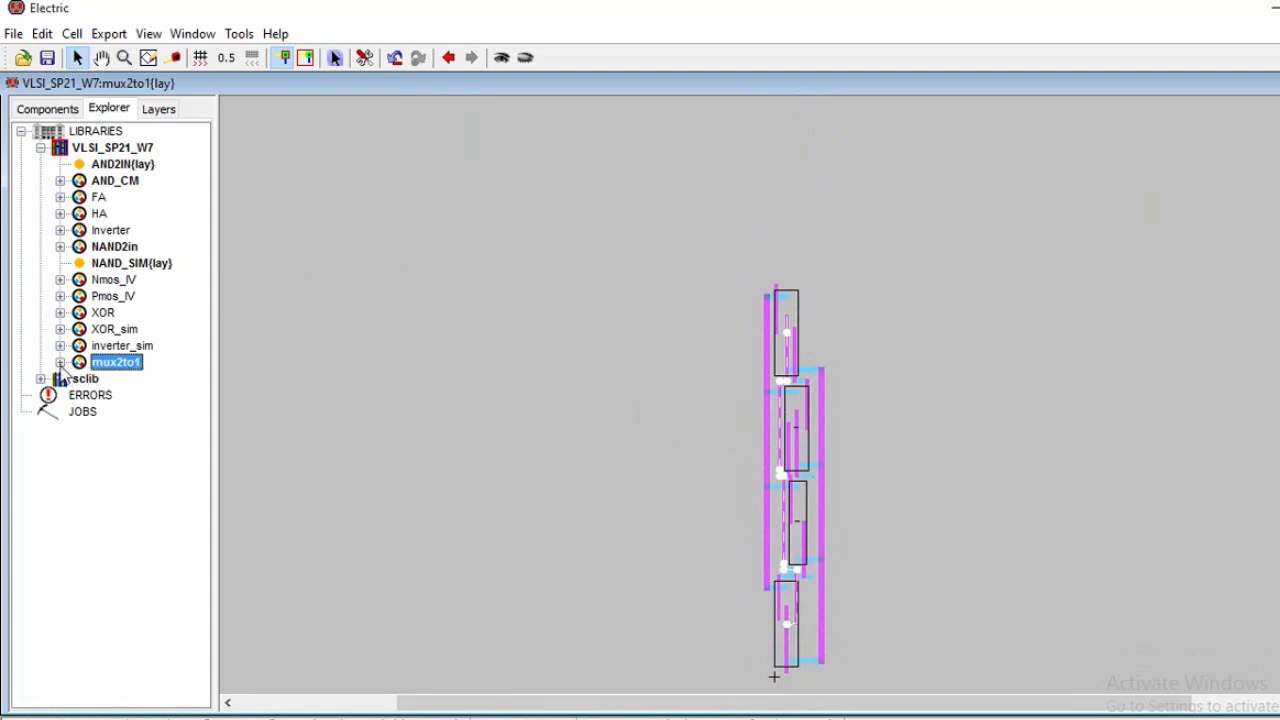
- Expand the mux2to1 cell group in the VLSI_SP21_W7 library to list its views
click(60, 362)
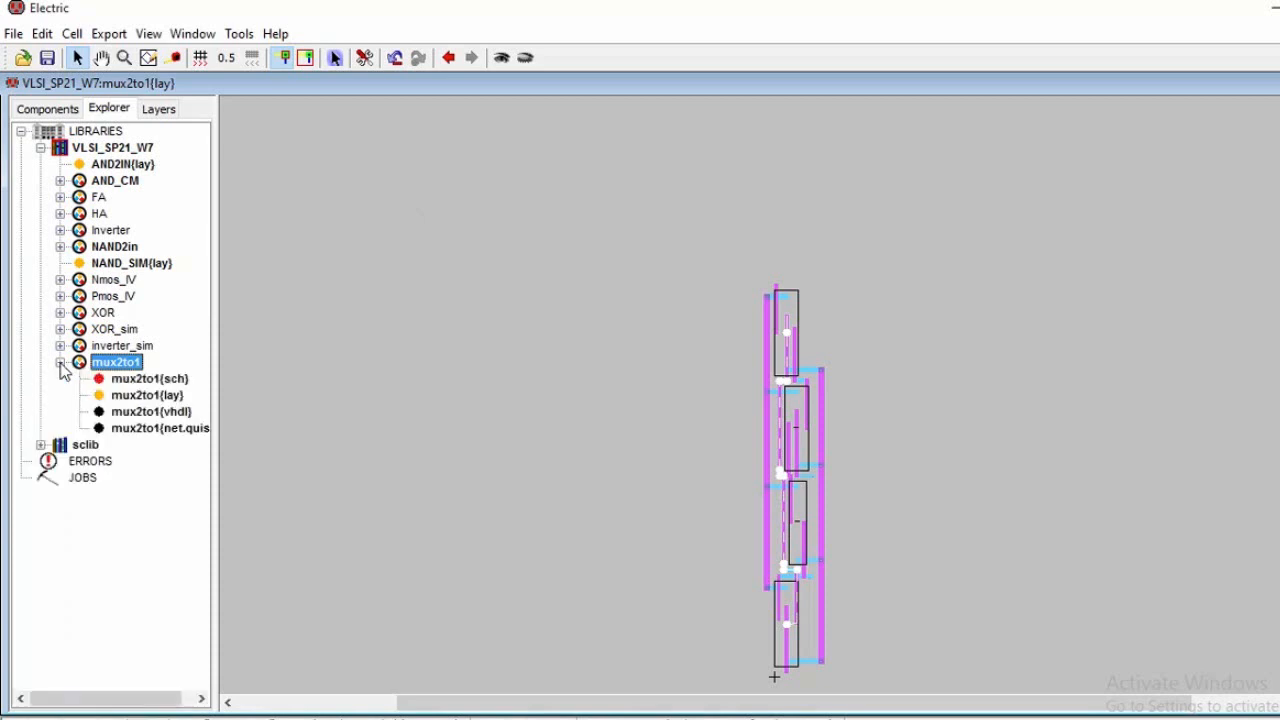
click(60, 362)
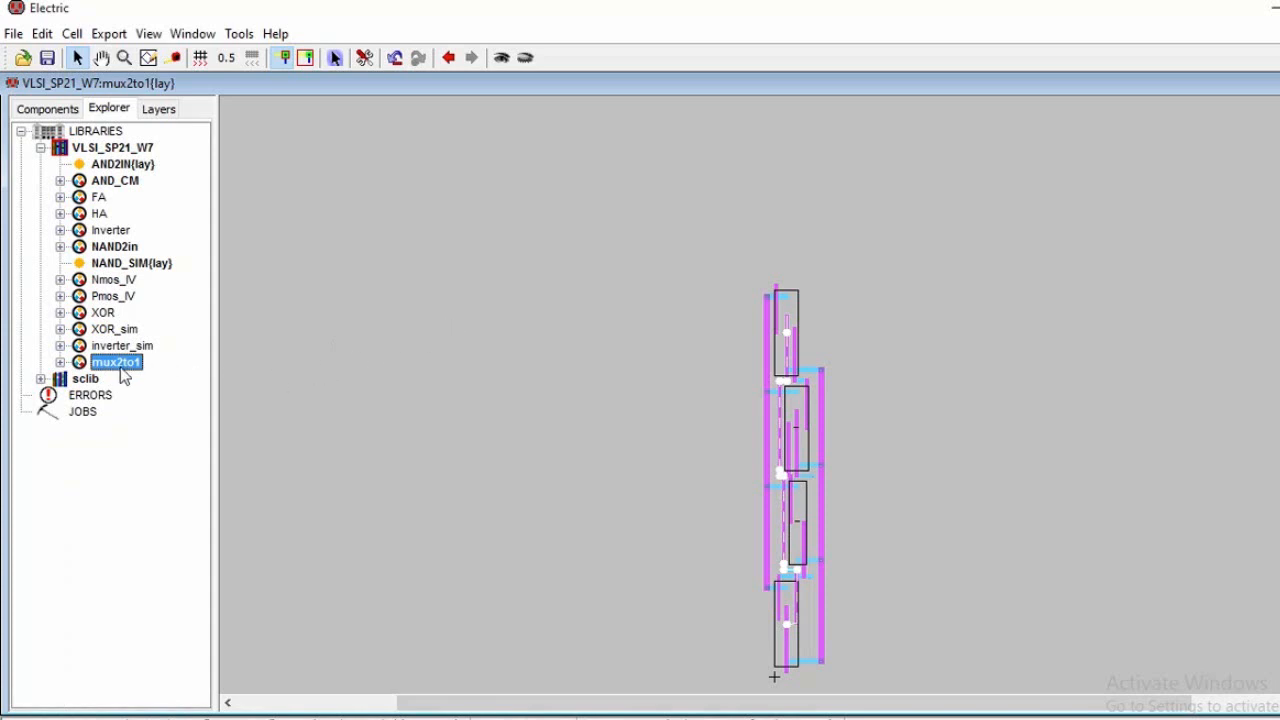
click(60, 362)
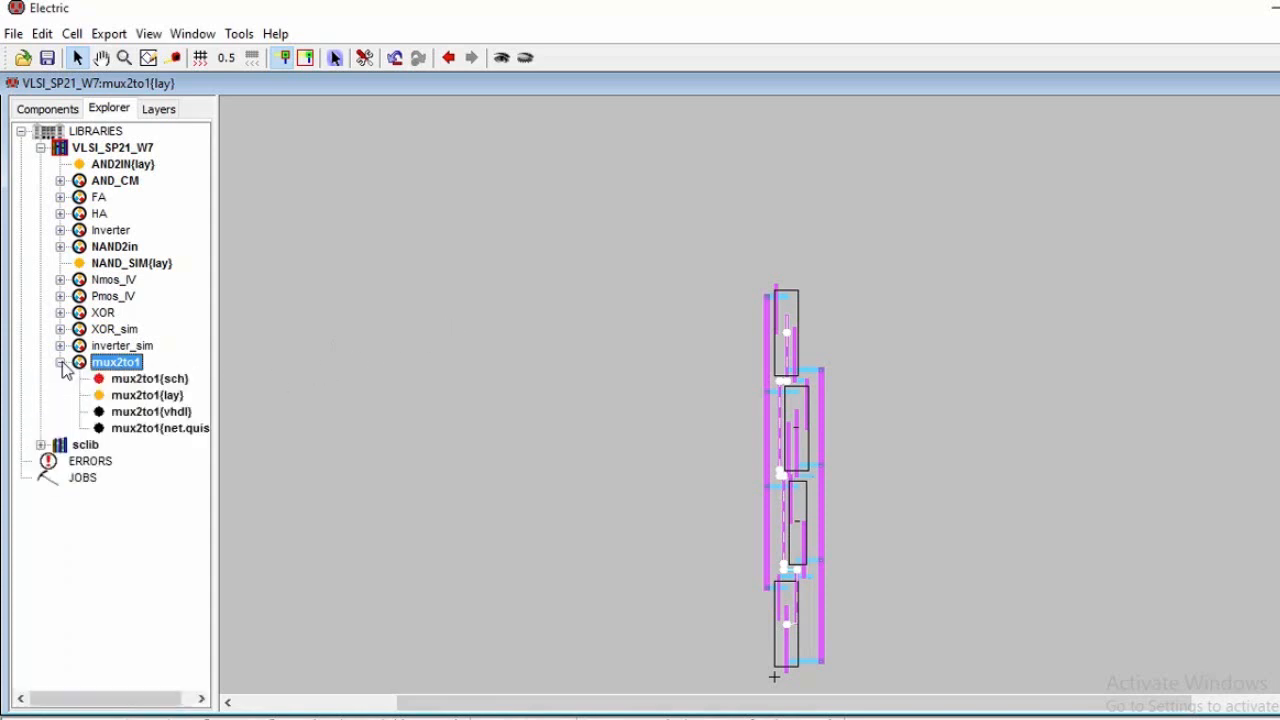
click(239, 36)
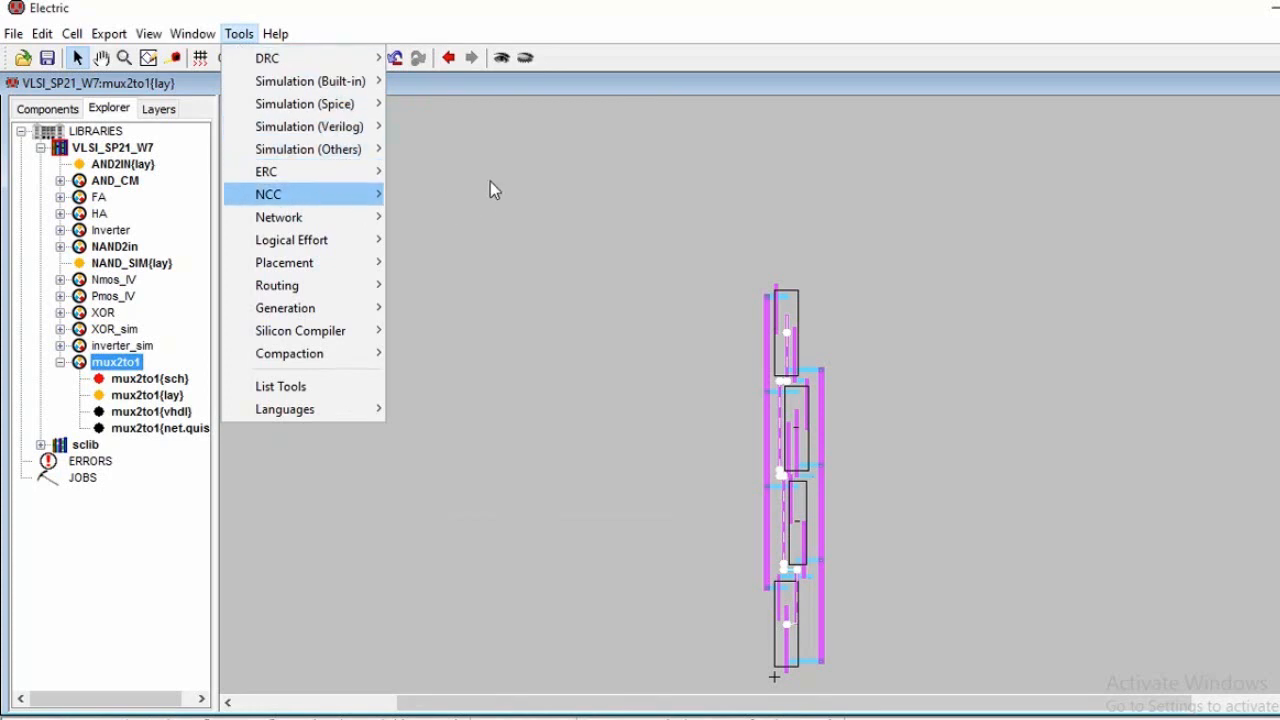
mouse_move(300, 194)
click(497, 136)
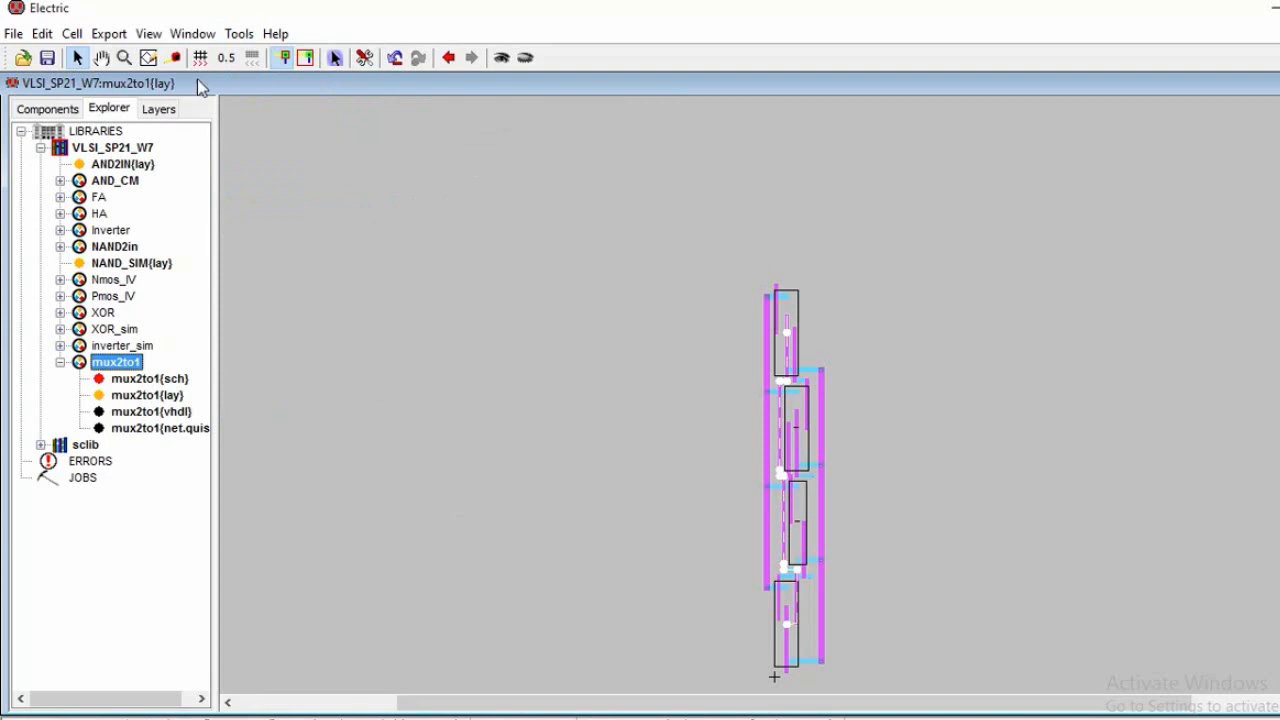
click(239, 35)
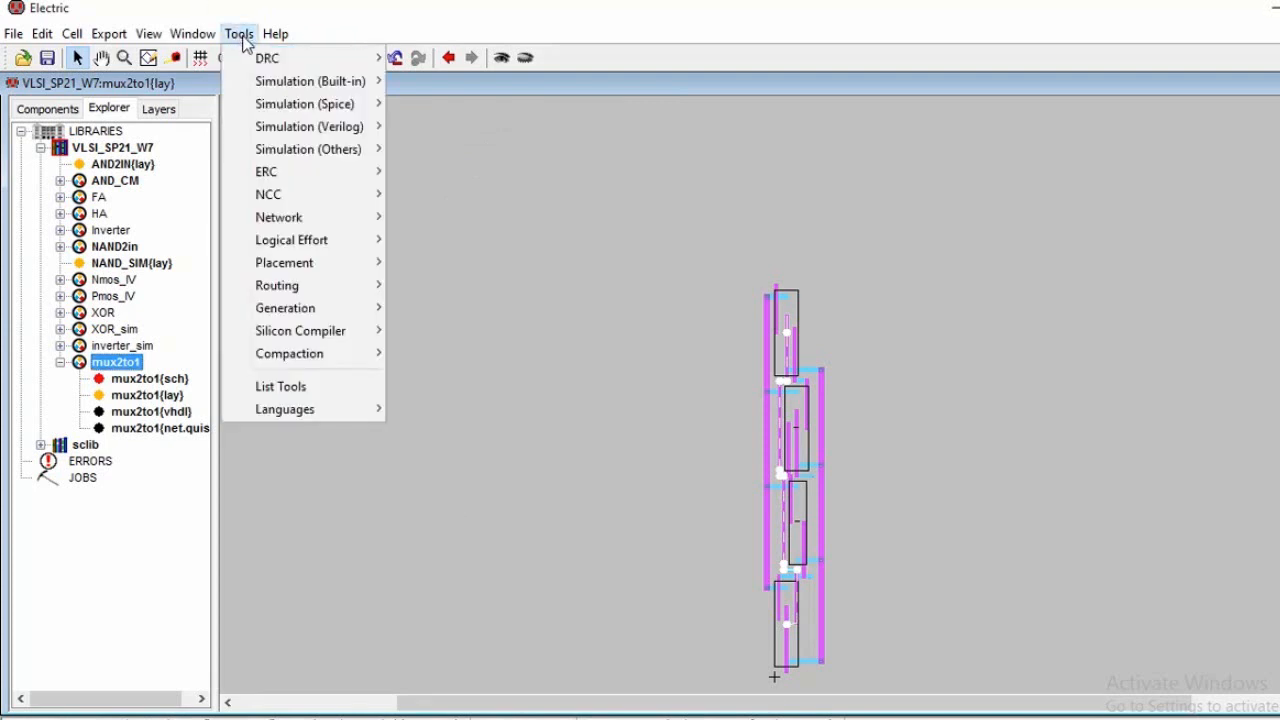
click(433, 289)
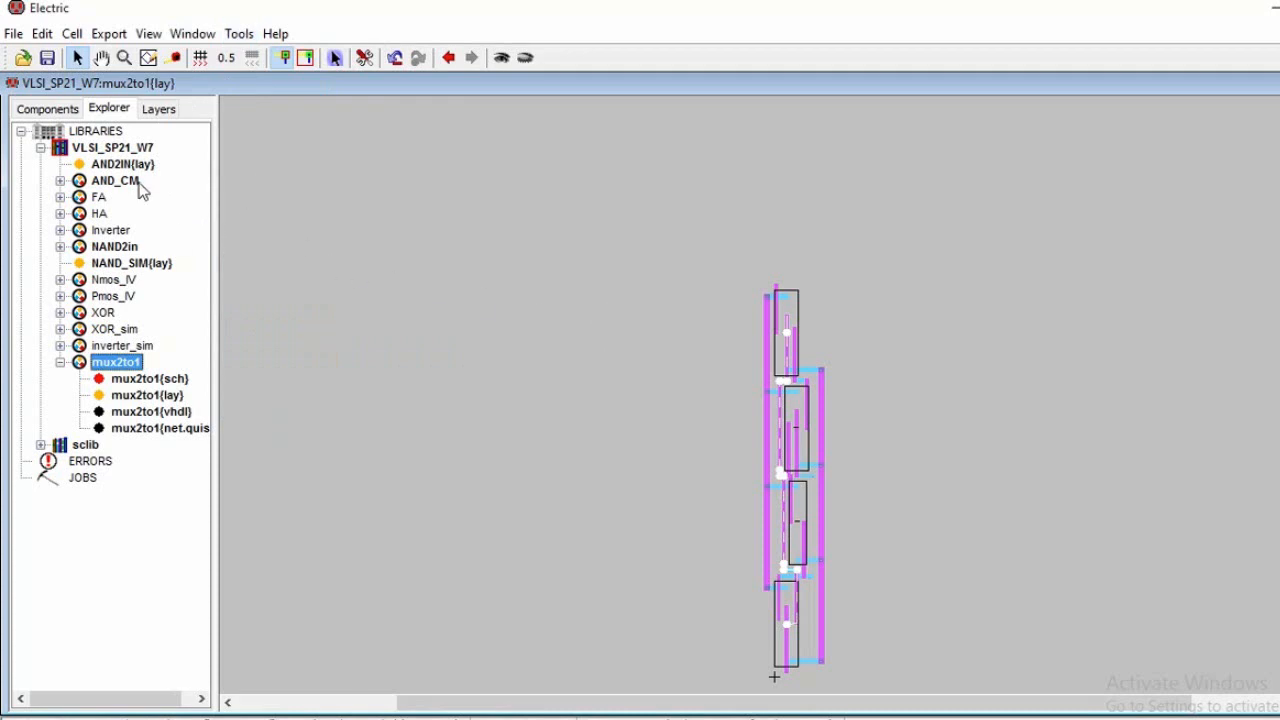
- Create a new schematic cell named mux4to1 in the VLSI_SP21_W7 library
right_click(101, 150)
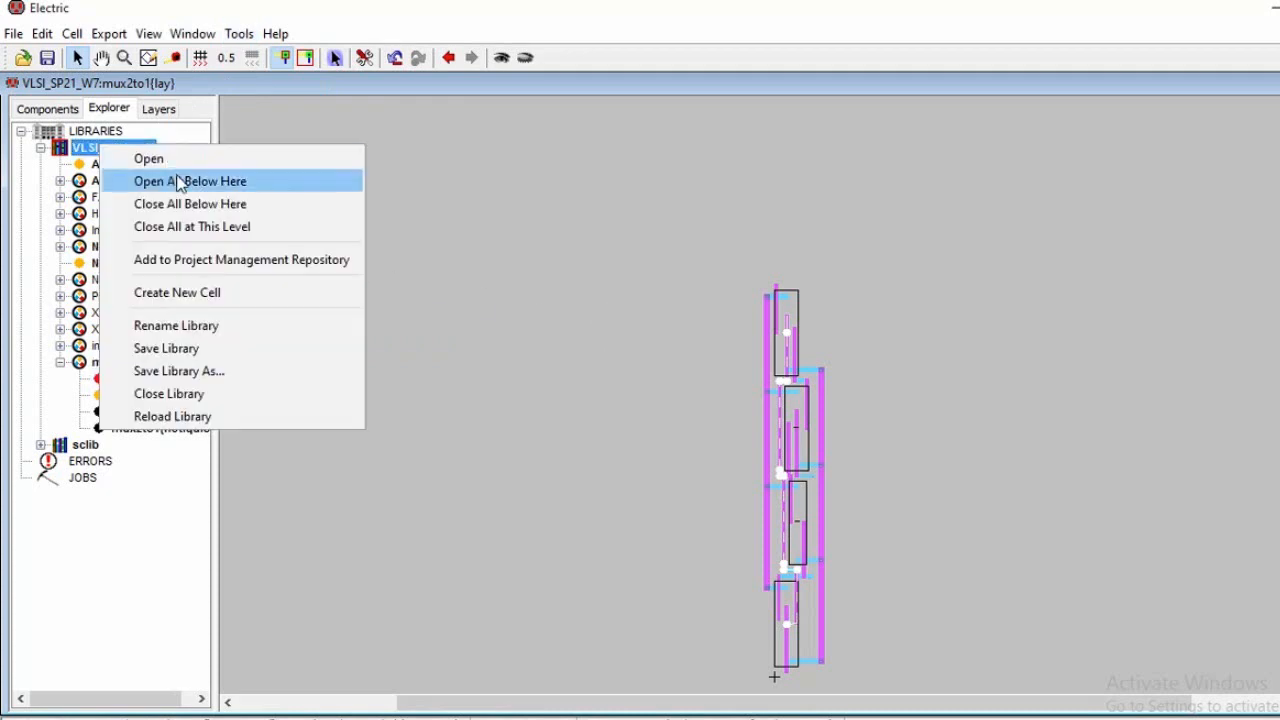
click(231, 291)
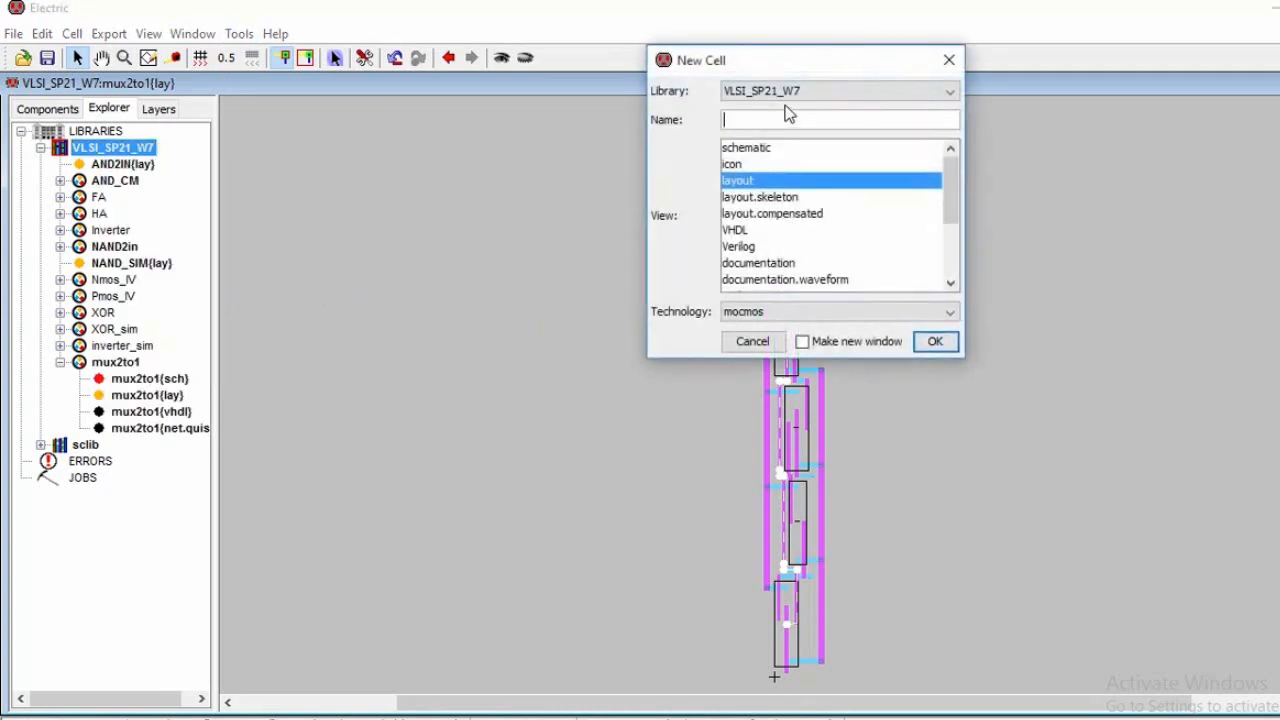
double_click(762, 148)
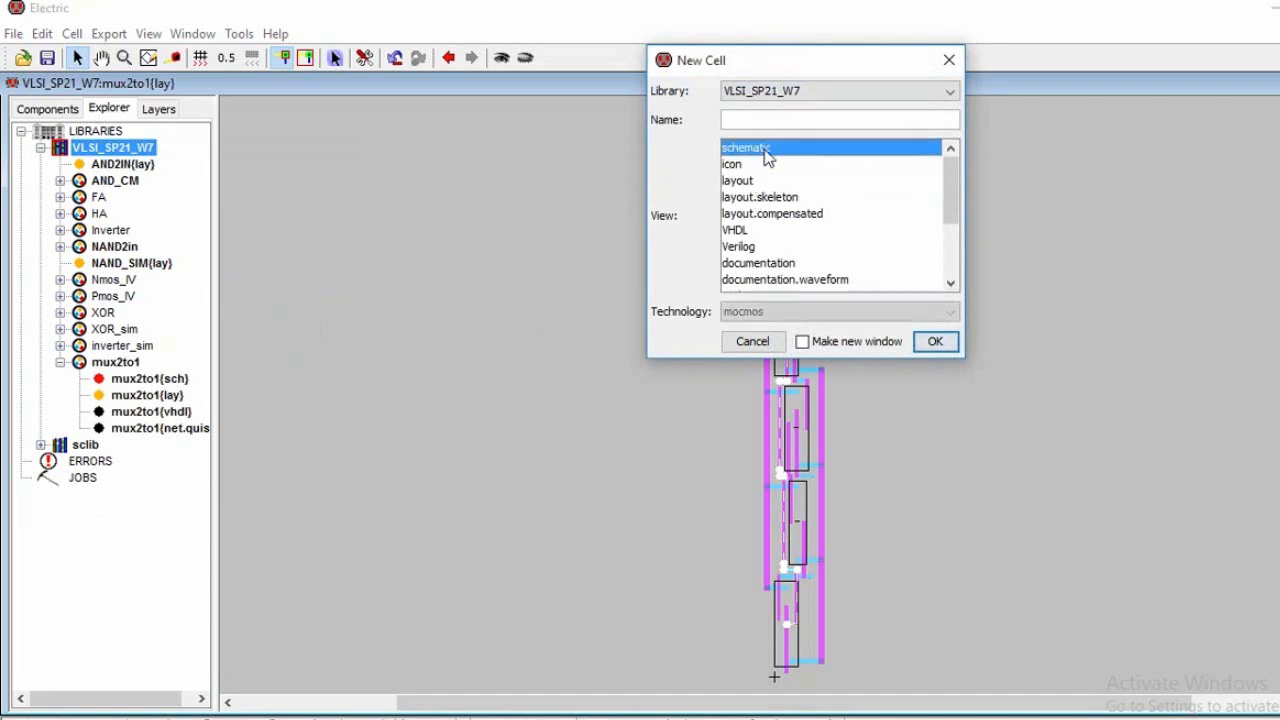
click(695, 406)
click(797, 124)
text(4)
key(BackSpace)
text(mux4t0)
key(Left)
key(BackSpace)
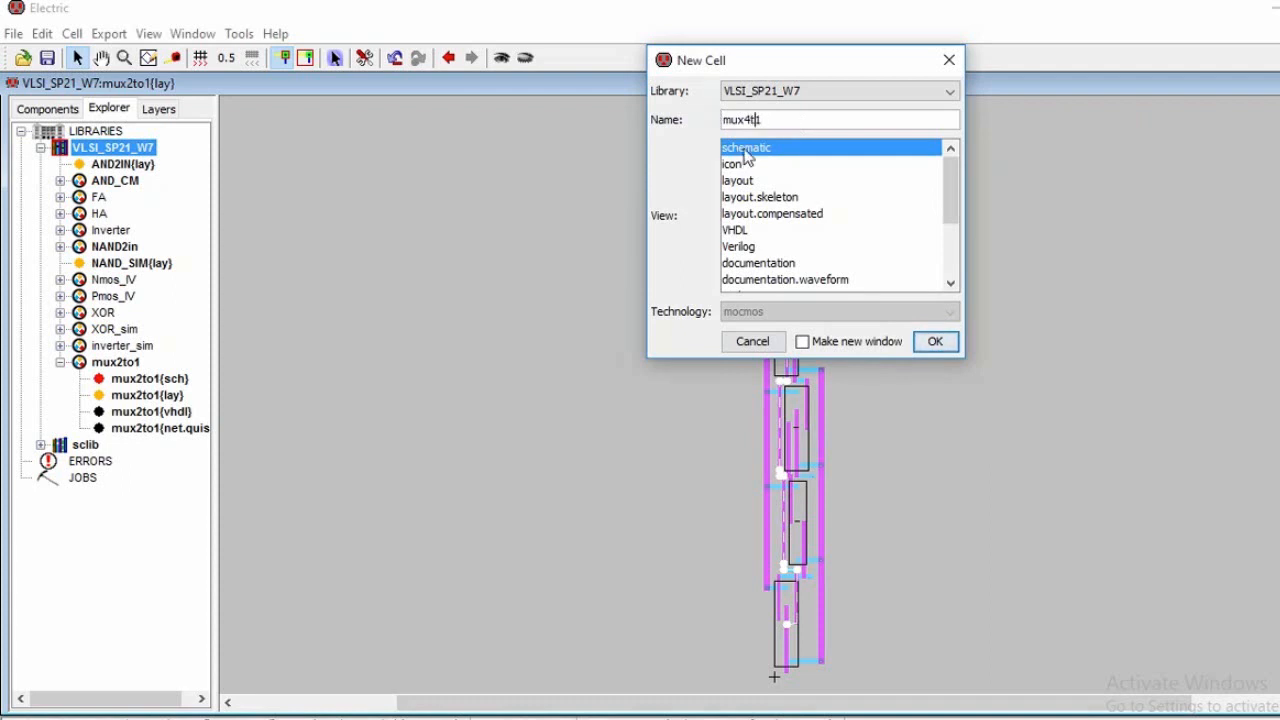
text(o)
click(935, 342)
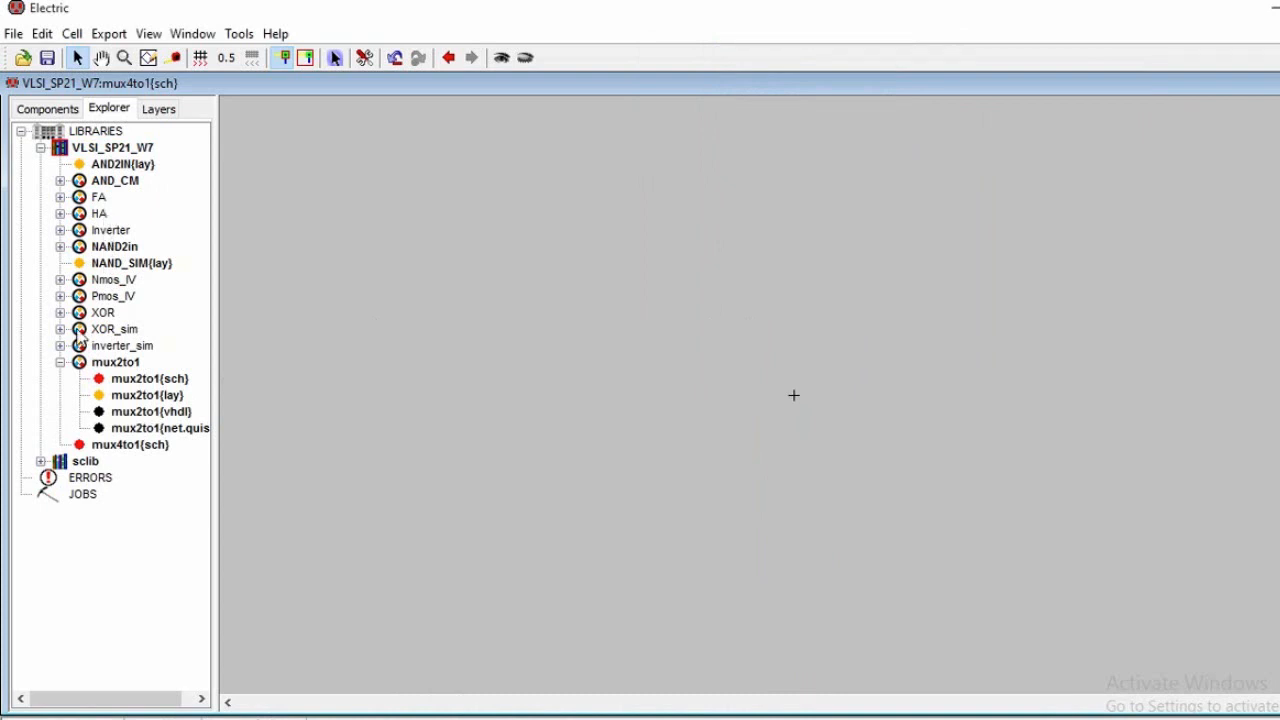
- Open the mux2to1 schematic and generate an icon view from it
double_click(130, 379)
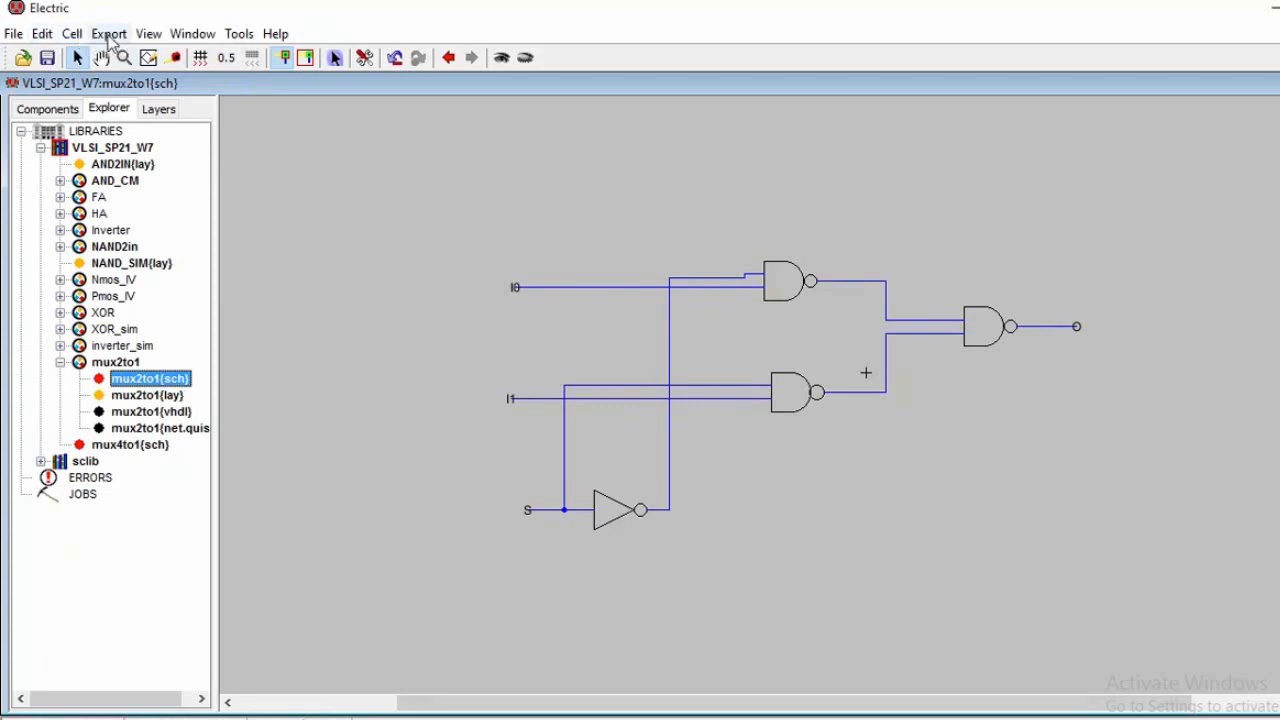
click(148, 33)
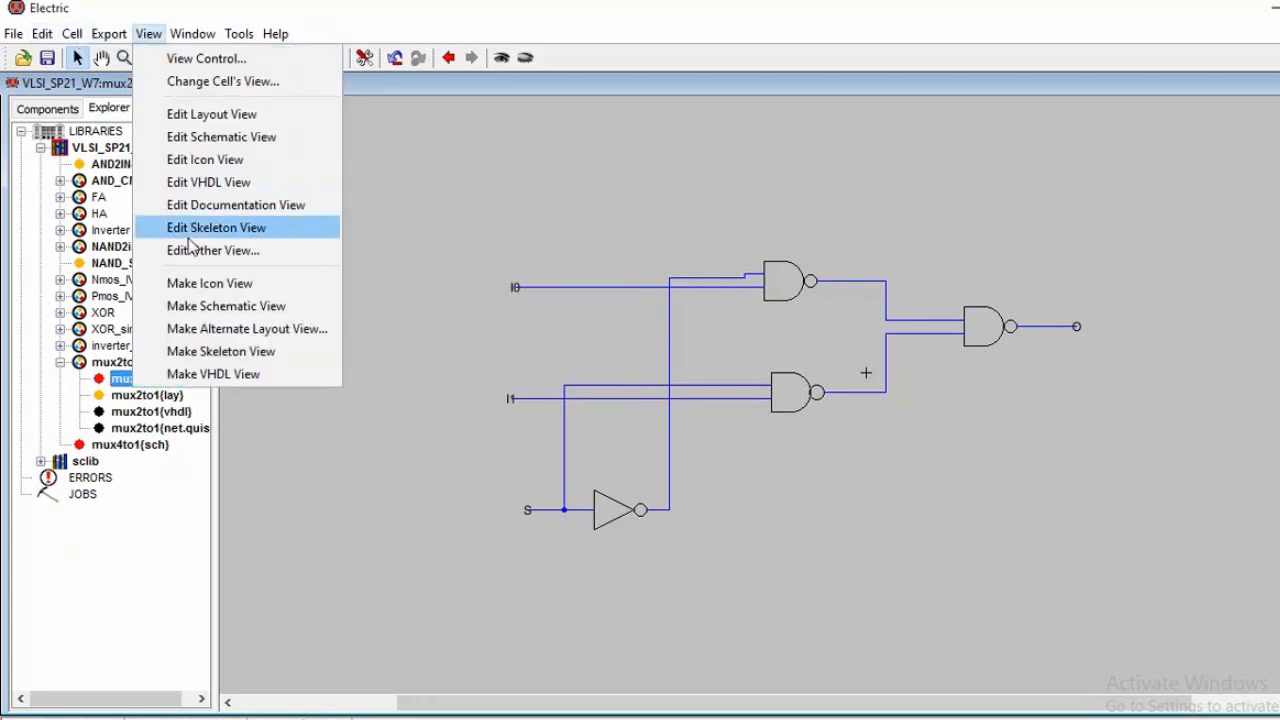
click(217, 284)
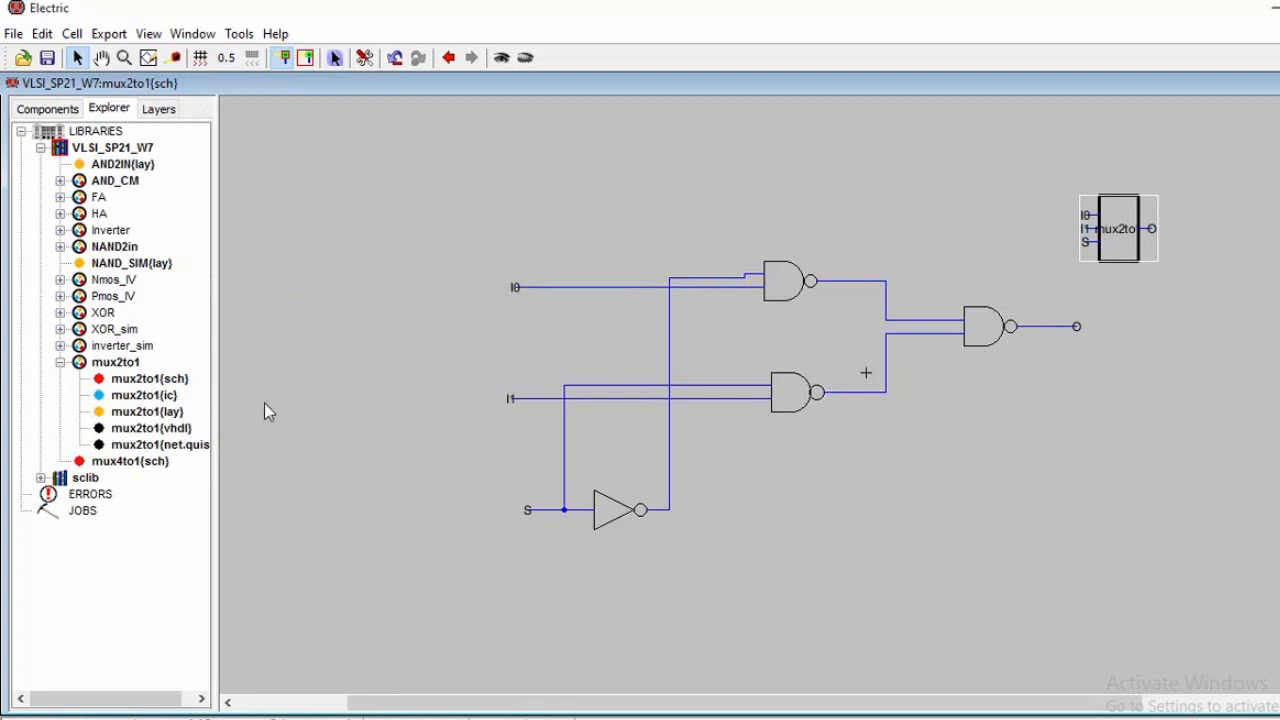
- Place three mux2to1 icons in the mux4to1 schematic, two stacked as the first stage and one between them as the output stage
click(113, 465)
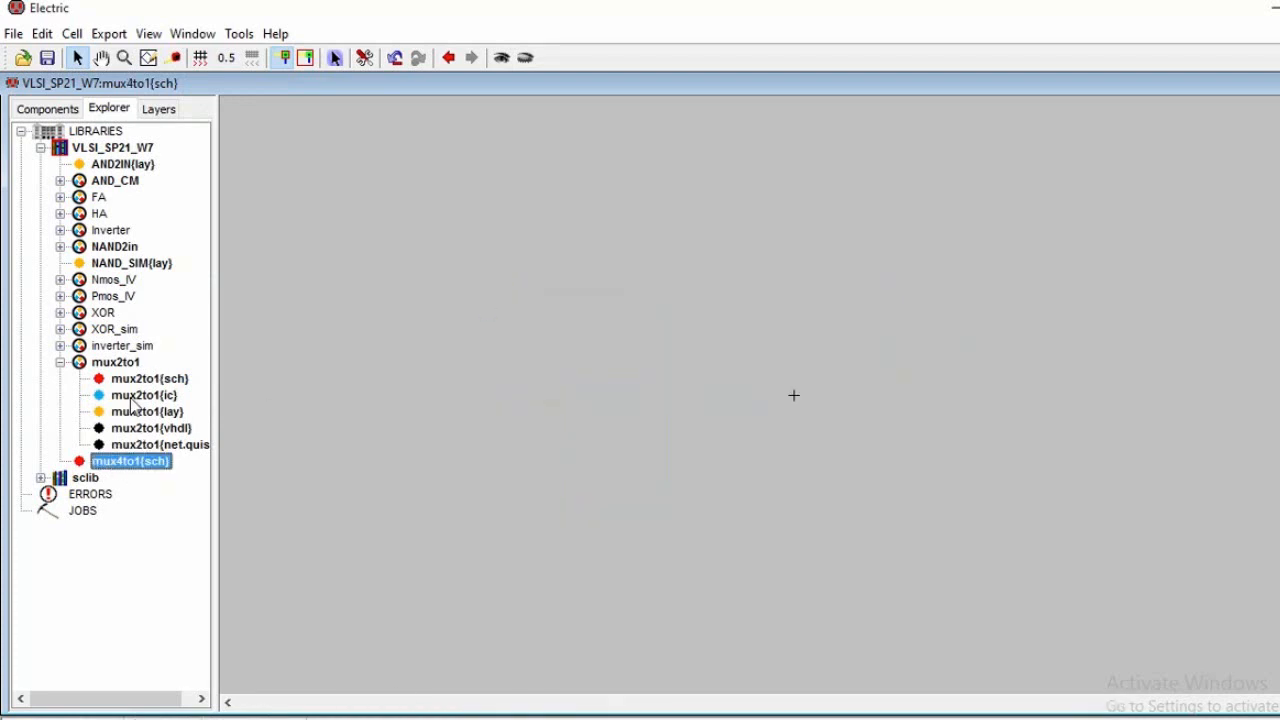
drag(140, 396, 604, 258)
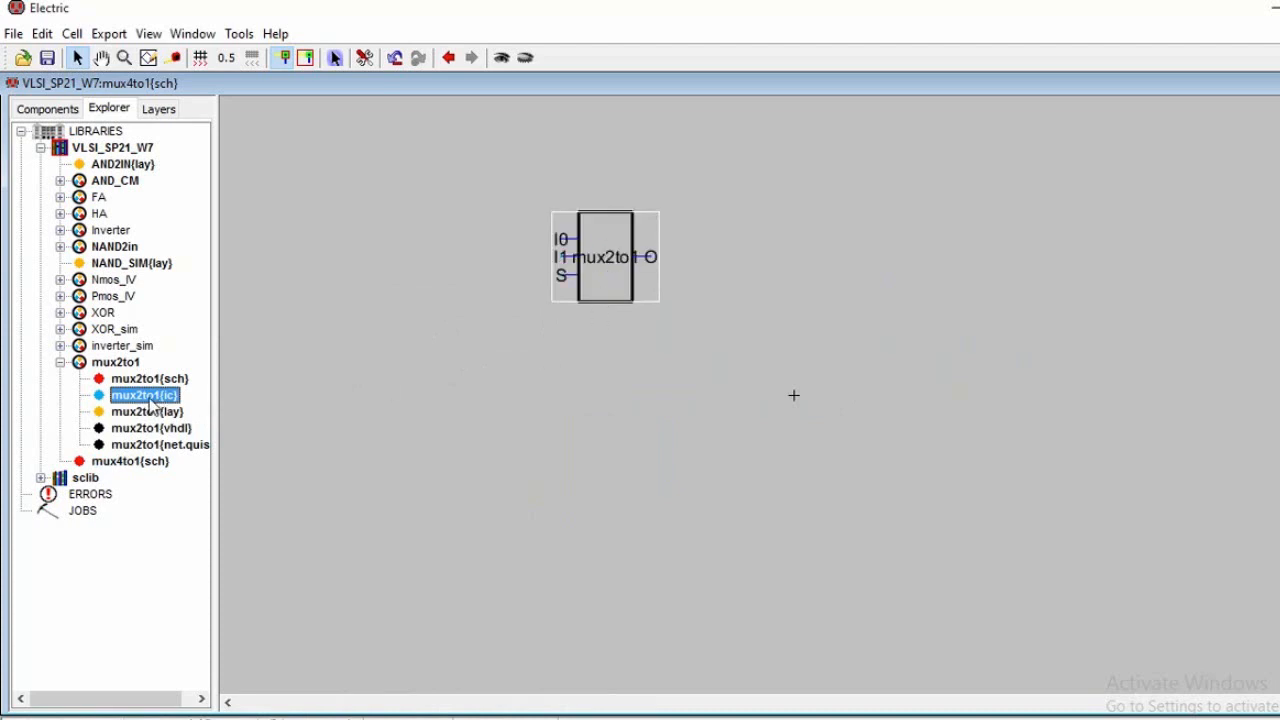
drag(147, 402, 605, 468)
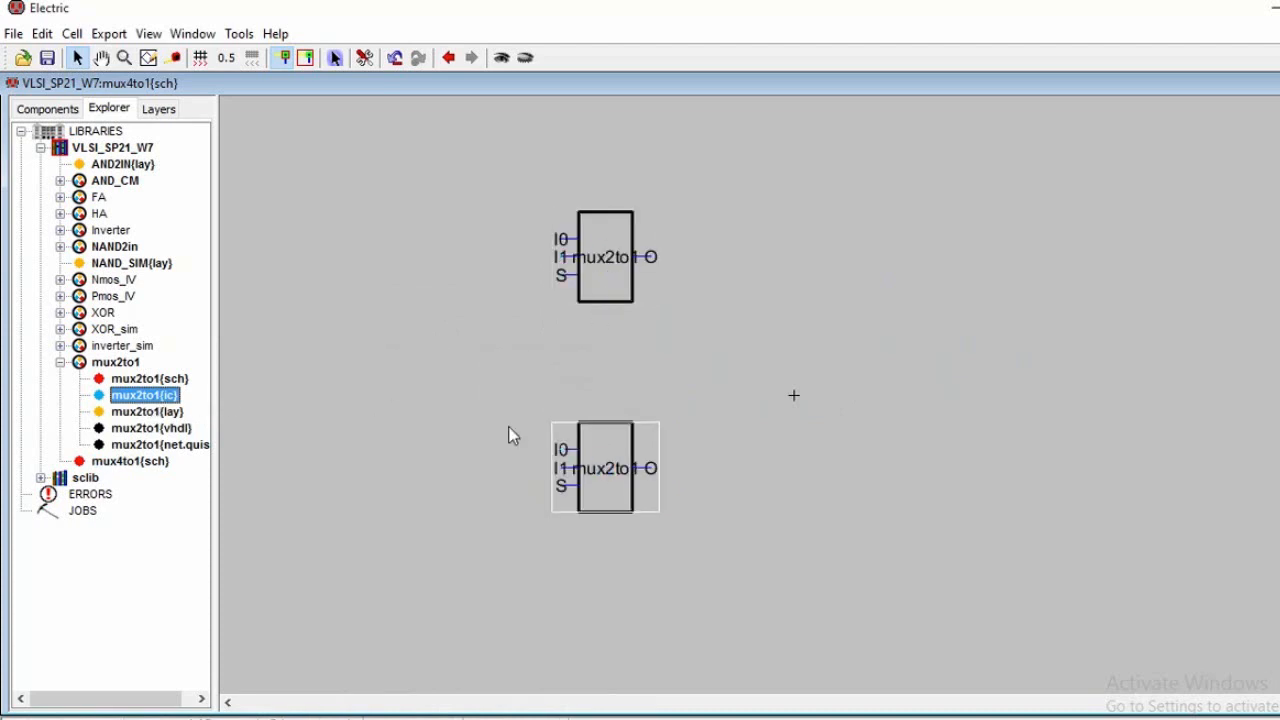
drag(172, 400, 778, 358)
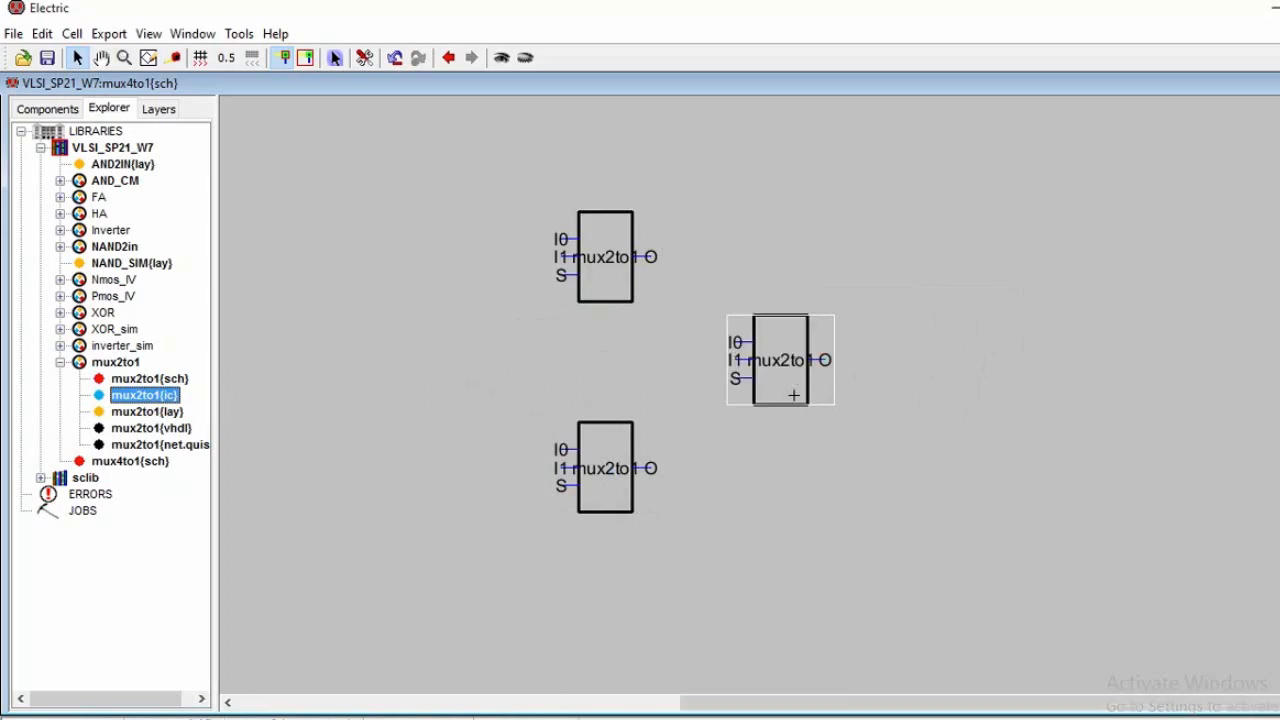
- Switch to the browser, examine the Mantra VLSI image of a 4:1 mux built from 2:1 muxes, and return to Electric
key(alt+Tab)
click(606, 18)
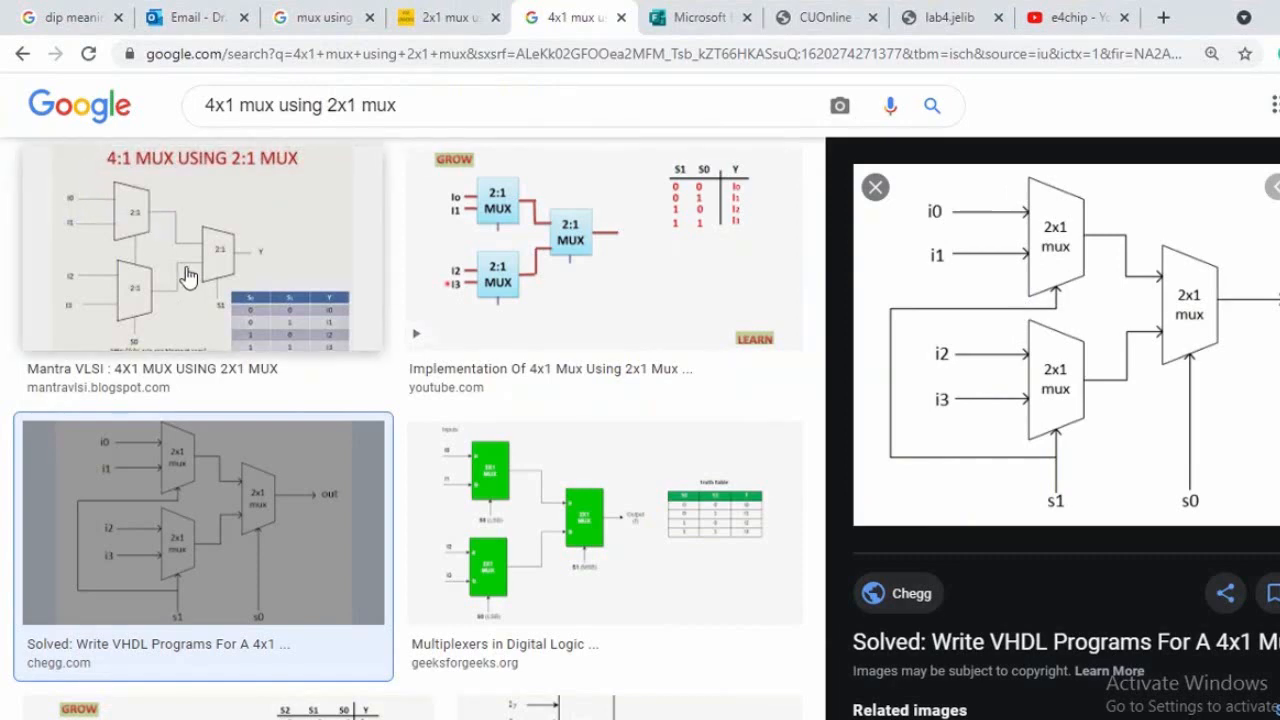
scroll(340, 425, down, 2)
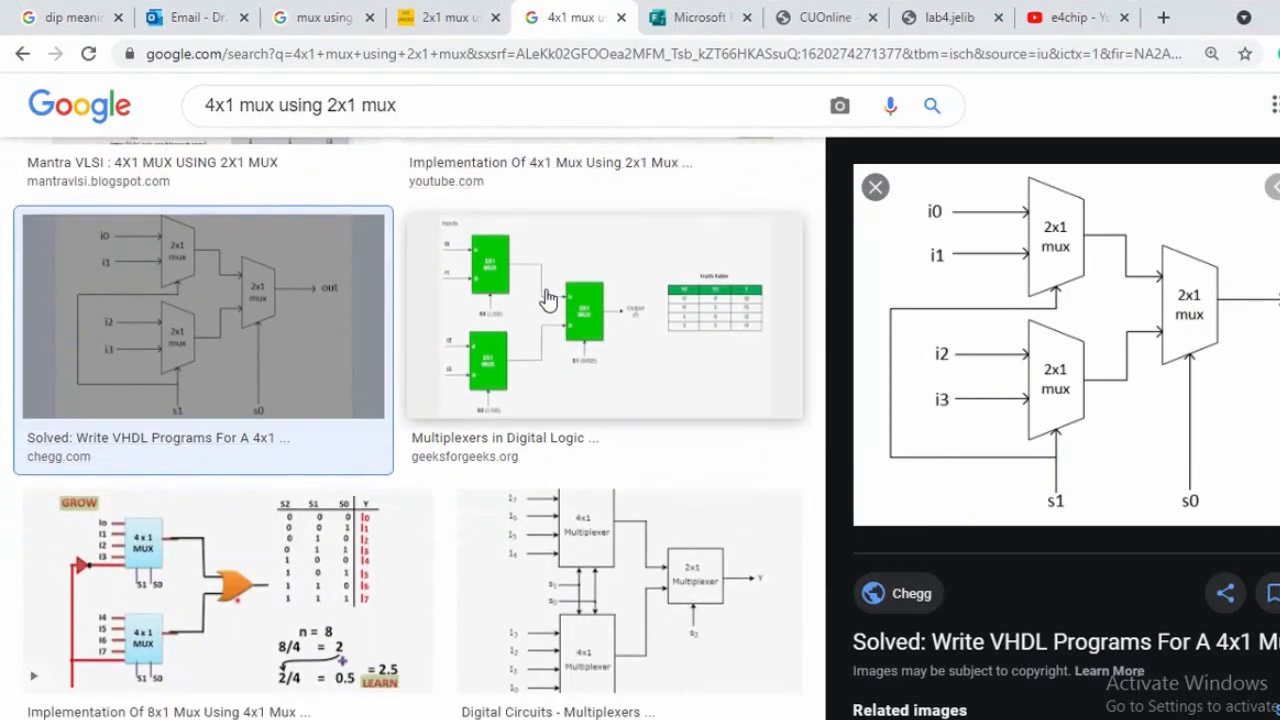
scroll(543, 294, up, 2)
click(190, 335)
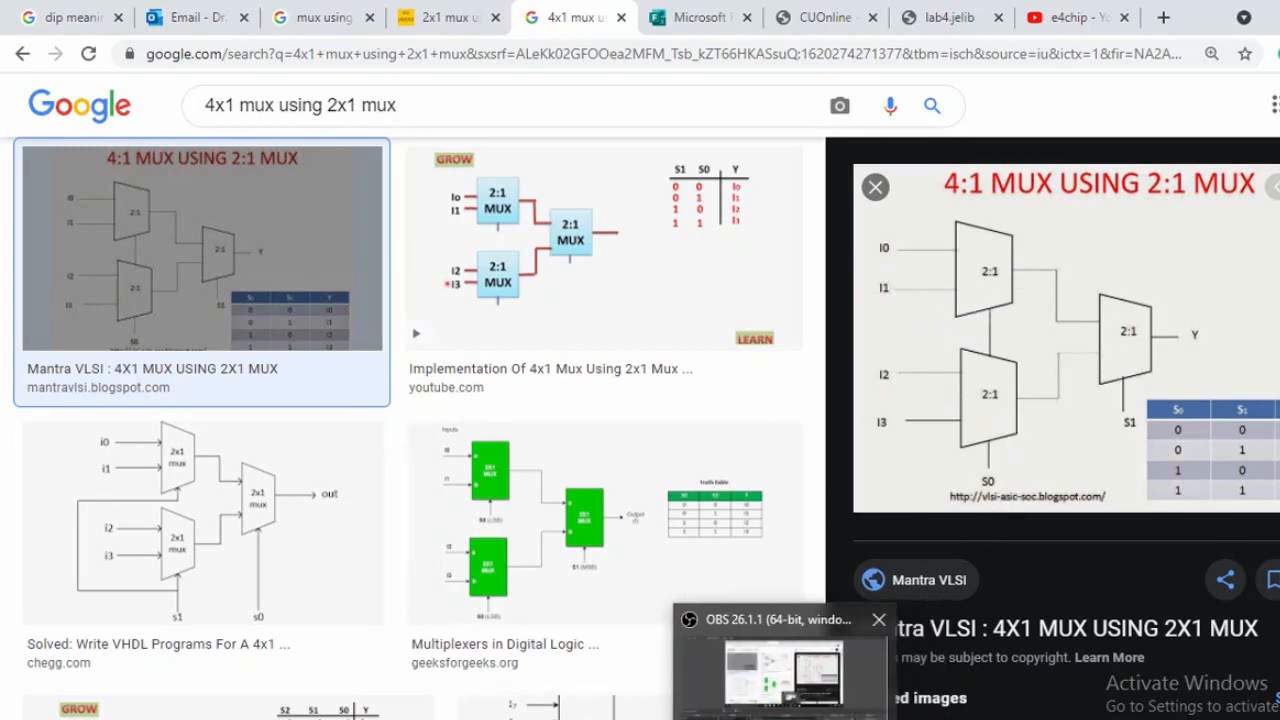
mouse_move(836, 718)
click(830, 675)
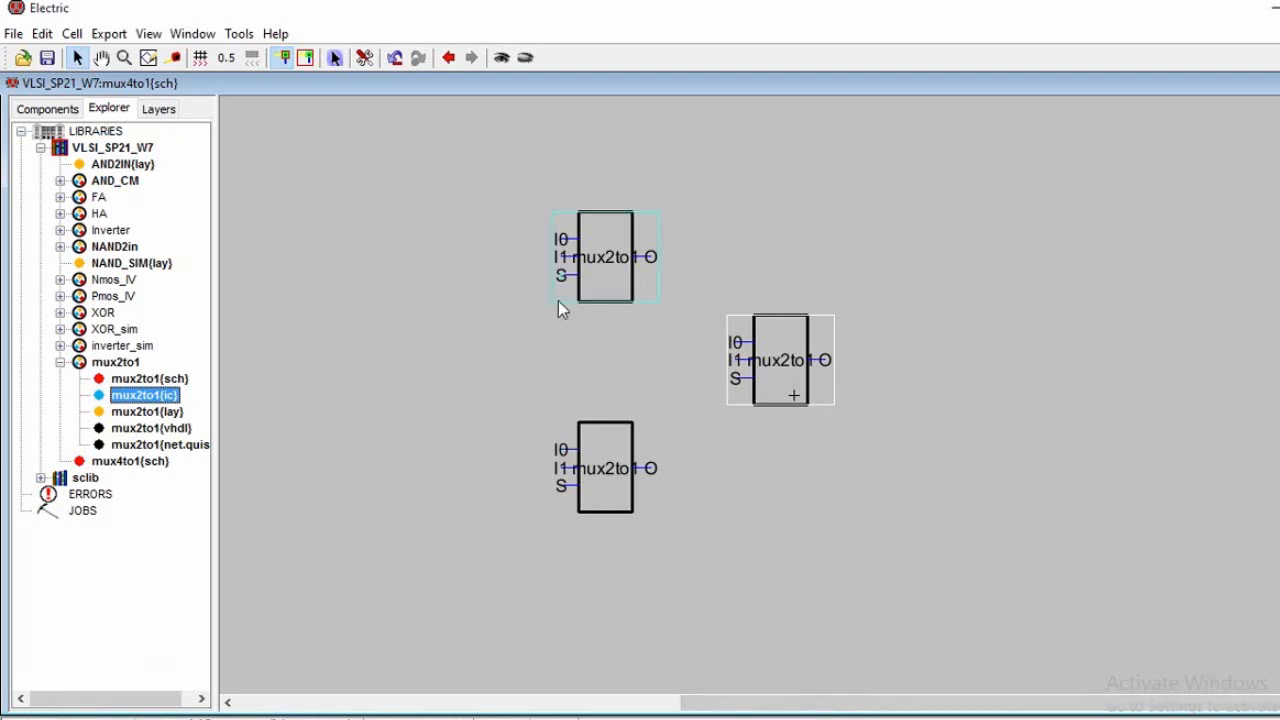
- Draw horizontal input wires outward from the I0 and I1 ports of both first-stage mux2to1 icons
click(557, 238)
right_click(423, 238)
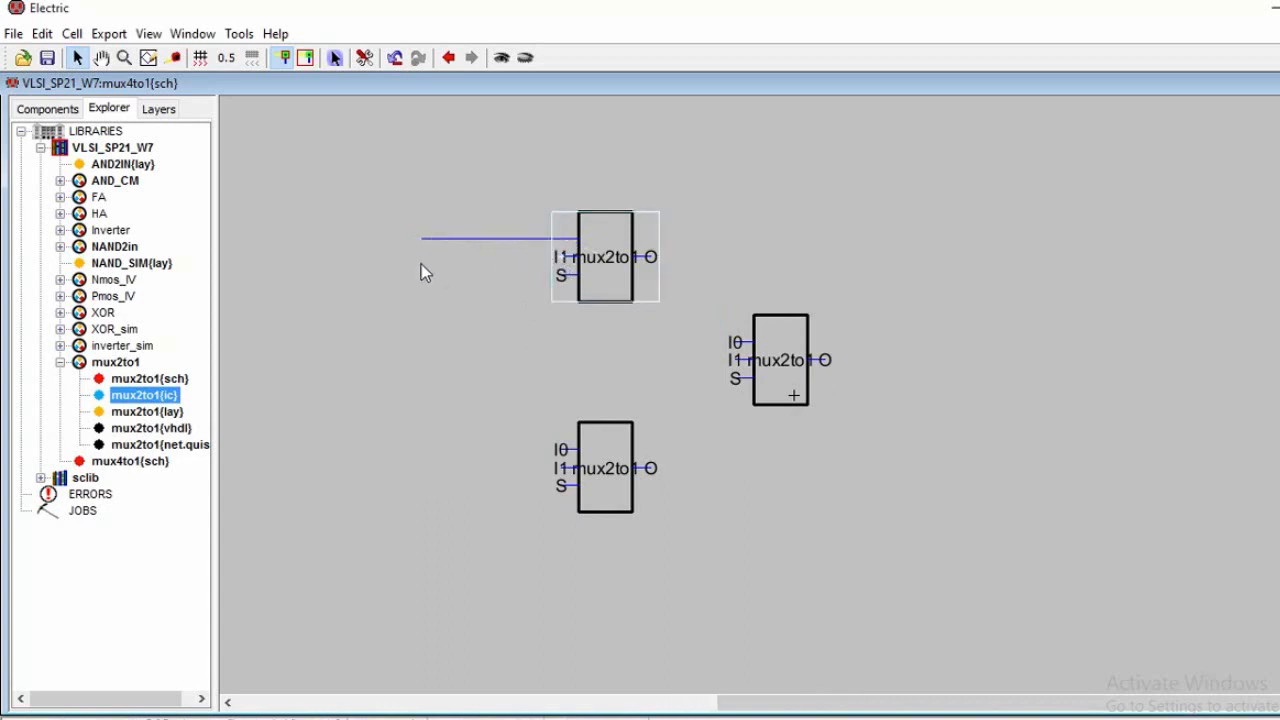
right_click(421, 262)
click(563, 455)
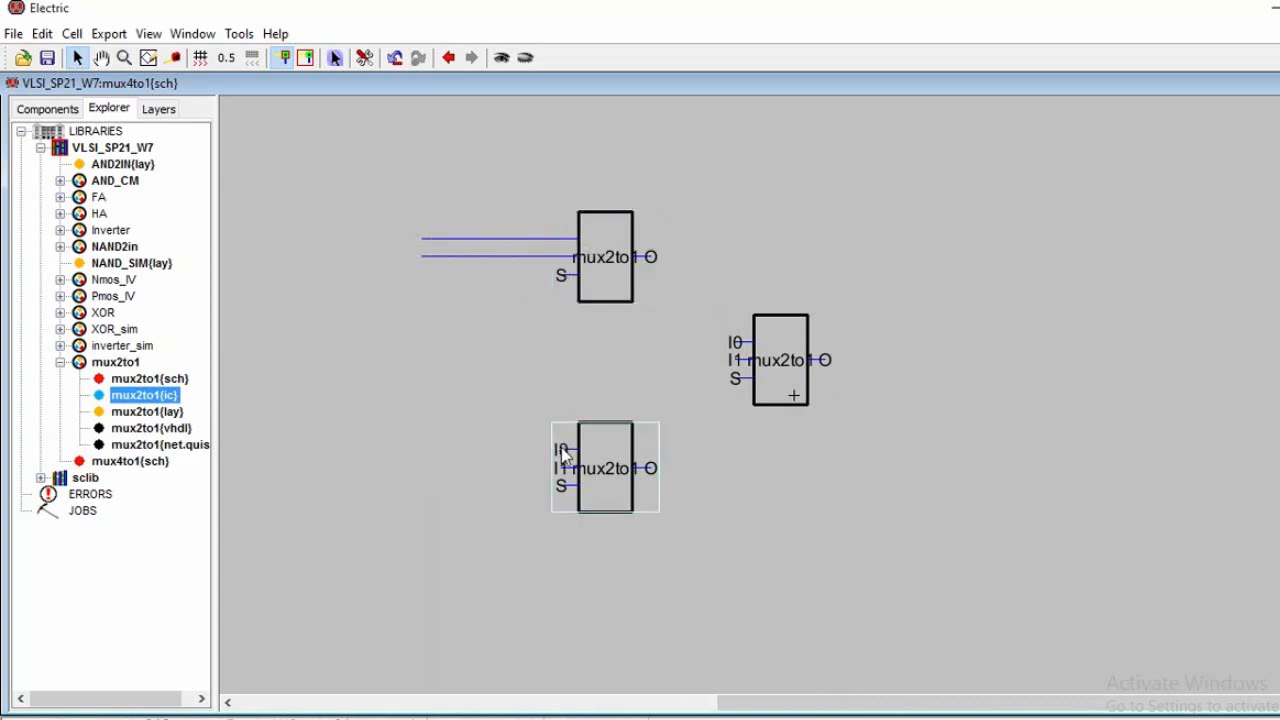
right_click(426, 448)
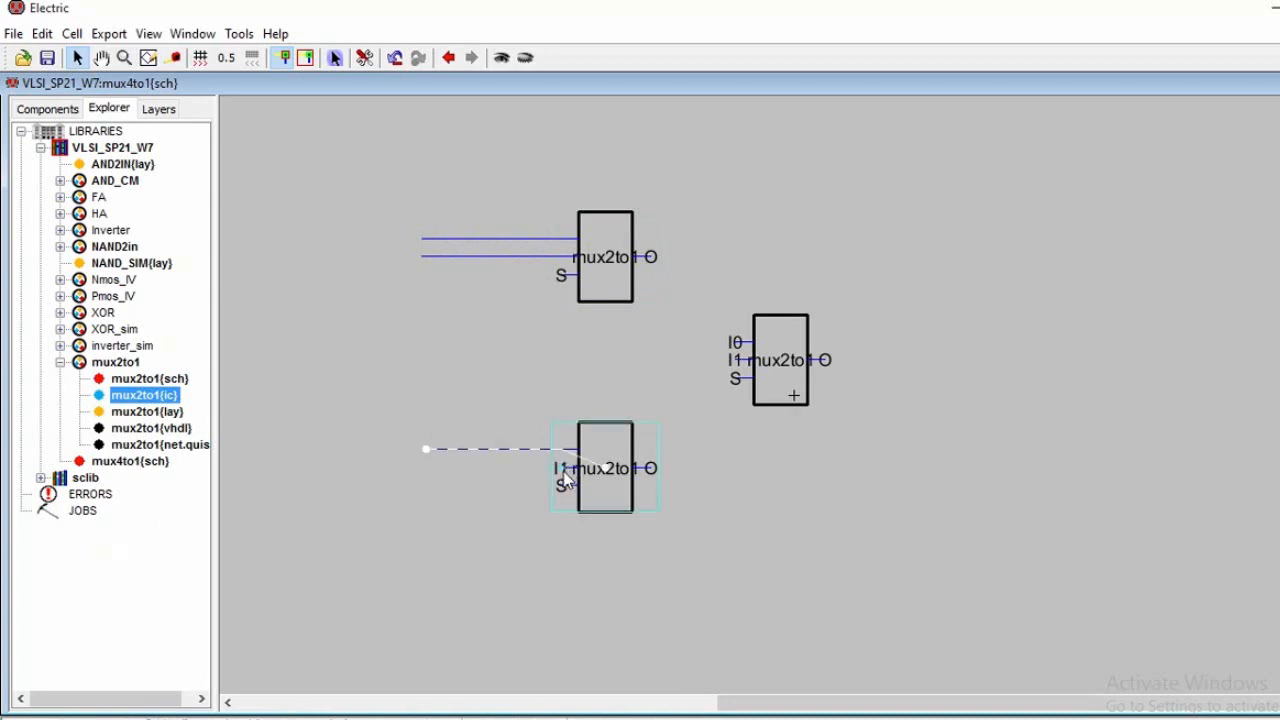
click(565, 480)
right_click(428, 478)
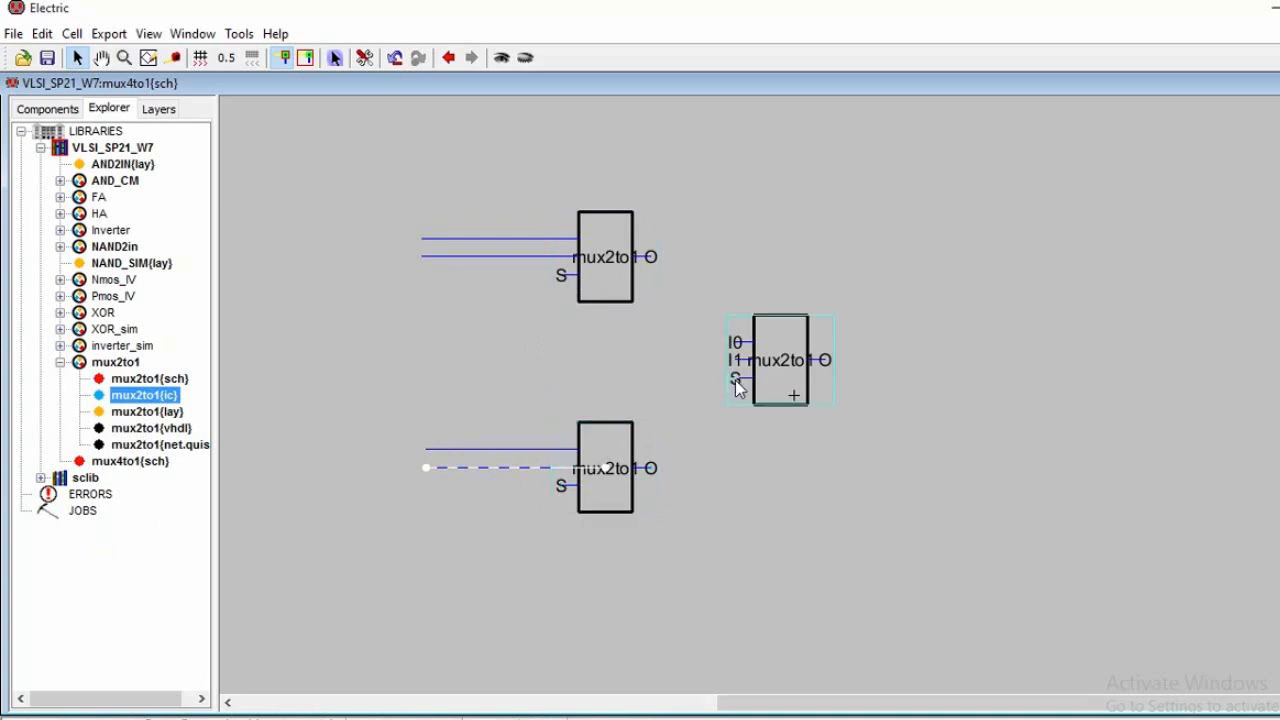
- Wire the S ports of both first-stage muxes together and extend the shared select line outward to align with the input wires
click(562, 274)
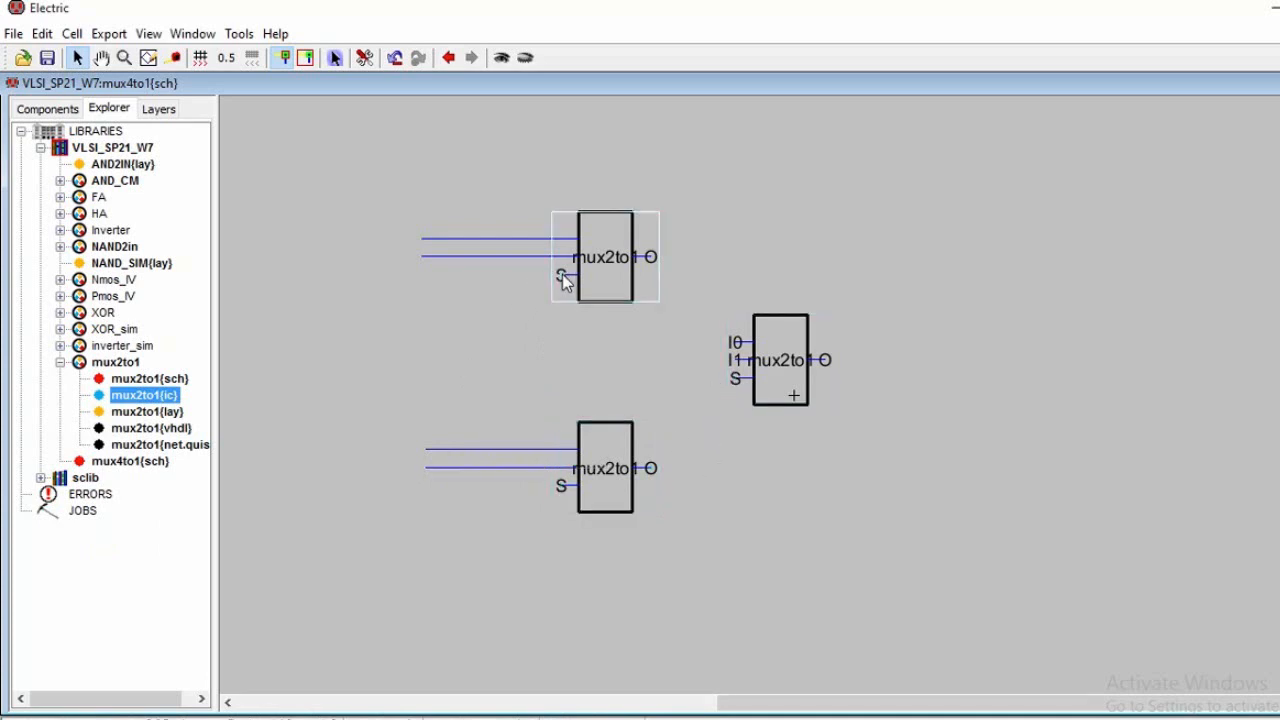
right_click(518, 277)
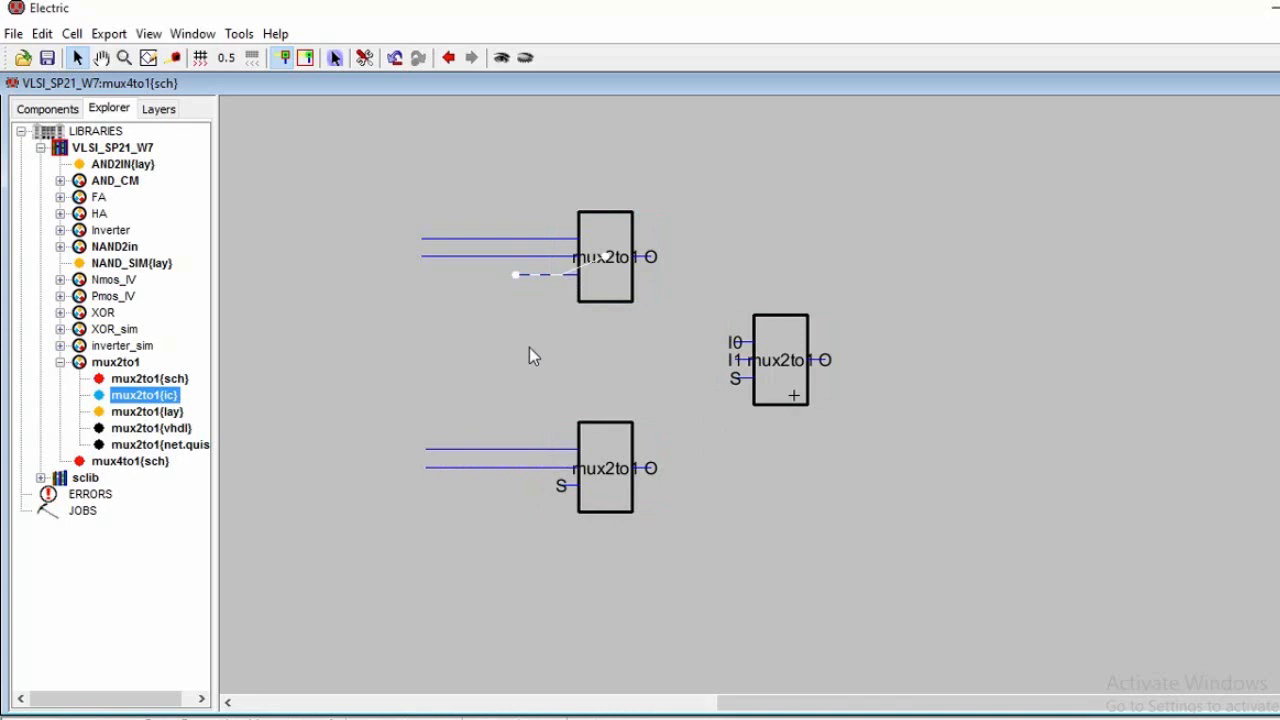
right_click(518, 490)
right_click(428, 491)
click(563, 490)
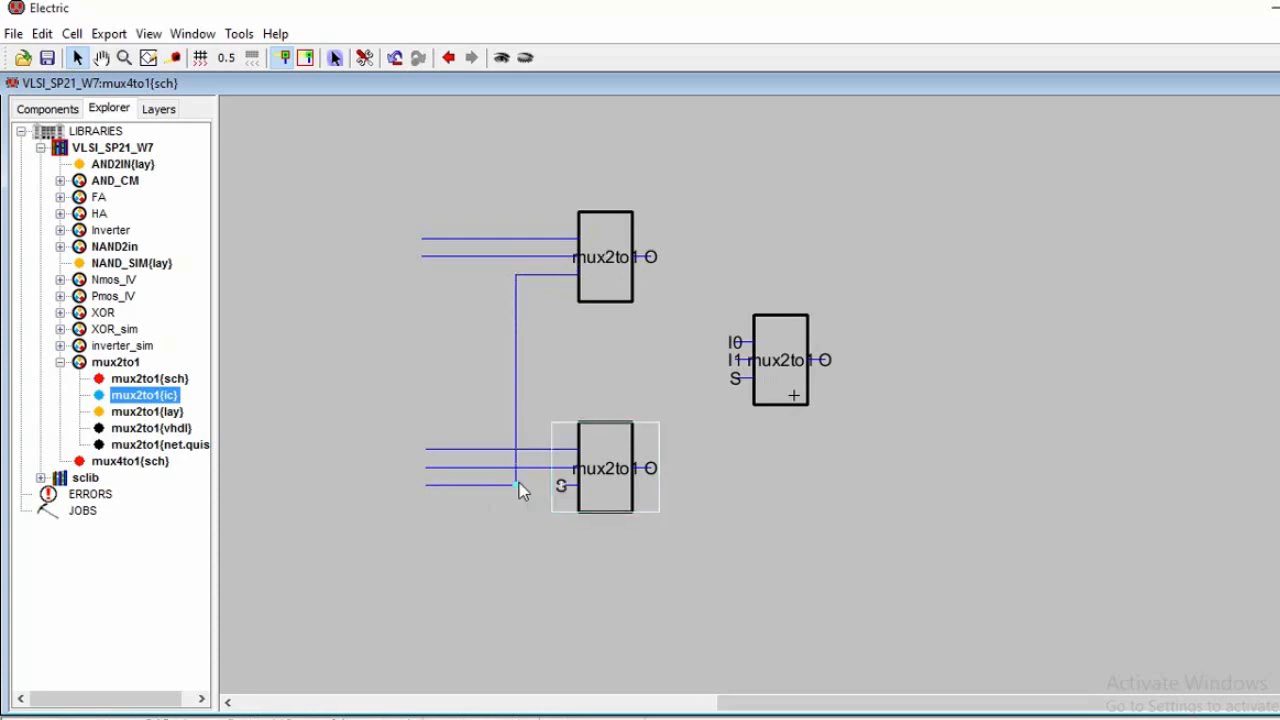
click(500, 486)
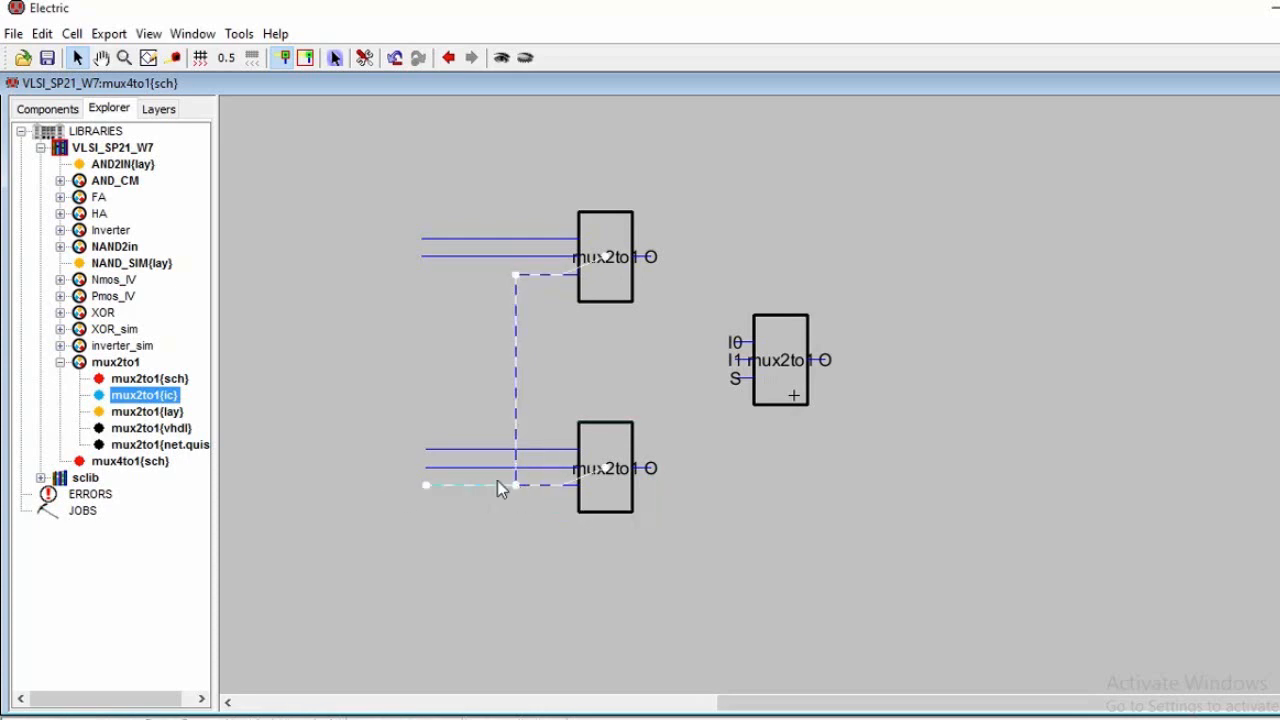
- Wire the output mux's S port down below the lower first-stage mux and out to align with the input wires
click(734, 379)
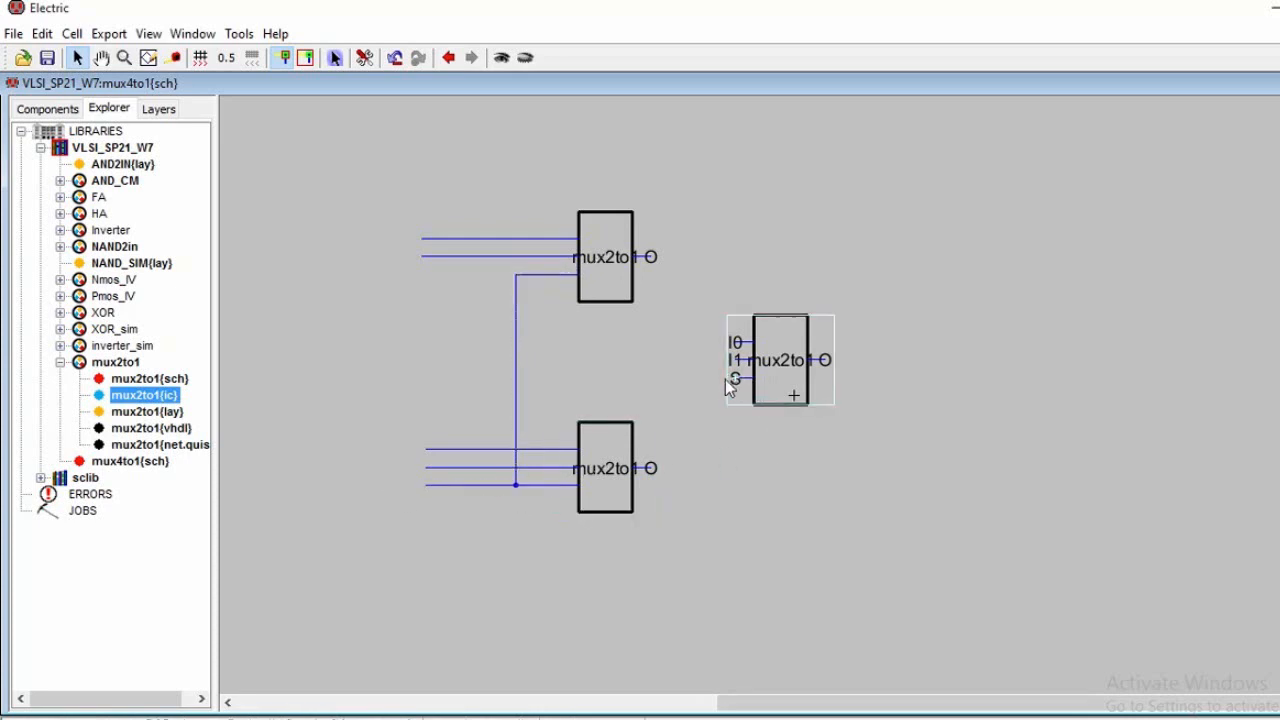
right_click(709, 379)
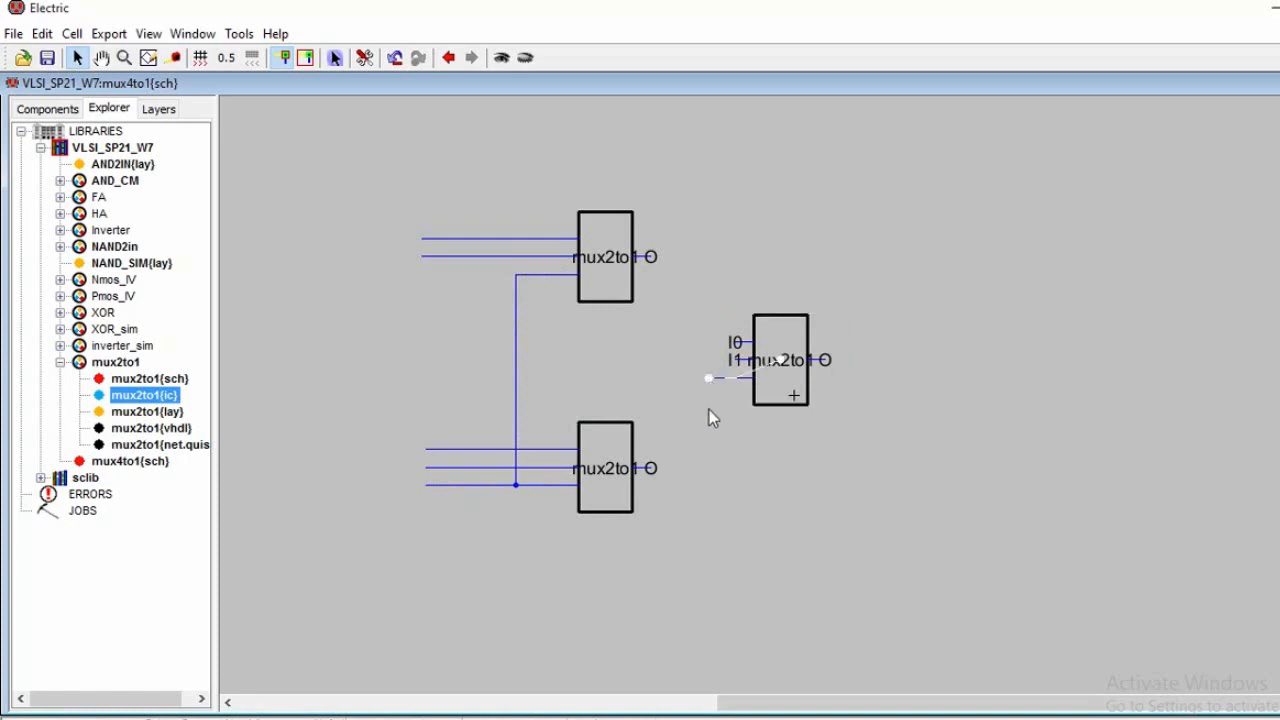
right_click(701, 537)
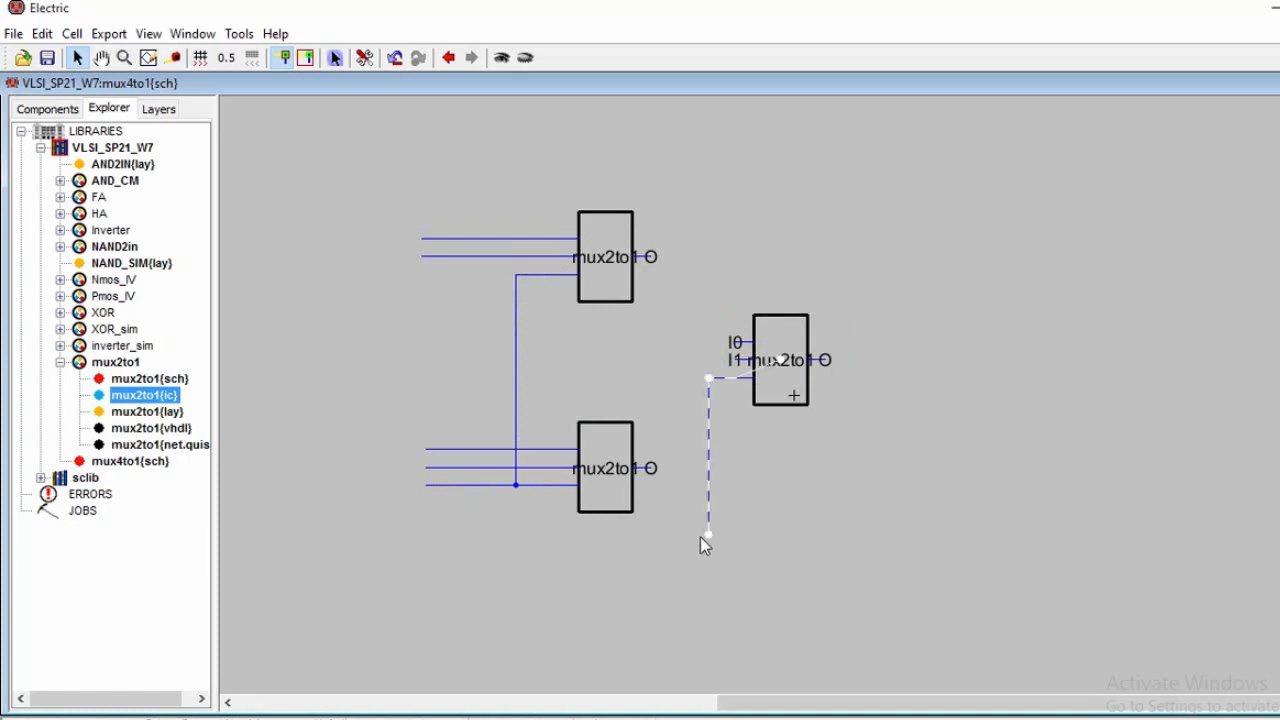
right_click(432, 549)
- Wire the upper first-stage mux's O port to the I0 port of the output mux
click(657, 258)
right_click(696, 256)
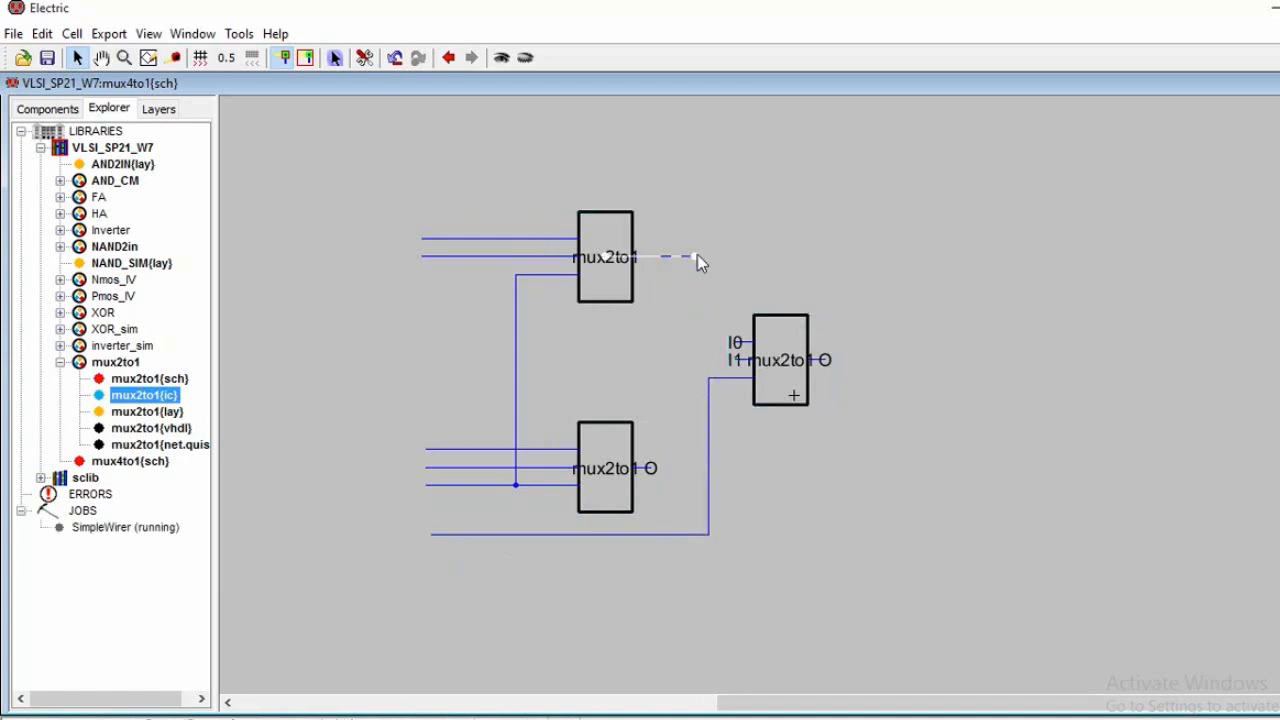
right_click(696, 341)
right_click(734, 344)
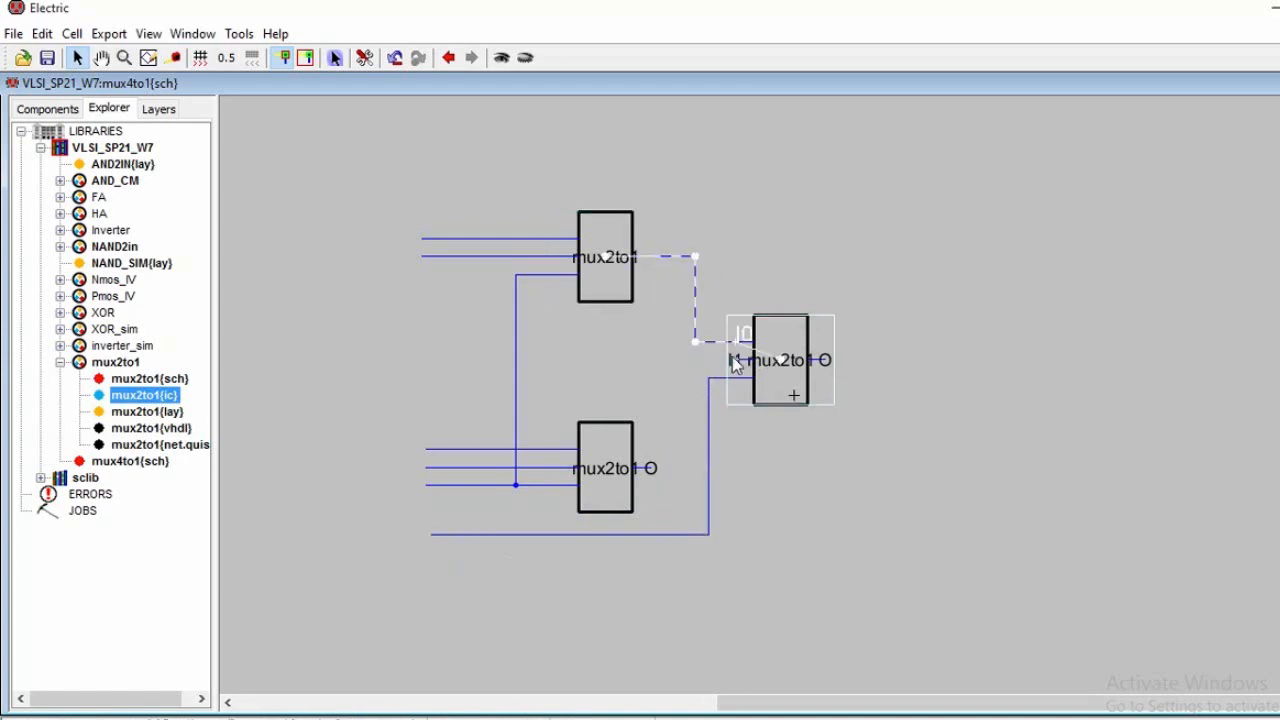
- Wire the output mux's I1 port to the lower first-stage mux's O port, and draw an outward wire from the output mux's O port
click(699, 369)
right_click(676, 361)
right_click(676, 462)
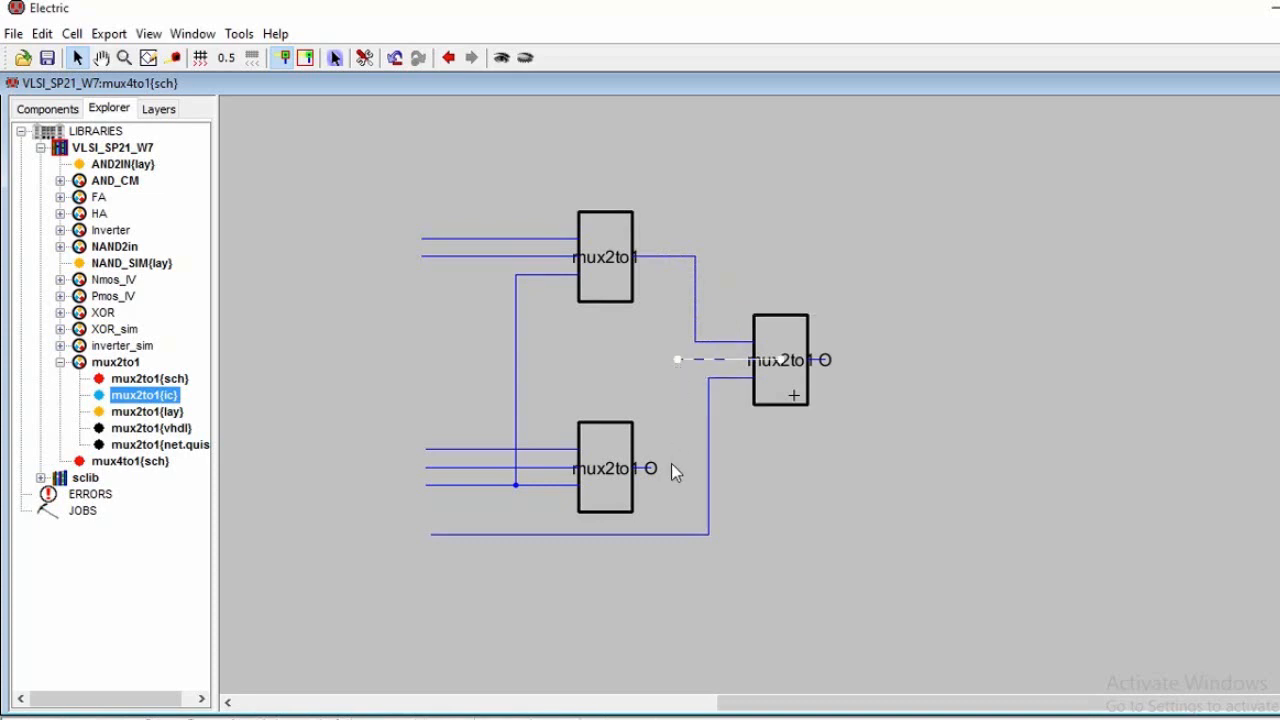
right_click(649, 469)
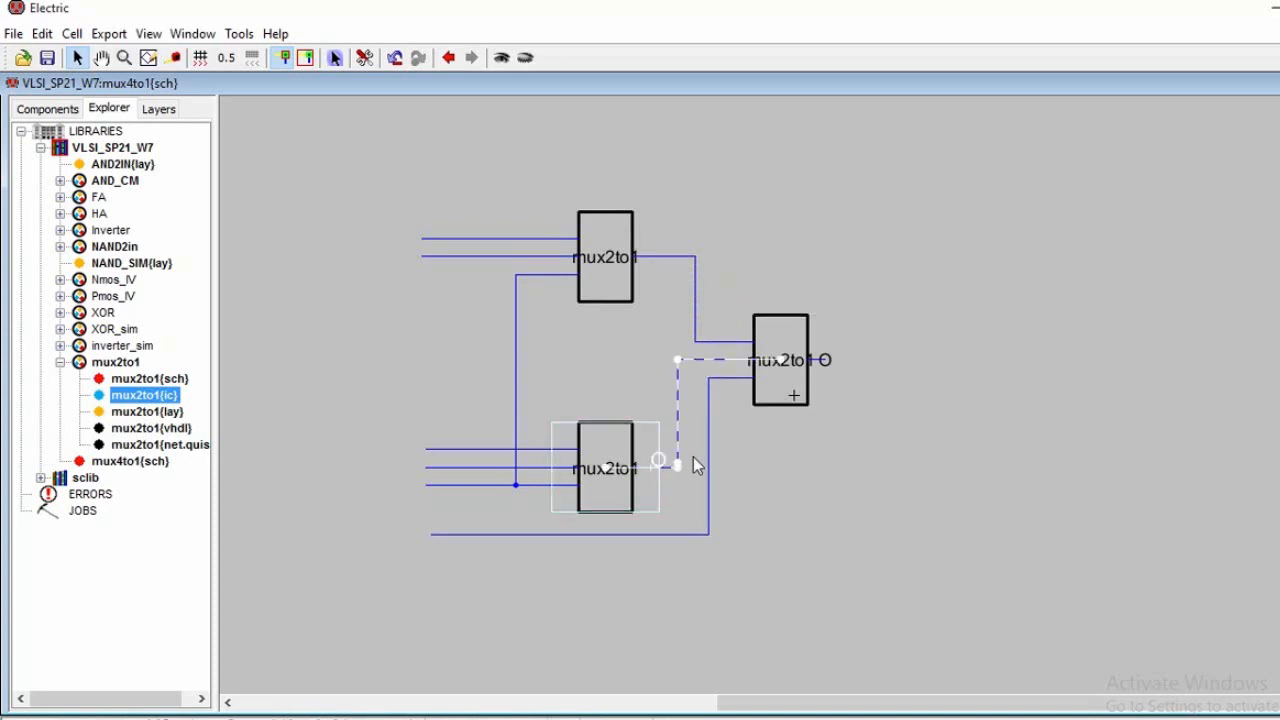
click(697, 466)
click(823, 361)
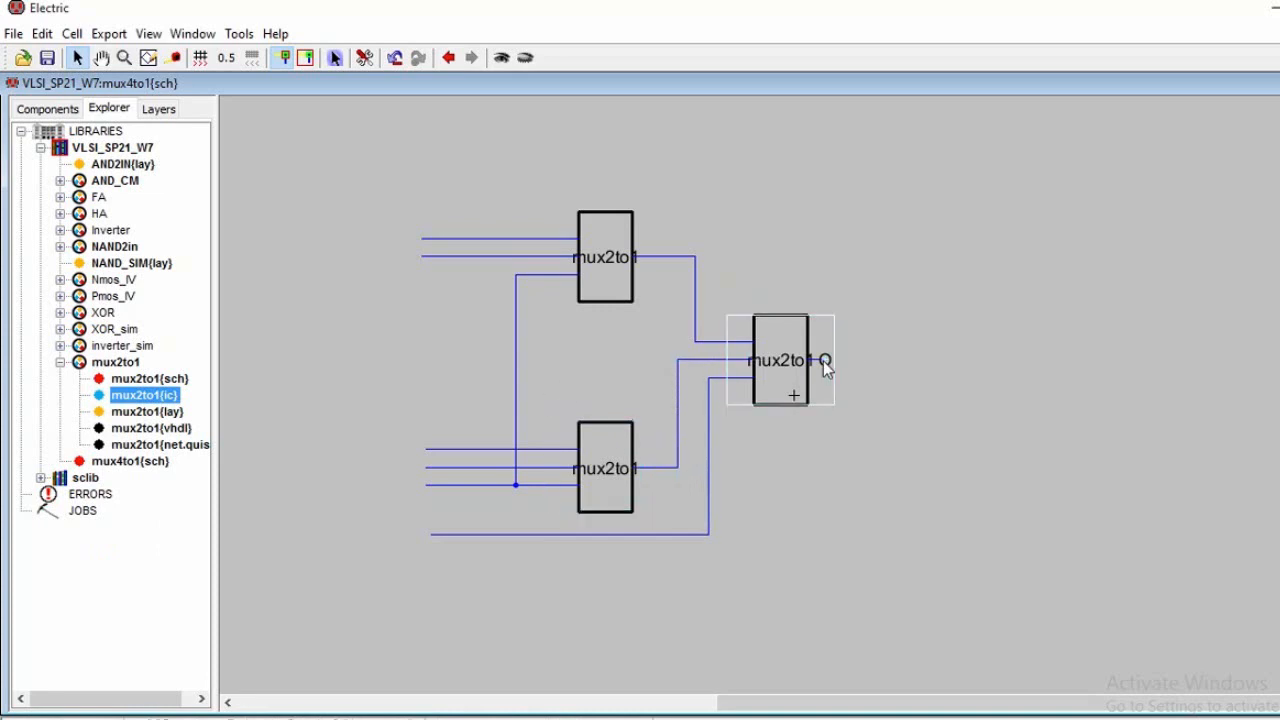
right_click(874, 358)
- Select the whole mux4to1 circuit and run Cleanup Pins on it
drag(390, 181, 1033, 633)
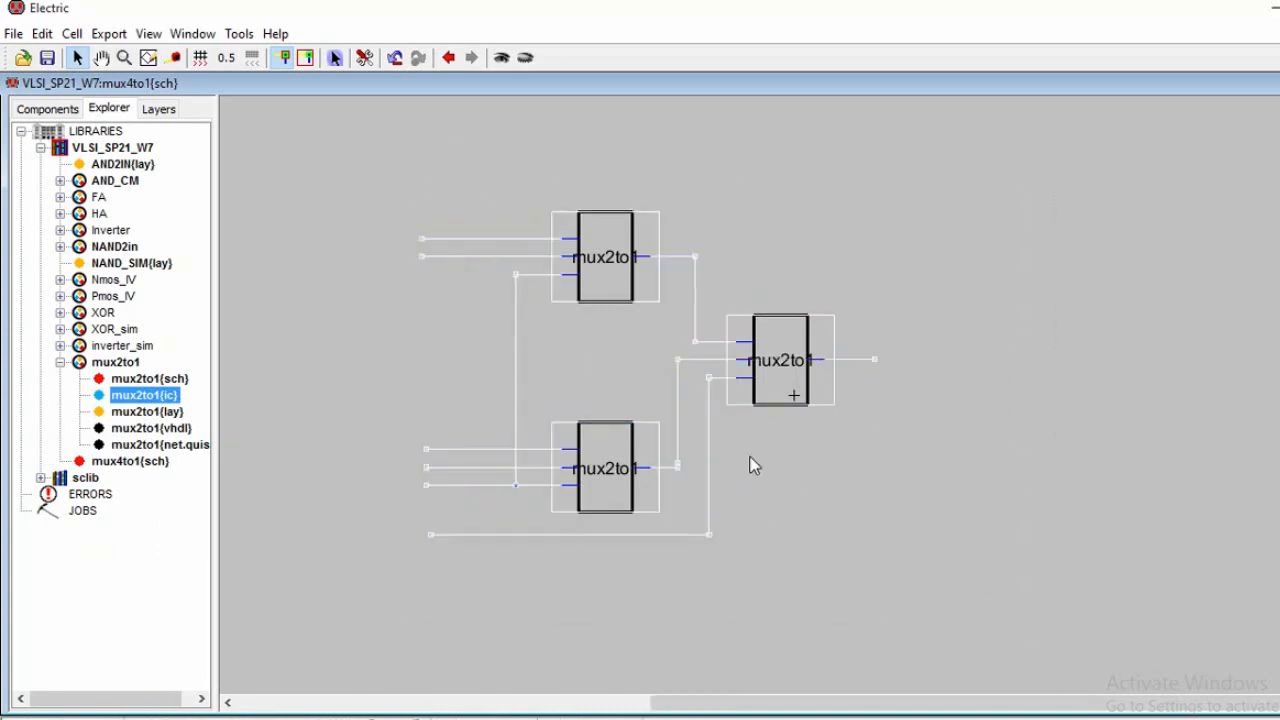
click(42, 34)
mouse_move(168, 530)
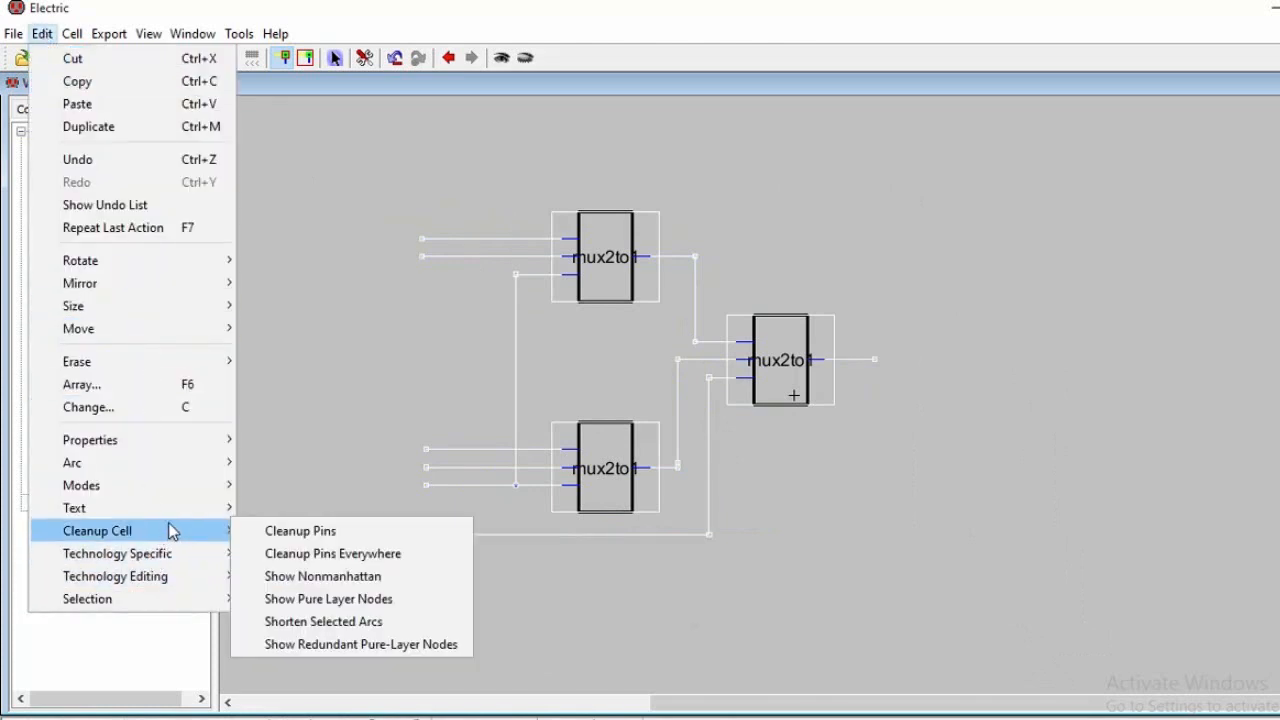
click(273, 533)
click(366, 336)
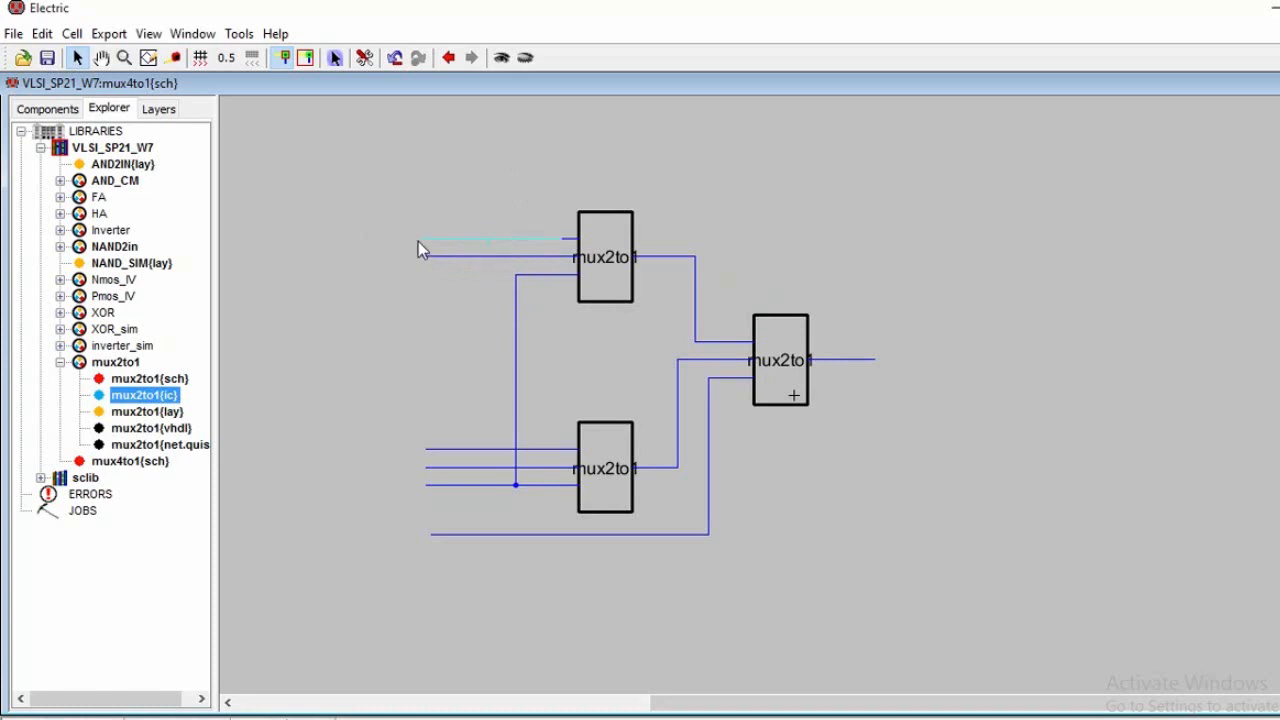
- Create an input export named I0 at the end of the upper mux's first input wire
ctrl+scroll(421, 243, up, 2)
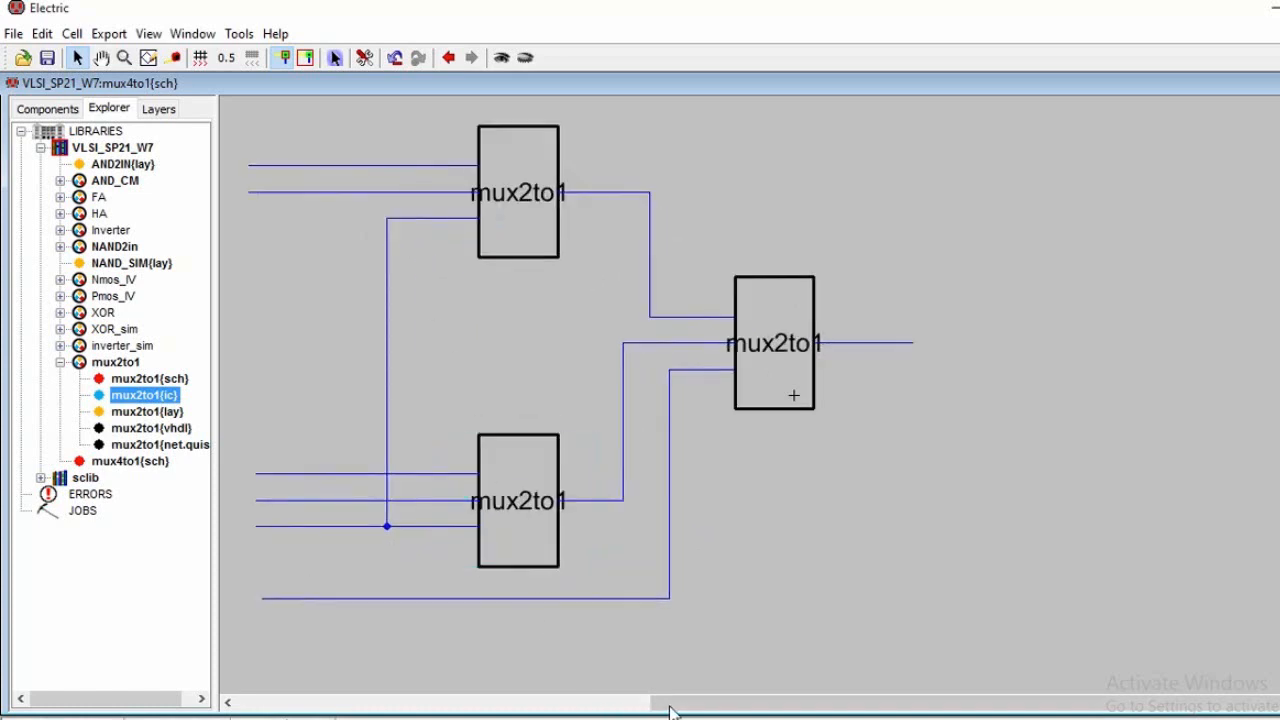
drag(670, 710, 397, 705)
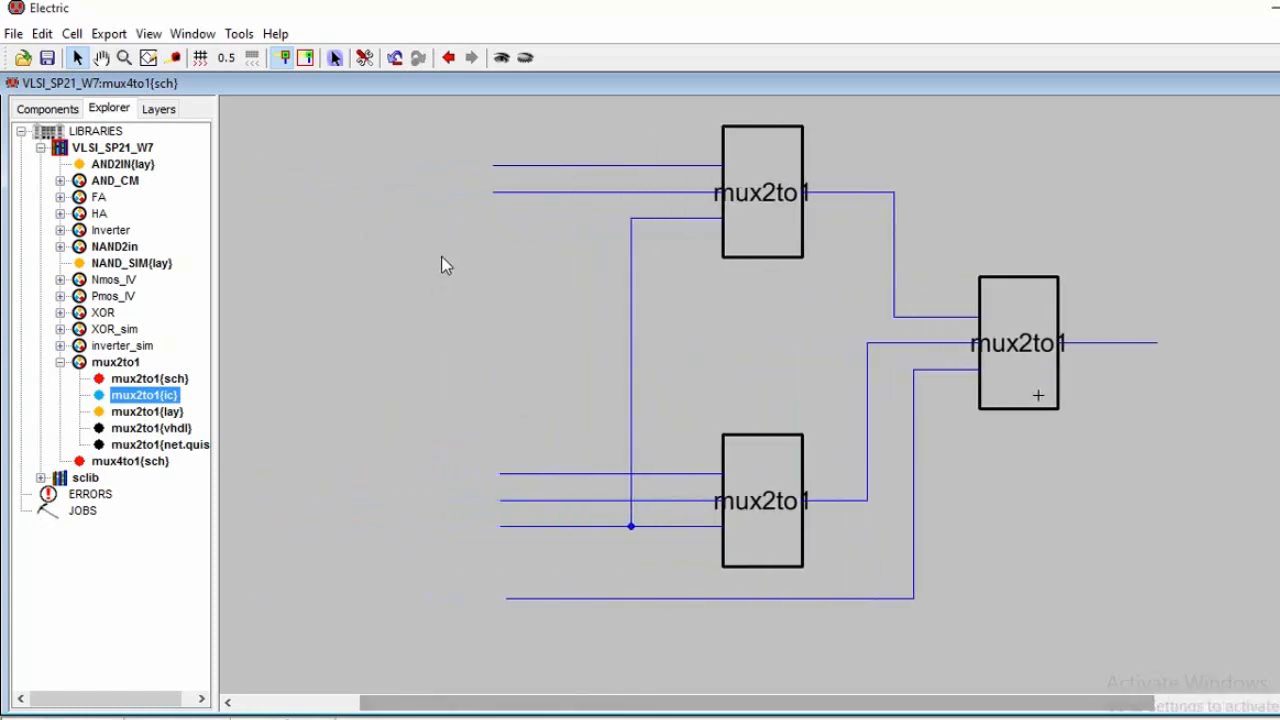
click(489, 167)
key(ctrl+e)
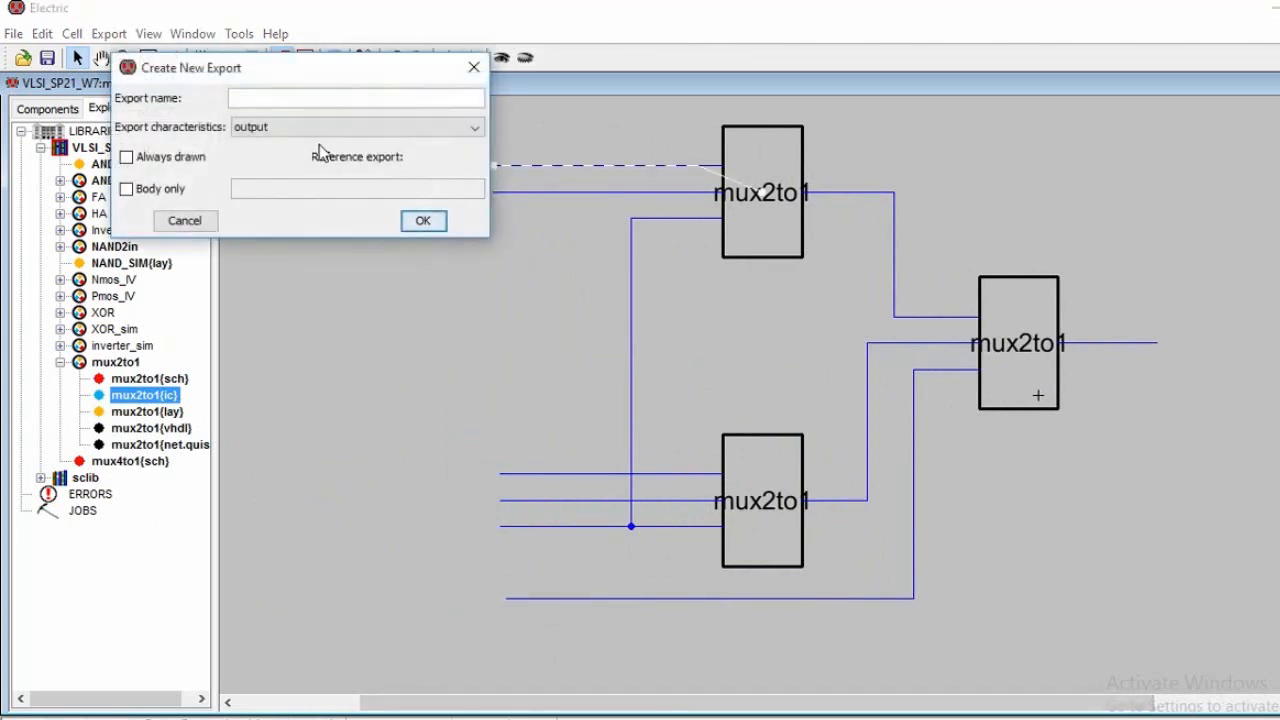
click(316, 126)
click(306, 146)
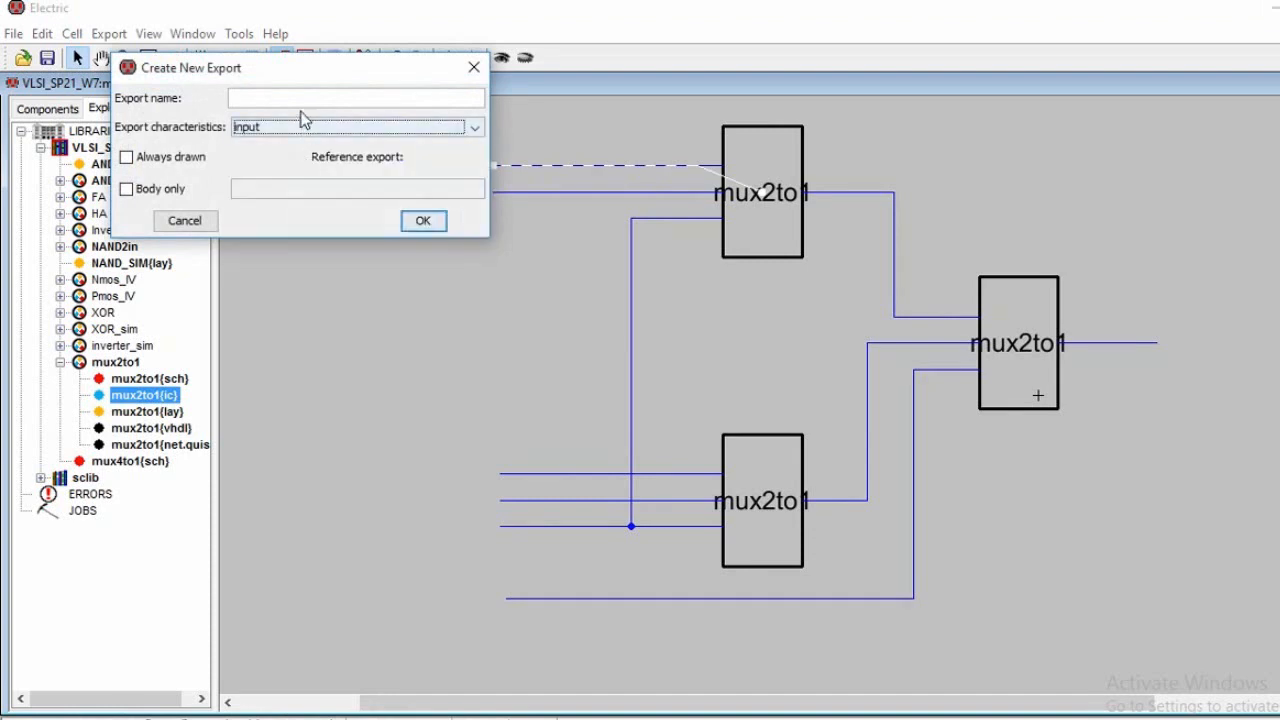
click(303, 103)
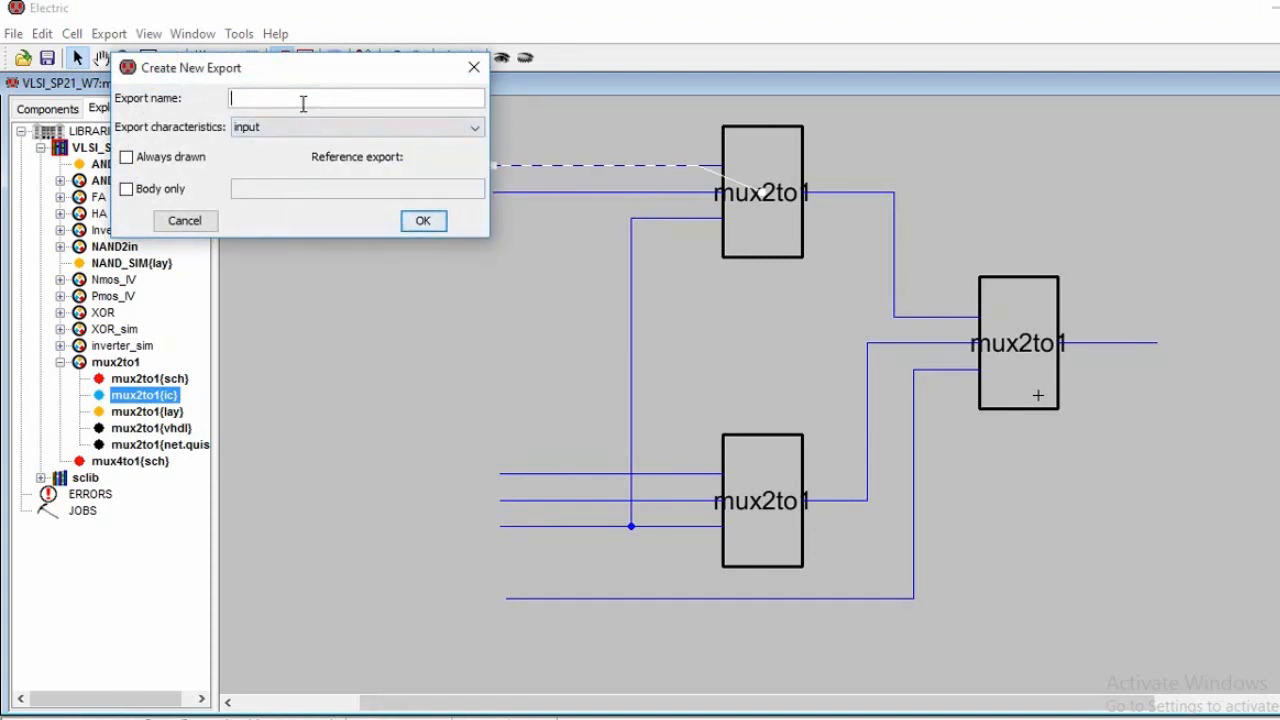
text(I0)
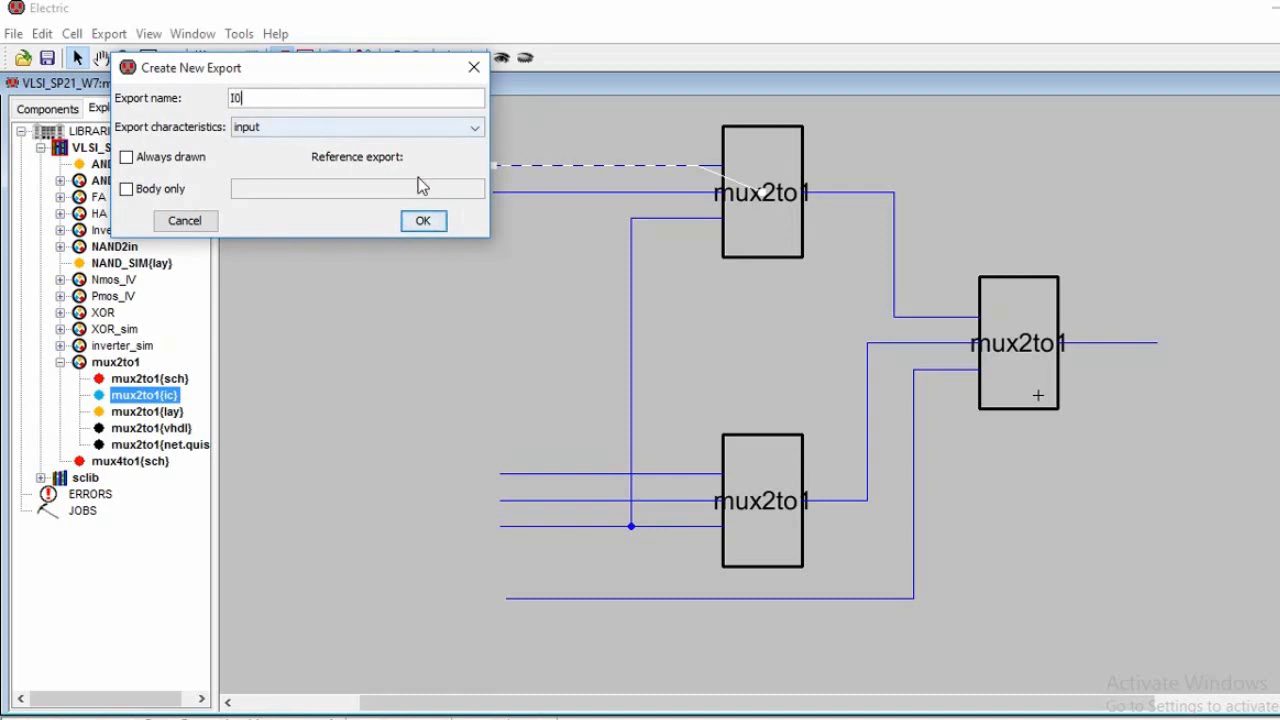
click(421, 222)
- Create an input export named I1 at the end of the upper mux's second input wire
click(492, 194)
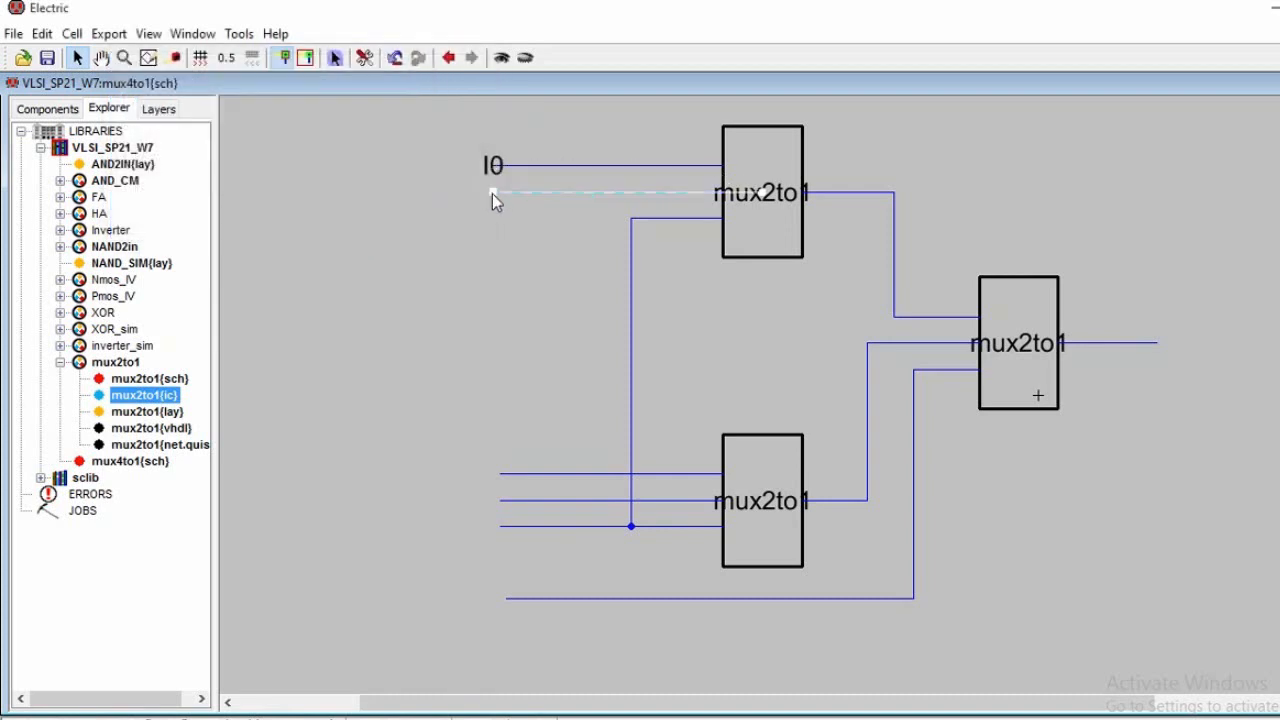
key(ctrl+e)
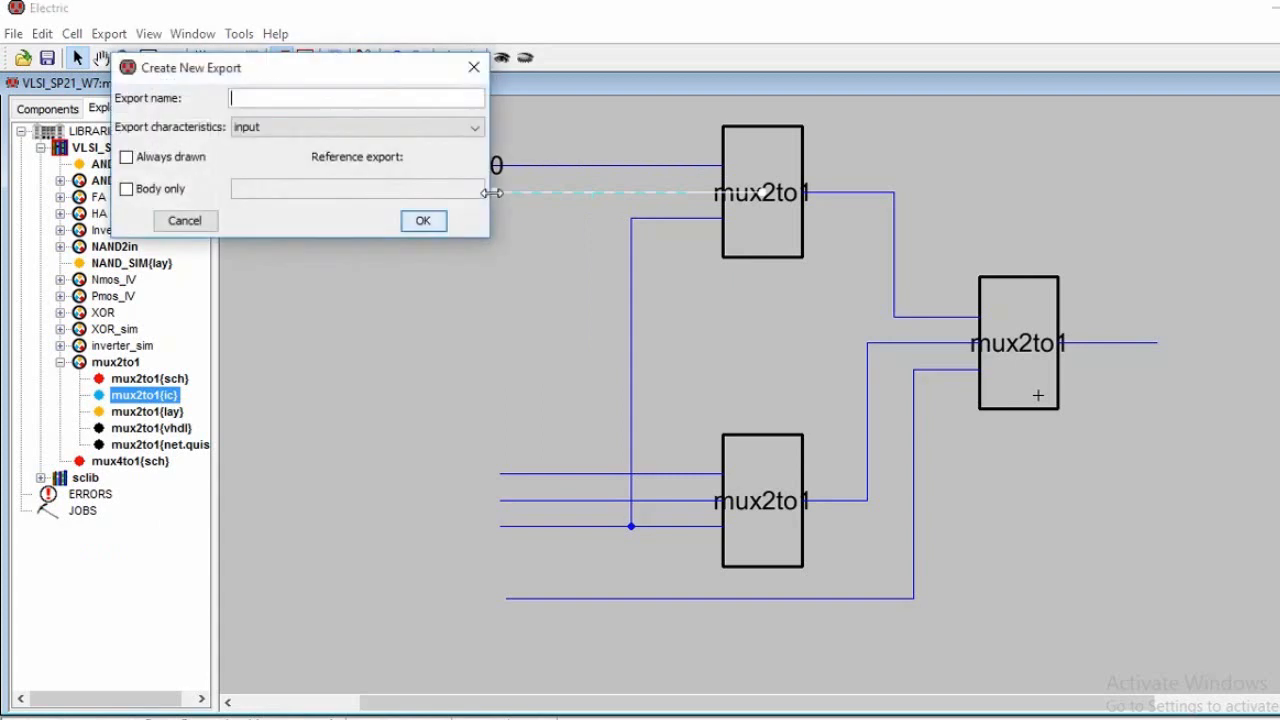
text(I1)
click(444, 221)
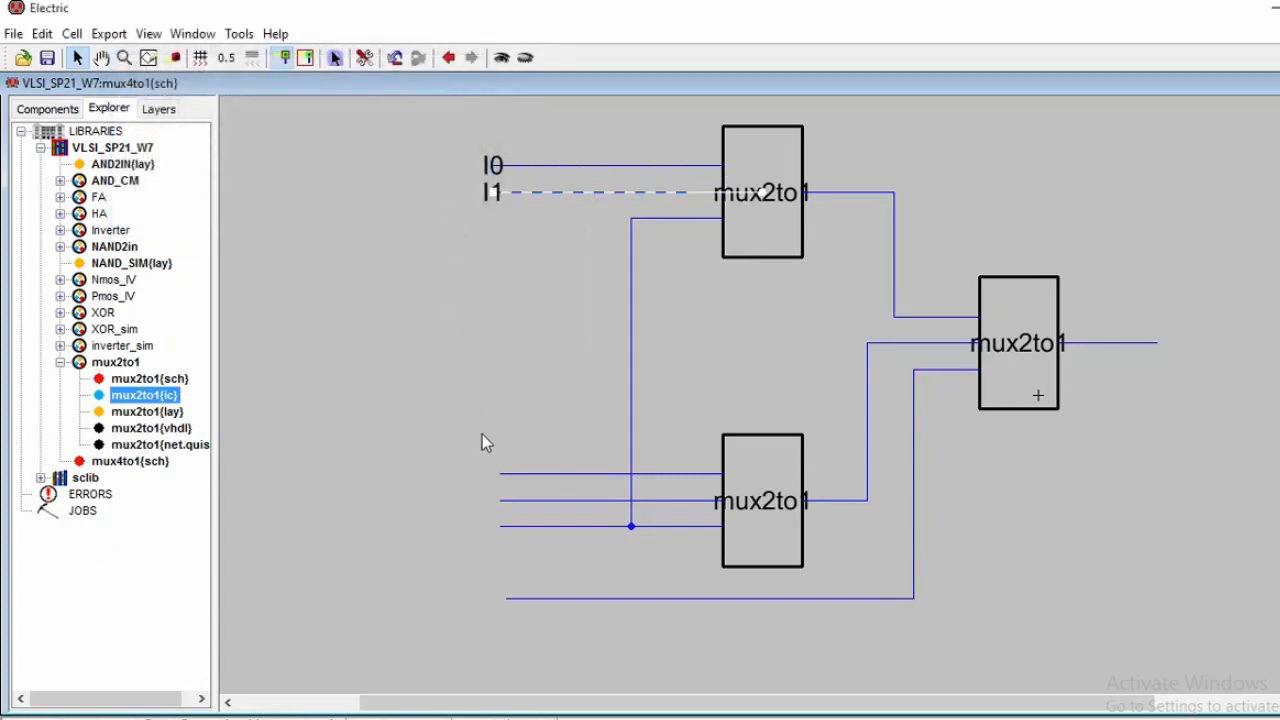
- Create an input export named I2 at the end of the lower mux's first input wire
click(500, 473)
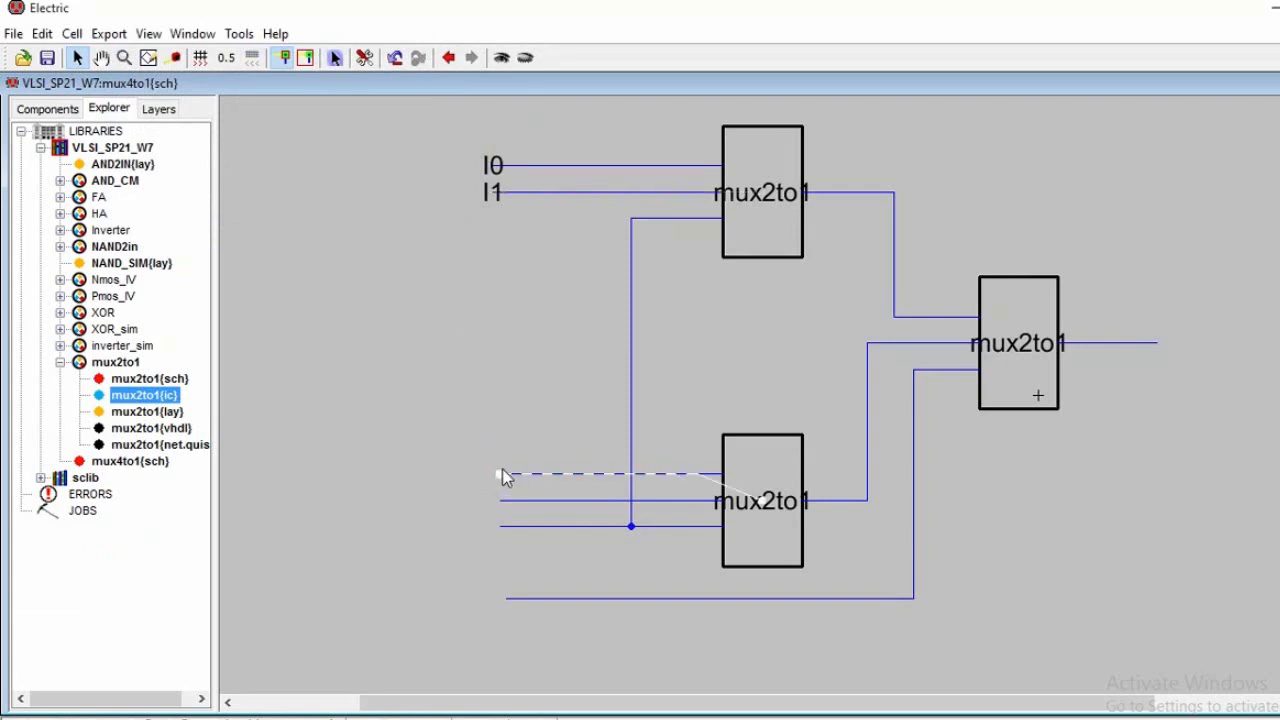
double_click(502, 472)
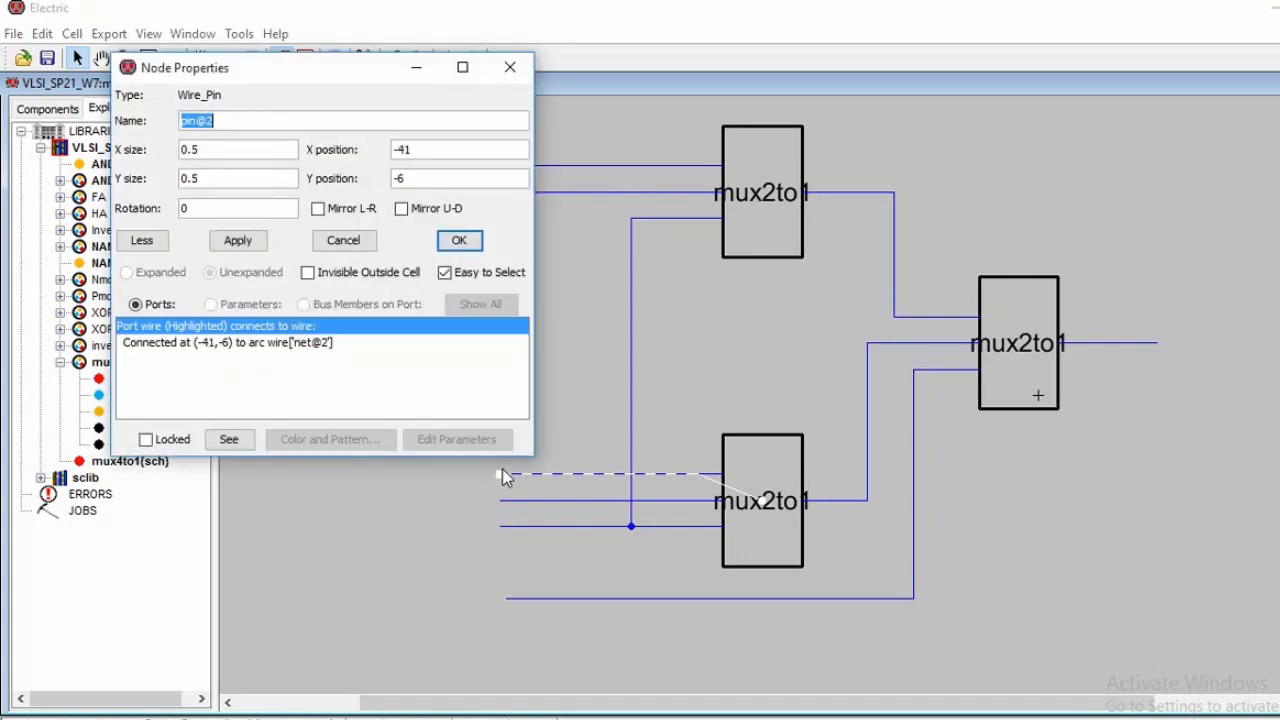
key(Escape)
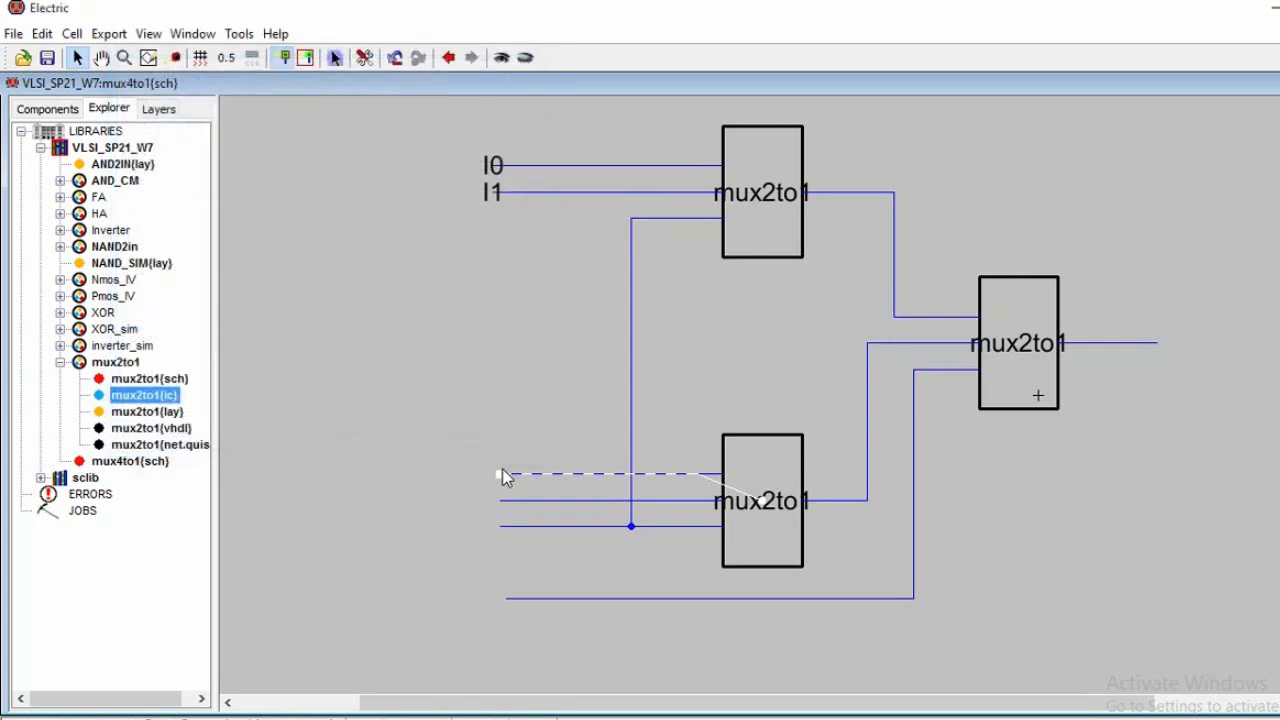
key(ctrl+e)
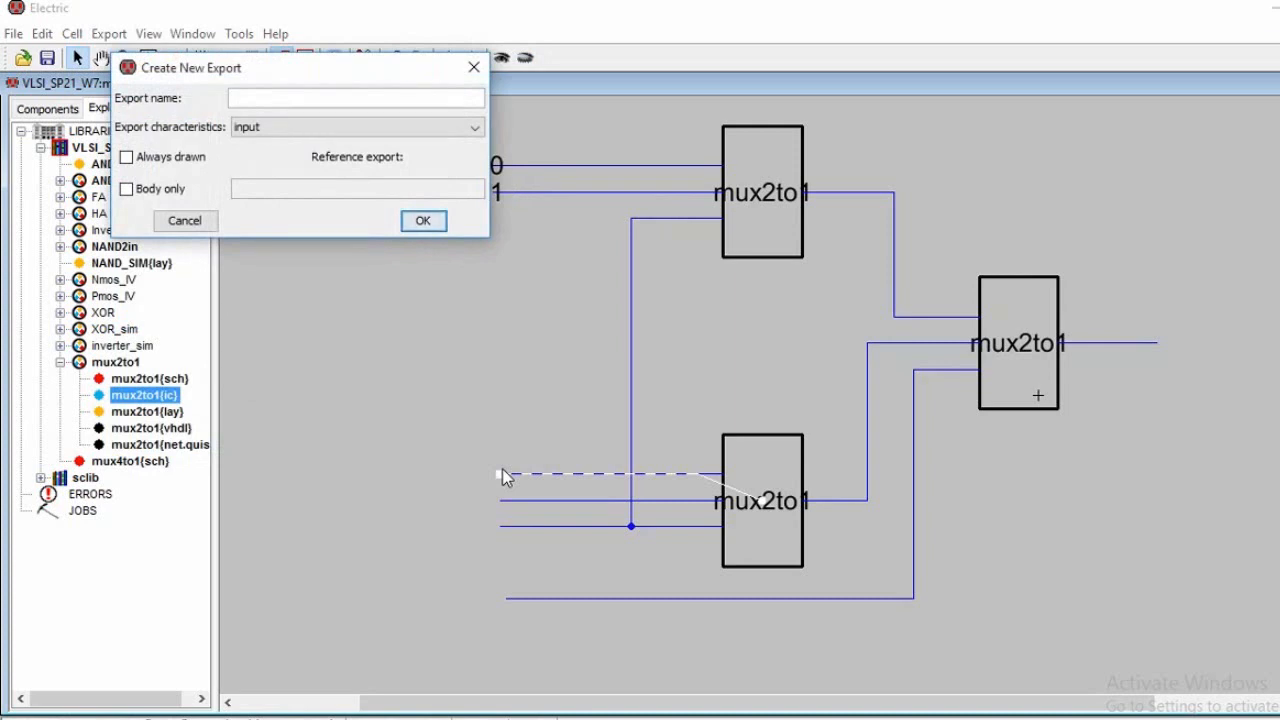
text(I2)
click(423, 220)
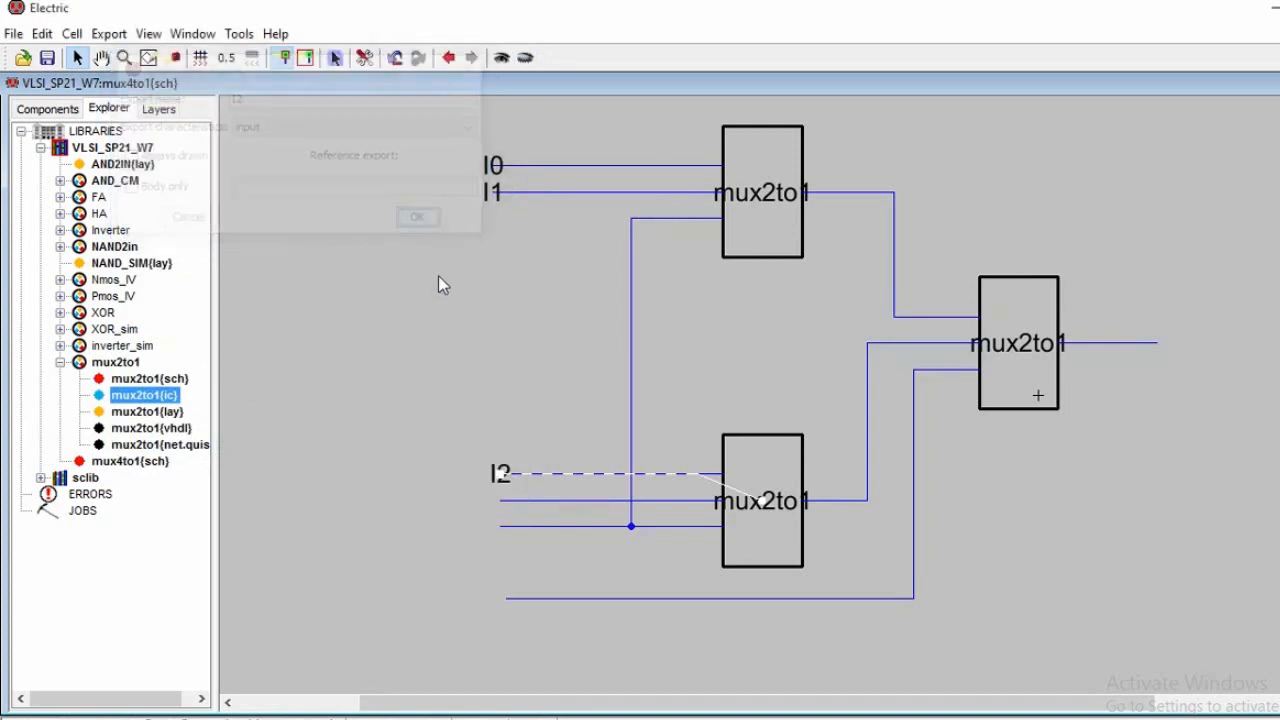
- Create an input export named I3 at the end of the lower mux's second input wire
click(501, 499)
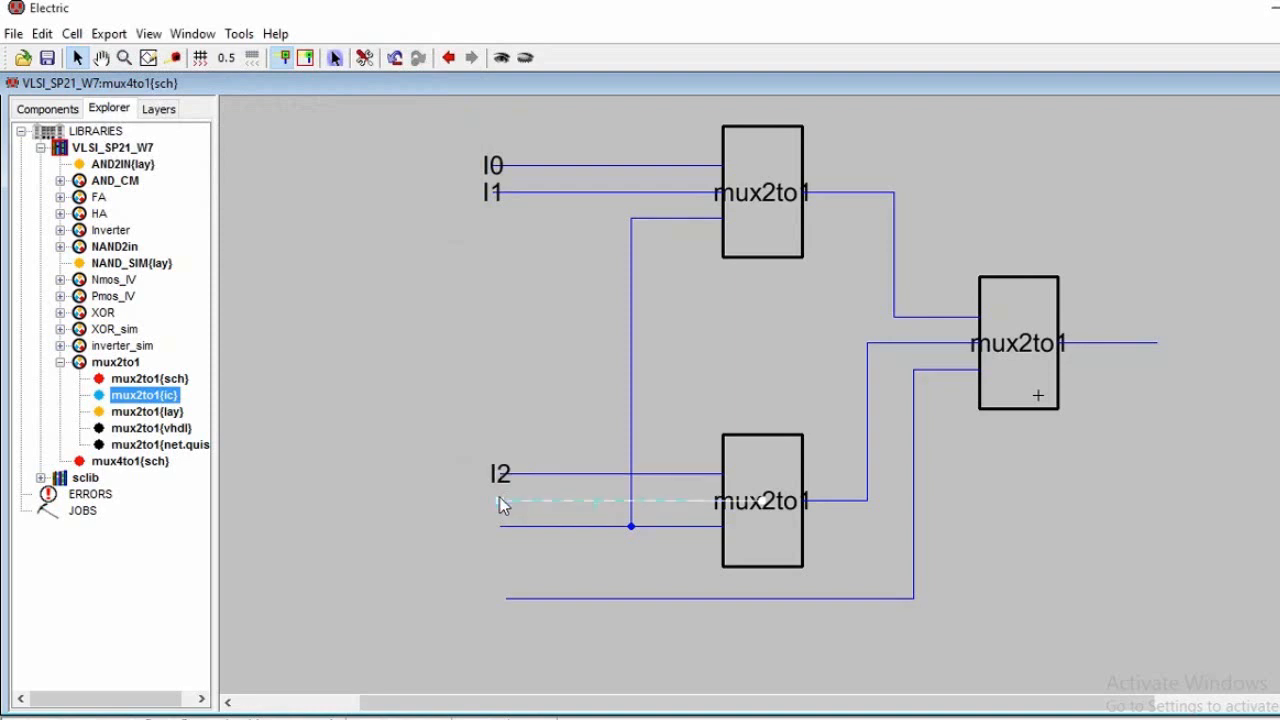
key(ctrl+e)
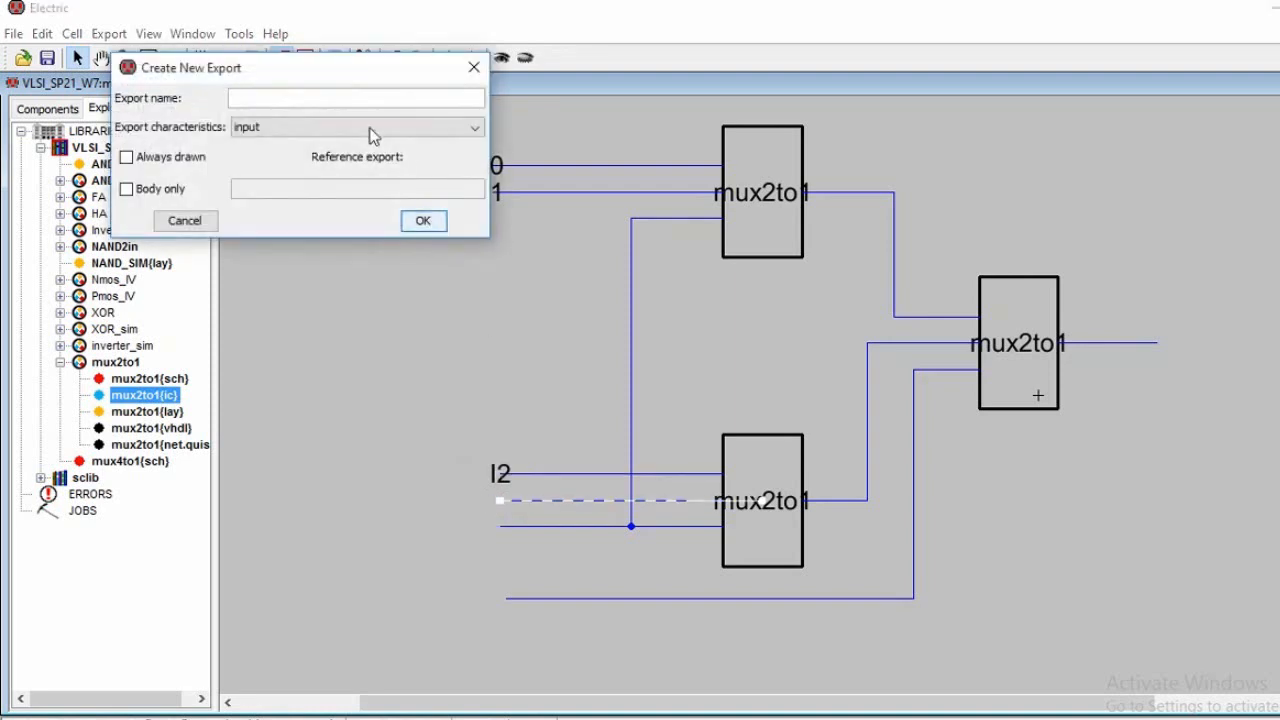
text(I3)
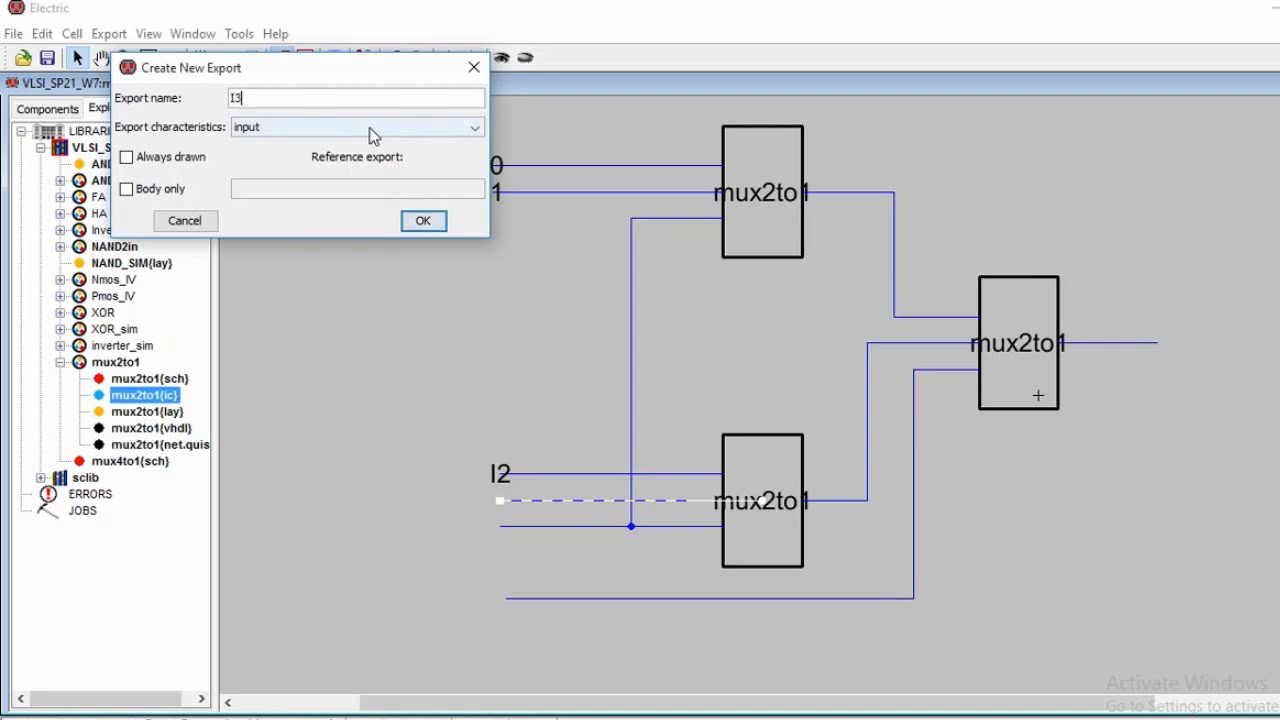
click(423, 220)
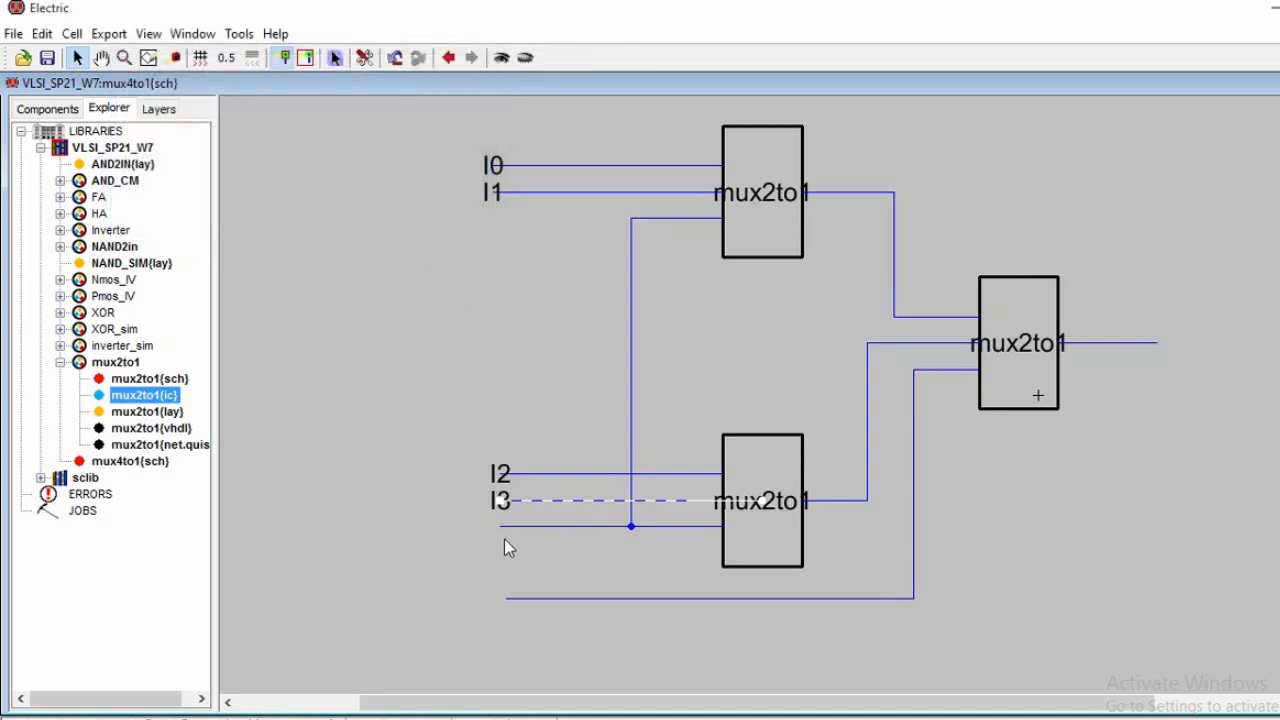
- Create an input export named S0 at the end of the select line shared by the first-stage muxes
click(505, 530)
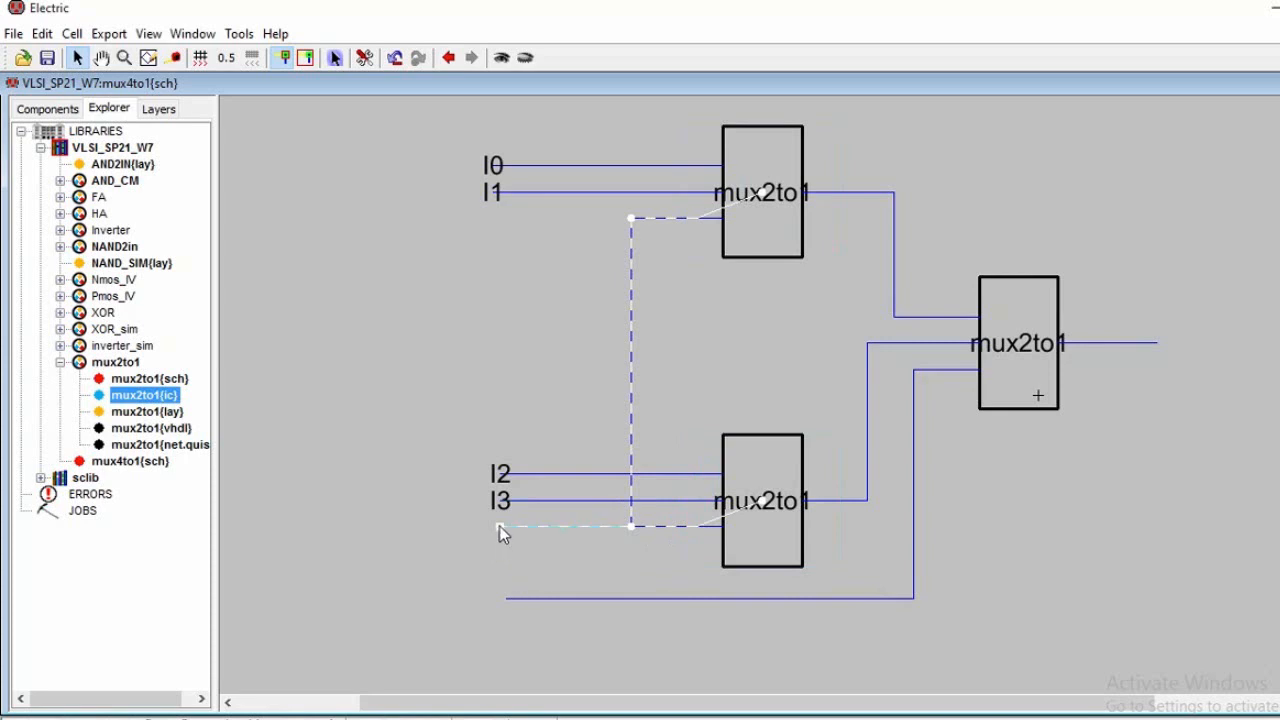
key(ctrl+e)
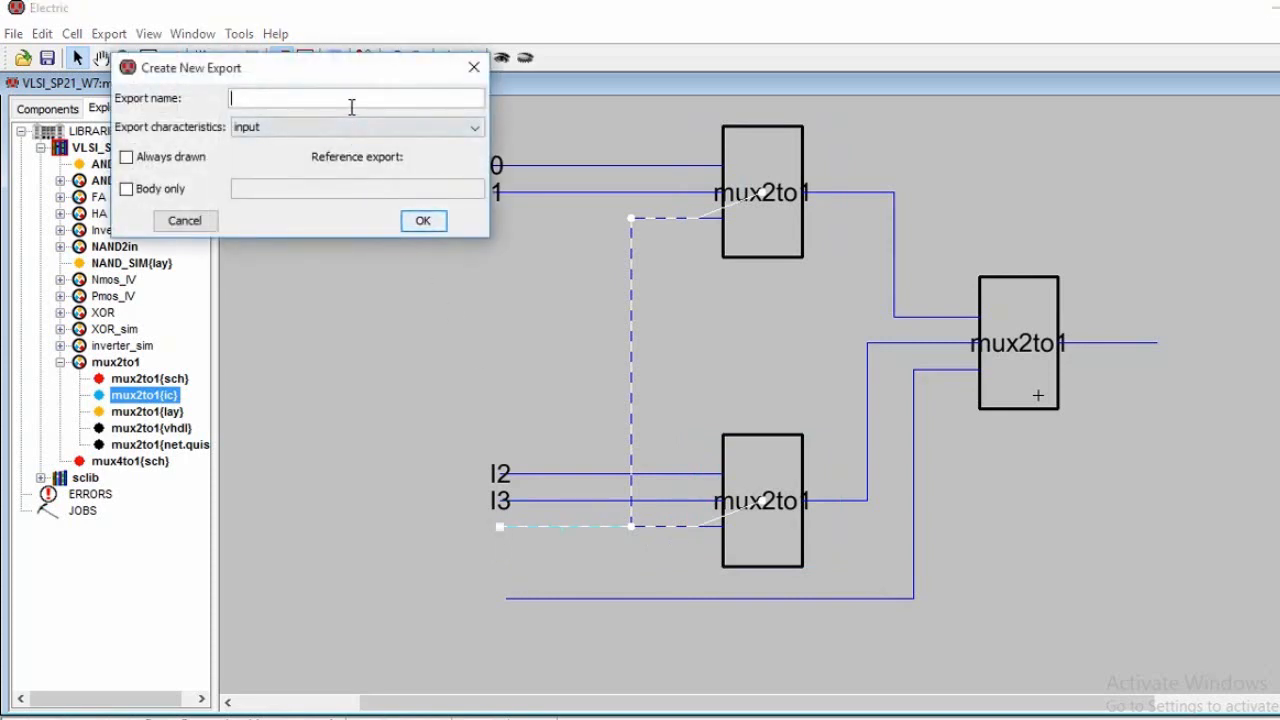
text(s)
key(BackSpace)
text(S0)
click(422, 223)
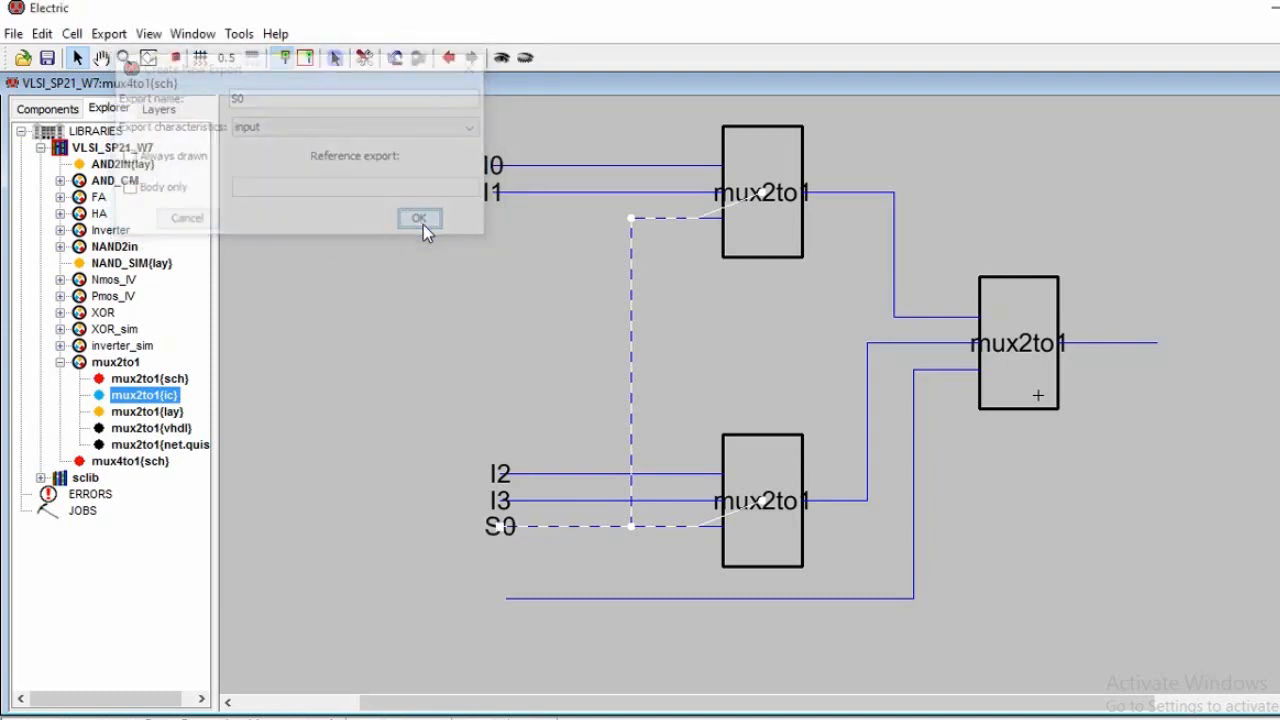
- Create an input export named S1 at the end of the output mux's select line
click(508, 601)
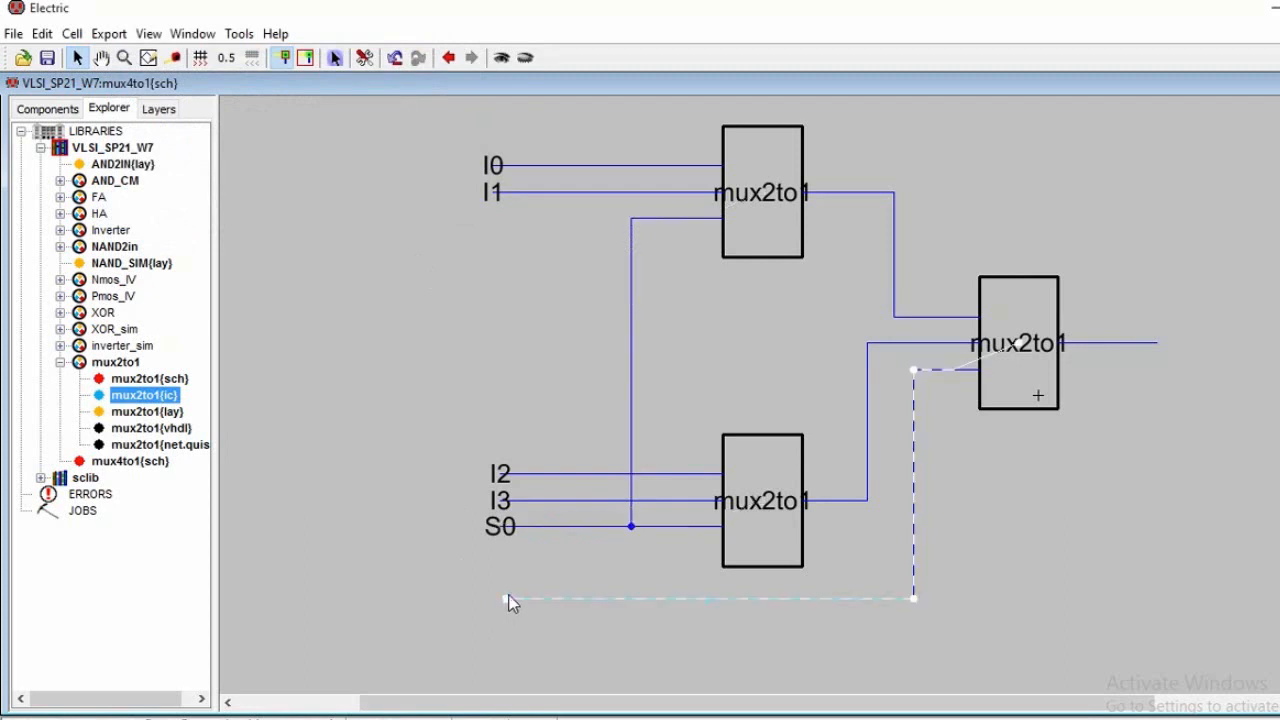
key(ctrl+e)
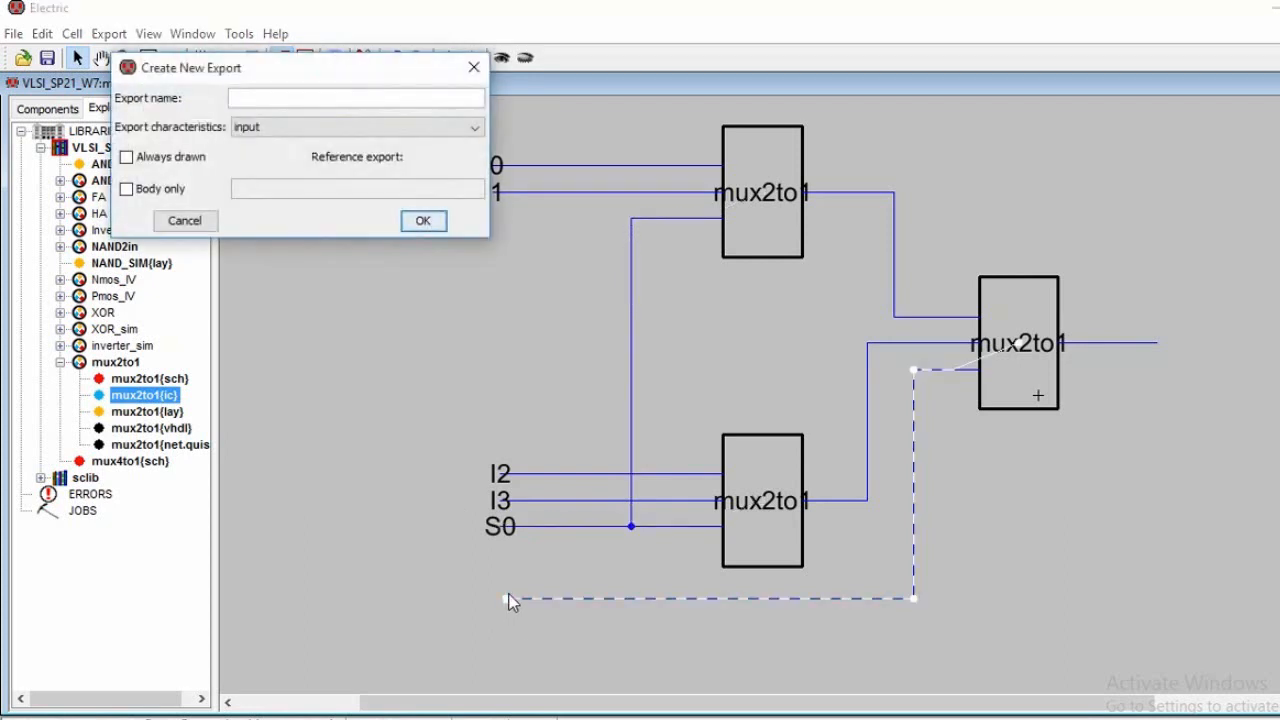
text(S1)
click(423, 221)
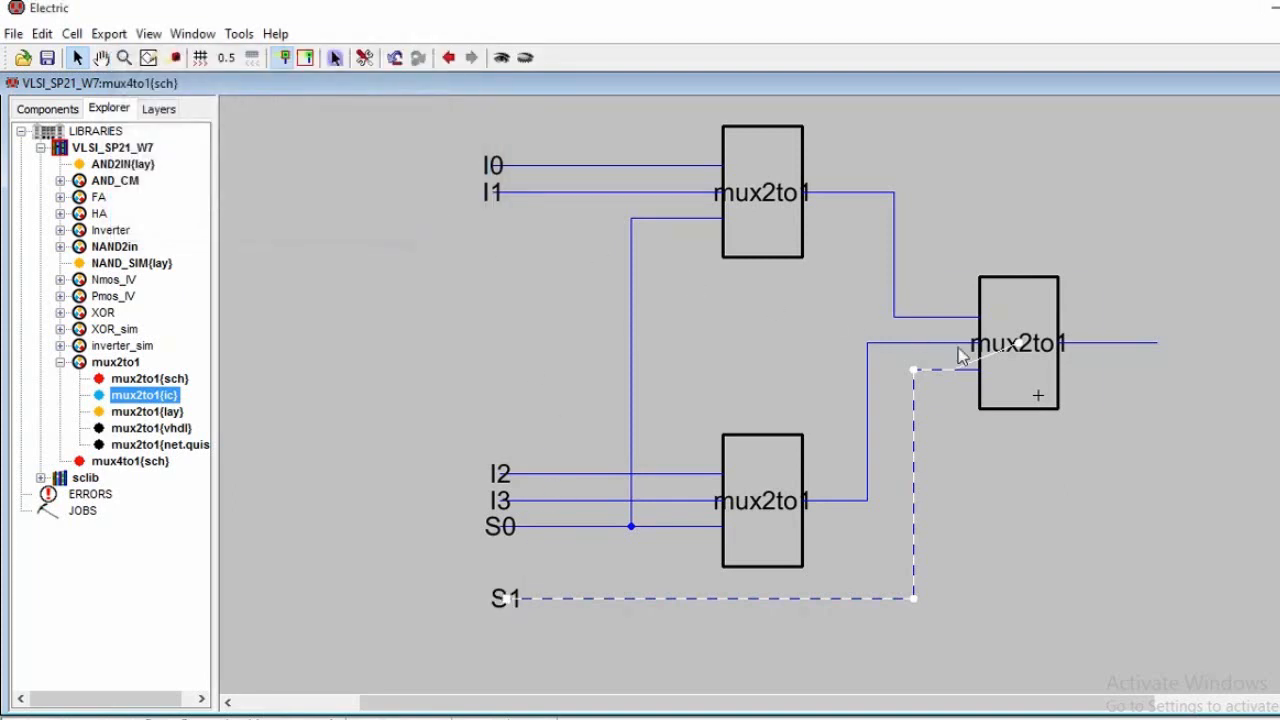
- Create an output export named O at the end of the output mux's output wire
click(1155, 343)
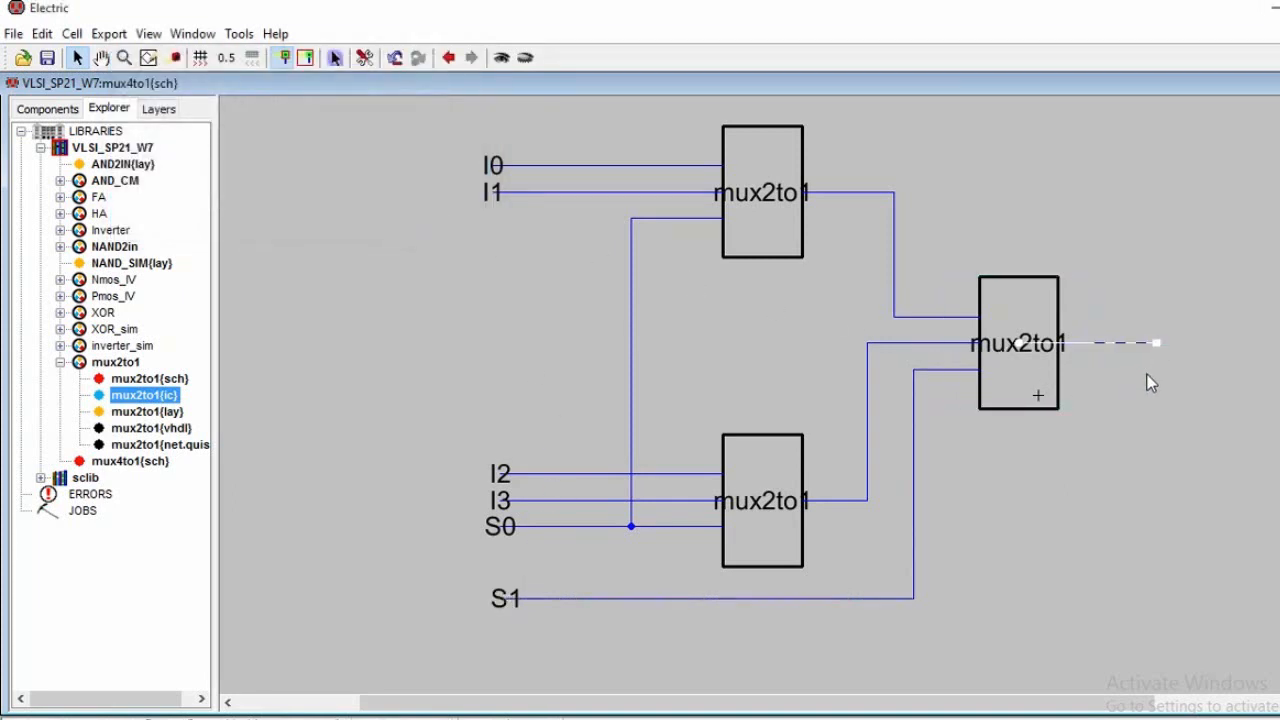
key(ctrl+e)
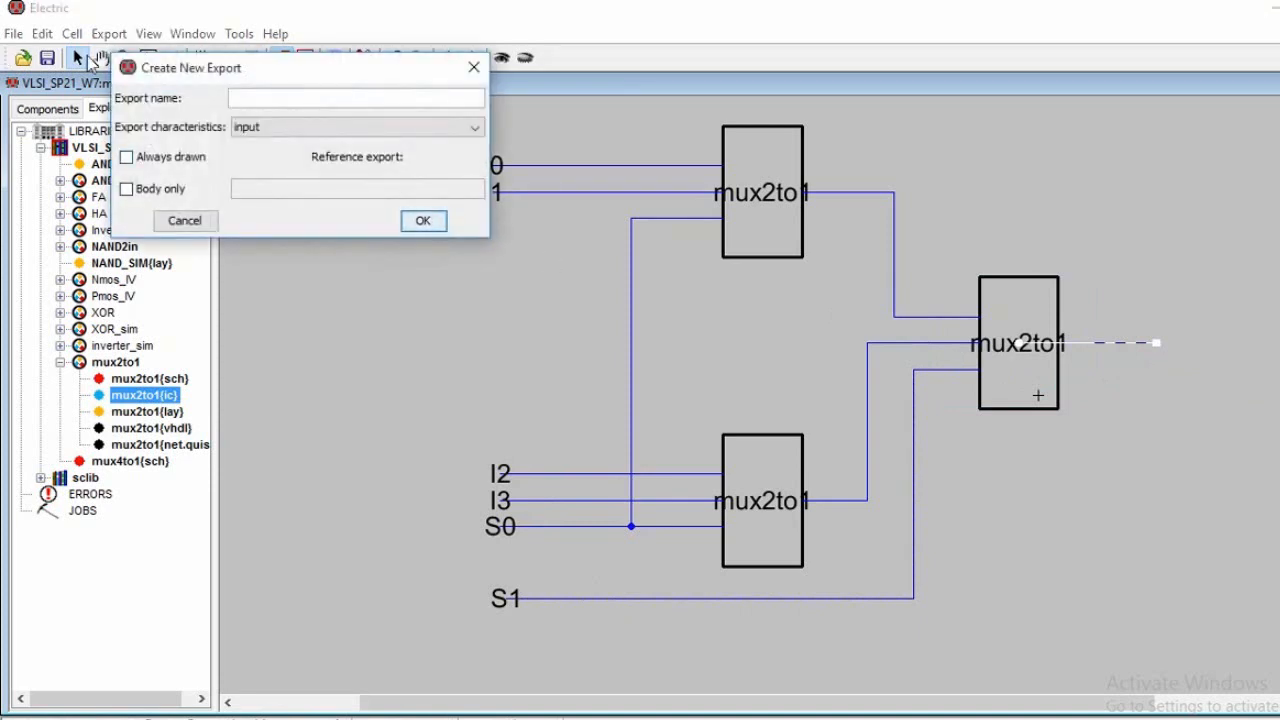
click(335, 126)
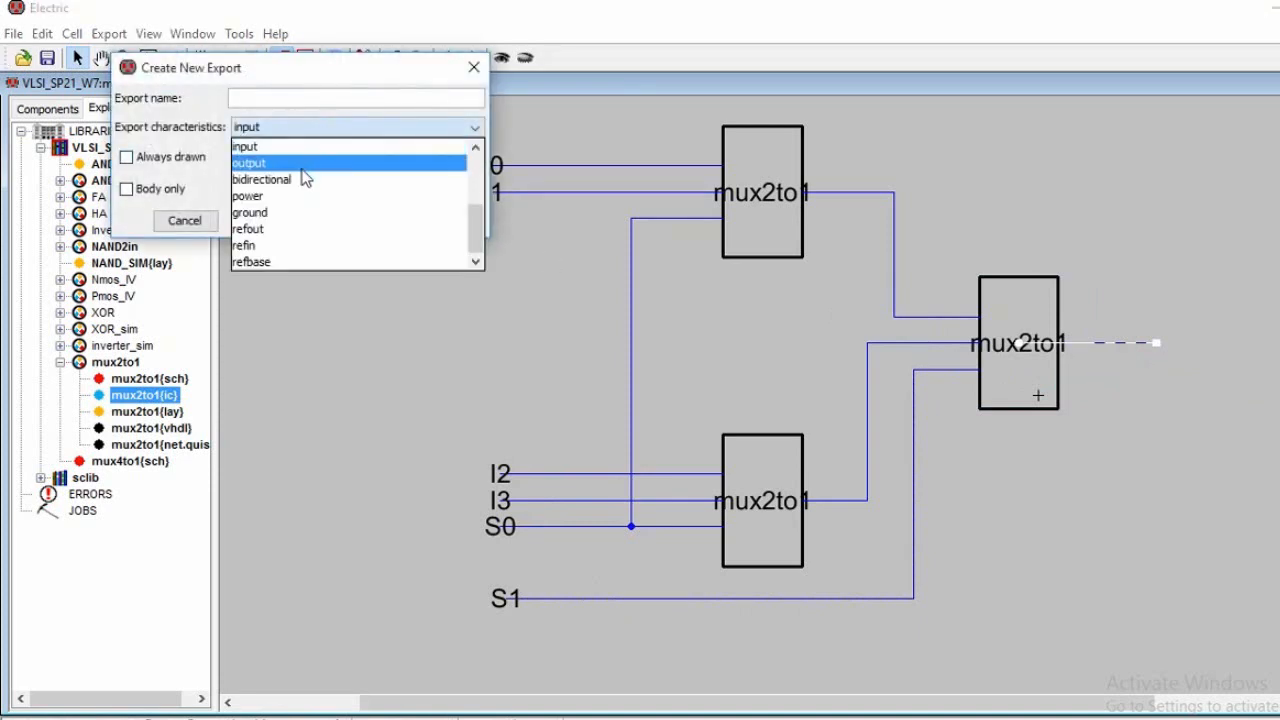
click(301, 165)
click(293, 98)
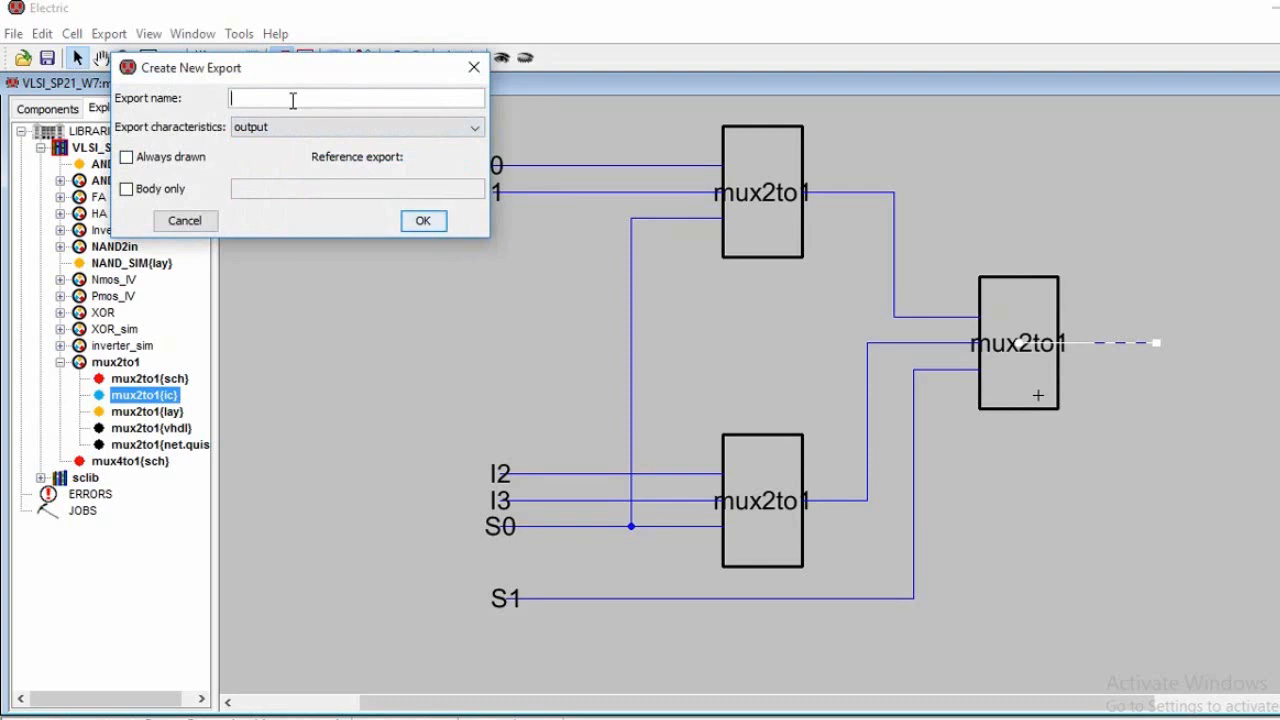
click(429, 229)
ctrl+scroll(457, 296, down, 5)
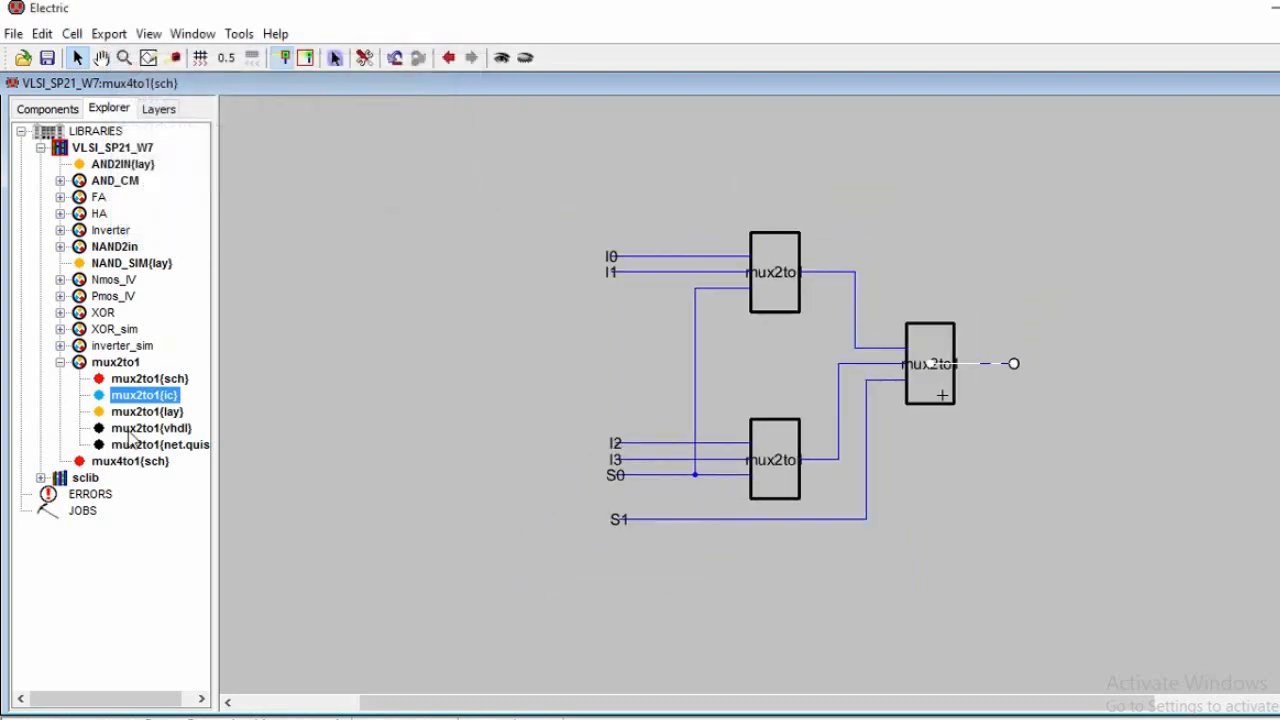
- Run the Silicon Compiler's layout conversion on the mux4to1 schematic and expand the mux4to1 cell group
double_click(76, 364)
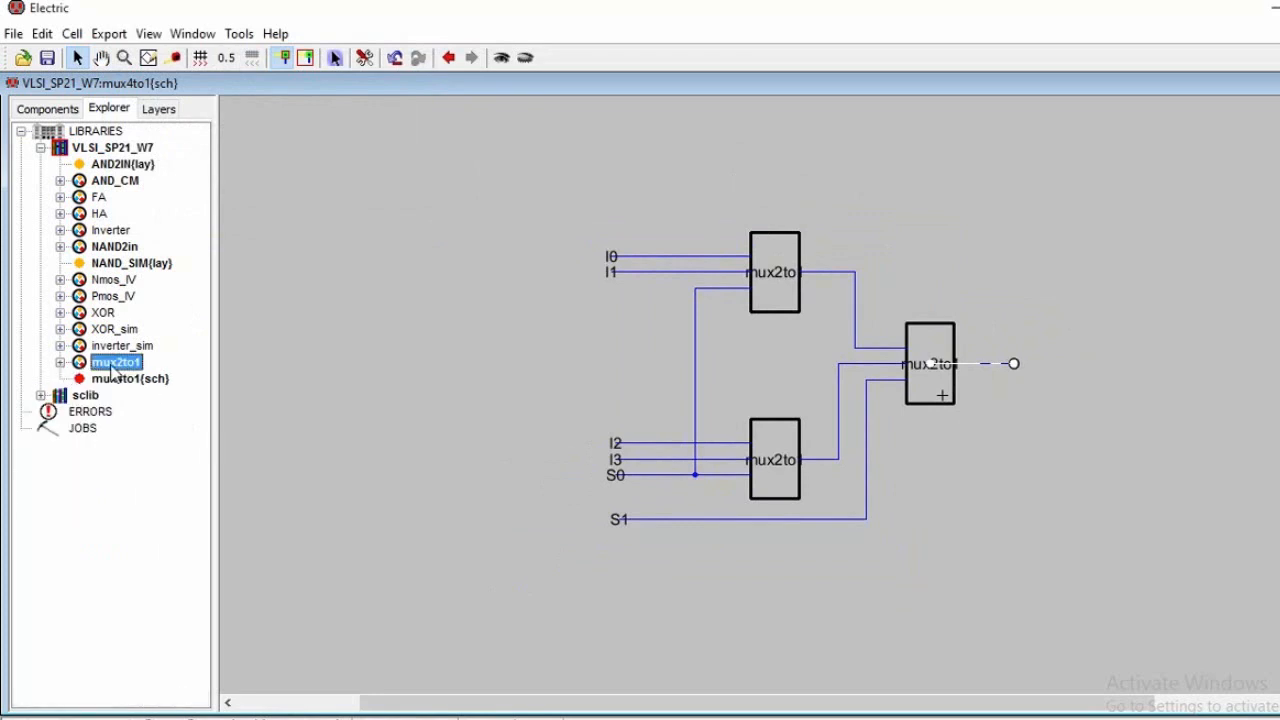
double_click(113, 385)
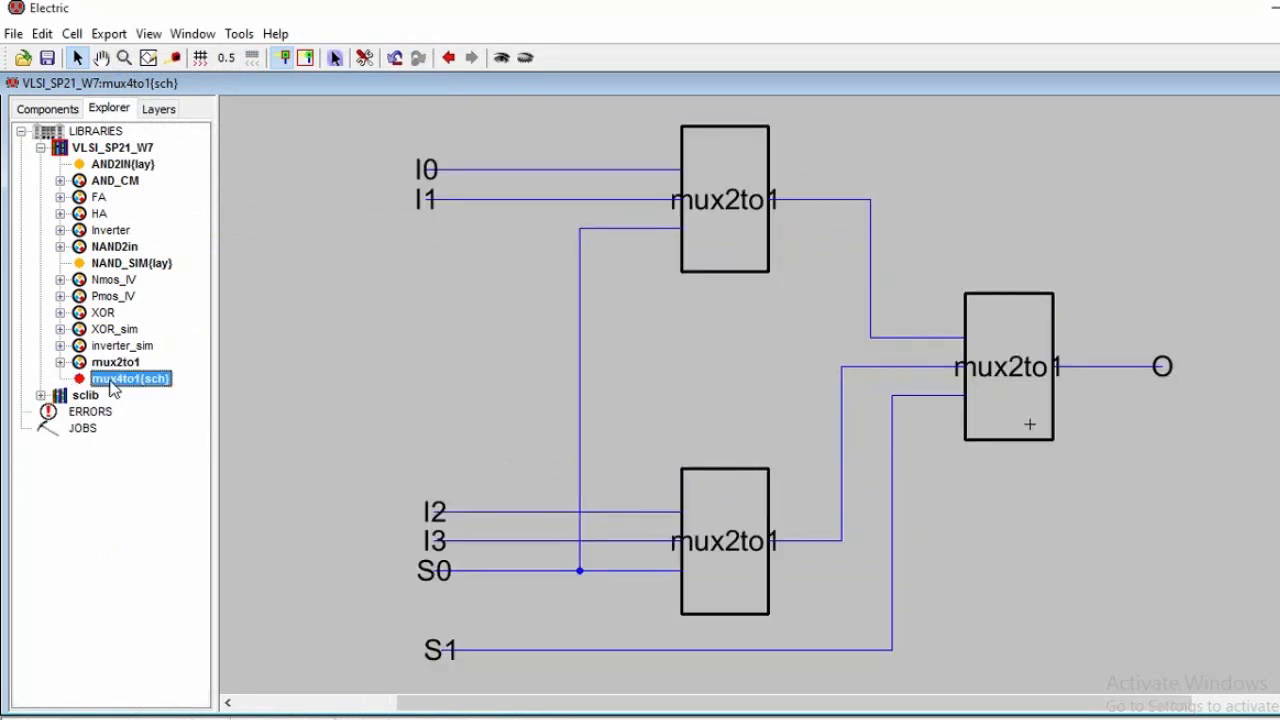
click(238, 34)
mouse_move(250, 331)
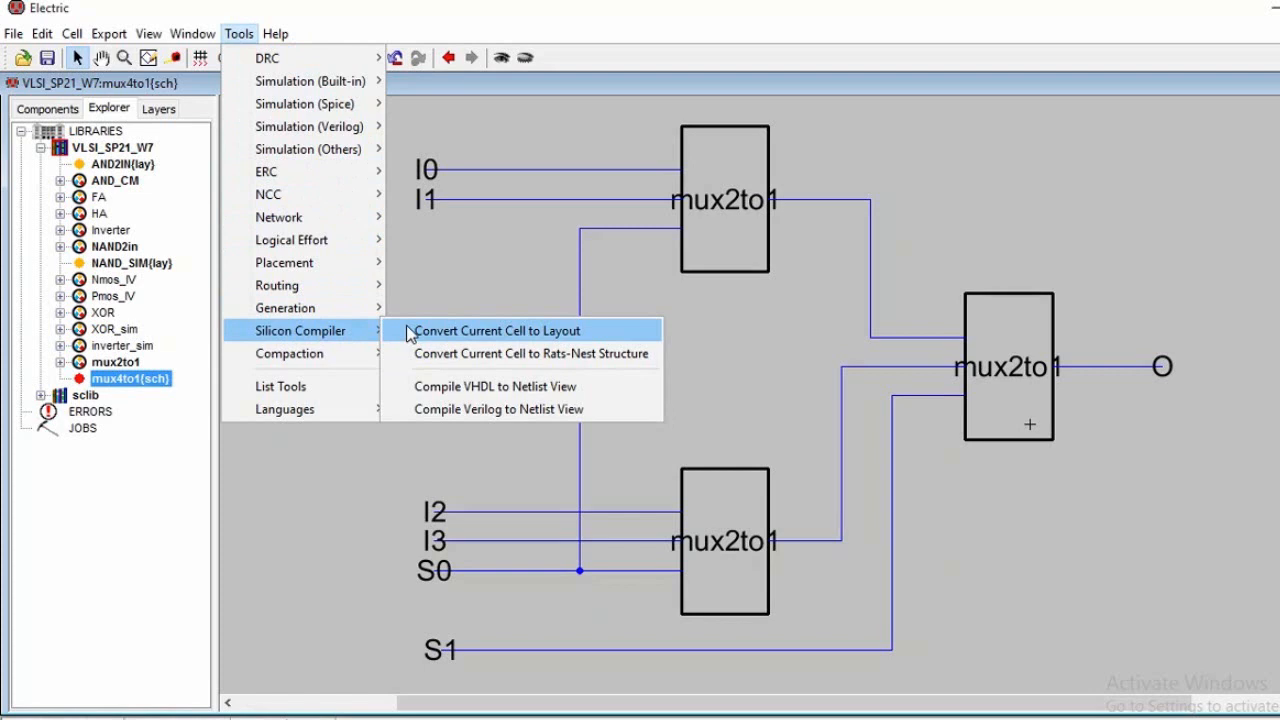
click(410, 331)
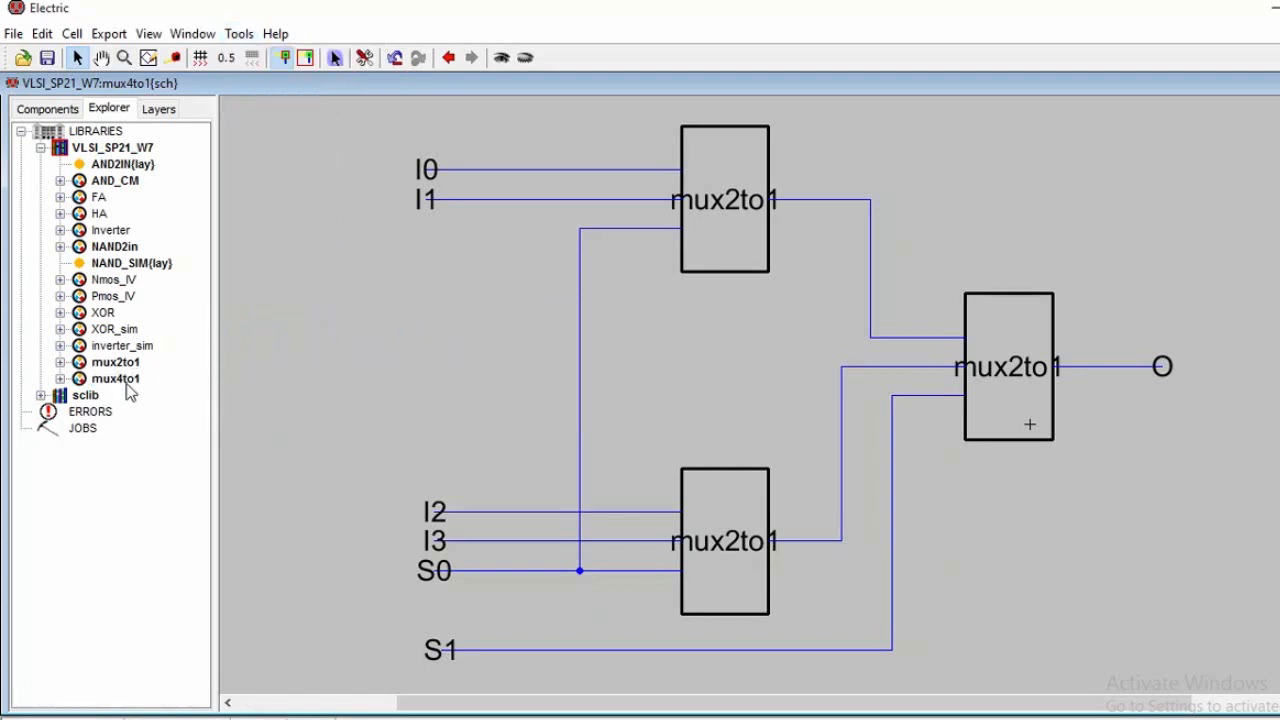
click(61, 378)
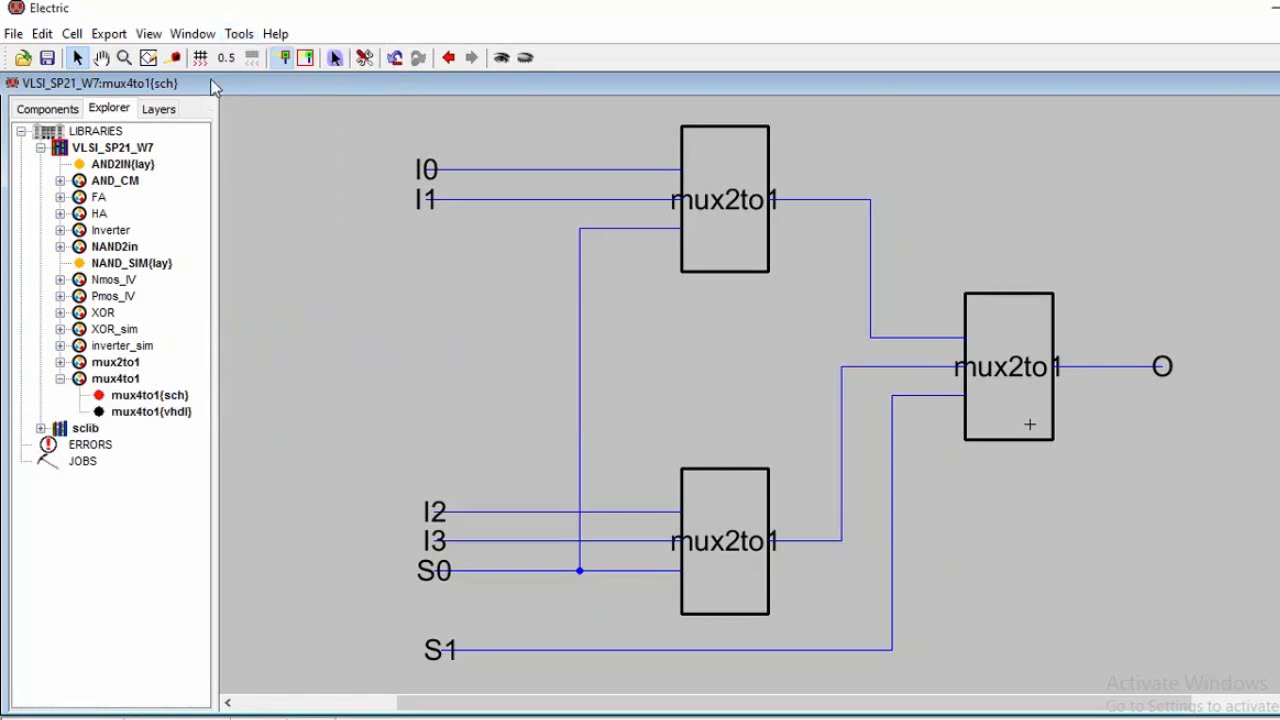
- Open mux4to1{vhdl} and delete its Inverter and NAND2in cell sections, keeping the mux2to1 and mux4to1 sections
click(240, 34)
mouse_move(286, 335)
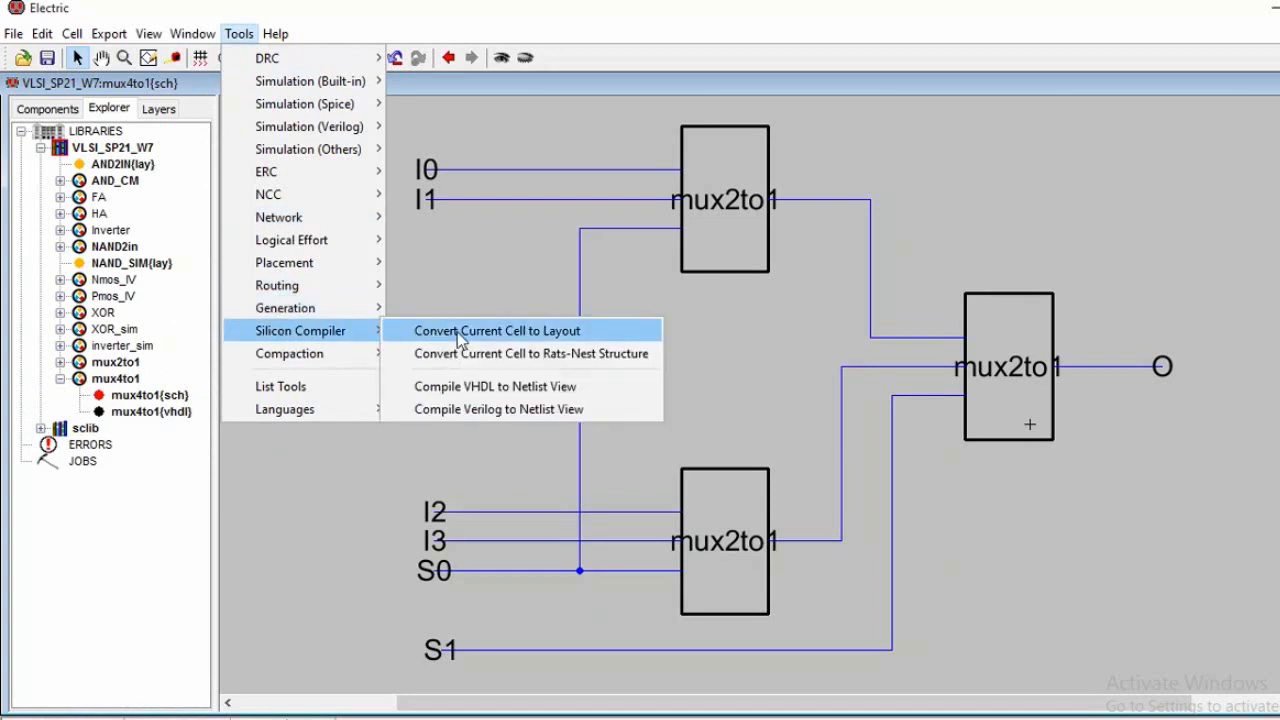
click(180, 411)
double_click(180, 411)
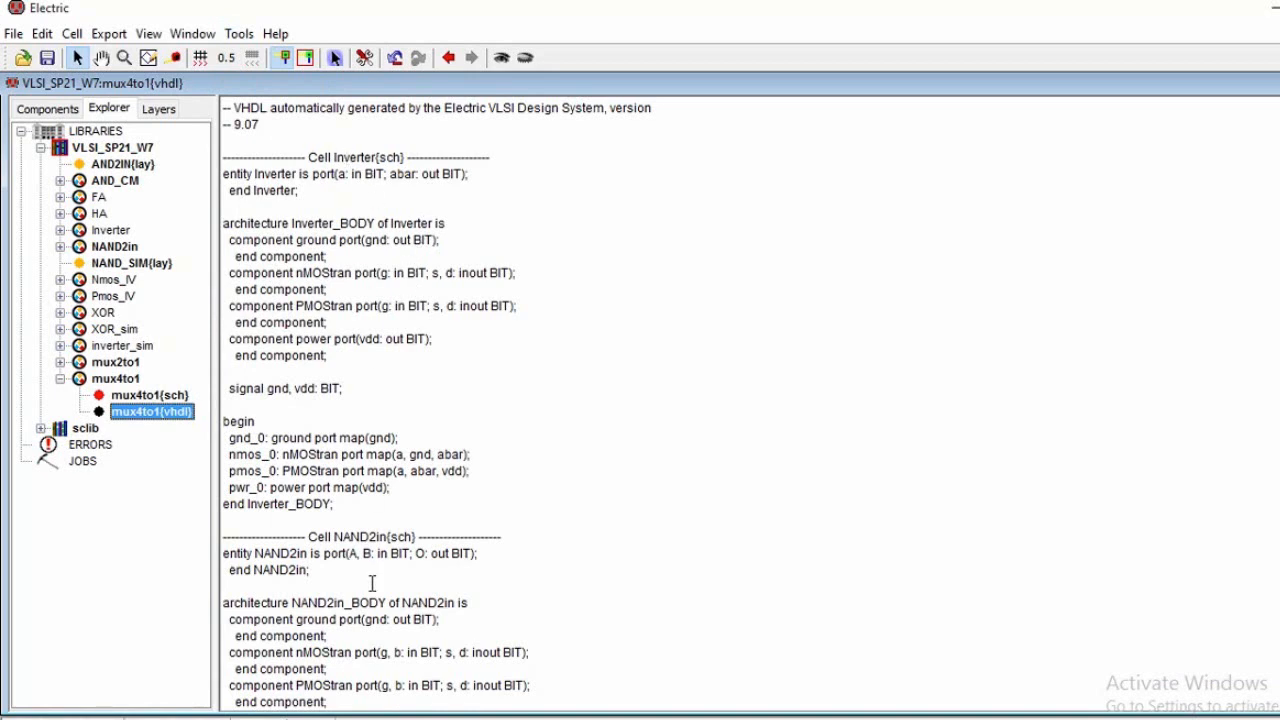
drag(223, 156, 457, 591)
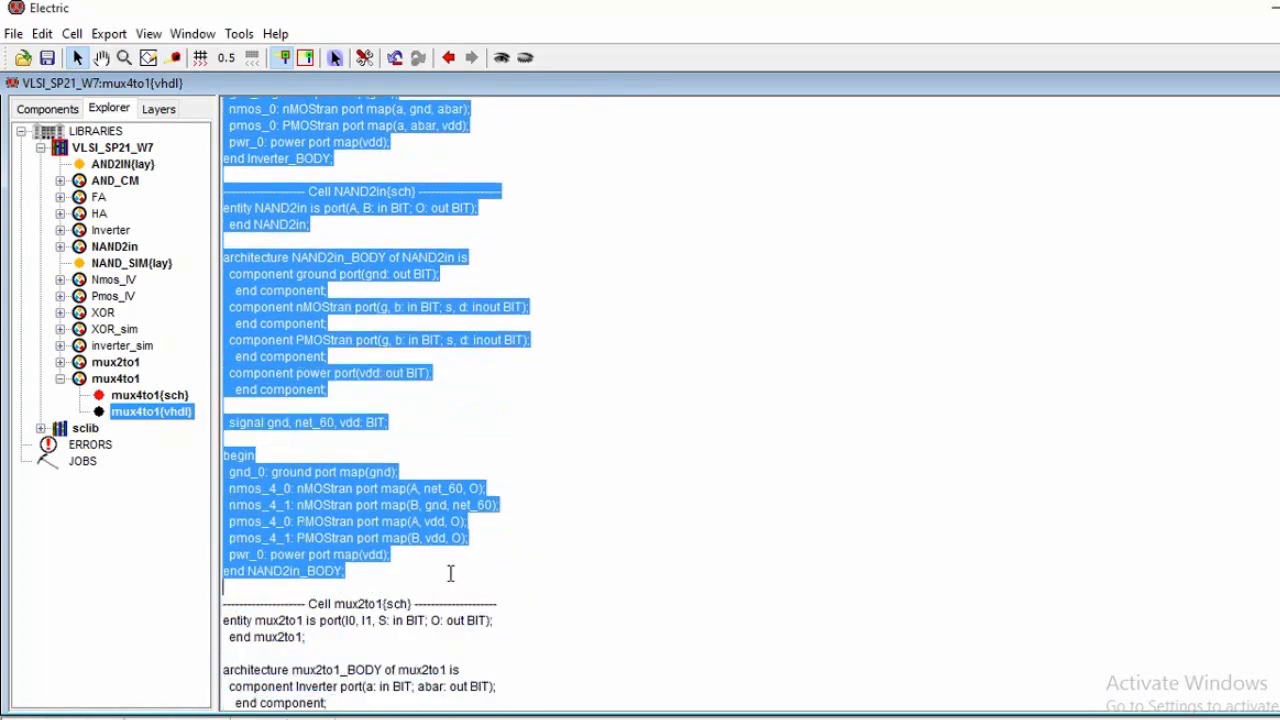
key(Delete)
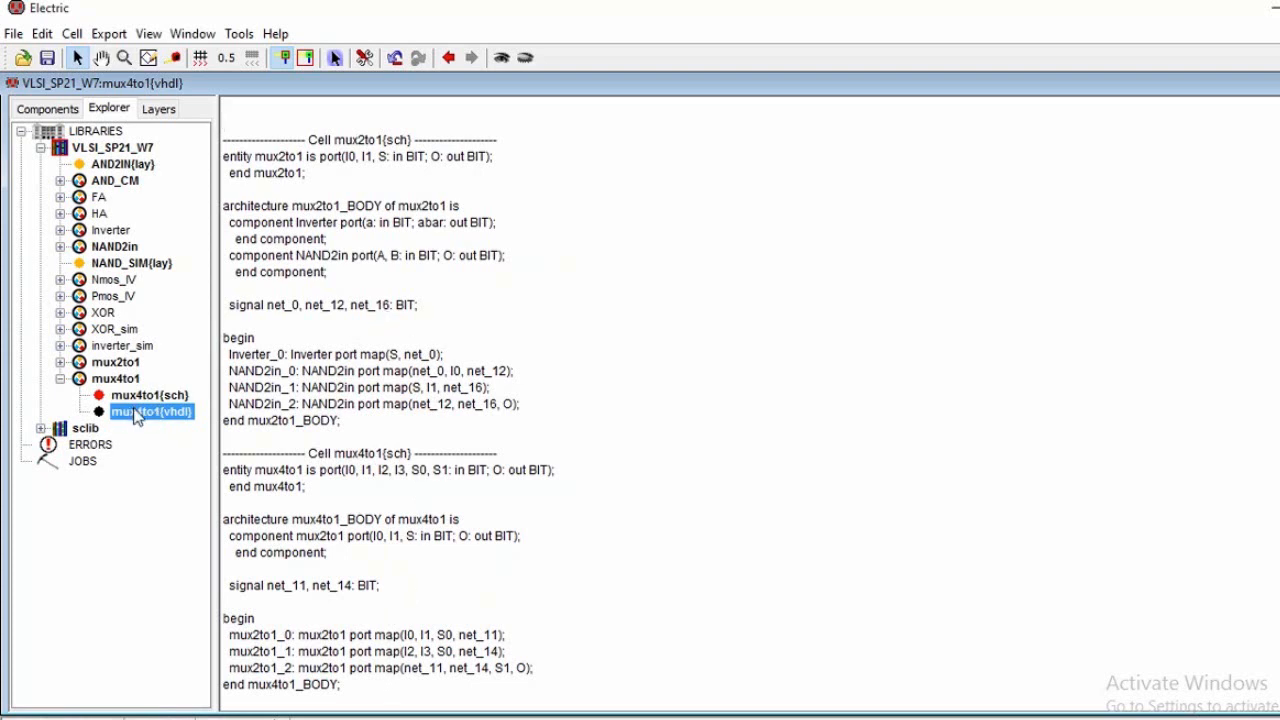
- Compile the edited mux4to1 VHDL to a netlist view and look through the resulting command file
click(238, 33)
mouse_move(315, 332)
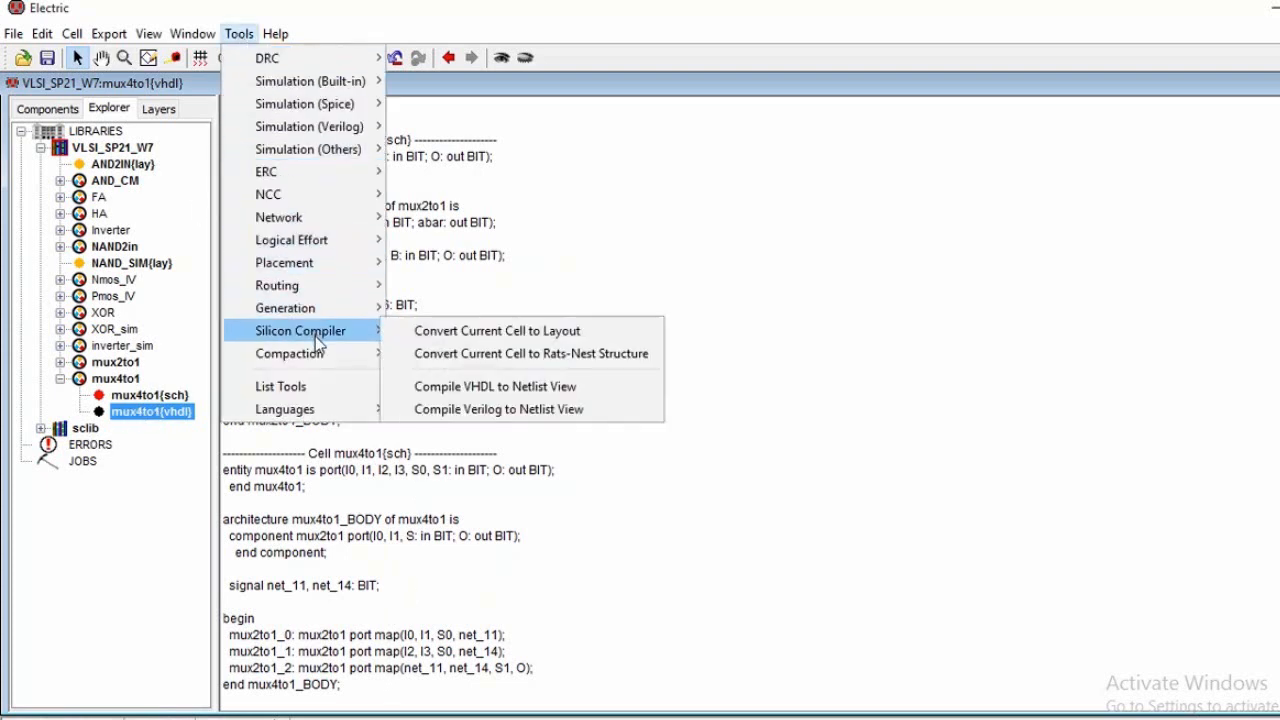
click(466, 385)
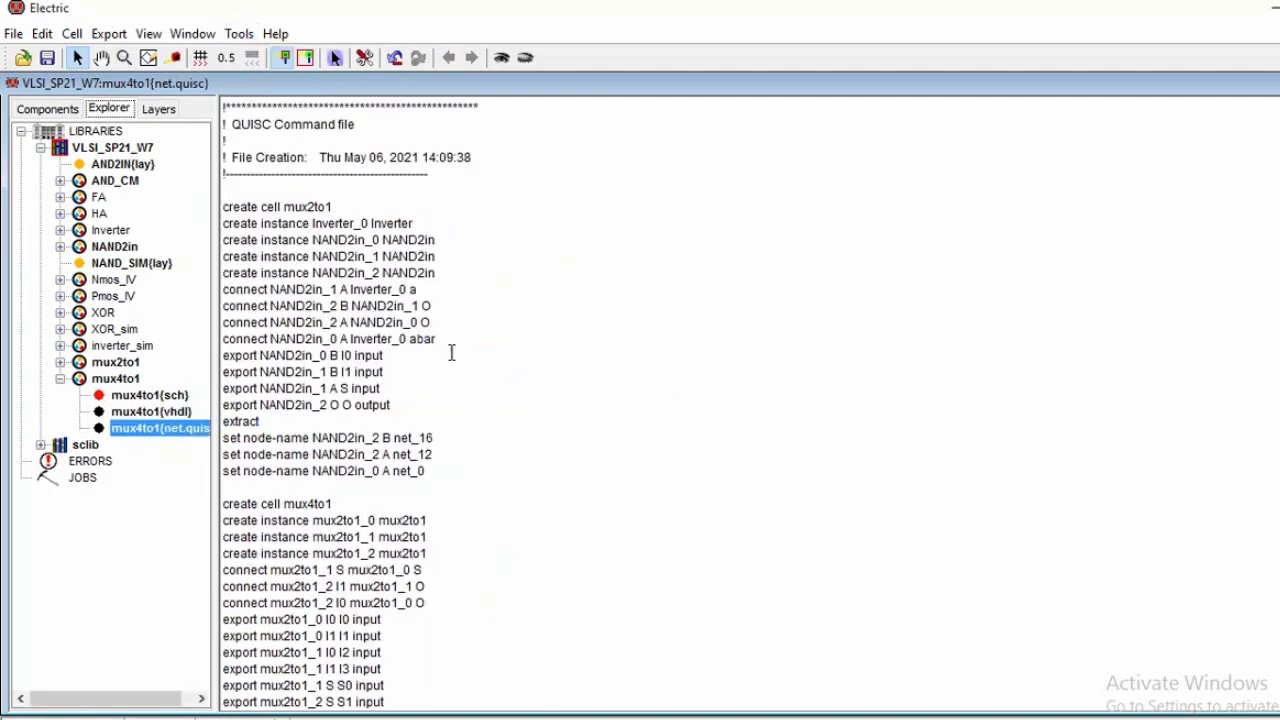
scroll(420, 340, down, 3)
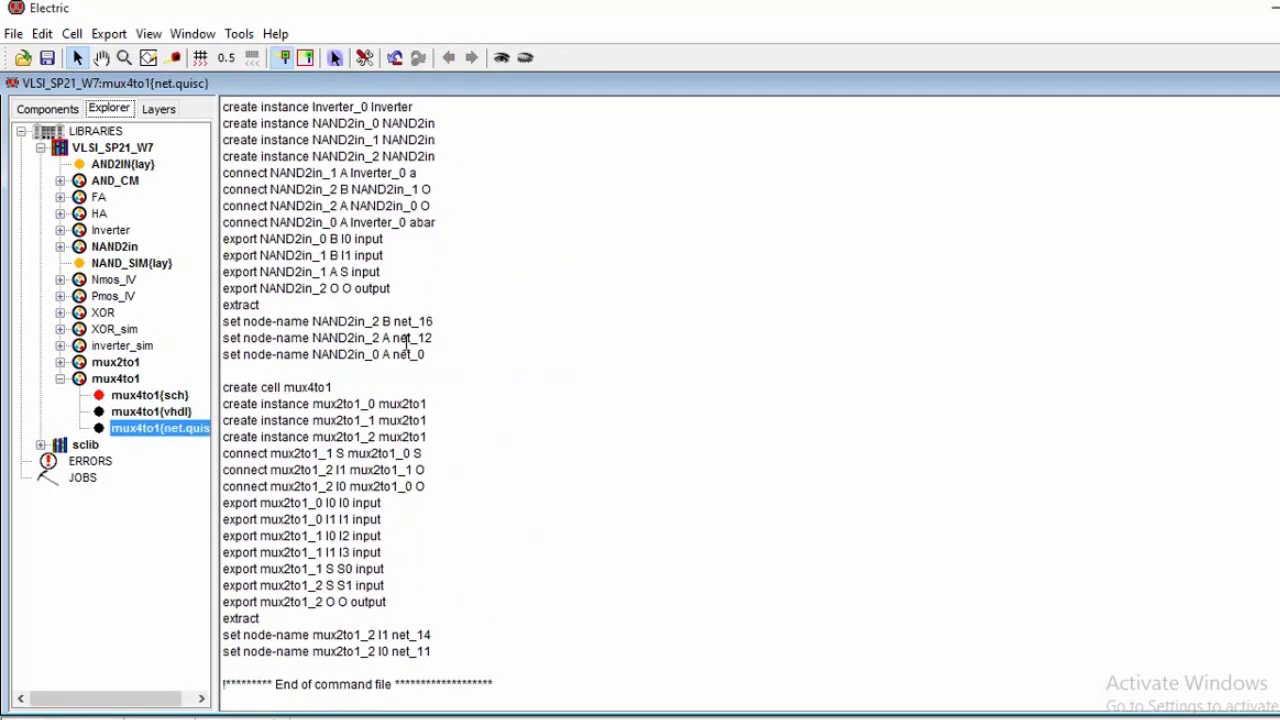
scroll(357, 496, up, 3)
- Convert the mux4to1 netlist cell to a layout with the Silicon Compiler
click(240, 33)
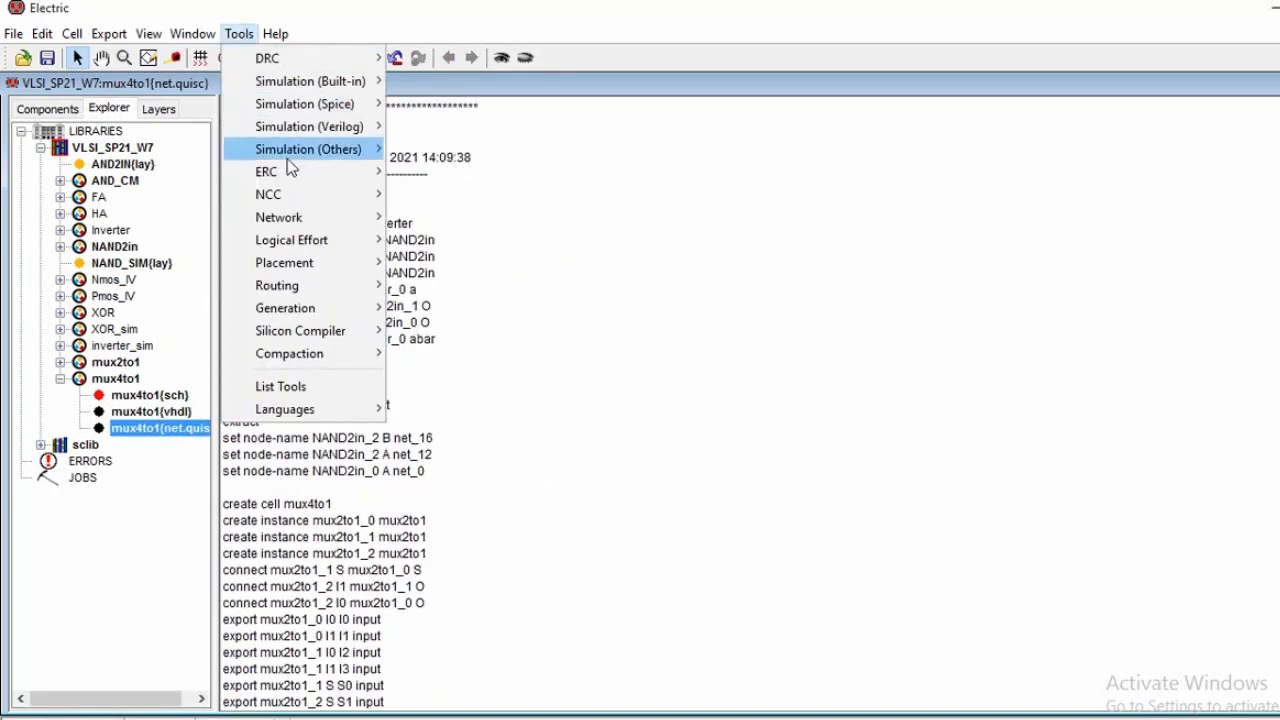
mouse_move(318, 337)
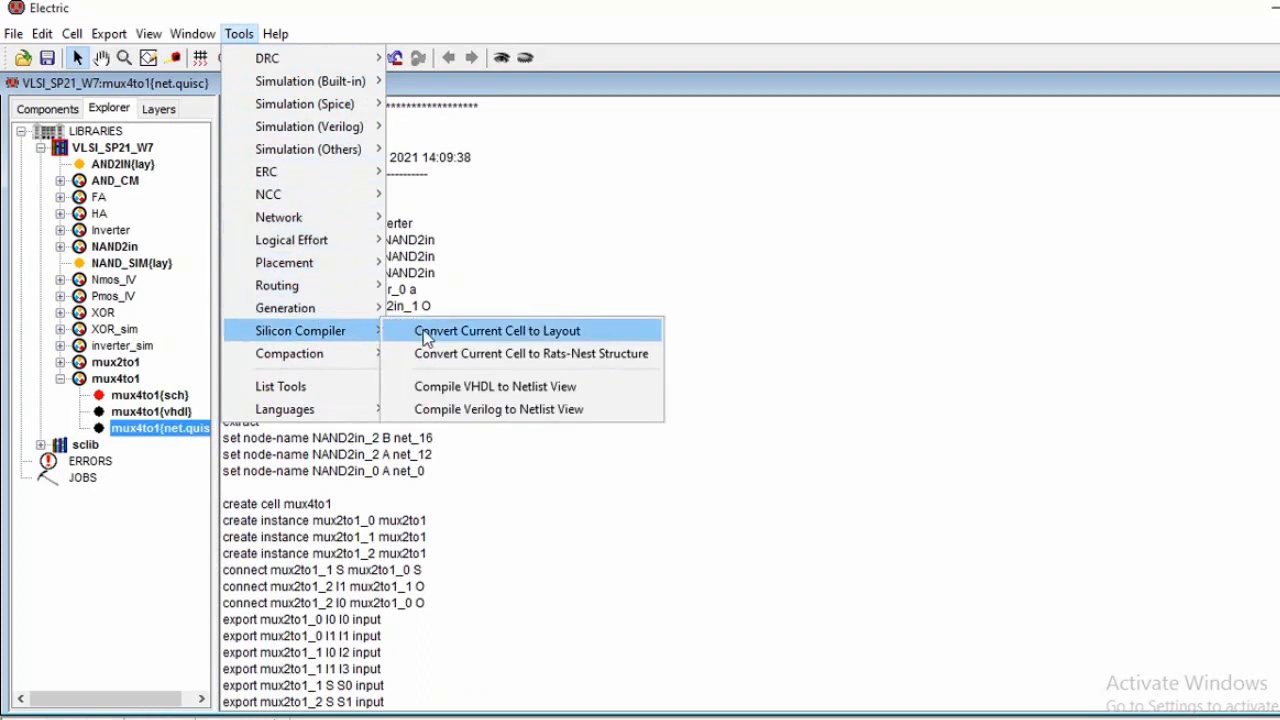
click(480, 331)
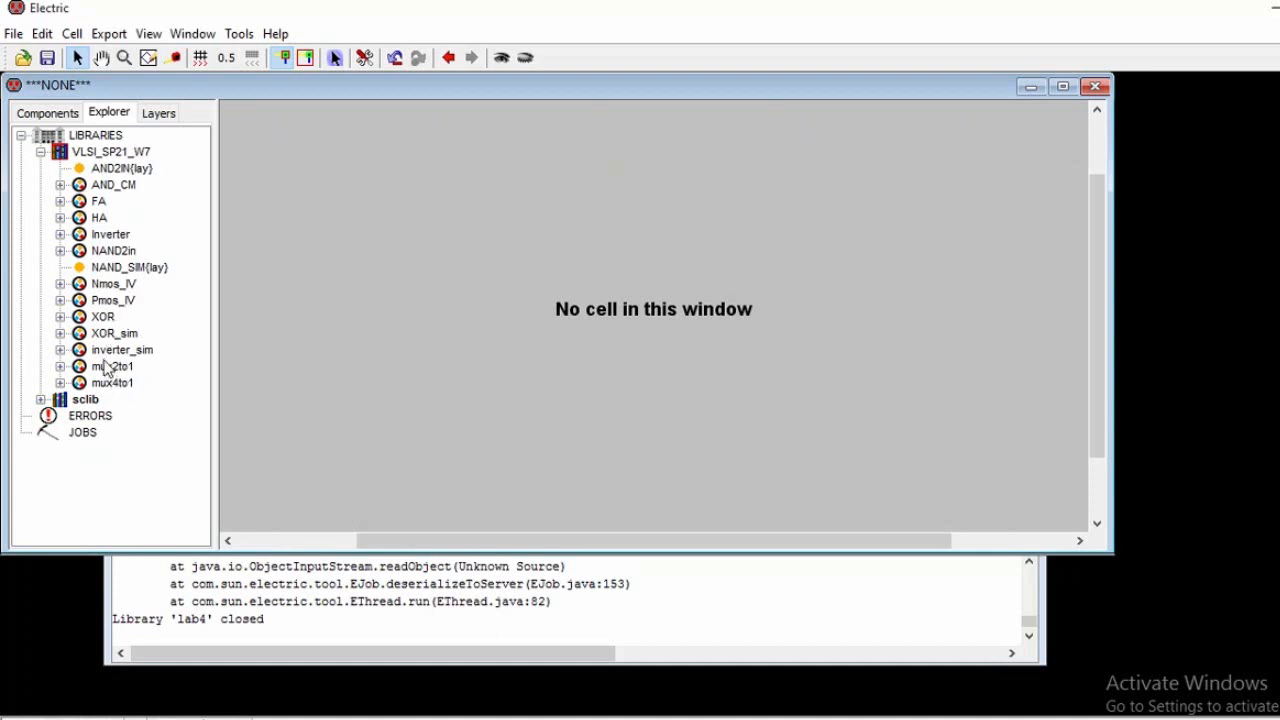
- Open the lab4.jelib library from the lab5 folder
click(14, 36)
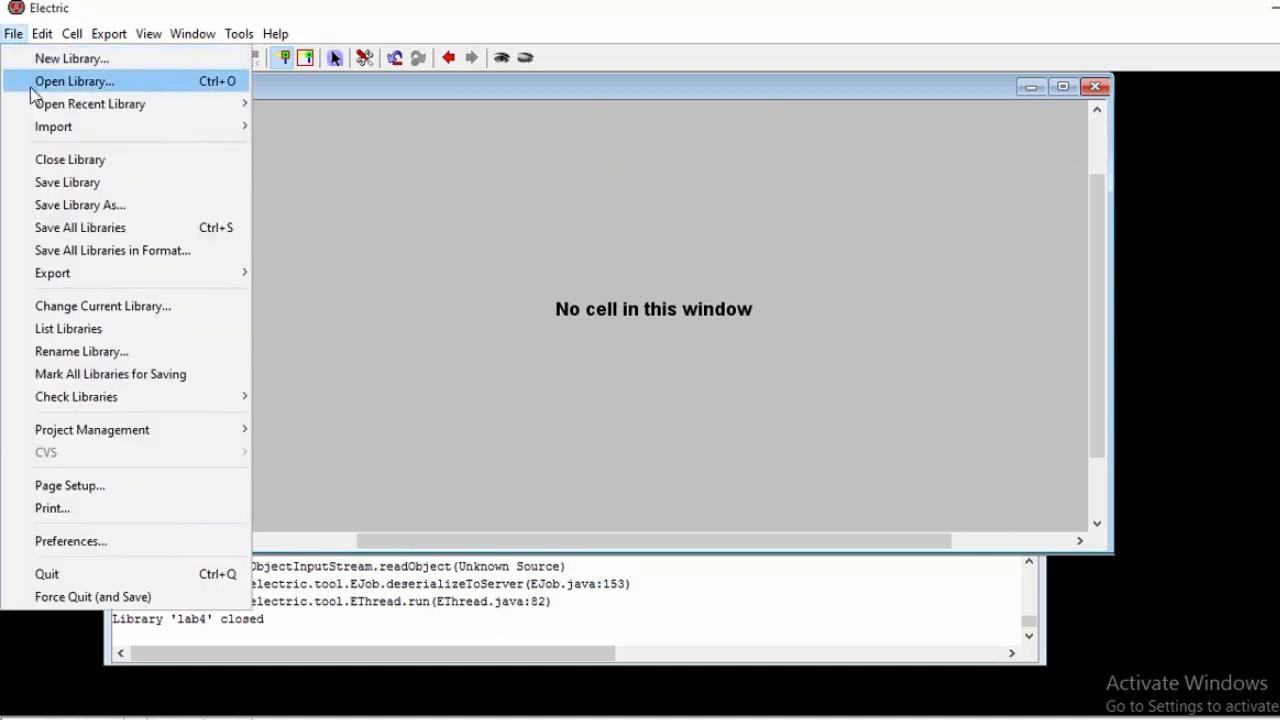
mouse_move(40, 106)
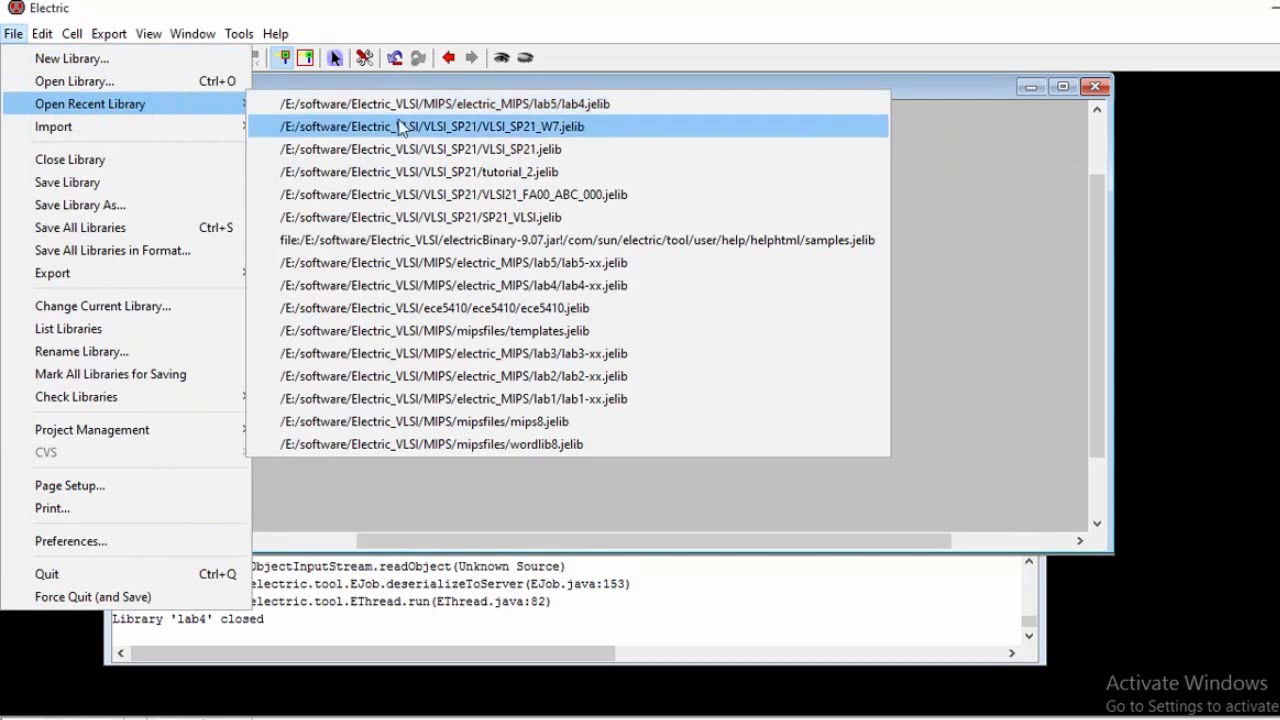
click(169, 83)
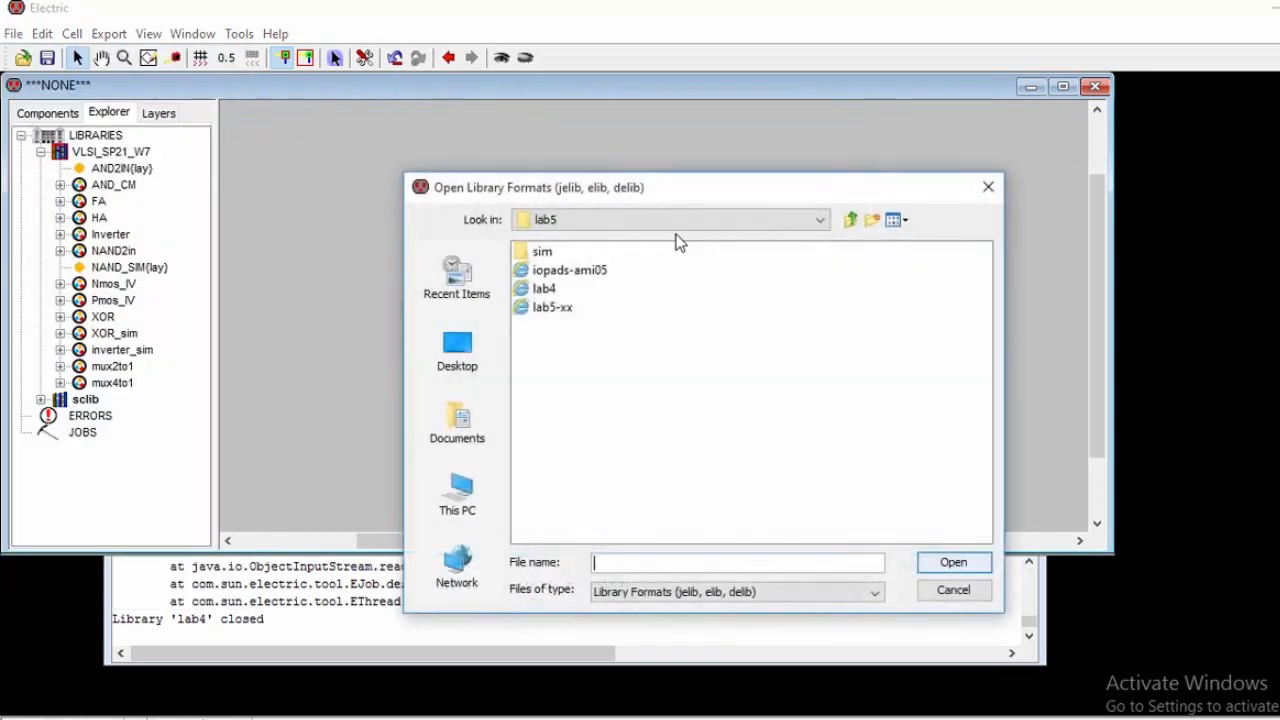
click(544, 288)
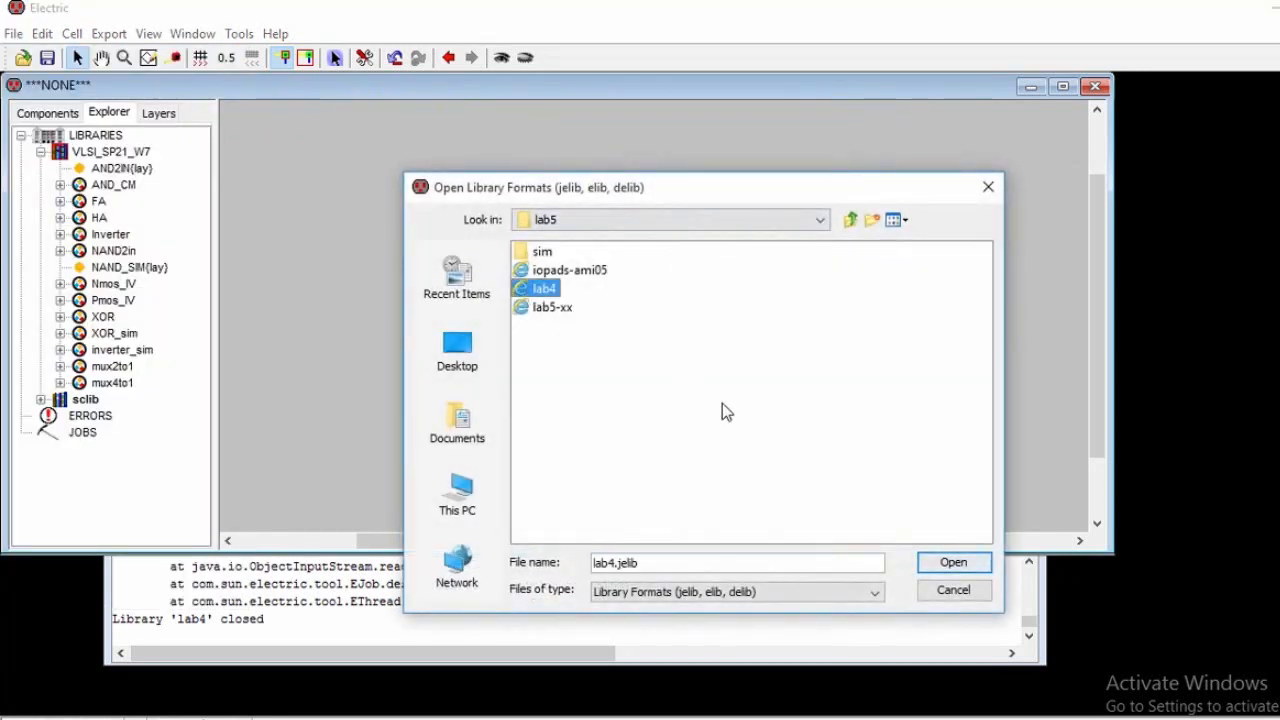
click(953, 565)
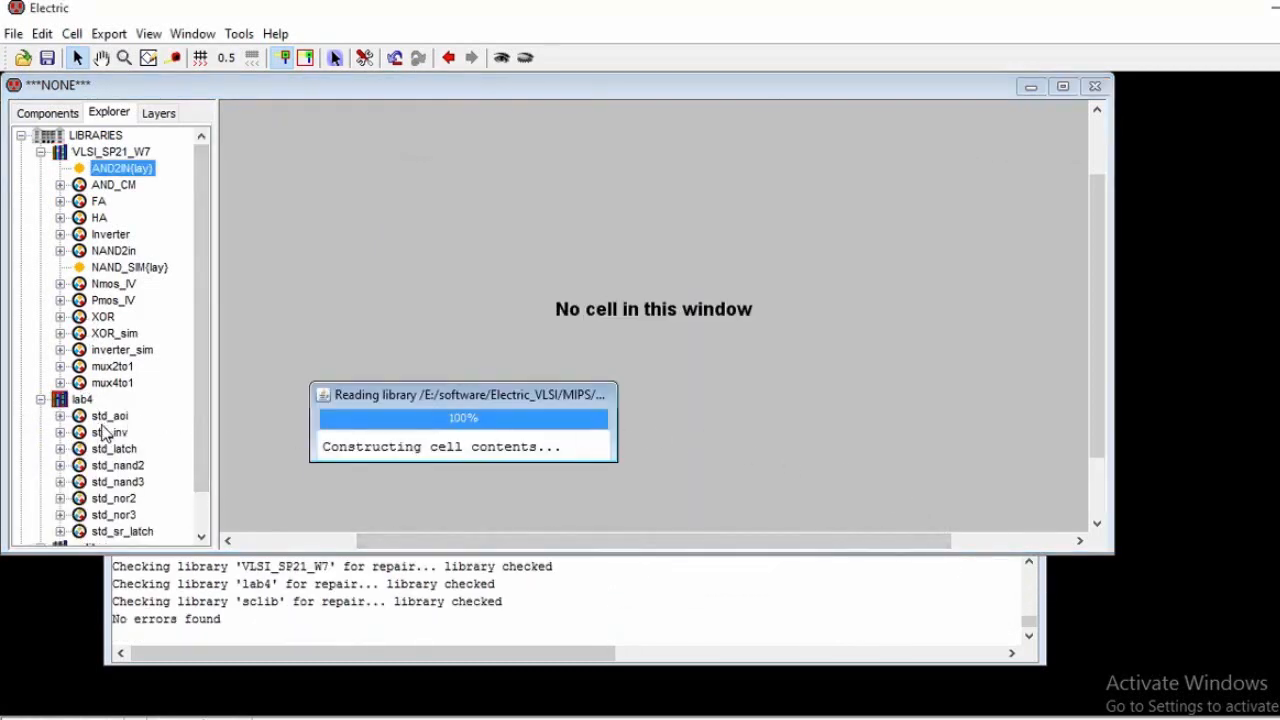
- Expand the std_aoi group in the lab4 library and view its schematic
click(60, 416)
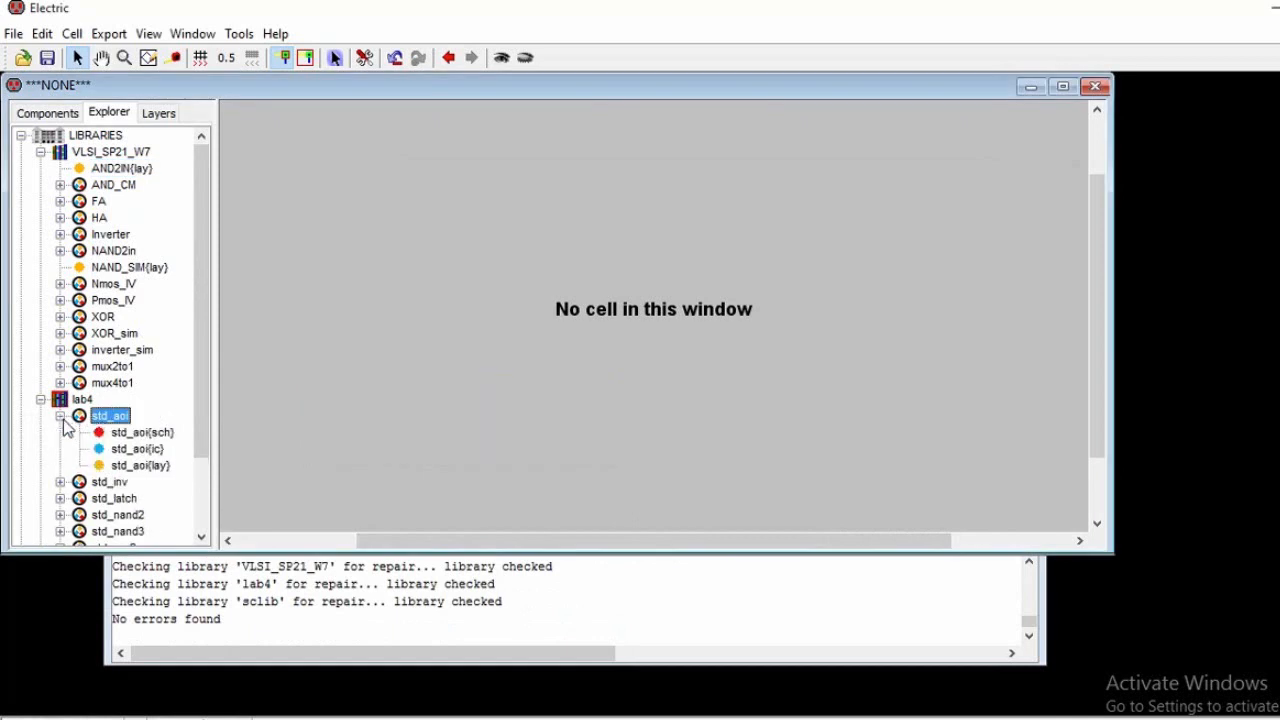
double_click(132, 432)
scroll(393, 487, down, 5)
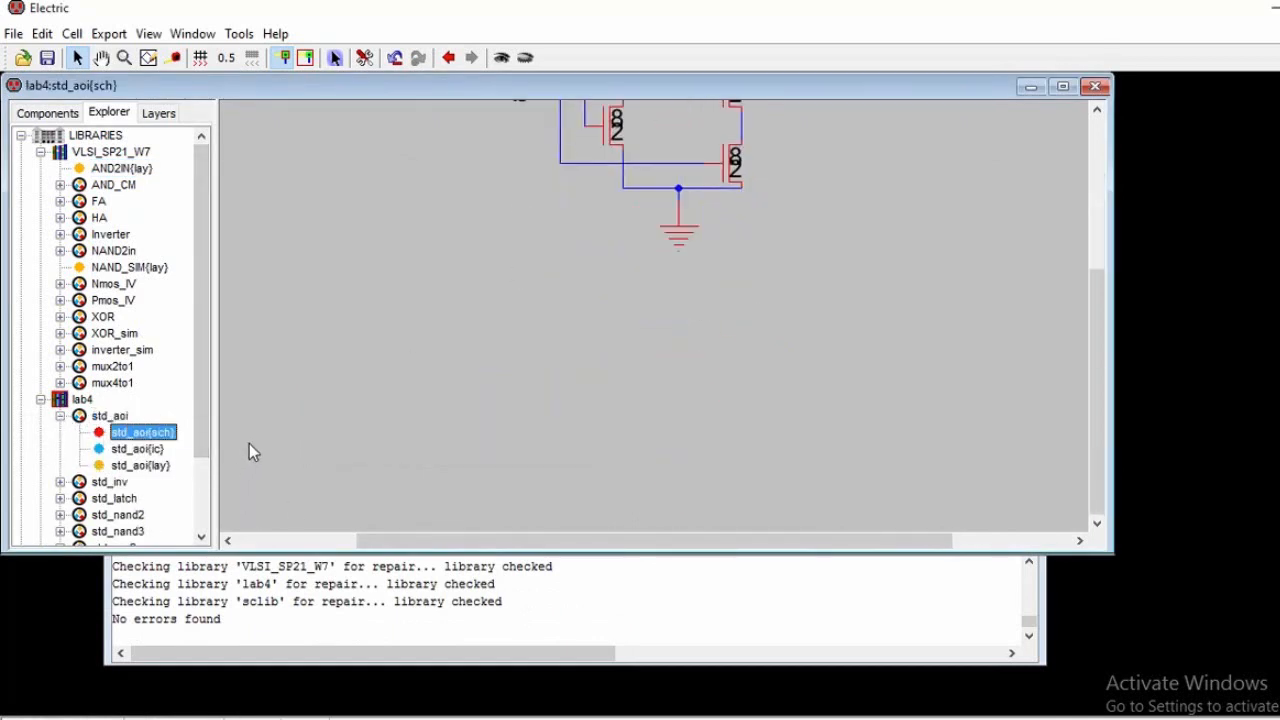
- Delete the entire std_aoi cell group from the lab4 library
right_click(110, 415)
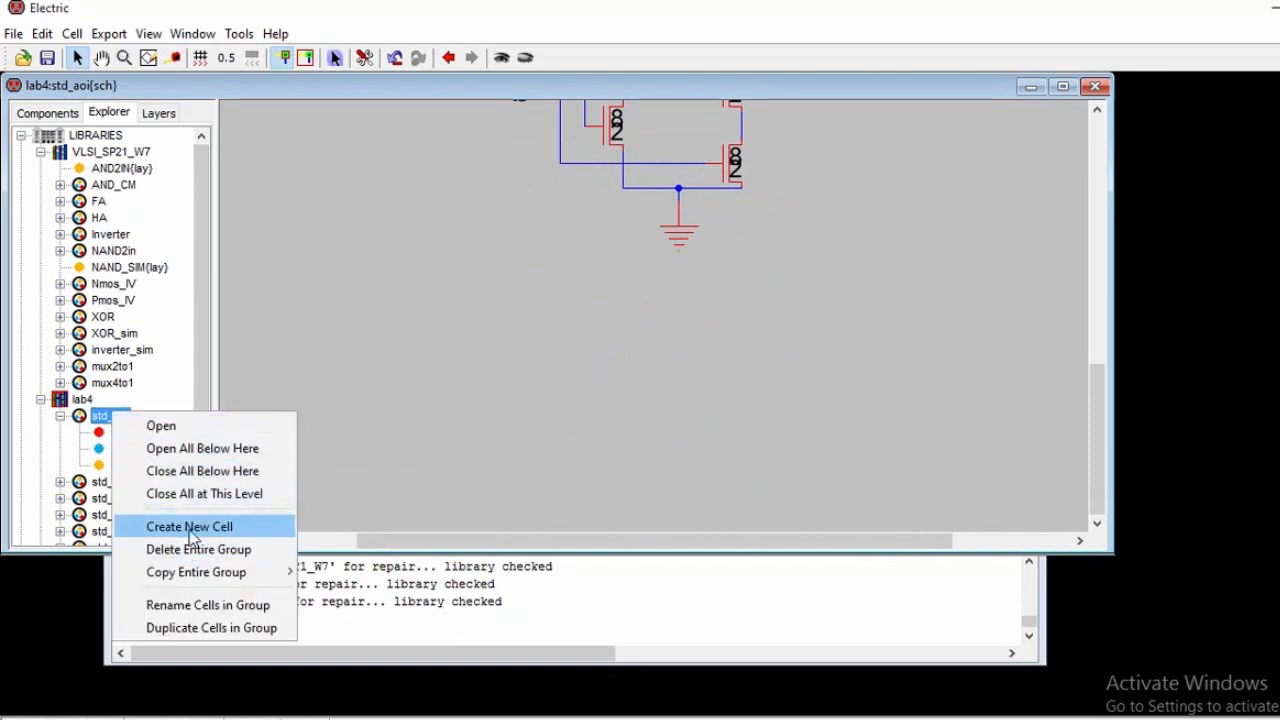
click(193, 549)
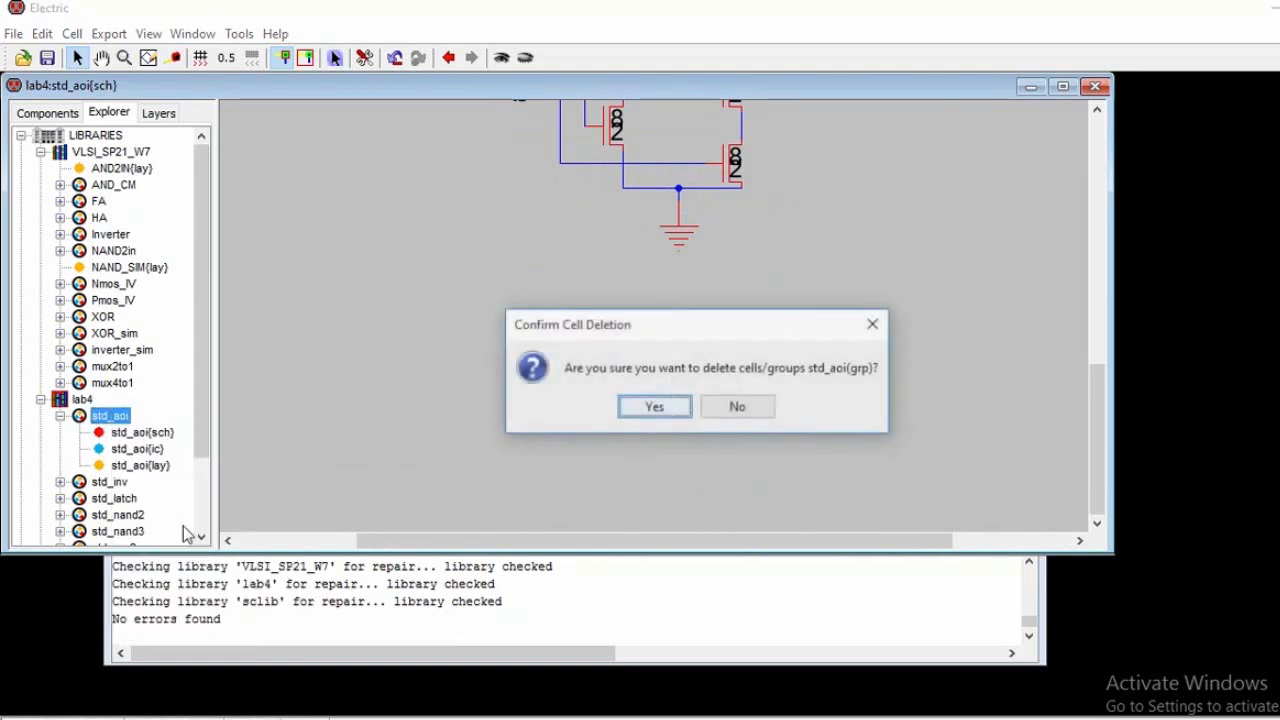
click(651, 406)
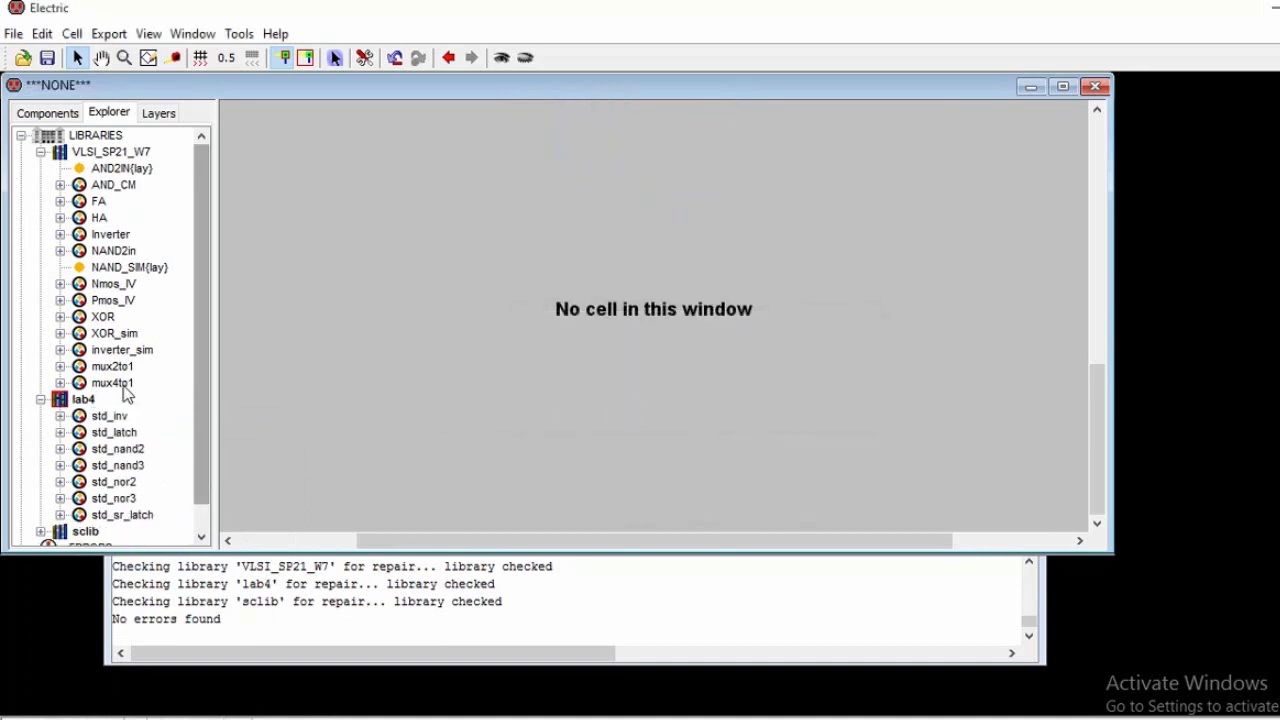
- Expand the std_inv group in the lab4 library and view its icon and layout
click(112, 416)
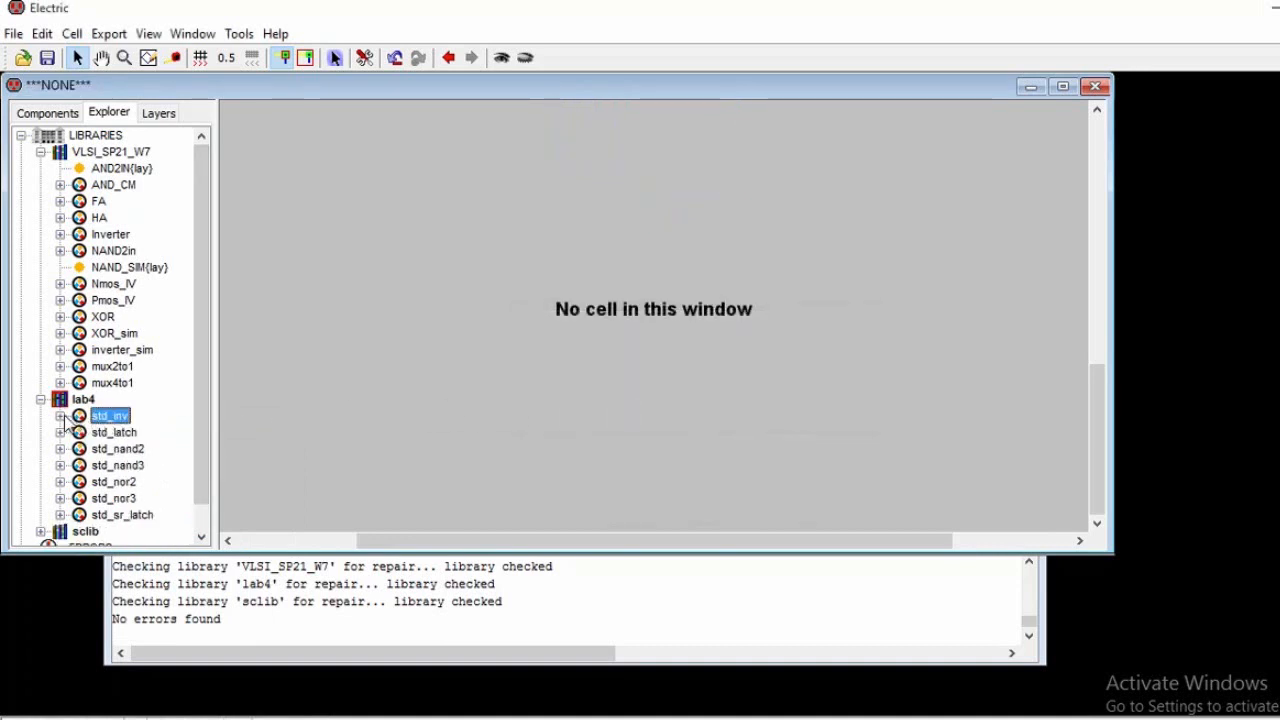
click(61, 417)
double_click(137, 449)
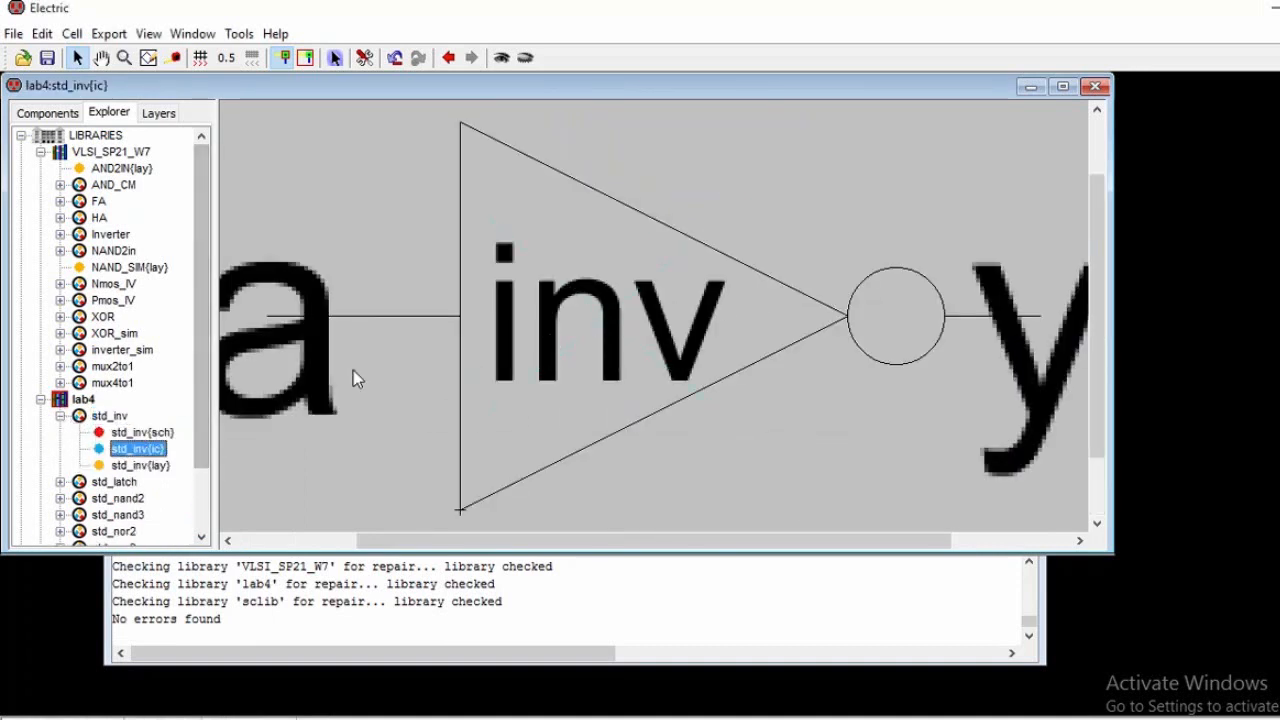
double_click(140, 465)
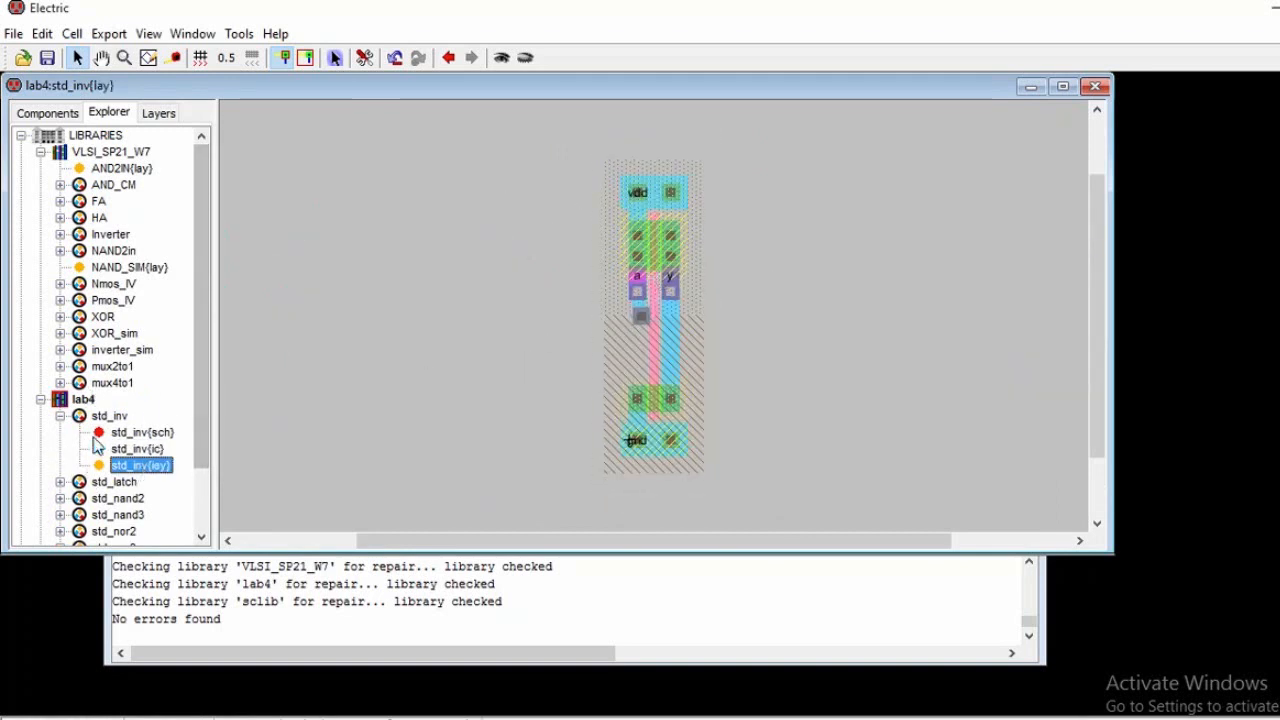
- Collapse the std_inv group, expand std_latch and view the std_latch layout
click(61, 417)
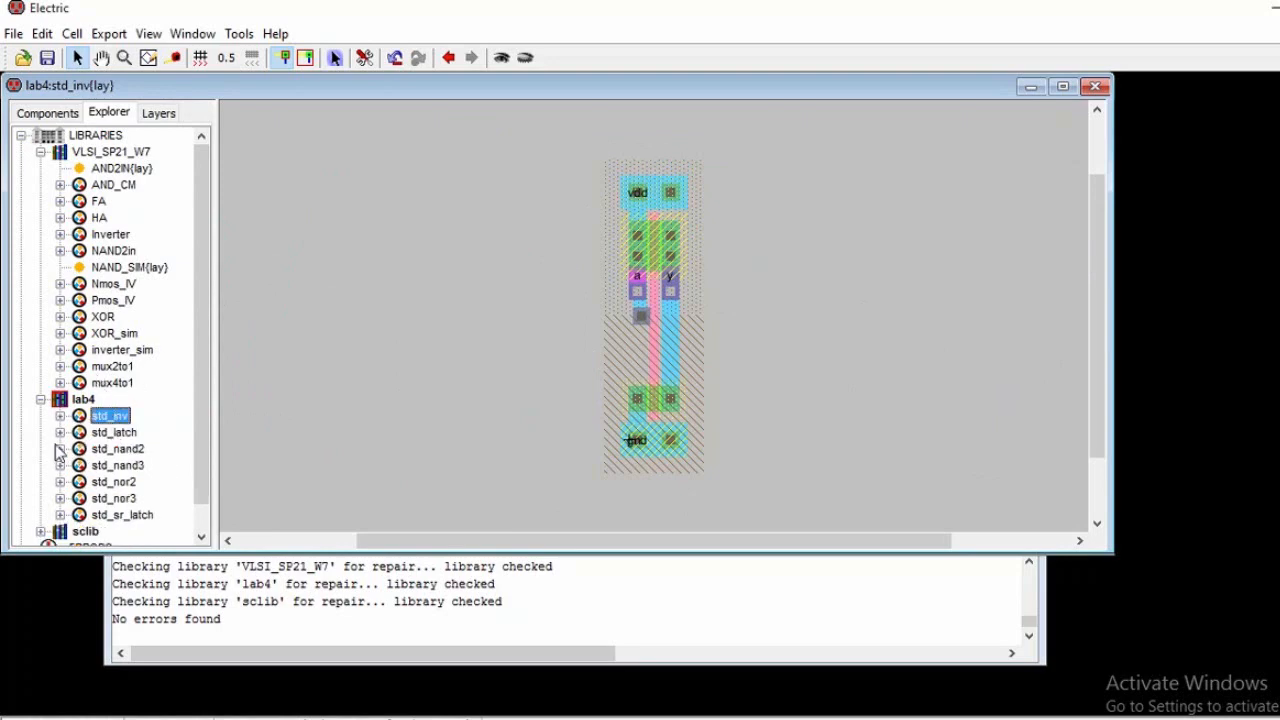
click(60, 432)
double_click(150, 481)
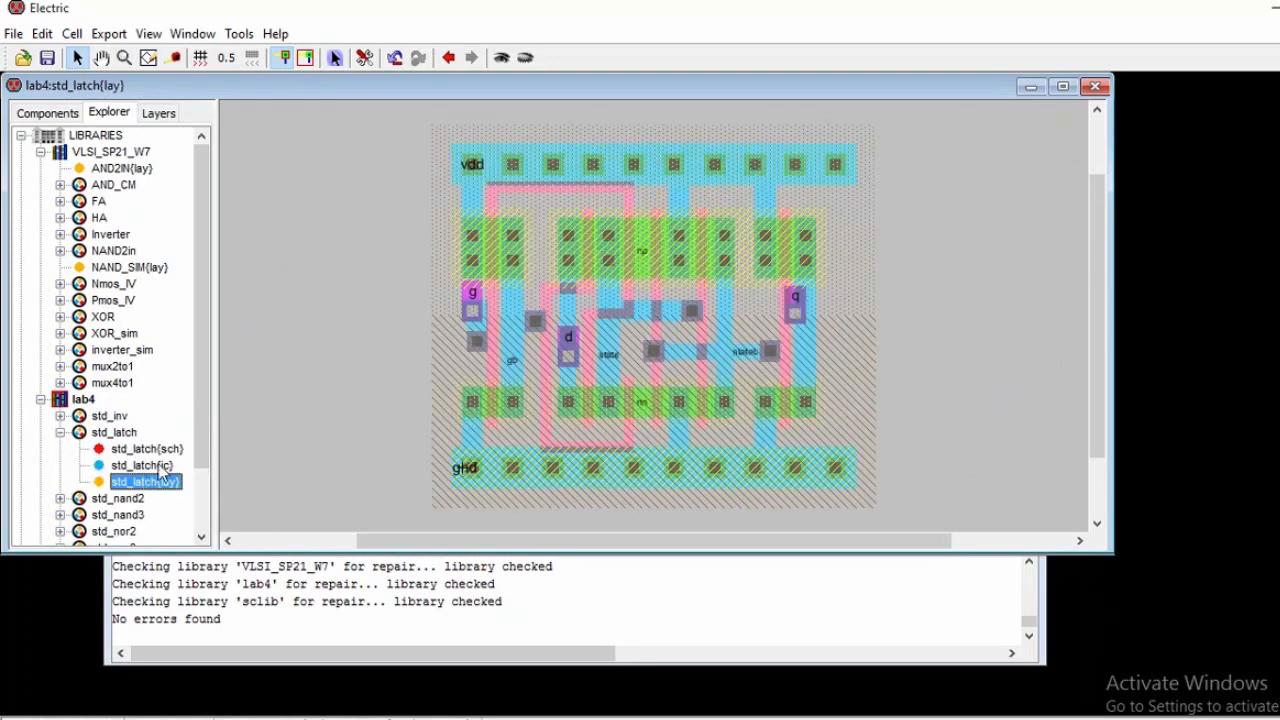
- Collapse the std_latch group, expand std_inv in the lab4 library and open the std_inv layout
scroll(145, 376, down, 1)
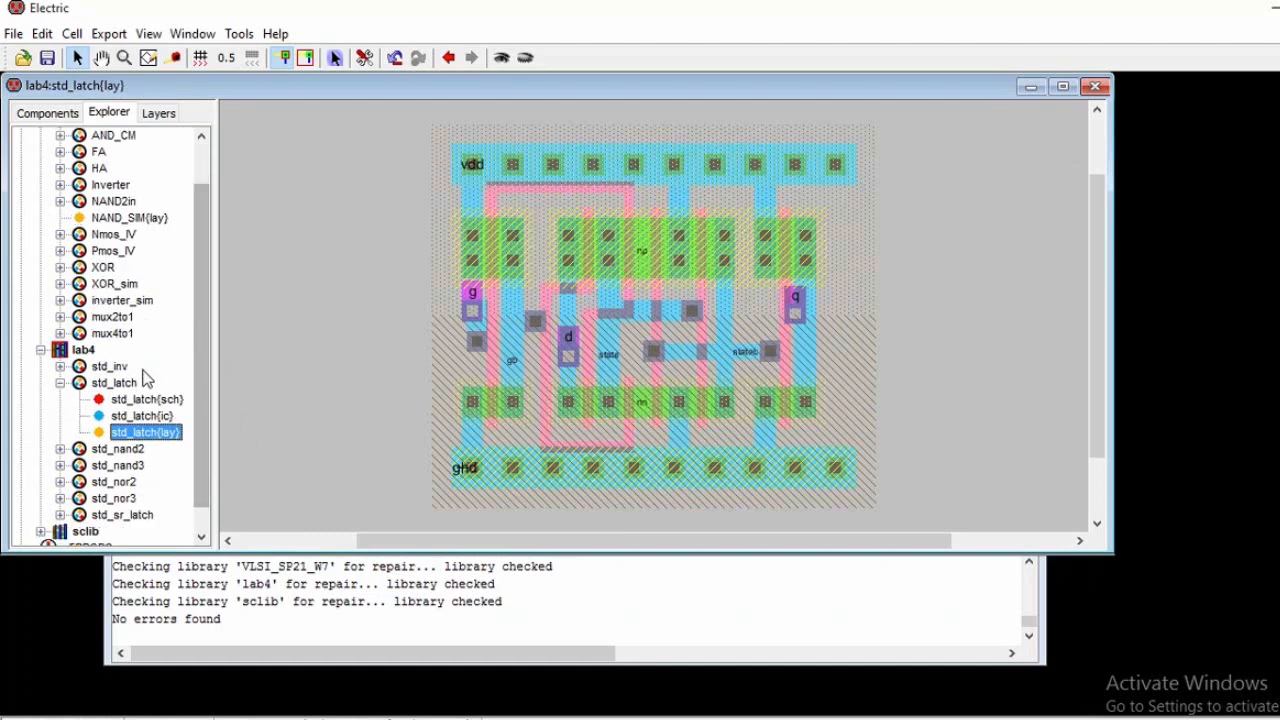
click(61, 383)
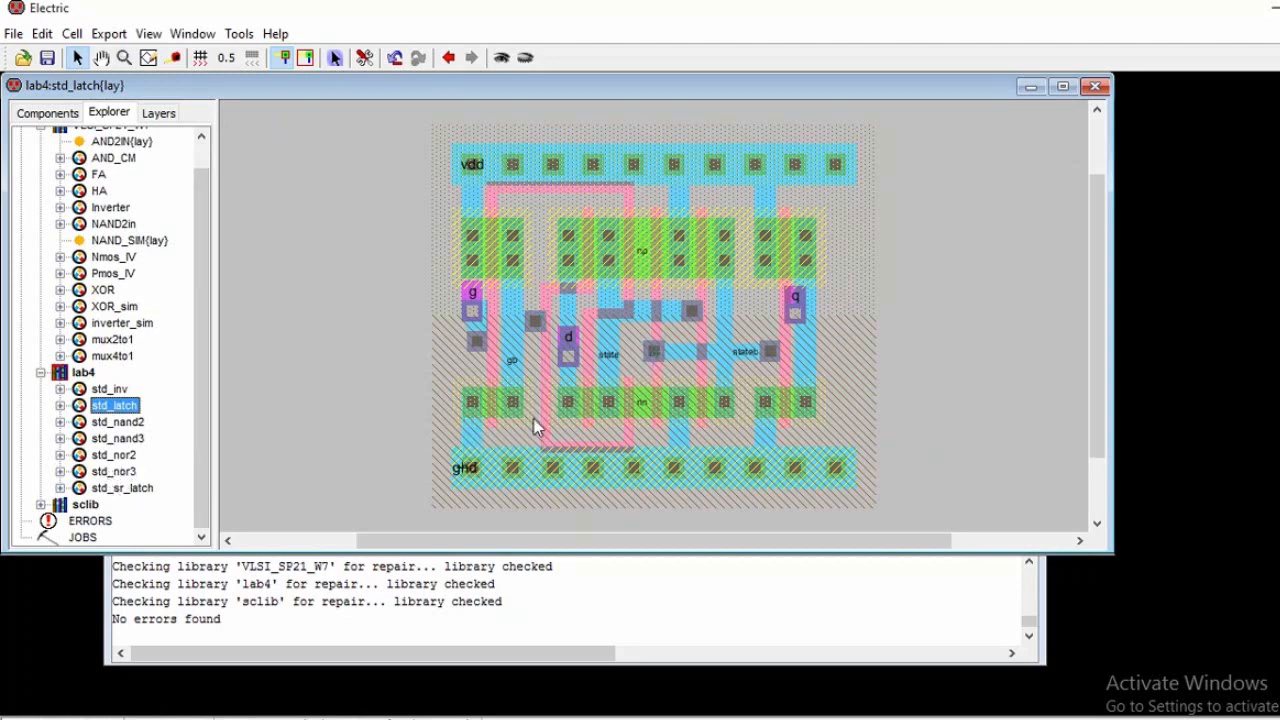
click(60, 389)
double_click(145, 437)
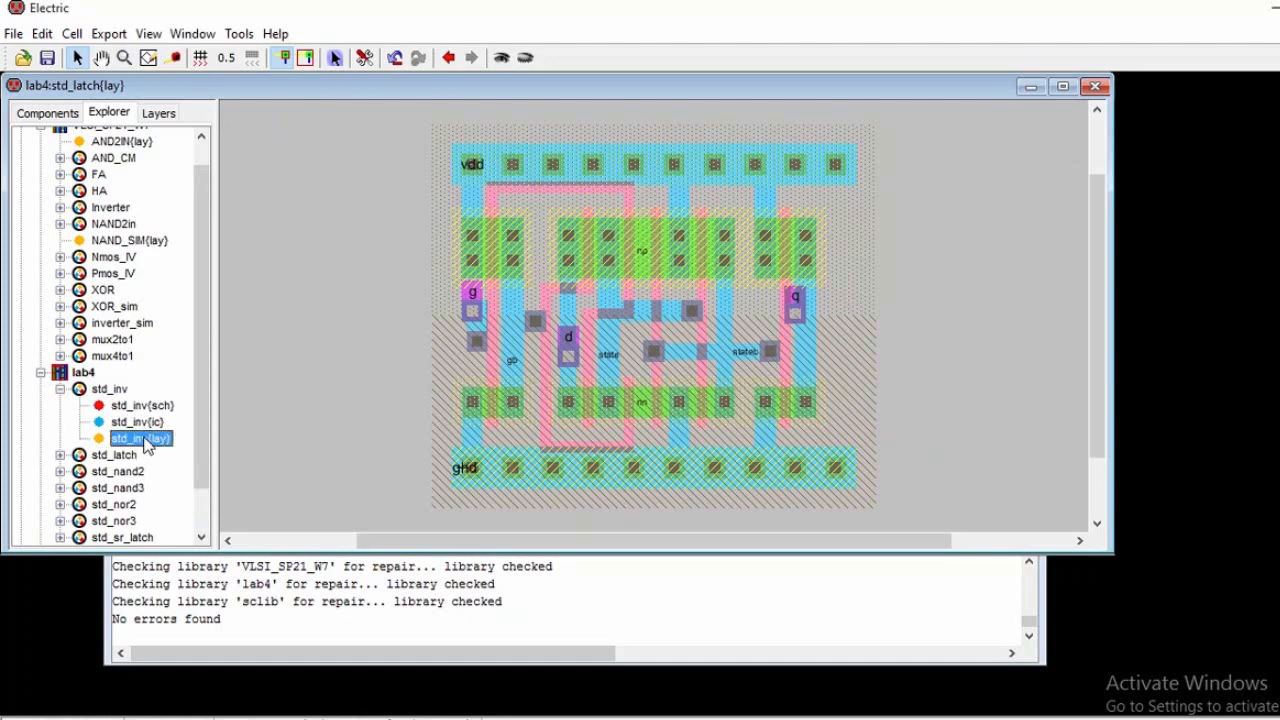
- Examine the std_inv layout from the vdd rail through ports a and y down to the gnd rail
ctrl+scroll(630, 243, up, 1)
ctrl+scroll(630, 243, up, 1)
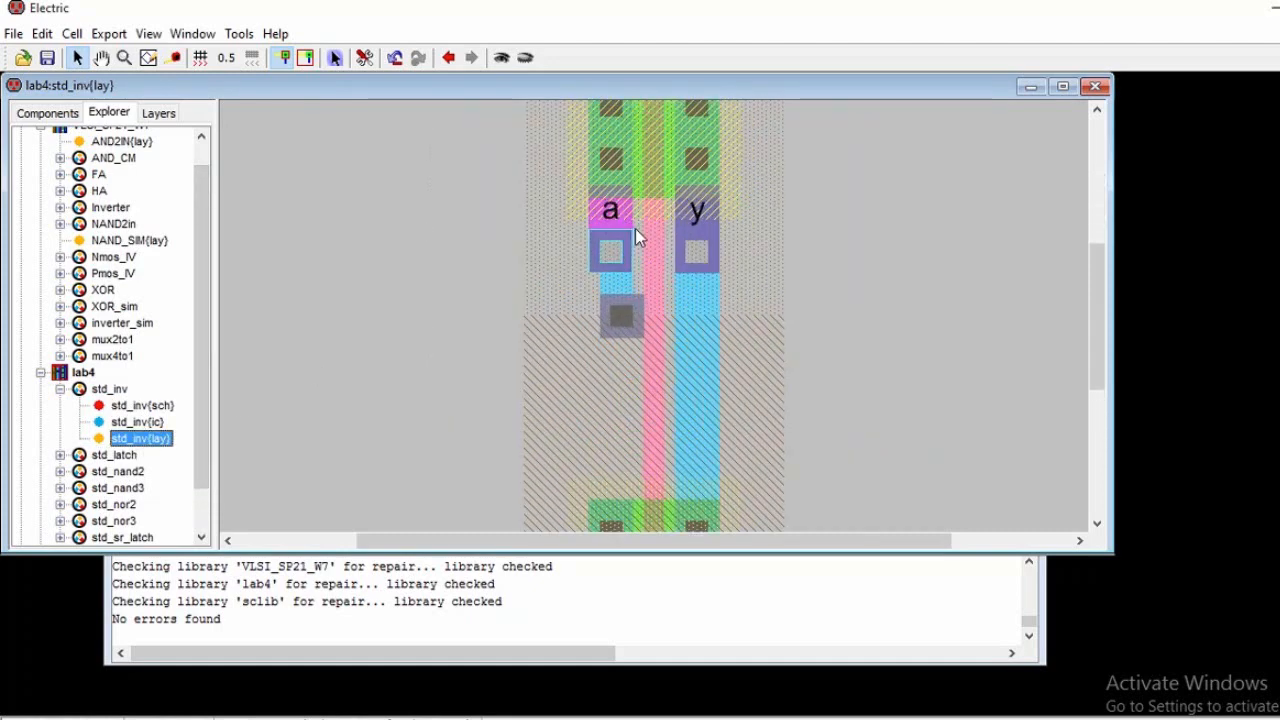
scroll(668, 178, up, 1)
scroll(666, 184, down, 4)
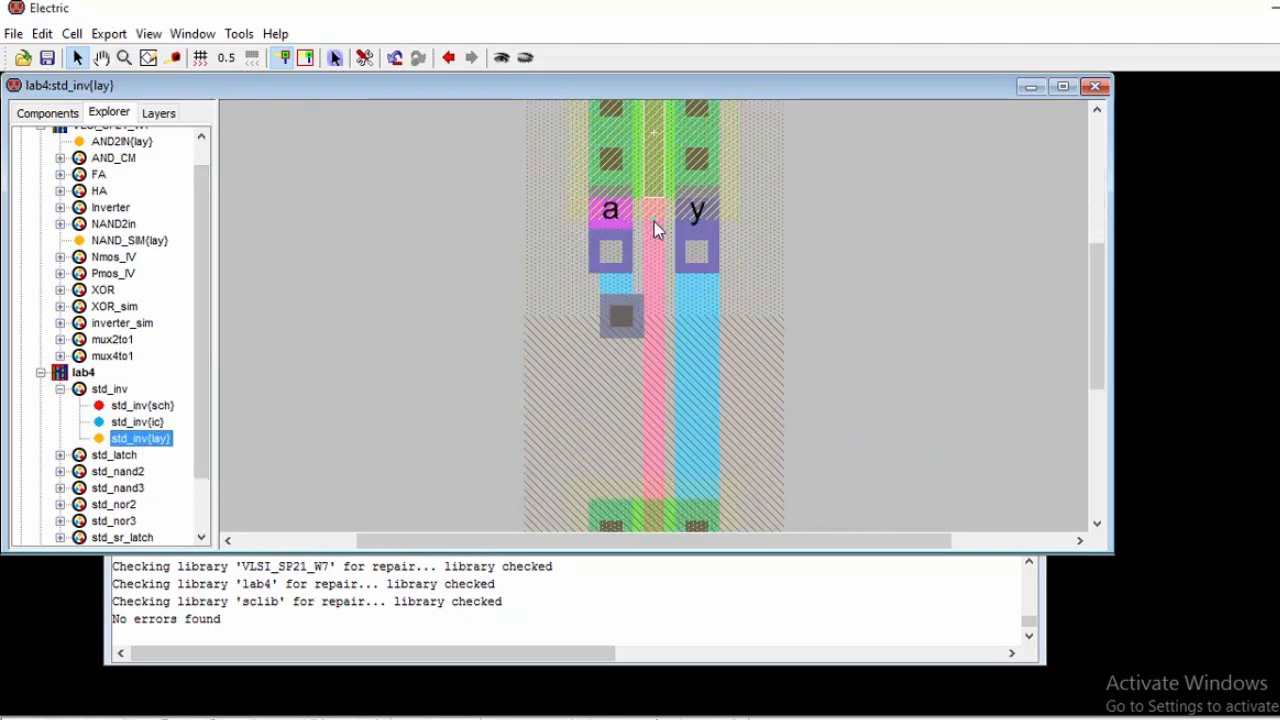
click(662, 186)
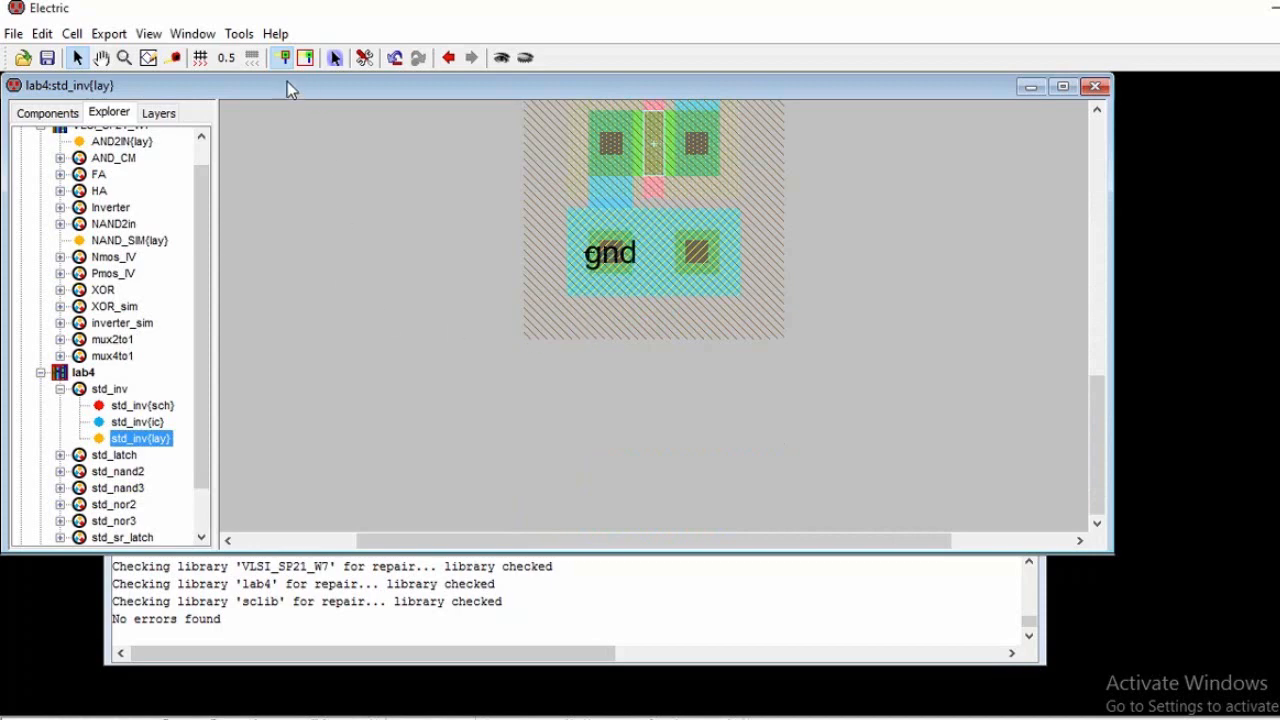
scroll(650, 318, up, 3)
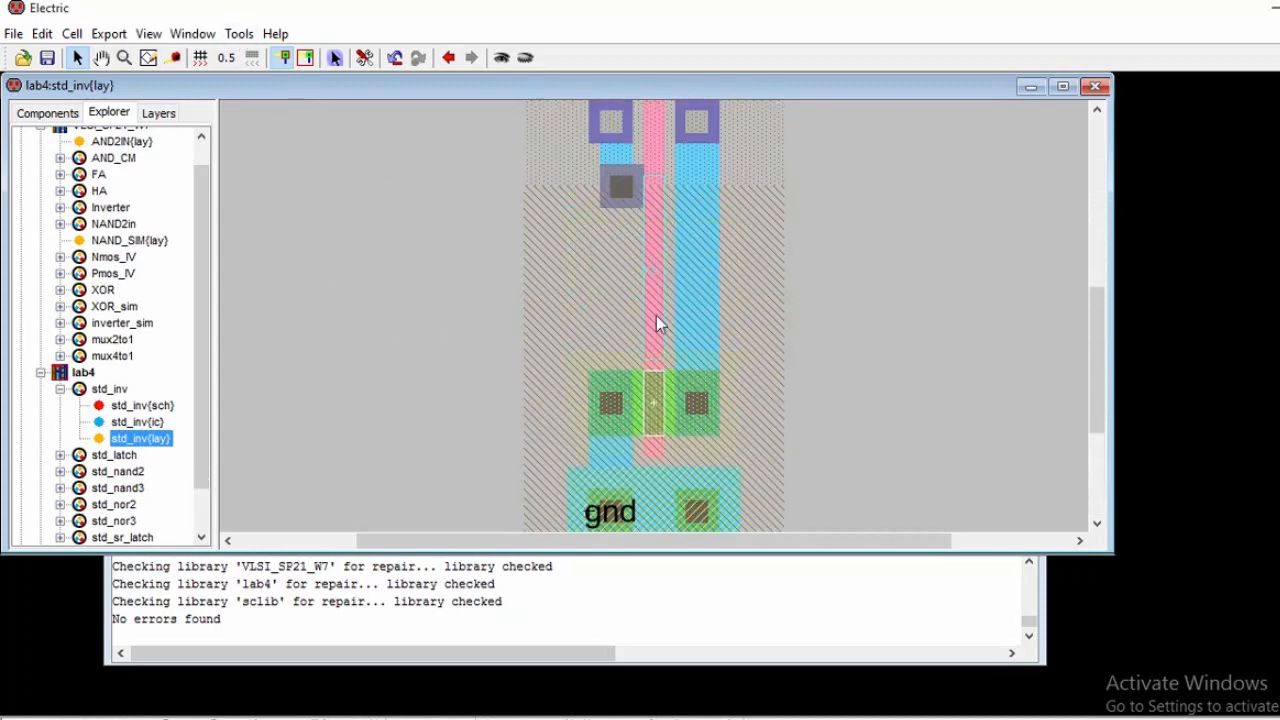
scroll(818, 365, up, 3)
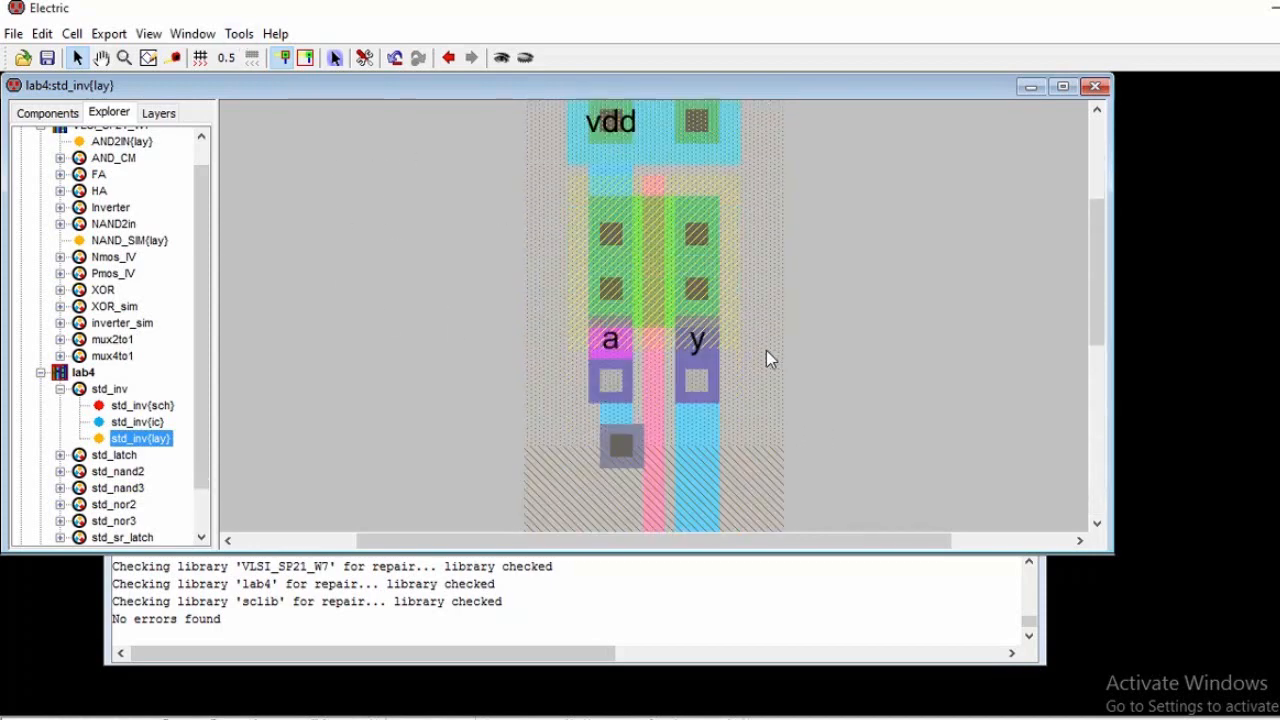
scroll(431, 345, down, 2)
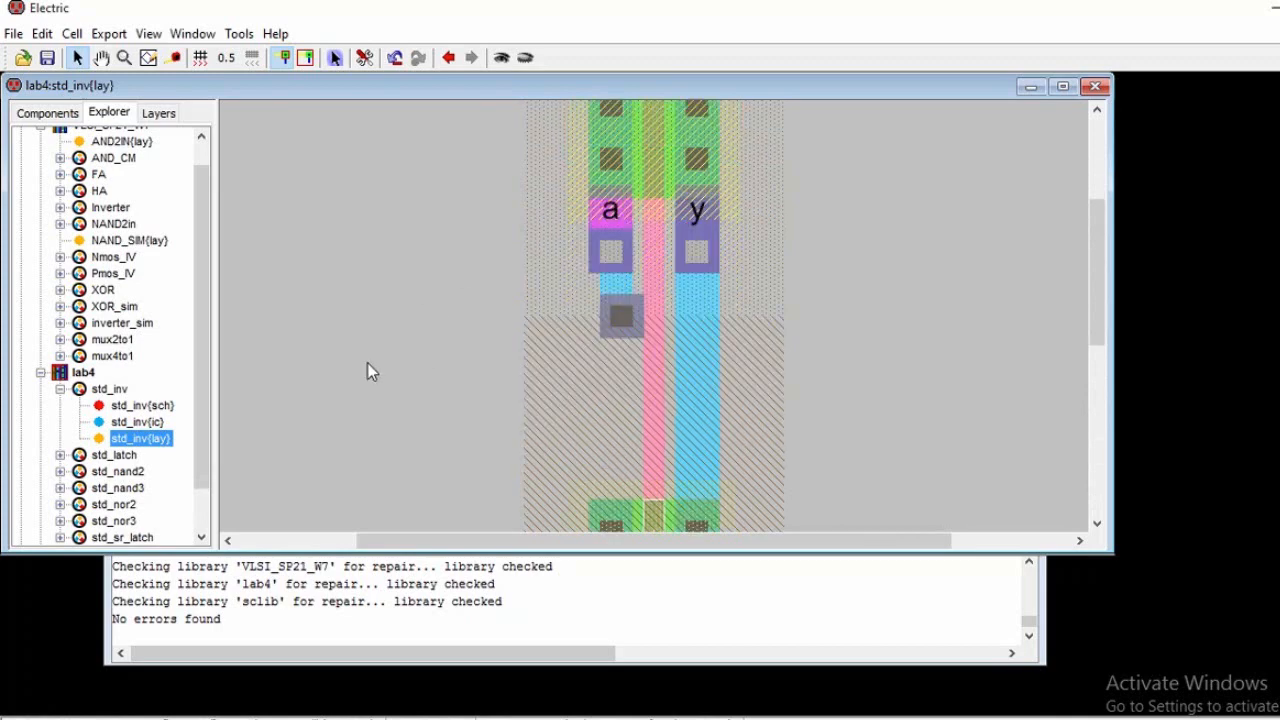
- Collapse the std_inv group and select the mux2to1 and mux4to1 groups in the VLSI_SP21_W7 library
click(59, 394)
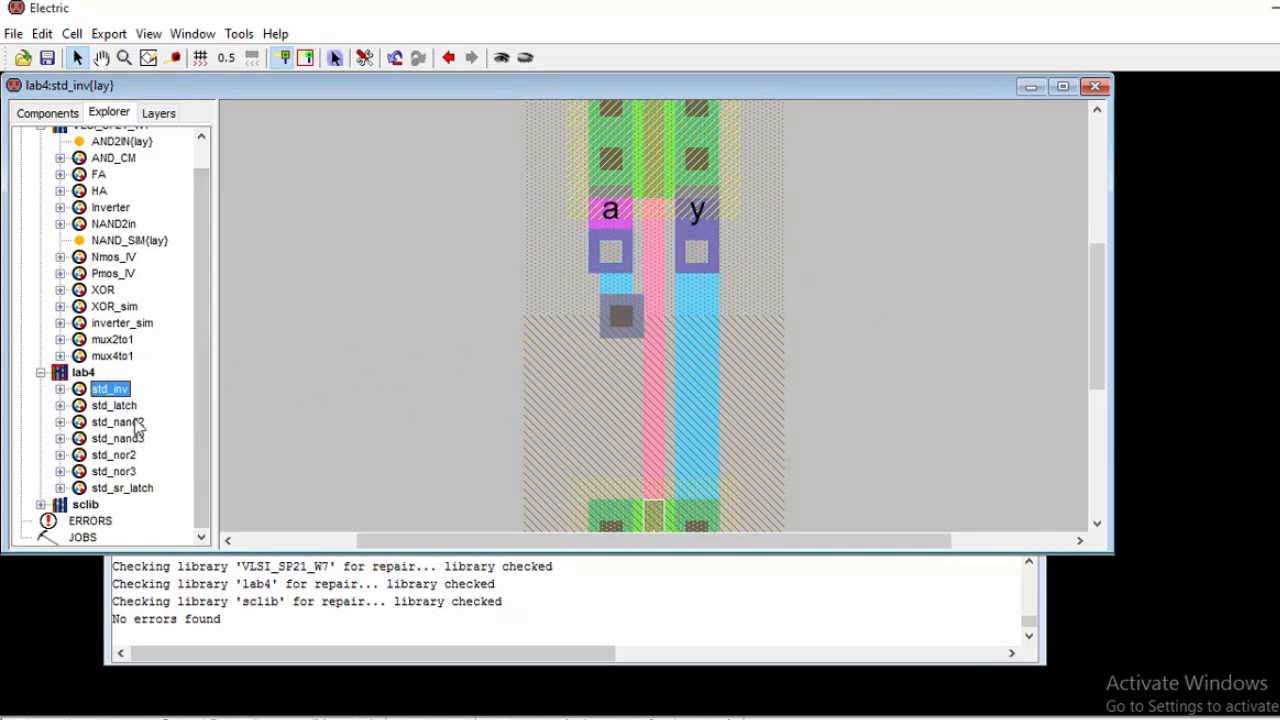
click(114, 341)
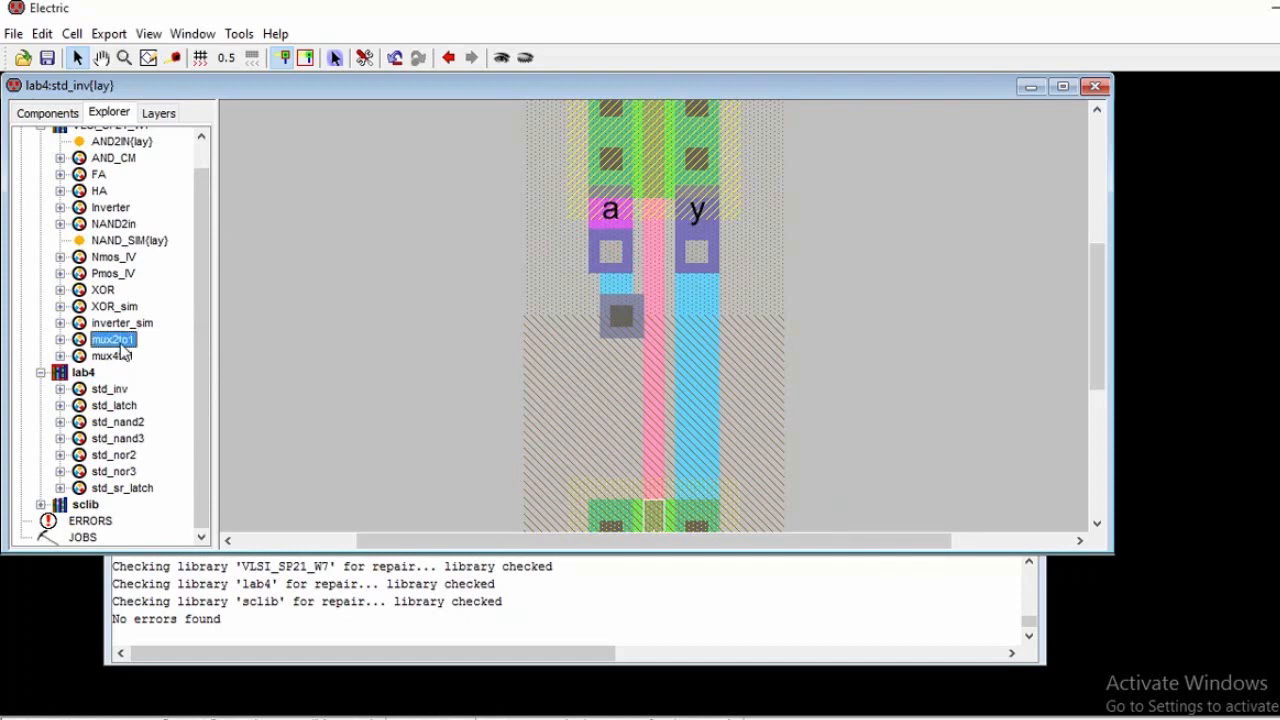
click(118, 360)
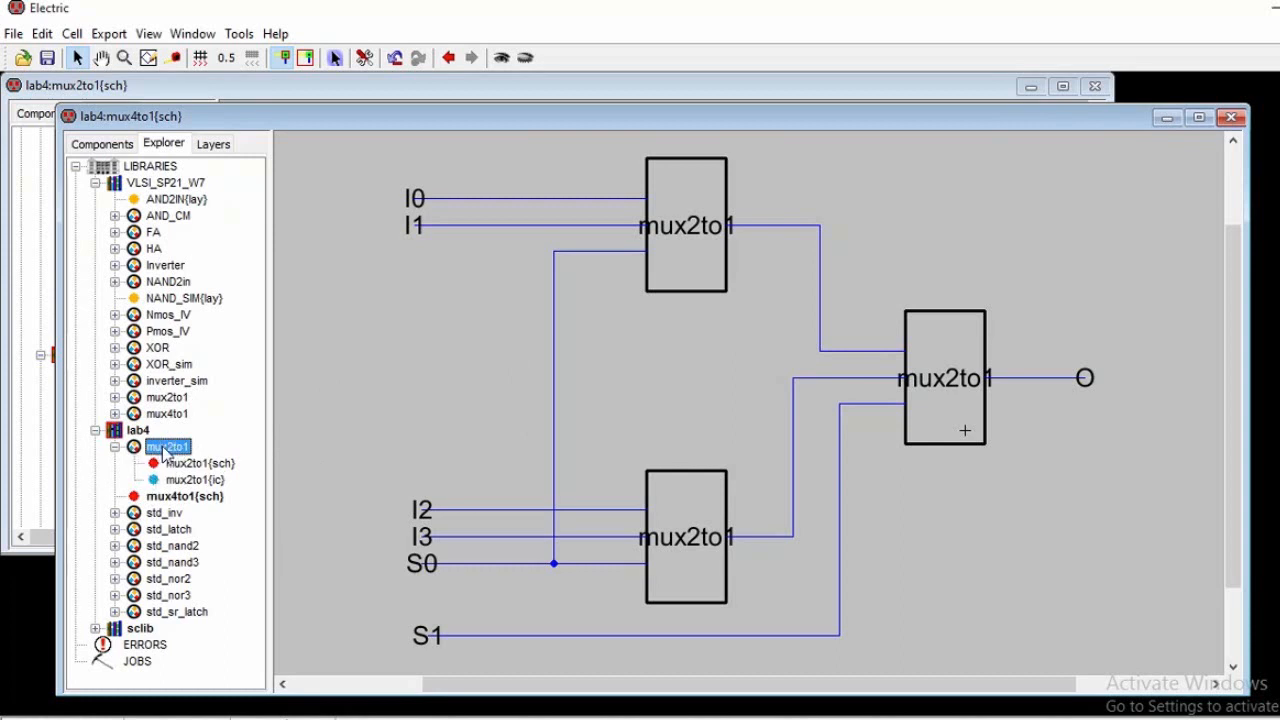
- Open lab4's mux2to1 schematic and match its upper nand2 gate to the std_nand2 icon cell
click(191, 468)
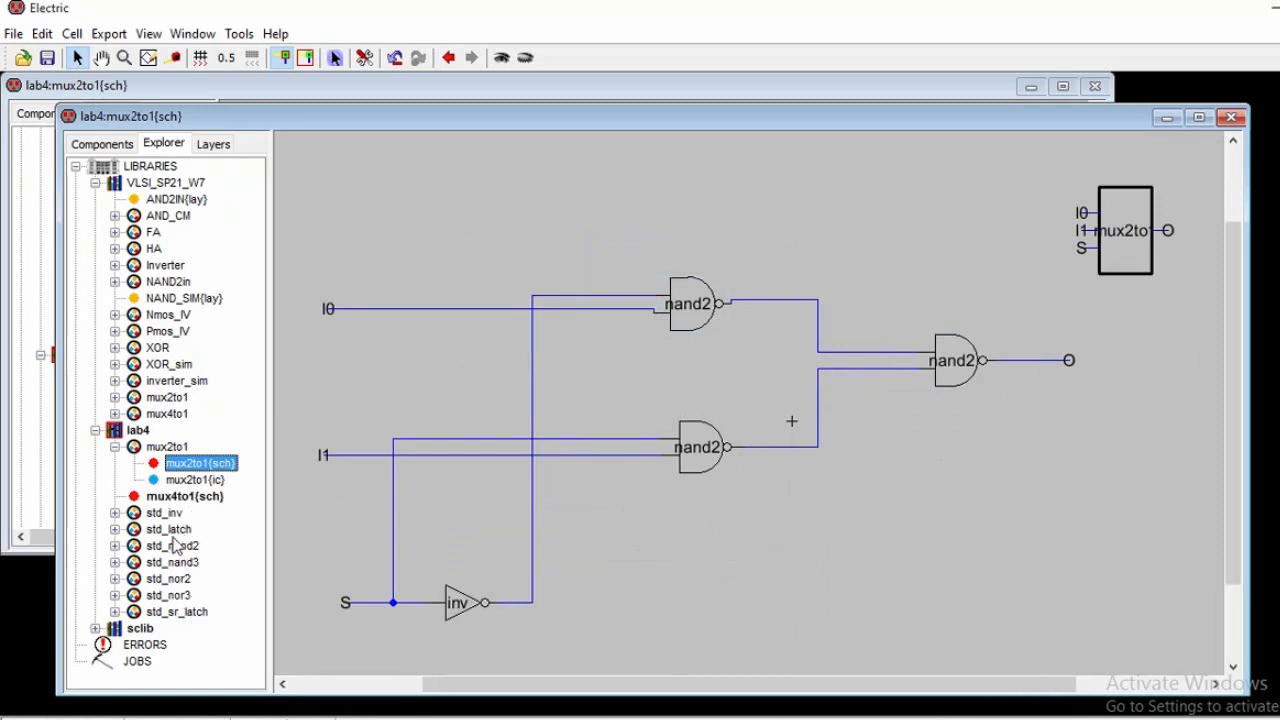
click(691, 330)
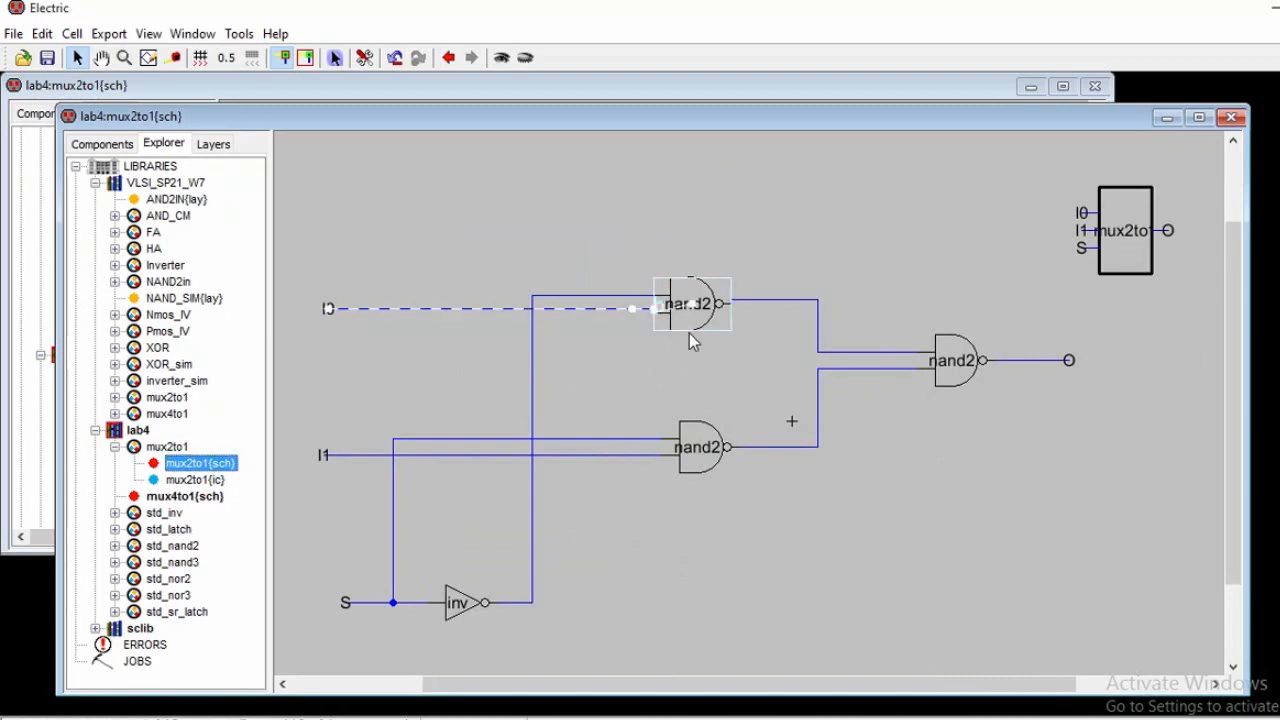
click(114, 546)
click(200, 579)
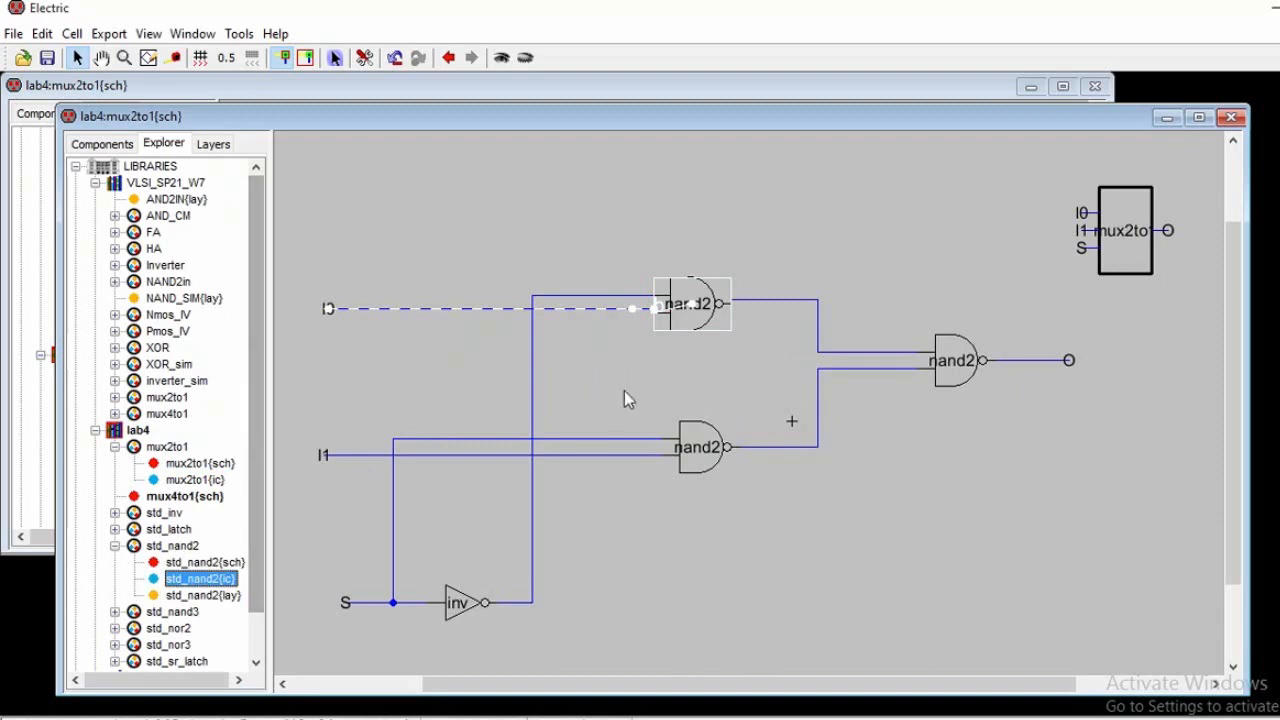
- Match the inverter in the mux2to1 schematic to the std_inv icon cell, then collapse the std_inv group
click(442, 603)
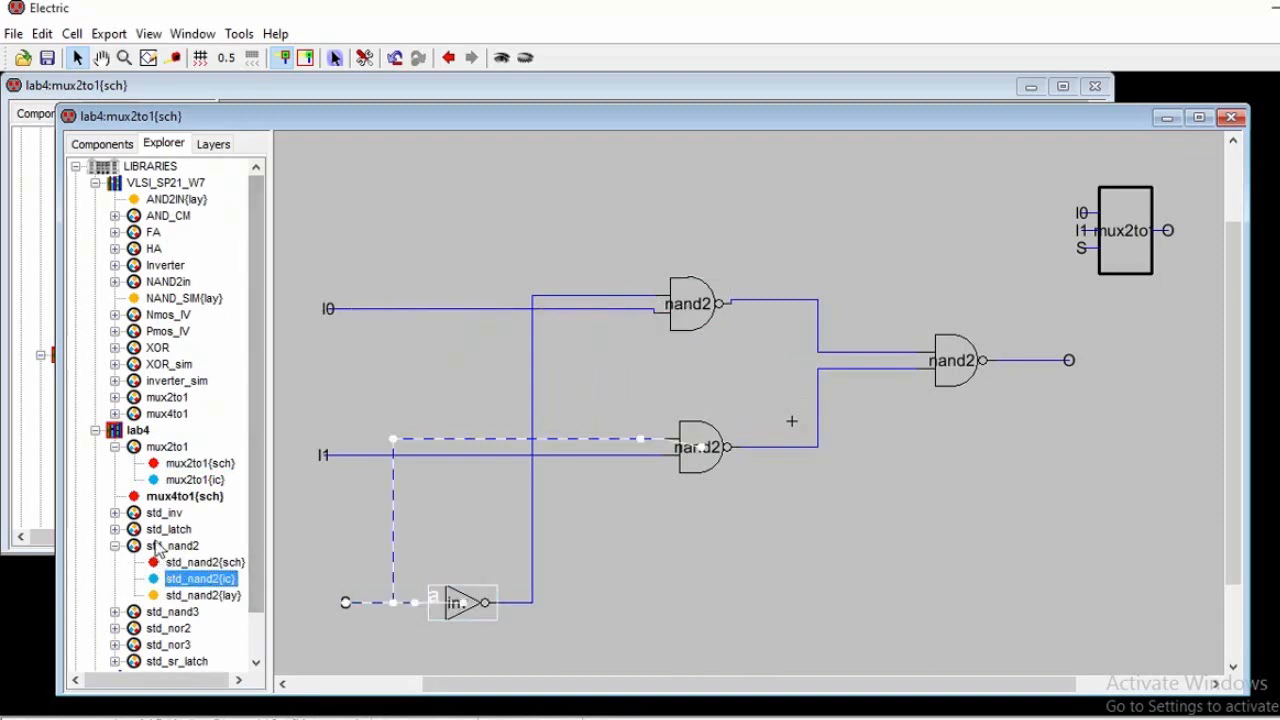
click(114, 513)
click(198, 546)
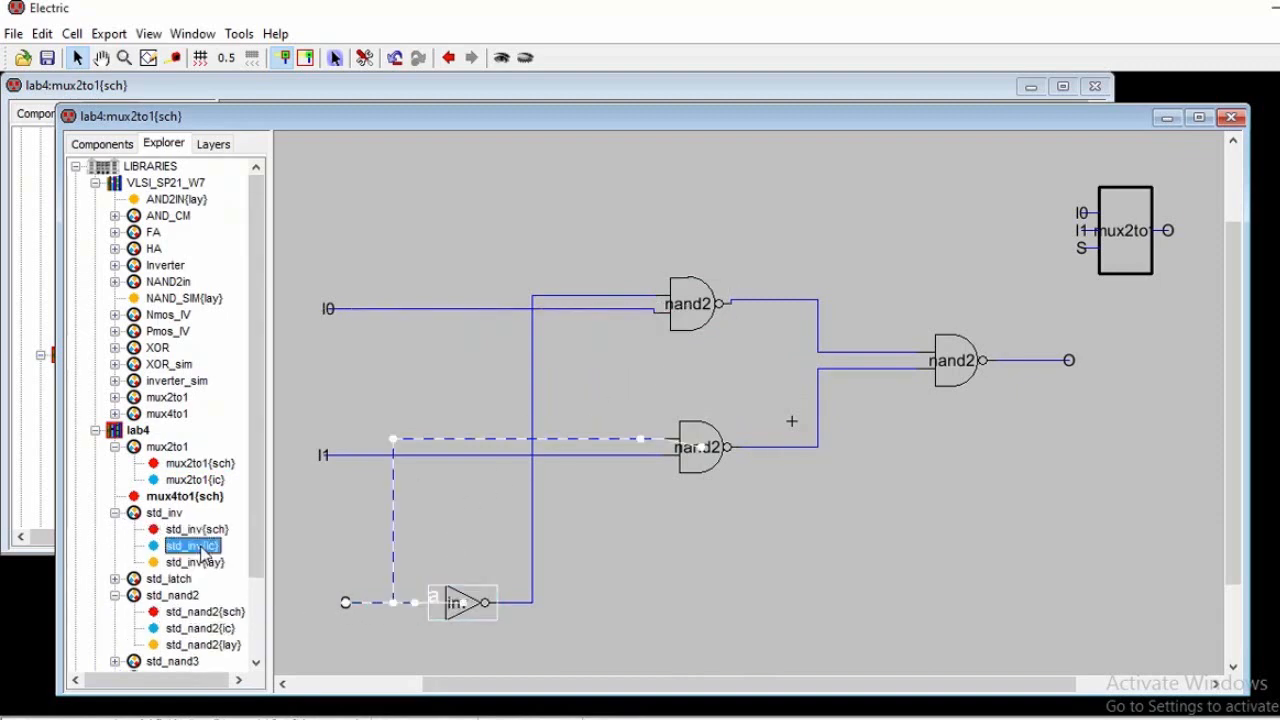
click(114, 513)
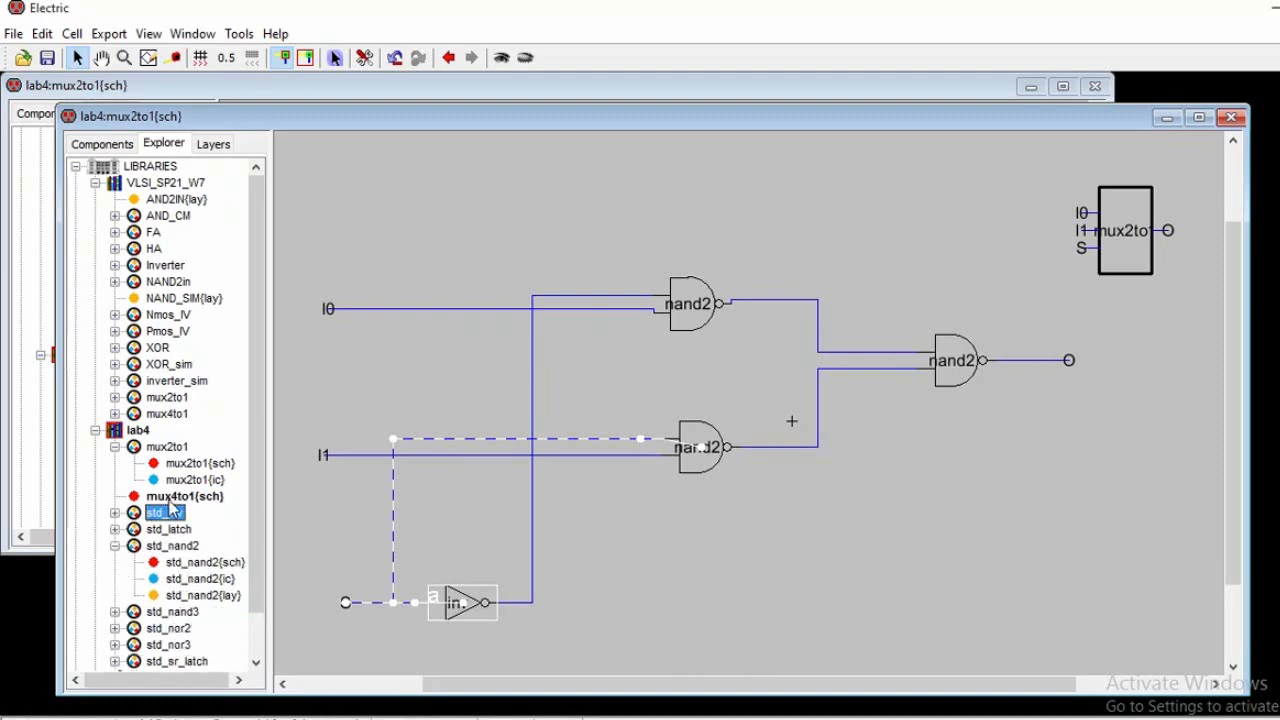
- Open lab4's mux4to1 schematic, locate its mux2to1 icon and schematic cells, and collapse the VLSI_SP21_W7 library
double_click(185, 496)
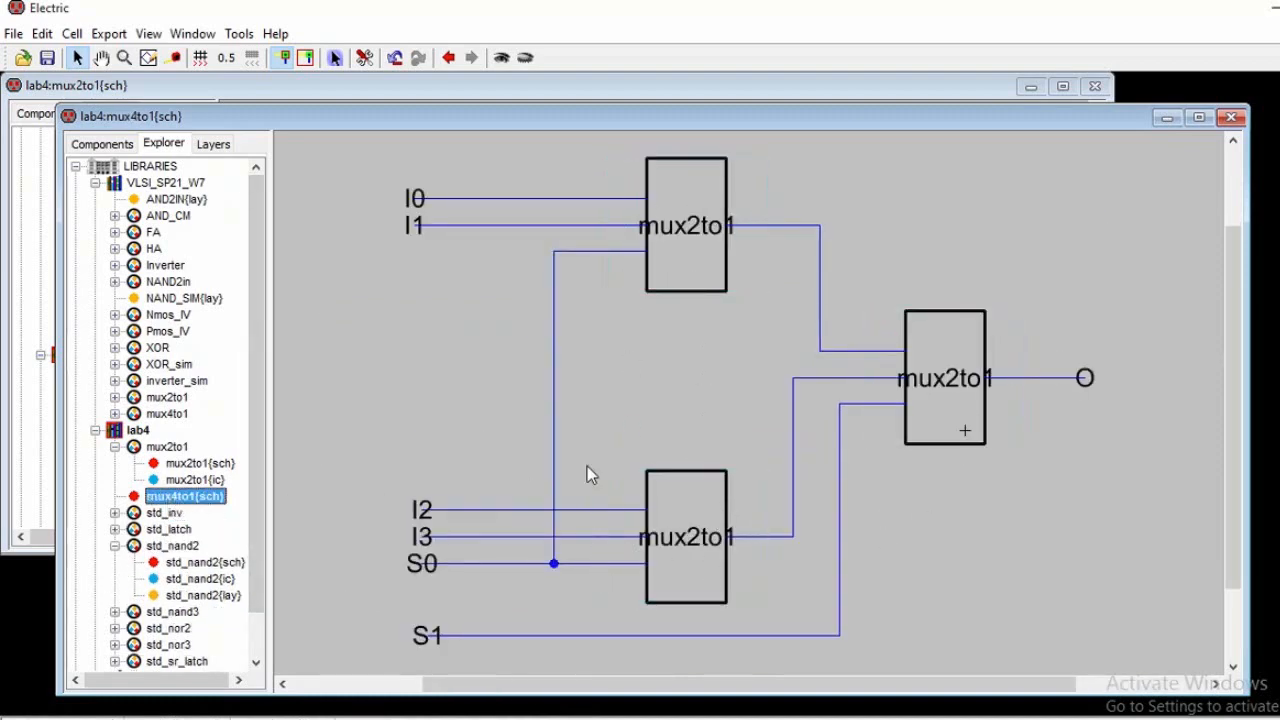
click(192, 480)
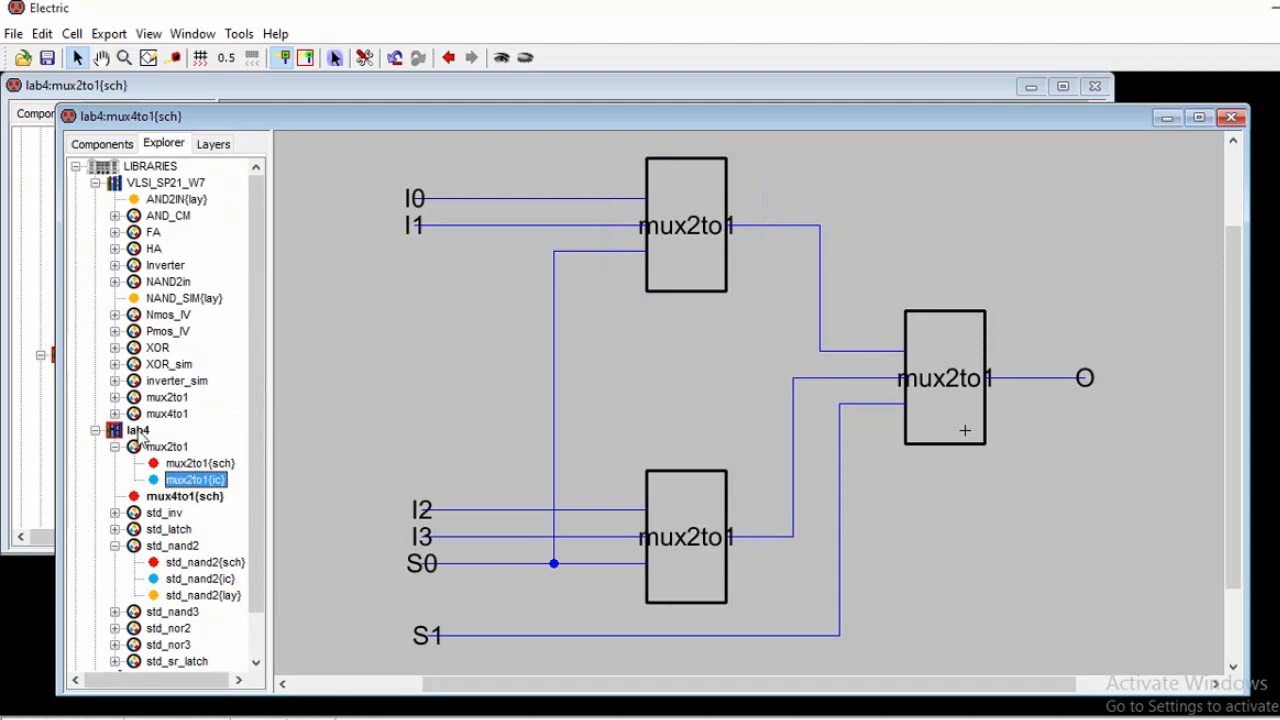
click(95, 183)
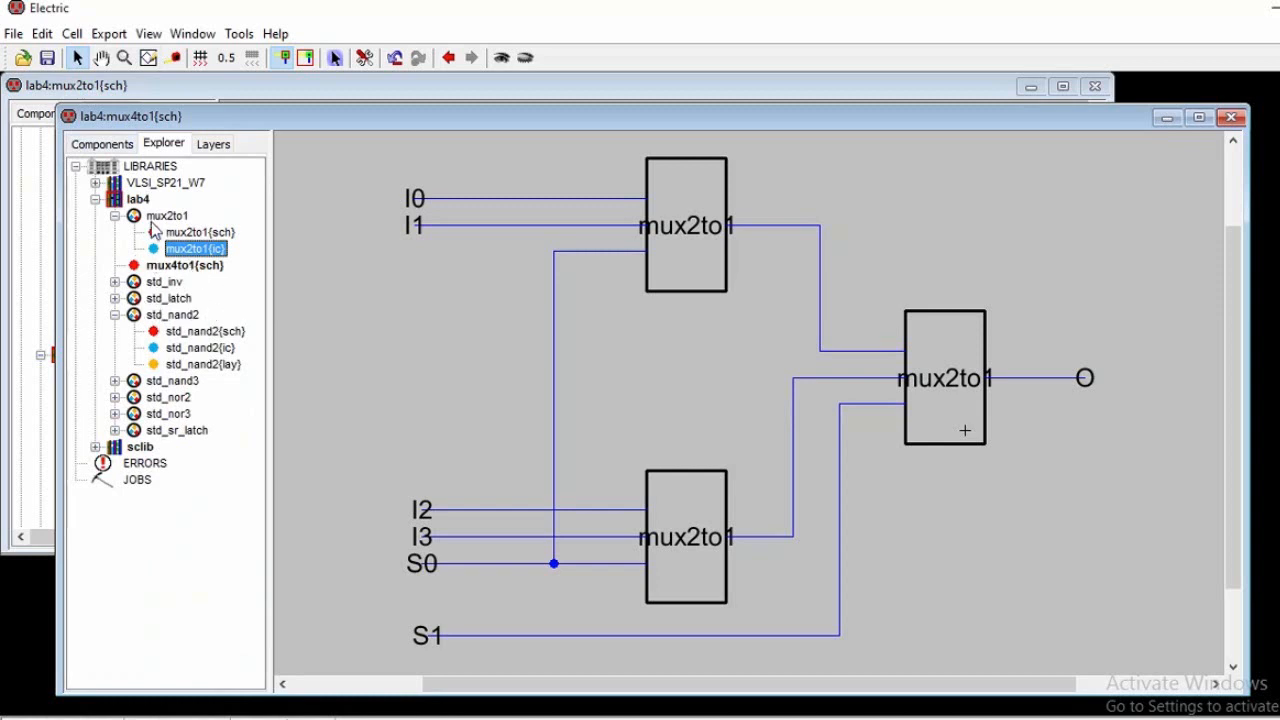
click(197, 233)
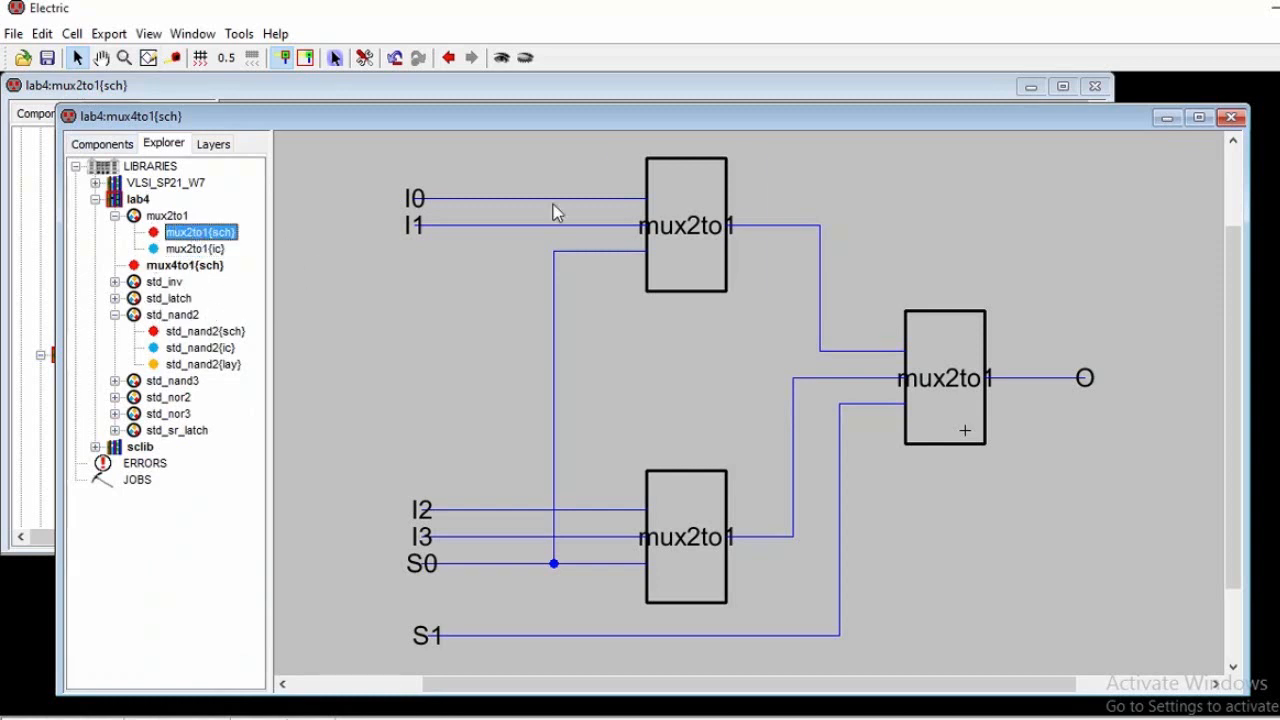
- Convert the current mux4to1 schematic to layout with the Silicon Compiler
click(239, 33)
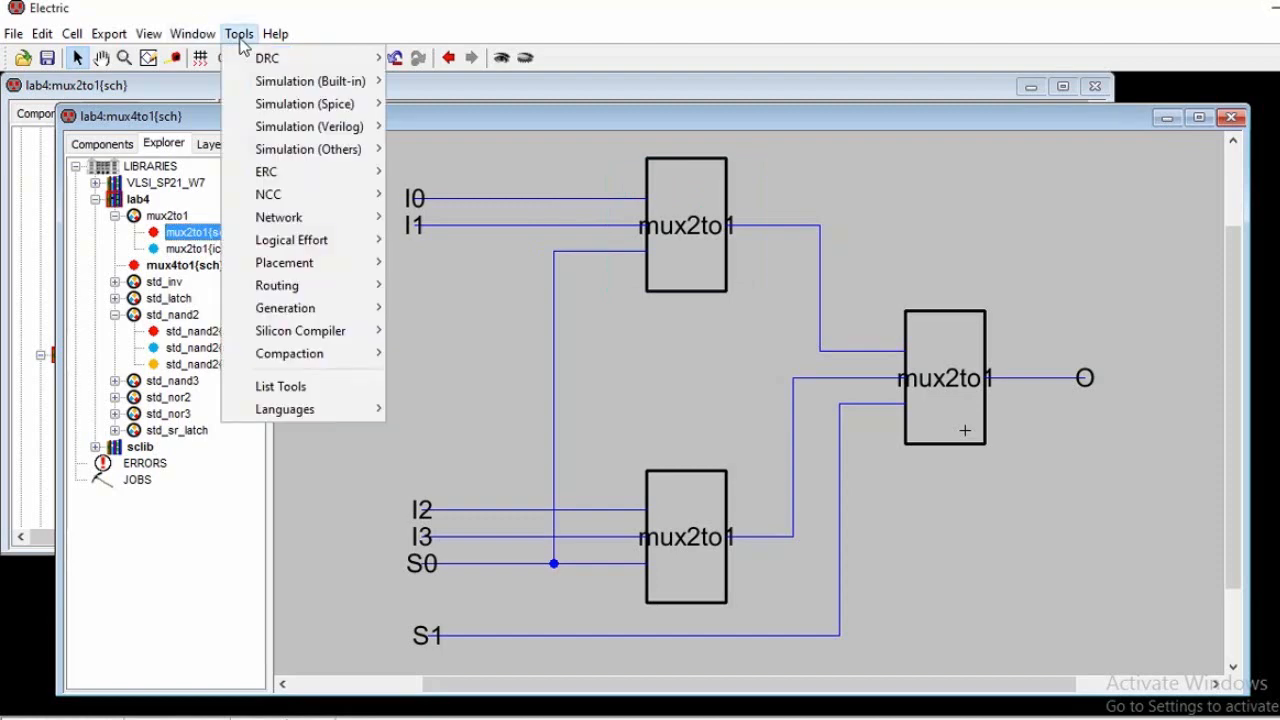
mouse_move(334, 331)
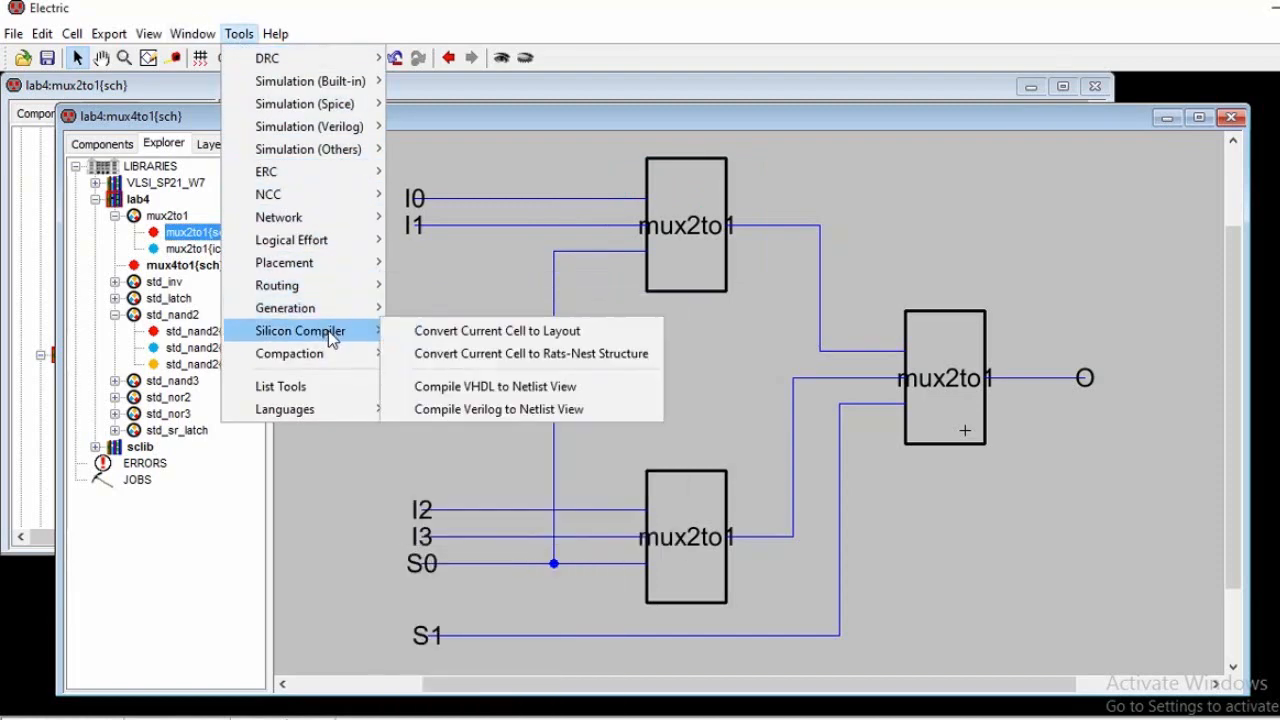
click(435, 335)
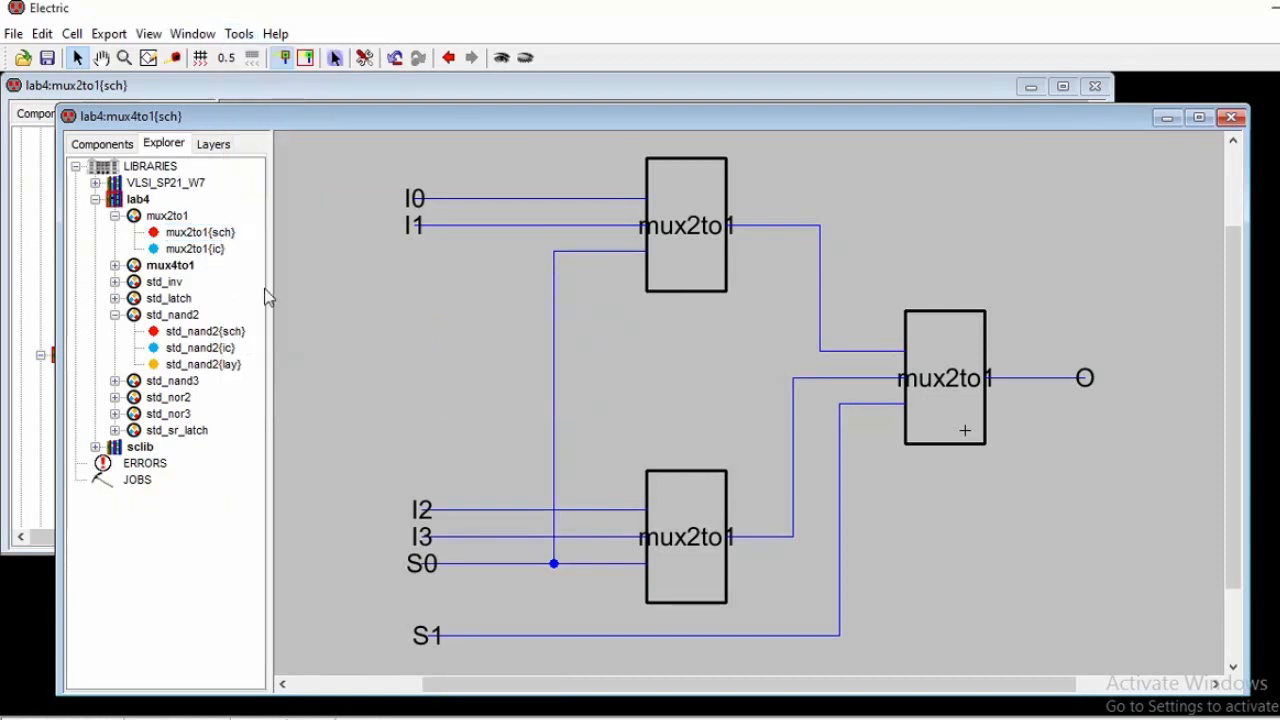
- Expand the mux4to1 group in lab4 and delete its net.quisc netlist cell
click(114, 266)
click(210, 316)
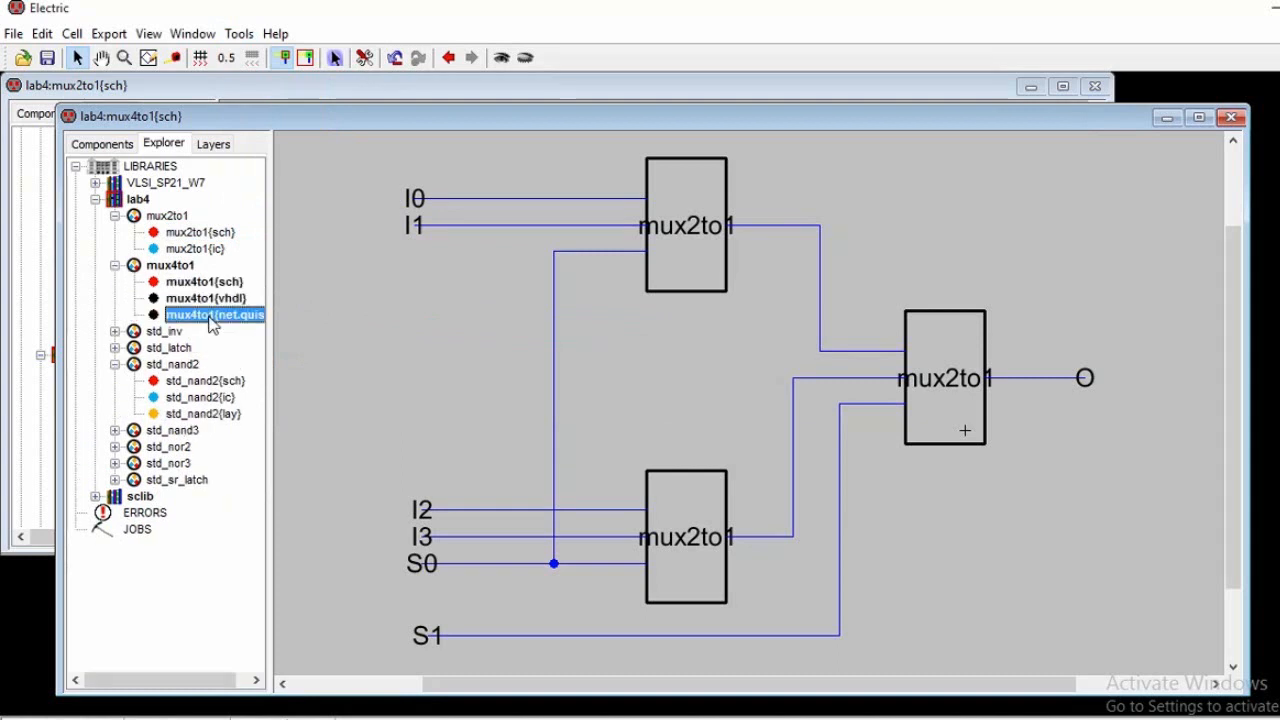
right_click(212, 325)
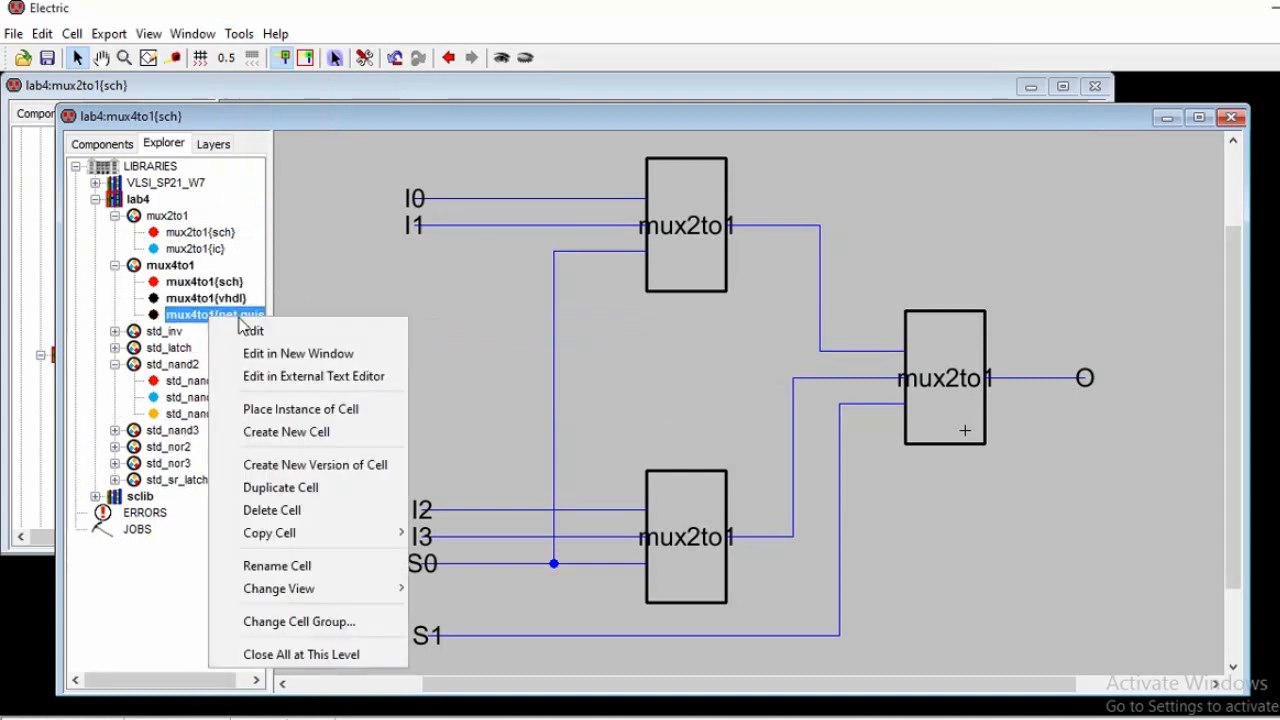
click(331, 511)
click(640, 409)
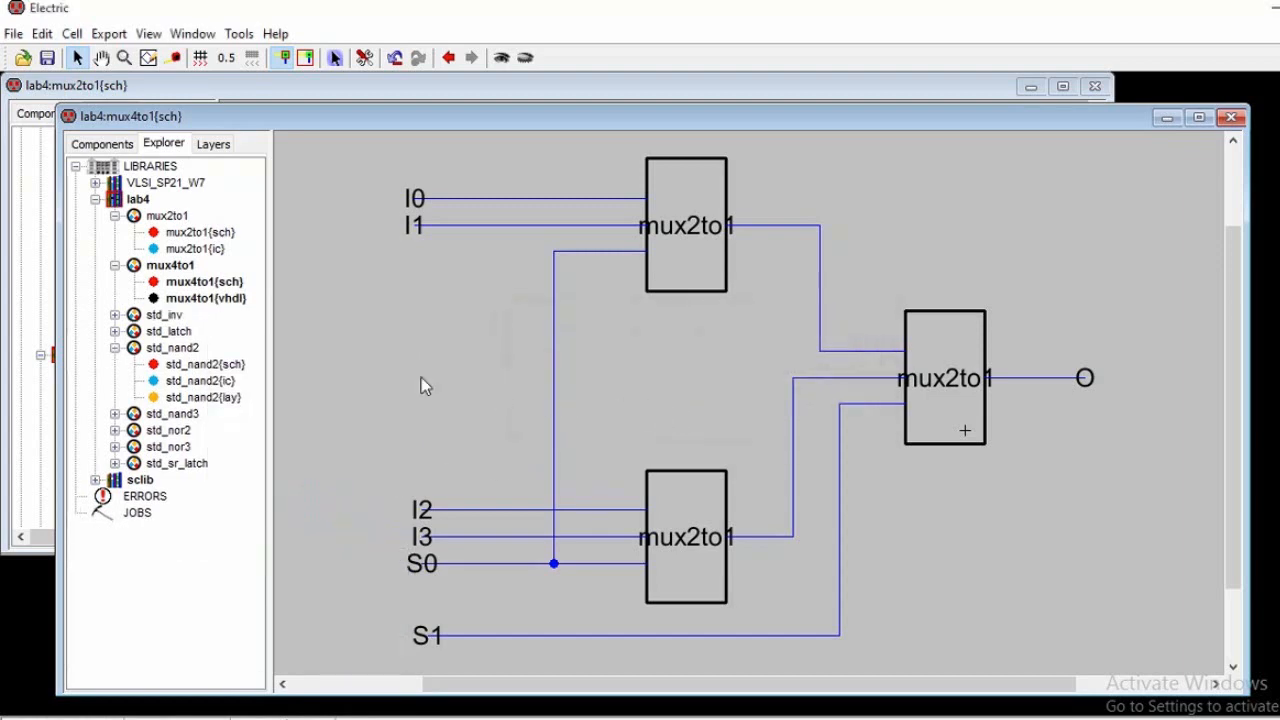
- Open the mux4to1 VHDL cell and delete the std_inv and std_nand2 cell descriptions from its text
double_click(230, 299)
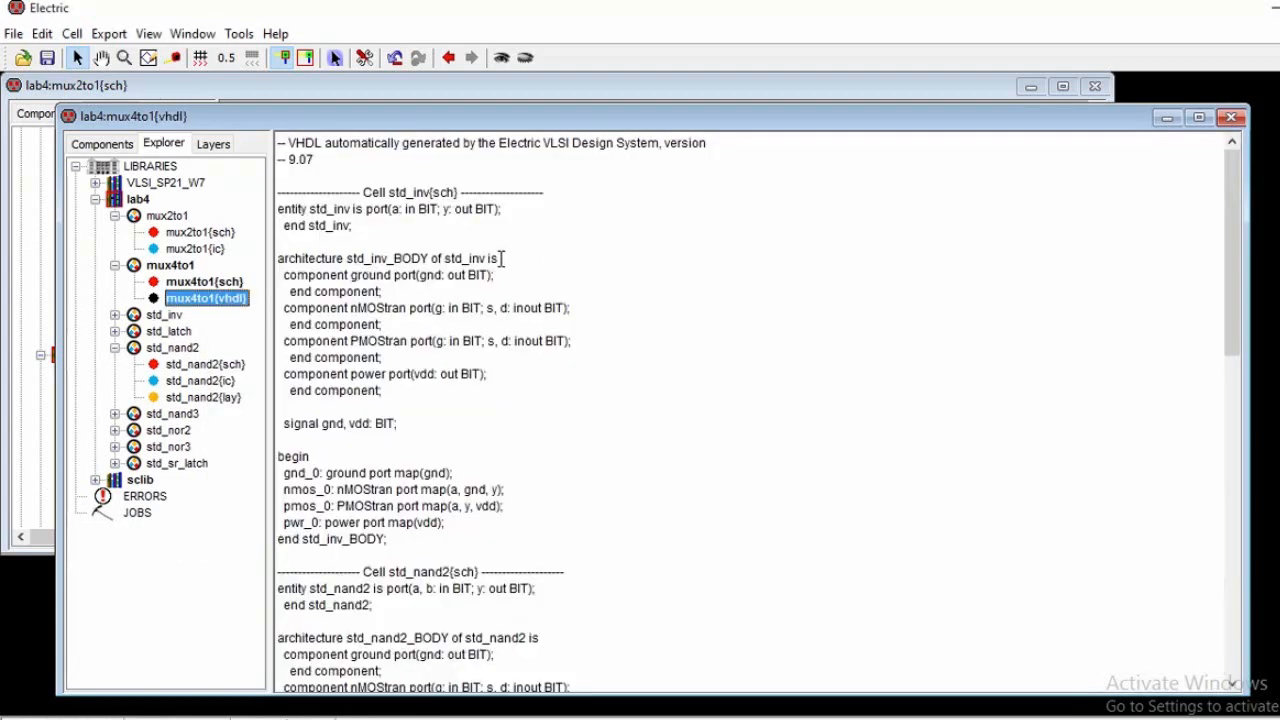
drag(280, 192, 527, 651)
key(Delete)
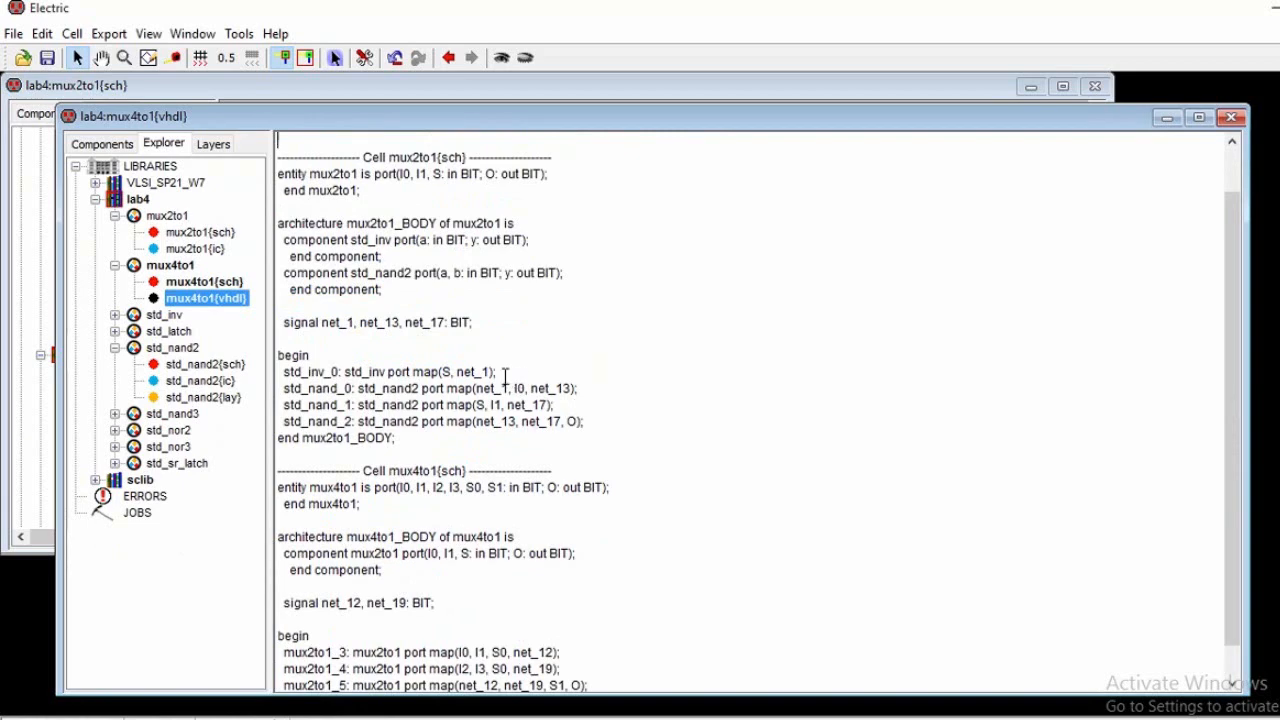
- Open lab4's mux2to1 schematic and convert it to layout with the Silicon Compiler
double_click(198, 237)
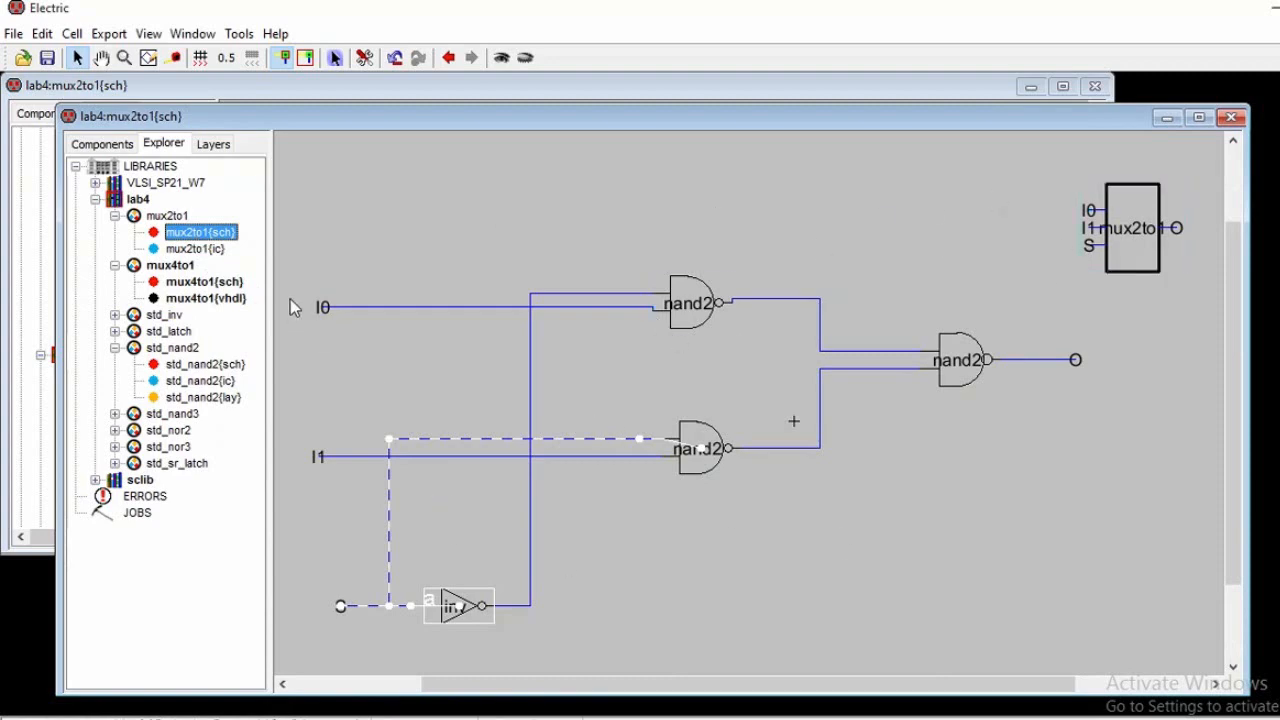
click(233, 33)
mouse_move(332, 331)
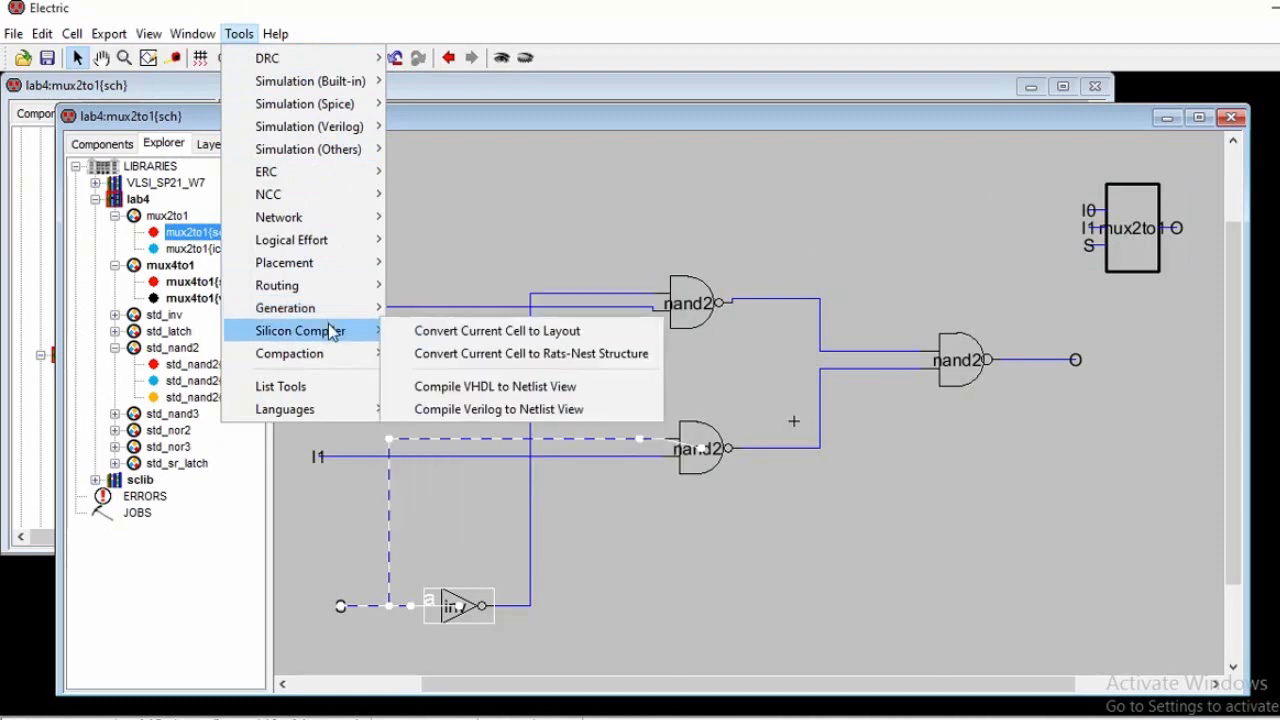
click(425, 333)
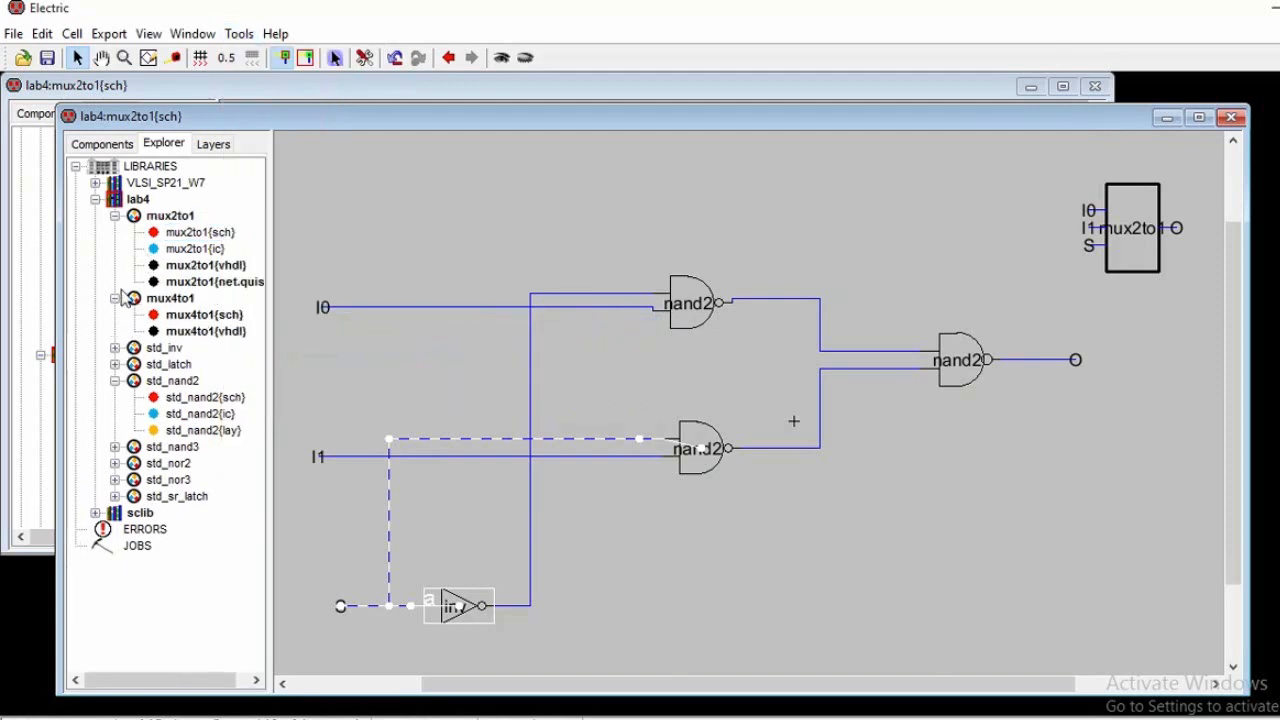
- Delete the net.quisc netlist cell from lab4's mux2to1 group and confirm the deletion
click(206, 281)
right_click(206, 283)
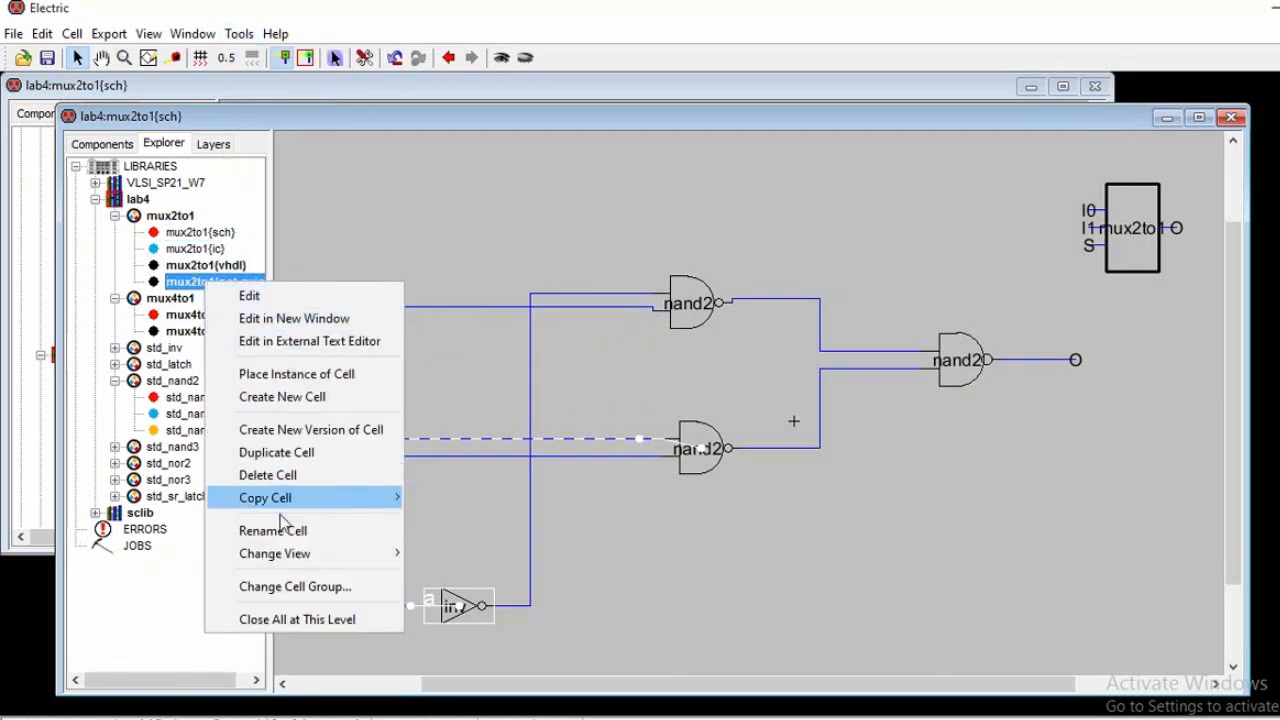
click(290, 475)
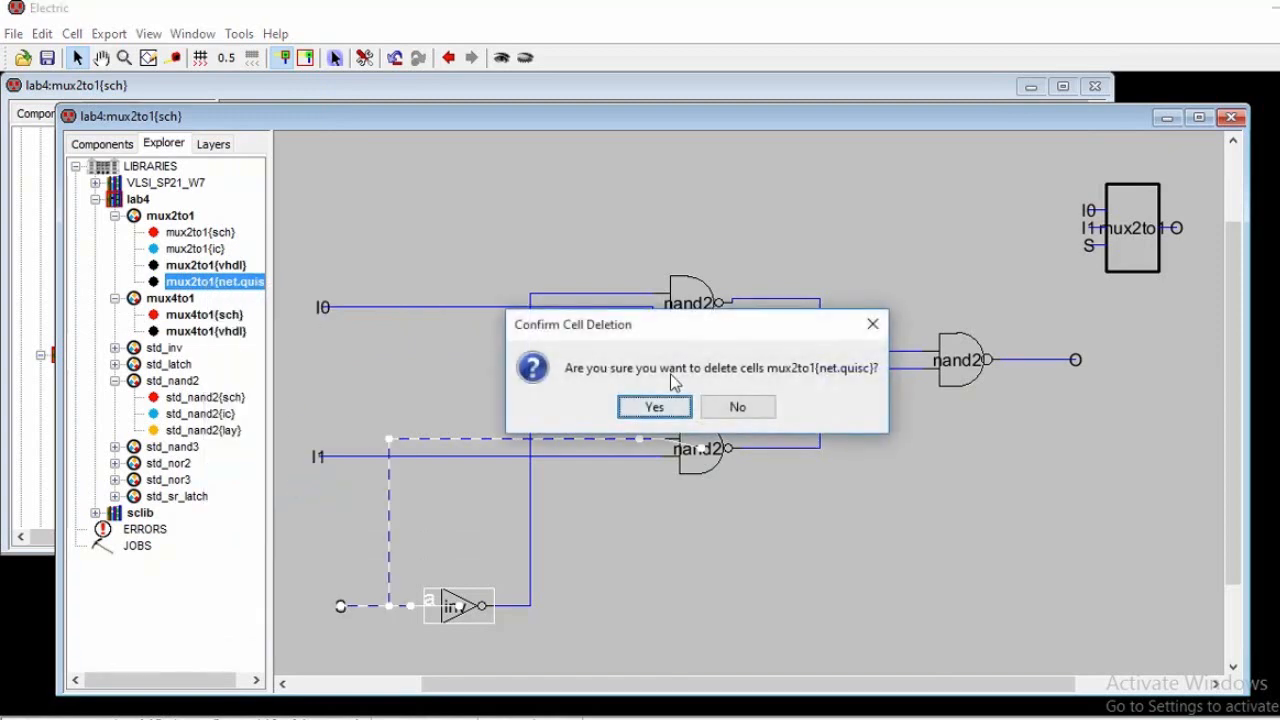
click(654, 407)
- Open the mux2to1 VHDL cell, delete the std_inv and std_nand2 cell descriptions and leftover blank lines, and save the library
click(211, 267)
double_click(211, 266)
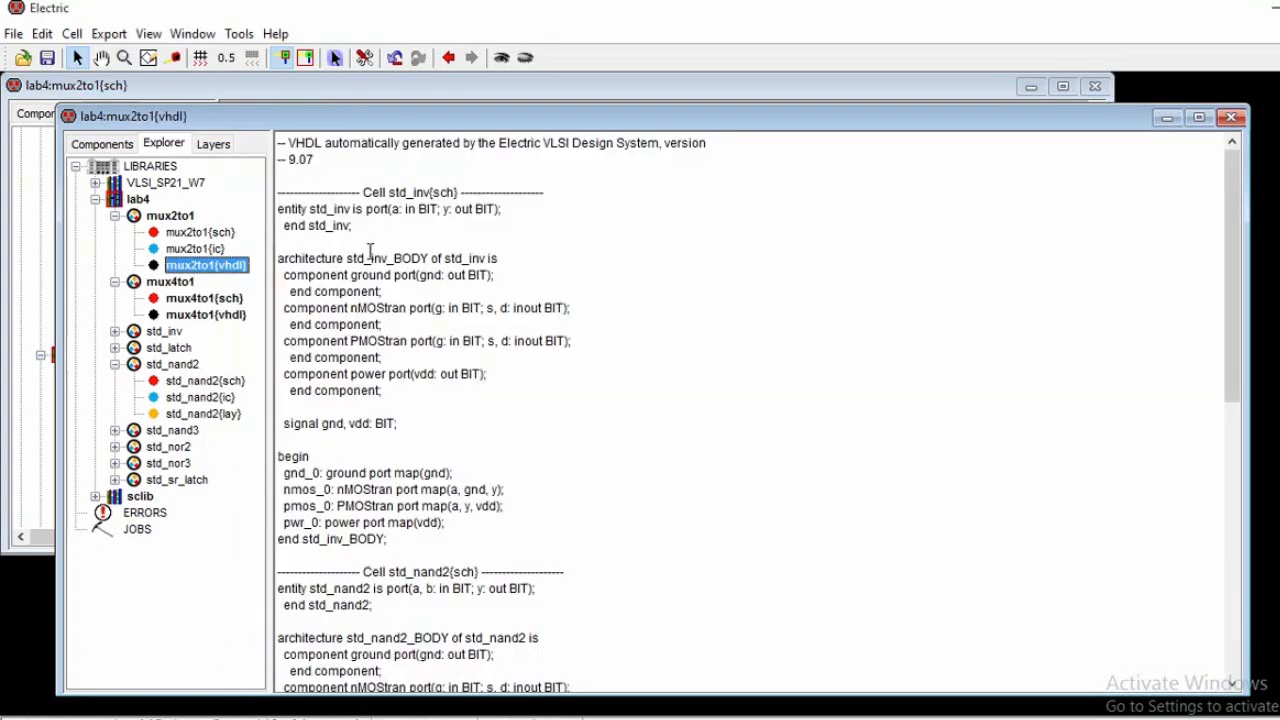
drag(281, 194, 581, 543)
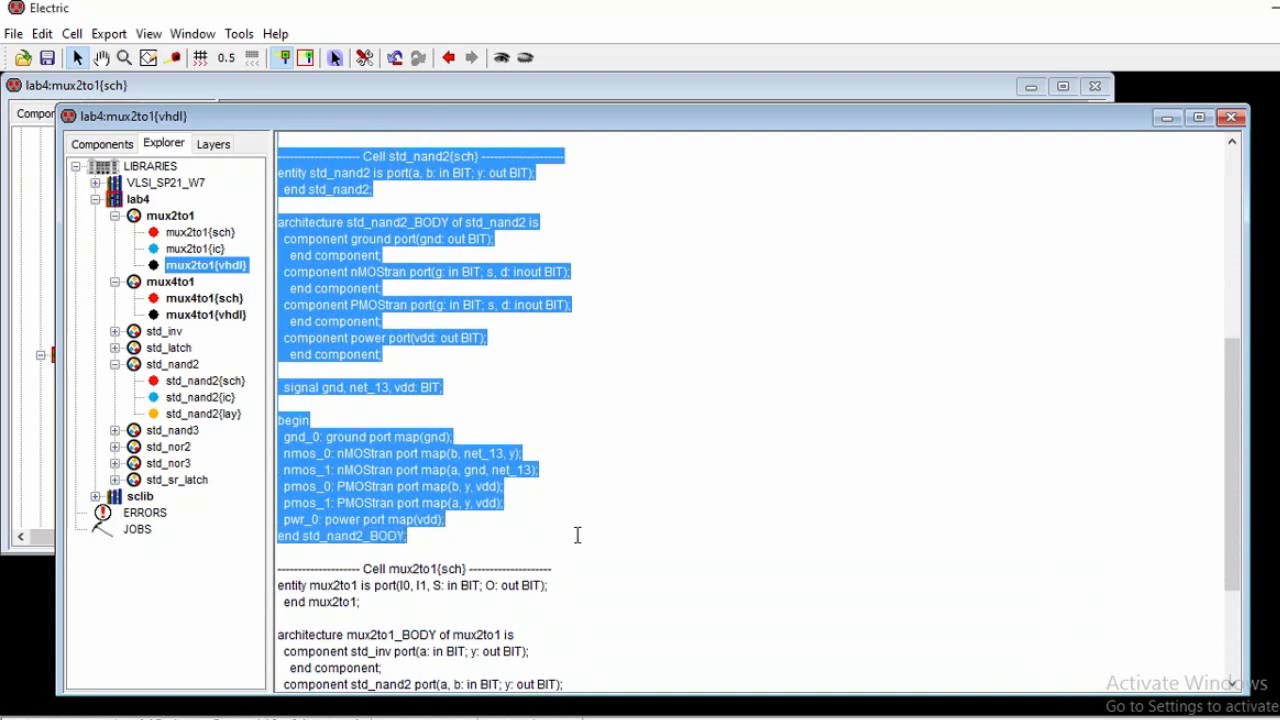
key(Delete)
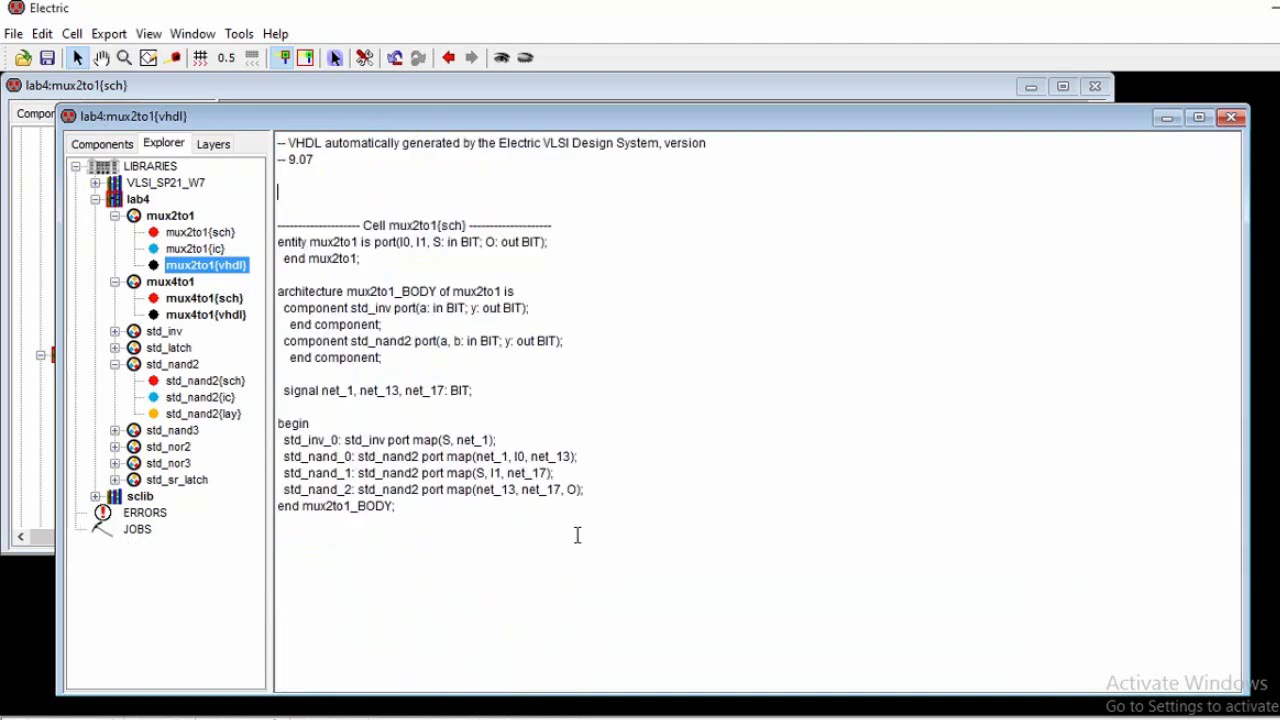
key(BackSpace)
key(BackSpace)
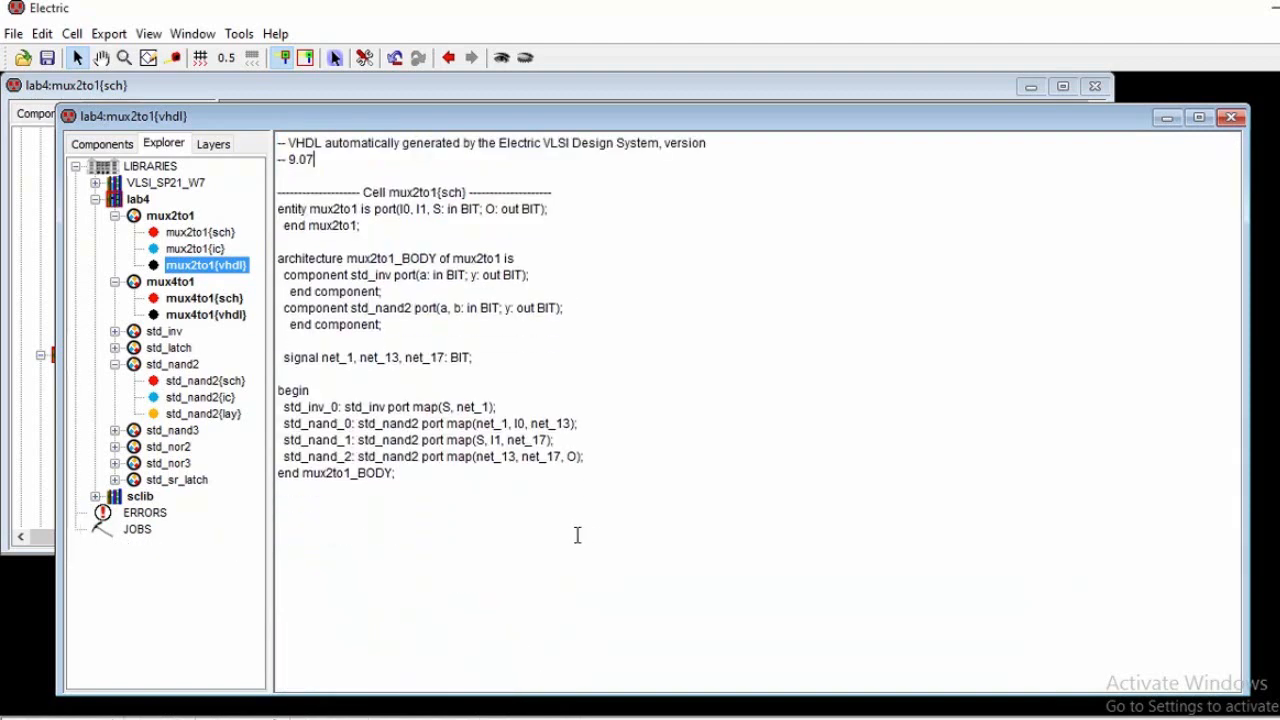
key(ctrl+s)
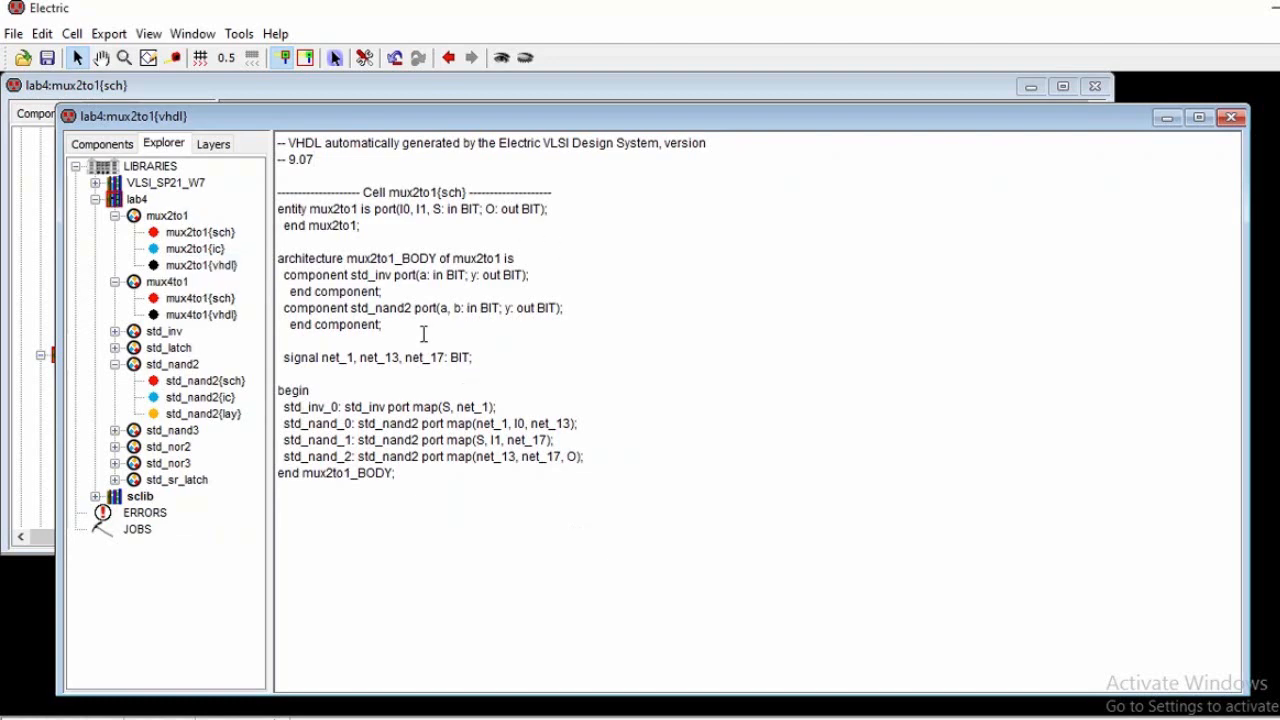
- Convert the cleaned-up mux2to1 VHDL cell to layout with the Silicon Compiler and reposition the layout window so the whole layout shows
click(221, 264)
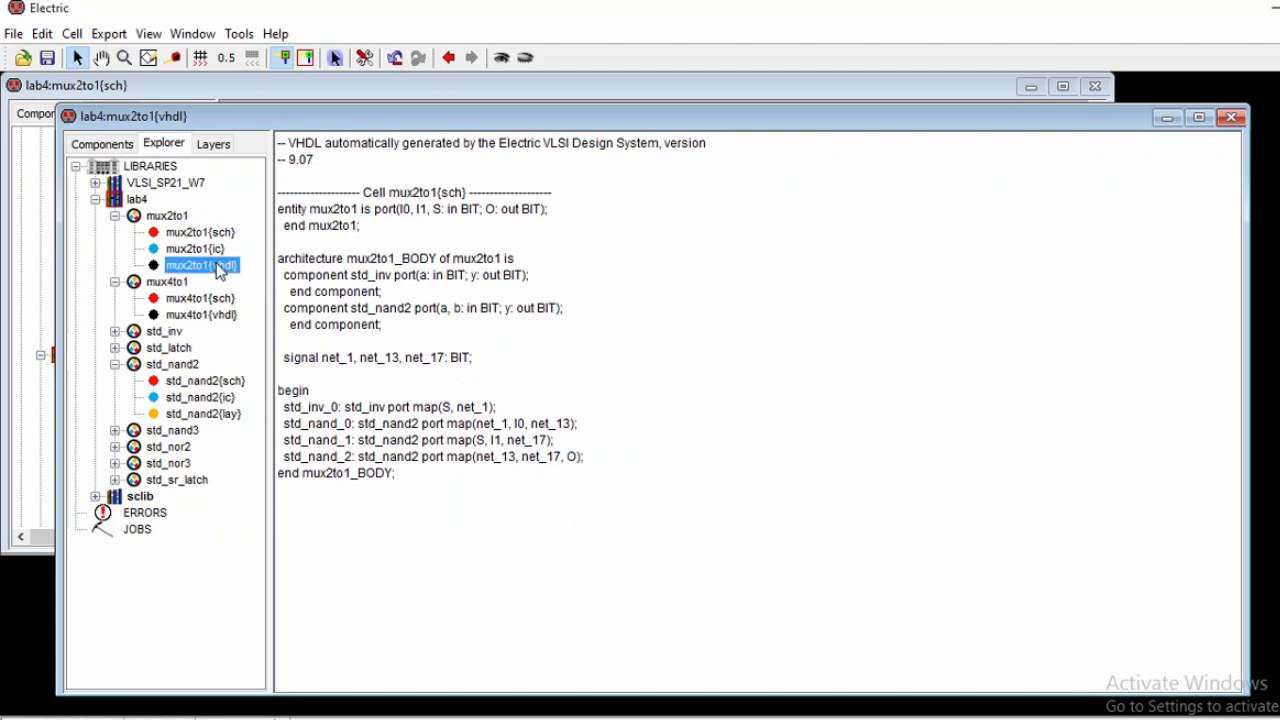
click(238, 33)
mouse_move(275, 33)
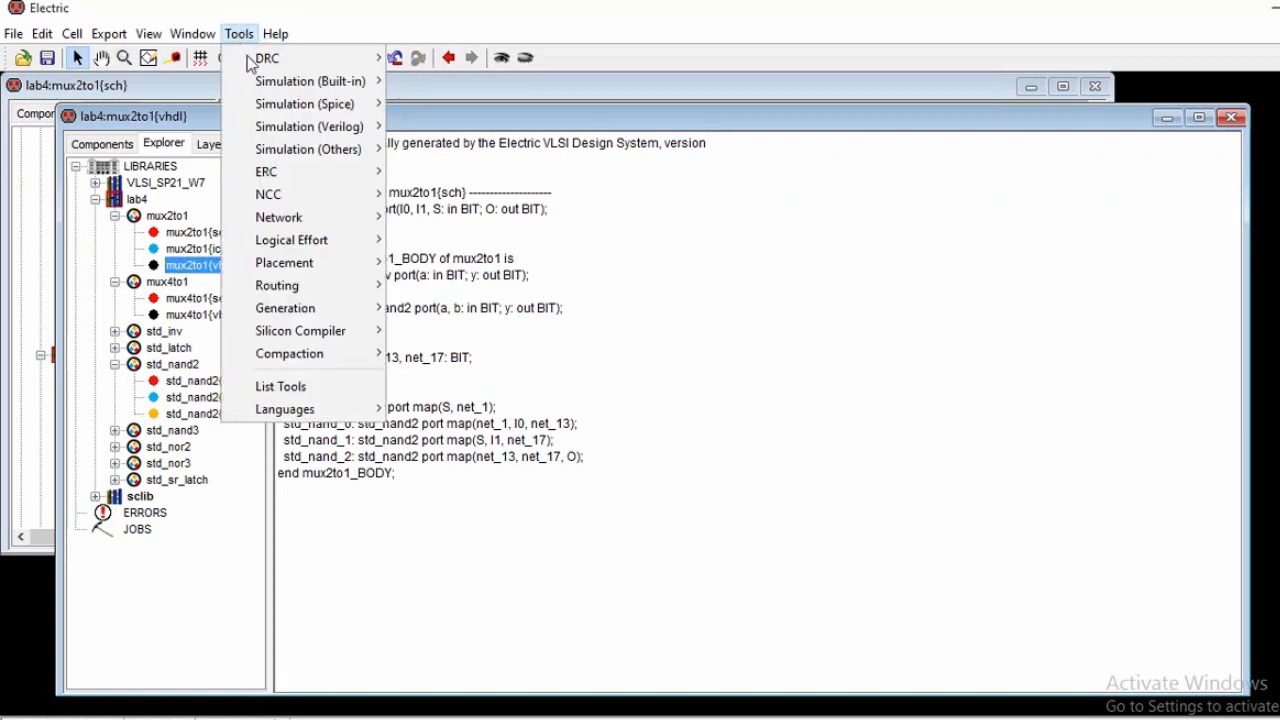
mouse_move(325, 332)
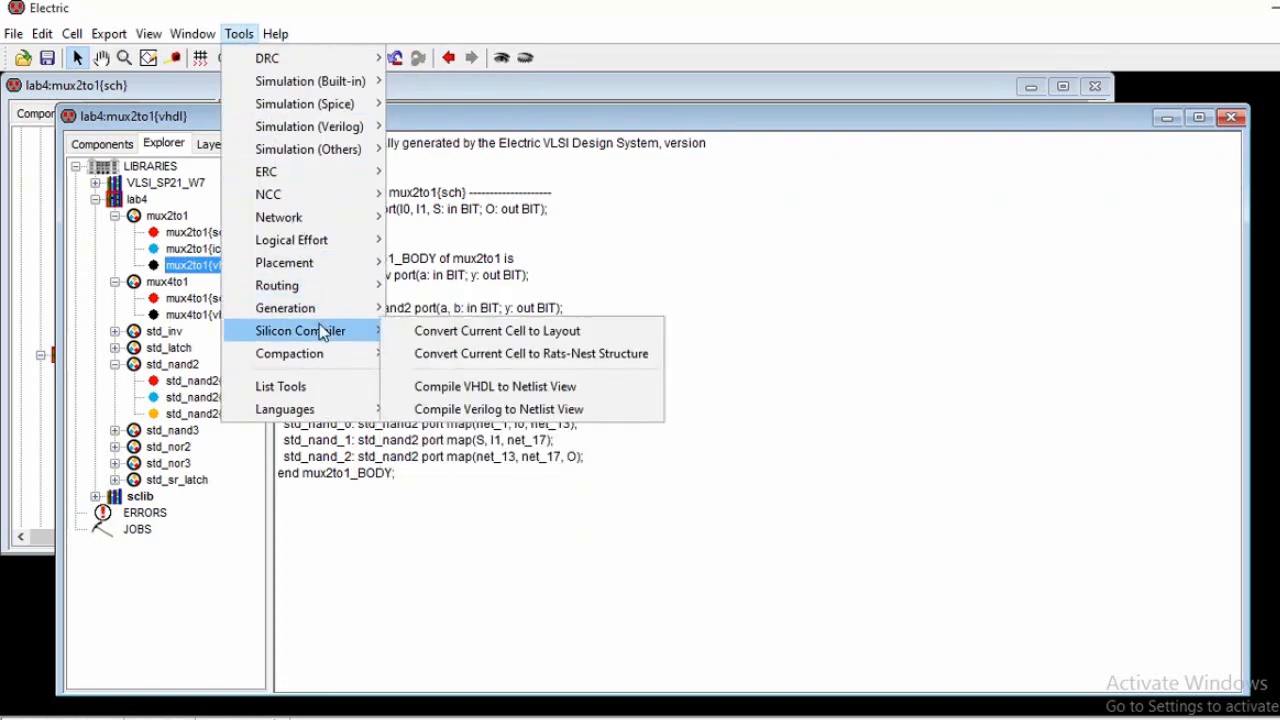
click(436, 335)
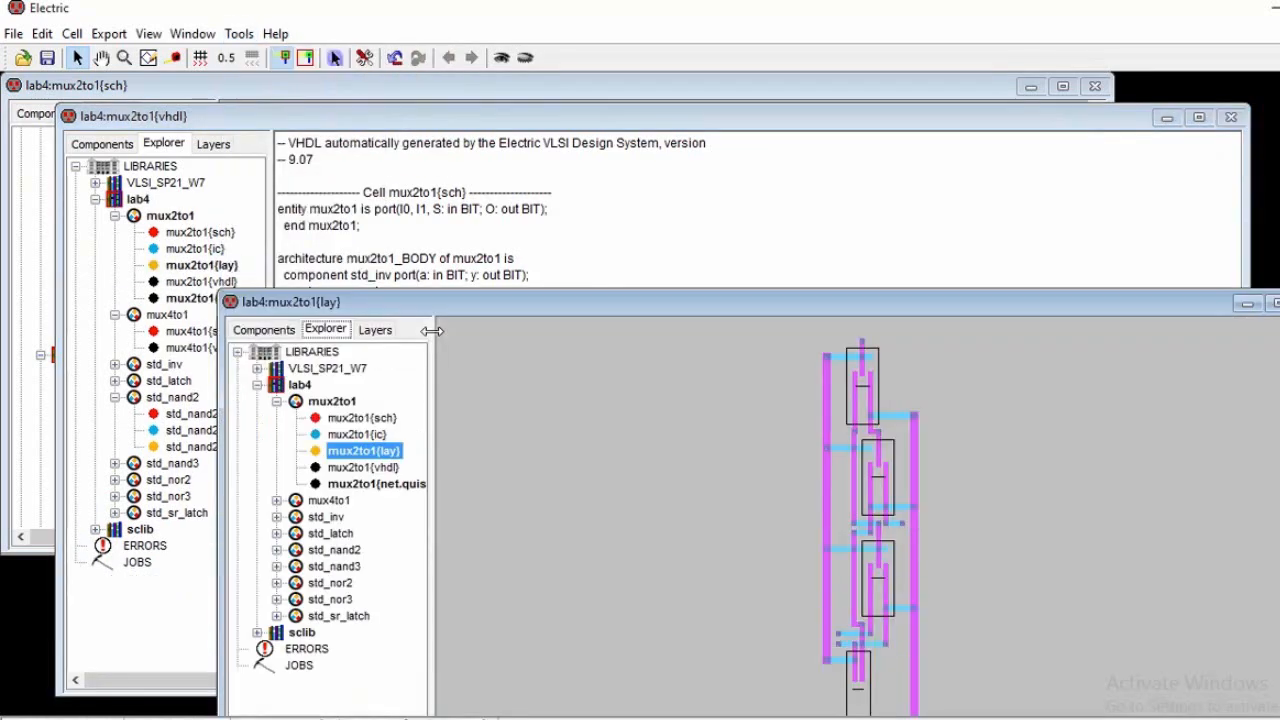
drag(561, 302, 462, 65)
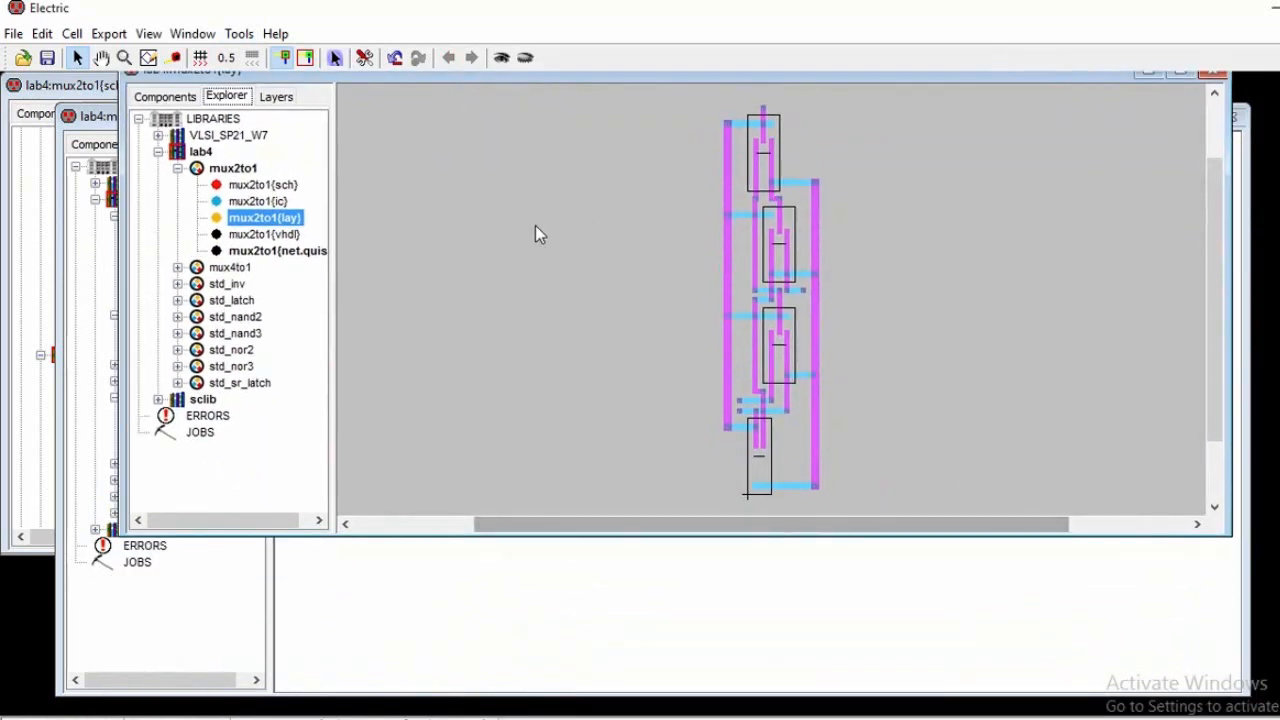
- Run a hierarchical DRC check on the mux2to1 layout and bring up the Electric Messages window to read the outcome
click(240, 34)
mouse_move(337, 54)
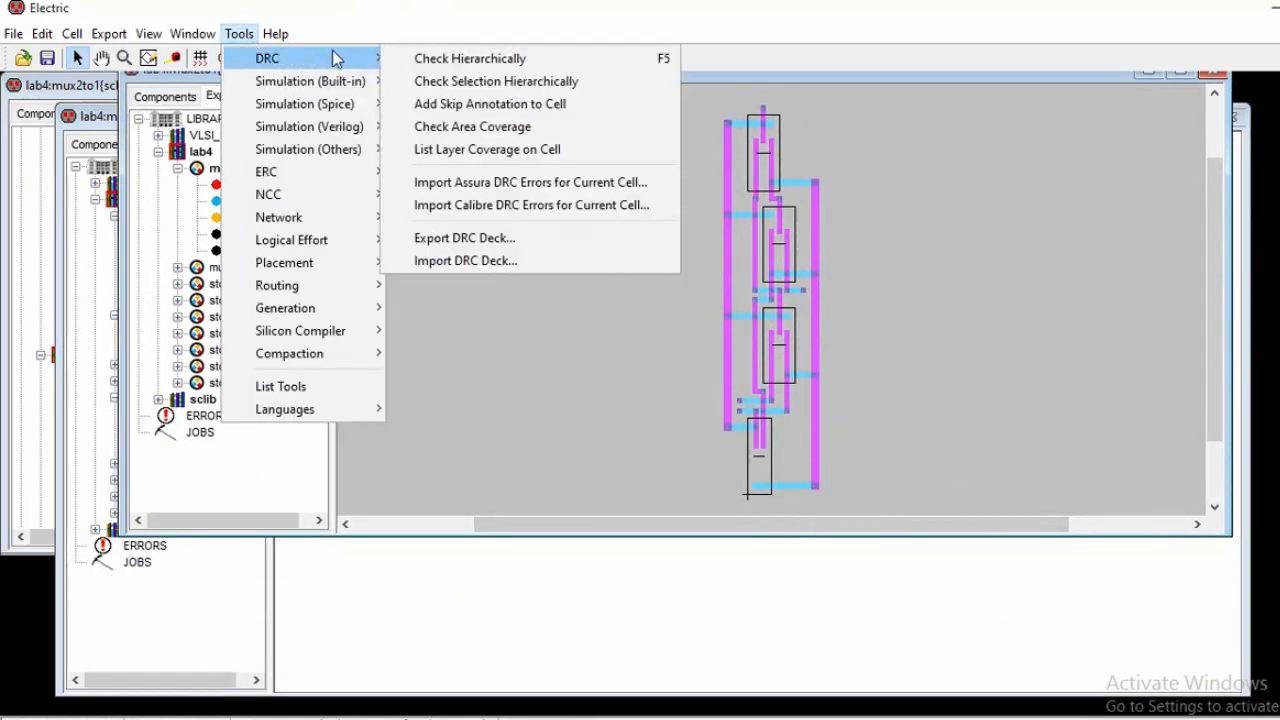
click(508, 69)
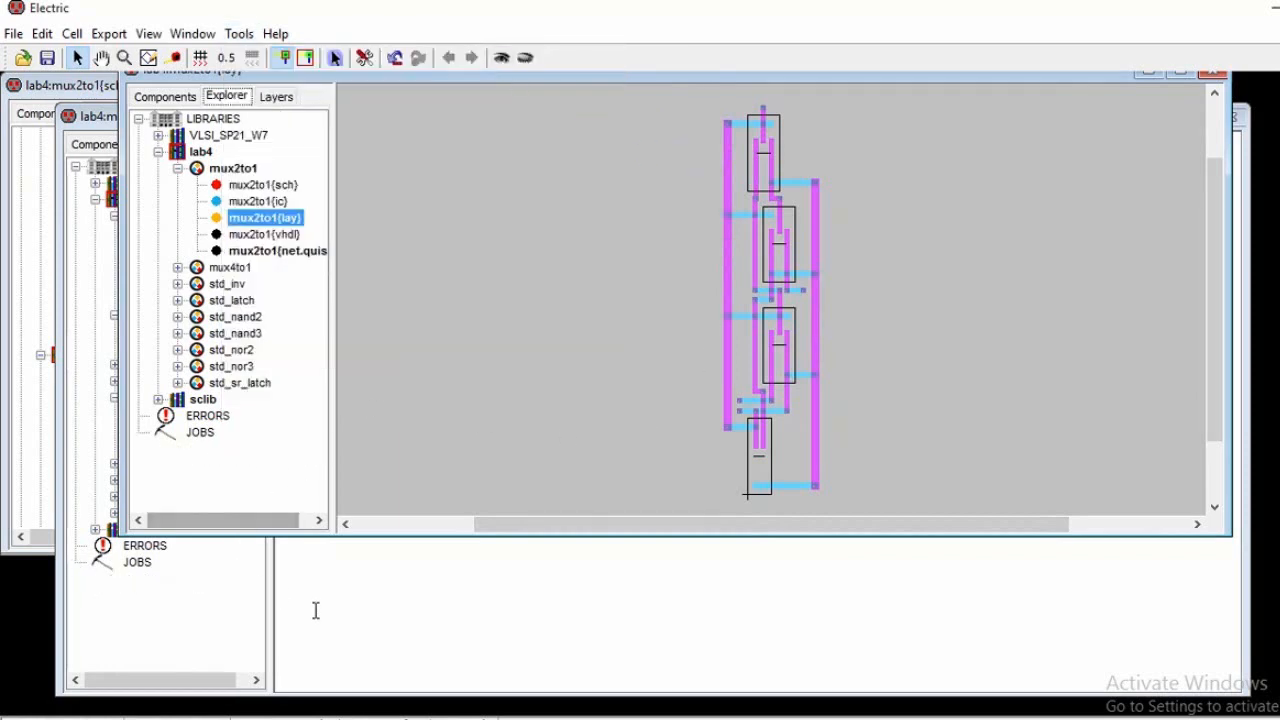
click(240, 34)
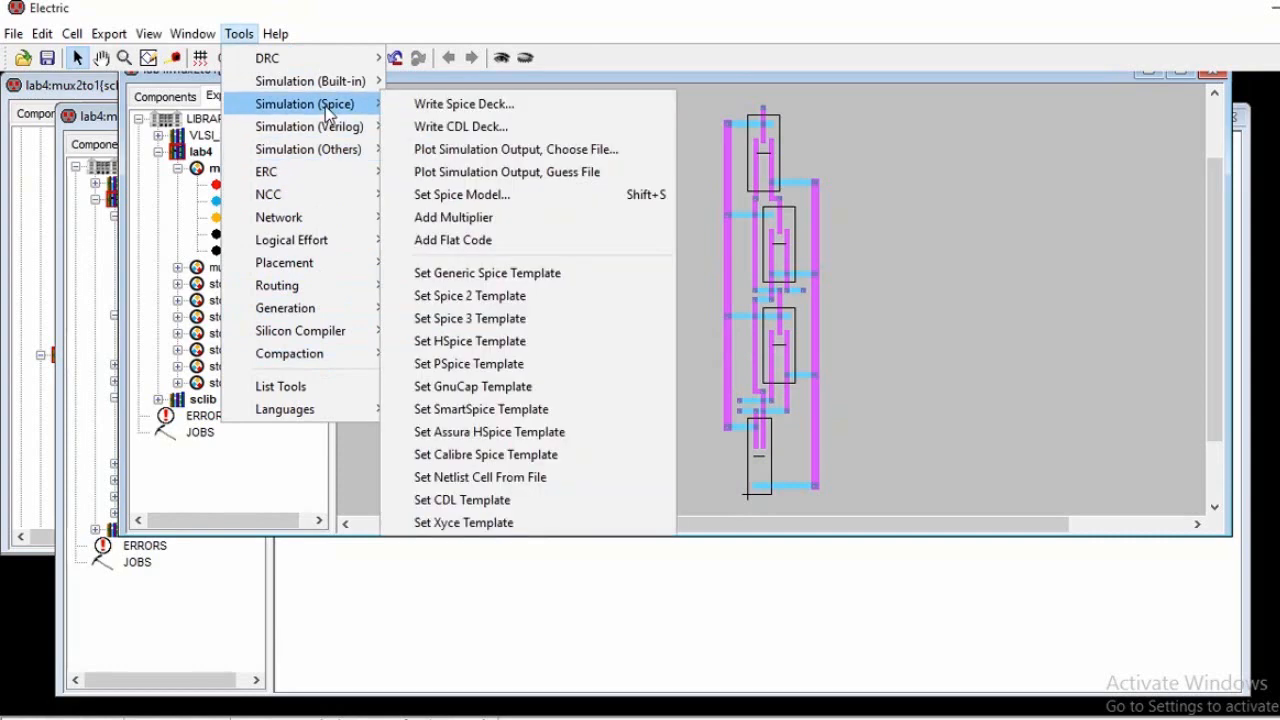
mouse_move(181, 38)
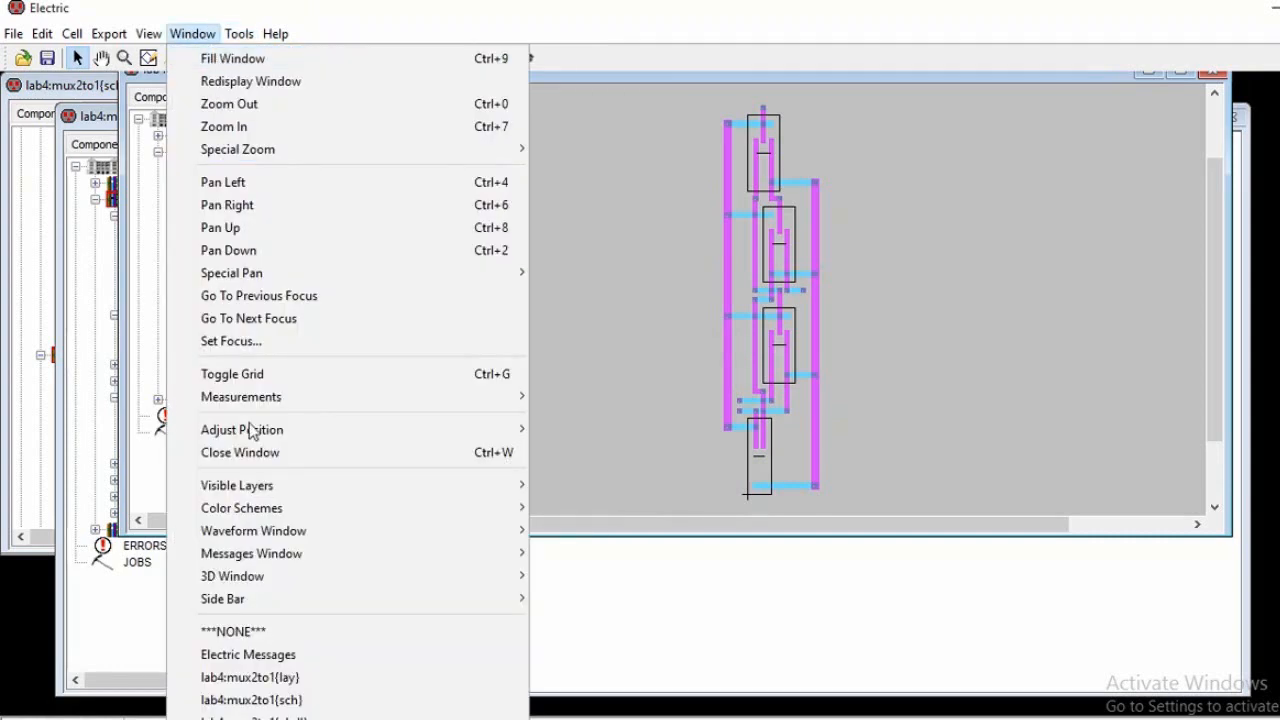
click(255, 654)
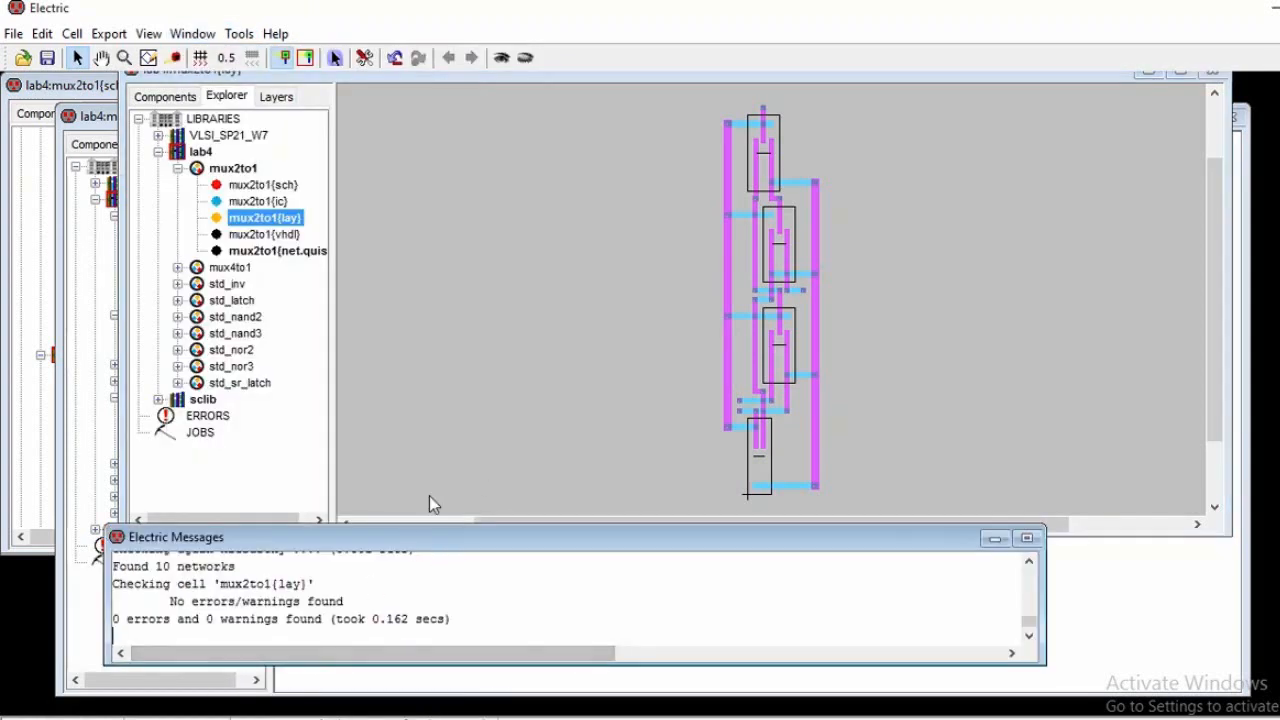
- Move the mux2to1 layout window clear of the messages and run the ERC well check on the layout
drag(1007, 83, 962, 90)
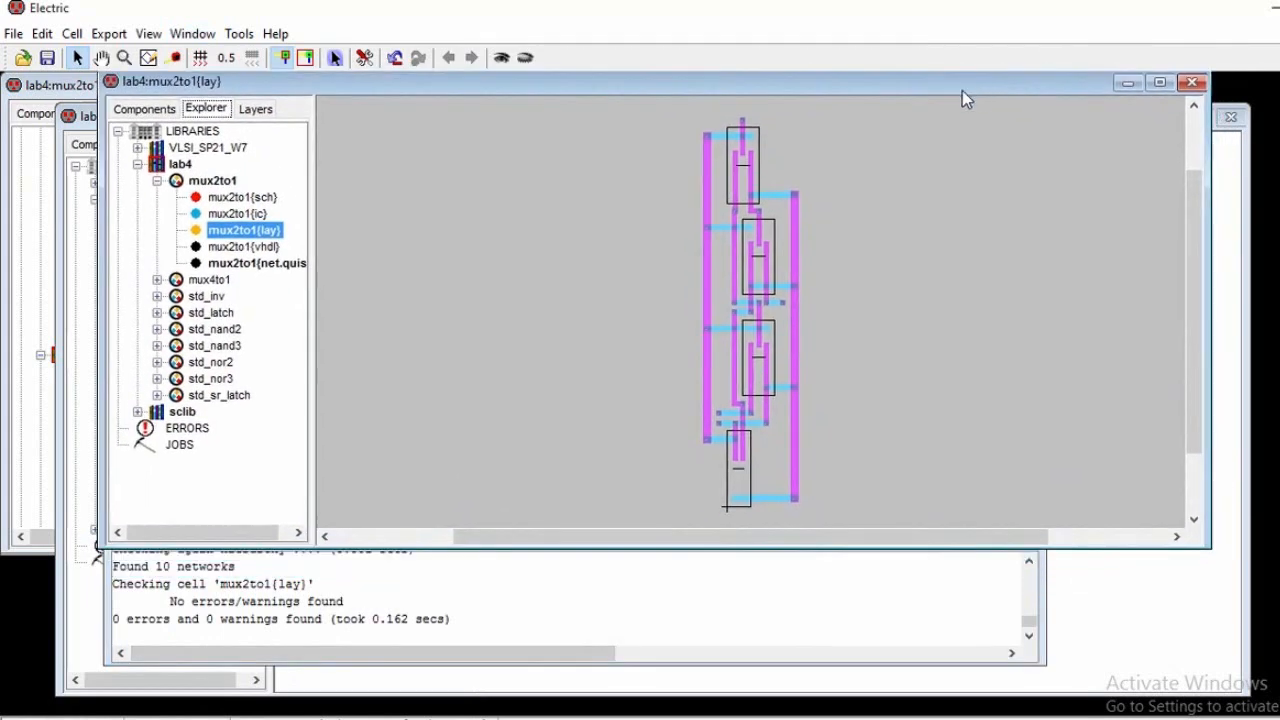
click(239, 33)
mouse_move(343, 172)
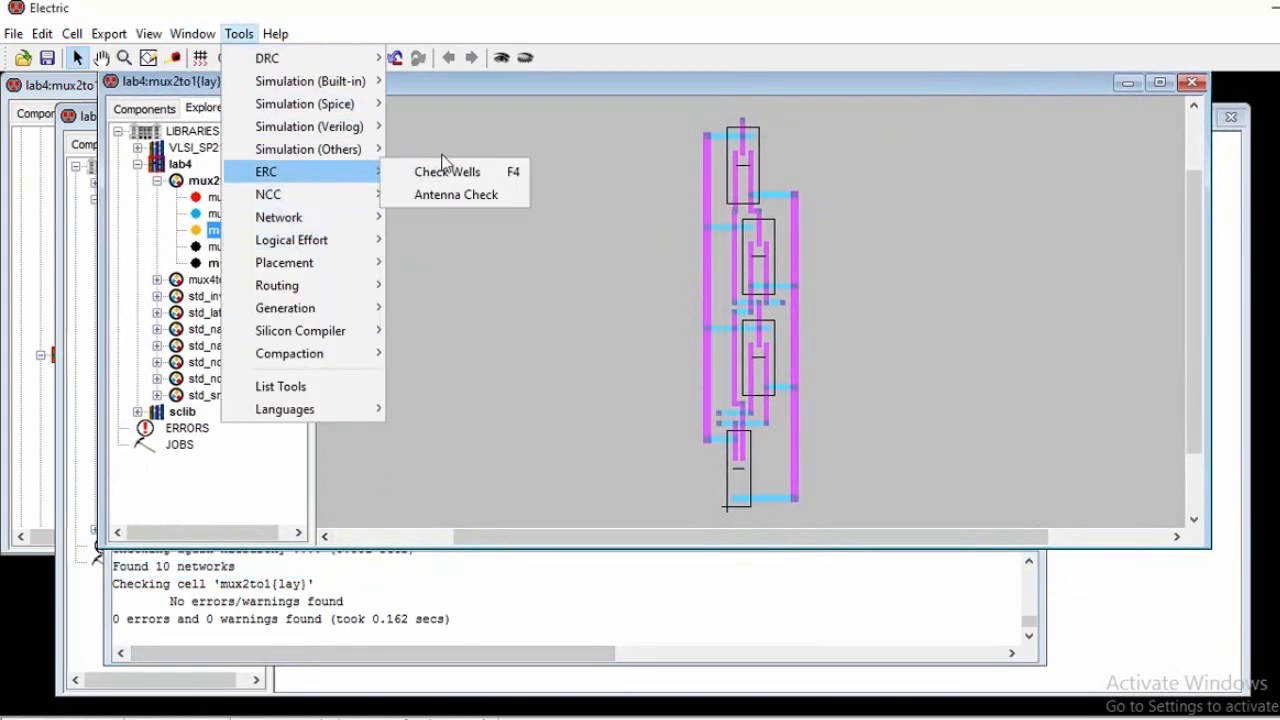
click(479, 172)
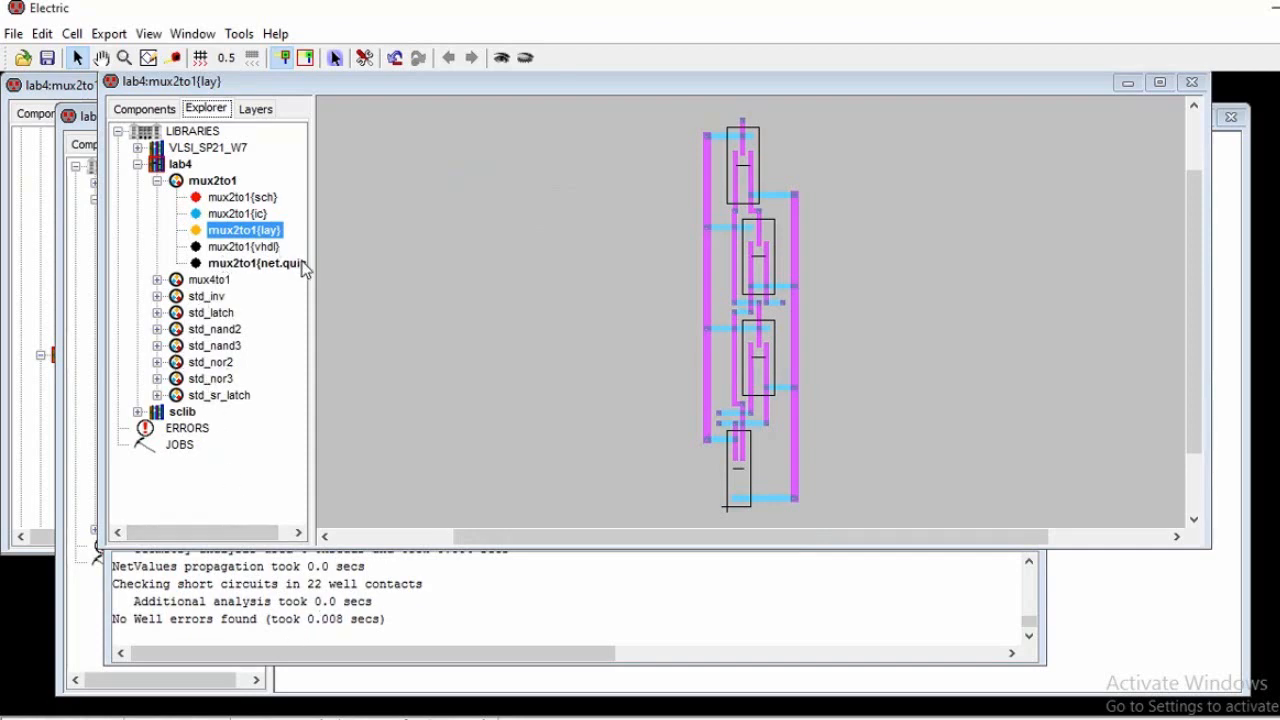
- Open mux2to1's net.quisc netlist cell to view its QUISC commands
double_click(290, 264)
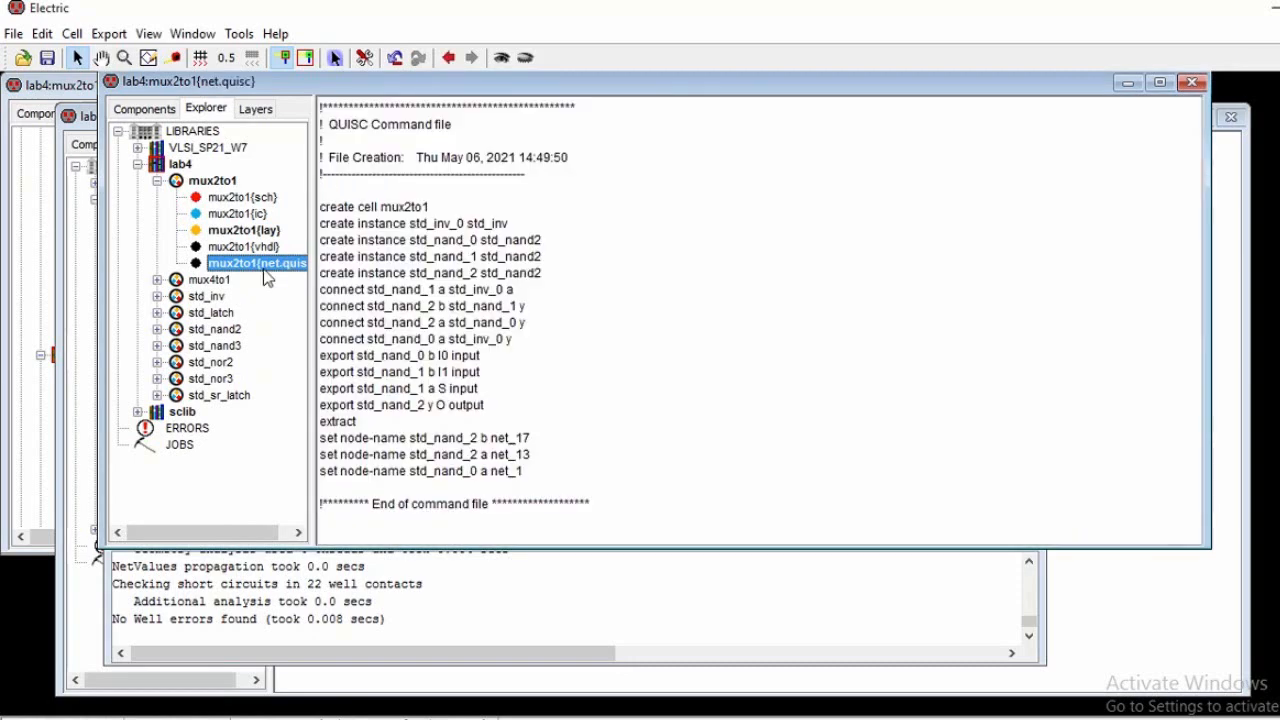
right_click(236, 276)
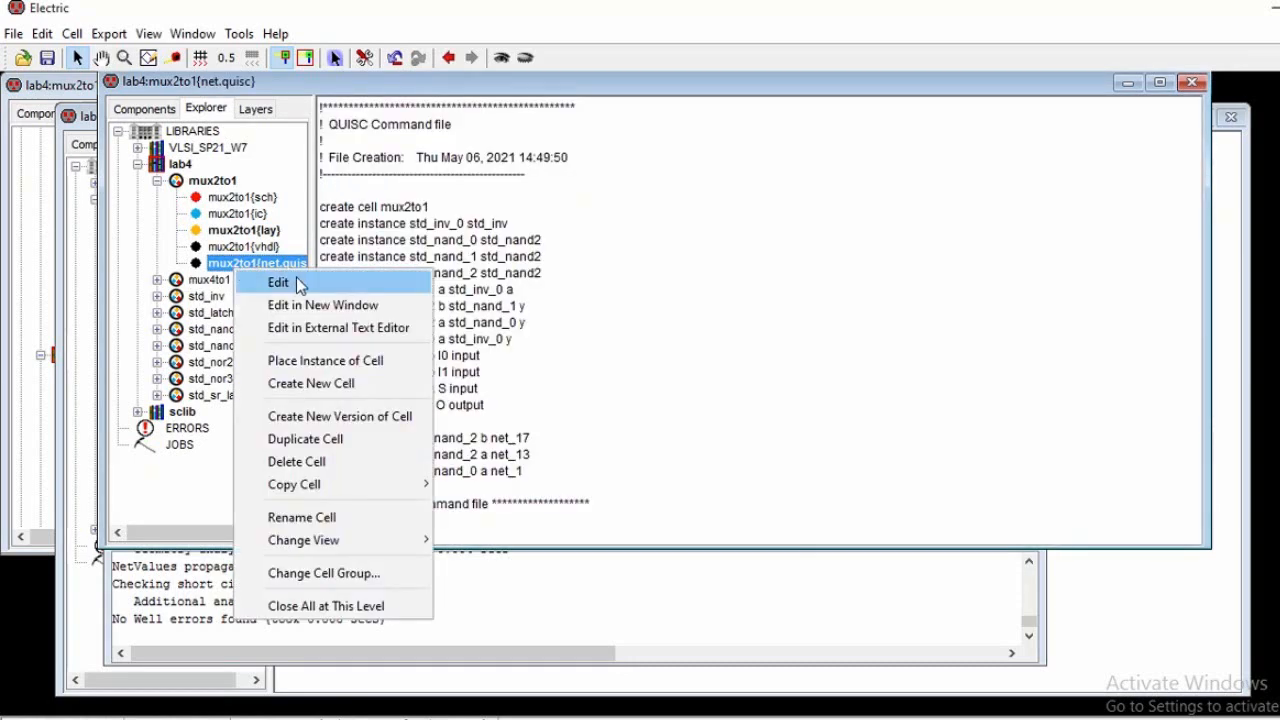
click(125, 210)
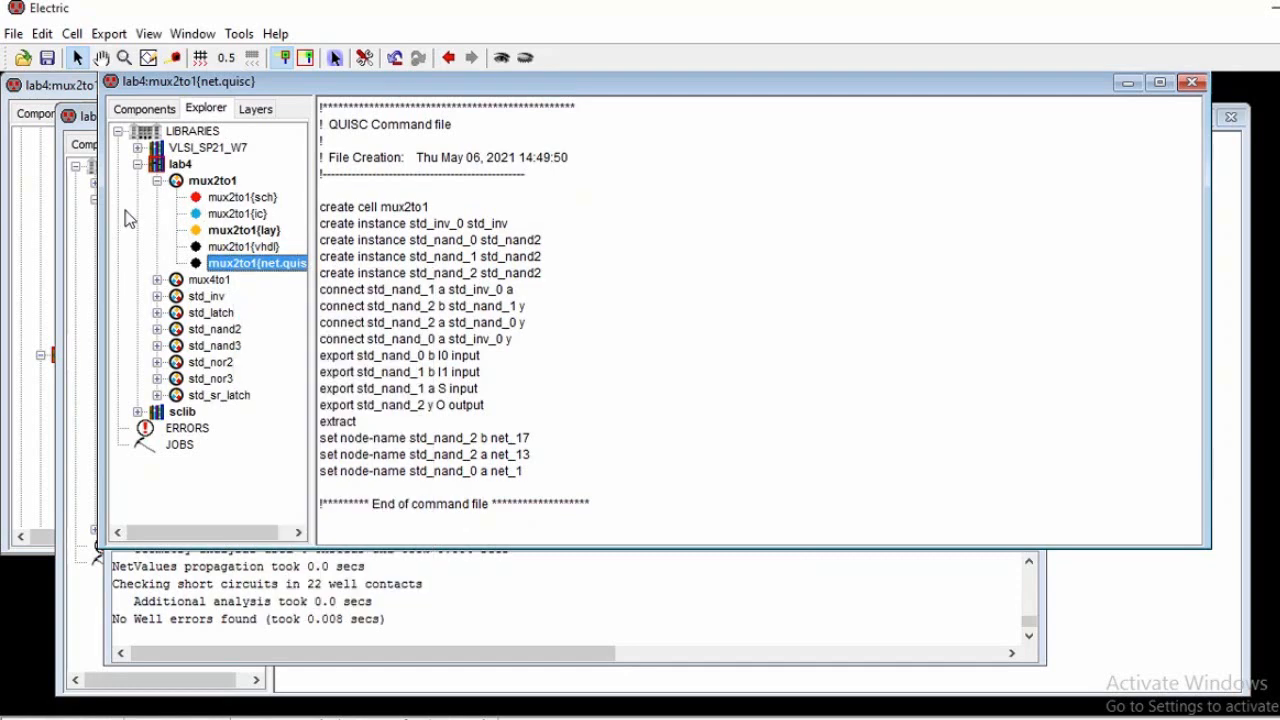
- Collapse the mux2to1 group, expand mux4to1, and open the mux4to1 schematic to review its mux2to1 instances
click(156, 181)
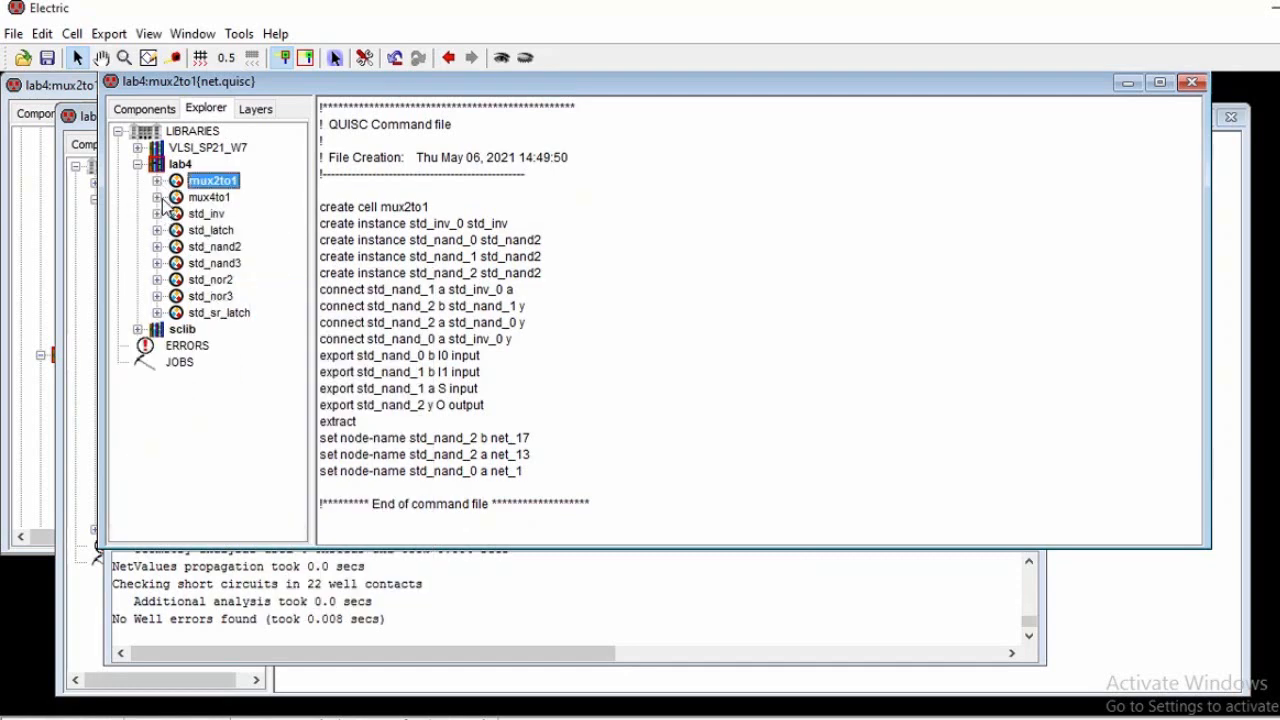
click(157, 198)
click(218, 217)
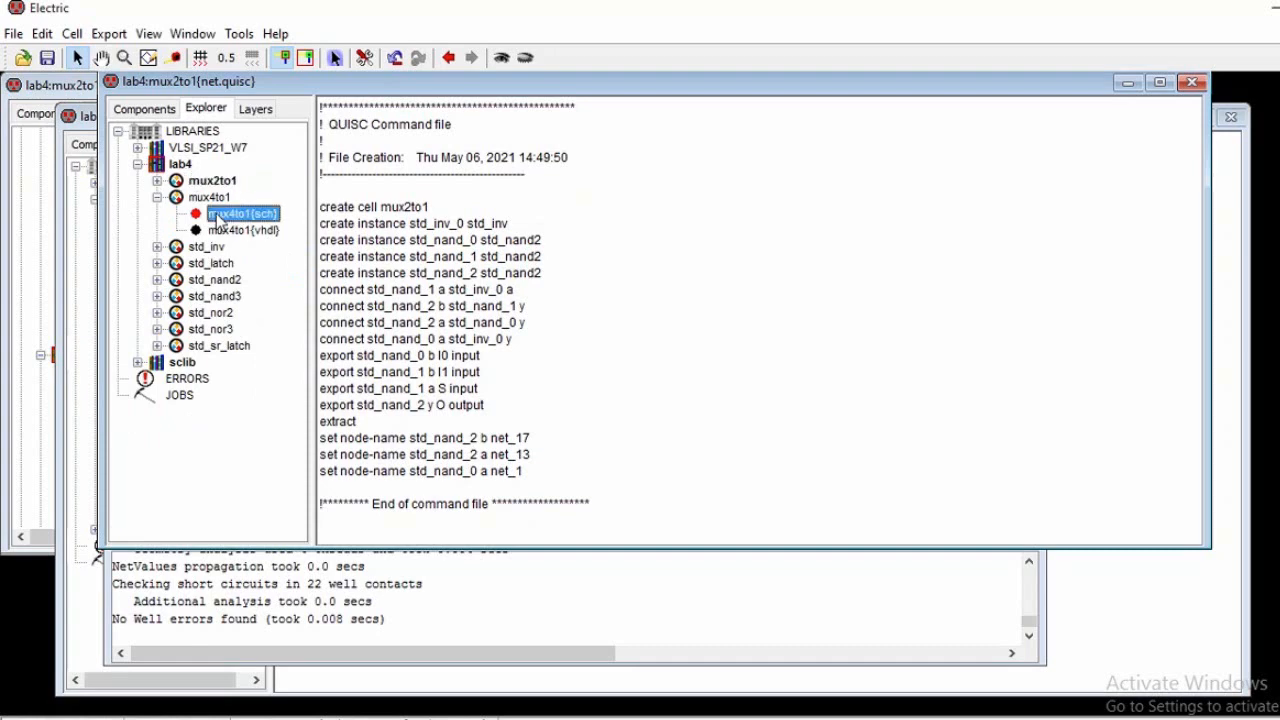
double_click(218, 217)
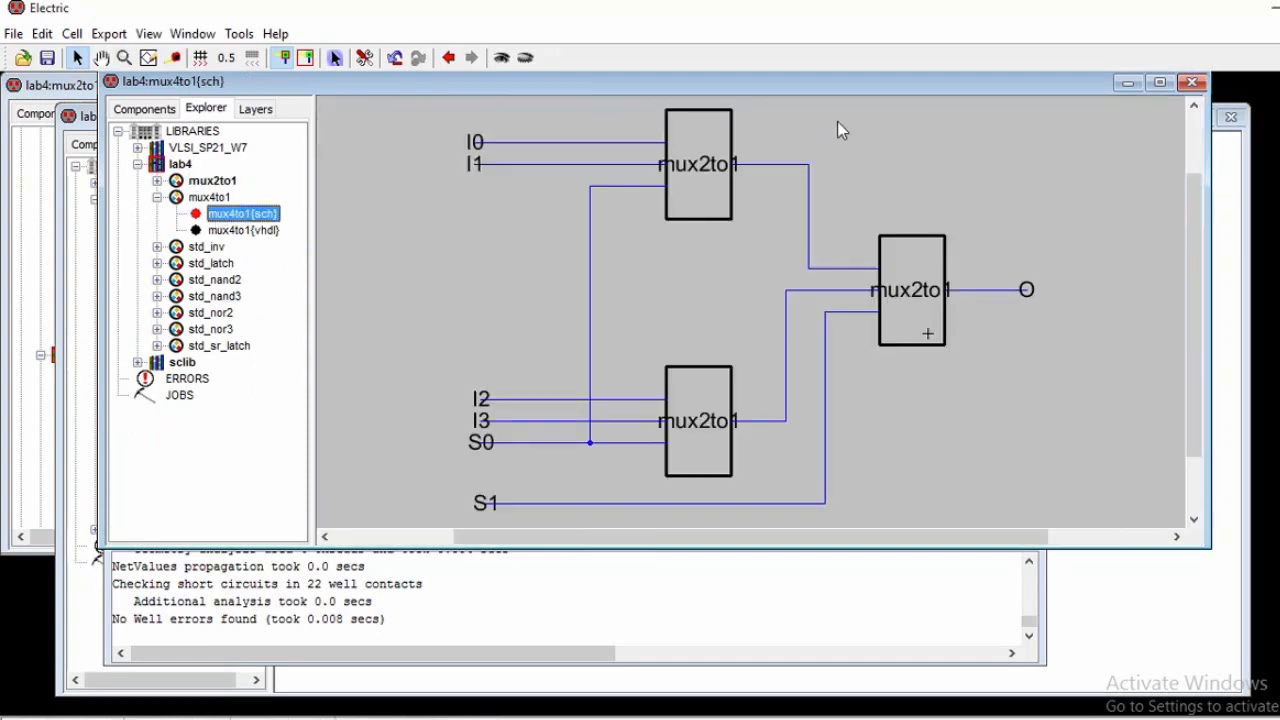
click(695, 145)
- Open lab4's mux4to1 VHDL cell to inspect its text, and delete that VHDL cell from the library
click(157, 181)
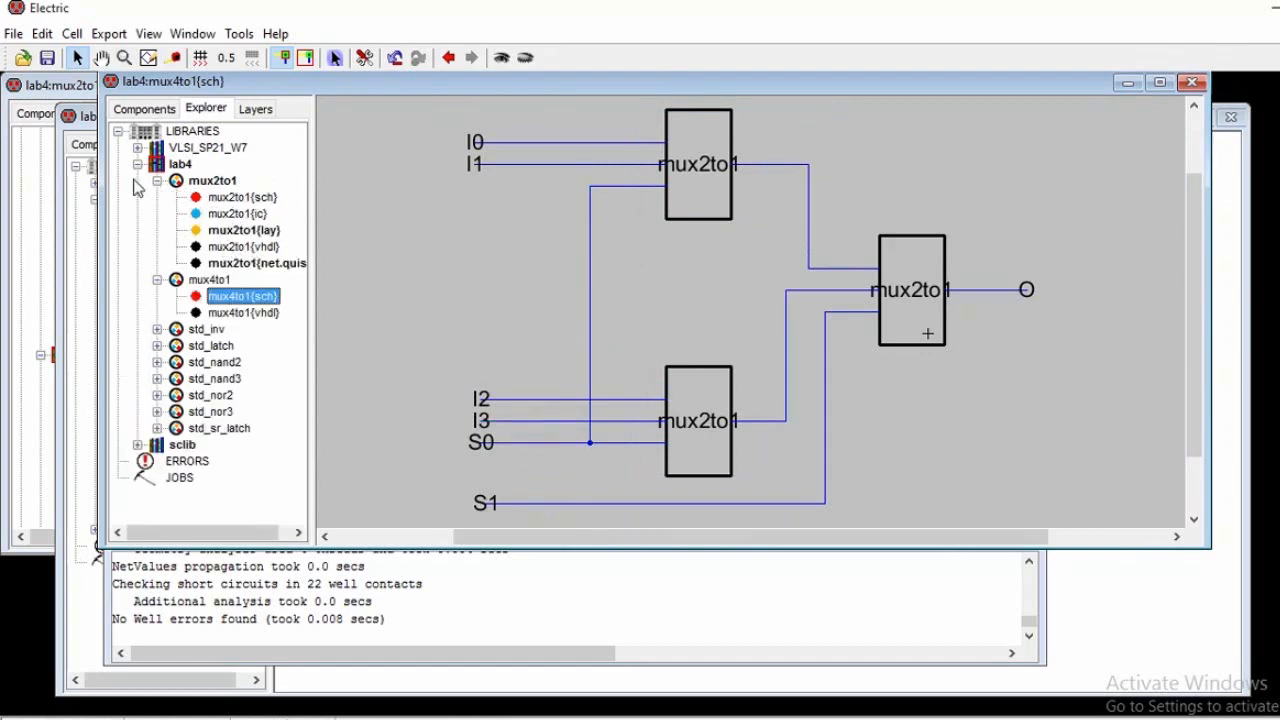
click(138, 165)
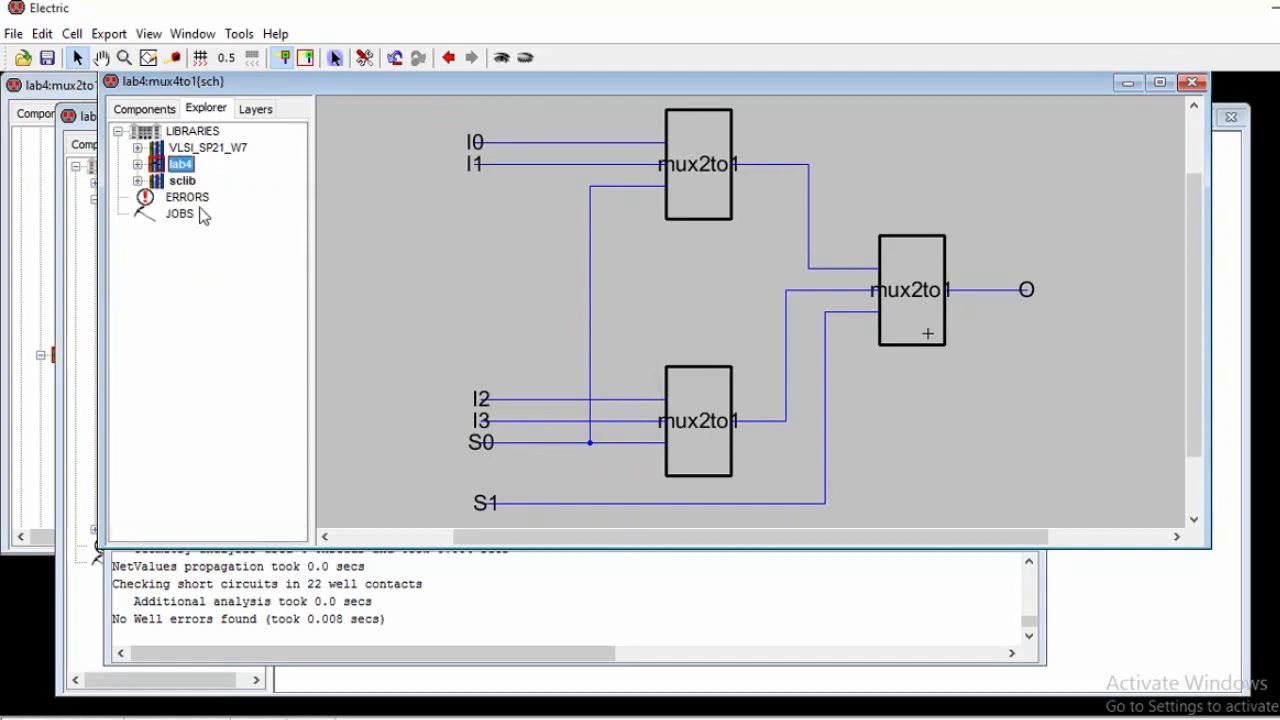
click(138, 165)
click(226, 298)
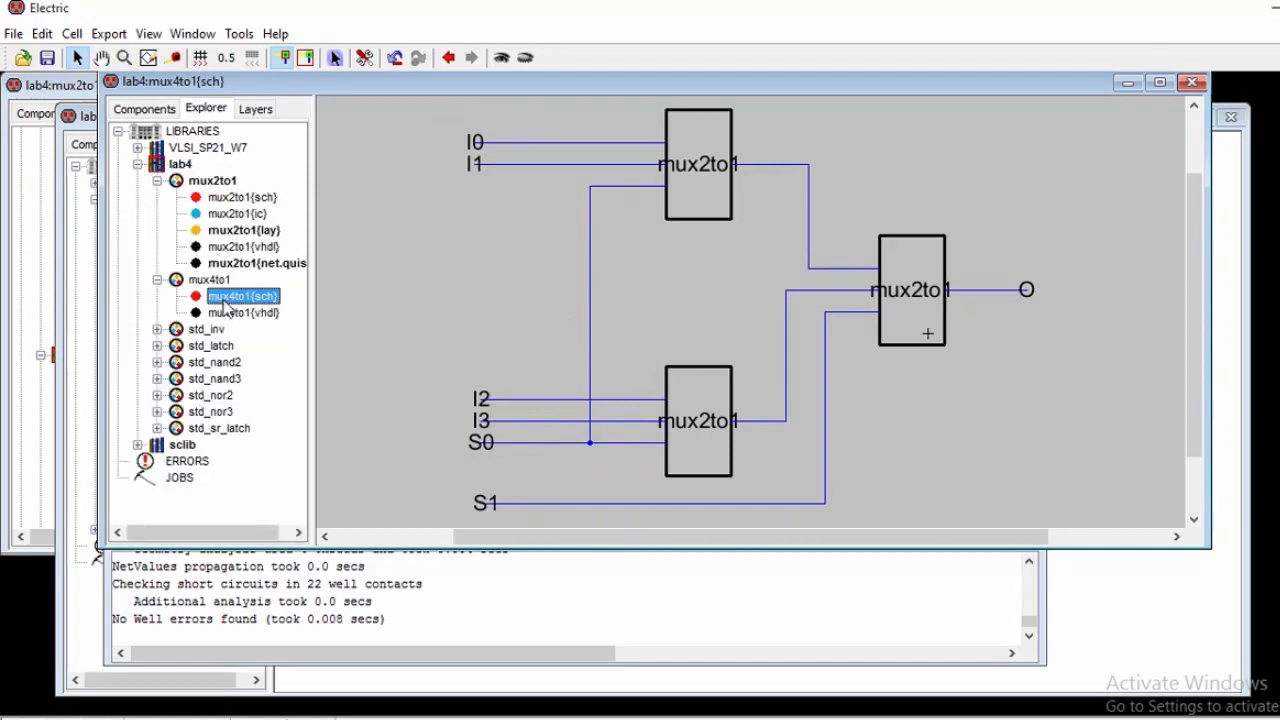
double_click(236, 313)
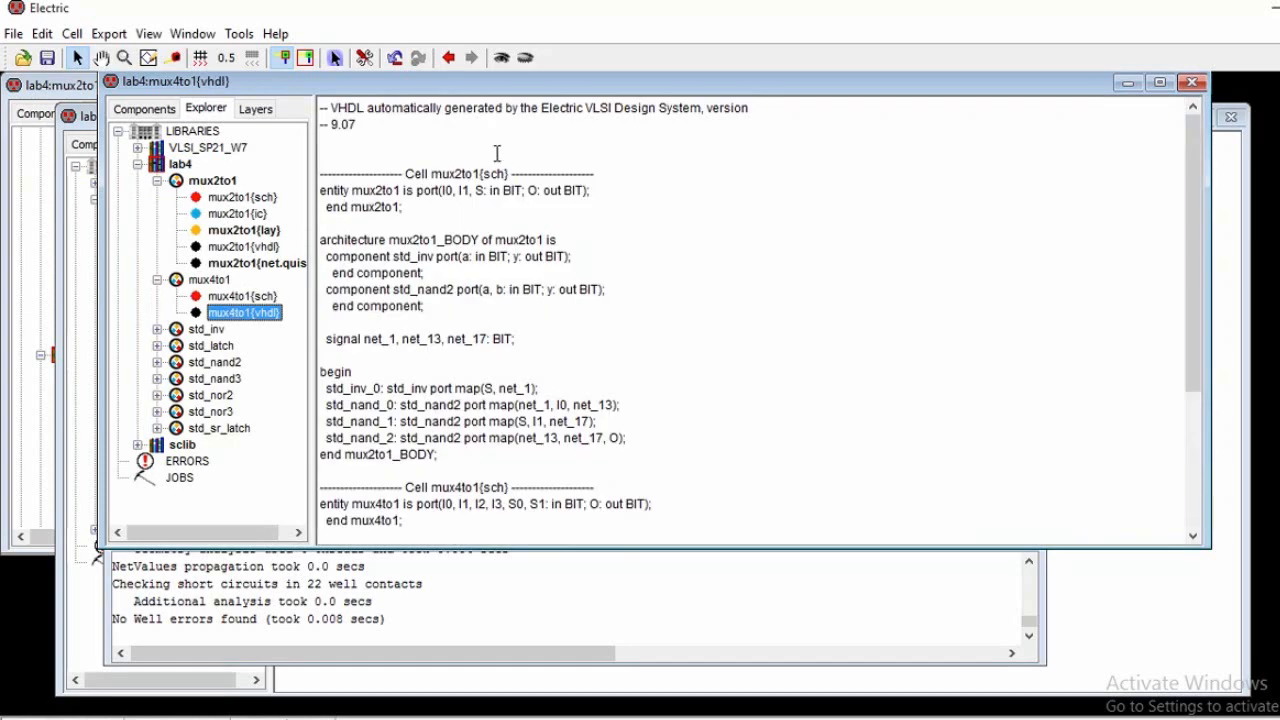
right_click(247, 317)
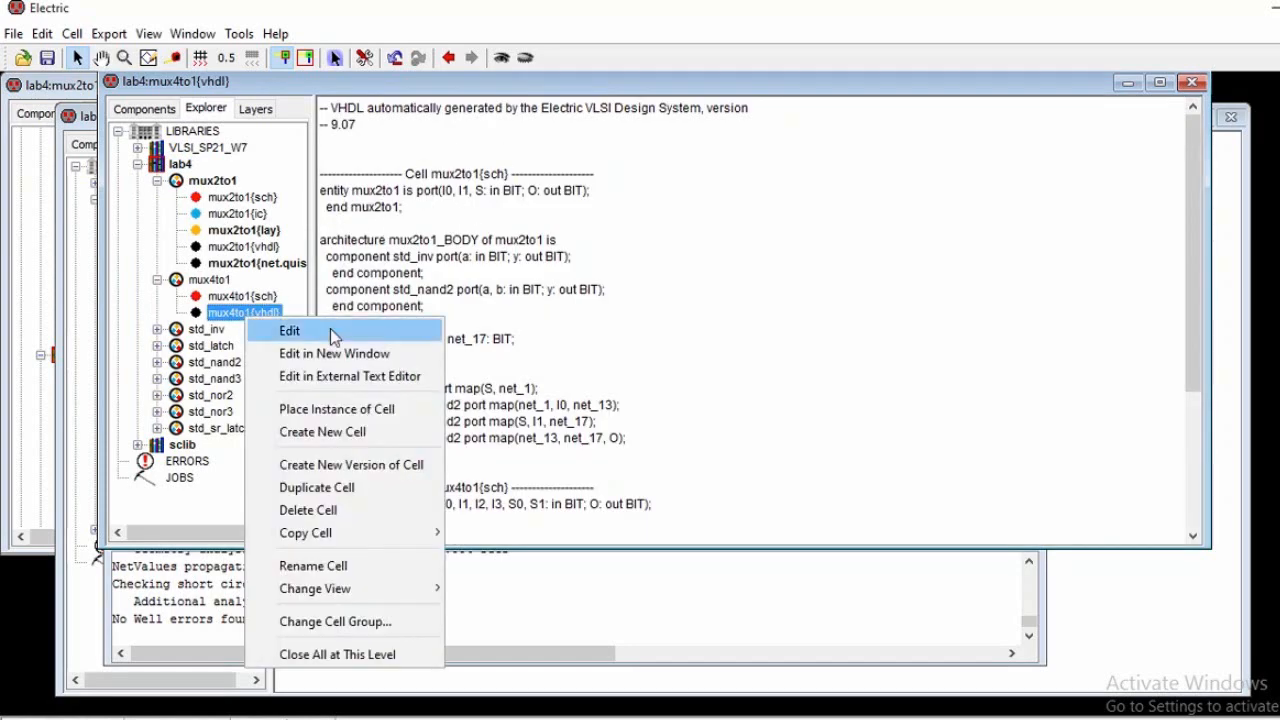
click(329, 515)
click(622, 398)
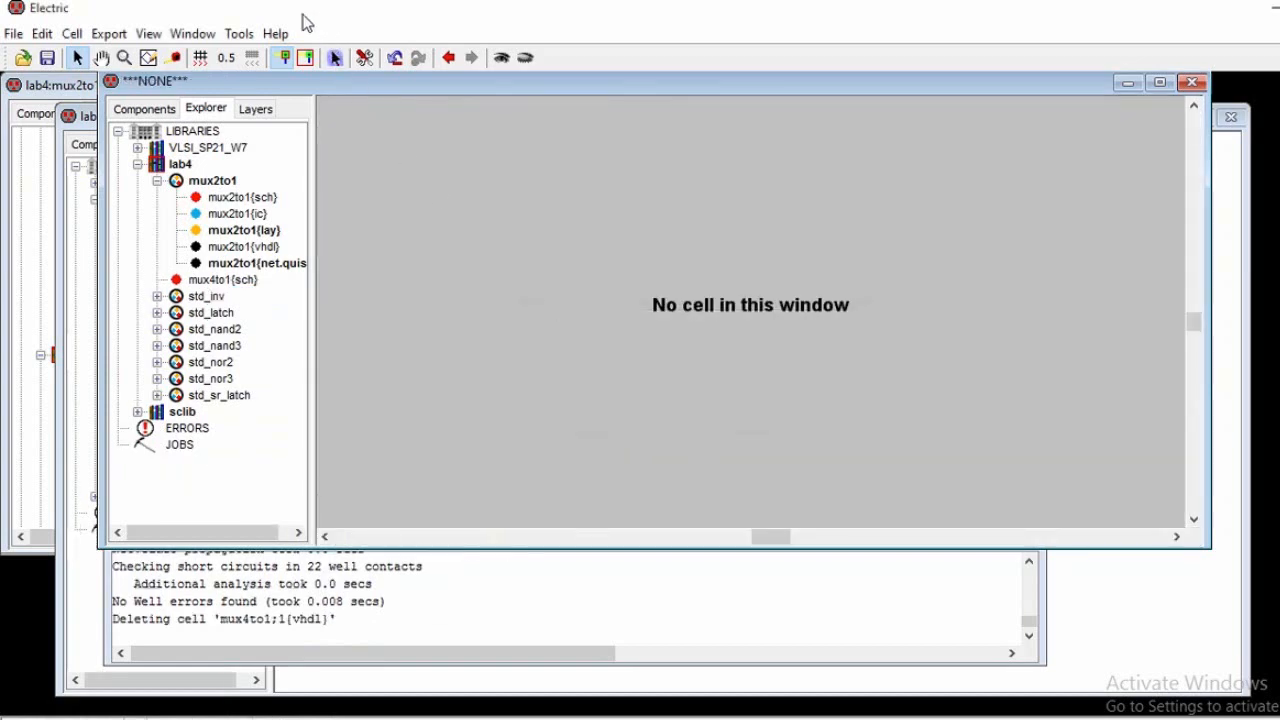
- Reopen the mux4to1 schematic and try to convert it to layout with the Silicon Compiler
double_click(212, 281)
click(239, 34)
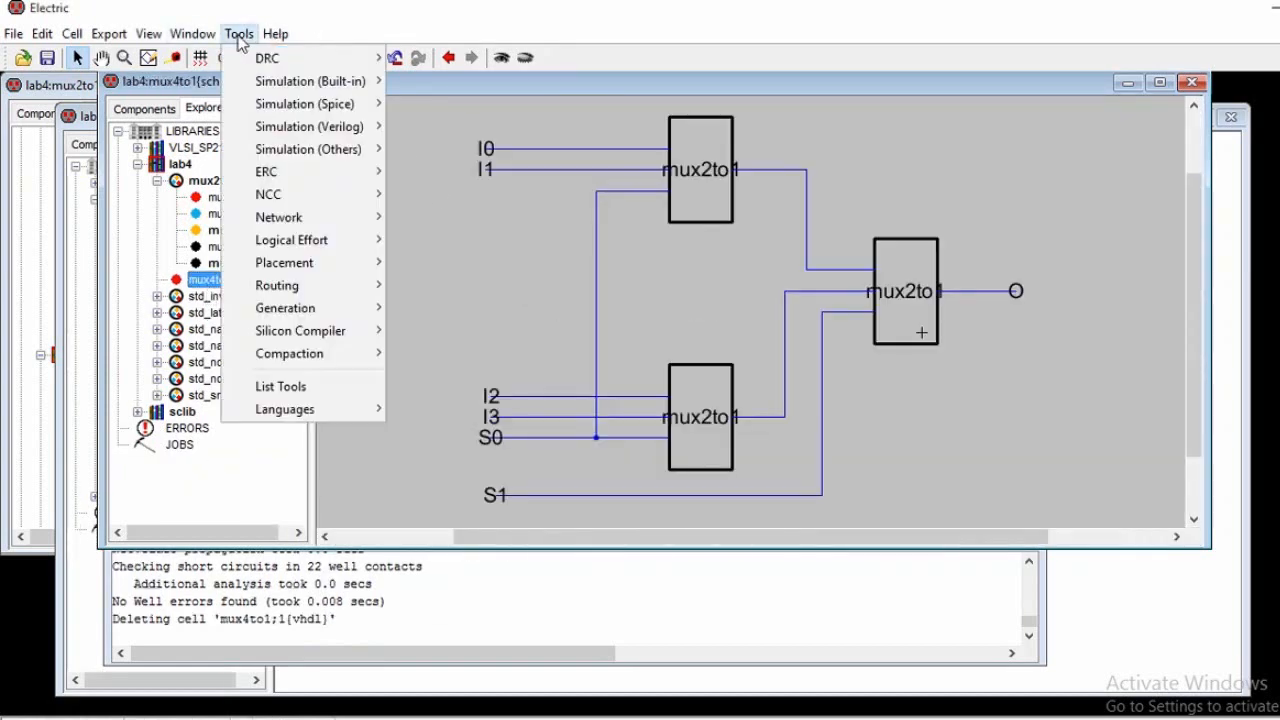
mouse_move(352, 331)
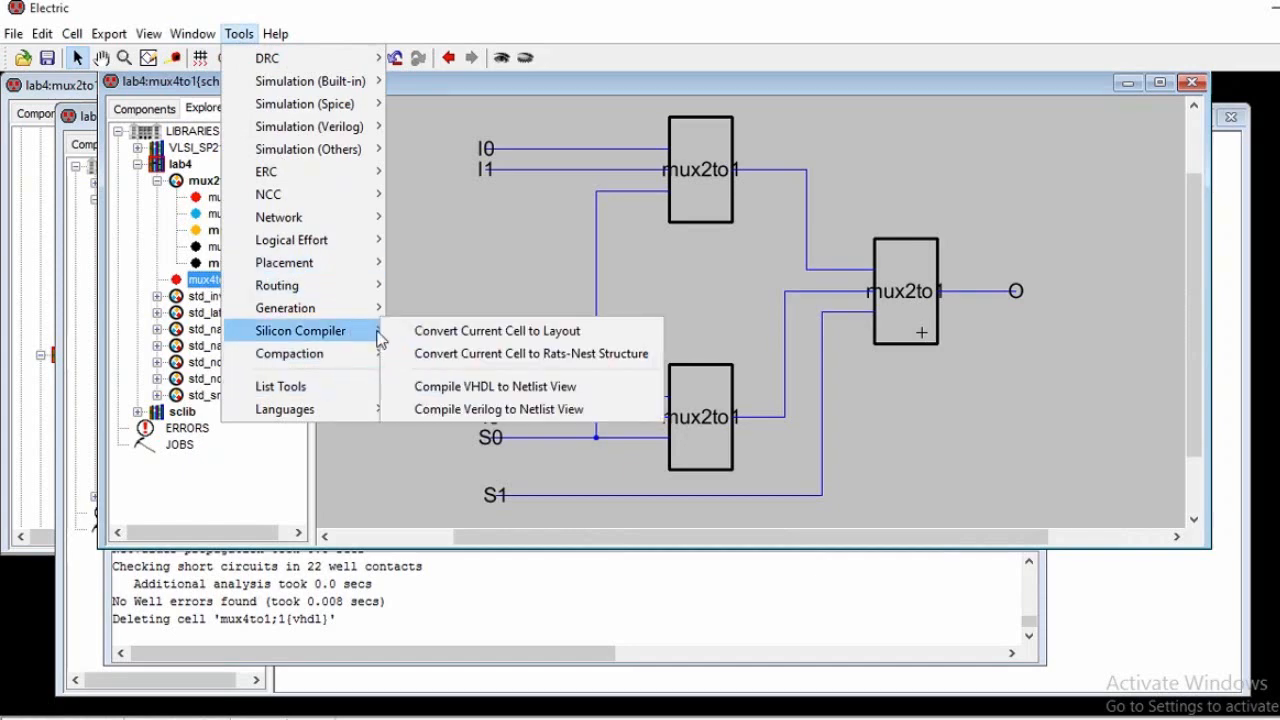
click(420, 331)
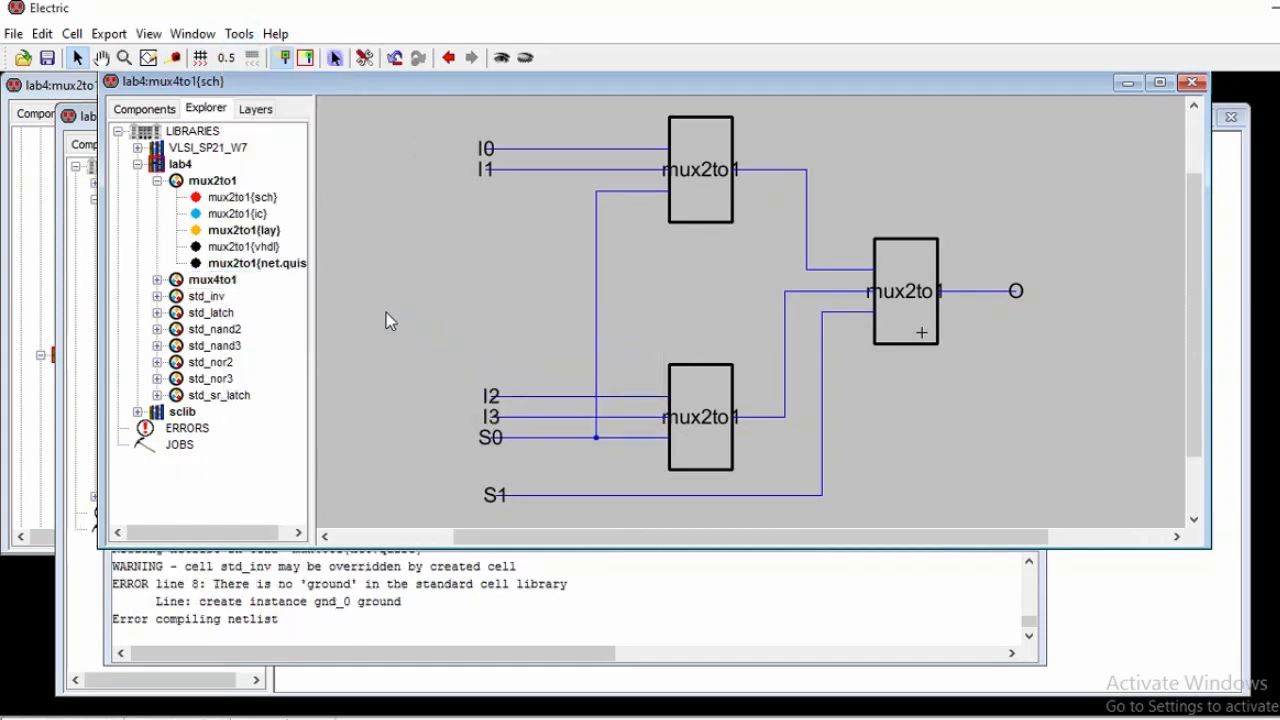
- Expand the mux4to1 group in lab4 and delete its net.quisc netlist cell
click(157, 280)
right_click(250, 329)
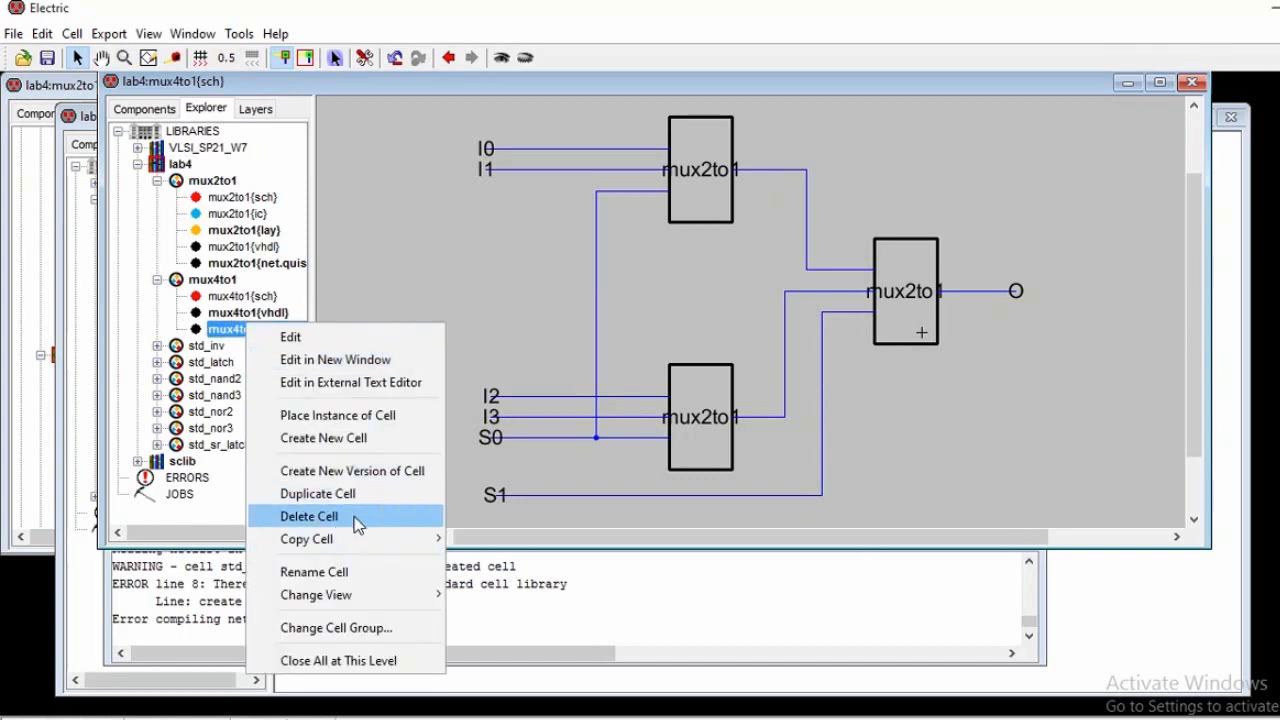
click(357, 517)
click(660, 410)
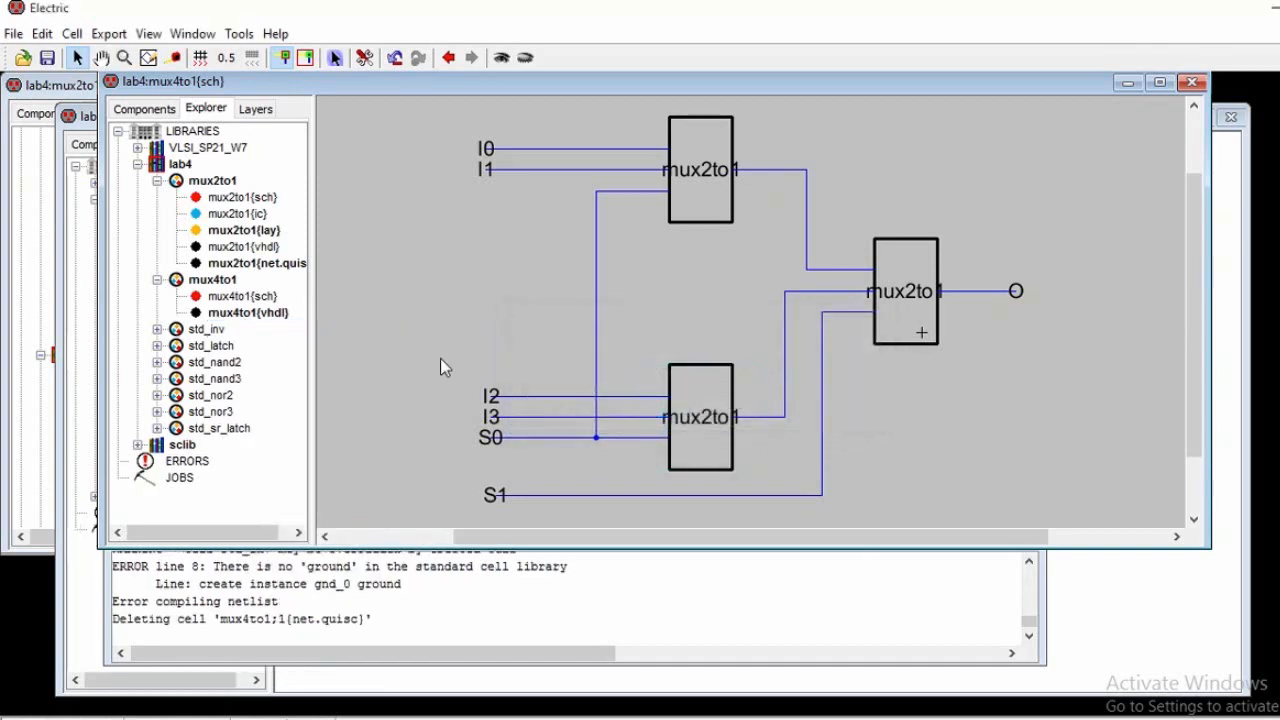
- Open mux4to1's VHDL cell and remove the std_inv and std_nand2 sections, keeping only the mux2to1 and mux4to1 descriptions
double_click(248, 312)
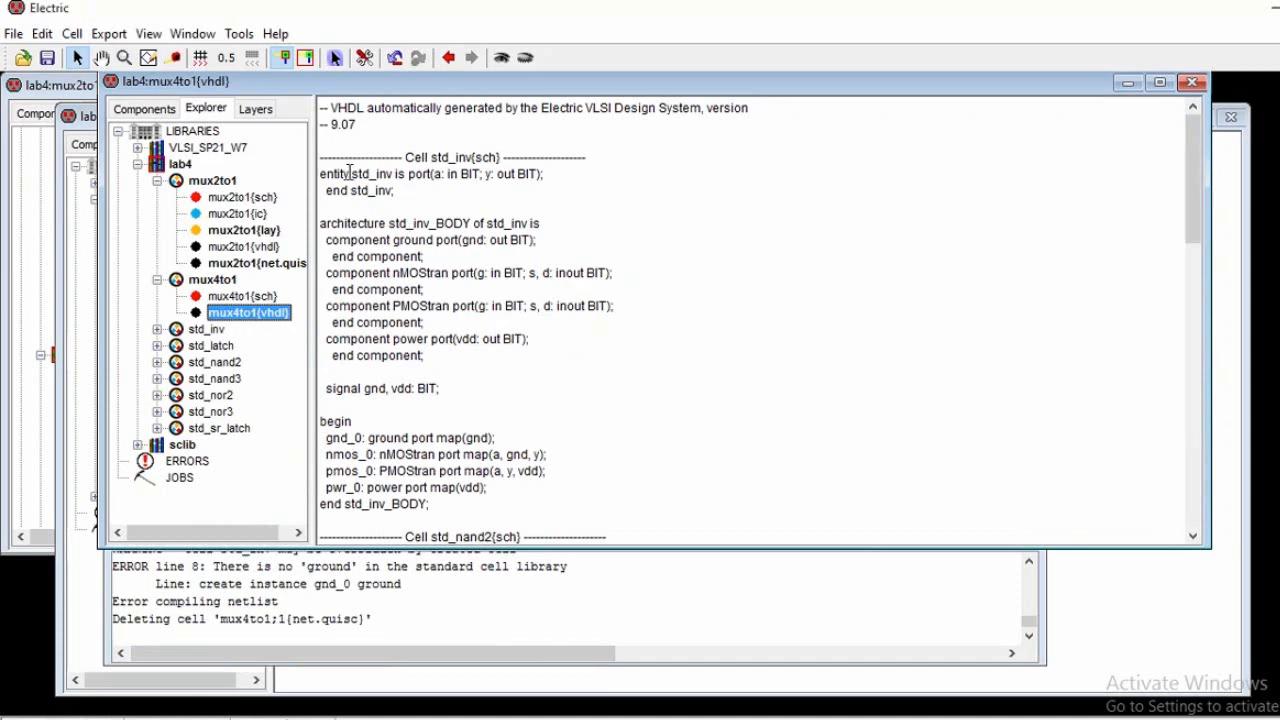
drag(319, 160, 551, 428)
key(Delete)
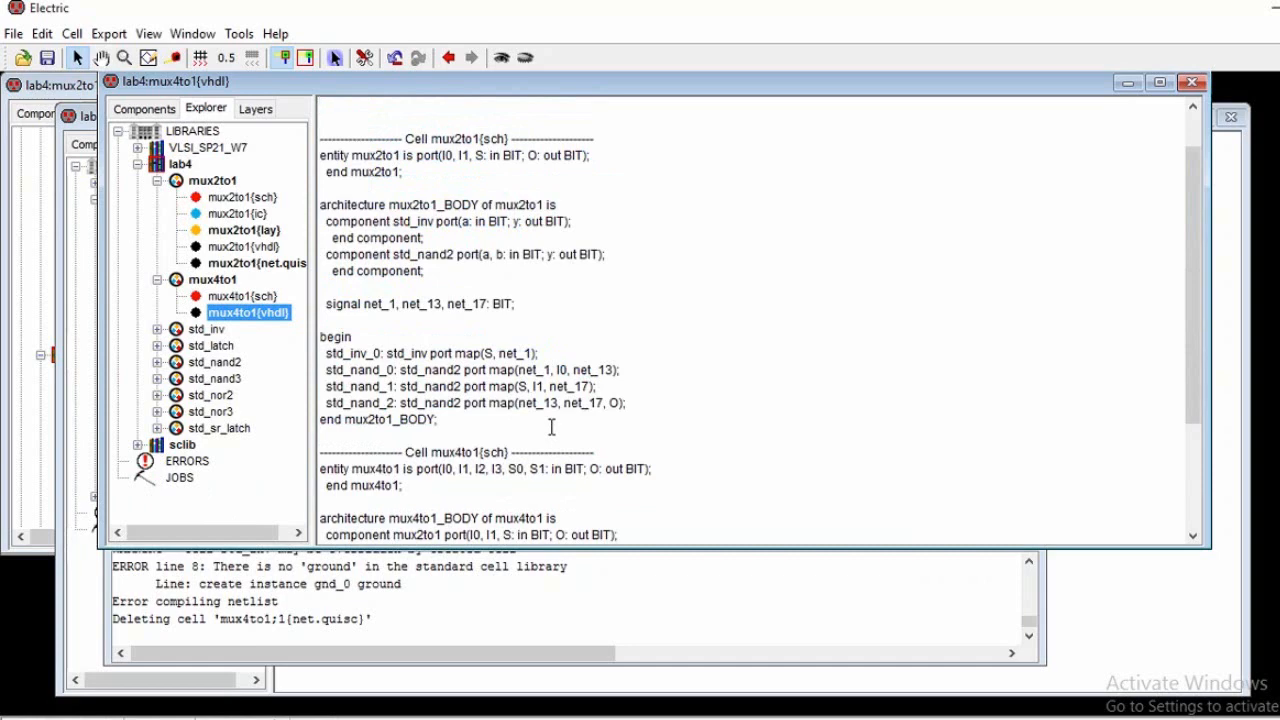
scroll(456, 455, down, 3)
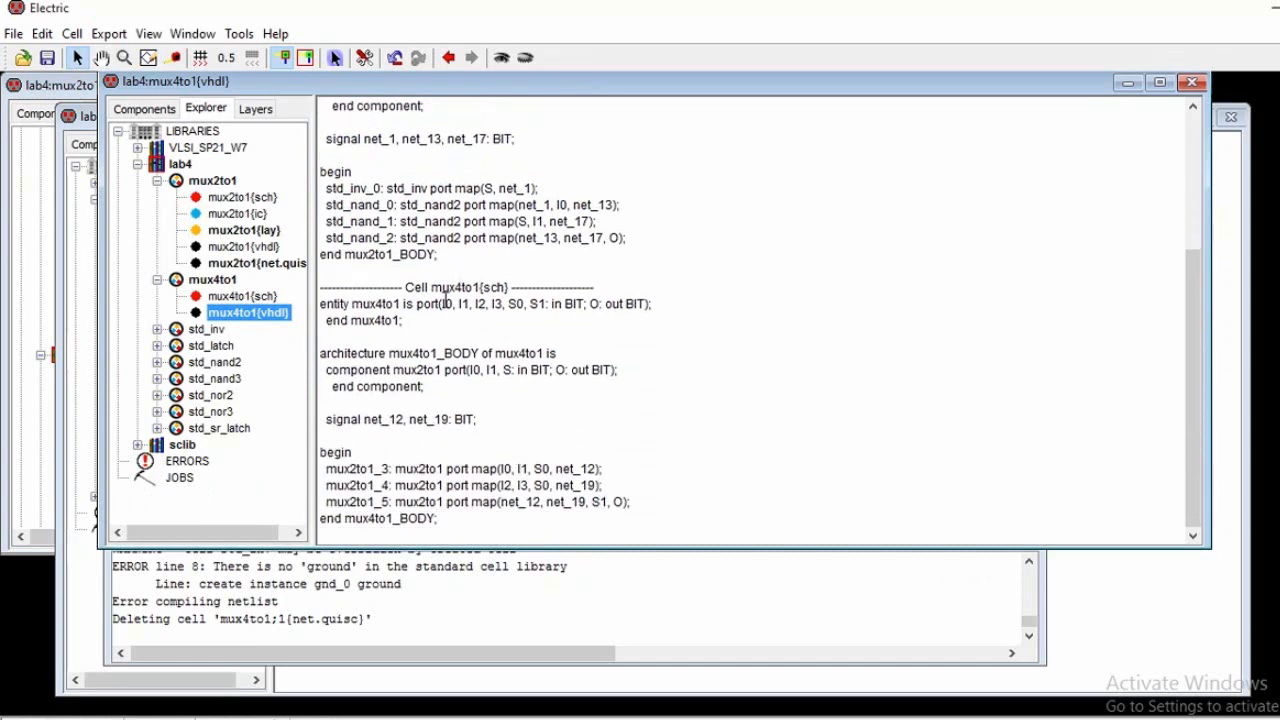
scroll(450, 215, up, 4)
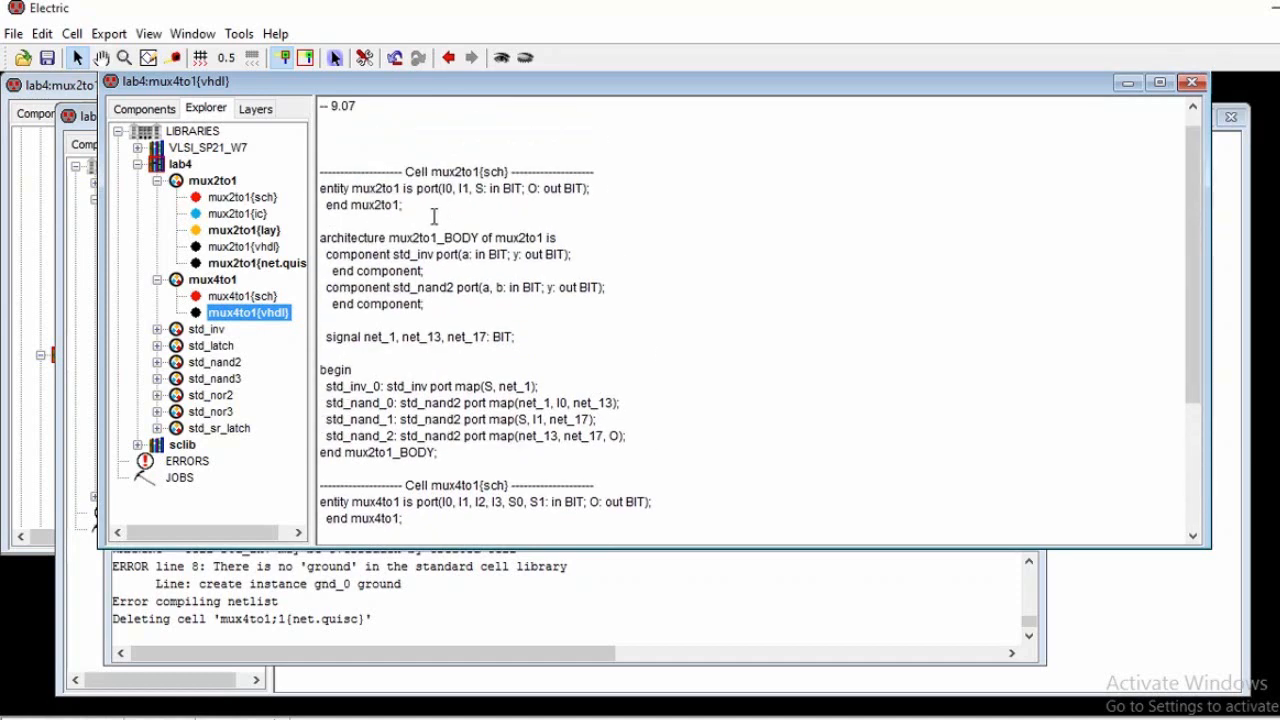
scroll(502, 445, down, 3)
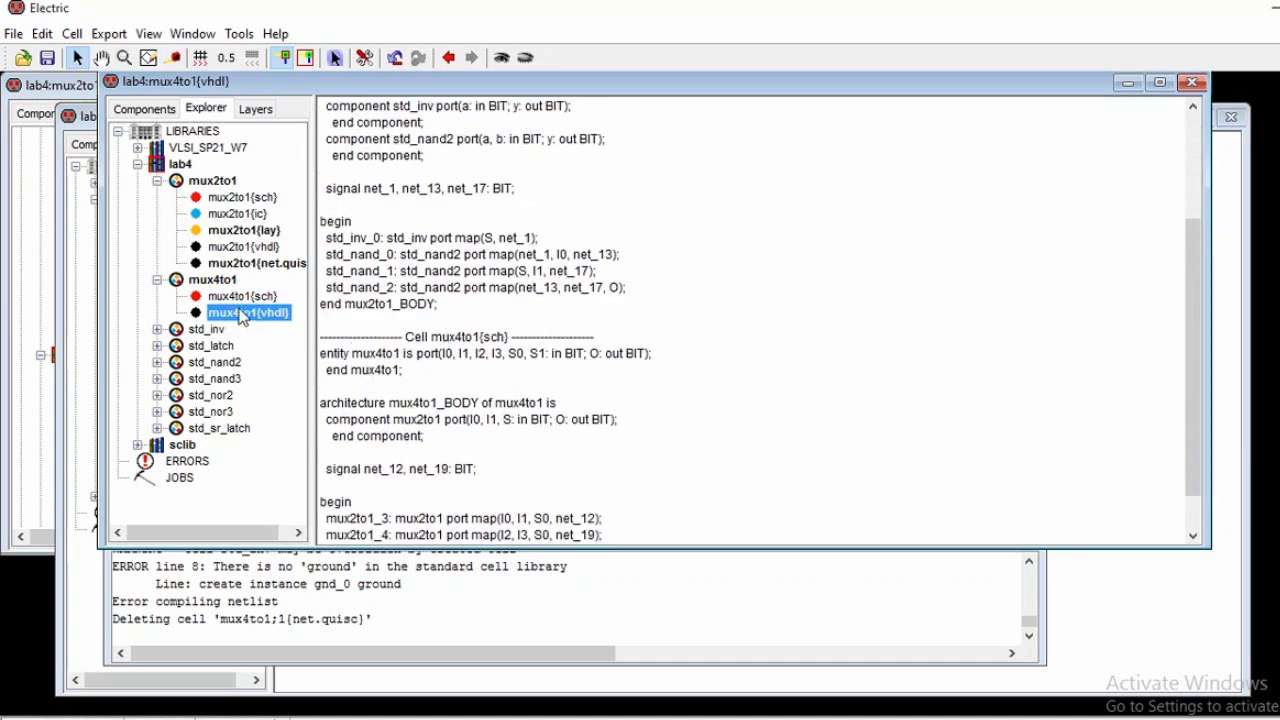
- Compile the edited mux4to1 VHDL to a netlist view with the Silicon Compiler and close the extra netlist window
click(239, 33)
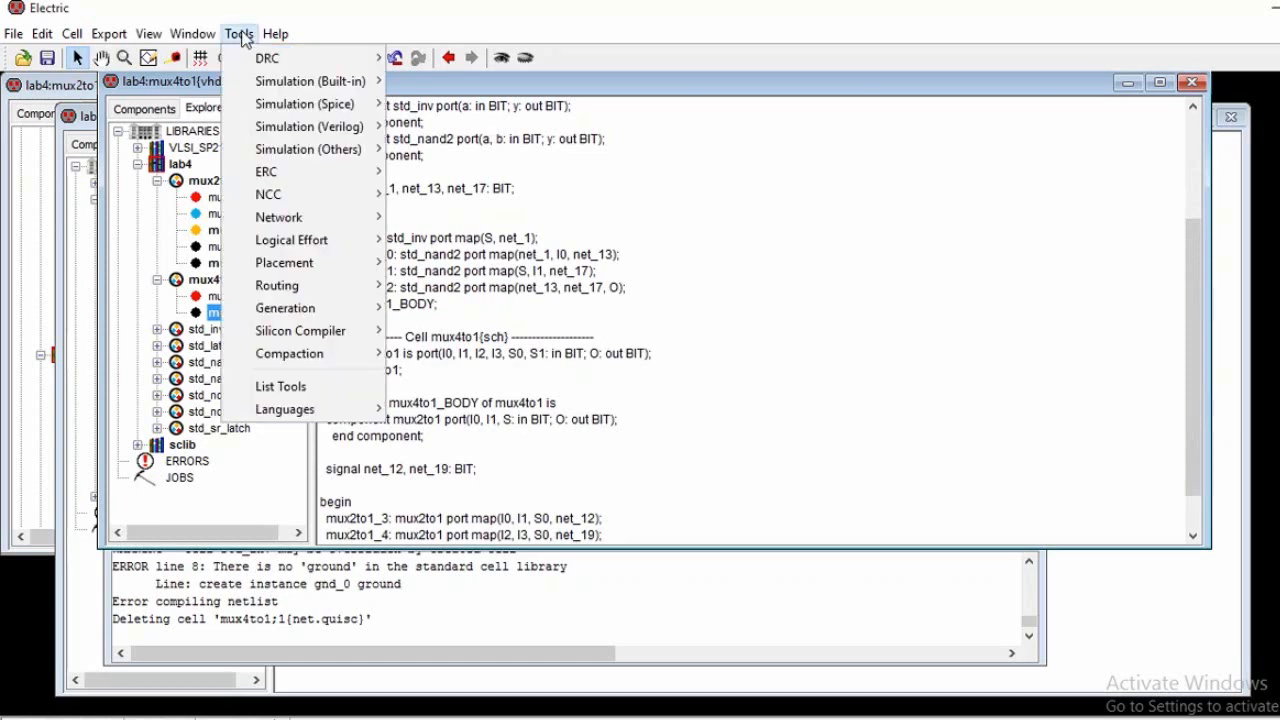
mouse_move(350, 316)
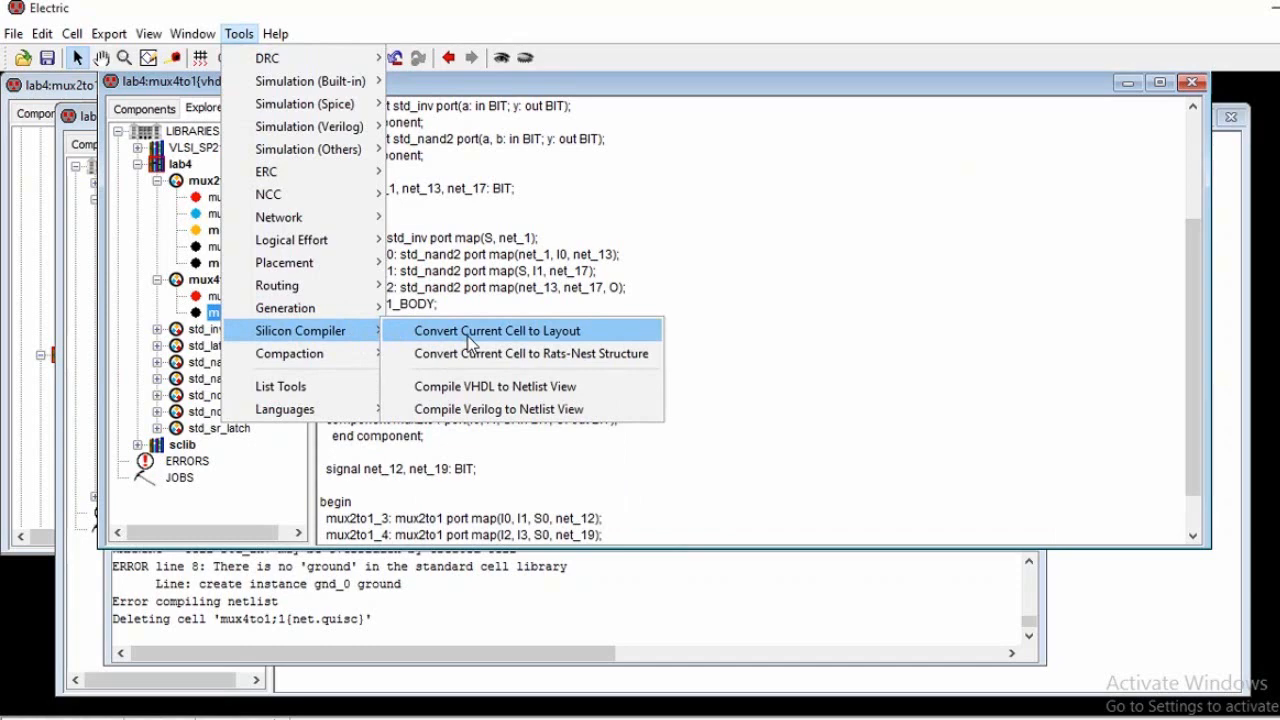
click(487, 386)
drag(578, 386, 378, 50)
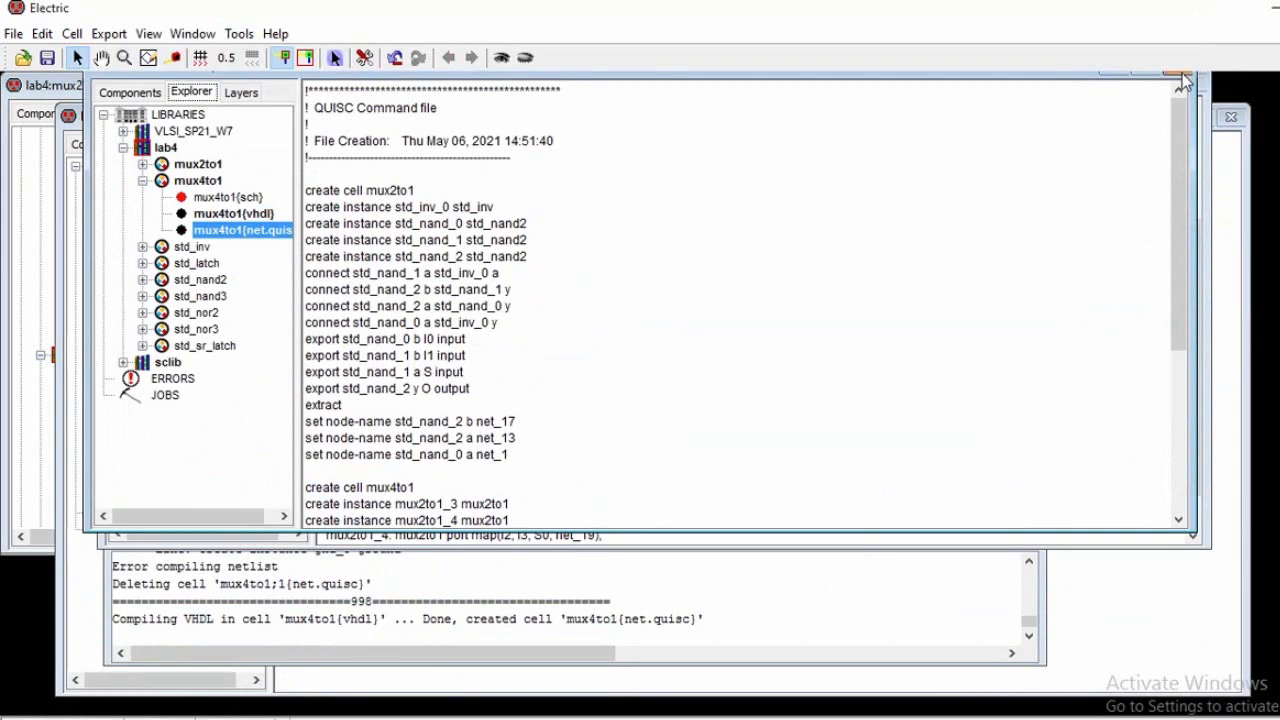
click(1182, 77)
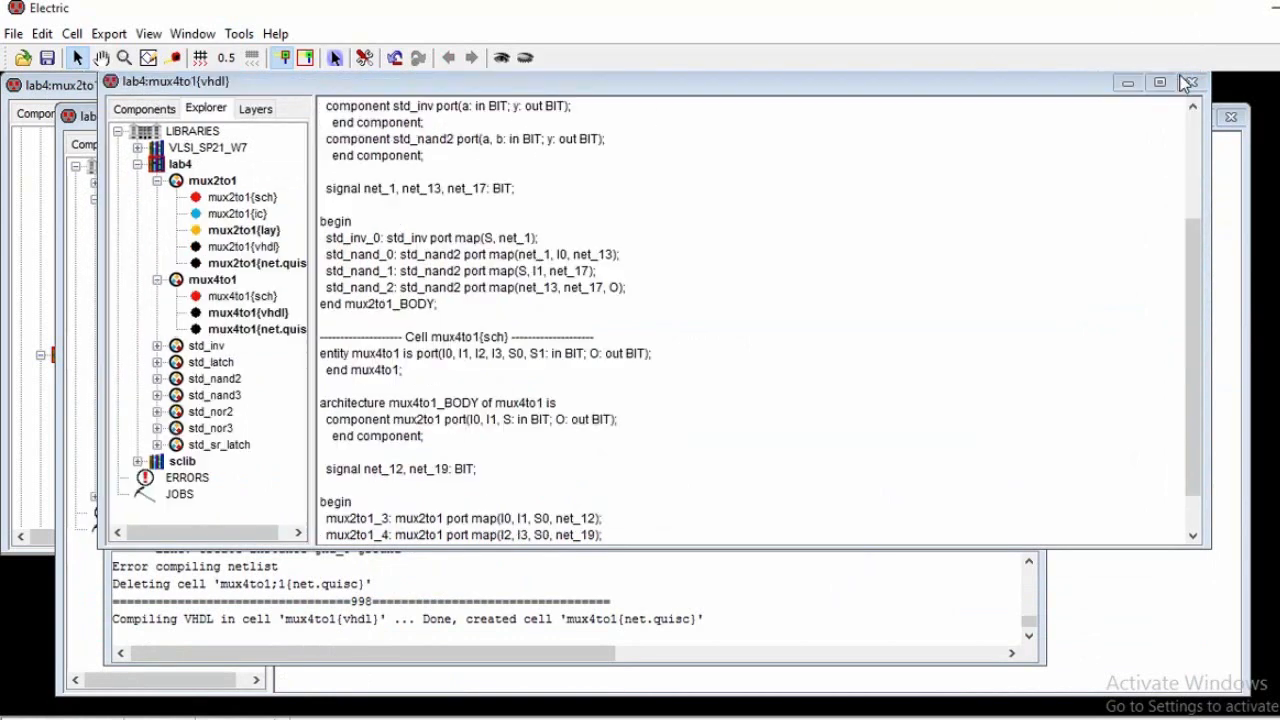
- Open mux4to1's net.quisc netlist, review its QUISC commands, and convert it to layout with the Silicon Compiler
double_click(240, 331)
scroll(397, 270, down, 5)
scroll(395, 268, up, 3)
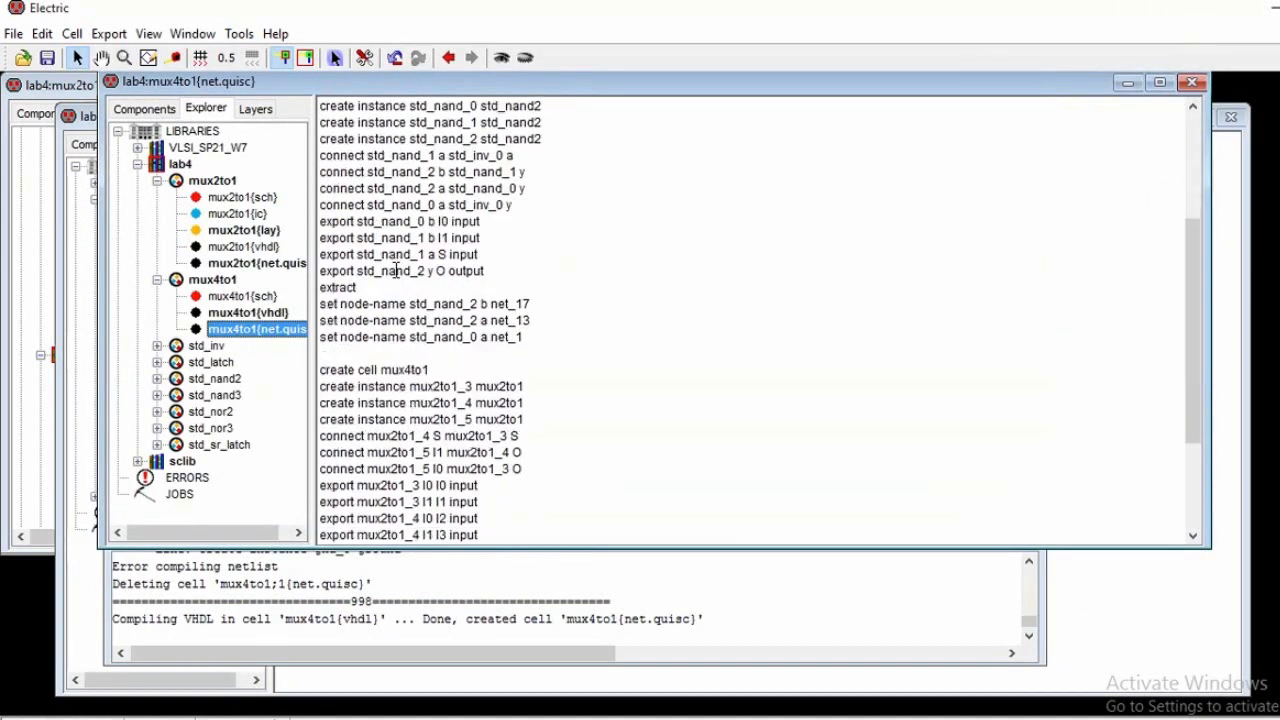
scroll(395, 268, down, 3)
scroll(380, 230, up, 6)
click(239, 33)
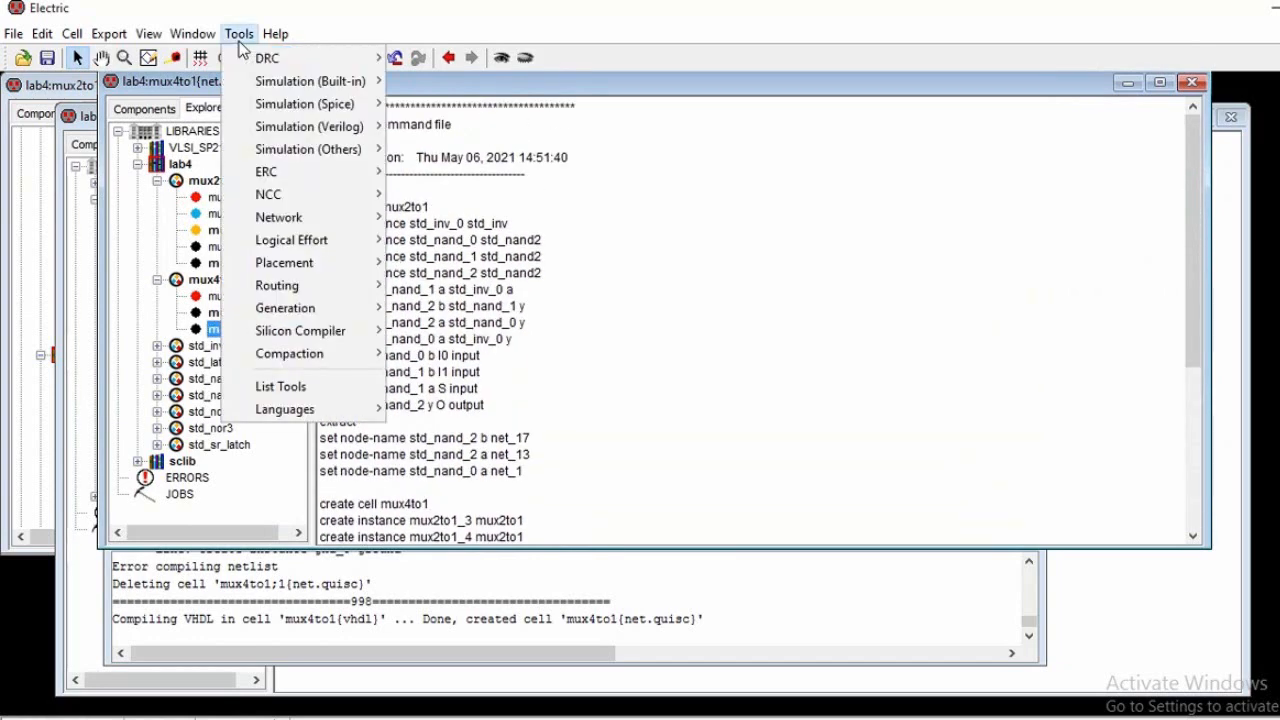
mouse_move(278, 60)
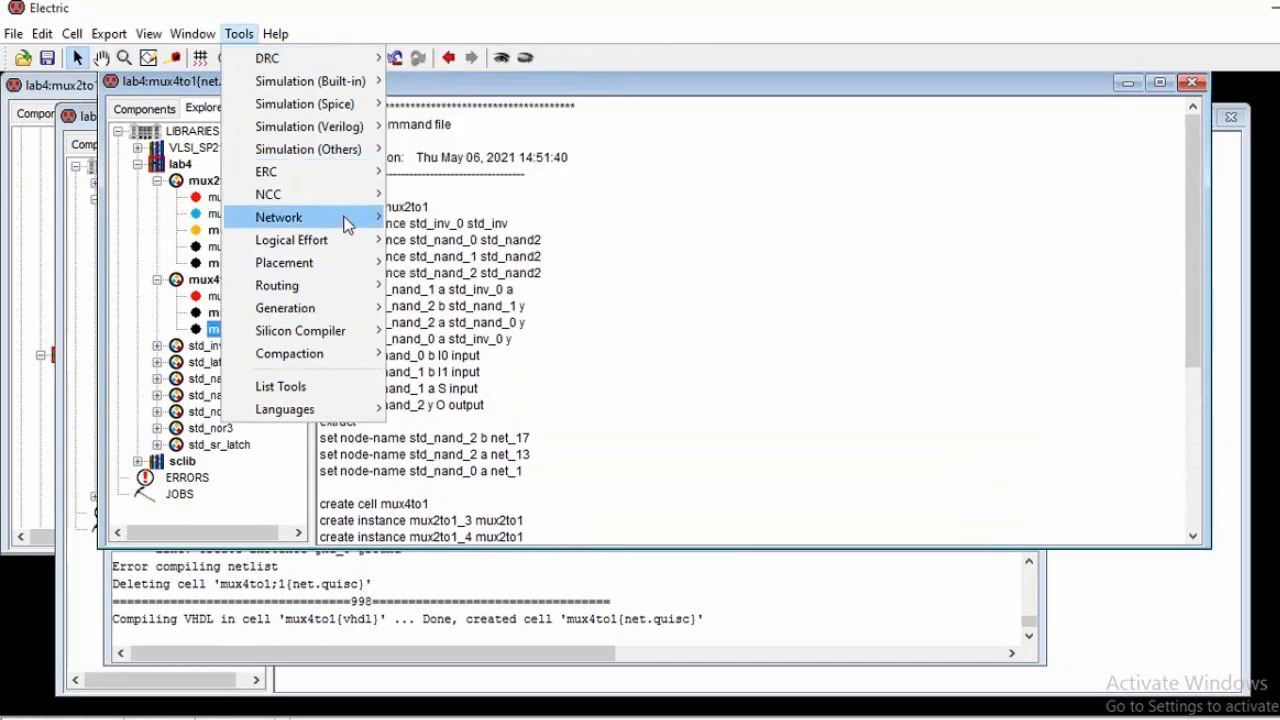
mouse_move(343, 309)
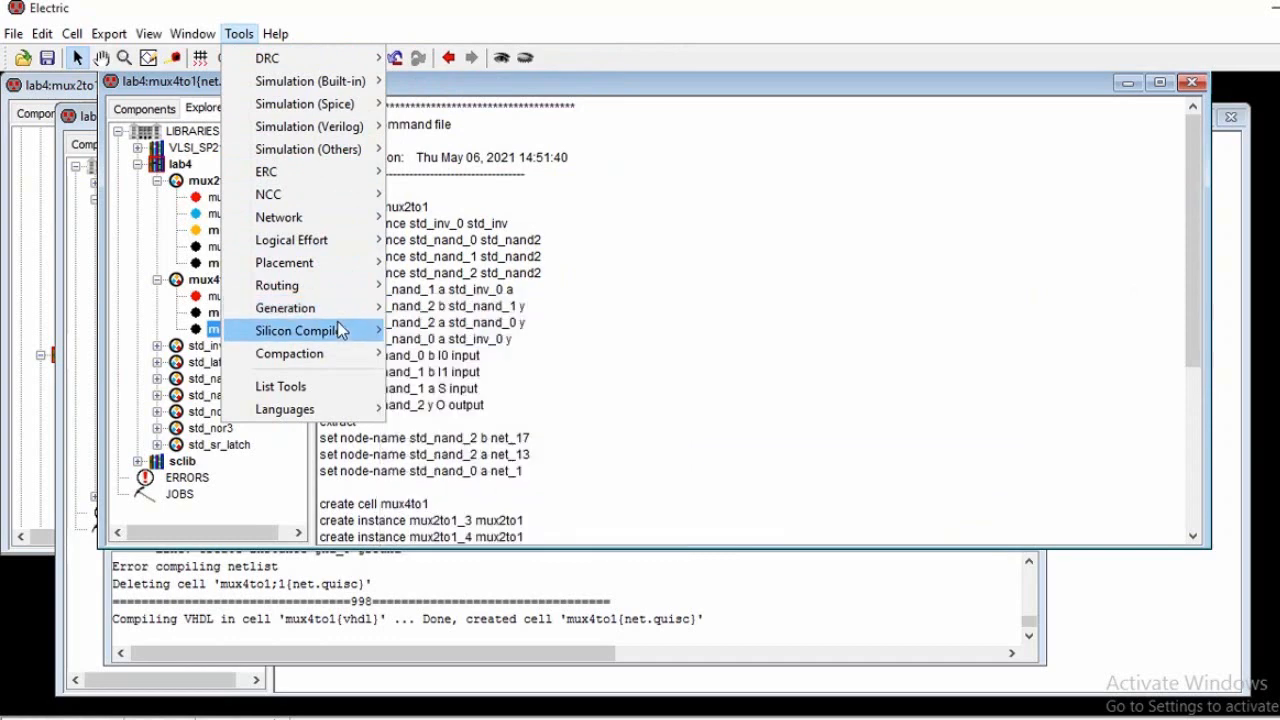
mouse_move(351, 331)
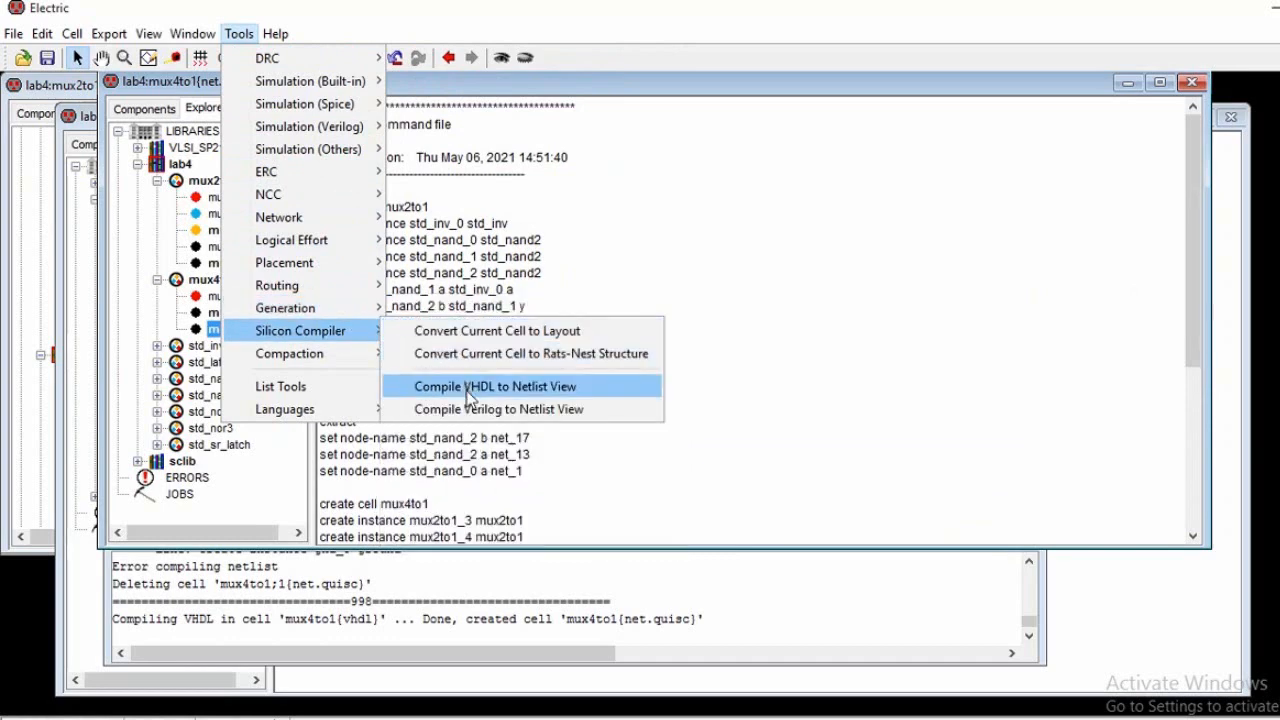
click(489, 331)
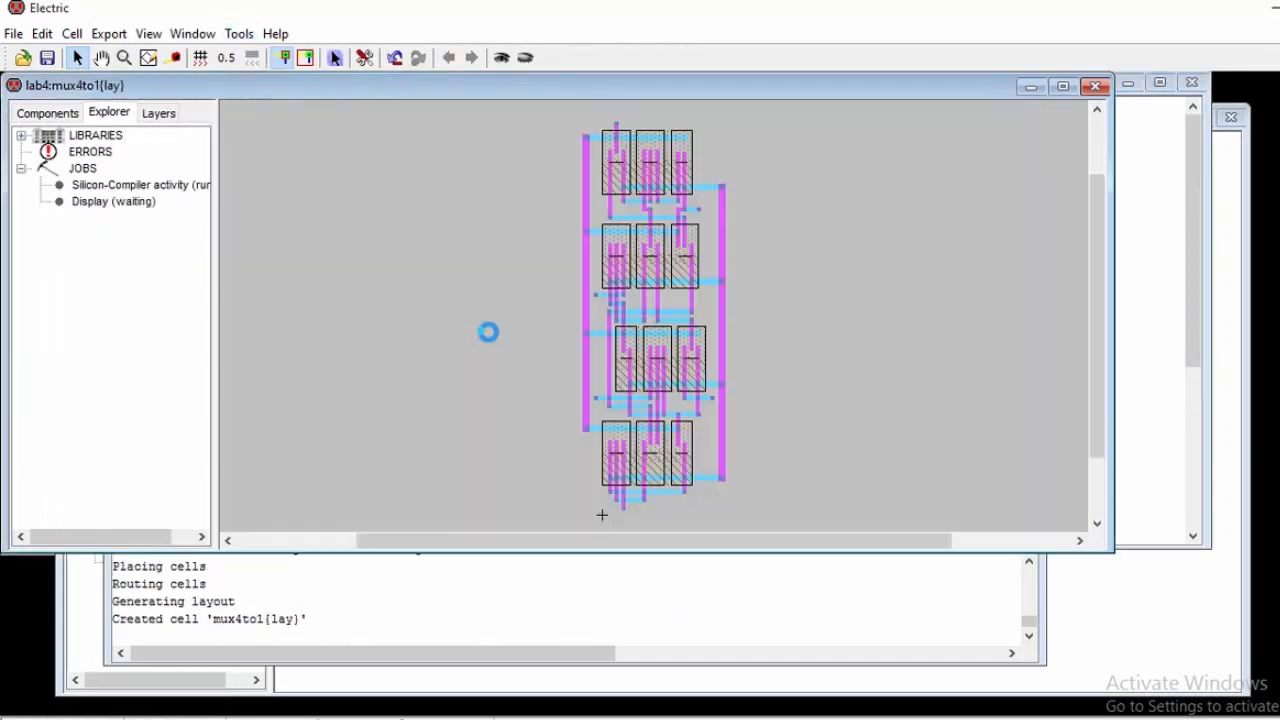
- Examine the generated mux4to1 layout, checking the standard-cell rows, the routing between them, and the power and ground rails
ctrl+scroll(710, 432, up, 3)
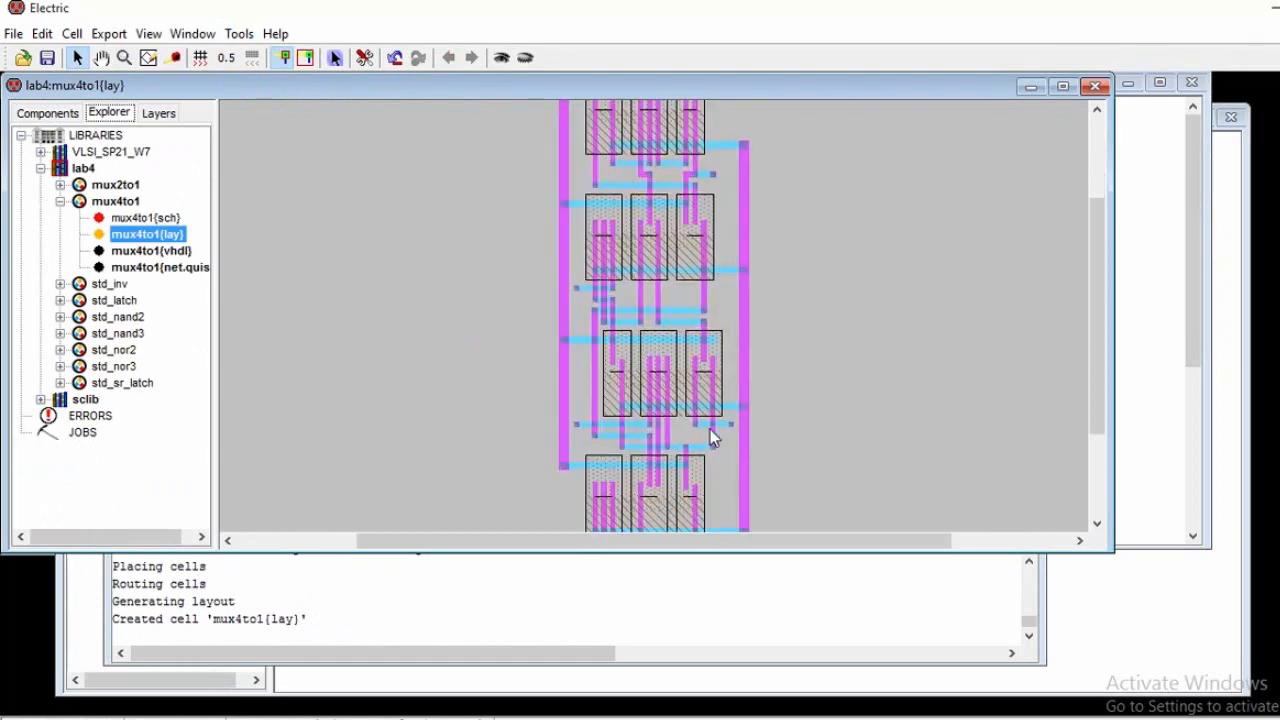
ctrl+scroll(710, 437, up, 4)
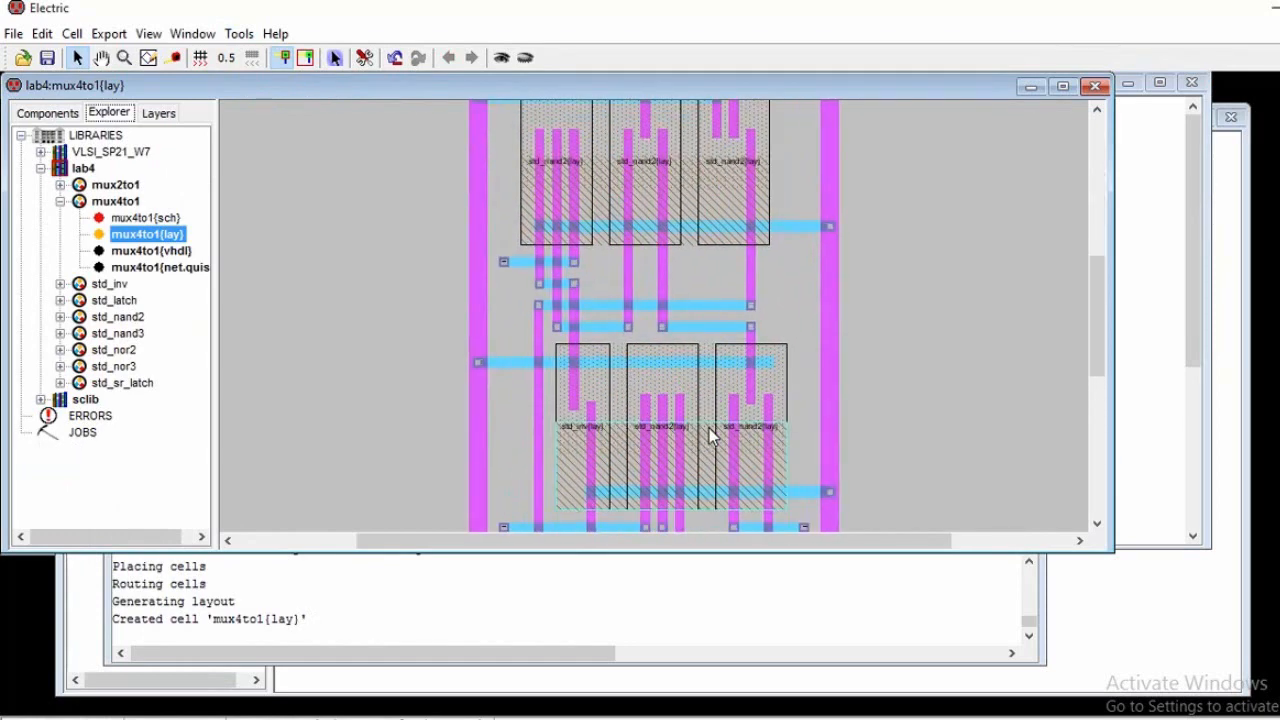
ctrl+scroll(709, 436, up, 4)
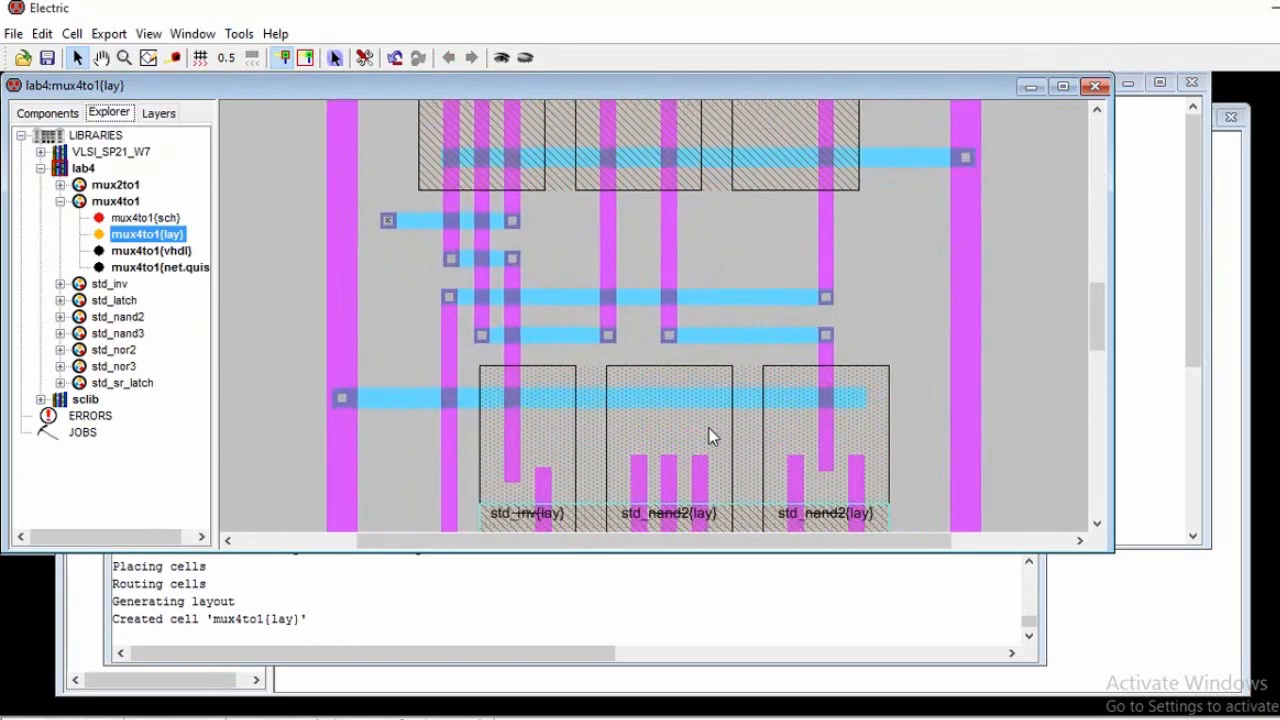
click(913, 160)
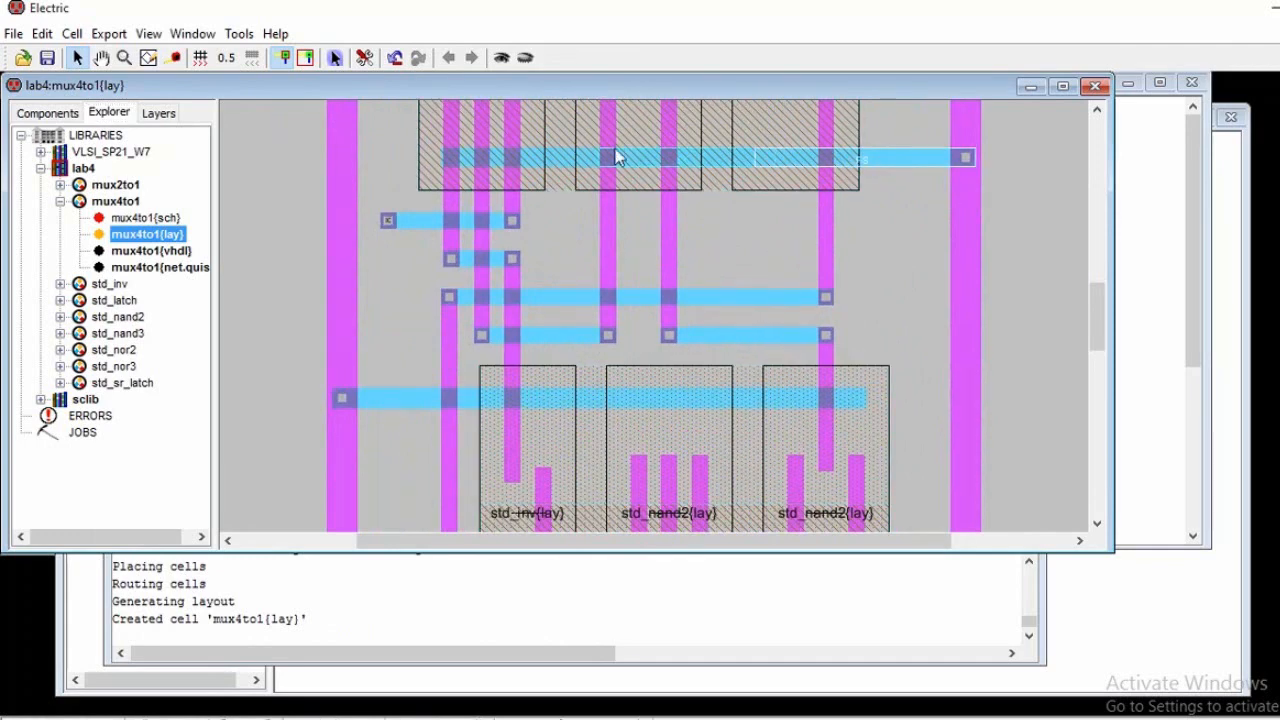
ctrl+scroll(621, 206, down, 3)
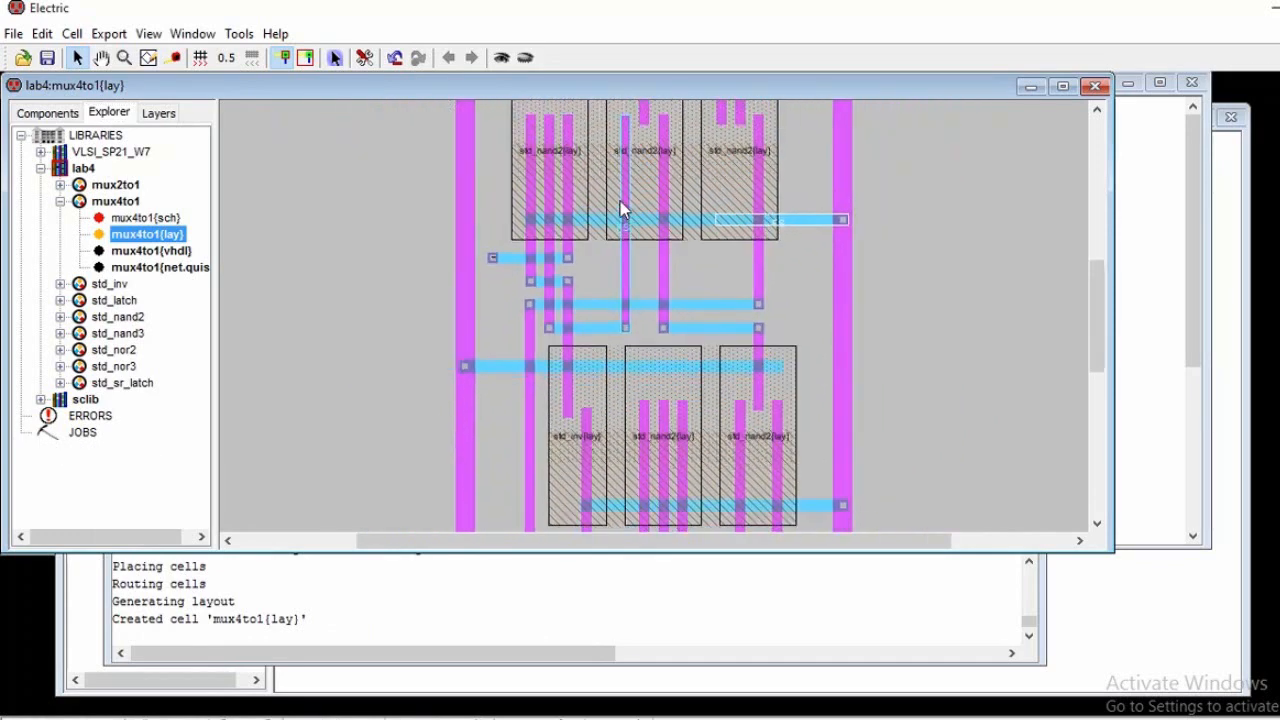
ctrl+scroll(620, 210, down, 1)
ctrl+scroll(621, 206, down, 2)
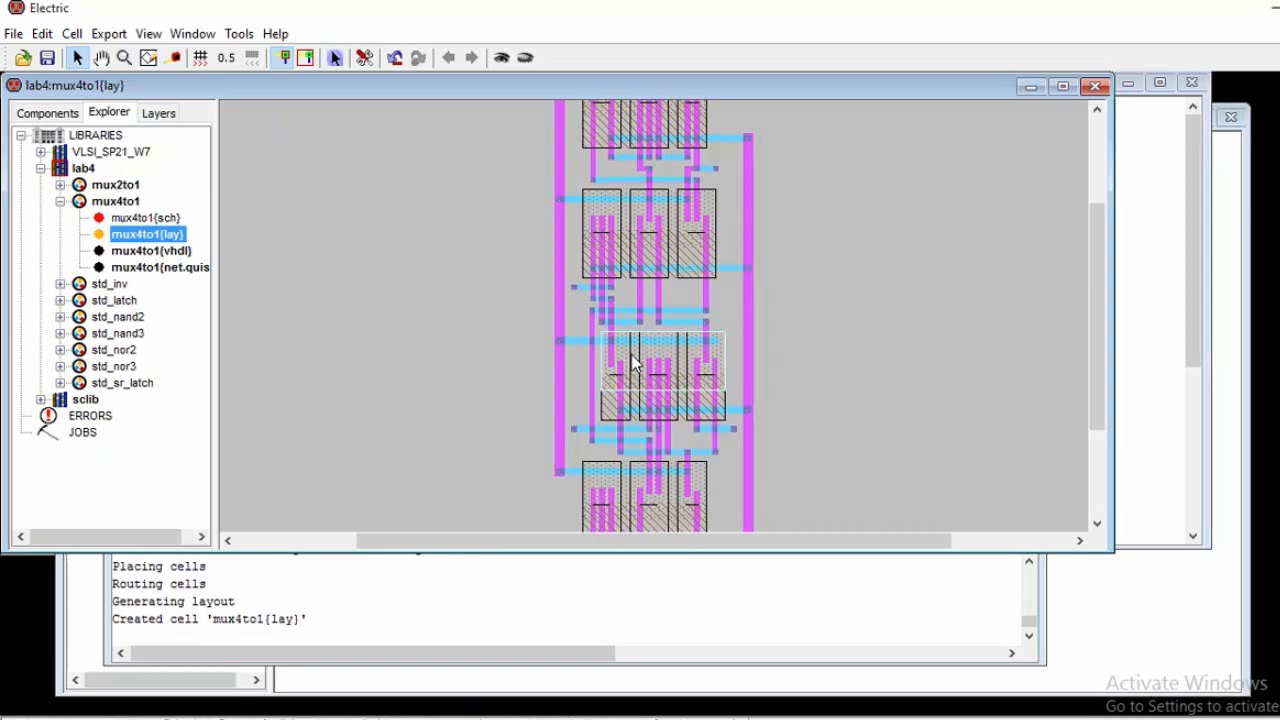
ctrl+scroll(632, 363, down, 3)
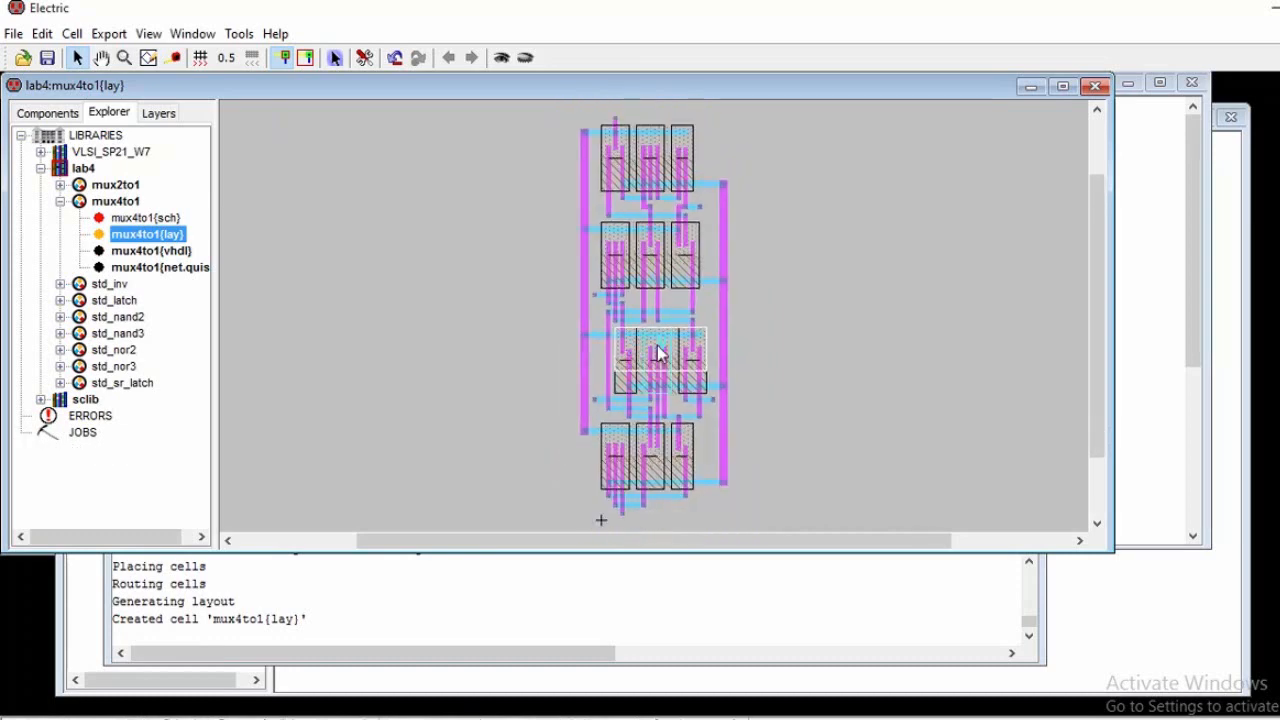
scroll(828, 314, up, 3)
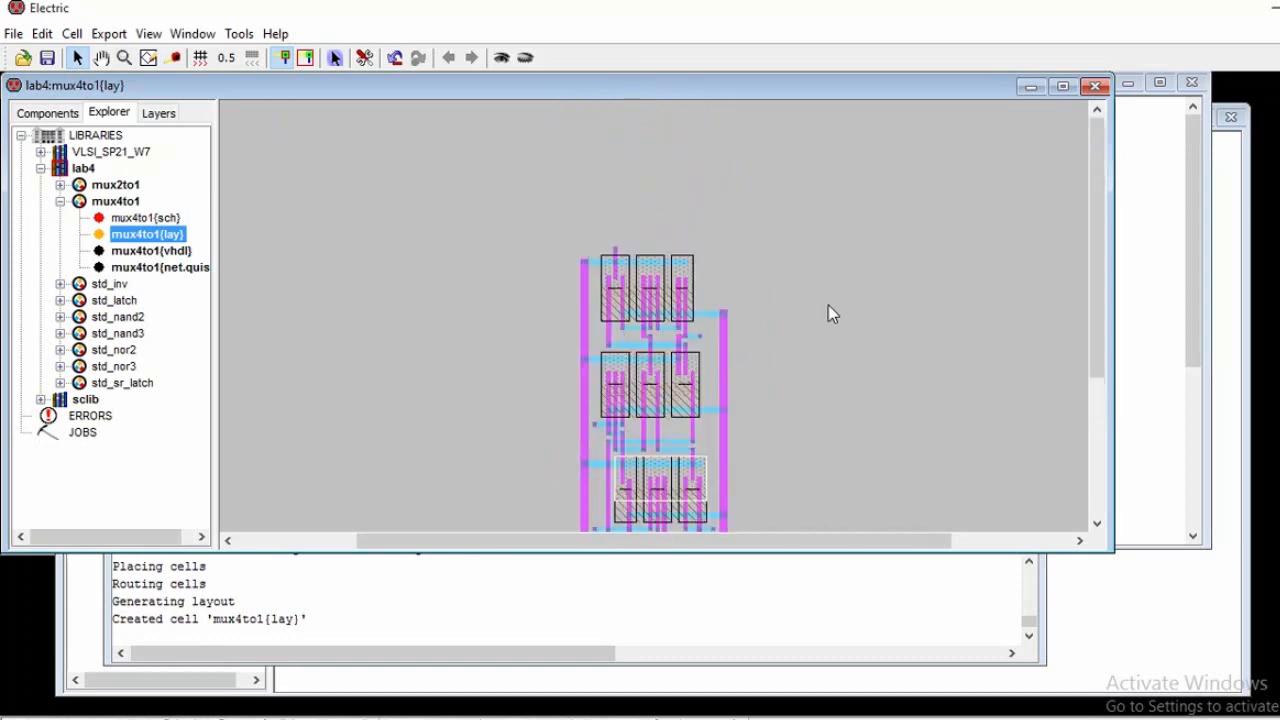
- Maximize the mux4to1 layout window, run a full layout DRC on the cell, and dismiss the result message
click(1064, 88)
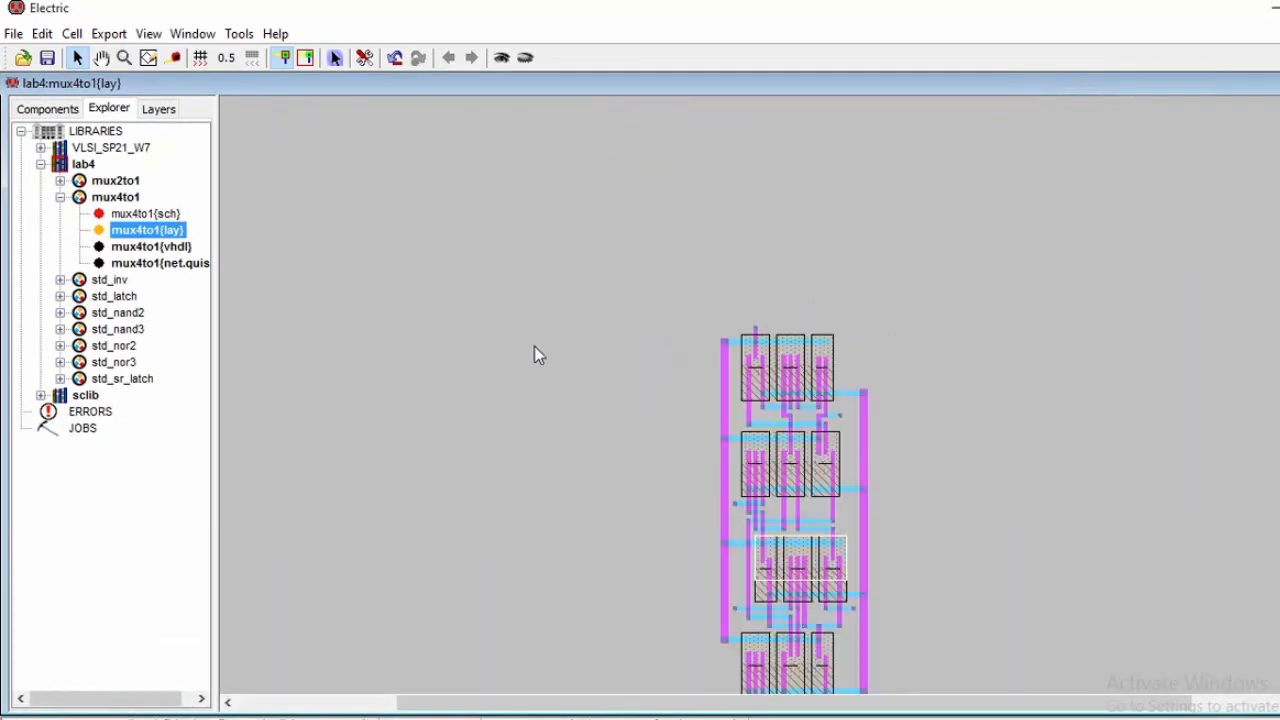
ctrl+scroll(719, 393, up, 3)
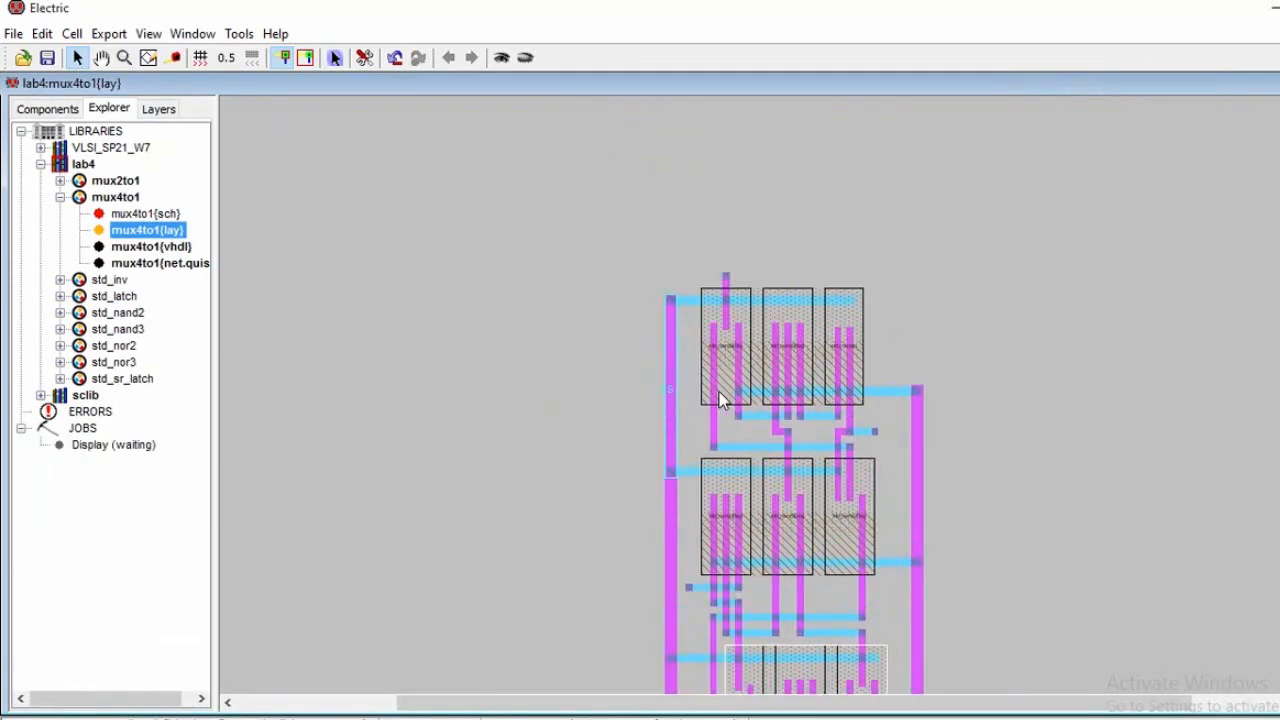
ctrl+scroll(725, 400, up, 2)
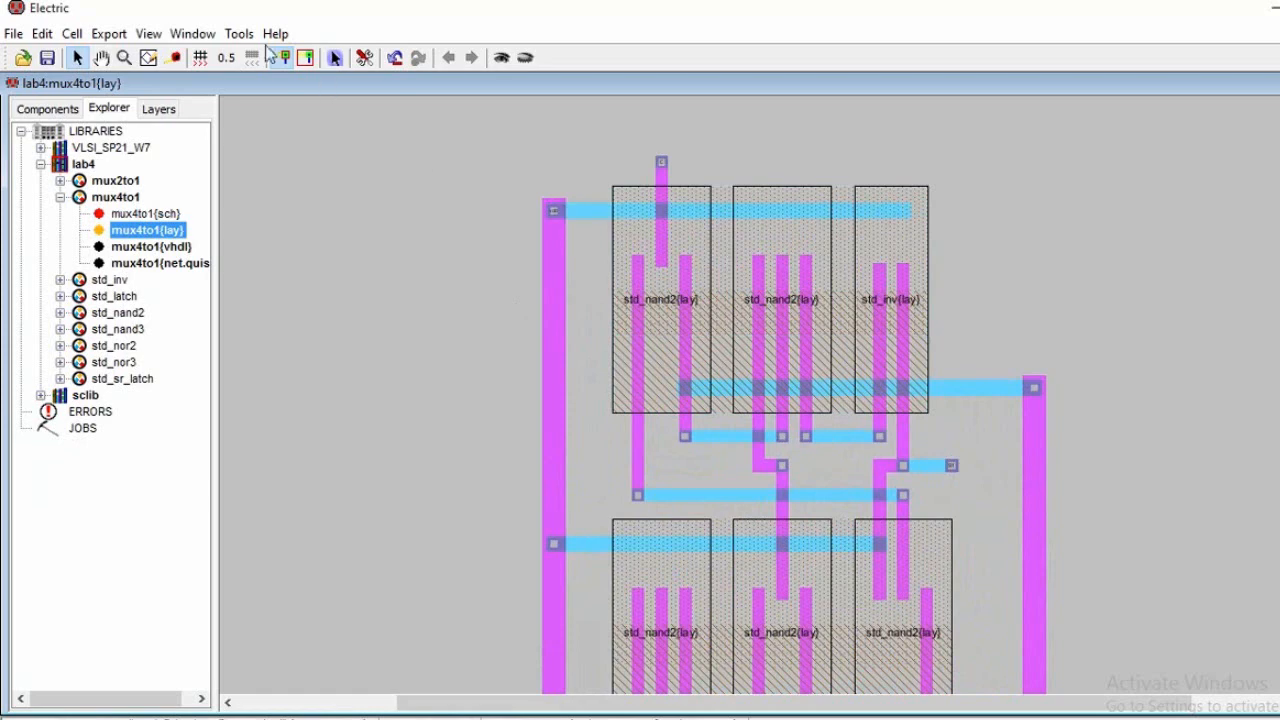
click(238, 33)
mouse_move(327, 62)
click(455, 58)
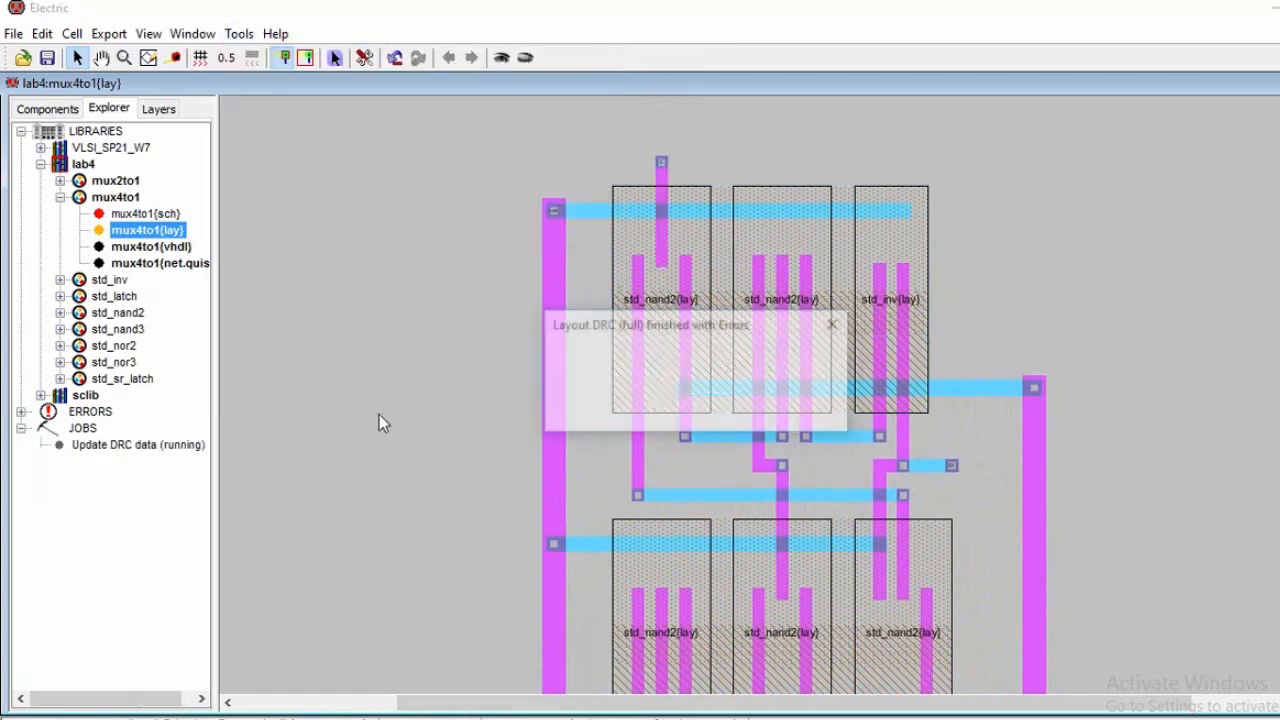
click(693, 406)
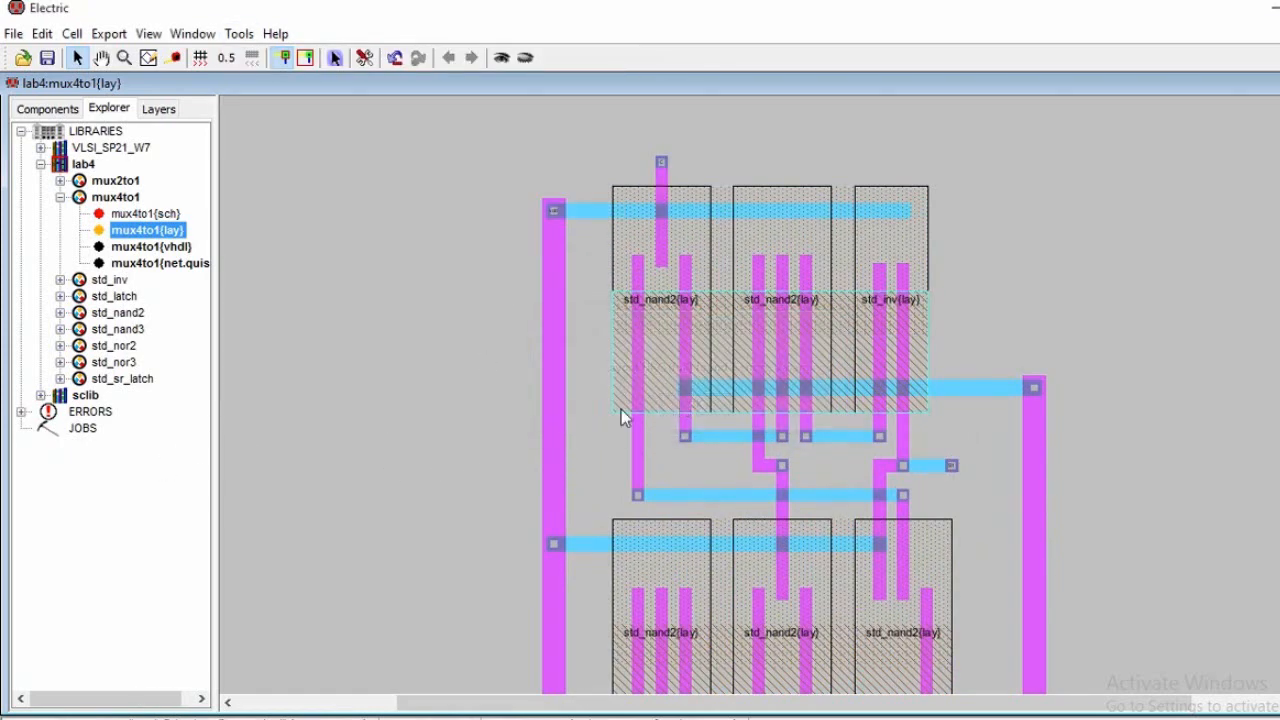
- Expand the mux4to1 layout DRC error list and inspect where the first two spacing errors lie in the layout
click(21, 412)
click(41, 428)
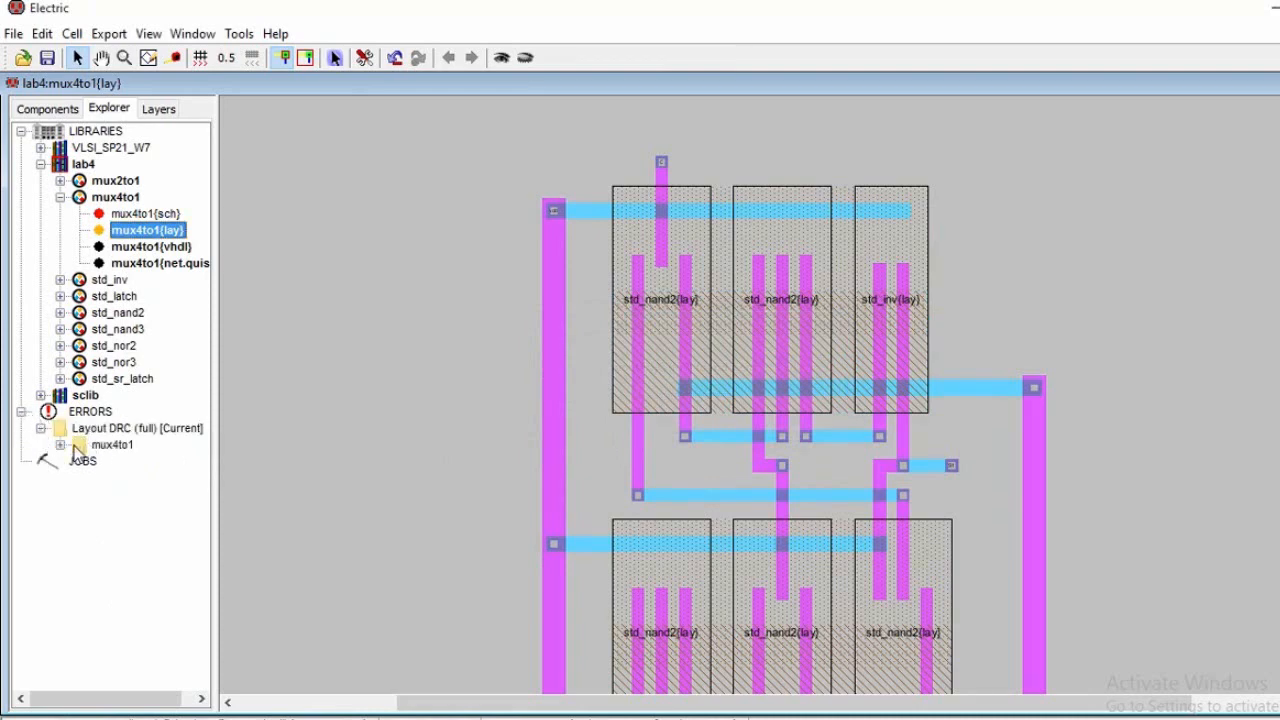
click(60, 445)
click(140, 461)
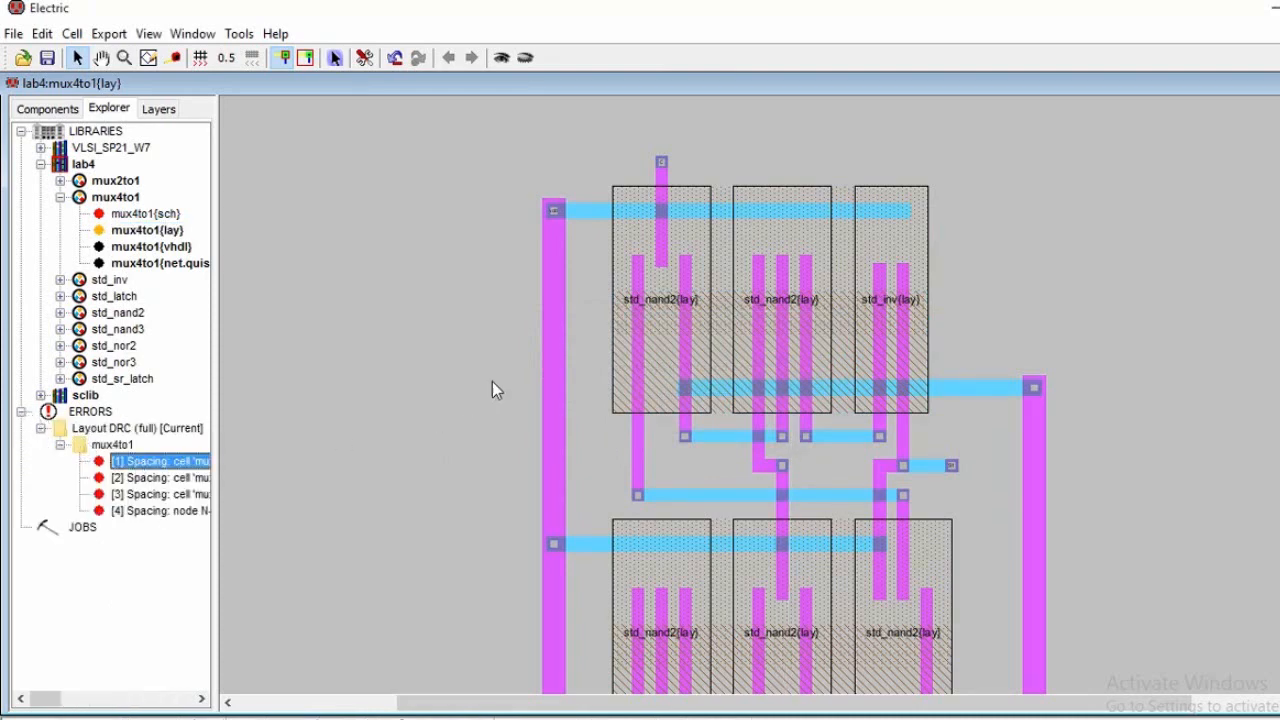
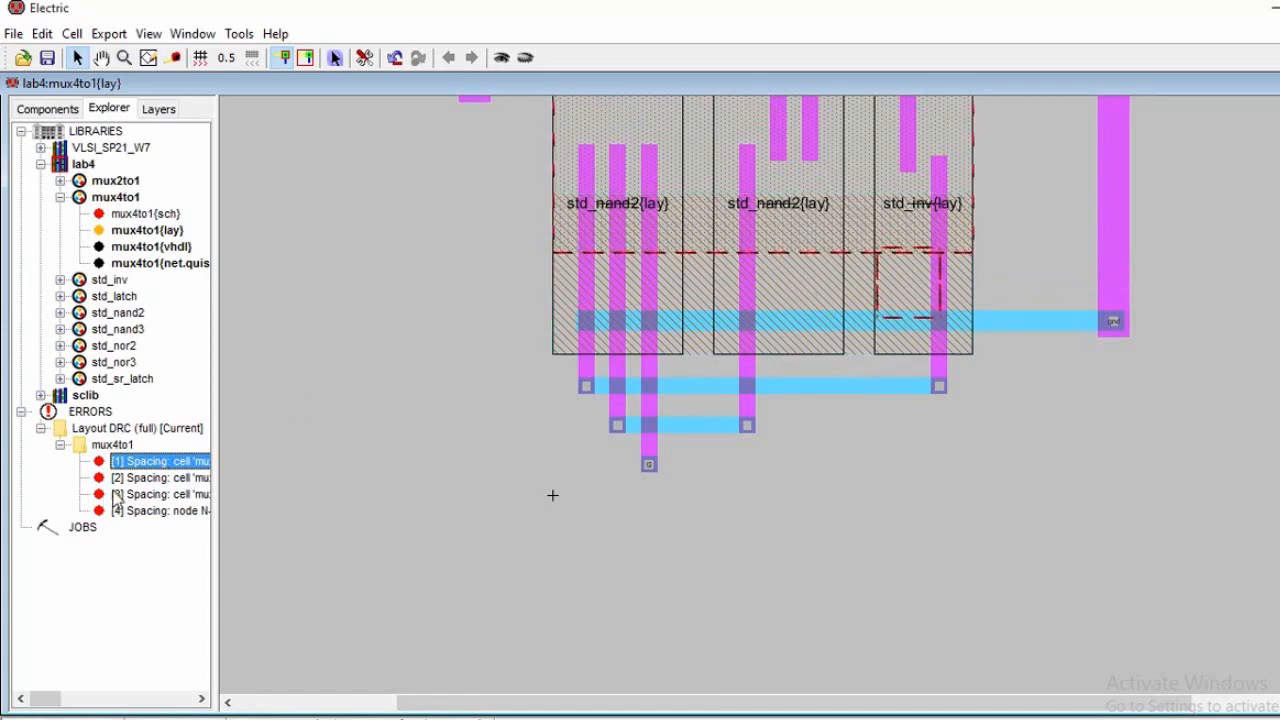
click(125, 478)
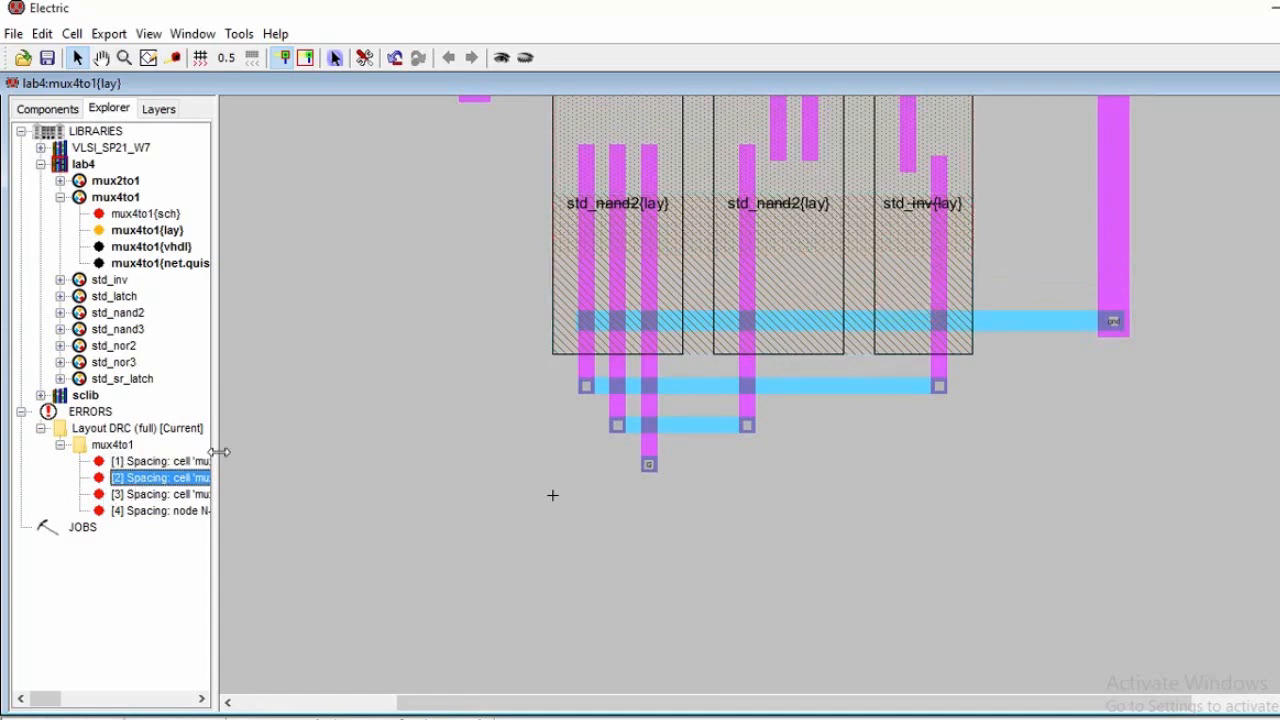
scroll(1118, 224, up, 3)
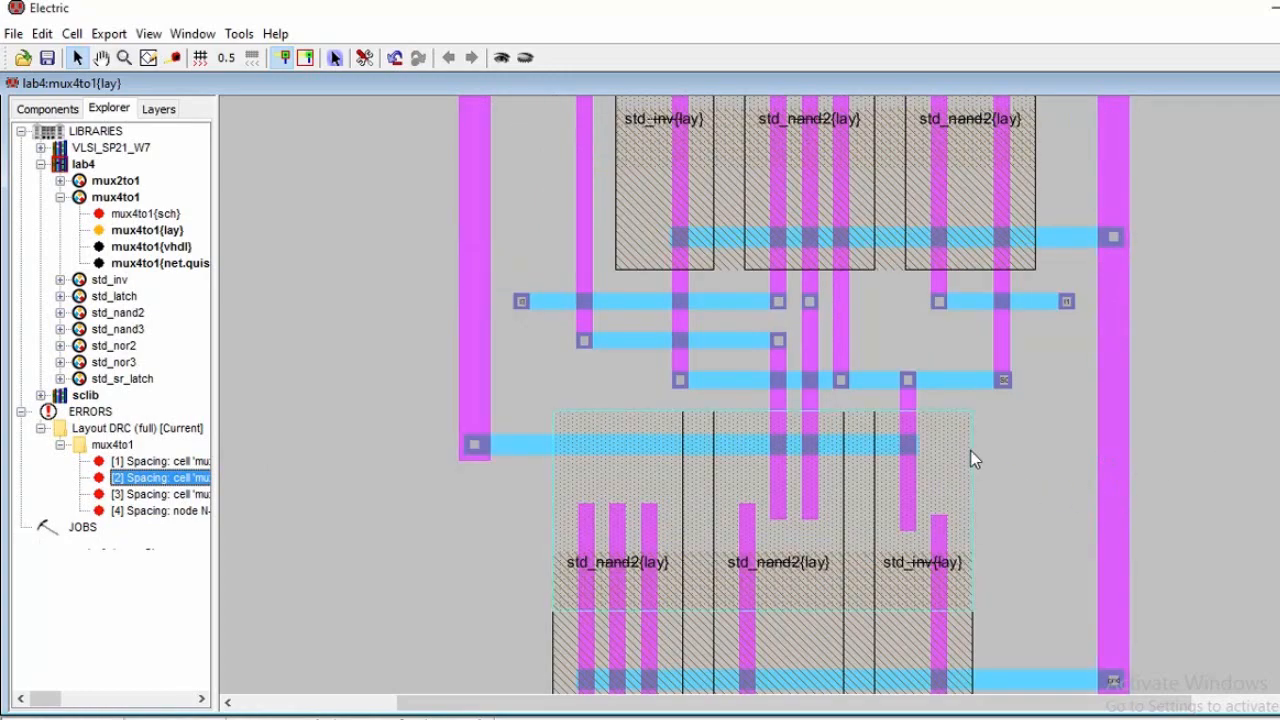
- Inspect where the third and fourth mux4to1 spacing errors lie in the layout
scroll(967, 446, up, 3)
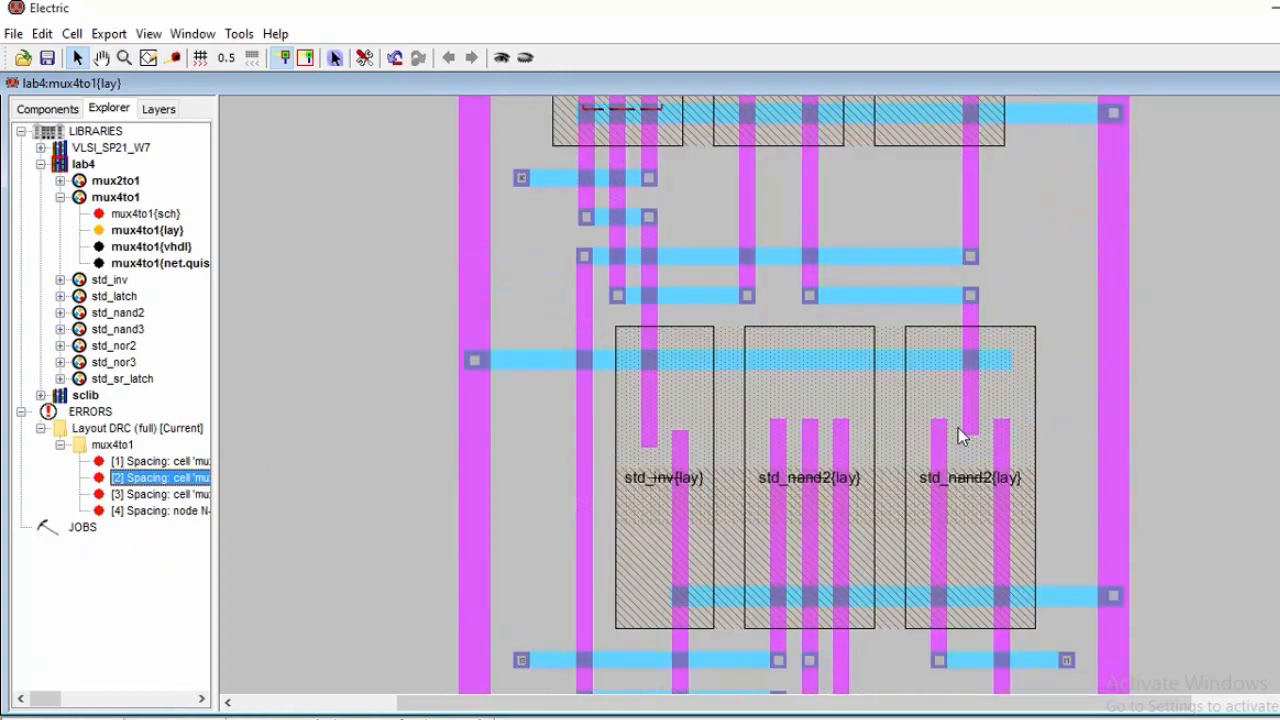
scroll(960, 434, up, 3)
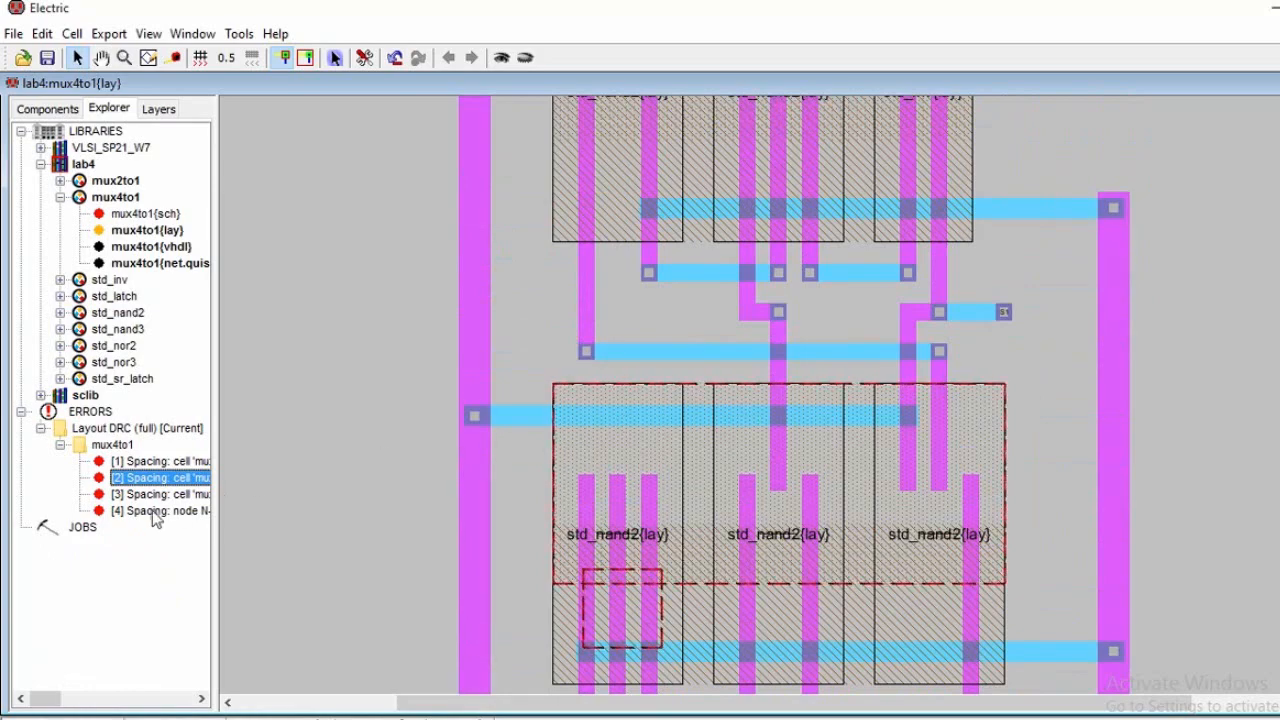
click(152, 494)
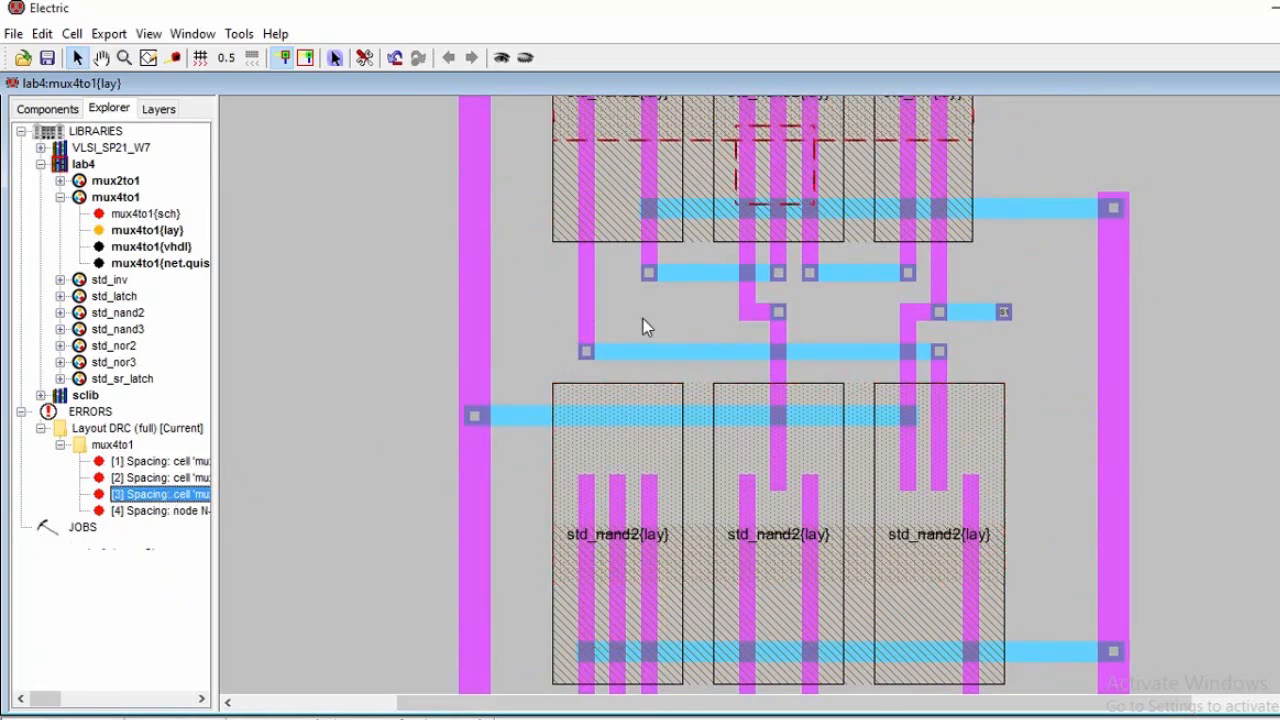
scroll(643, 319, up, 3)
click(141, 512)
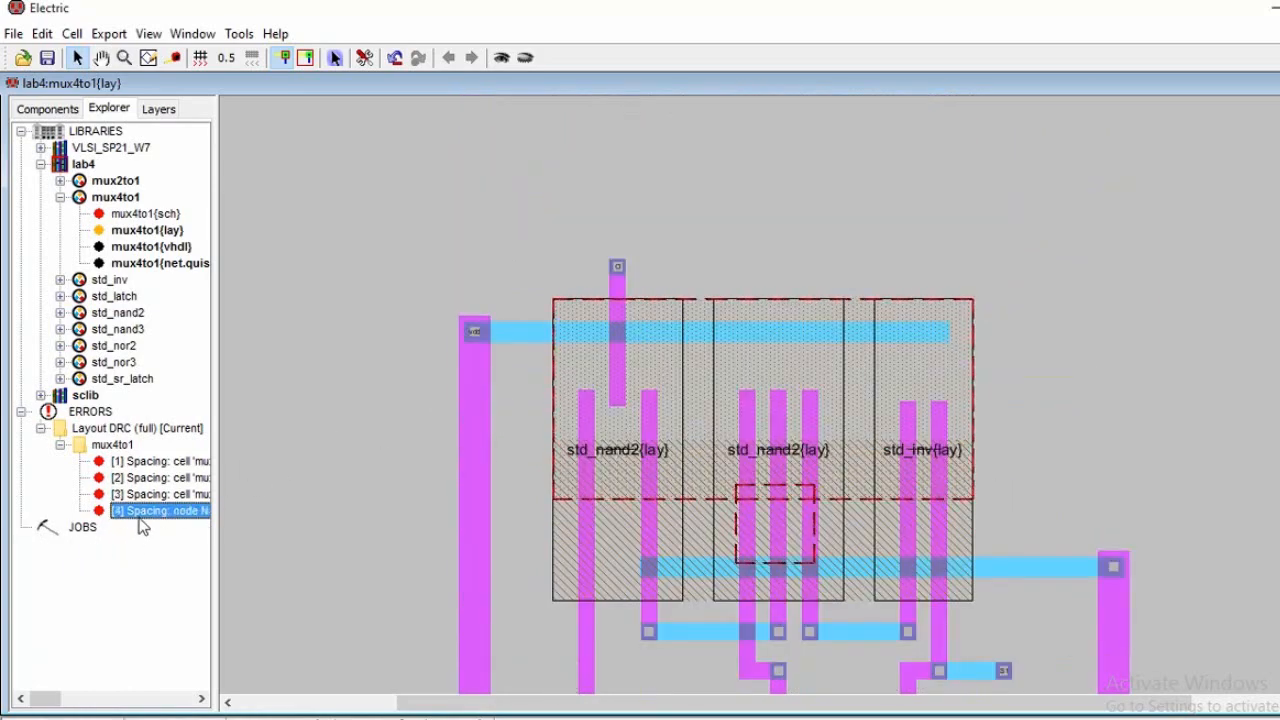
scroll(281, 451, down, 3)
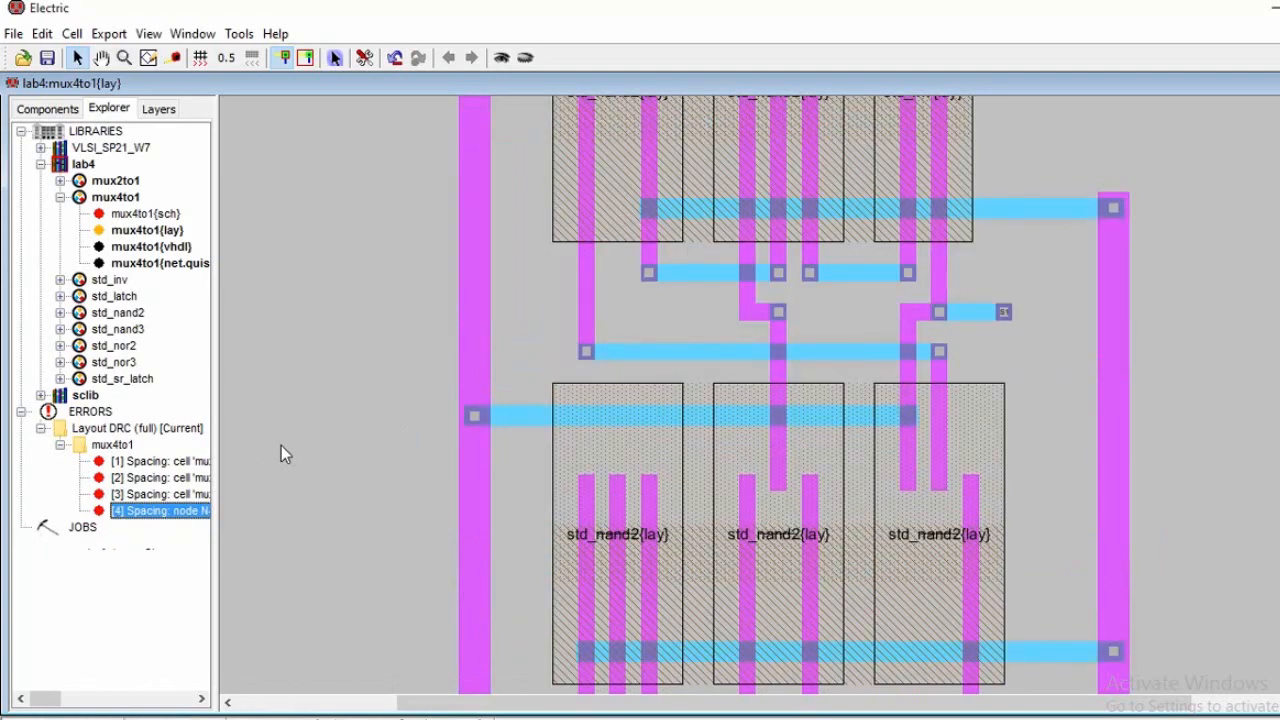
scroll(281, 445, down, 4)
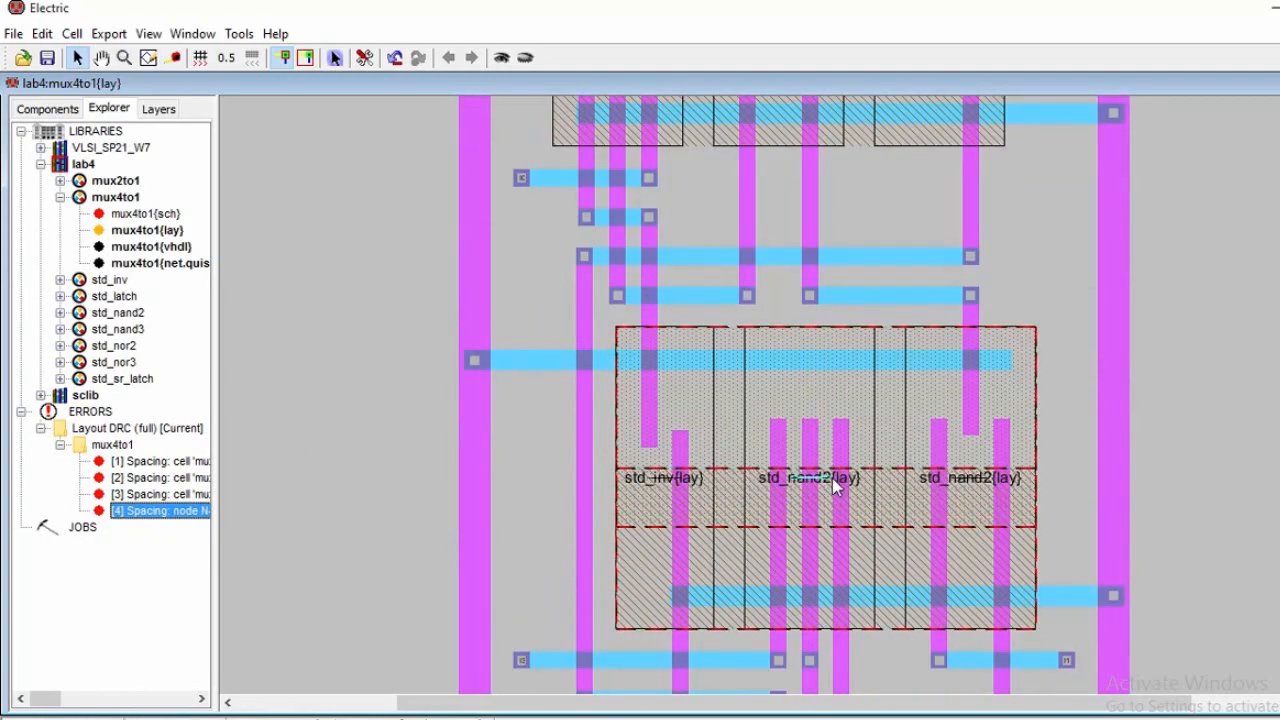
scroll(537, 423, down, 2)
scroll(656, 478, down, 3)
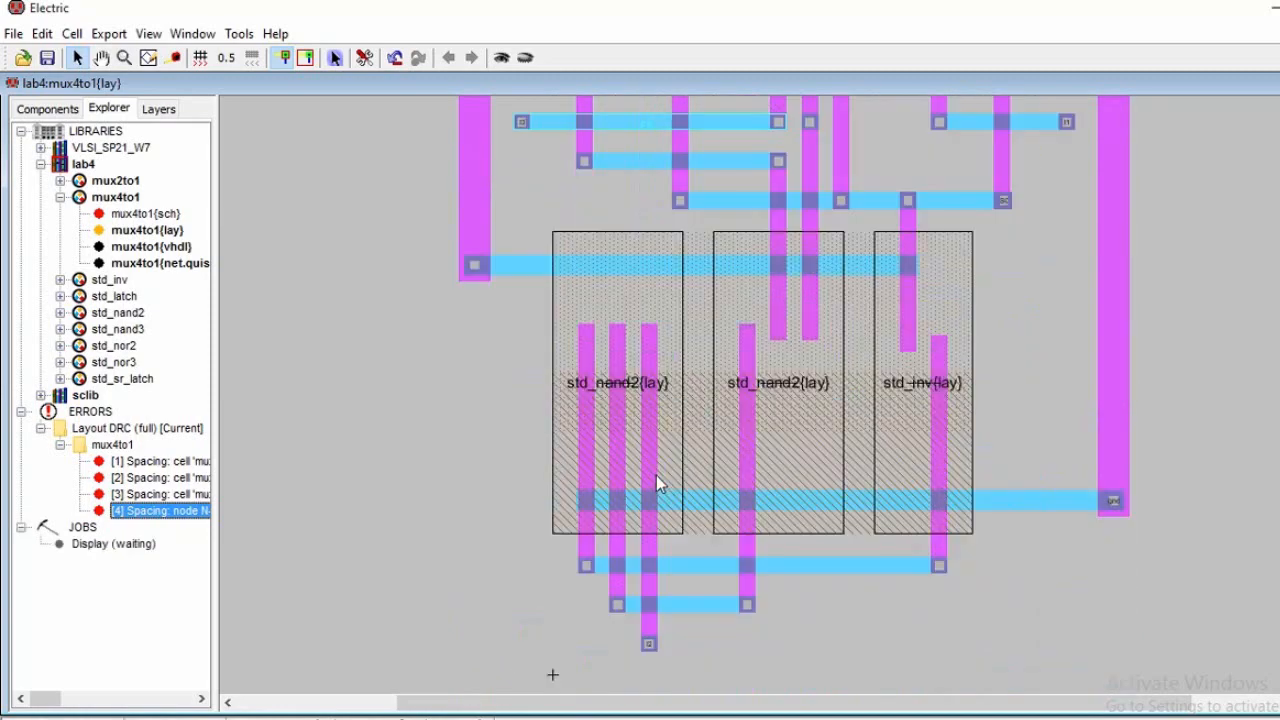
- Set the N-well's Y size to 35 in the std_inv, std_nand2, std_nand2 row and move the well up to the cells' top edge
scroll(656, 475, up, 5)
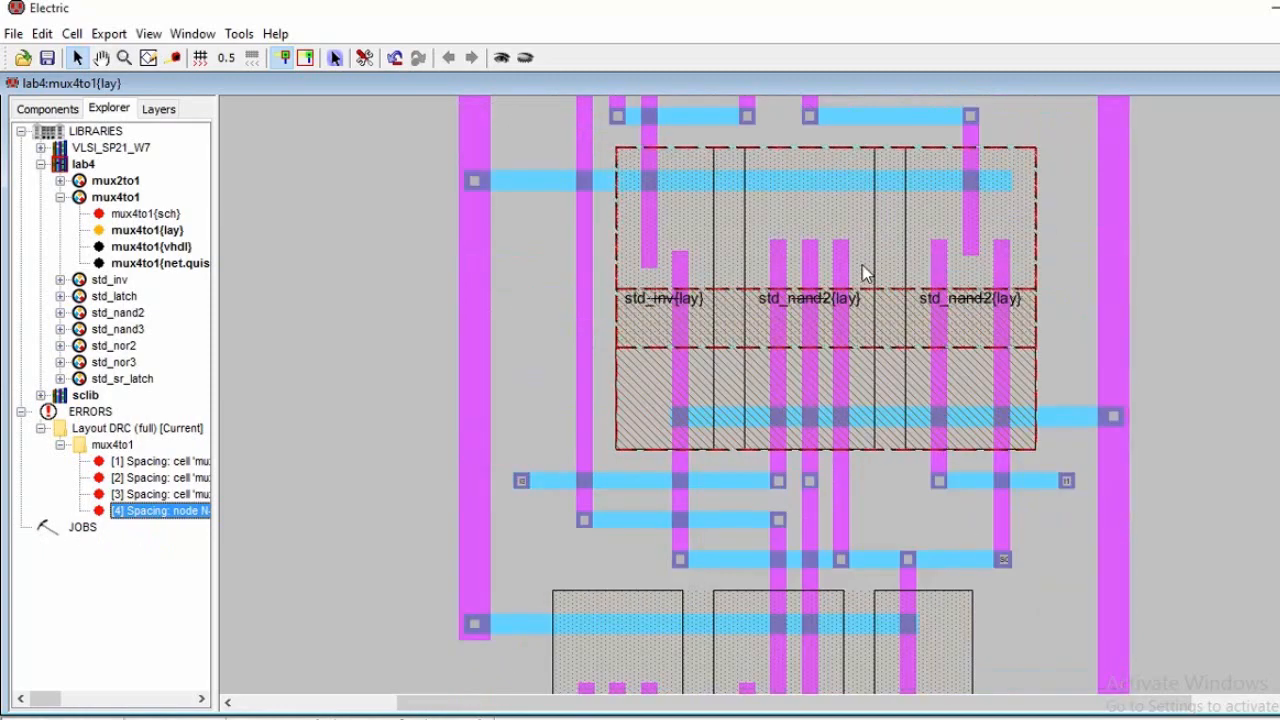
double_click(866, 273)
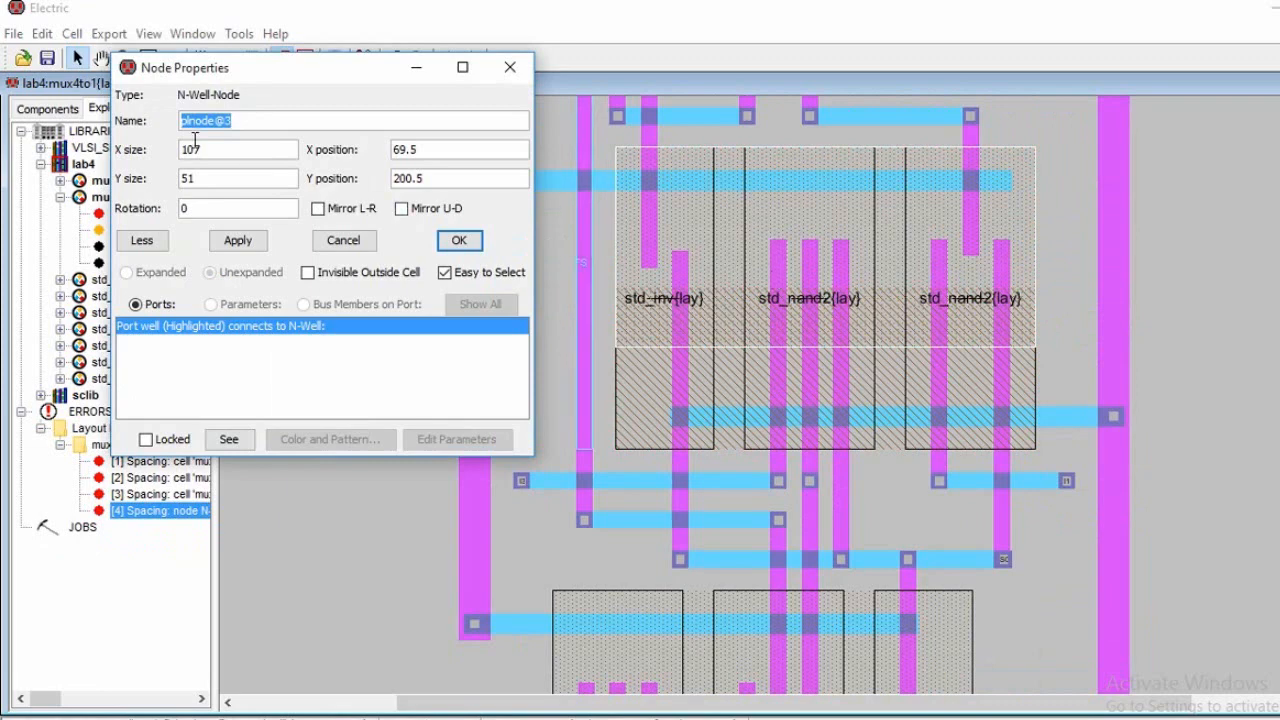
click(199, 175)
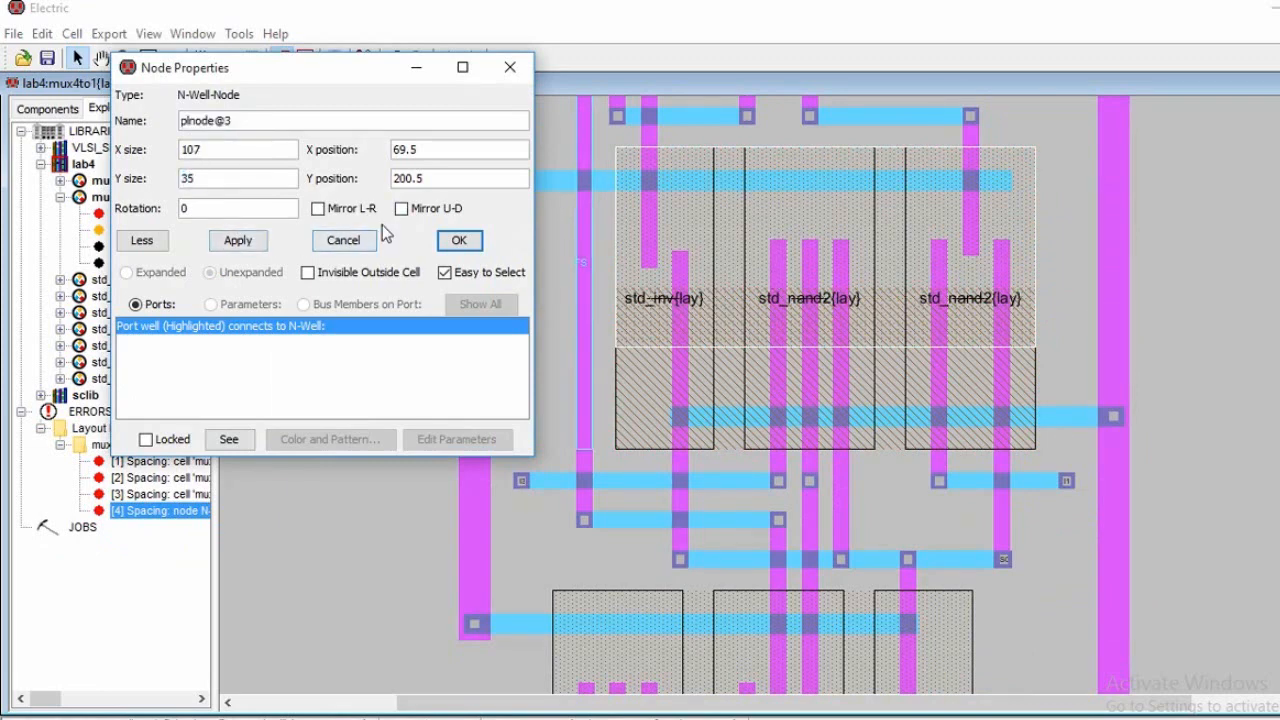
text(35)
click(459, 240)
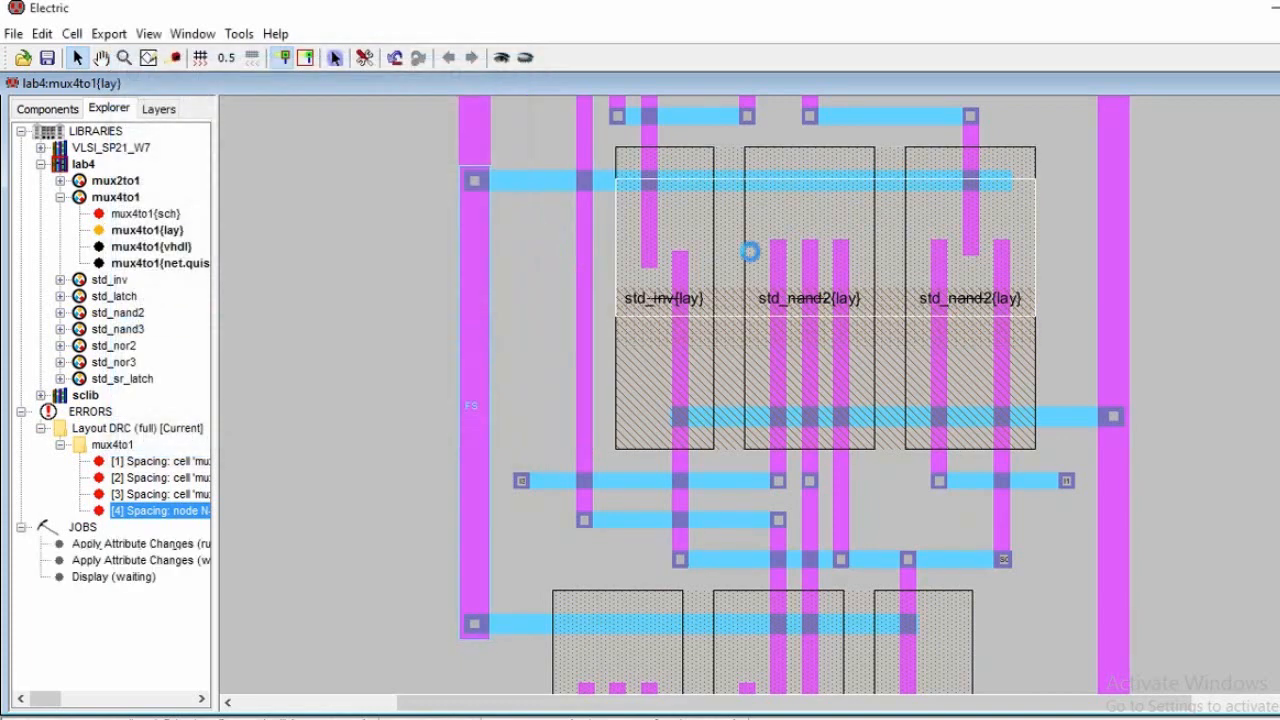
drag(824, 257, 822, 224)
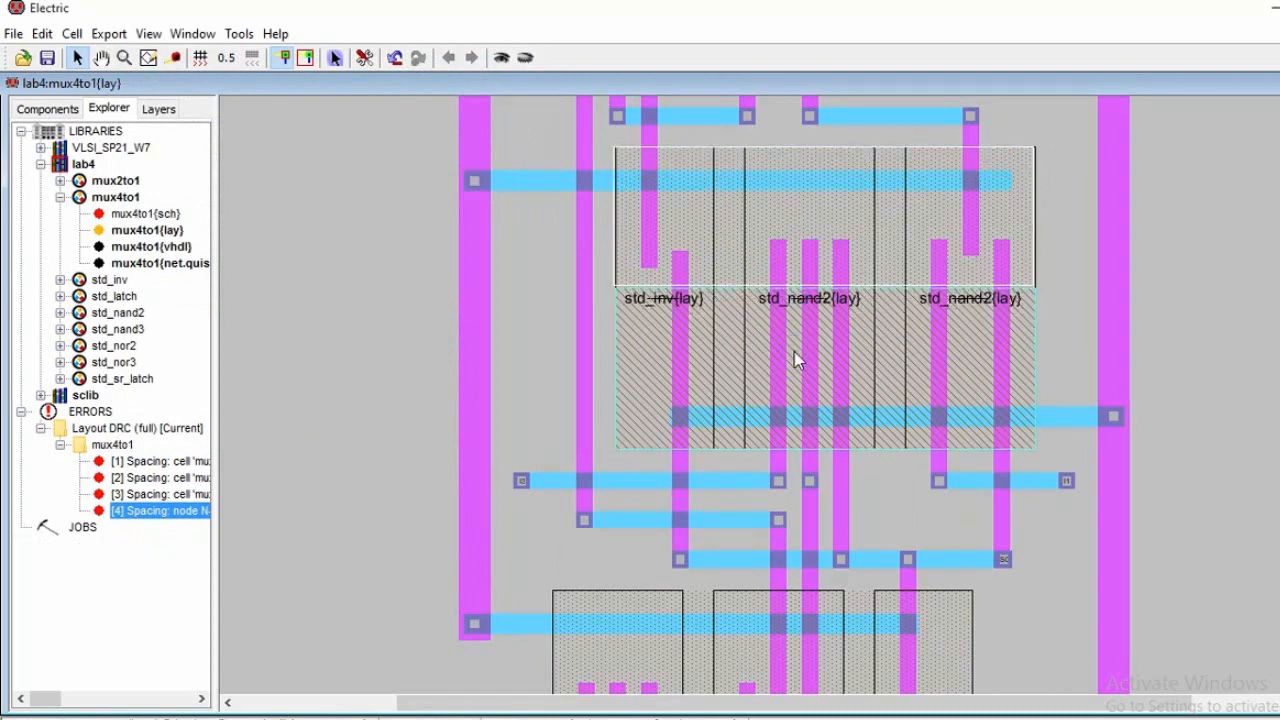
- Set the same row's P-well Y size to 35 and move it down to the cells' bottom edge
double_click(794, 351)
drag(264, 183, 122, 179)
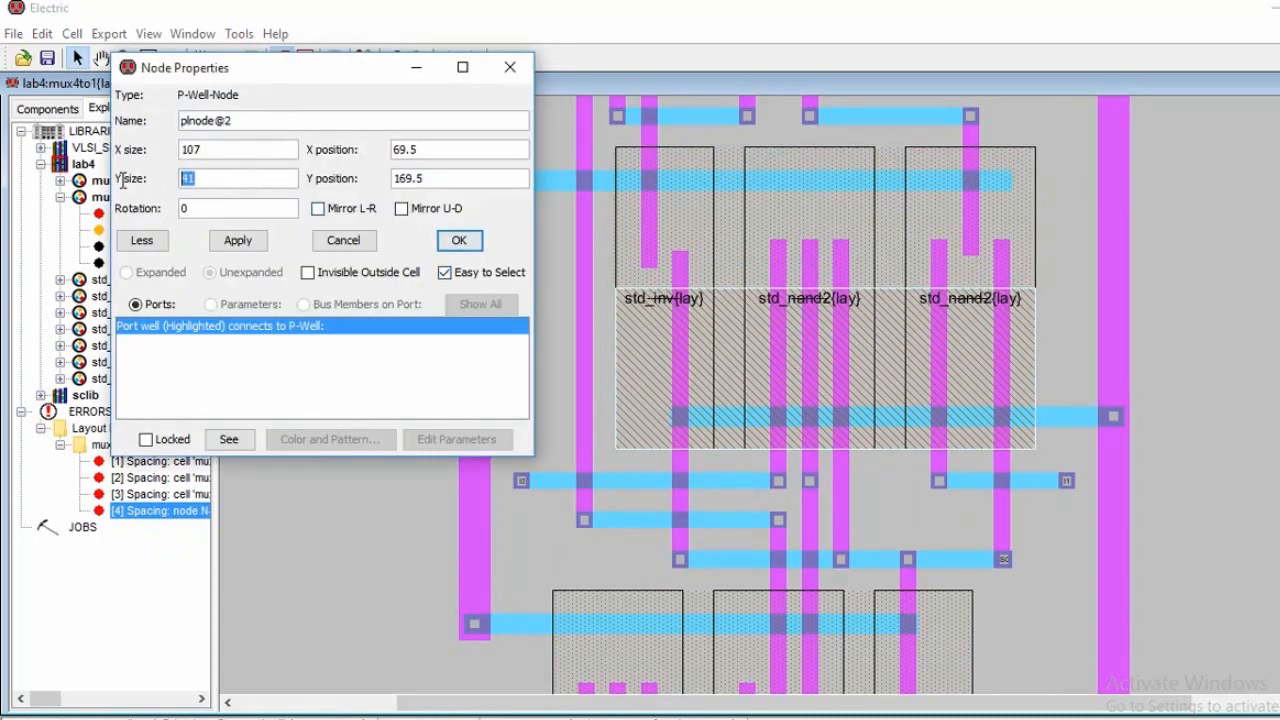
text(35)
click(456, 241)
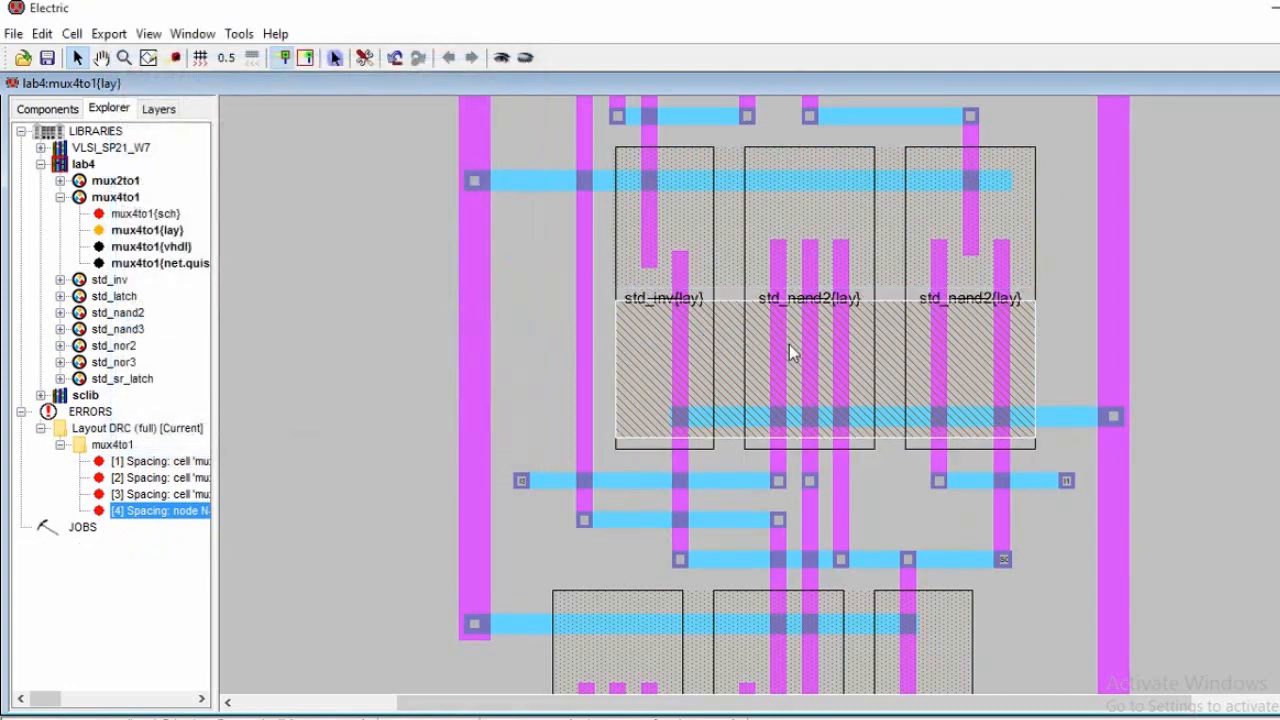
drag(795, 371, 788, 359)
- Shrink the bottom row's N-well to a Y size of 35 and move it up to the cells' top edge
scroll(771, 434, down, 3)
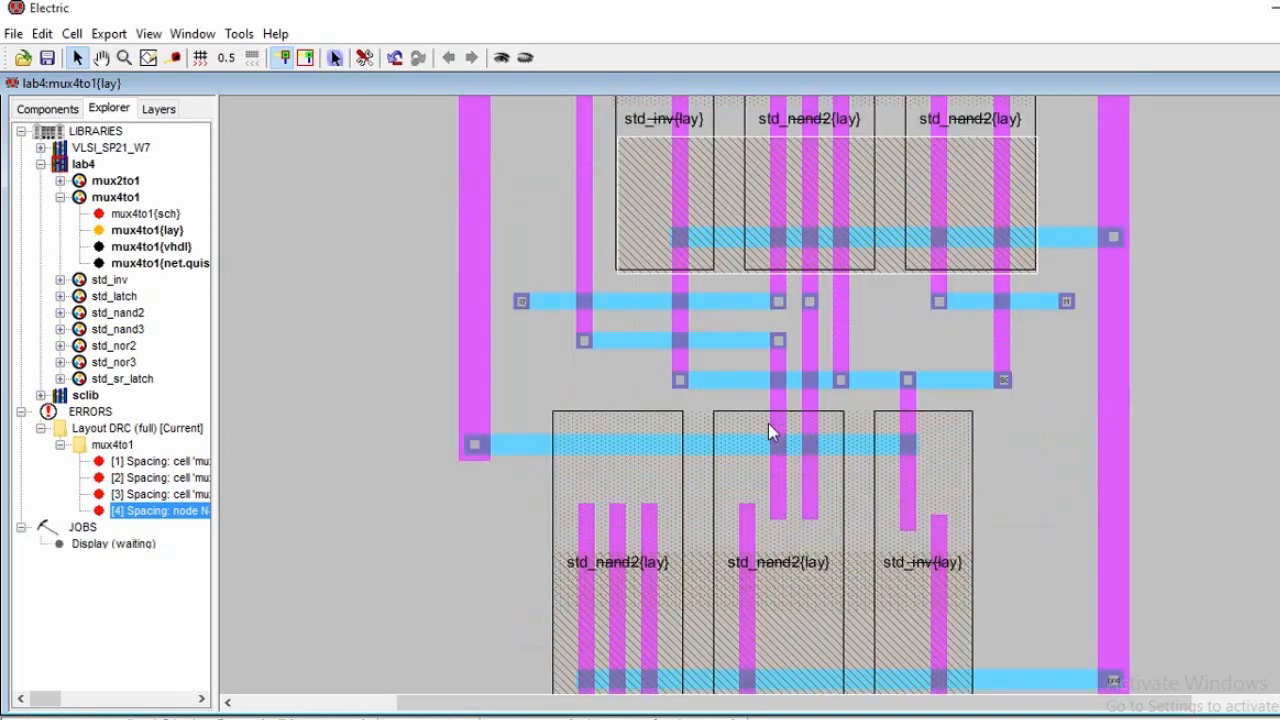
drag(771, 434, 760, 348)
double_click(760, 348)
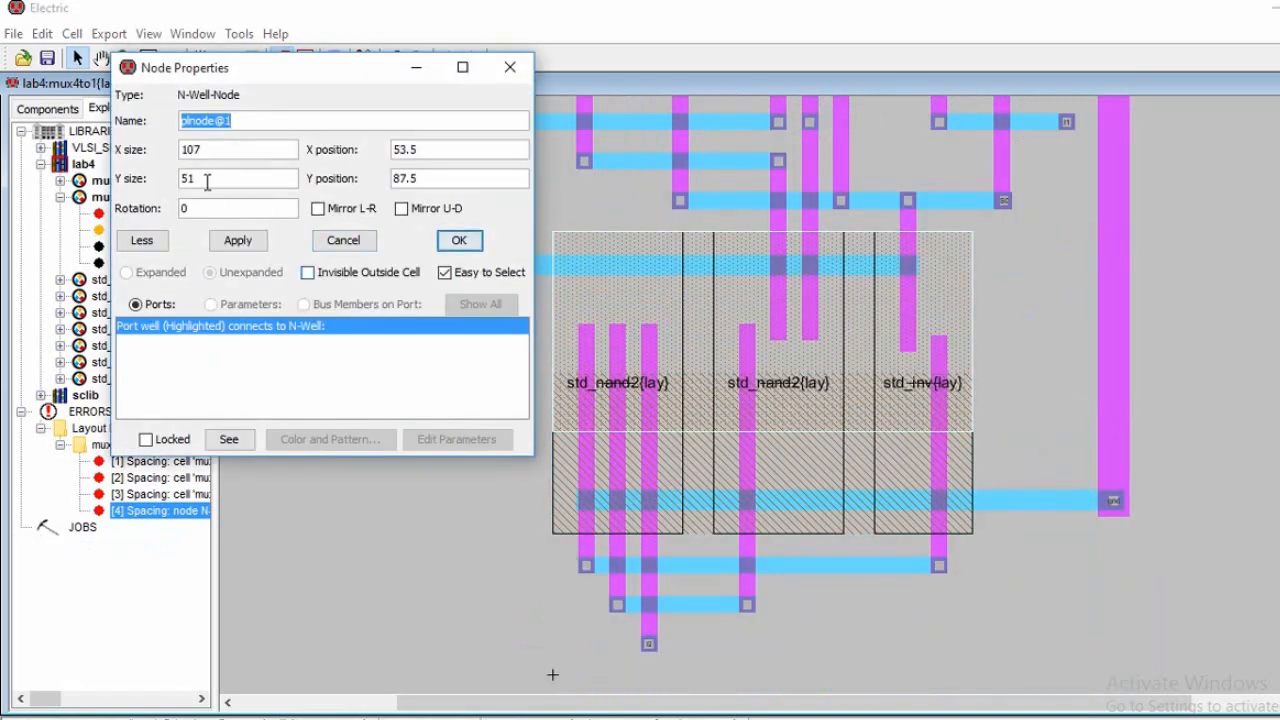
drag(205, 180, 145, 185)
text(35)
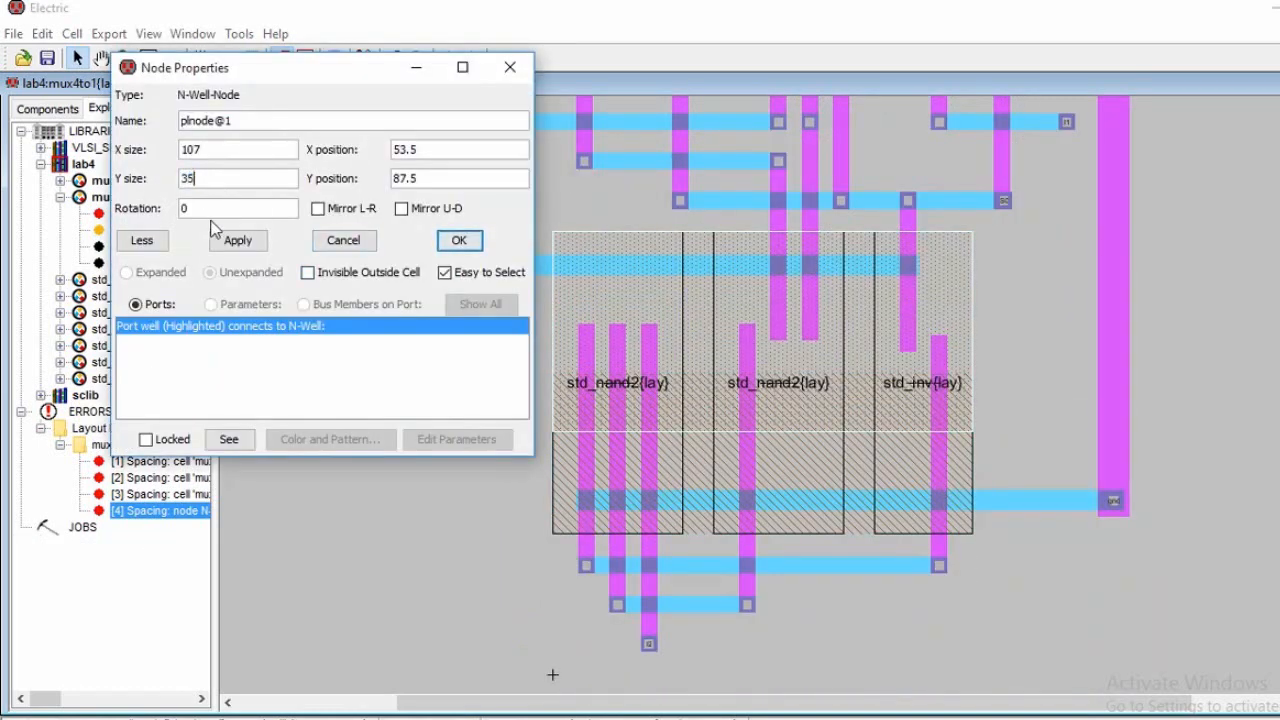
click(456, 240)
drag(778, 340, 778, 312)
click(777, 306)
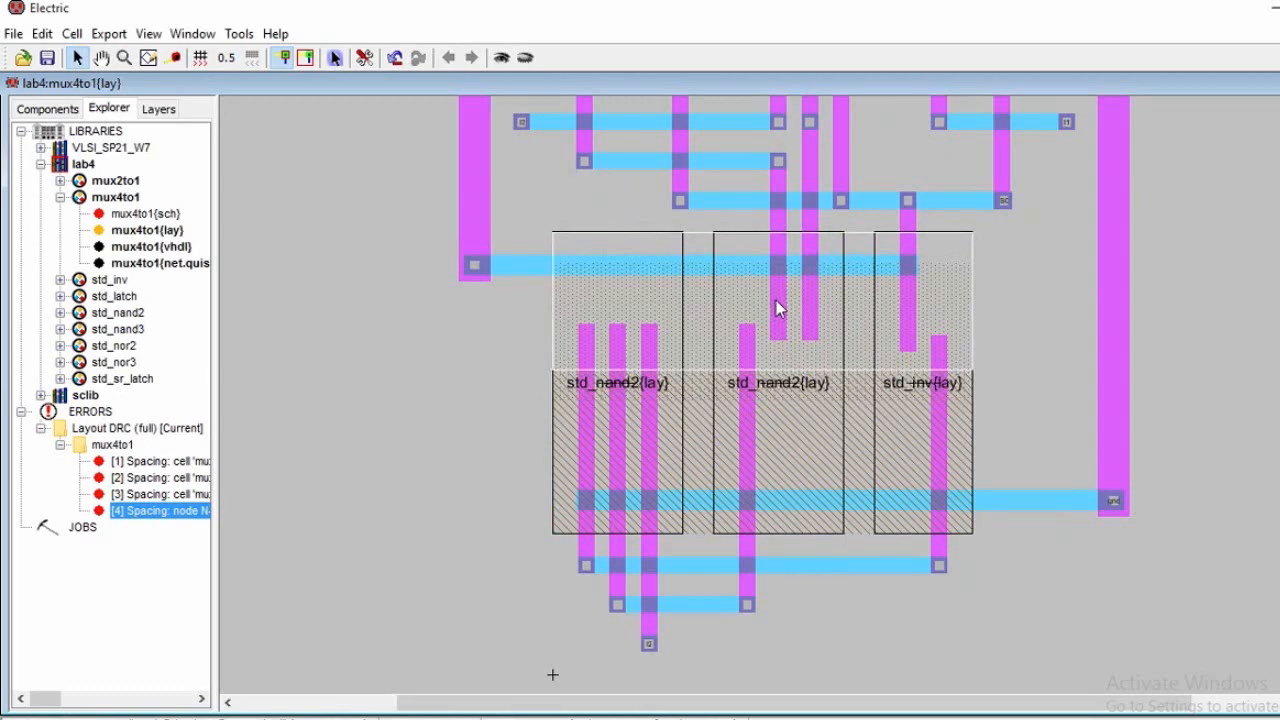
- Shrink the bottom row's P-well to a Y size of 35 and move it down to the cells' bottom edge
double_click(740, 449)
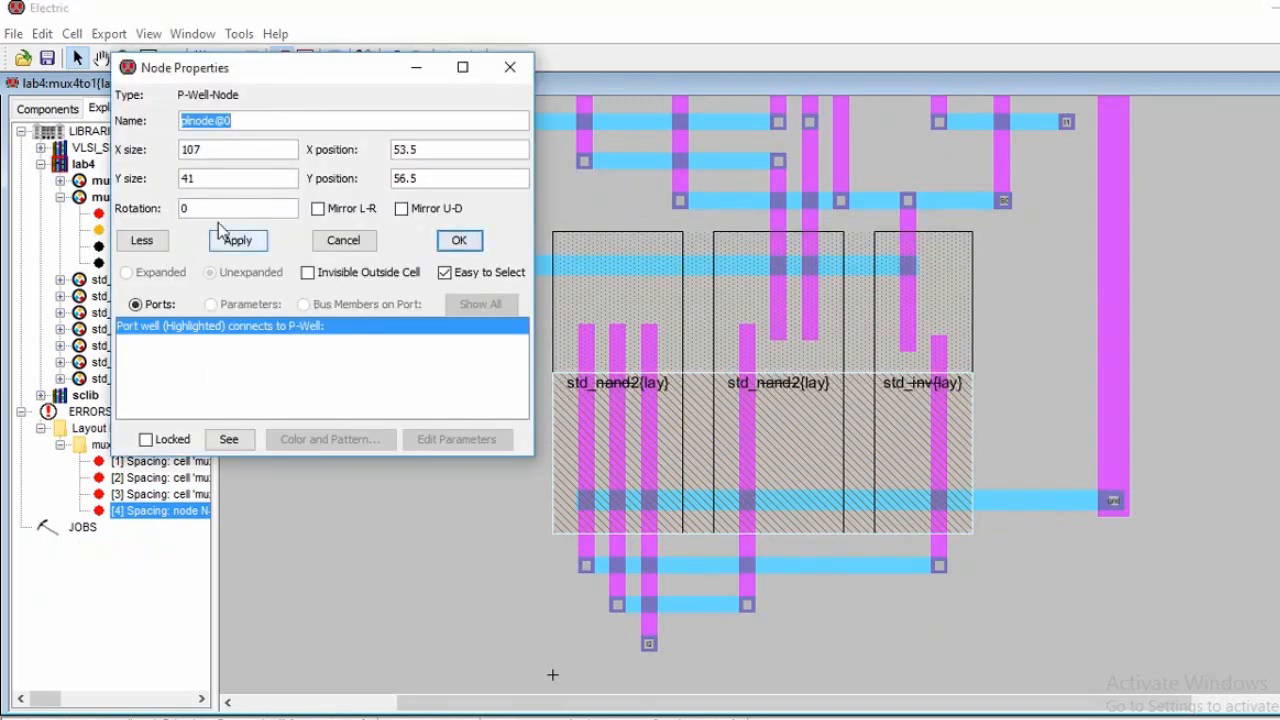
drag(217, 178, 94, 178)
text(35)
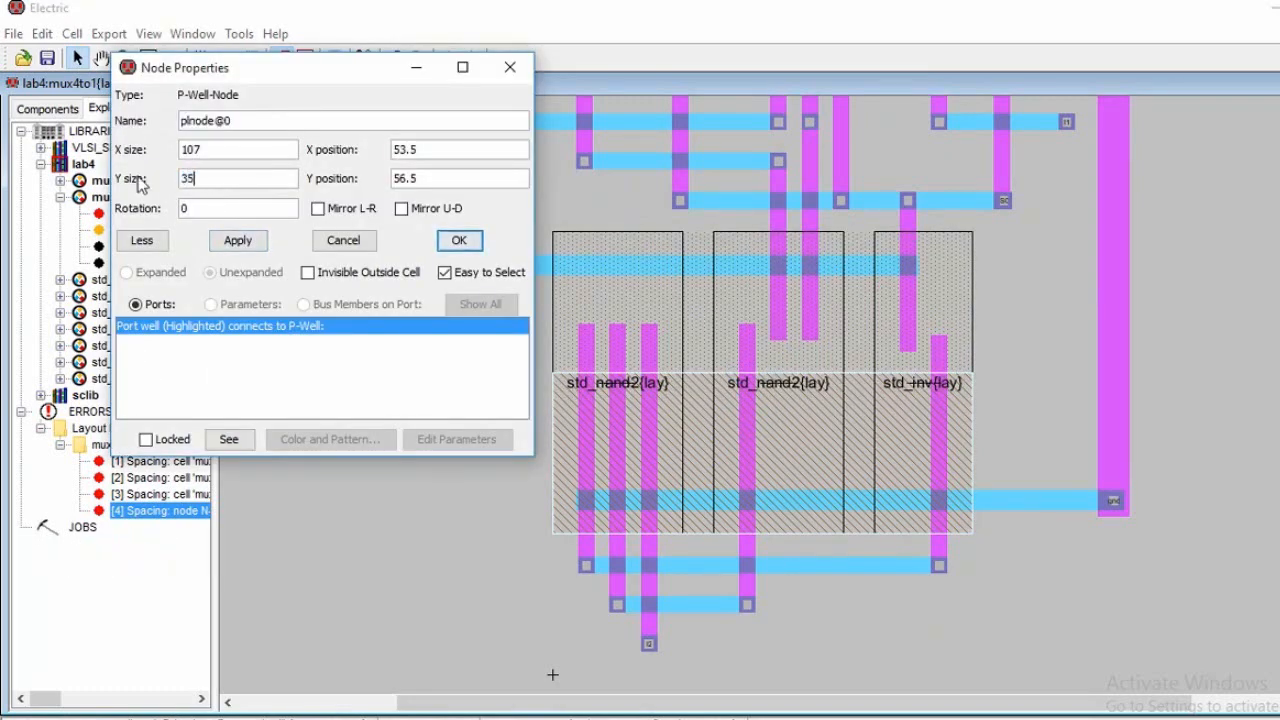
click(258, 246)
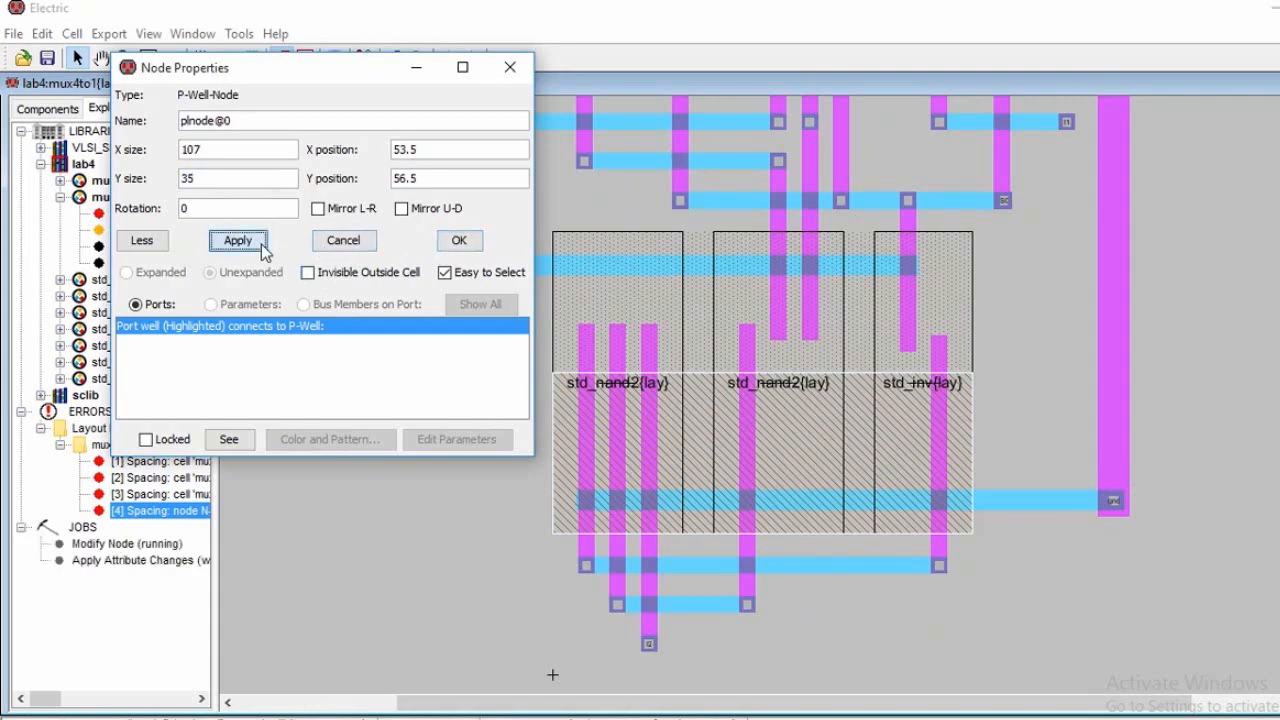
drag(748, 449, 745, 462)
- Set the P-well's Y size to 35 in the row of three std_nand2 cells and move it down to their bottom edge
scroll(733, 393, up, 4)
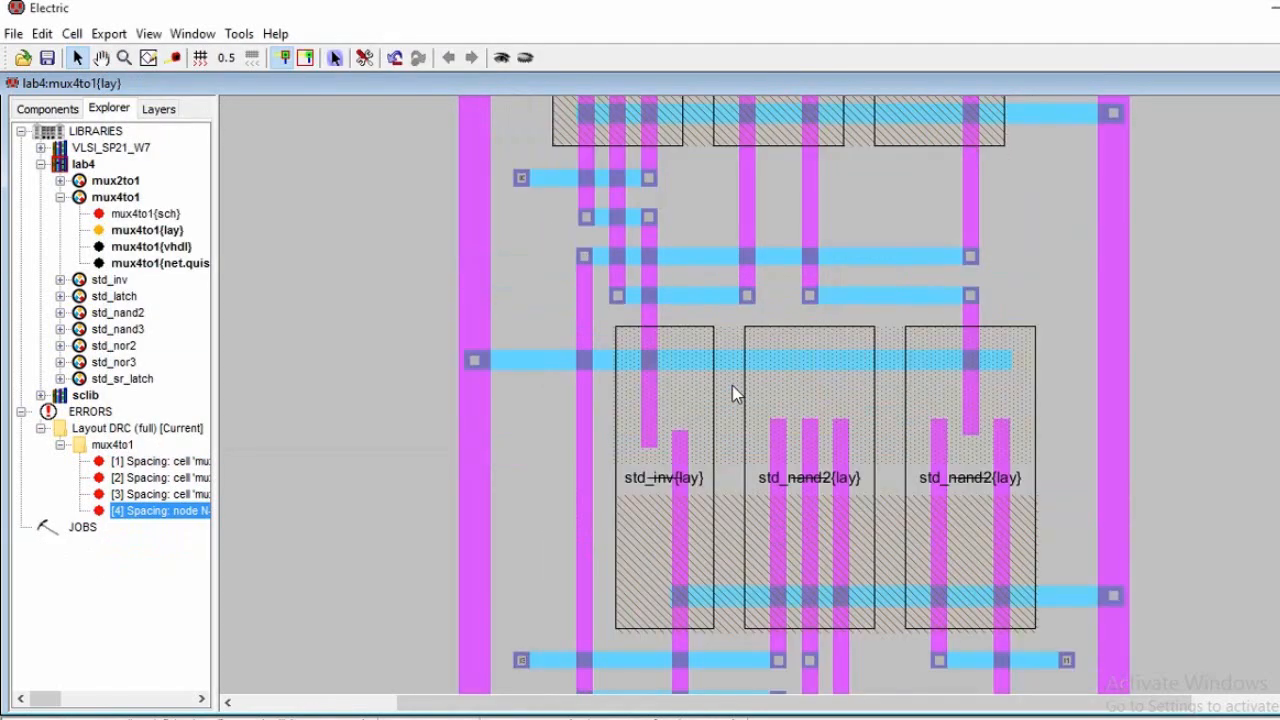
scroll(733, 391, down, 2)
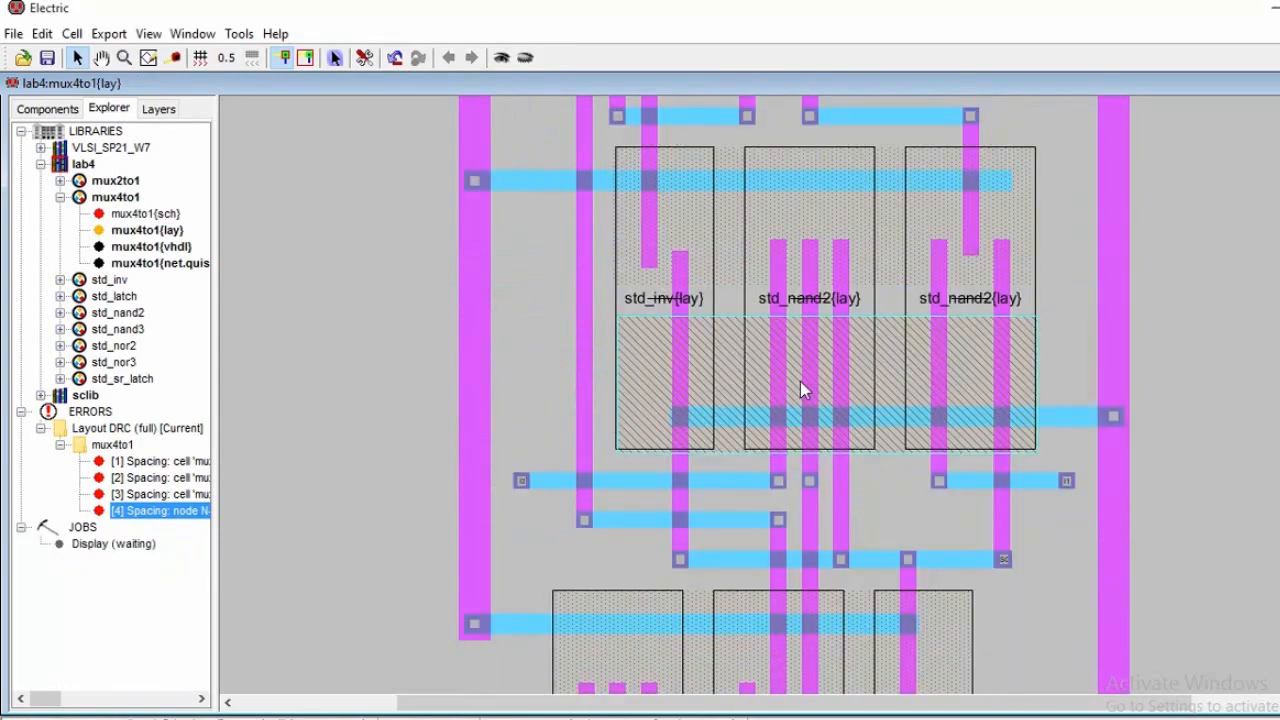
scroll(803, 405, up, 2)
double_click(770, 300)
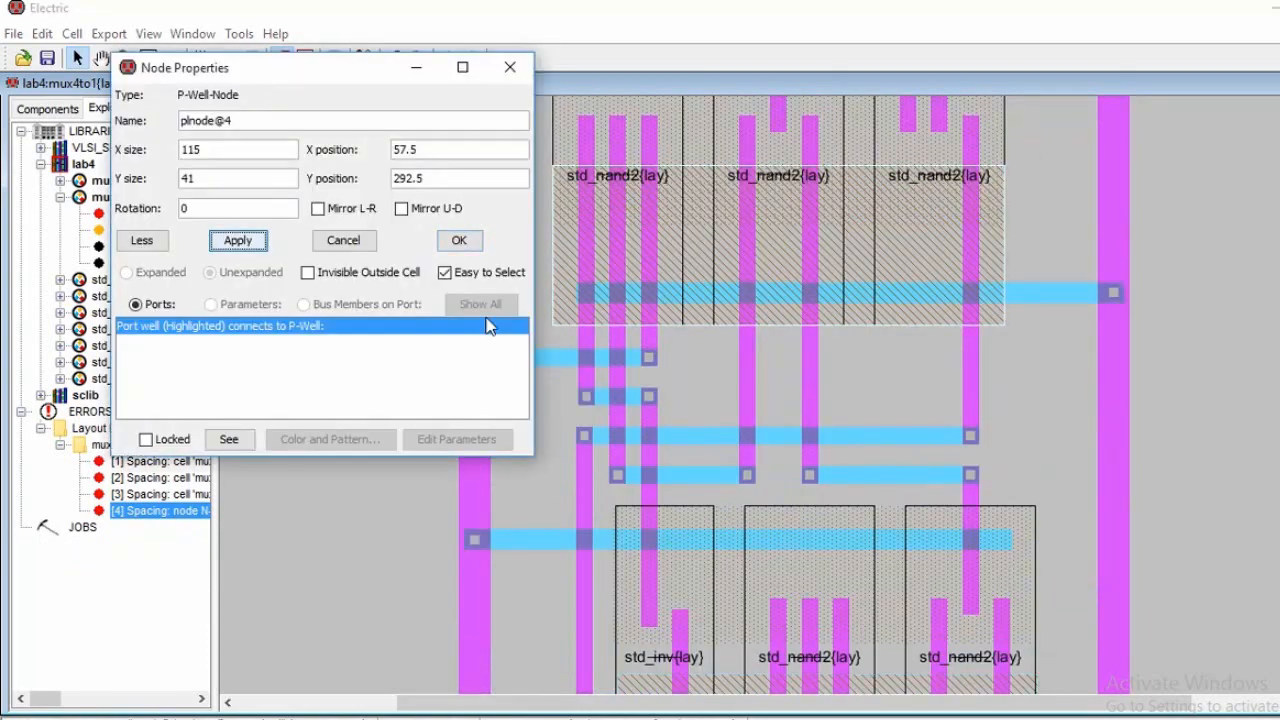
double_click(185, 178)
key(BackSpace)
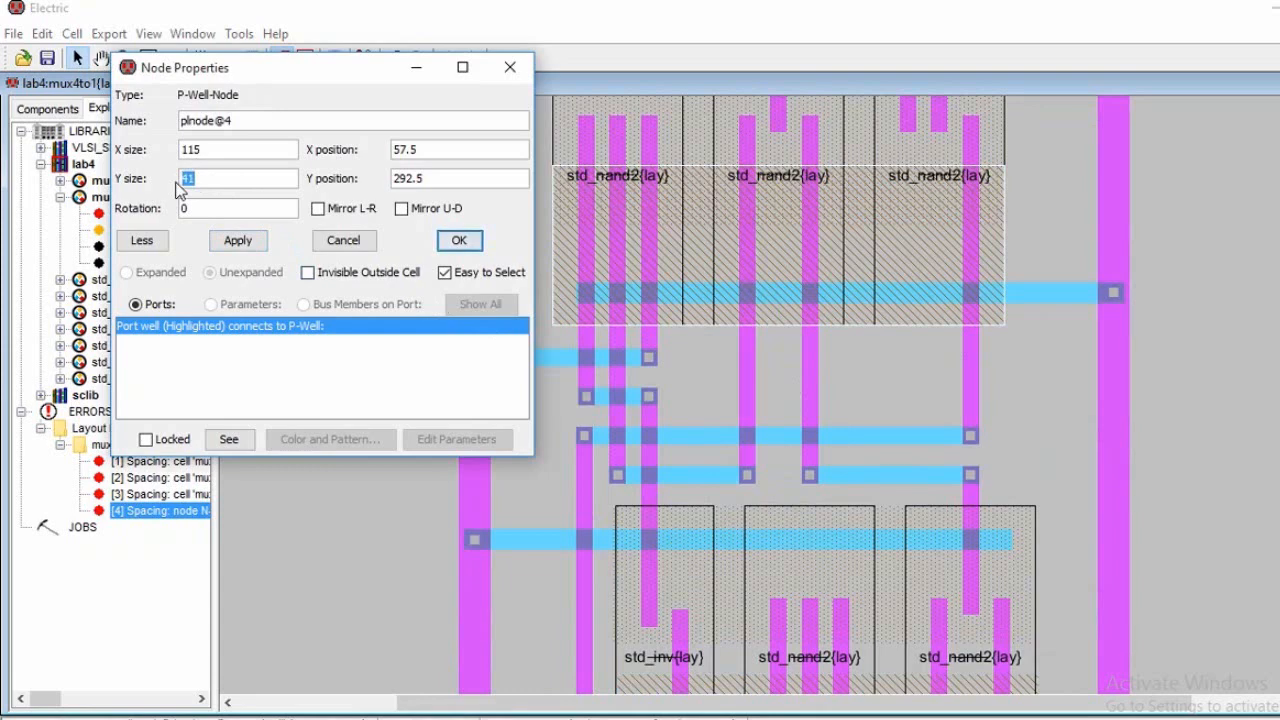
text(35)
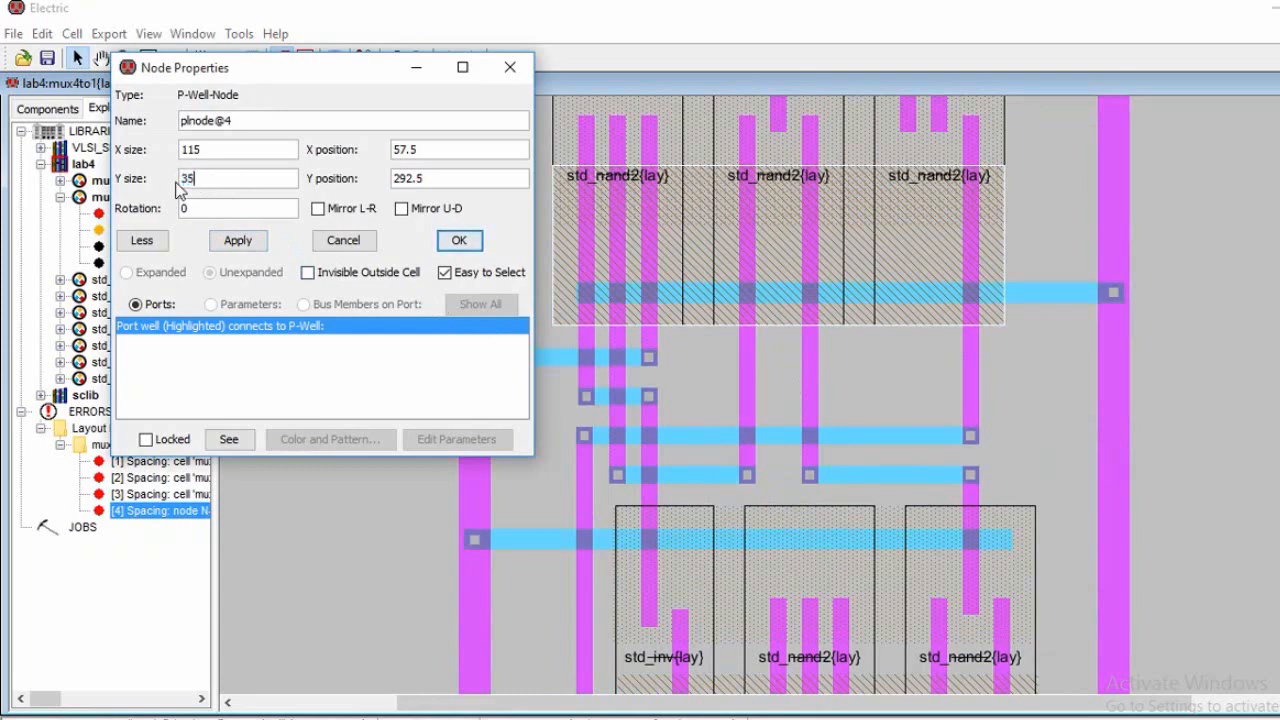
click(262, 242)
drag(792, 238, 791, 257)
- Set the N-well's Y size to 35 in the three-std_nand2 row and move it up to the cells' top edge
scroll(791, 257, up, 2)
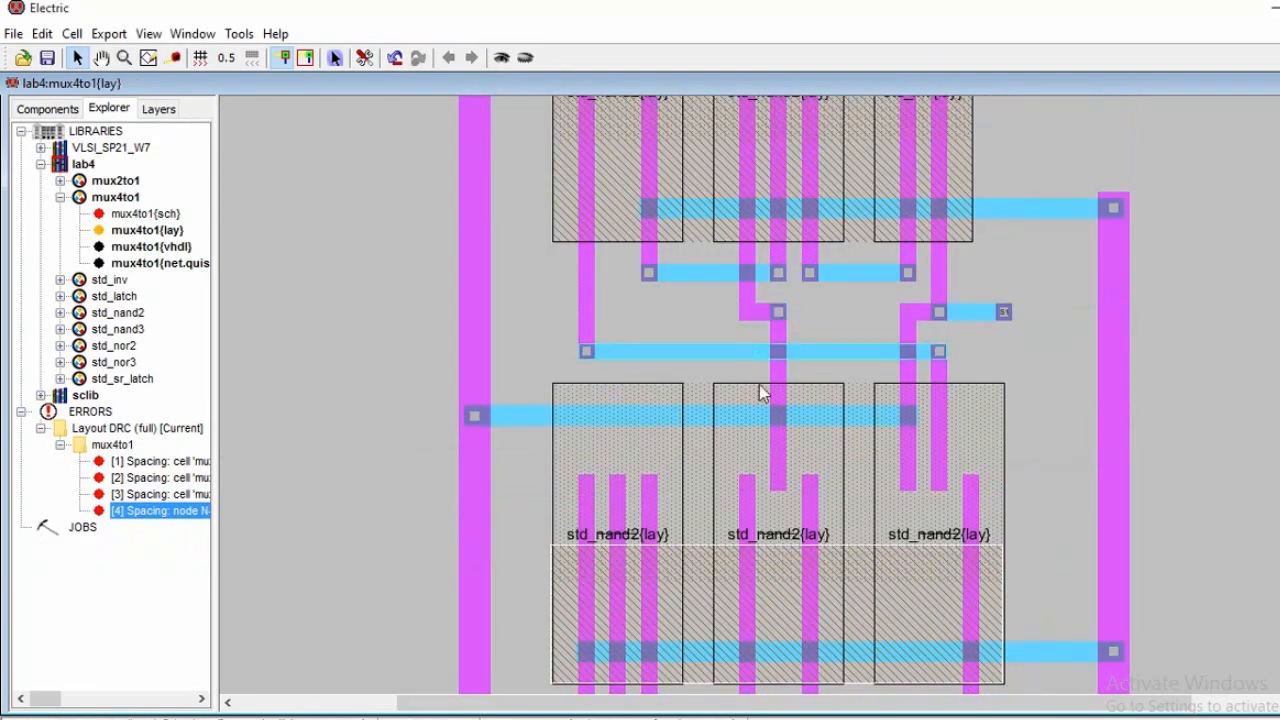
click(762, 393)
double_click(763, 466)
click(222, 181)
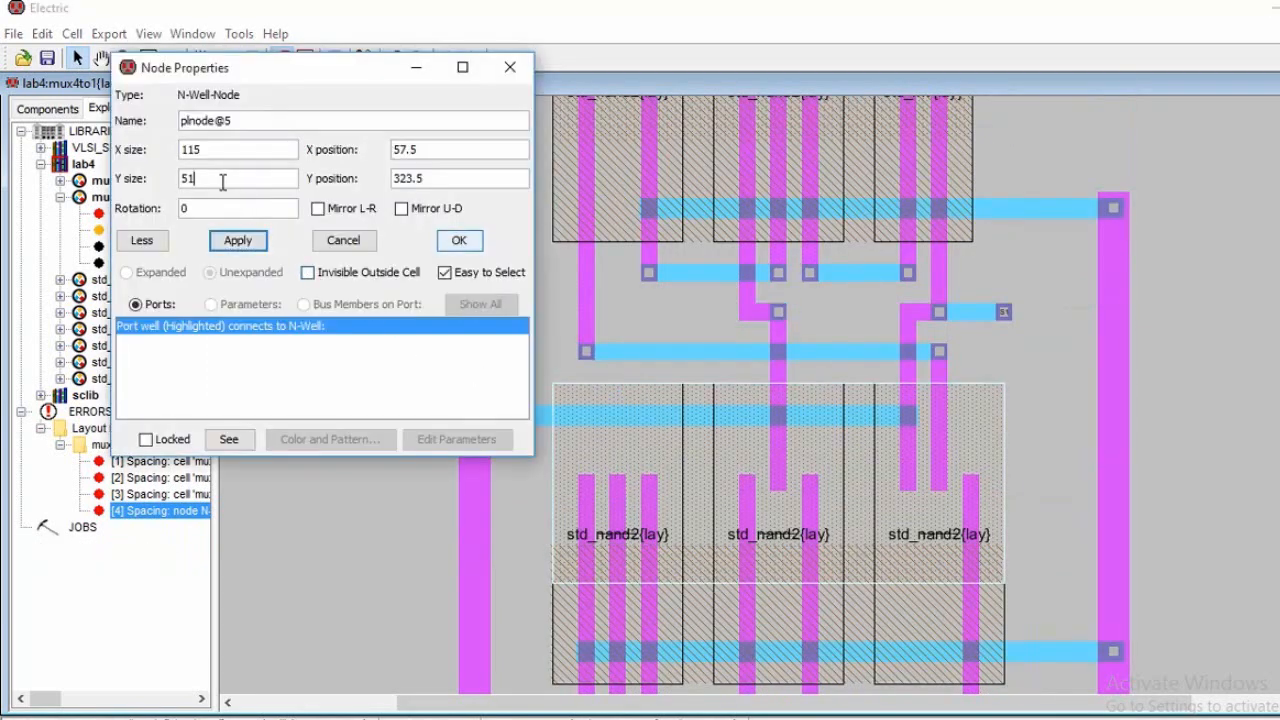
double_click(222, 181)
text(35)
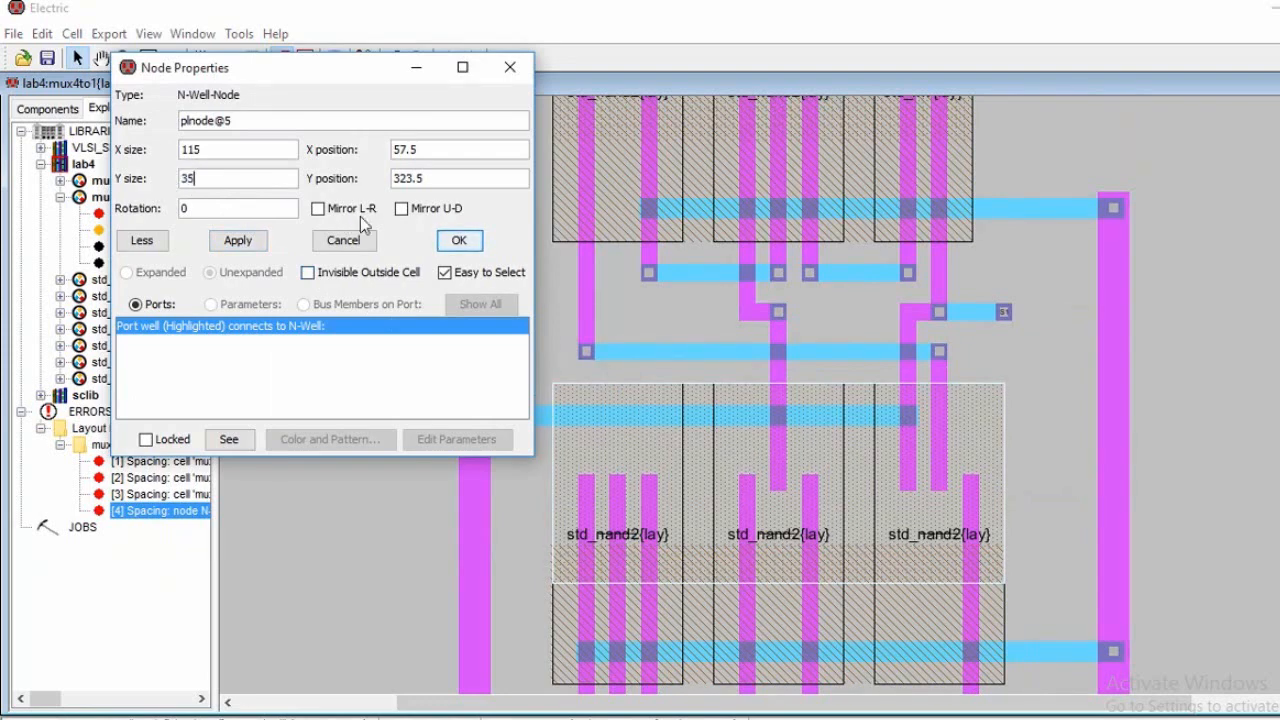
click(238, 241)
click(458, 240)
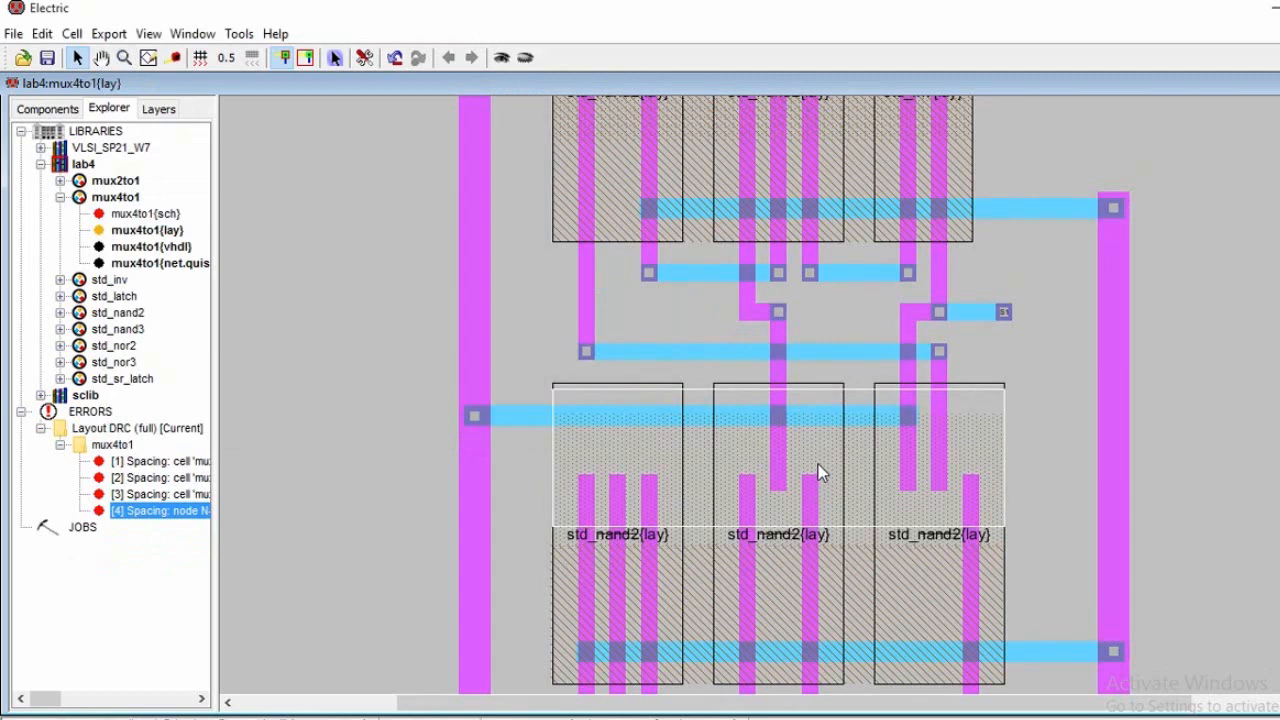
drag(818, 464, 819, 456)
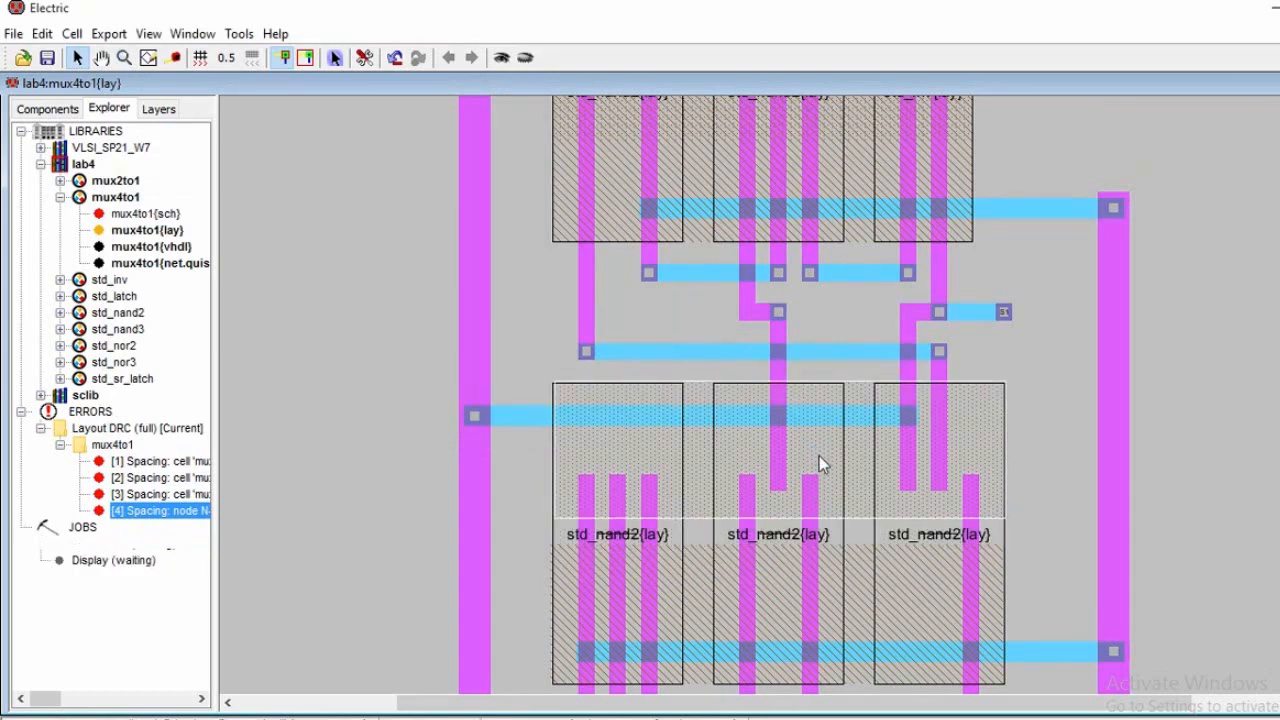
- Shrink the top row's N-well to a Y size of 35 and move it up to the cells' top edge
scroll(819, 456, up, 3)
double_click(789, 457)
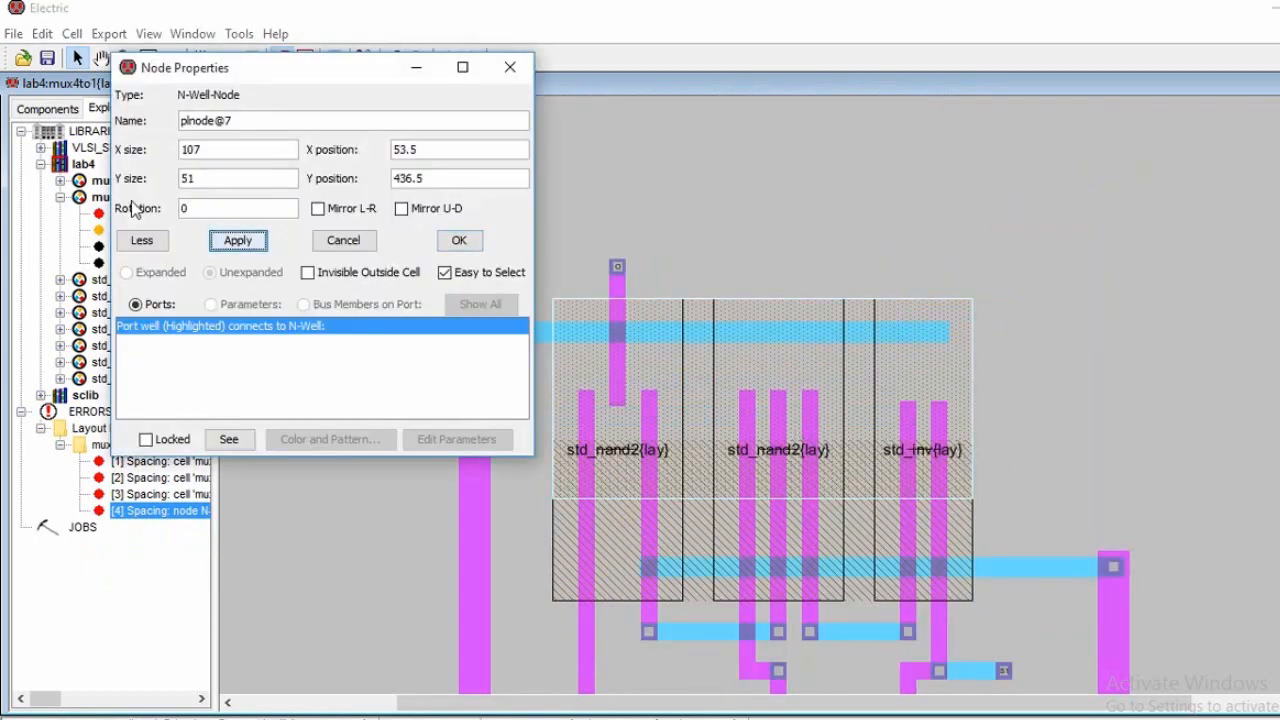
double_click(199, 177)
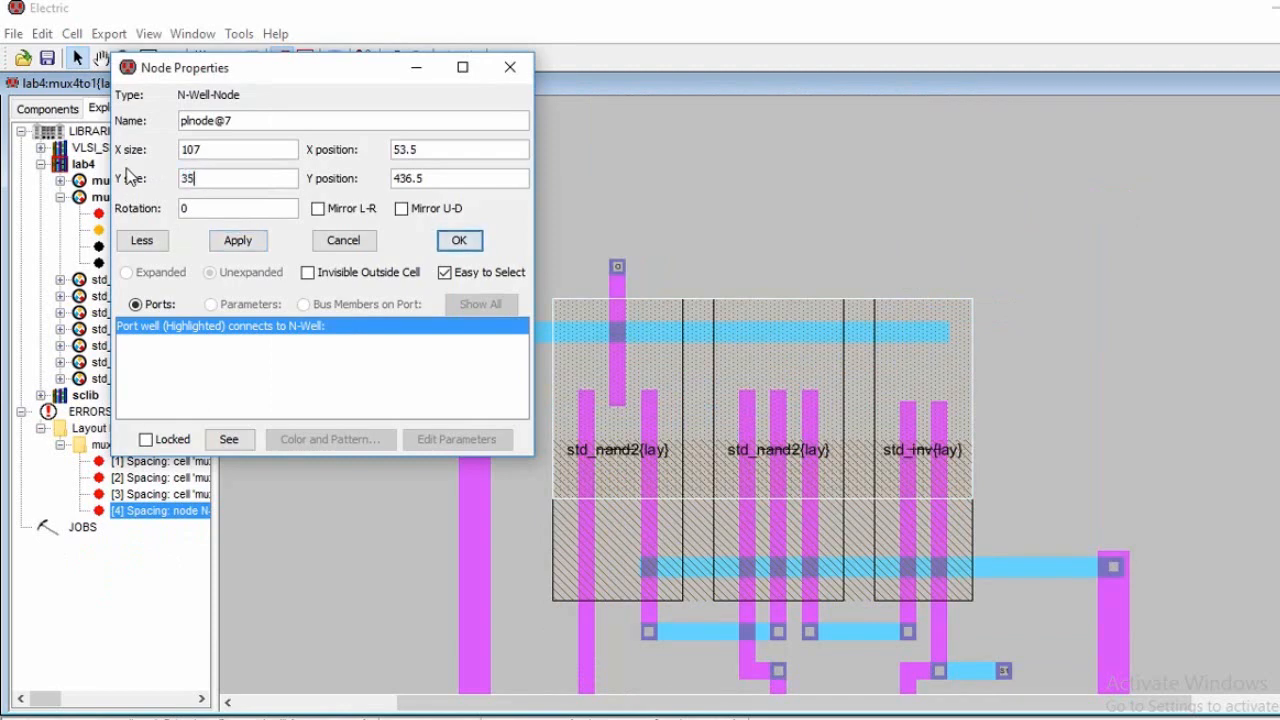
text(35)
click(238, 240)
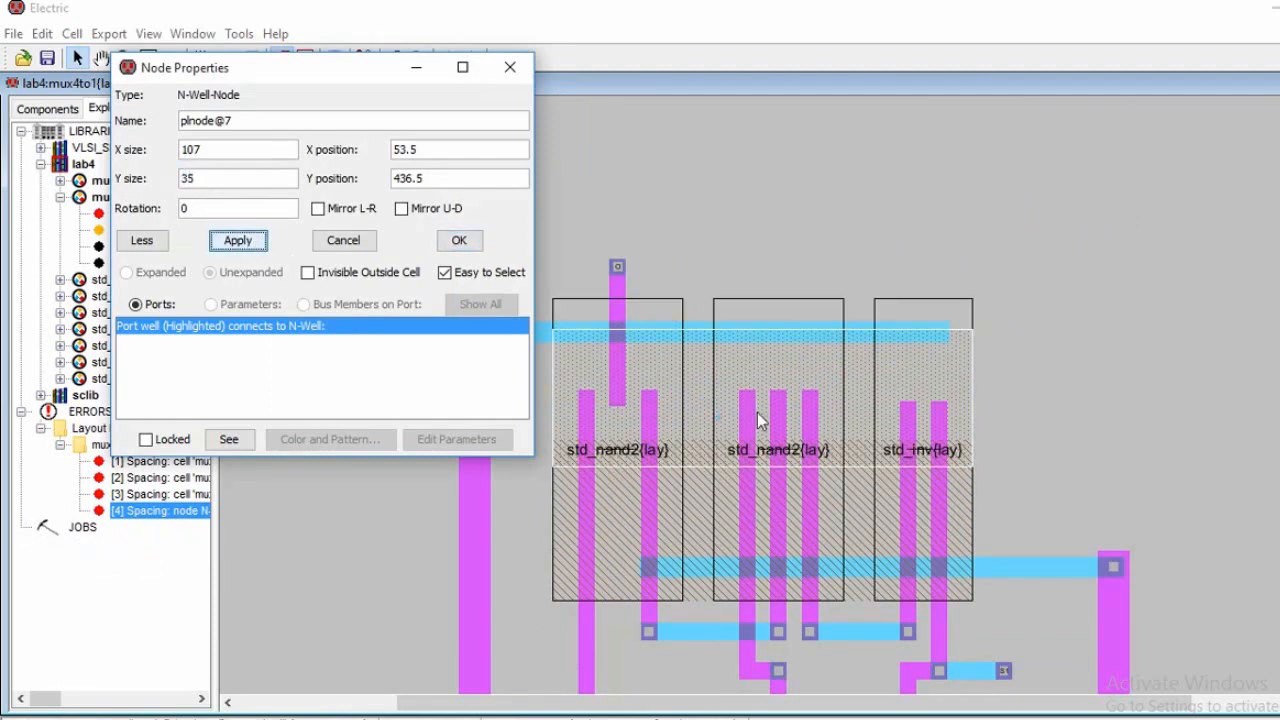
drag(761, 410, 762, 378)
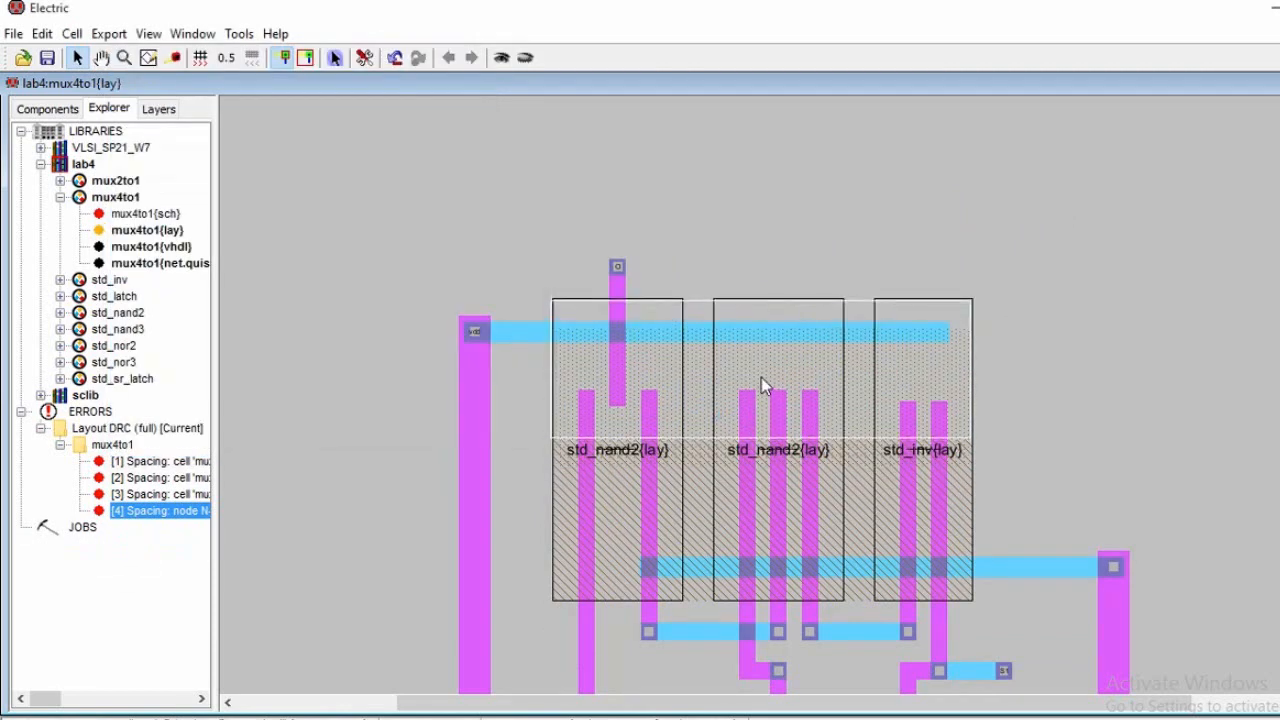
- Set the top row's P-well to a Y size of 35 and move it down to the cells' bottom edge
click(717, 531)
double_click(720, 540)
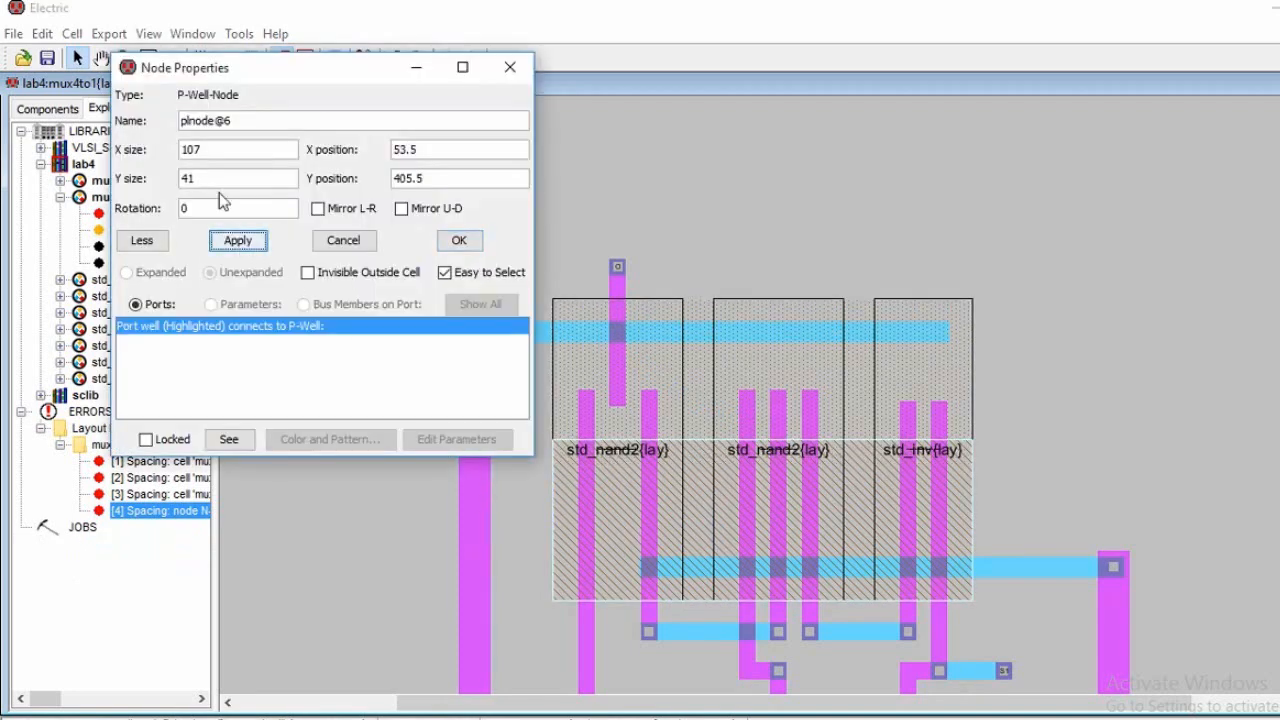
drag(200, 178, 161, 178)
text(35)
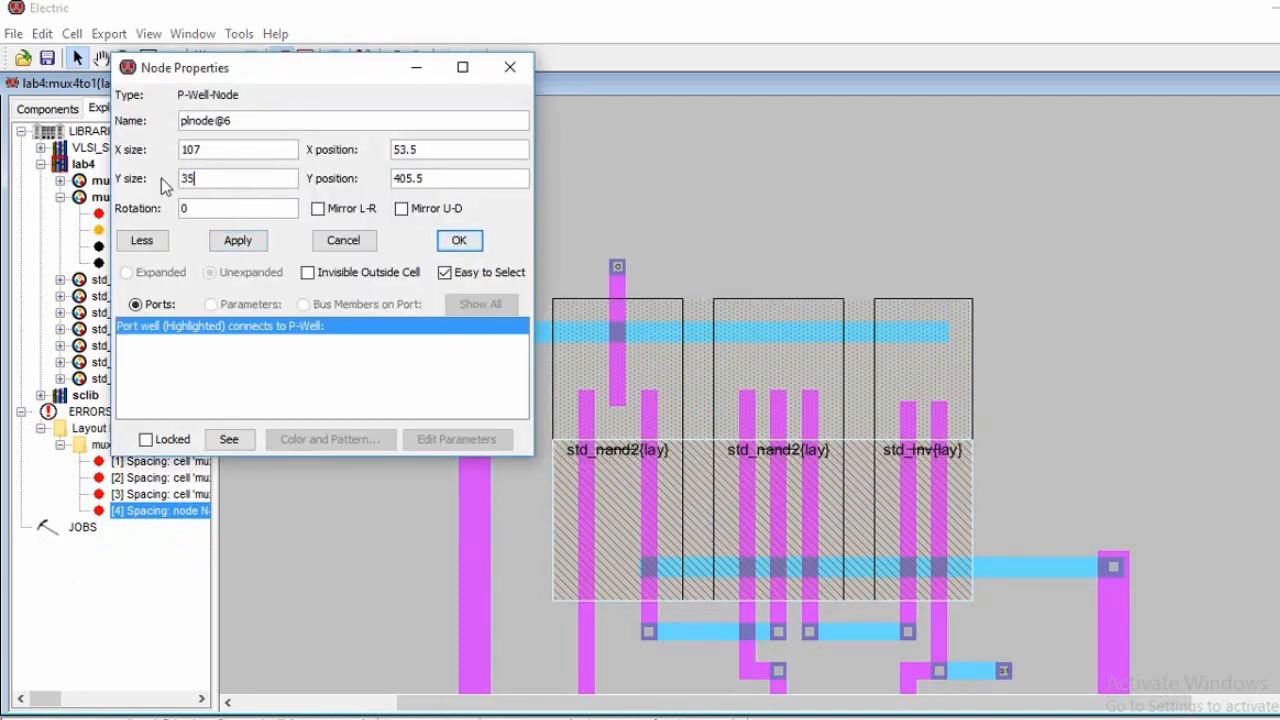
click(258, 243)
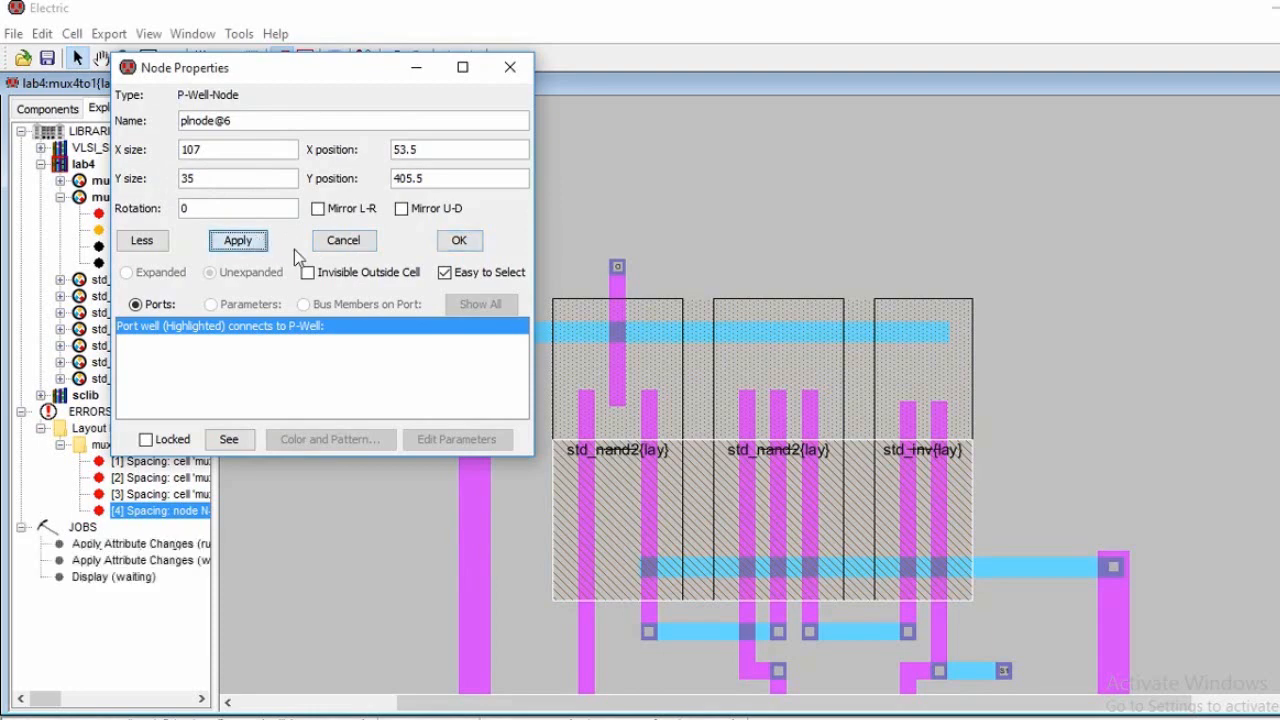
click(458, 241)
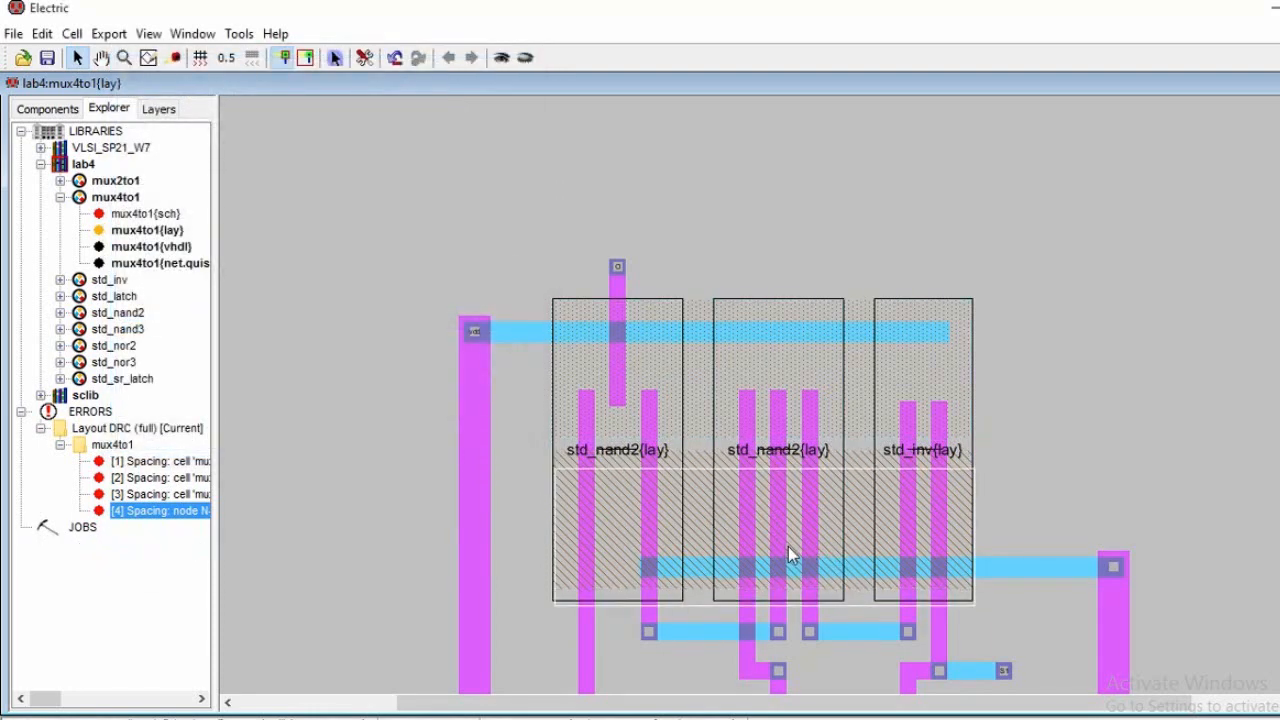
drag(789, 547, 784, 541)
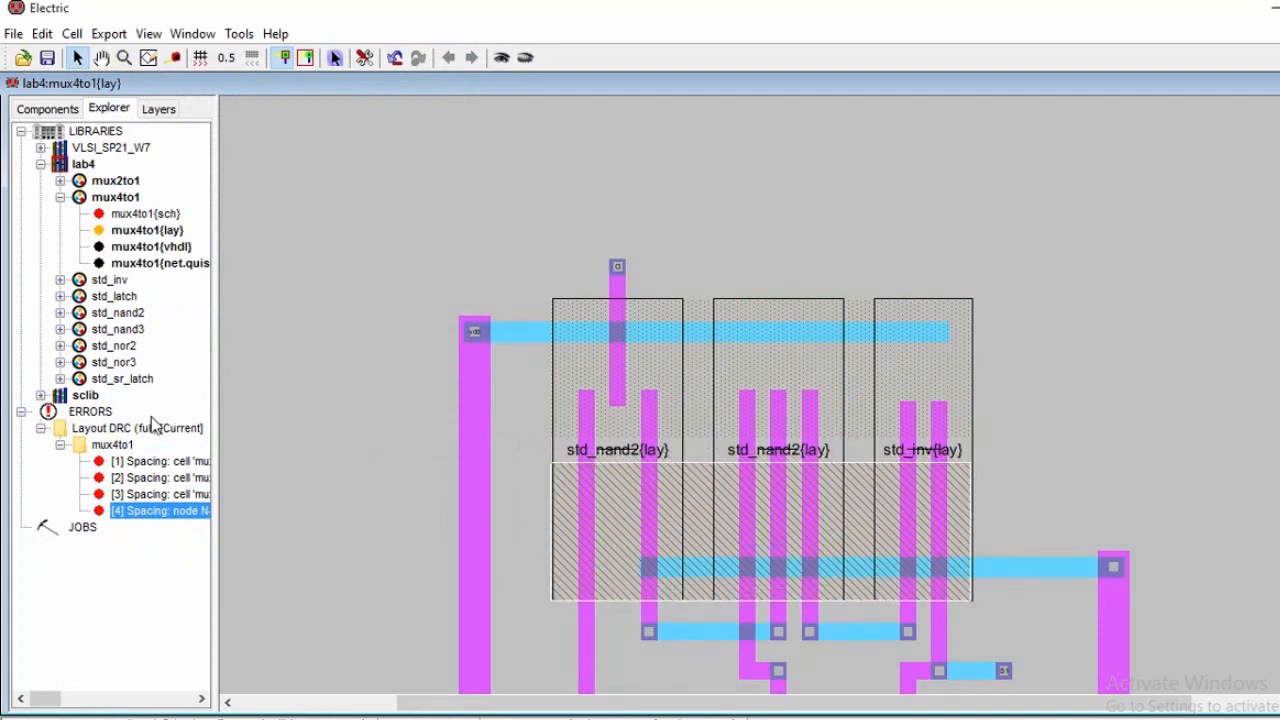
- Delete the old DRC error list, rerun the DRC check on the mux4to1 layout and uncover the messages window
right_click(98, 414)
click(196, 529)
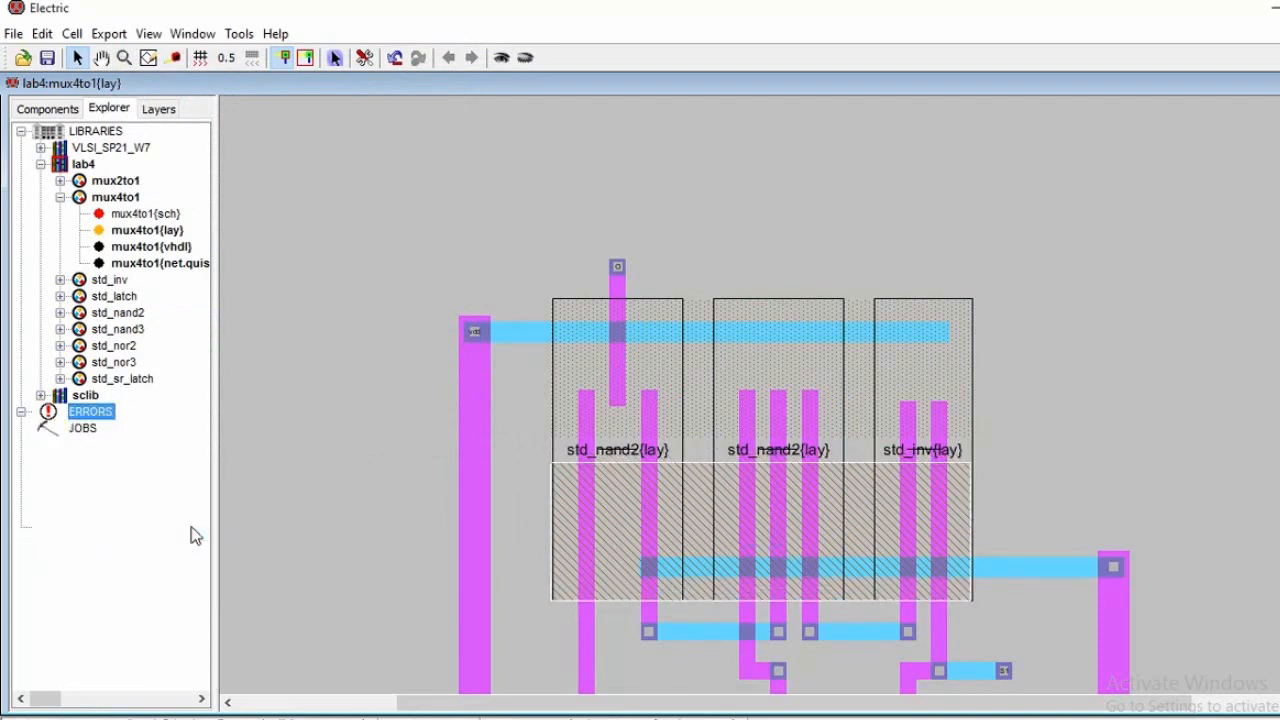
click(238, 33)
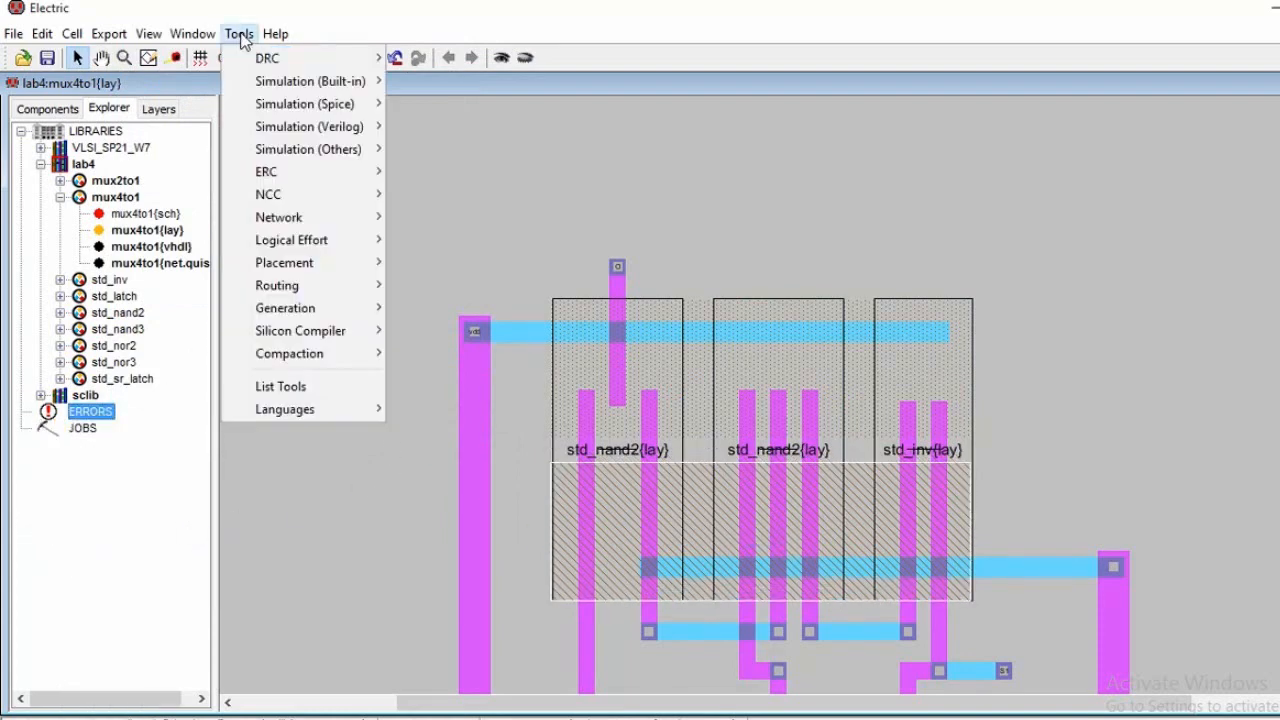
mouse_move(535, 57)
click(600, 57)
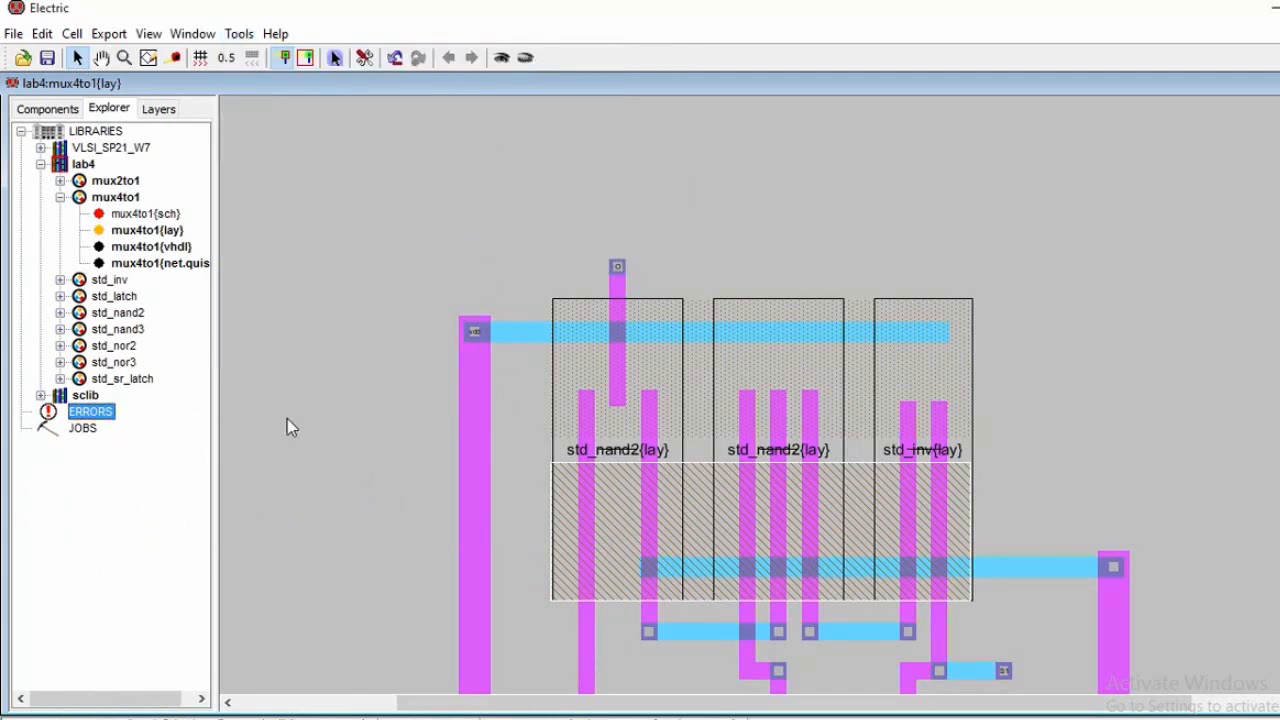
click(238, 34)
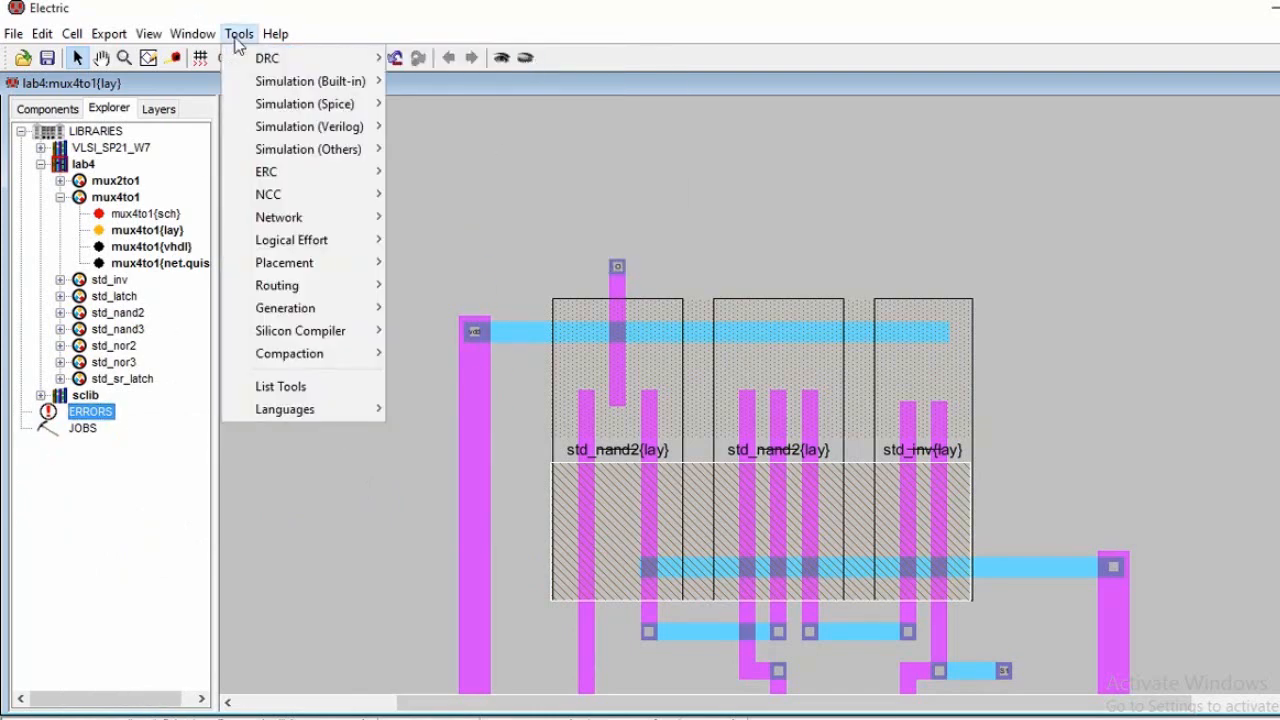
mouse_move(308, 149)
click(1278, 84)
click(1278, 84)
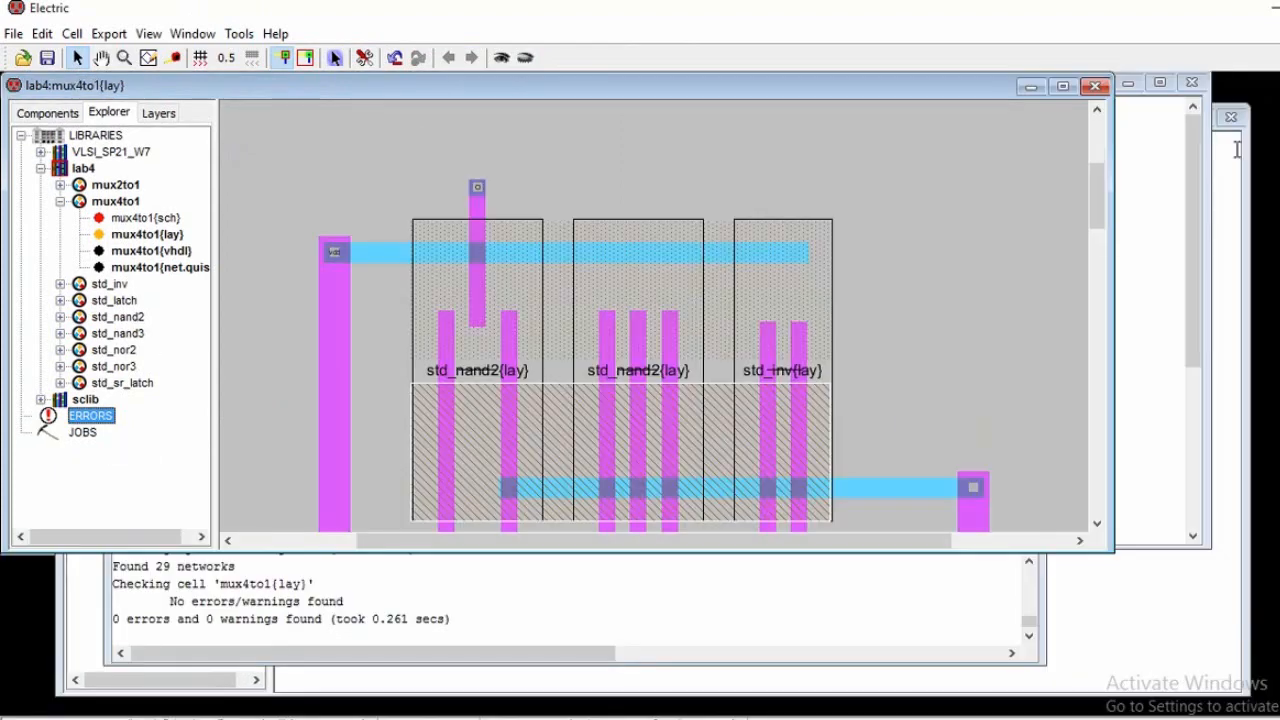
- Run the ERC well check on the mux4to1 layout
click(239, 34)
mouse_move(268, 171)
click(428, 166)
- Look over all four cell rows of the mux4to1 layout and collapse the mux4to1 entry in the library tree
ctrl+scroll(428, 317, down, 3)
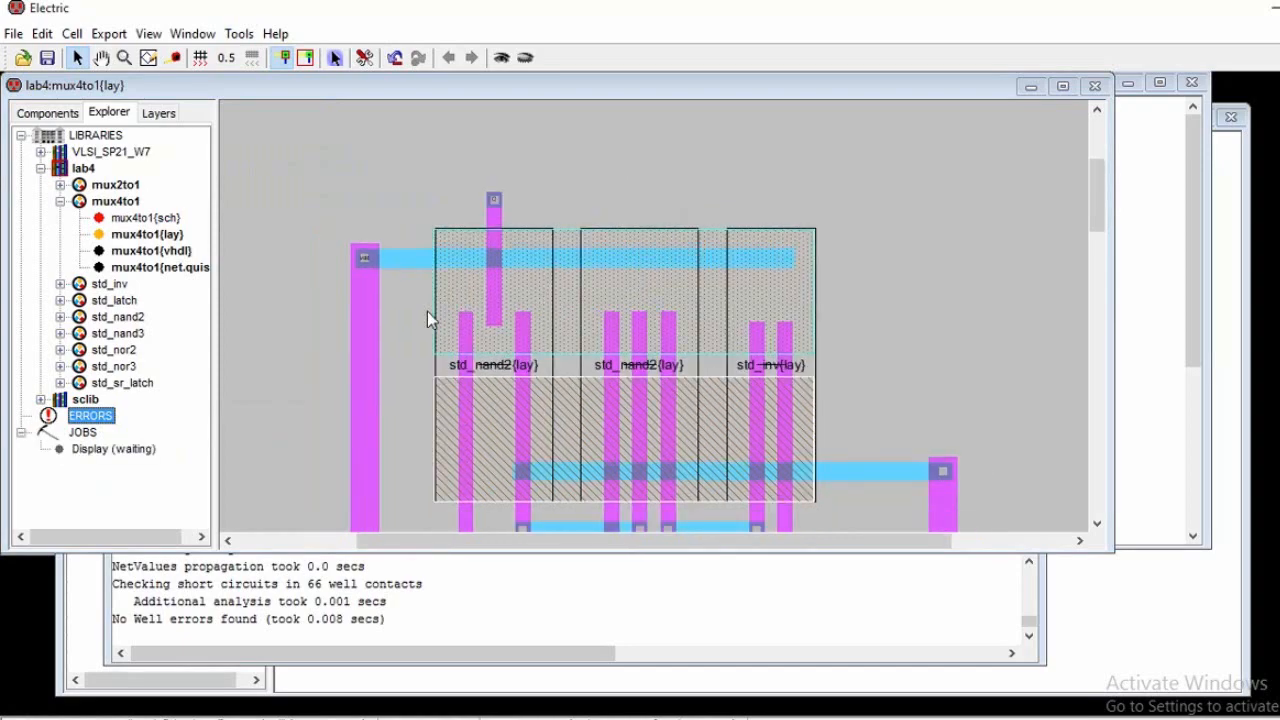
scroll(742, 235, down, 3)
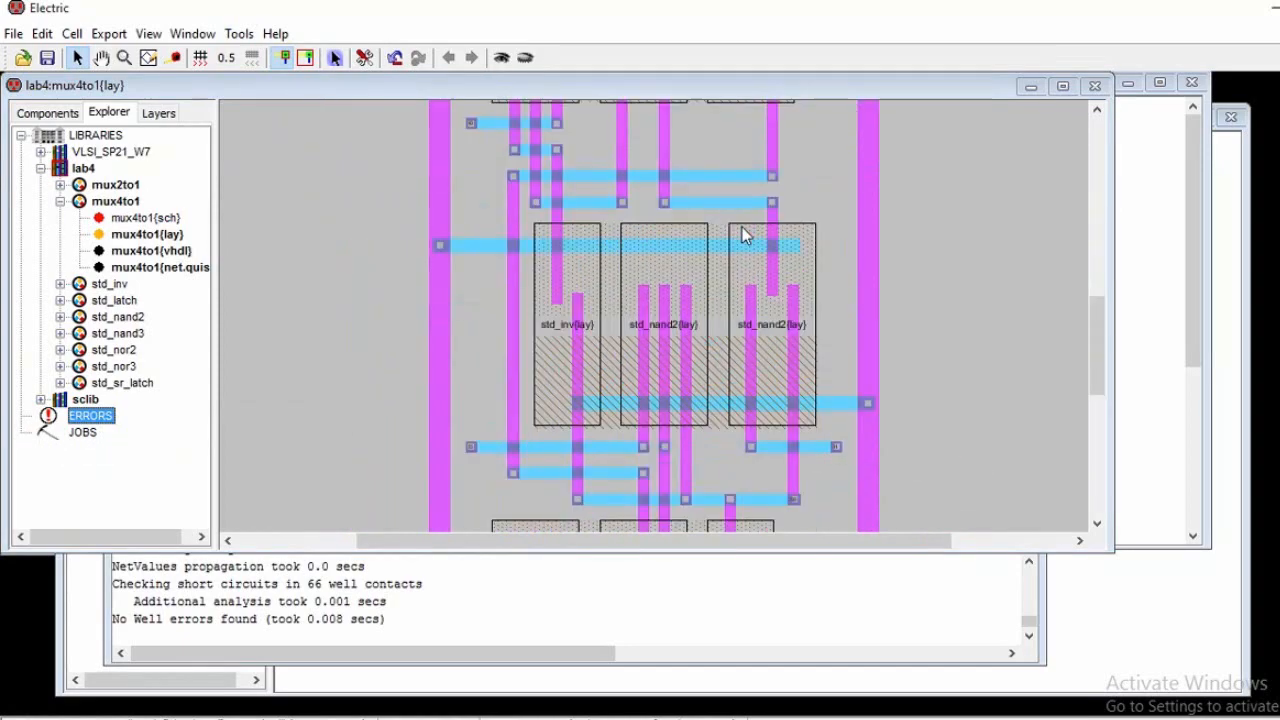
ctrl+scroll(742, 235, down, 3)
ctrl+scroll(742, 235, down, 2)
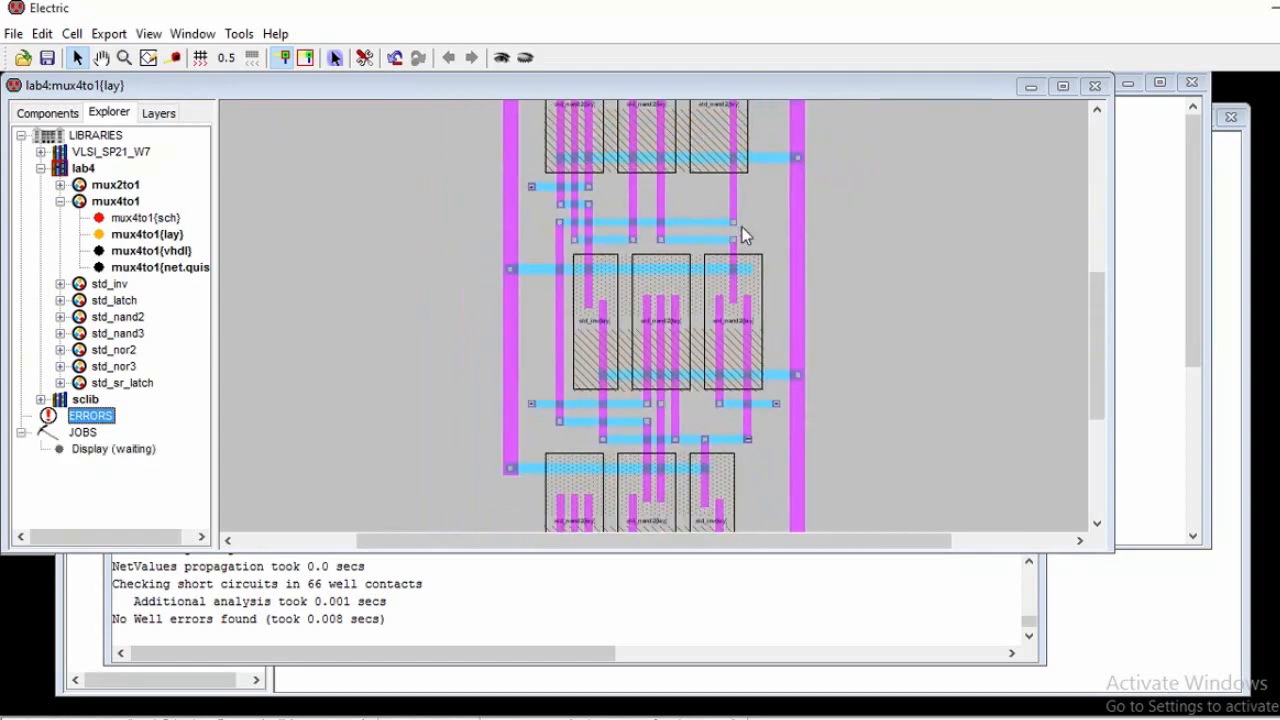
ctrl+scroll(742, 228, down, 1)
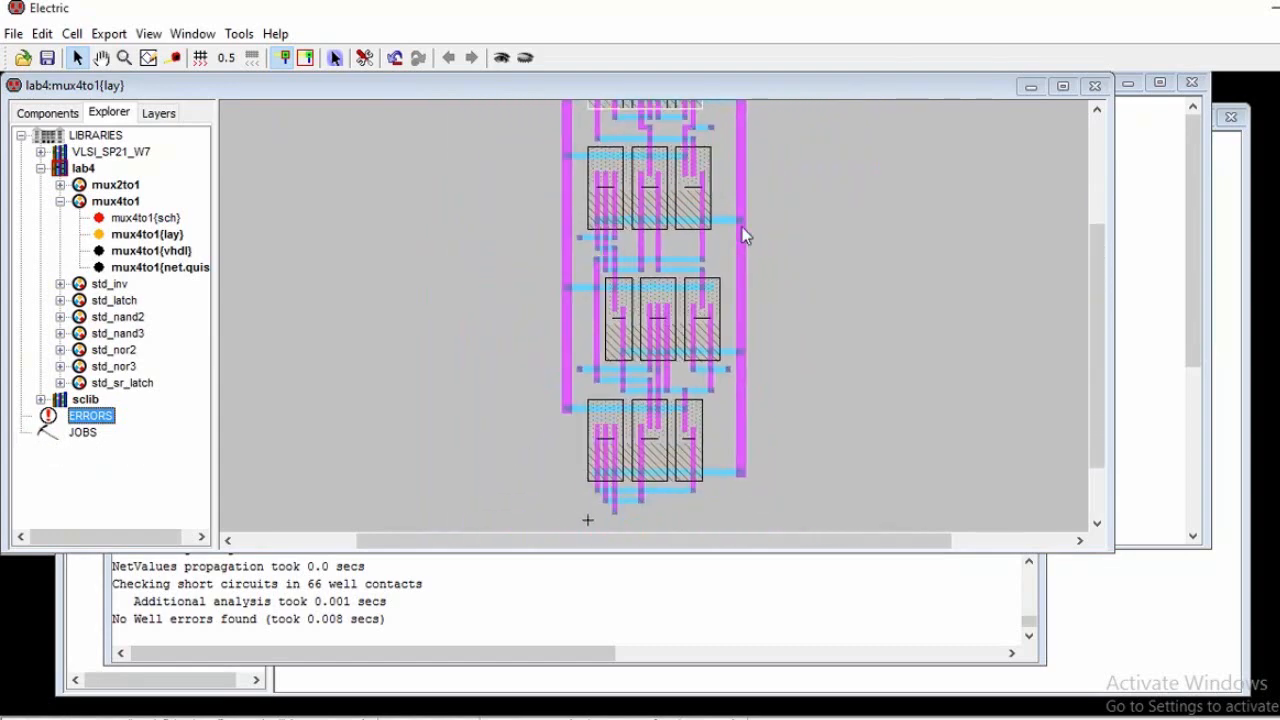
scroll(842, 339, up, 2)
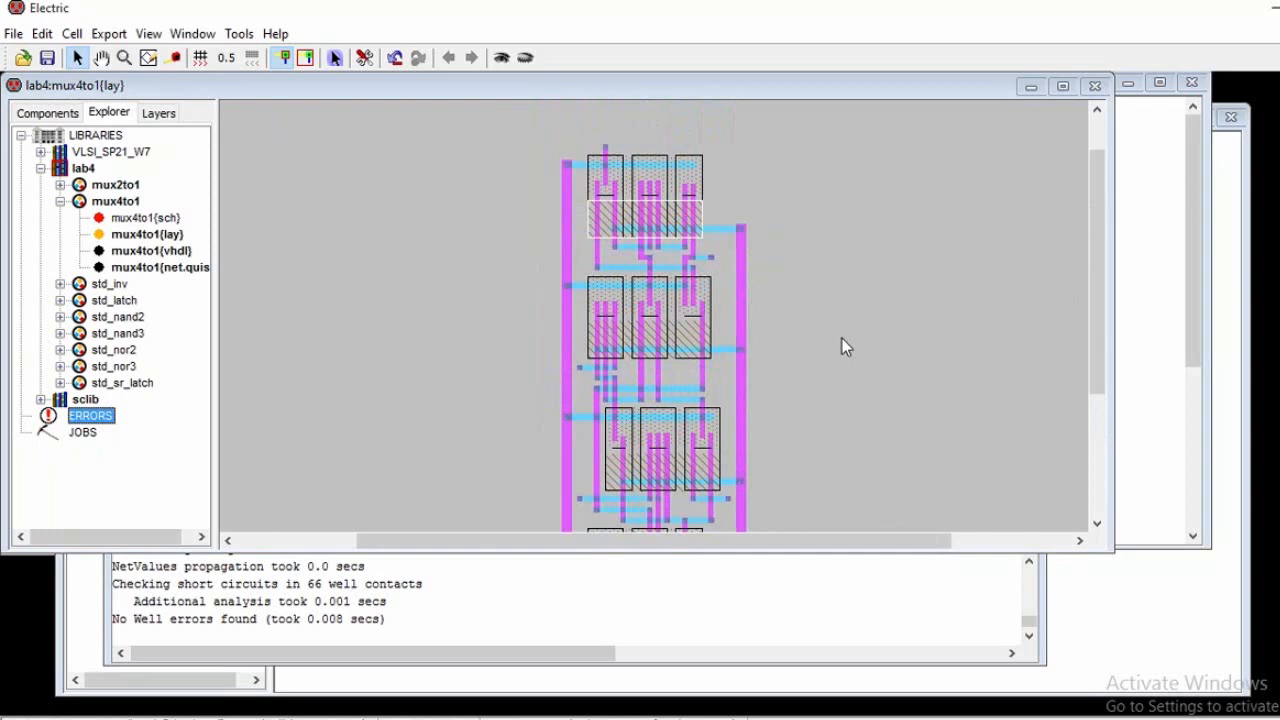
click(60, 284)
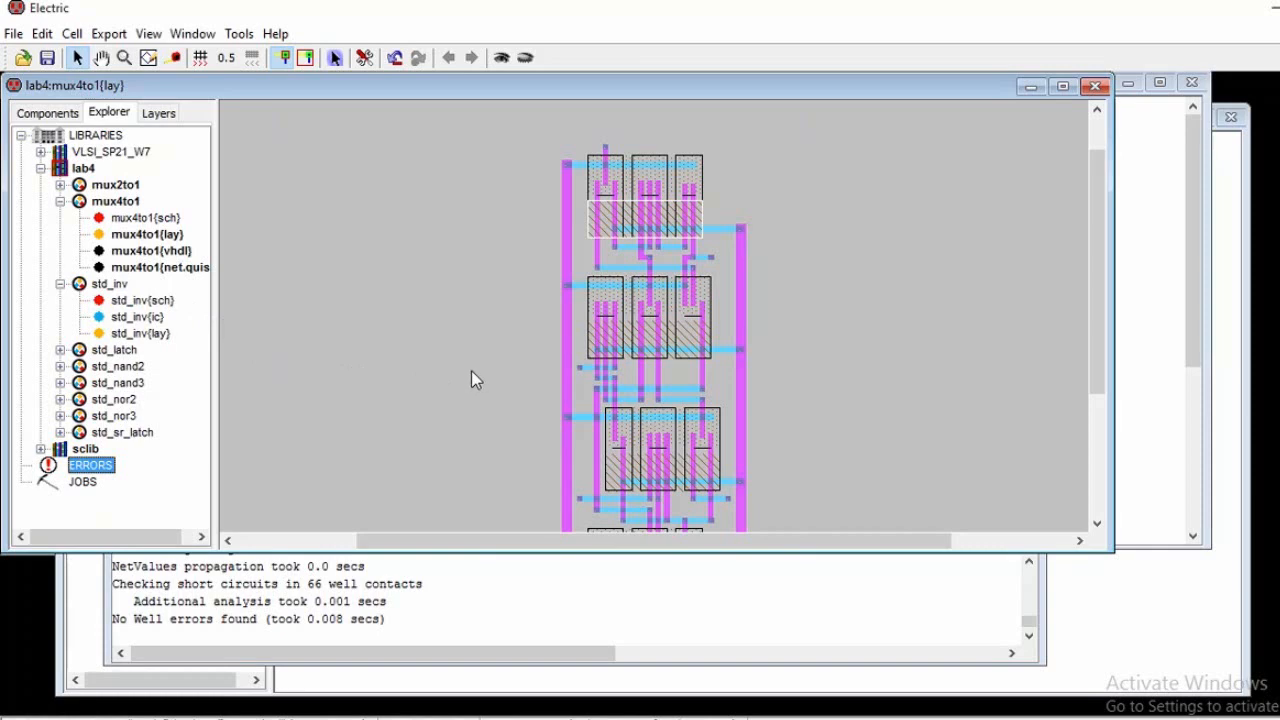
scroll(391, 349, up, 2)
click(60, 201)
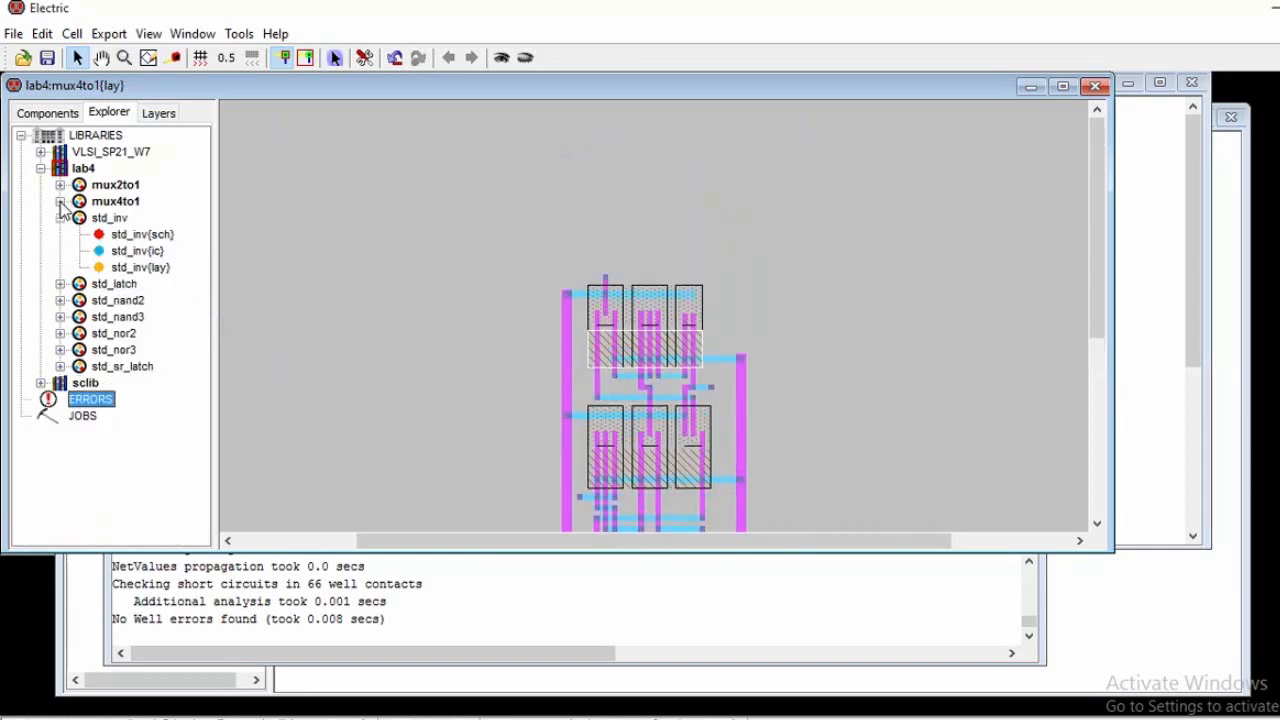
click(60, 218)
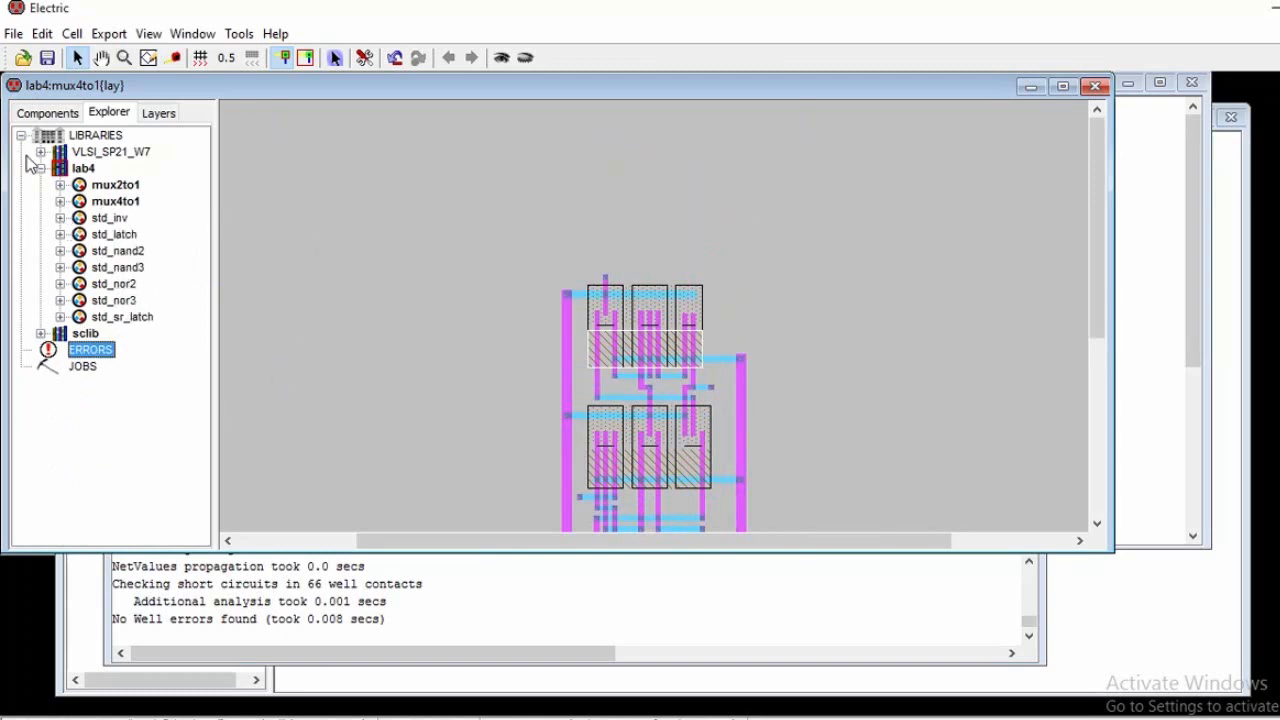
scroll(518, 311, down, 3)
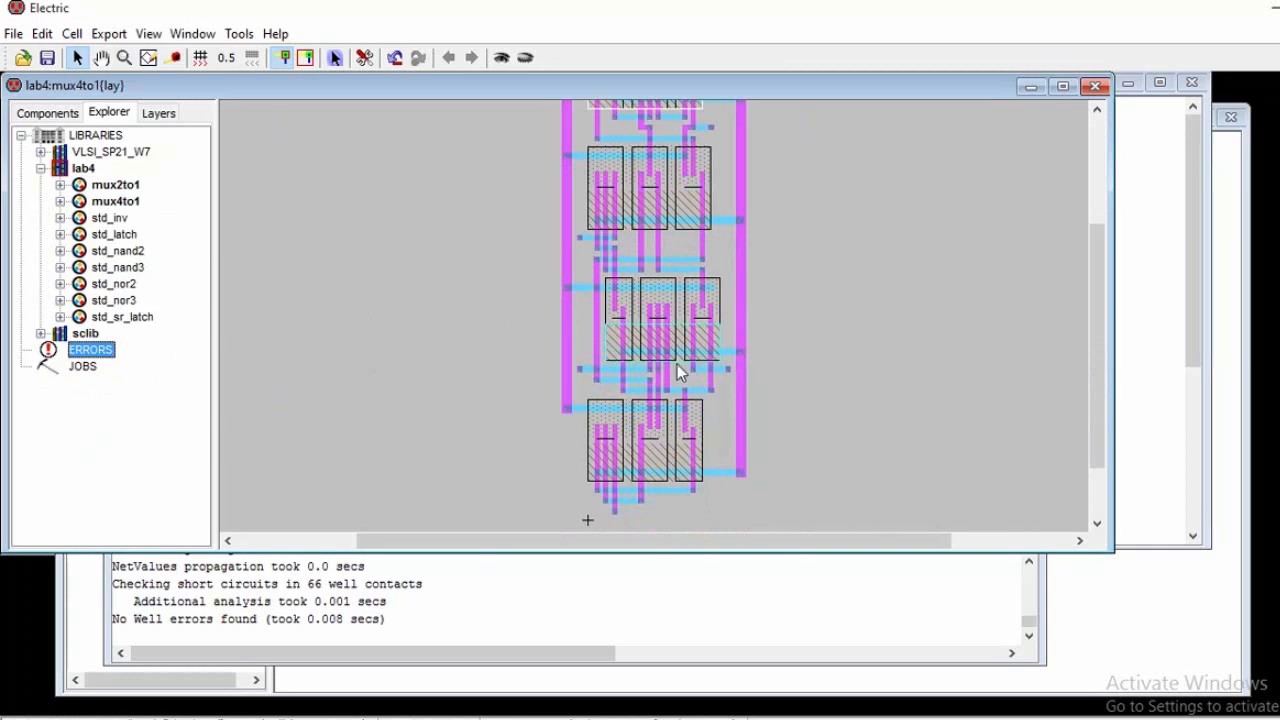
ctrl+scroll(425, 381, down, 2)
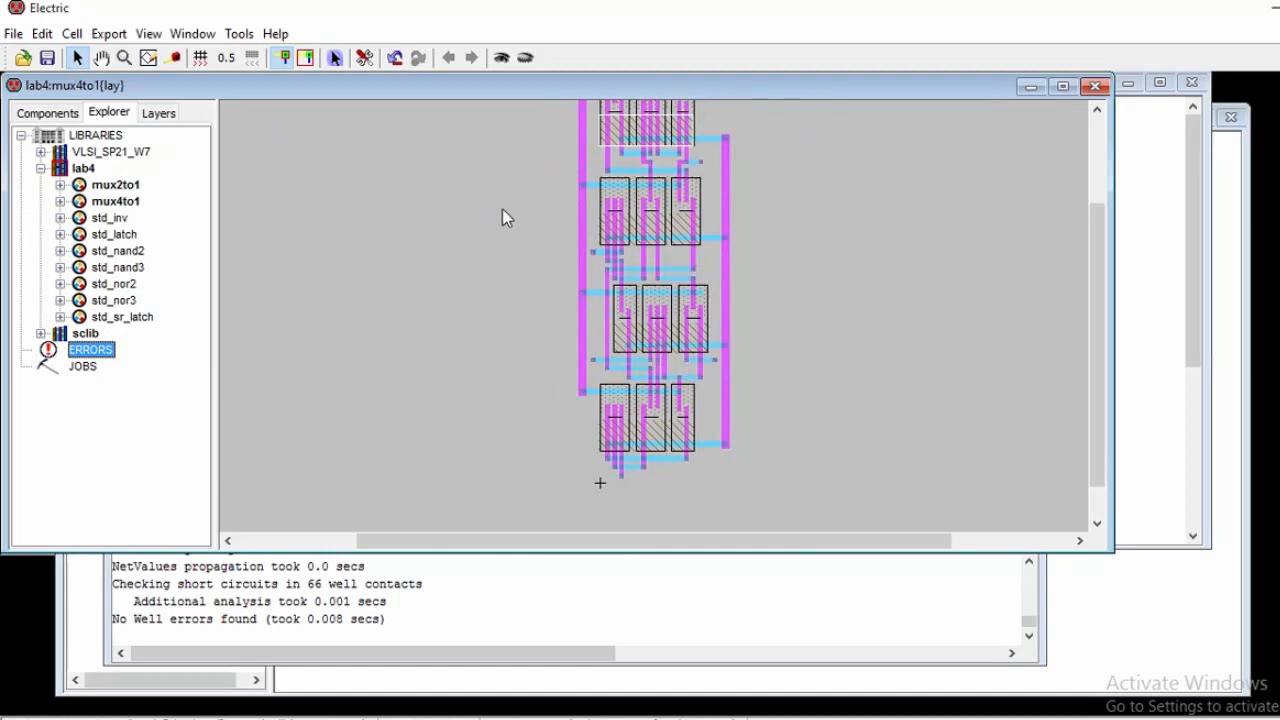
scroll(503, 210, up, 2)
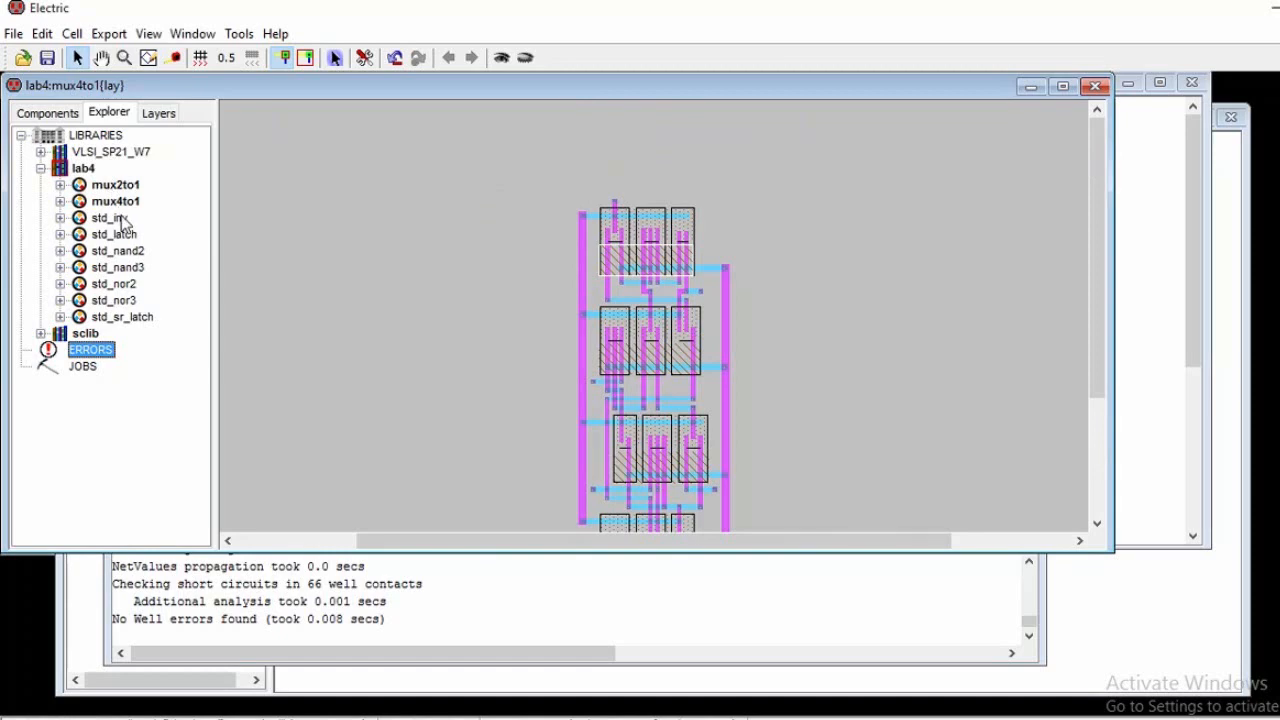
scroll(502, 281, down, 2)
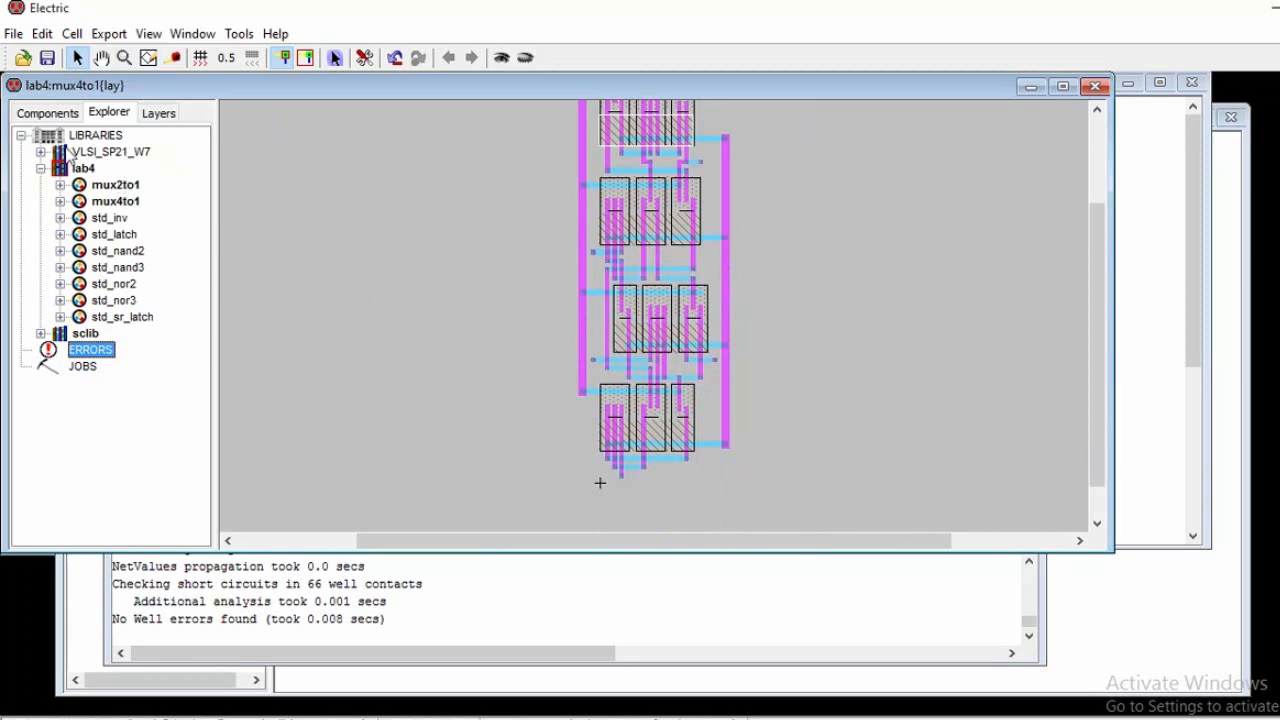
scroll(449, 327, up, 2)
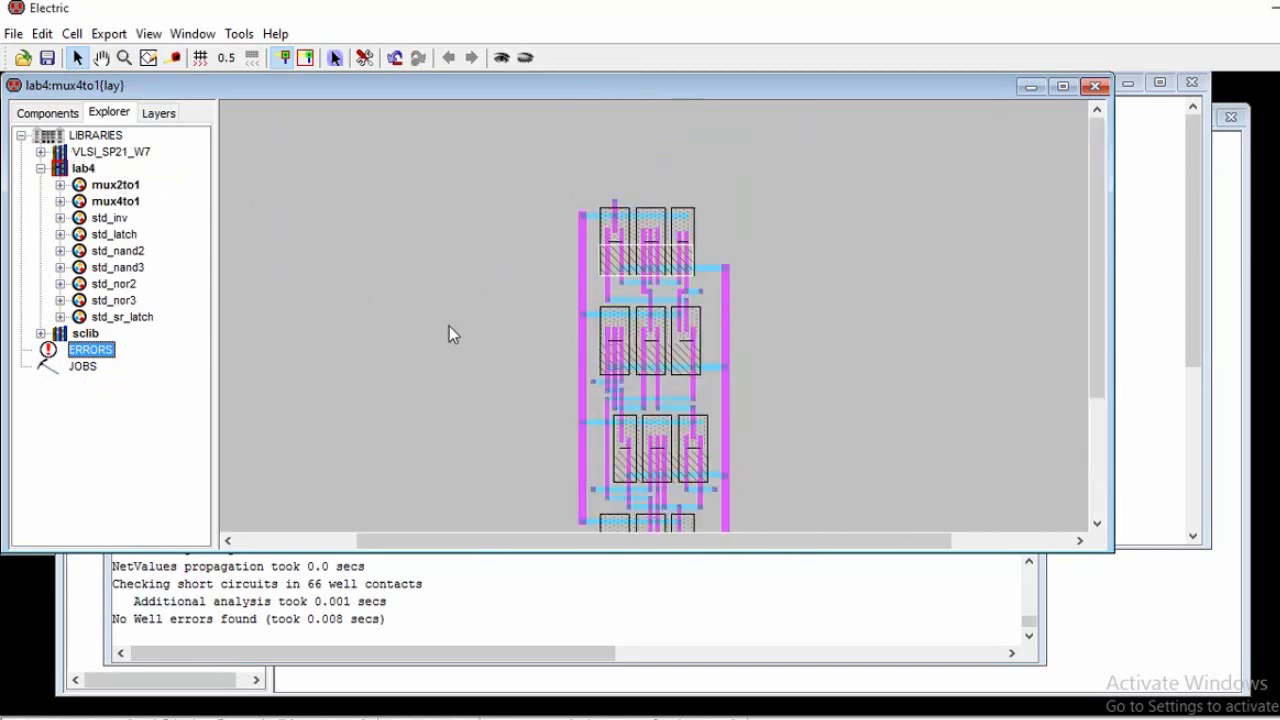
scroll(449, 326, down, 2)
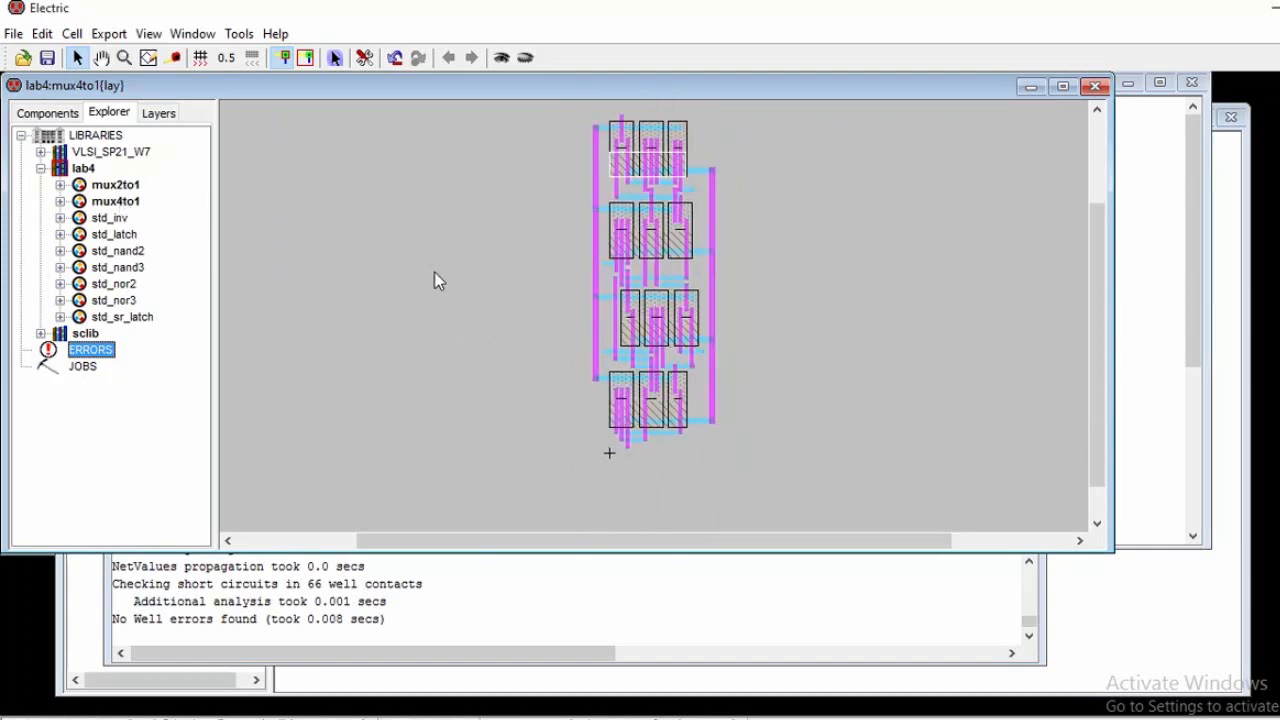
- Open the mux2to1 layout from the lab4 library and examine its upper std_nand2 cells
click(120, 187)
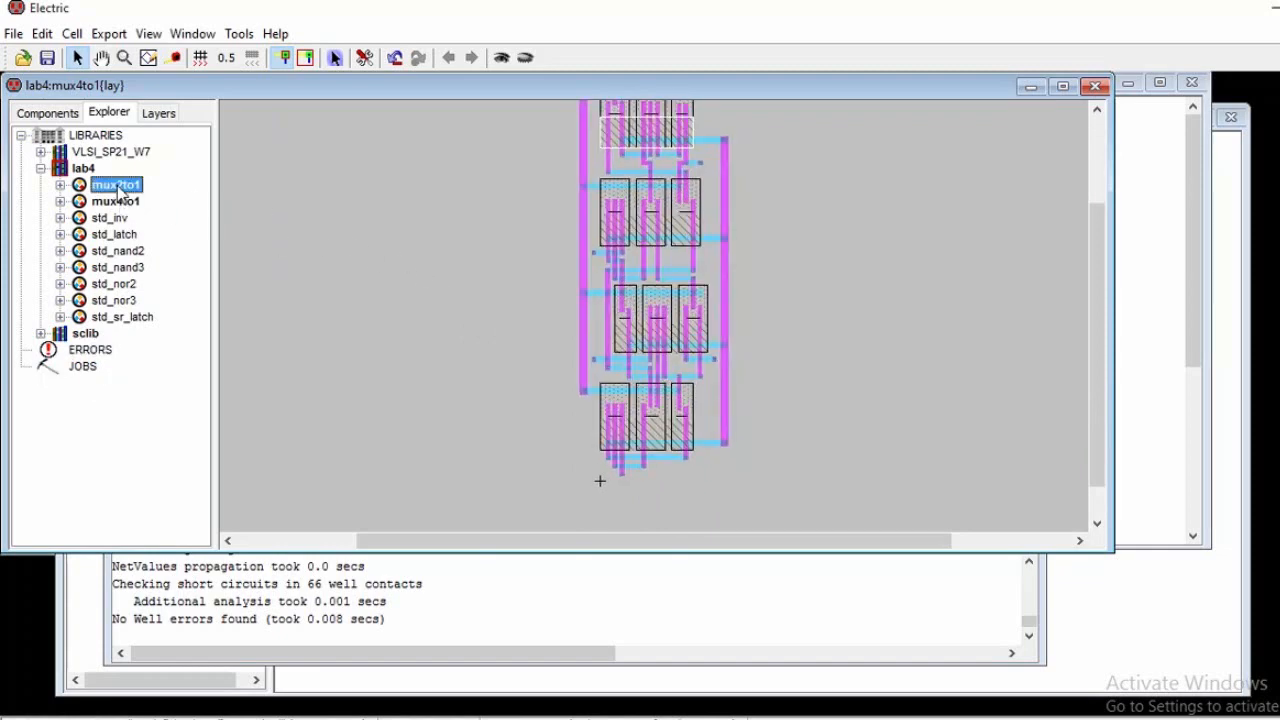
double_click(120, 188)
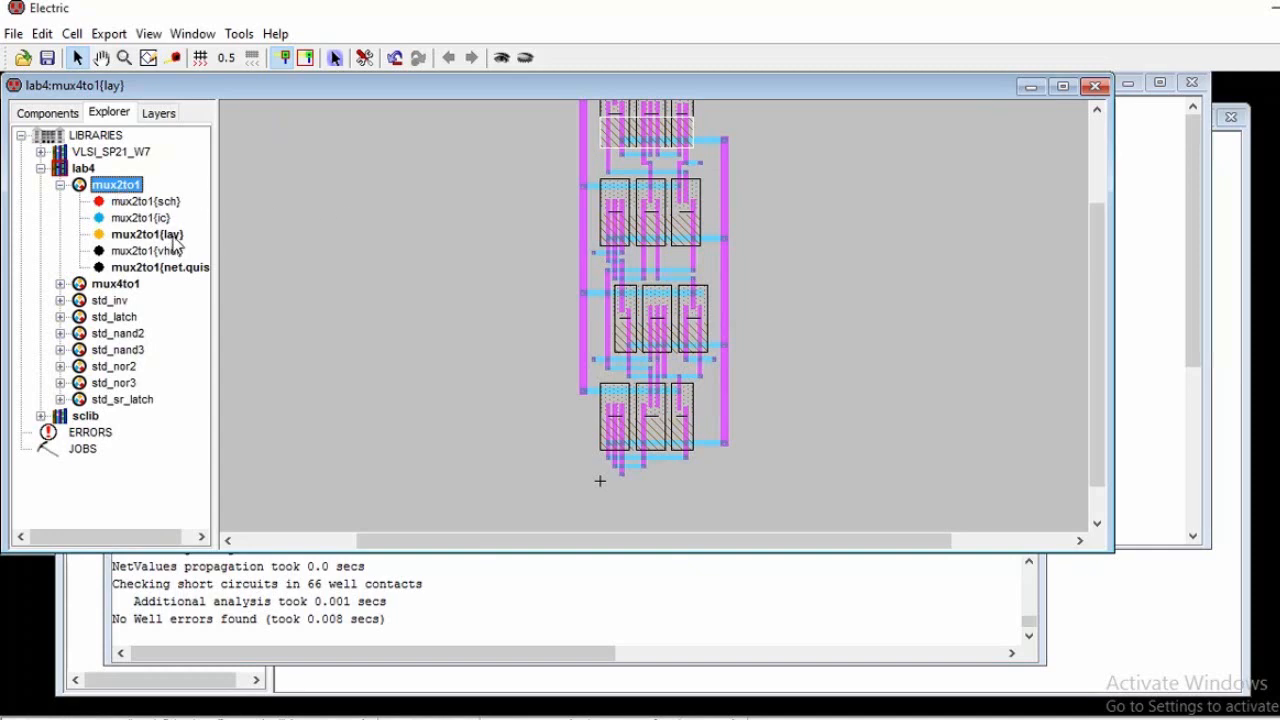
double_click(172, 236)
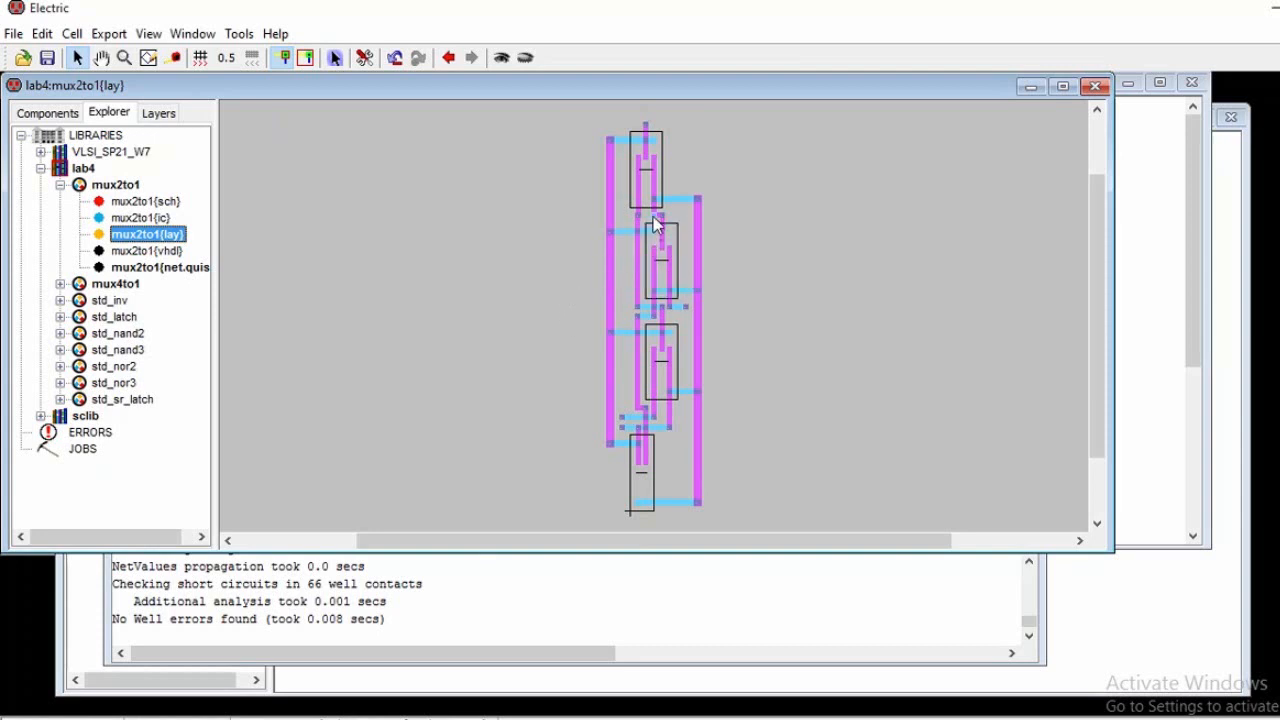
scroll(638, 217, up, 3)
ctrl+scroll(638, 217, up, 6)
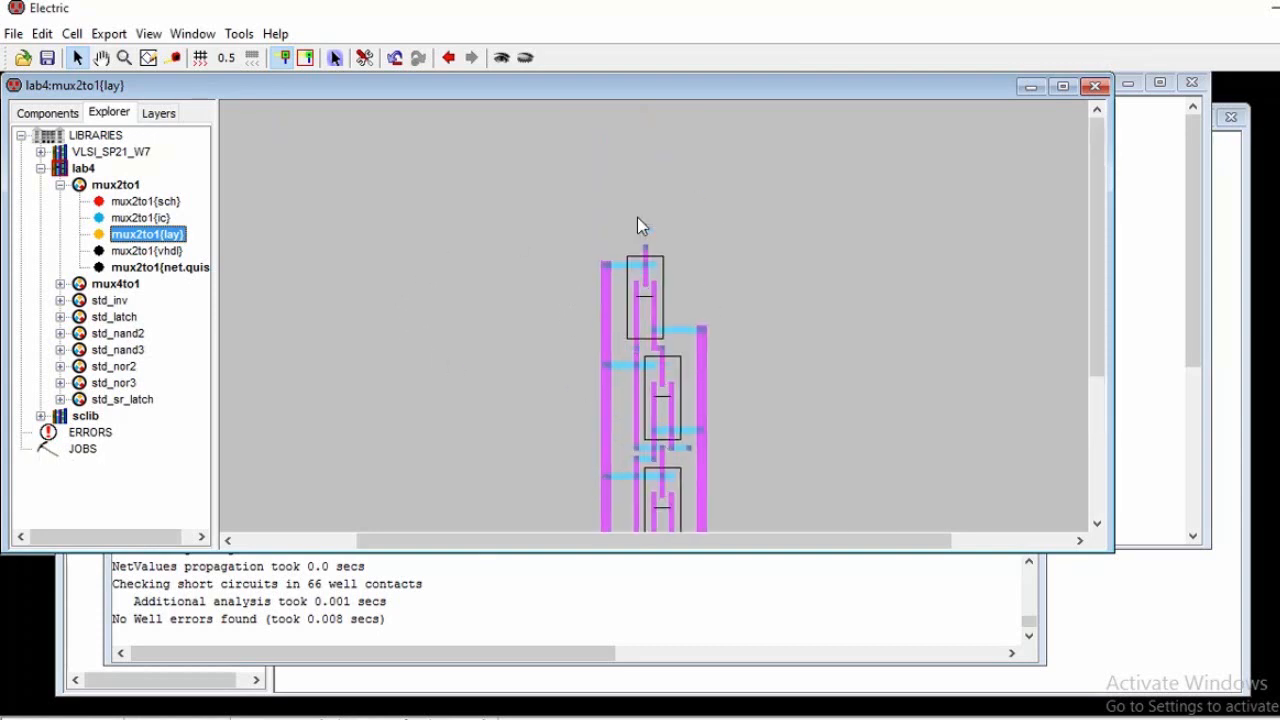
ctrl+scroll(648, 290, up, 2)
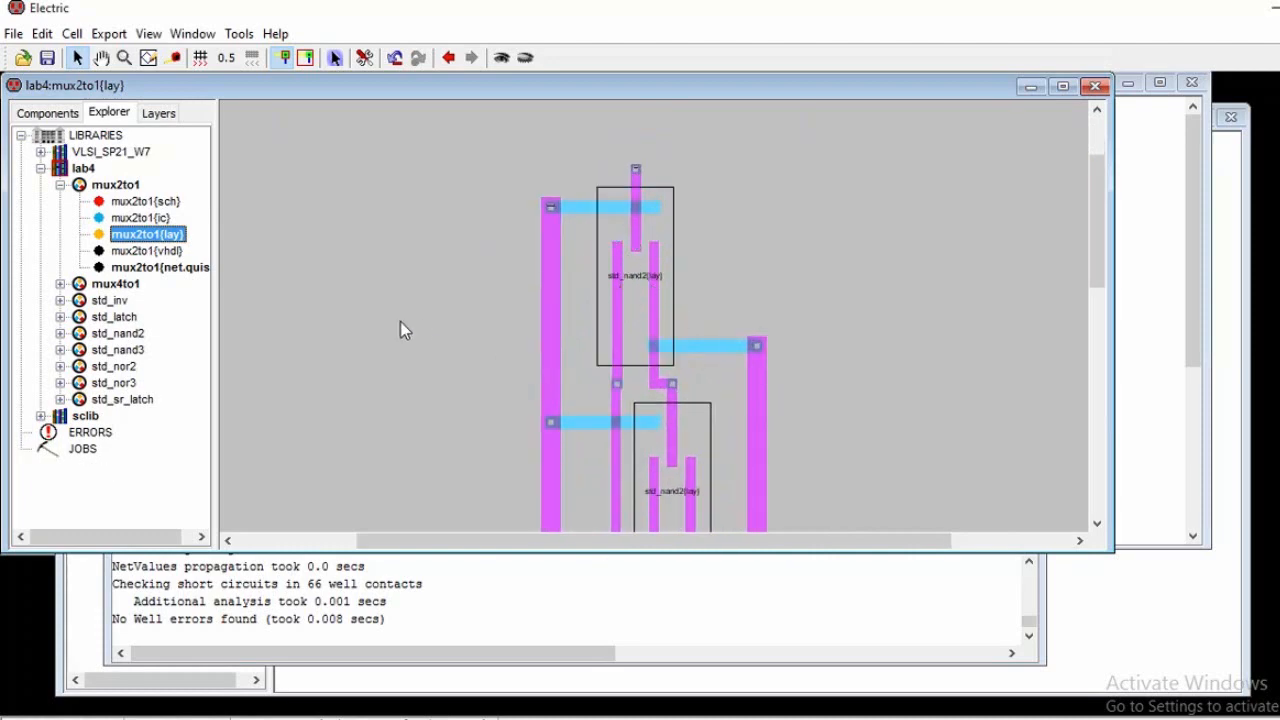
- Write the Spice deck for the mux2to1 layout and cancel the LTspice simulation at the missing-model warning
click(239, 34)
mouse_move(292, 118)
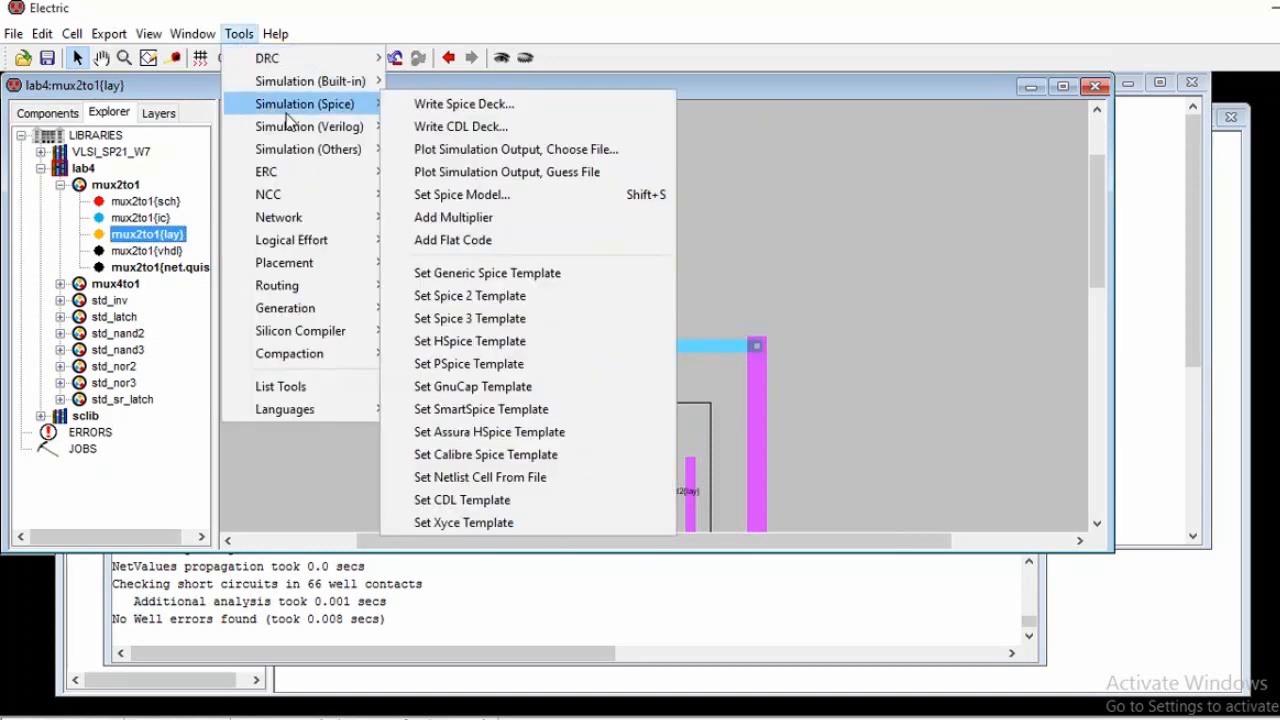
click(418, 104)
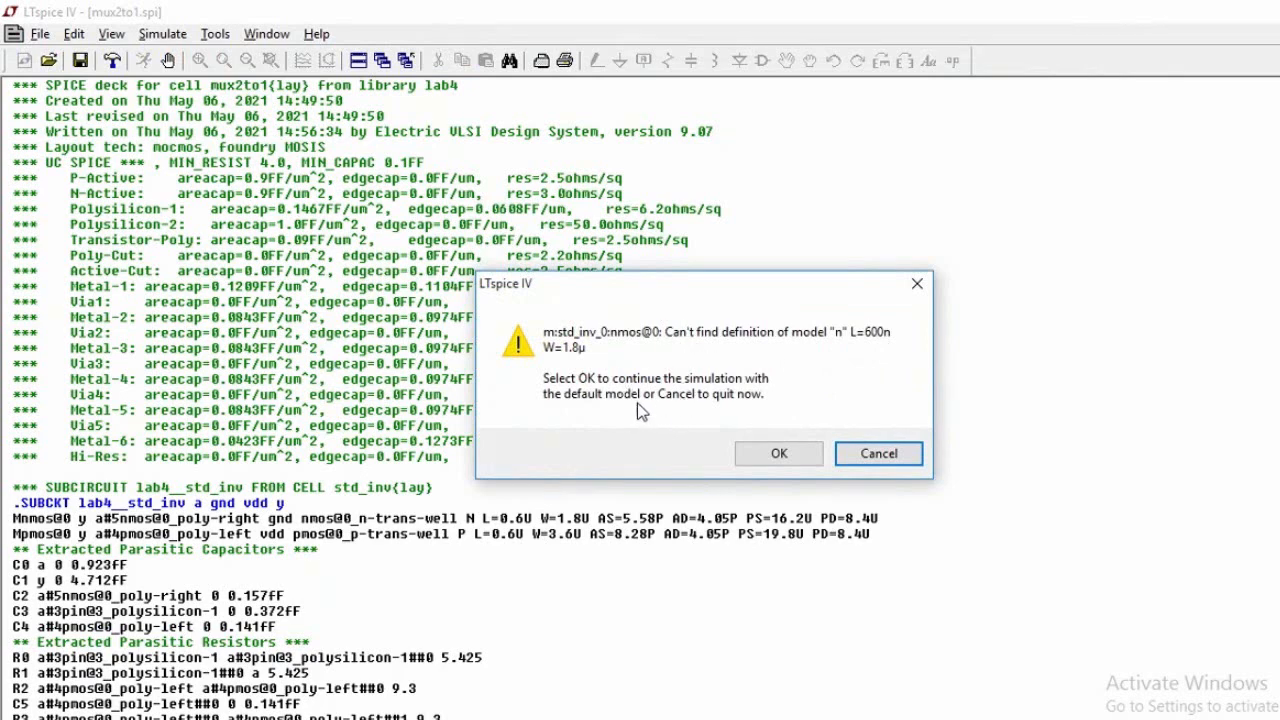
click(860, 465)
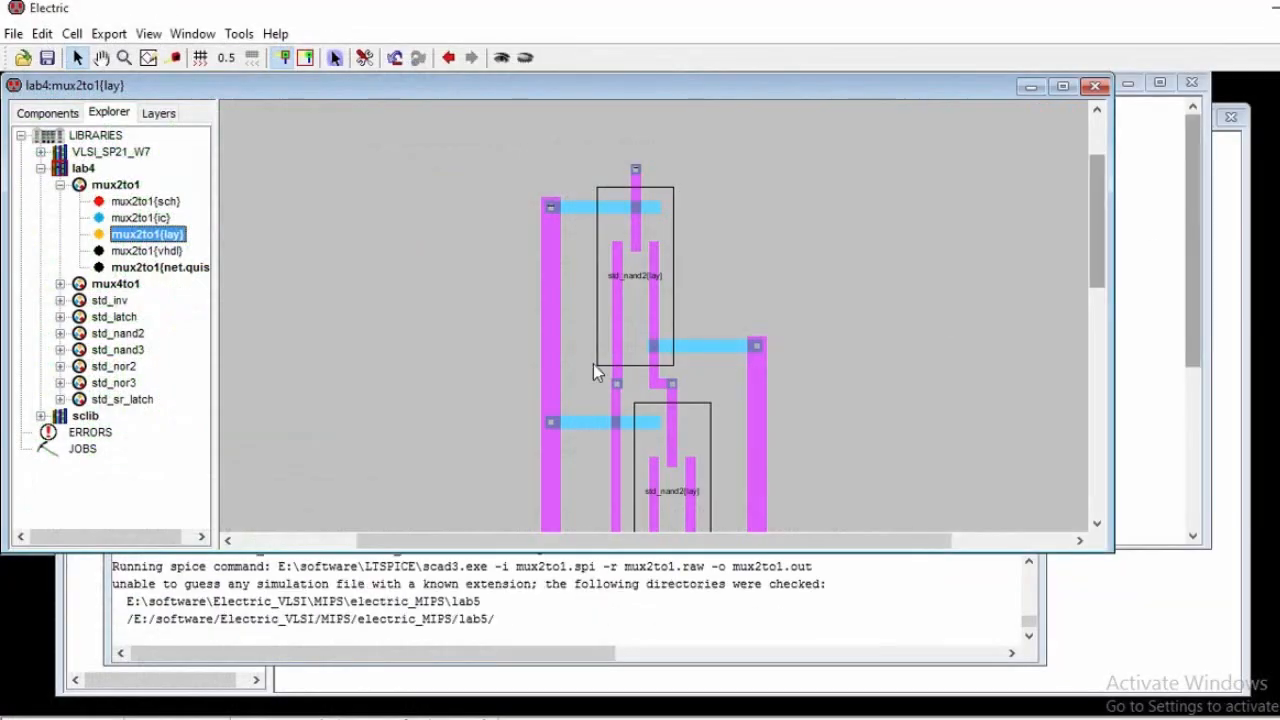
- Select the uppermost std_nand2 cell in the mux2to1 layout and open the std_nand2 layout from lab4
click(617, 297)
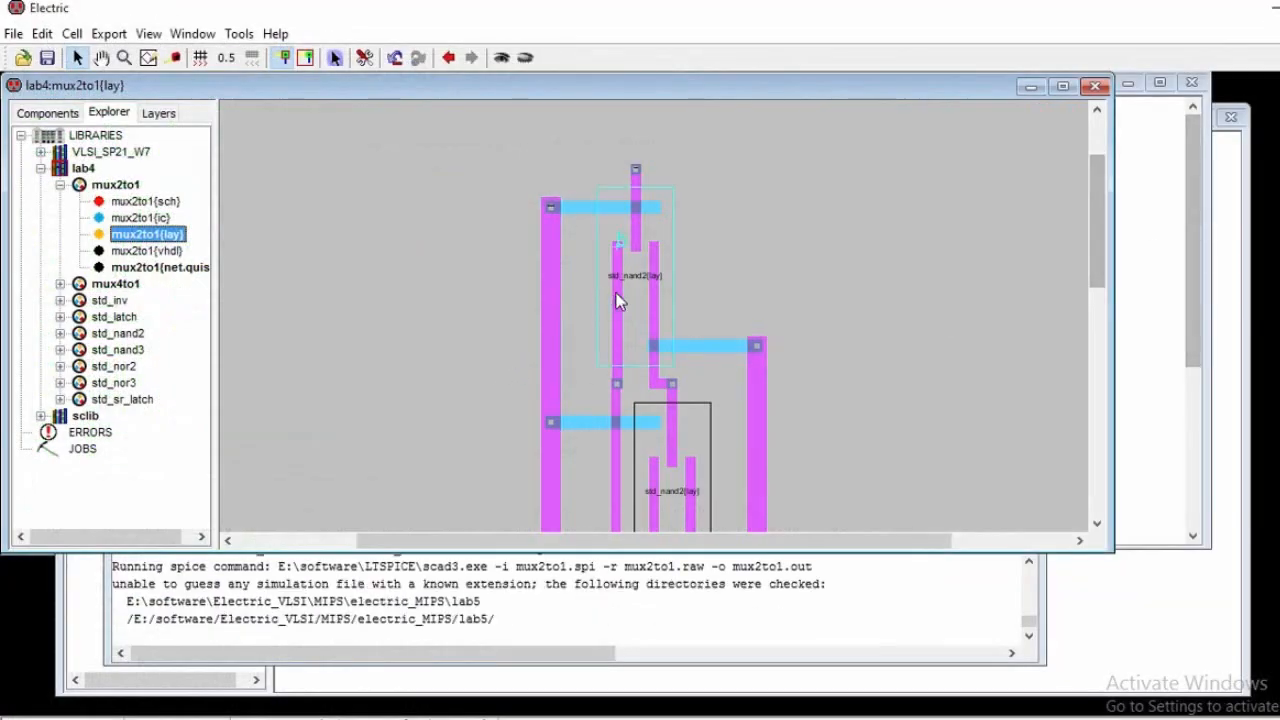
click(60, 333)
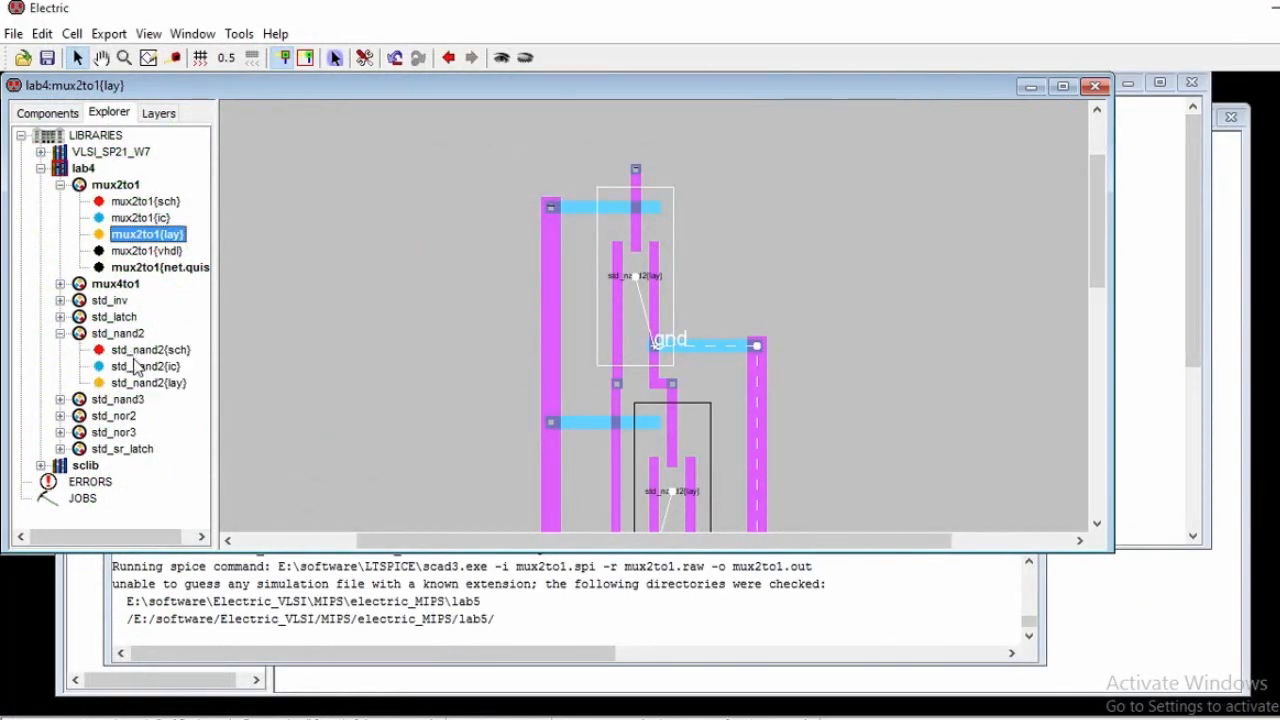
double_click(148, 382)
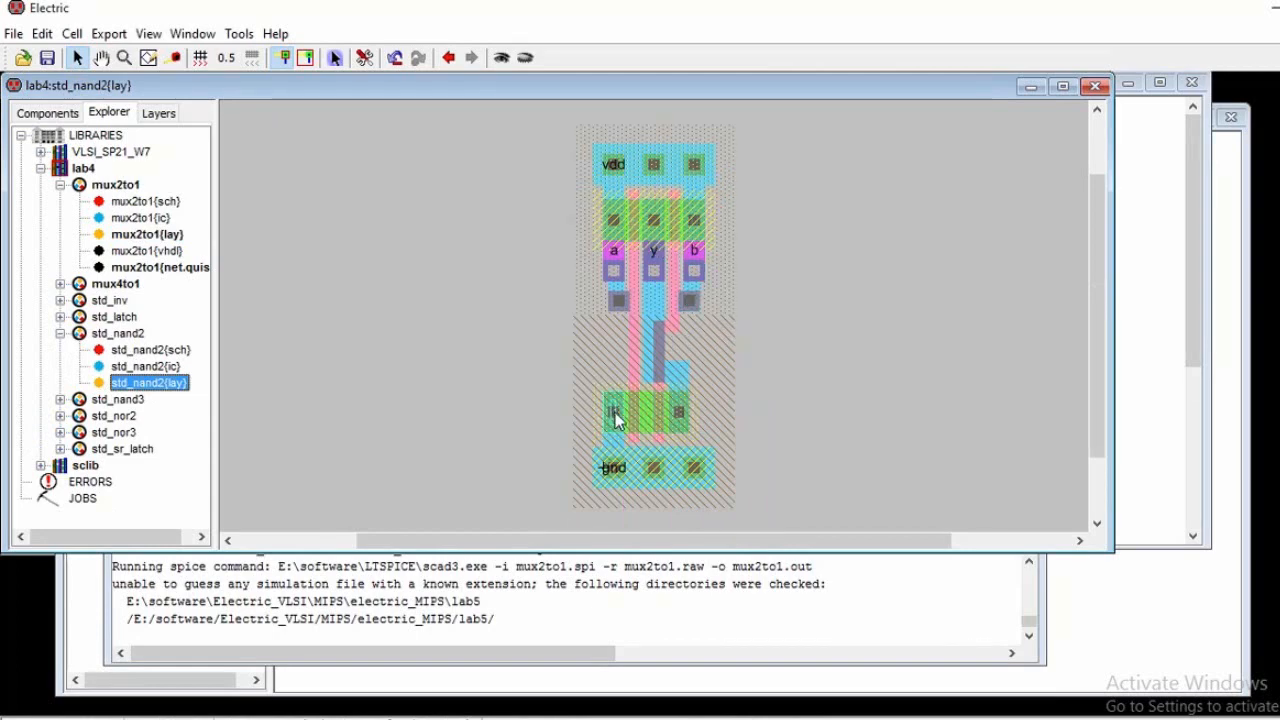
- Collapse the std_nand2 and mux2to1 entries in the library tree and save the lab4 library
click(61, 333)
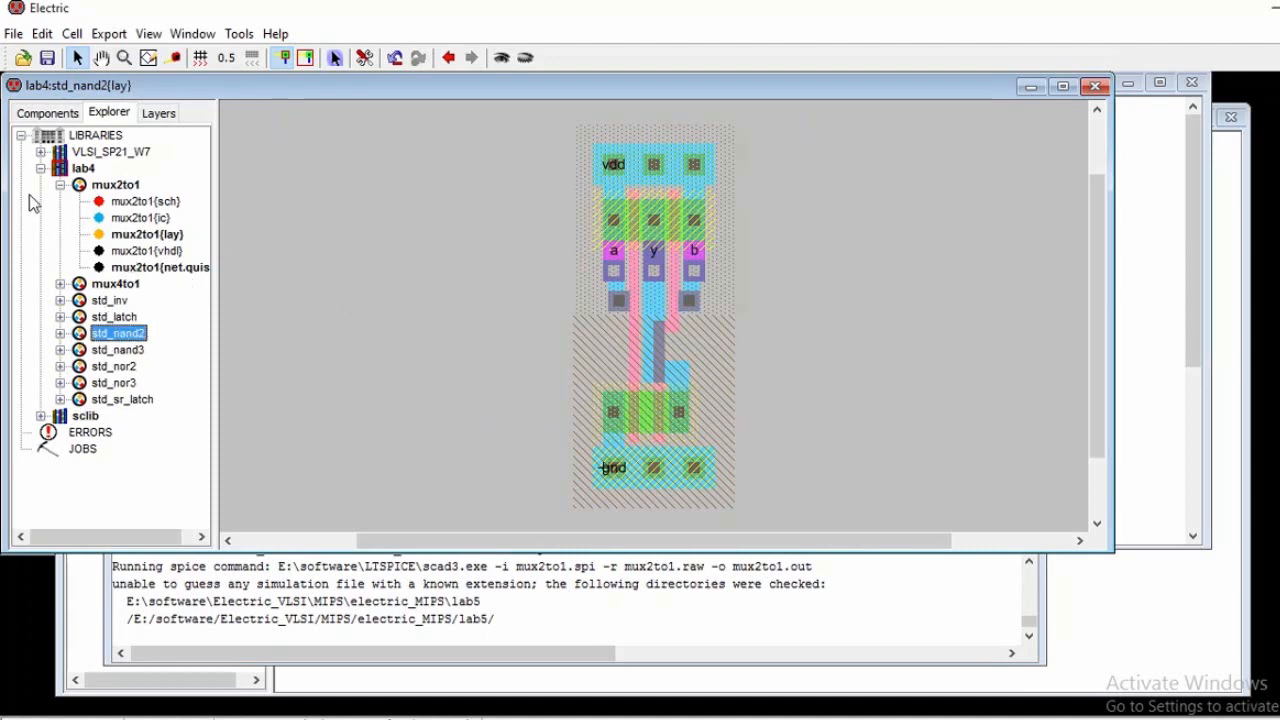
click(60, 185)
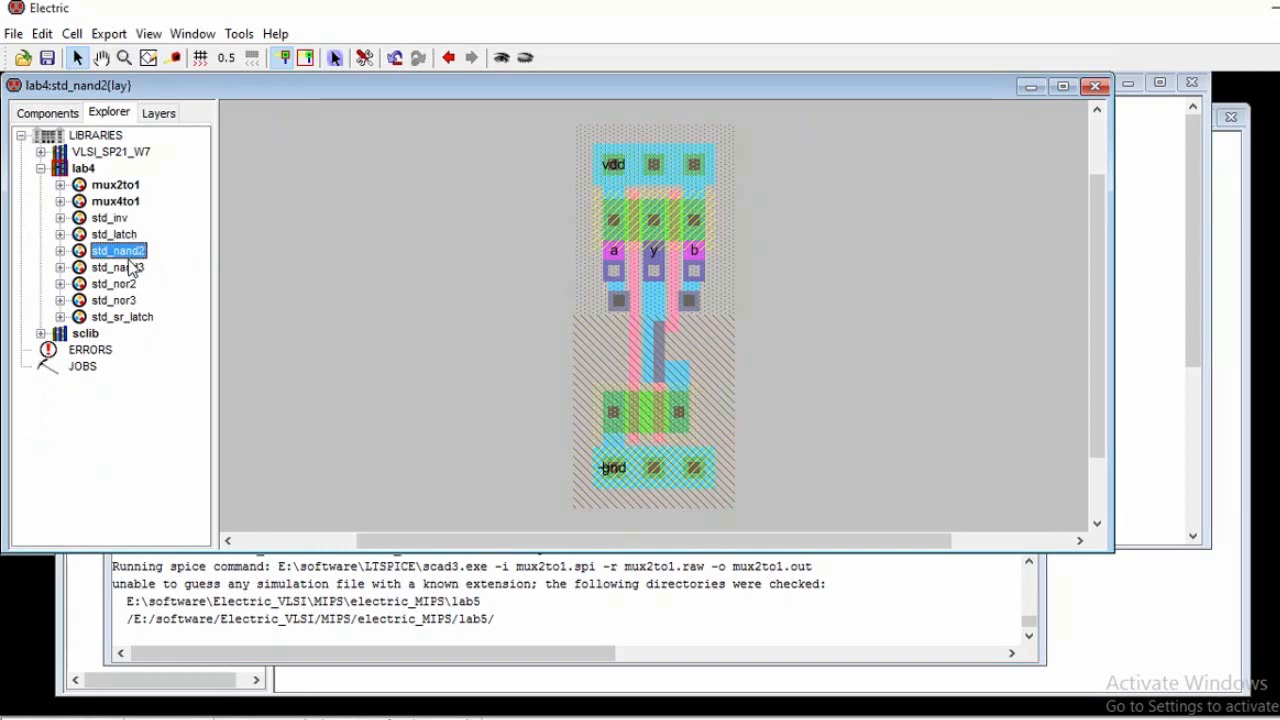
click(47, 57)
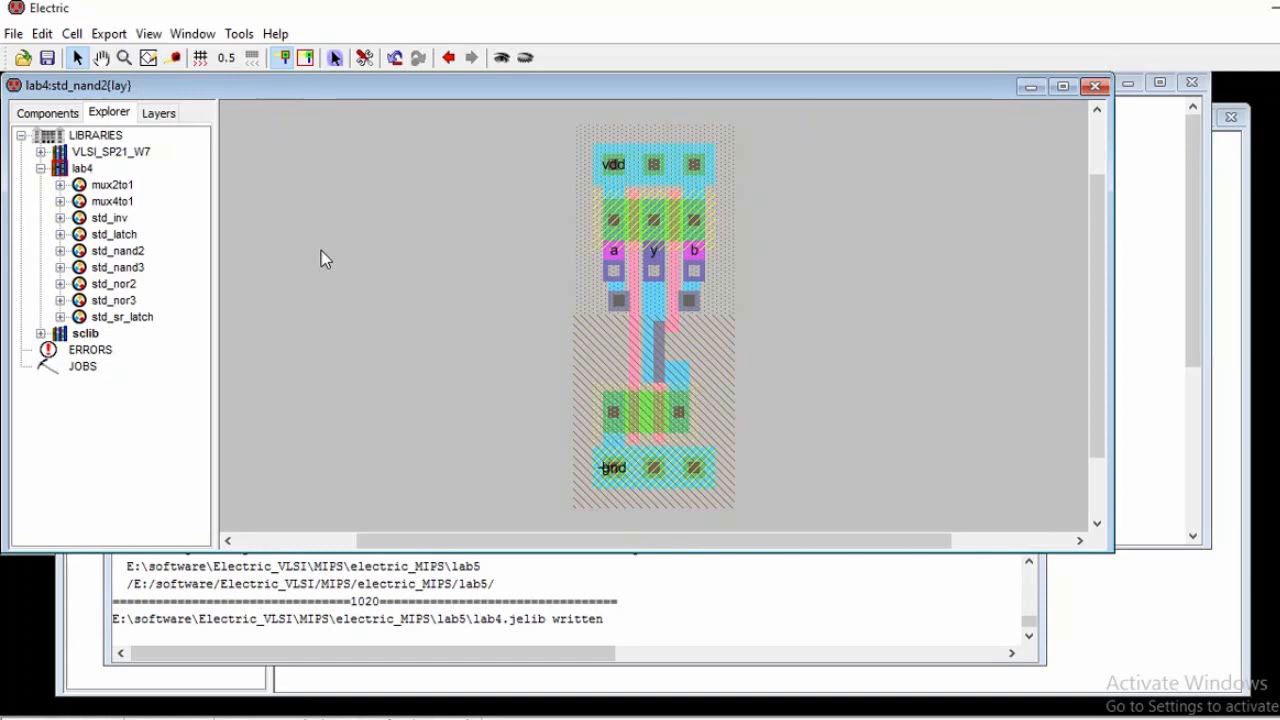
- Review mux2to1's VHDL, schematic and net.quisc views in lab4, and select all the text of the QUISC command file
click(60, 184)
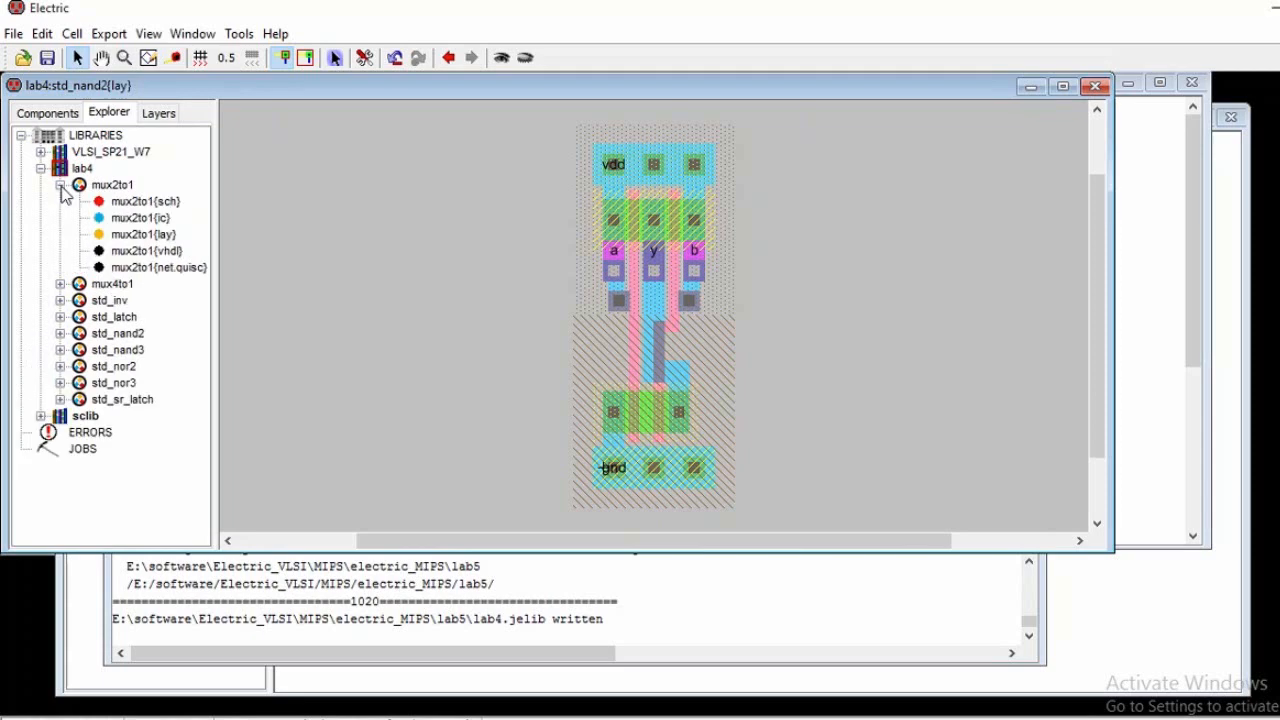
click(160, 203)
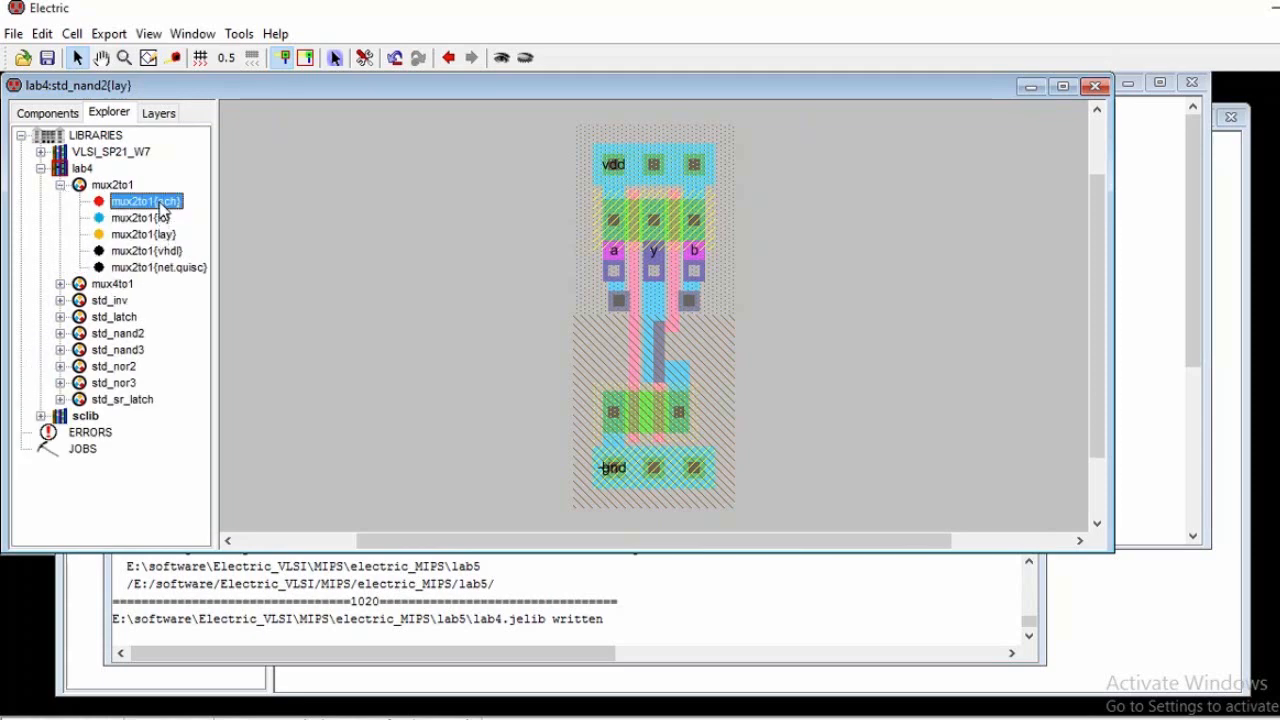
double_click(158, 253)
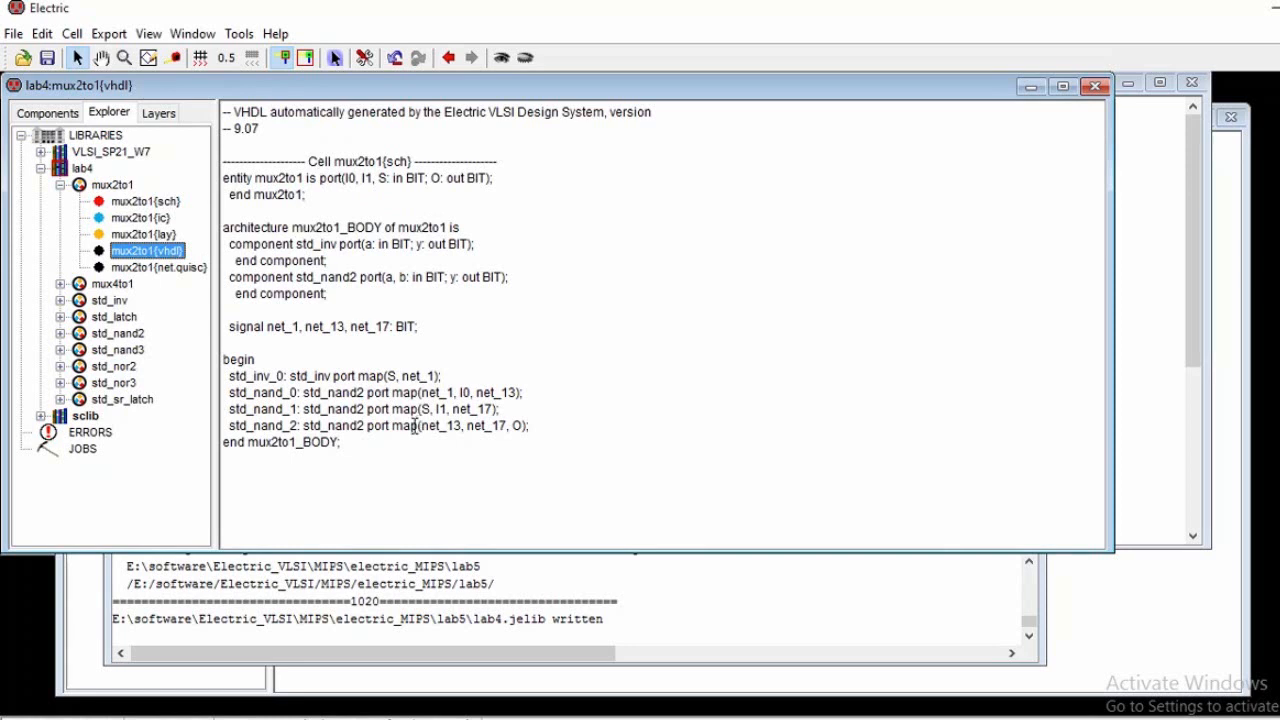
double_click(160, 202)
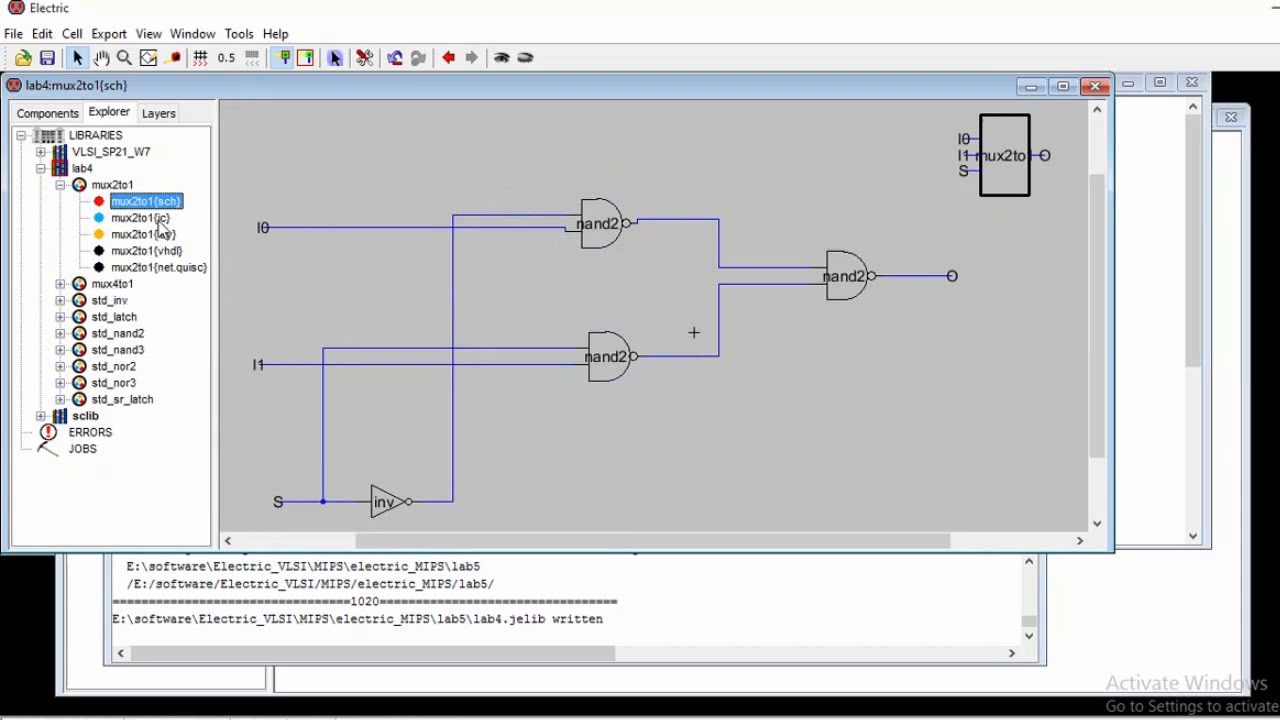
double_click(174, 268)
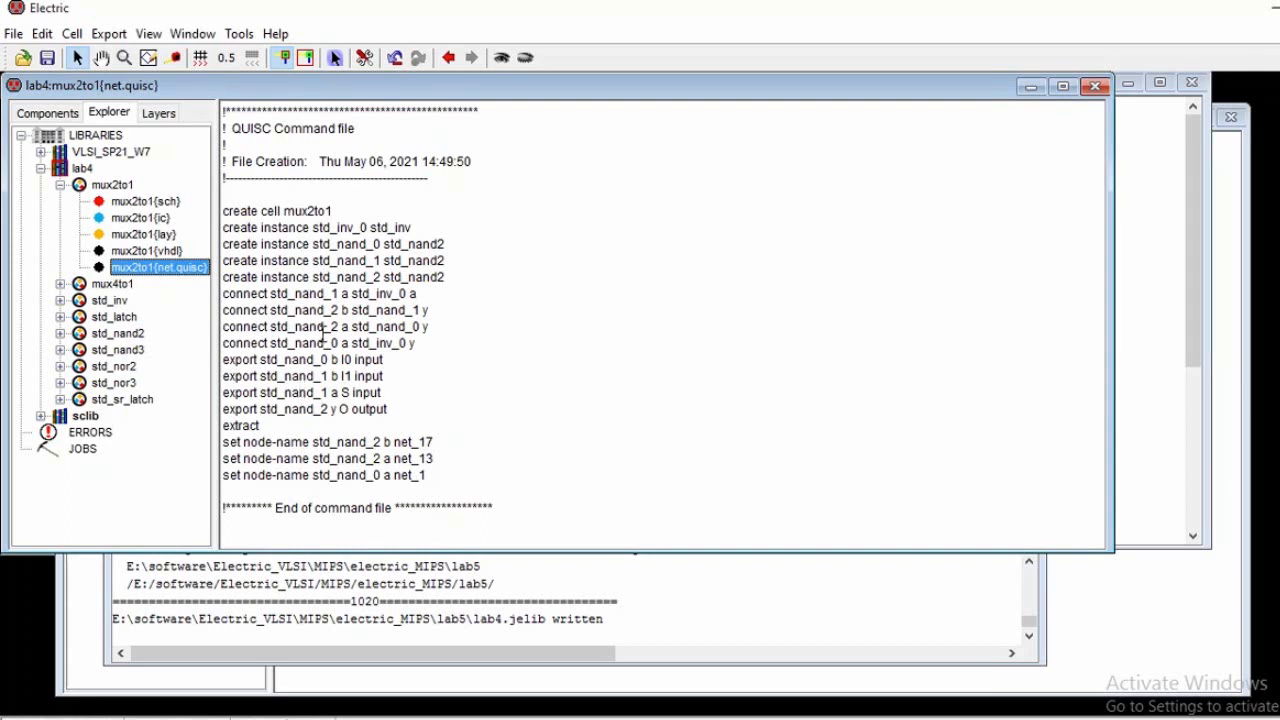
drag(227, 209, 225, 106)
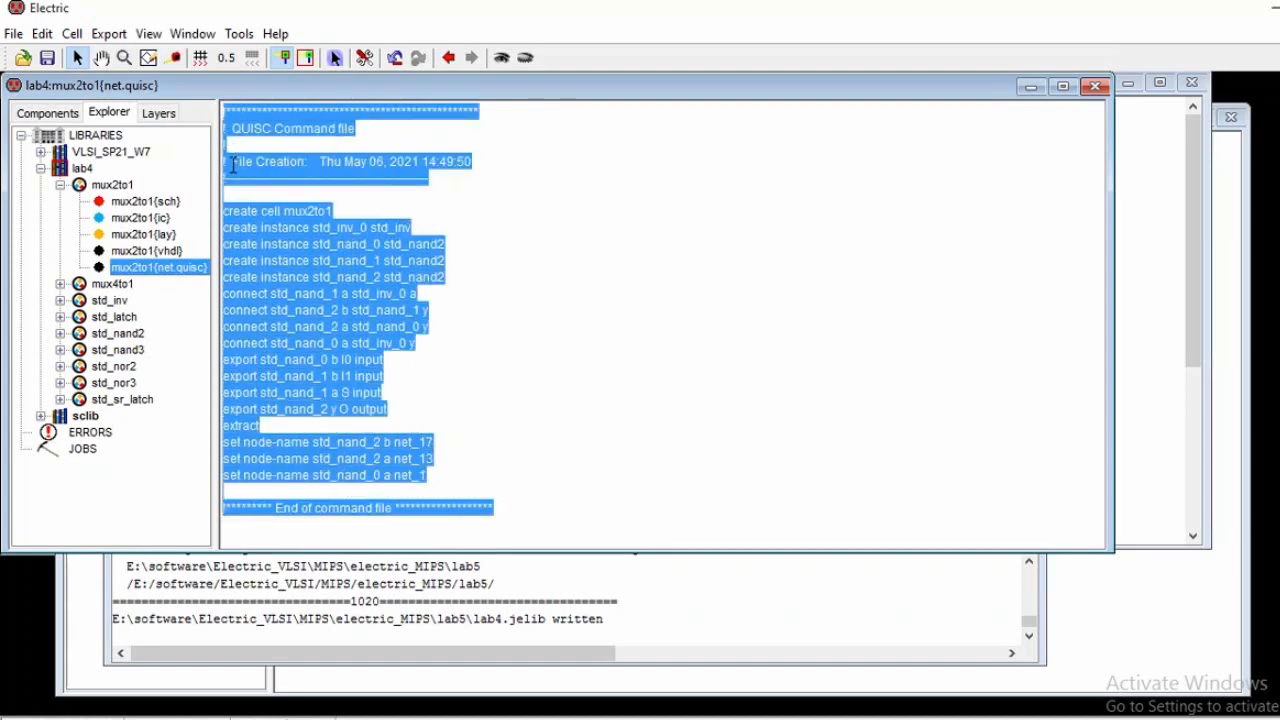
- Compare mux2to1's VHDL code with its schematic, return to the VHDL view and collapse the mux2to1 entry in the library tree
click(157, 251)
double_click(157, 251)
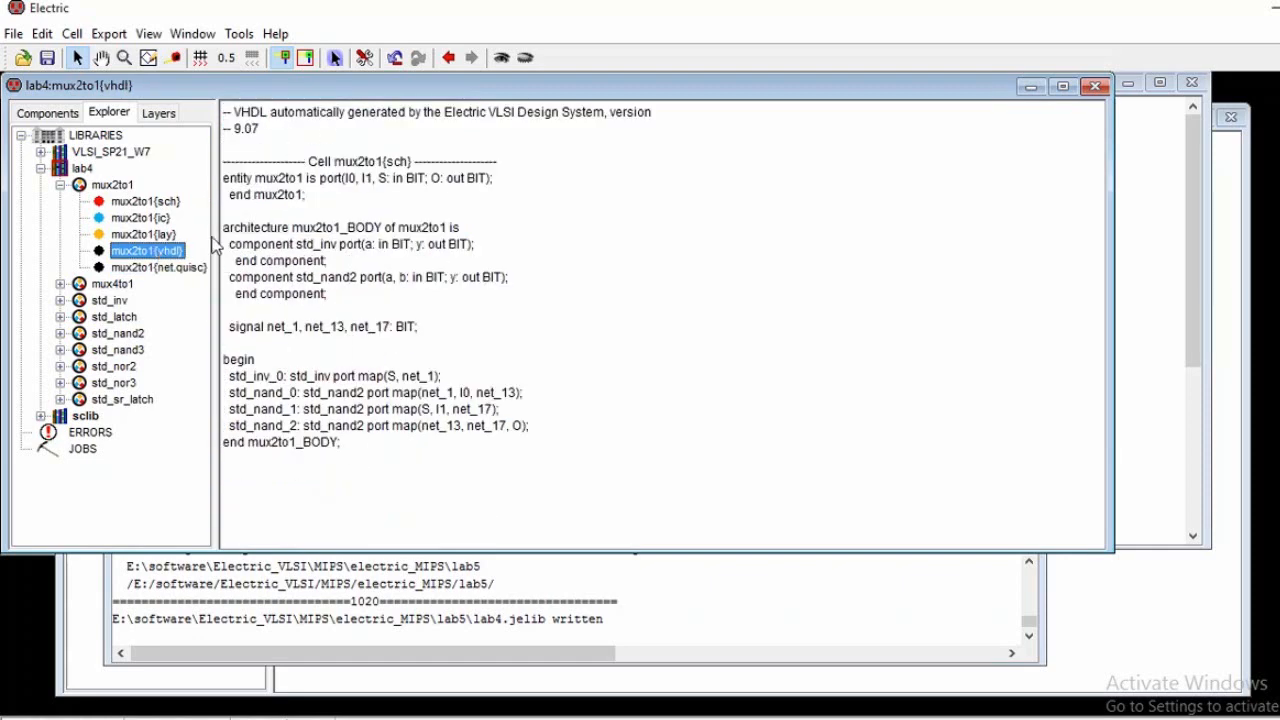
double_click(160, 201)
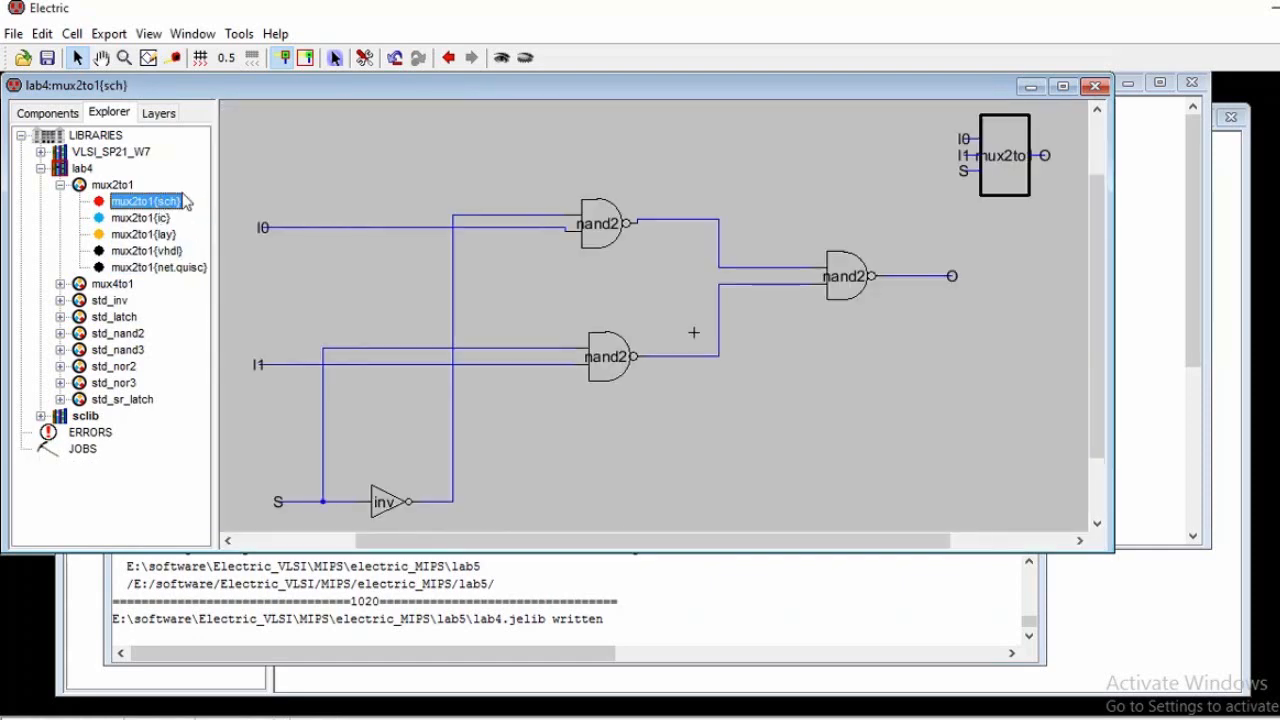
double_click(160, 251)
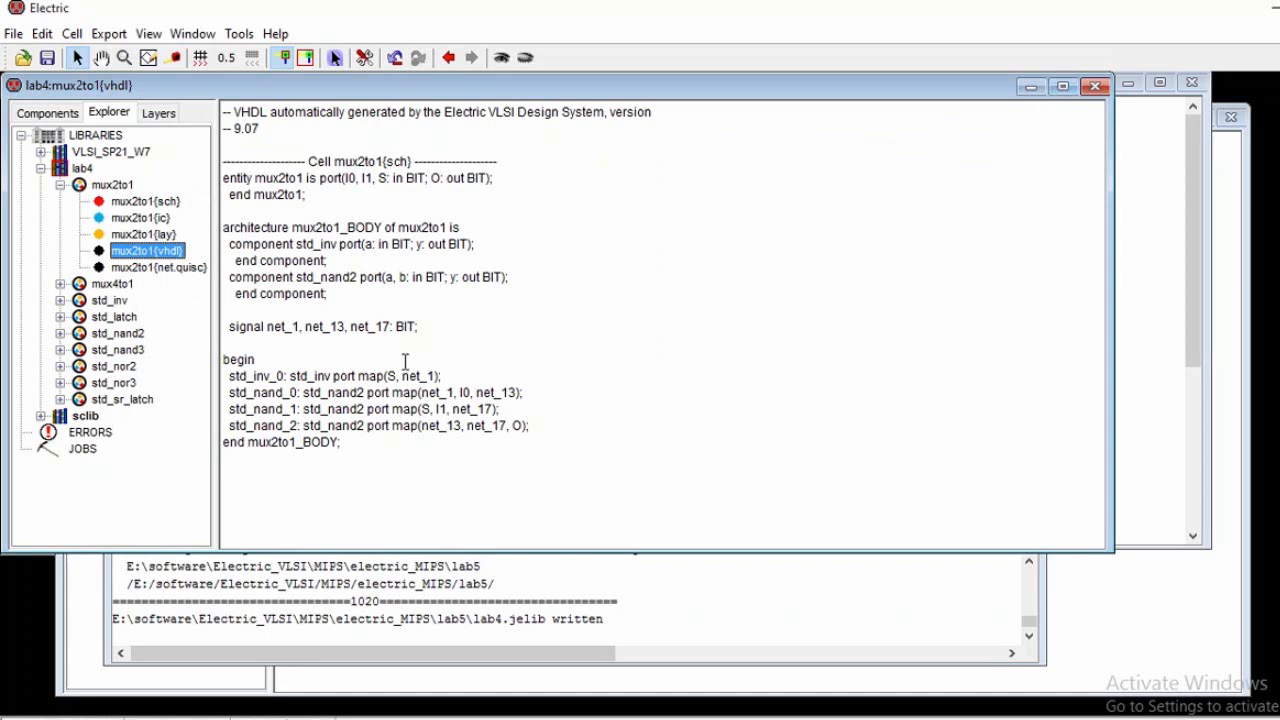
click(61, 185)
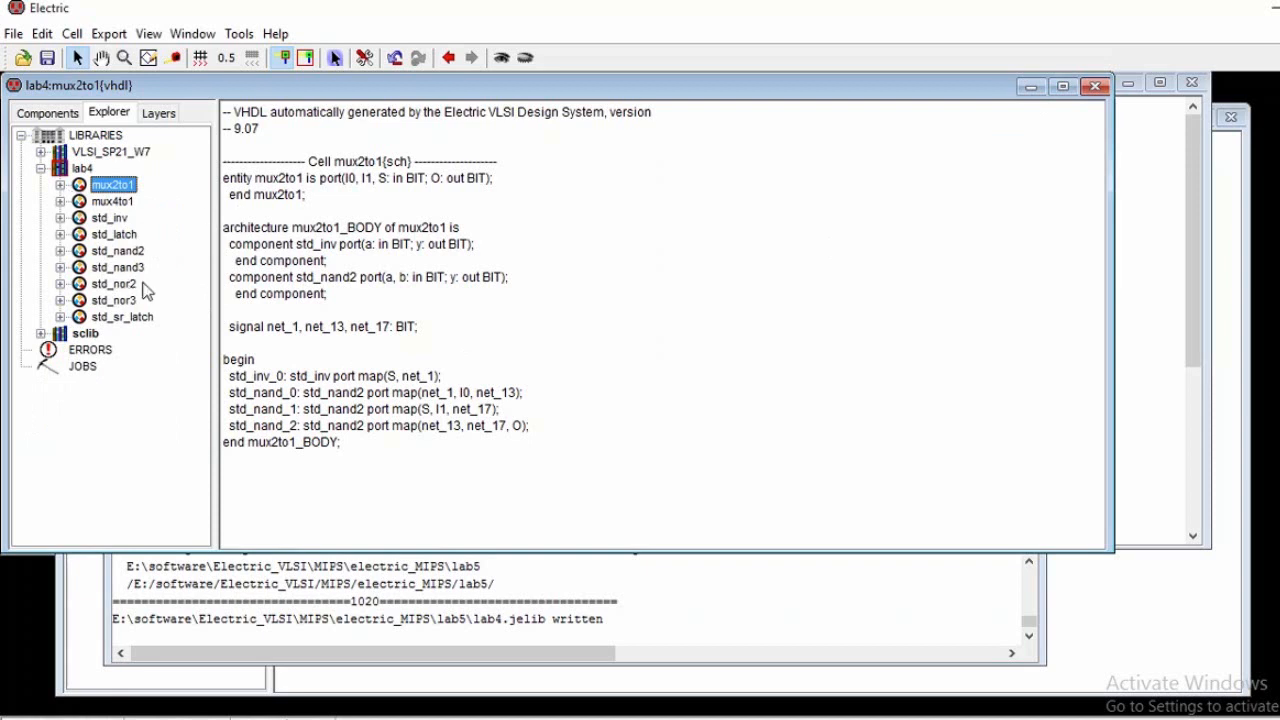